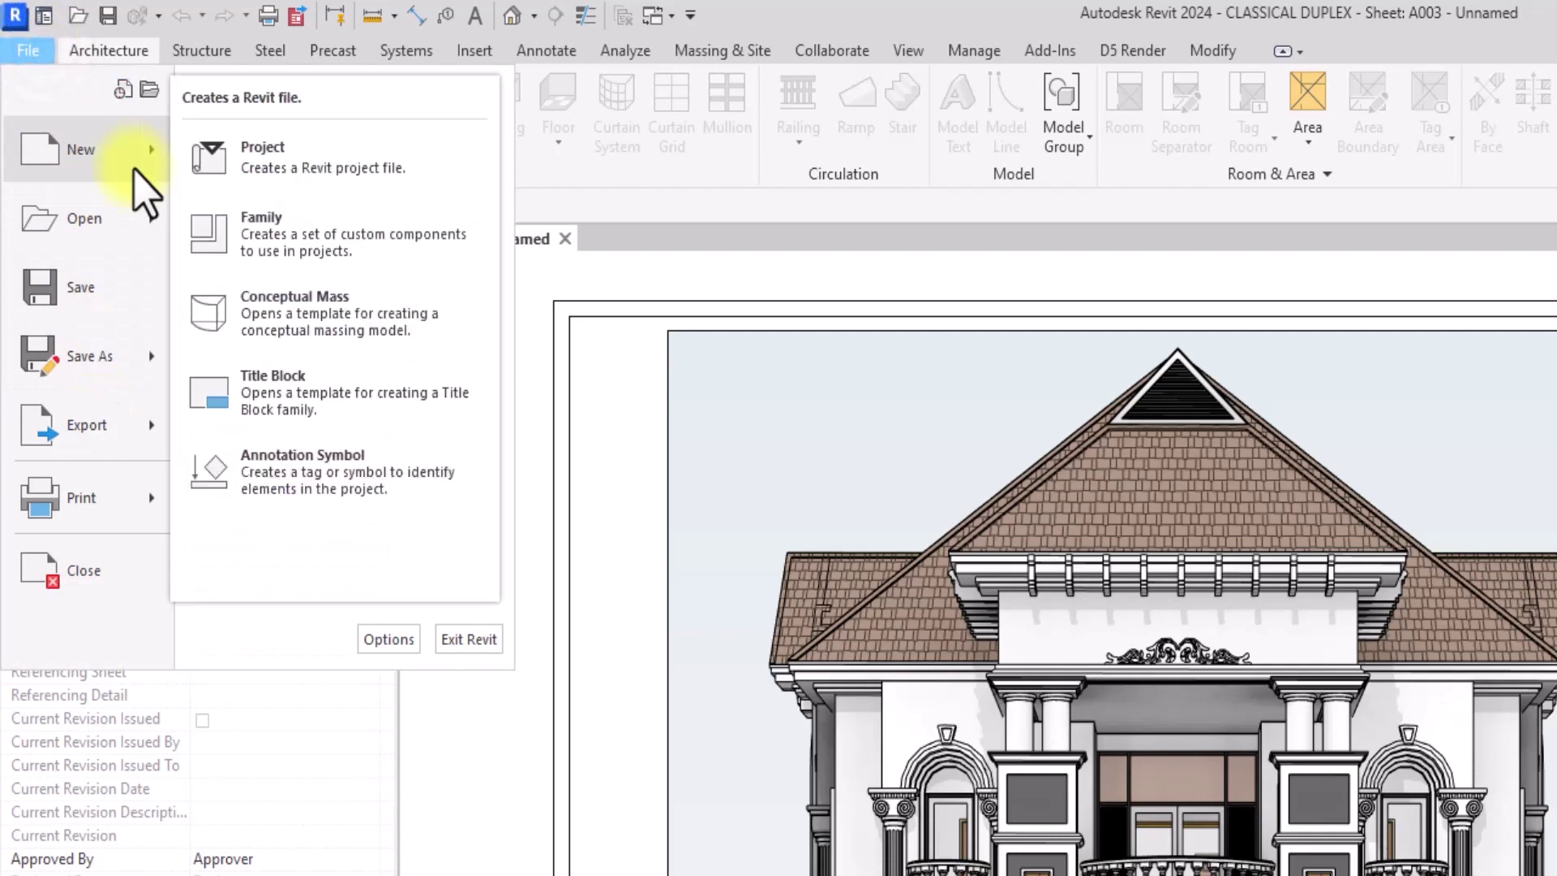
- Create a new family from the A3 metric template in the English Titleblocks template folder
{"action": "left_click", "coordinate": [322, 251]}
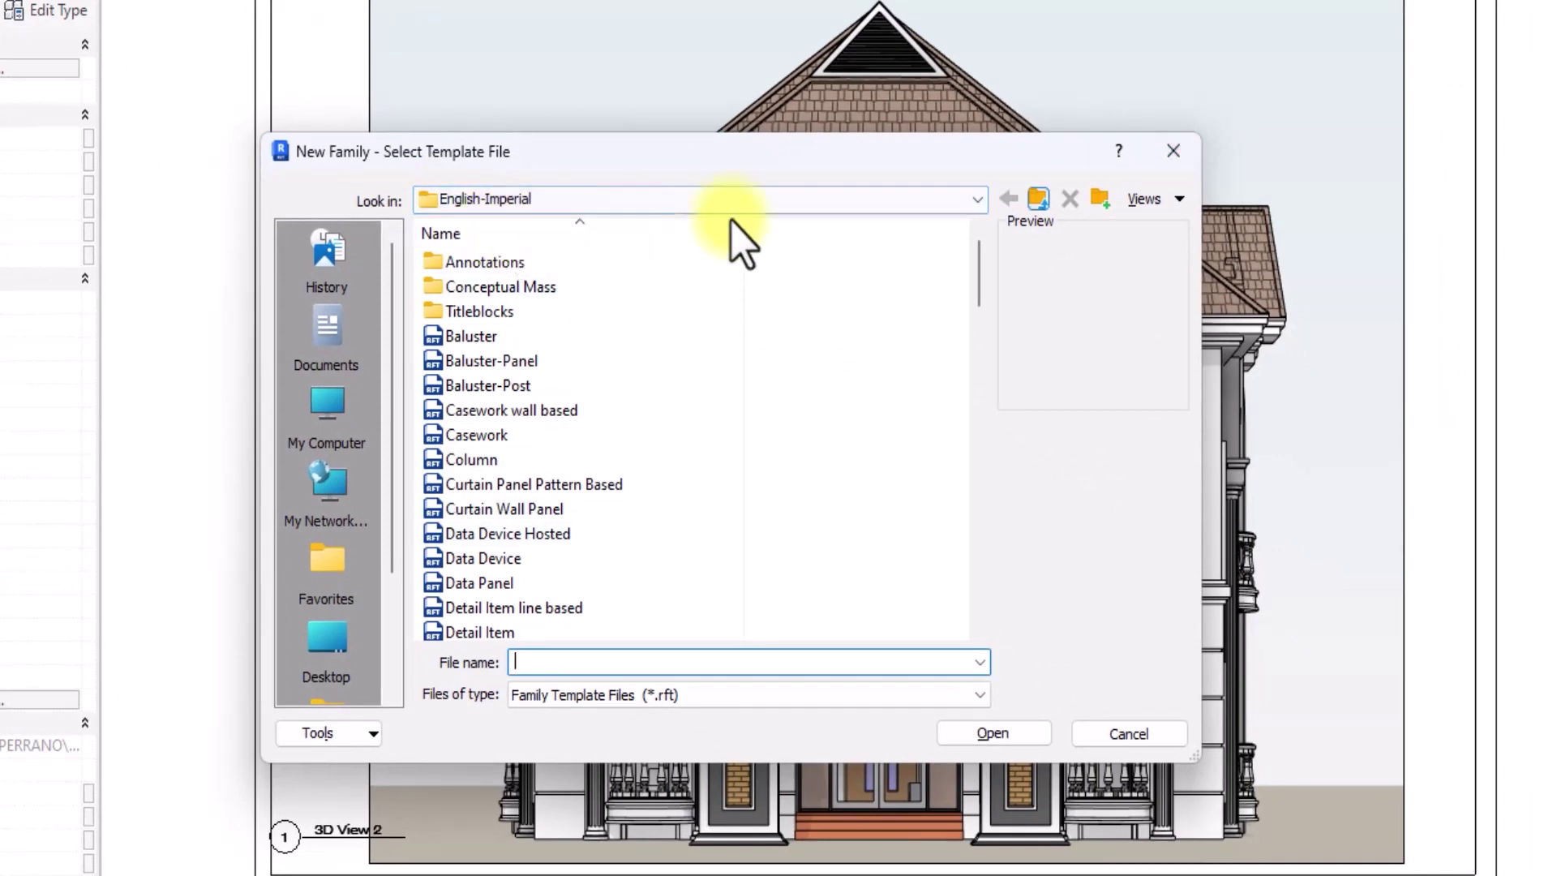
{"action": "left_click", "coordinate": [1037, 201]}
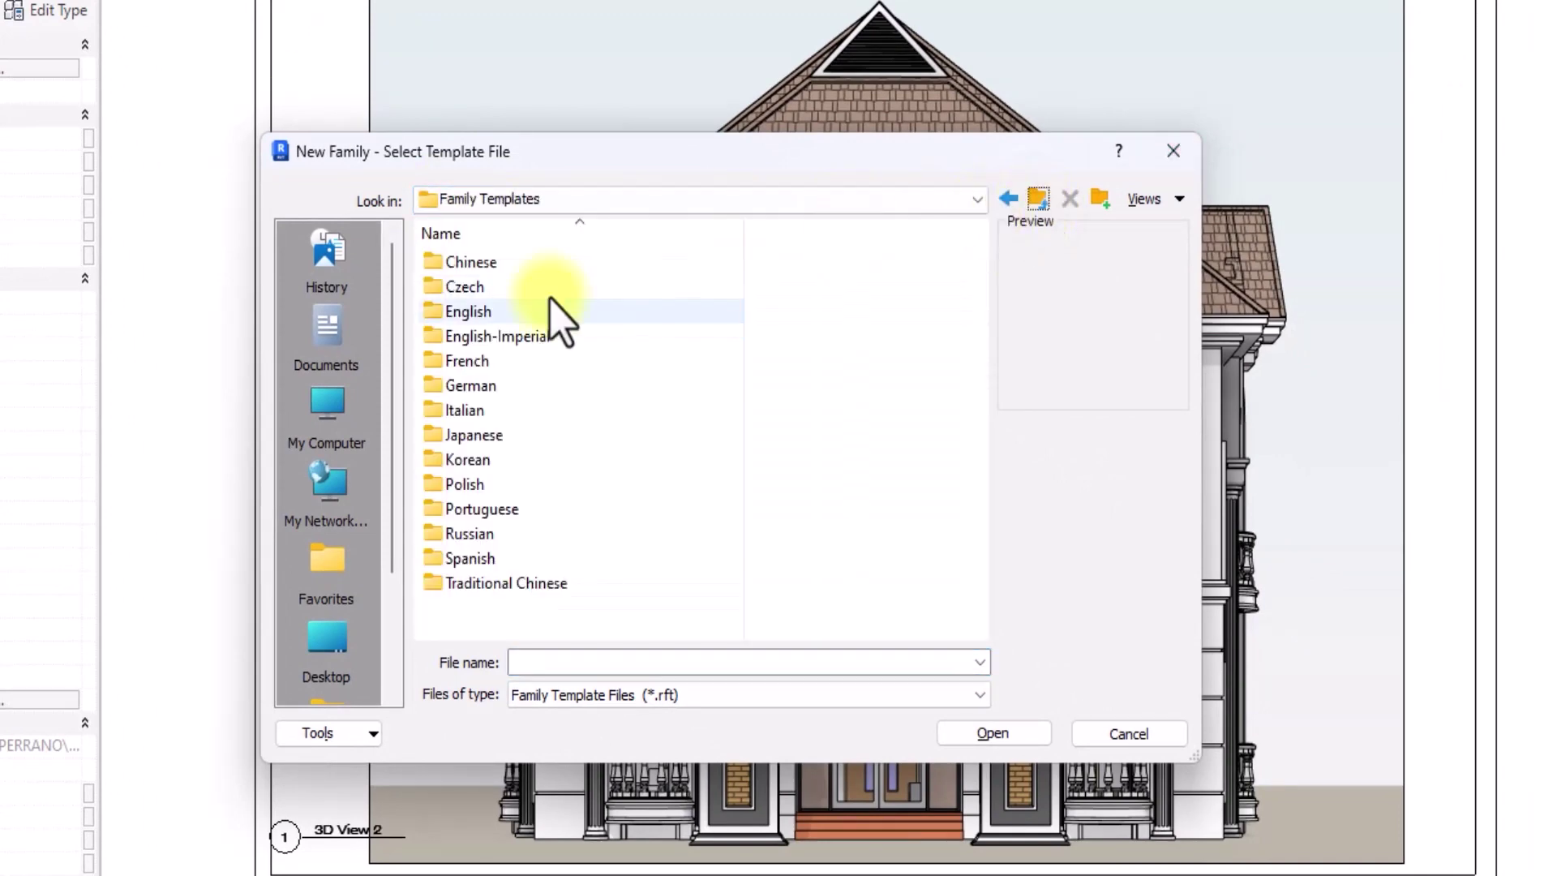
{"action": "double_click", "coordinate": [472, 311]}
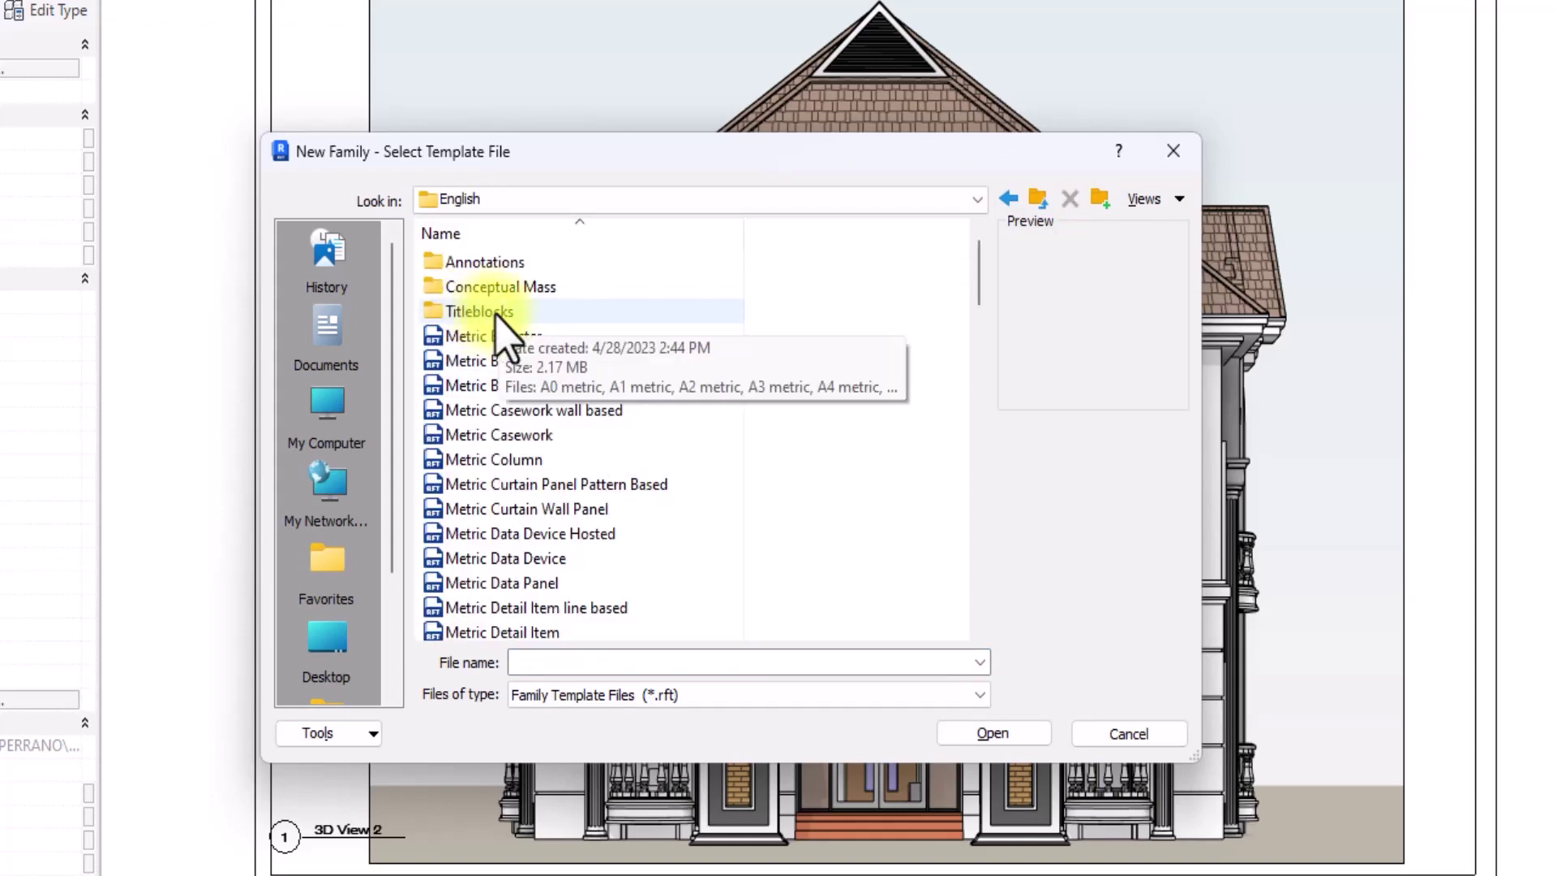
{"action": "double_click", "coordinate": [496, 315]}
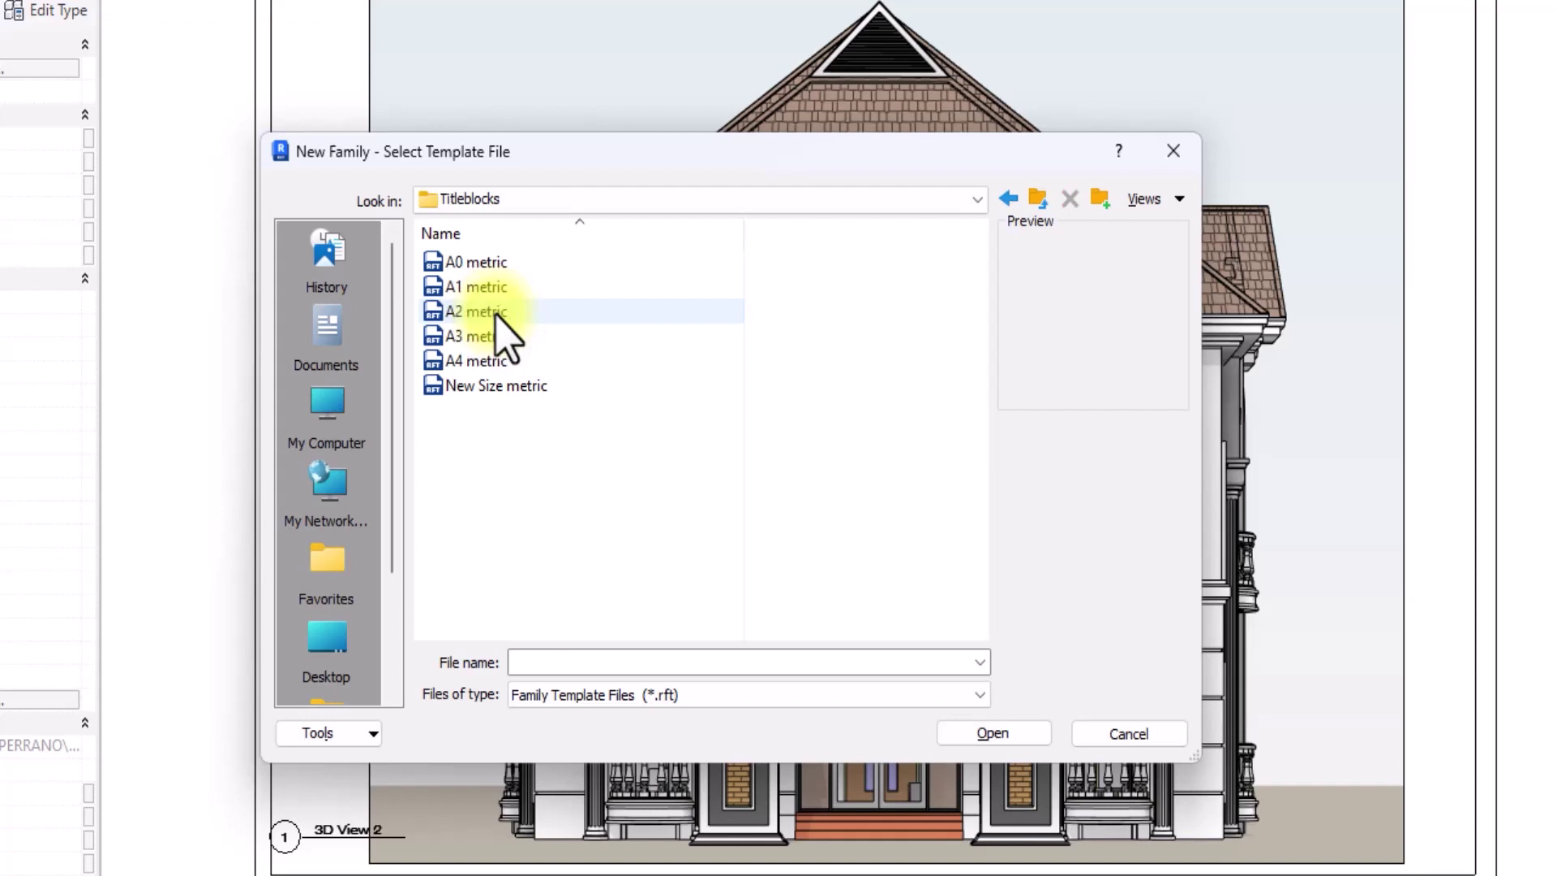
{"action": "left_click", "coordinate": [474, 336]}
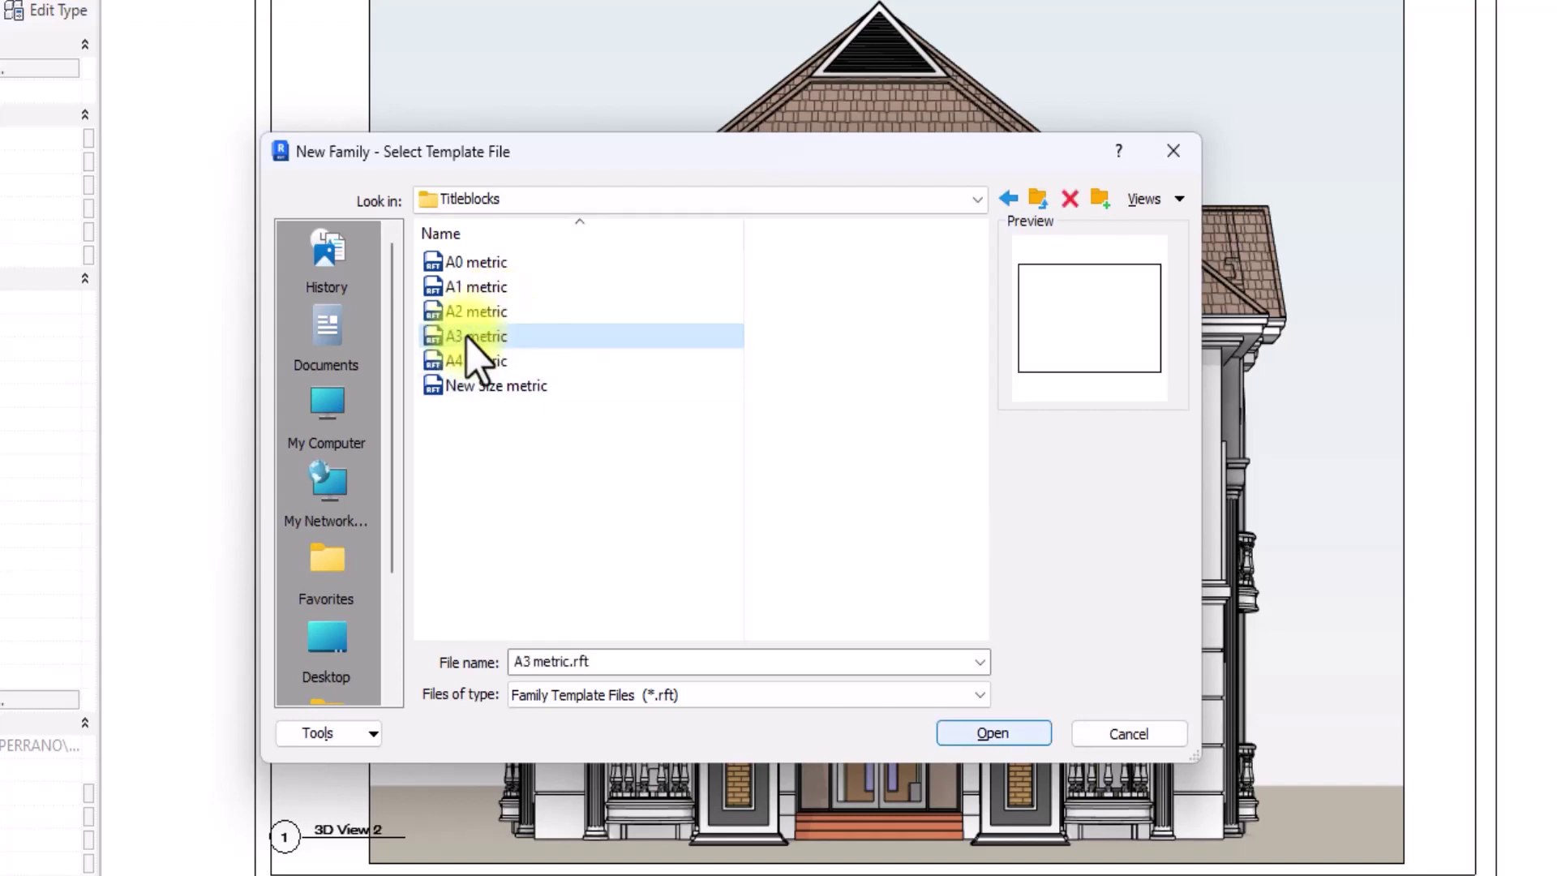
{"action": "left_click", "coordinate": [1004, 736]}
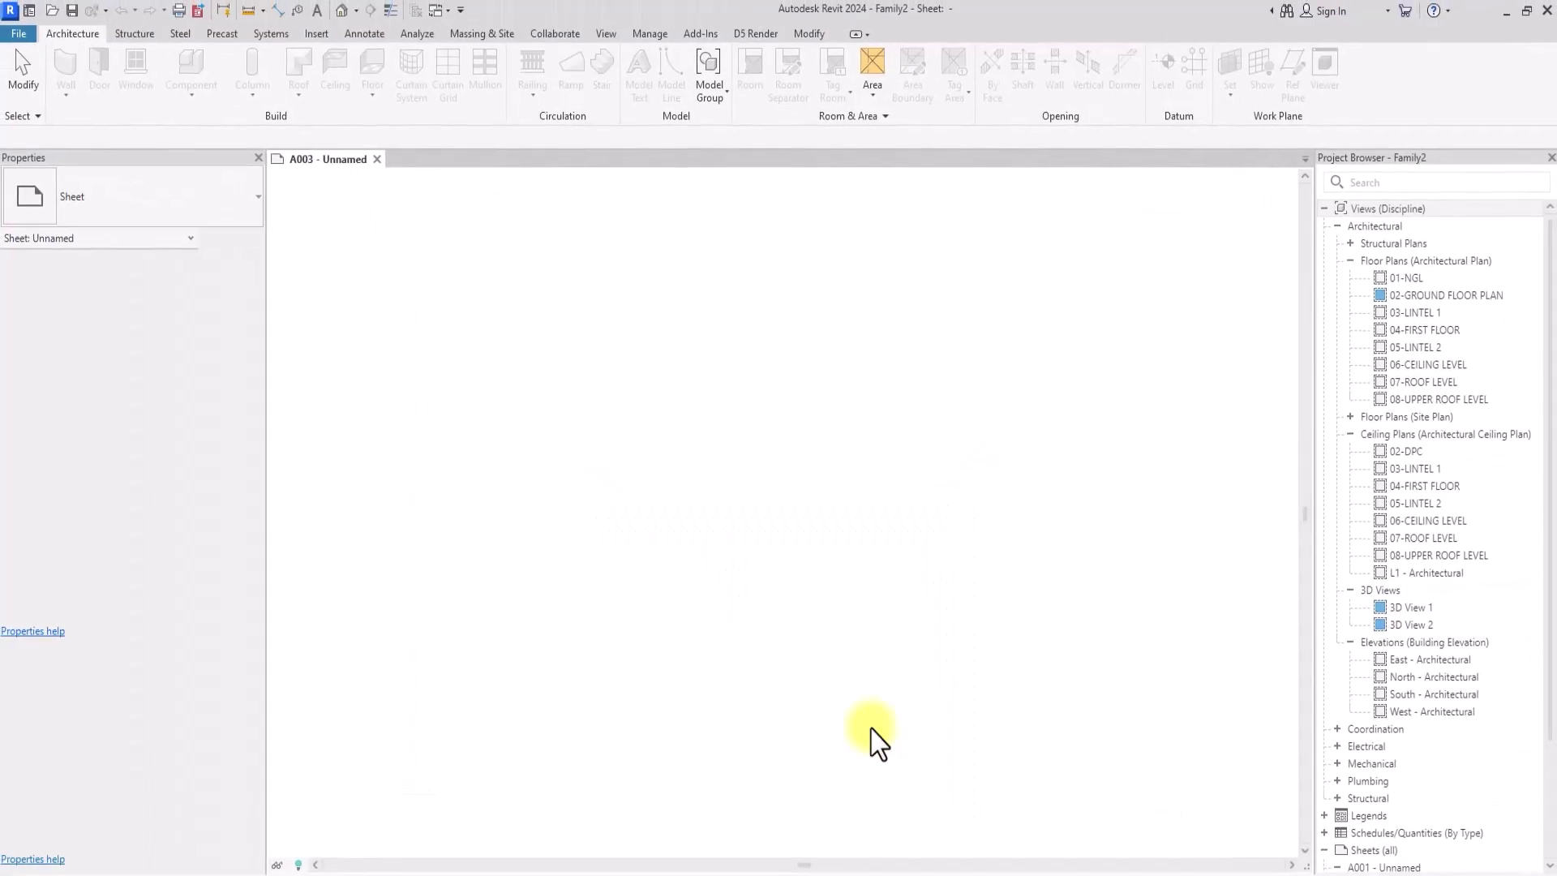
{"action": "scroll", "coordinate": [871, 728], "scroll_direction": "down", "scroll_amount": 2}
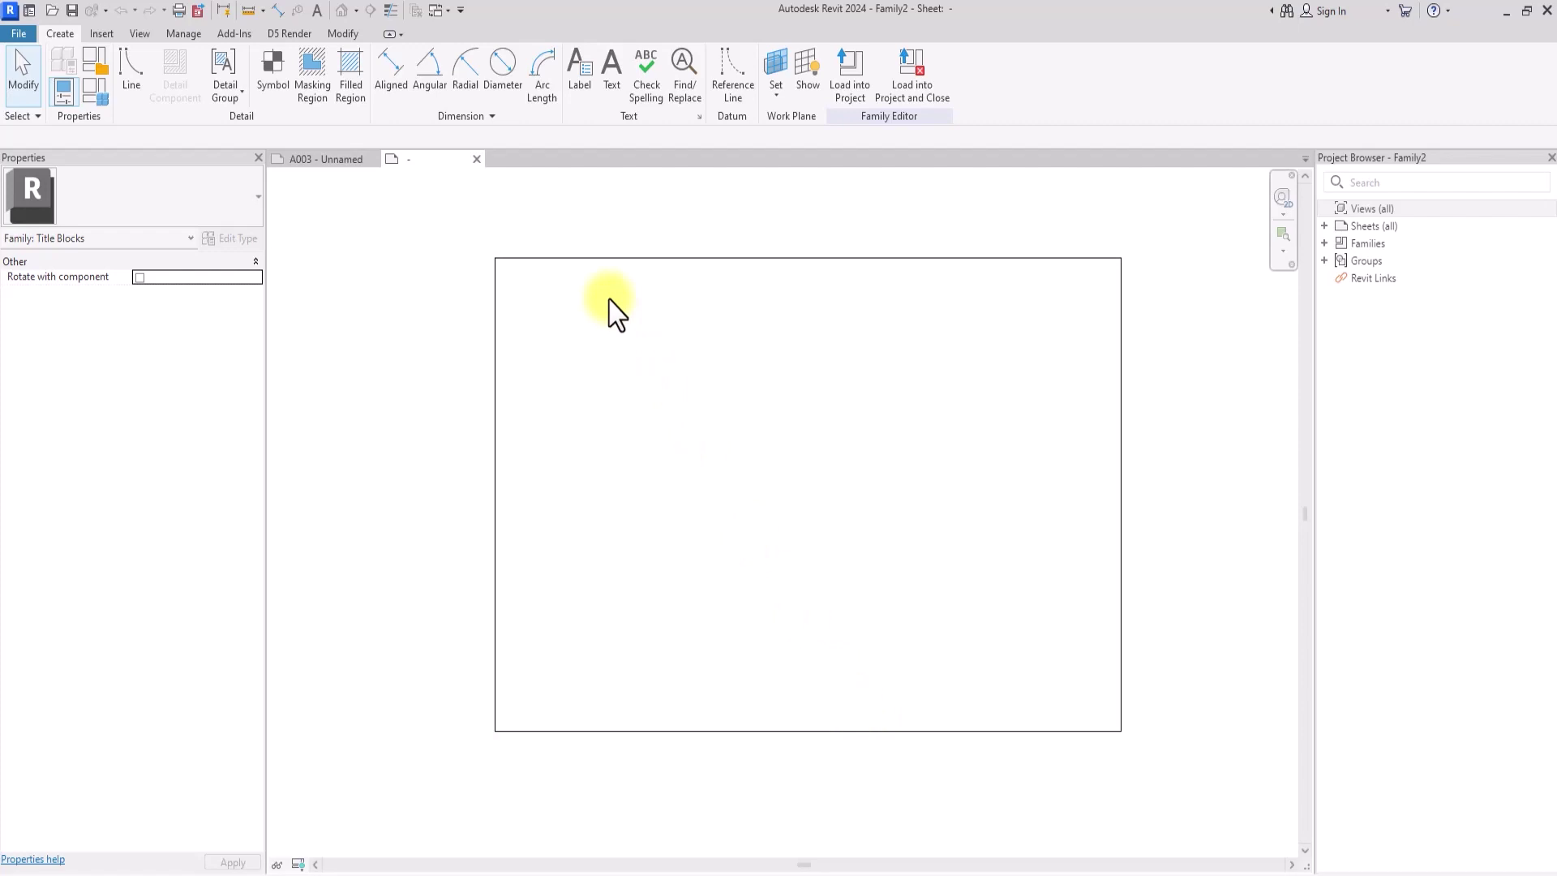
- Draw a rectangular border in <Thin Lines> between opposite corners of the sheet outline, using an offset of -10
{"action": "left_click", "coordinate": [132, 77]}
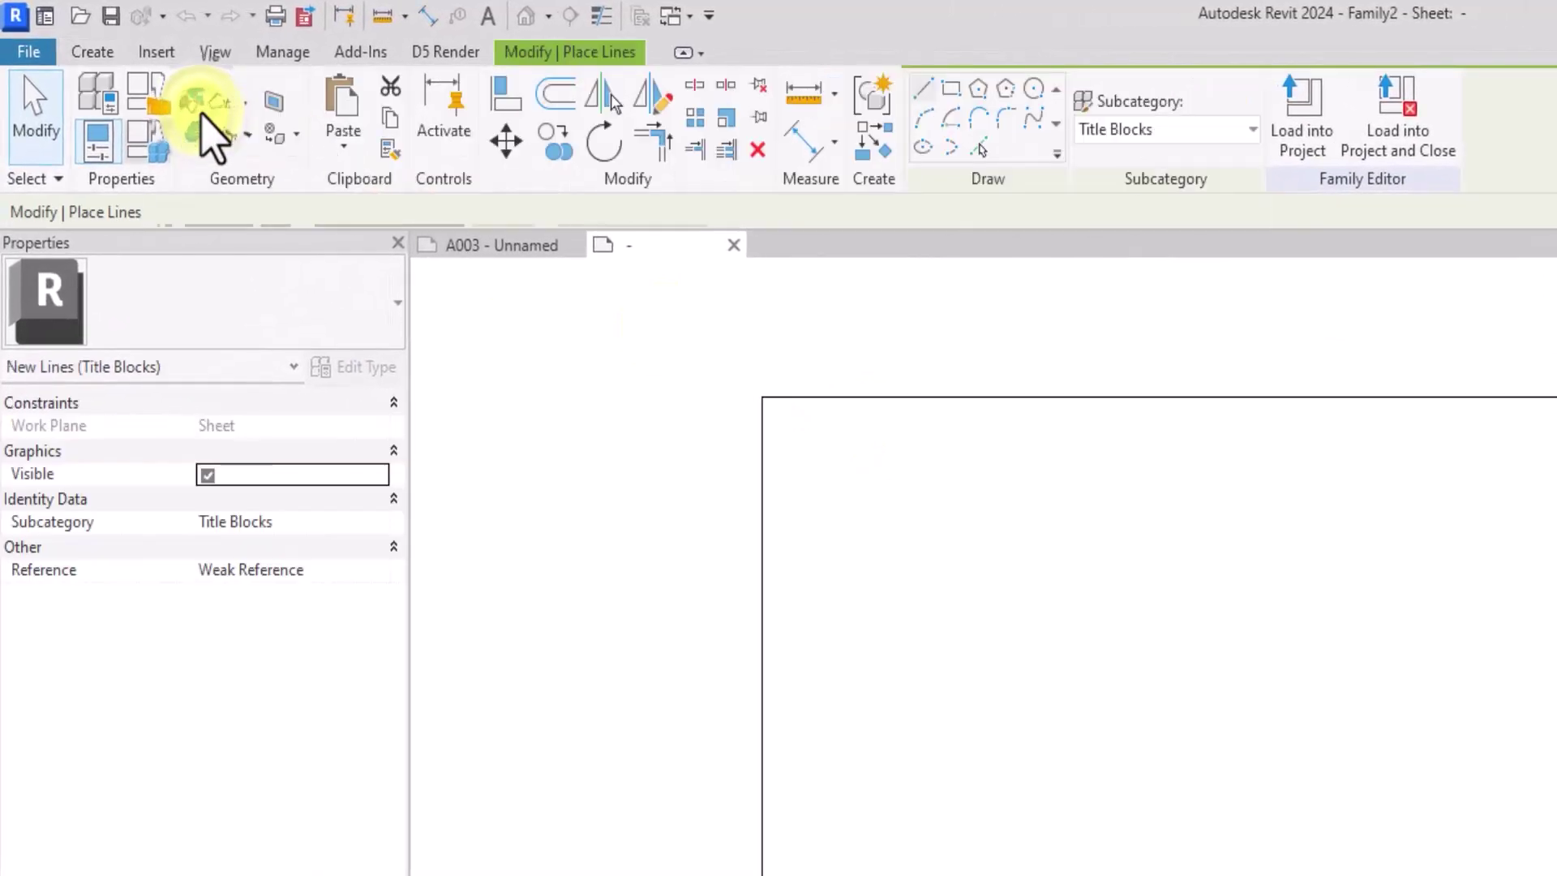
{"action": "left_click", "coordinate": [1192, 130]}
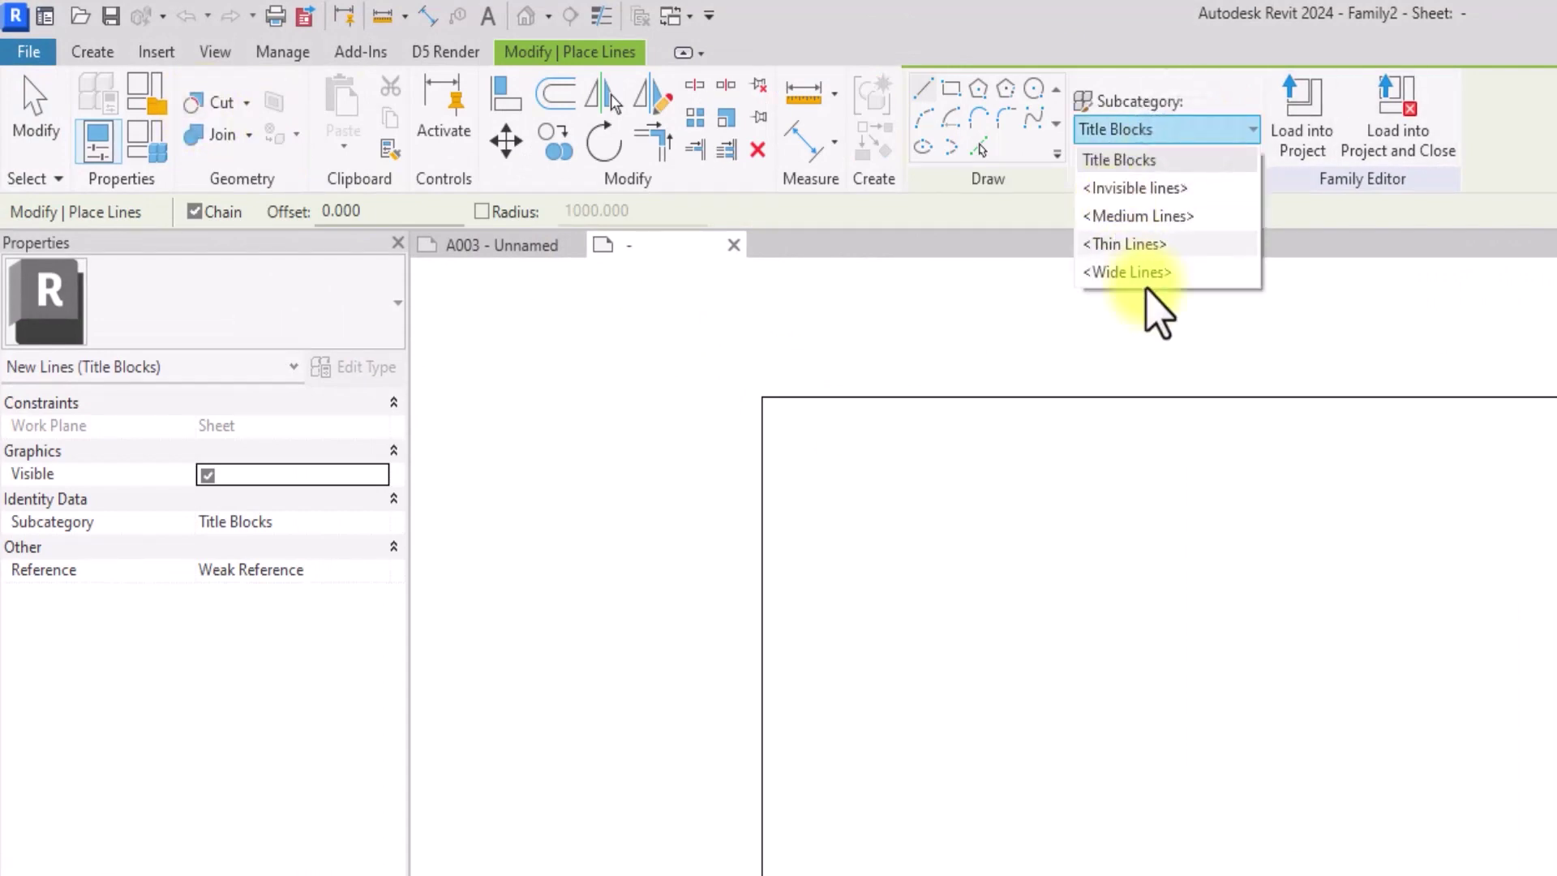
{"action": "left_click", "coordinate": [1138, 242]}
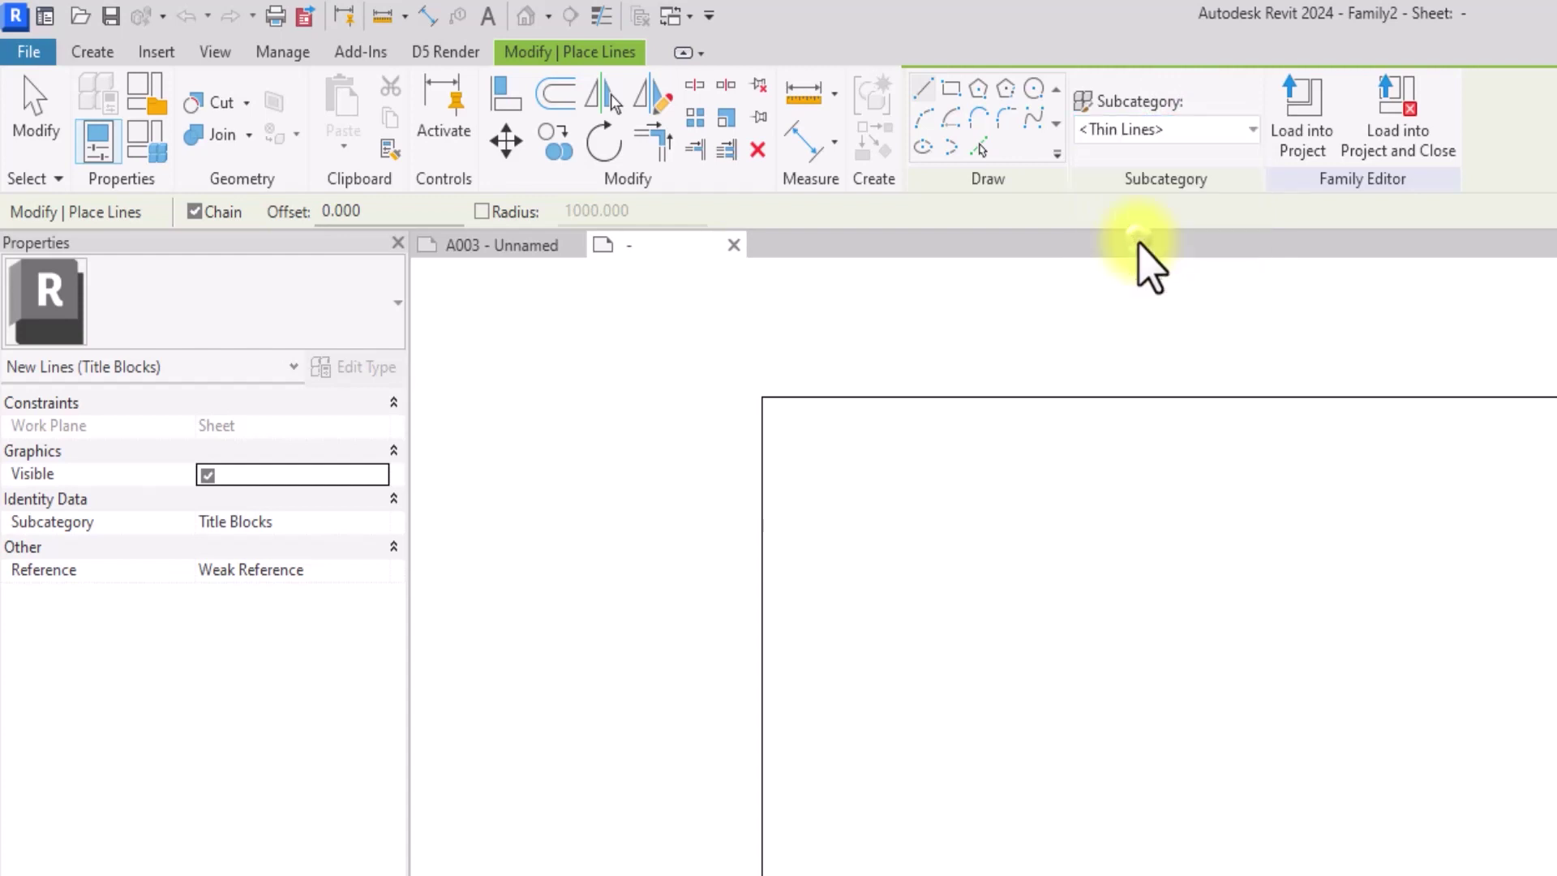
{"action": "left_click", "coordinate": [950, 89]}
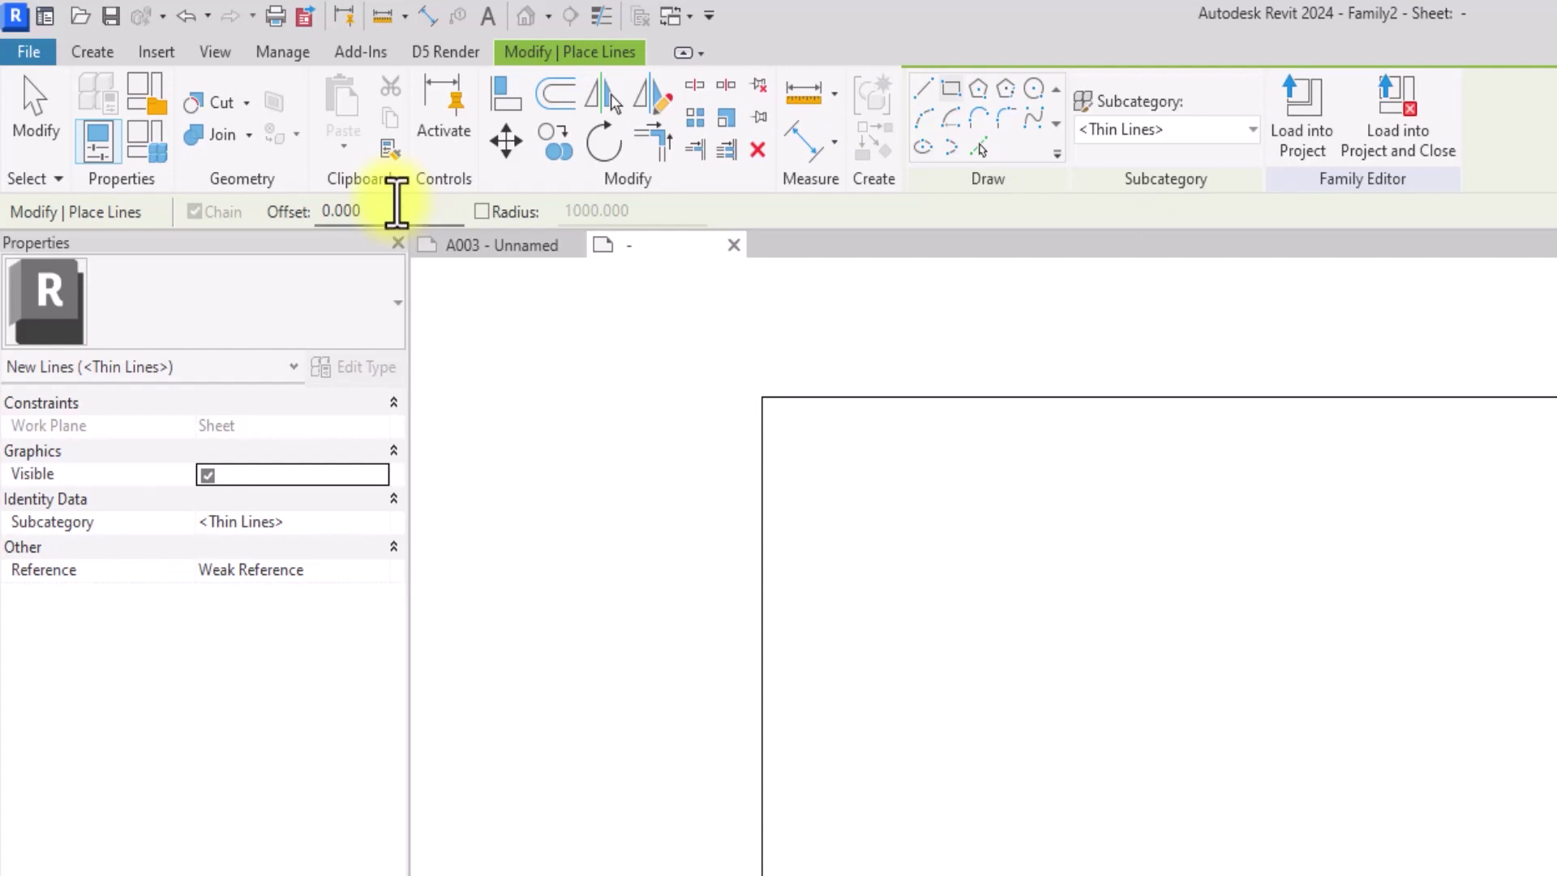
{"action": "double_click", "coordinate": [397, 212]}
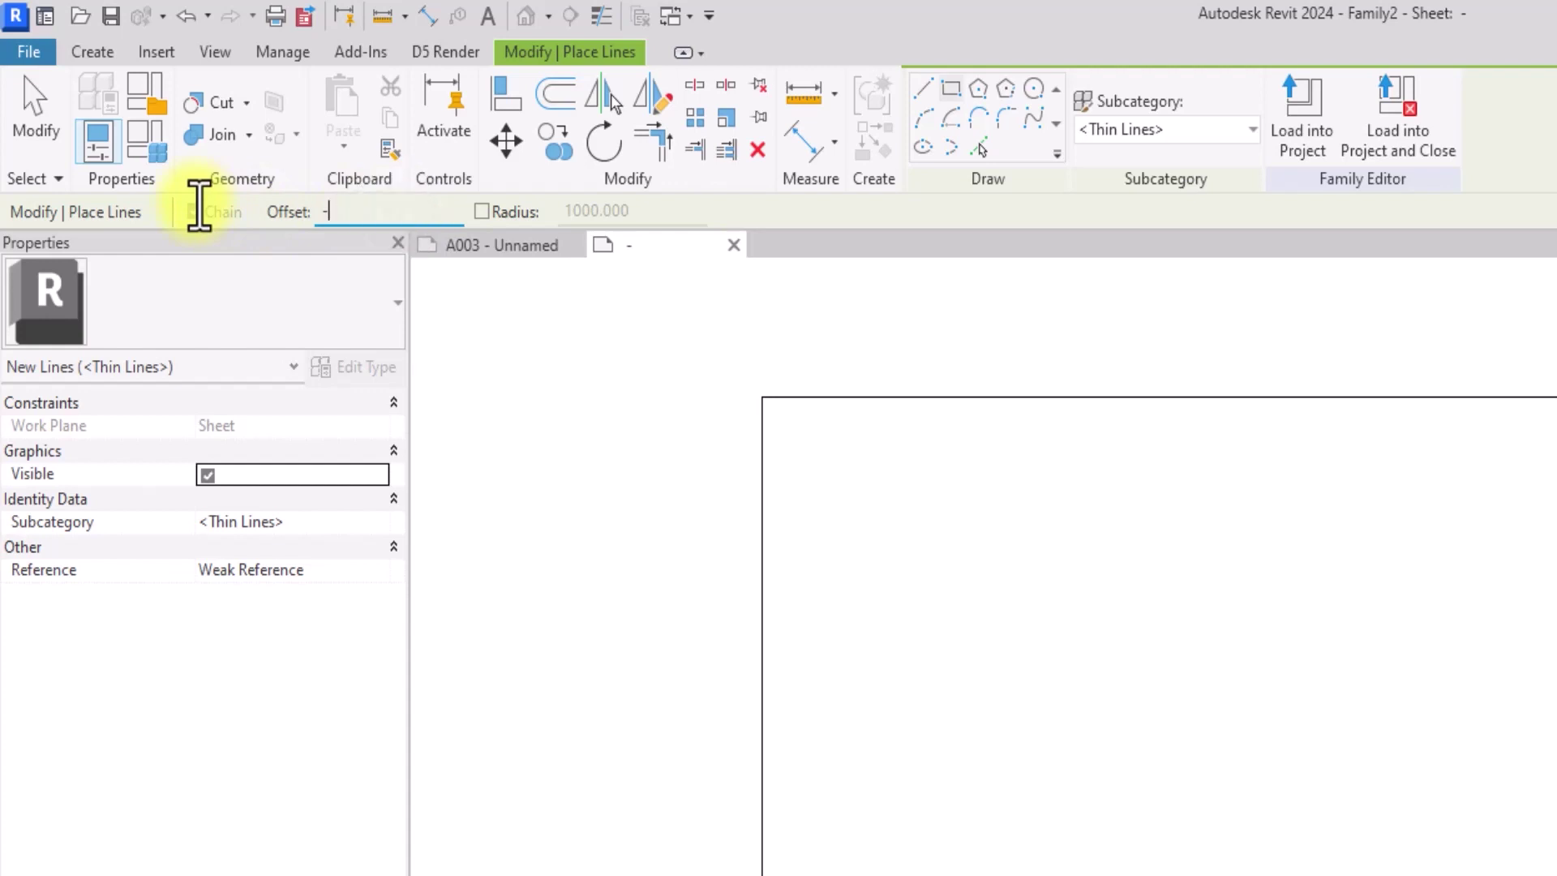
{"action": "type", "text": "-10"}
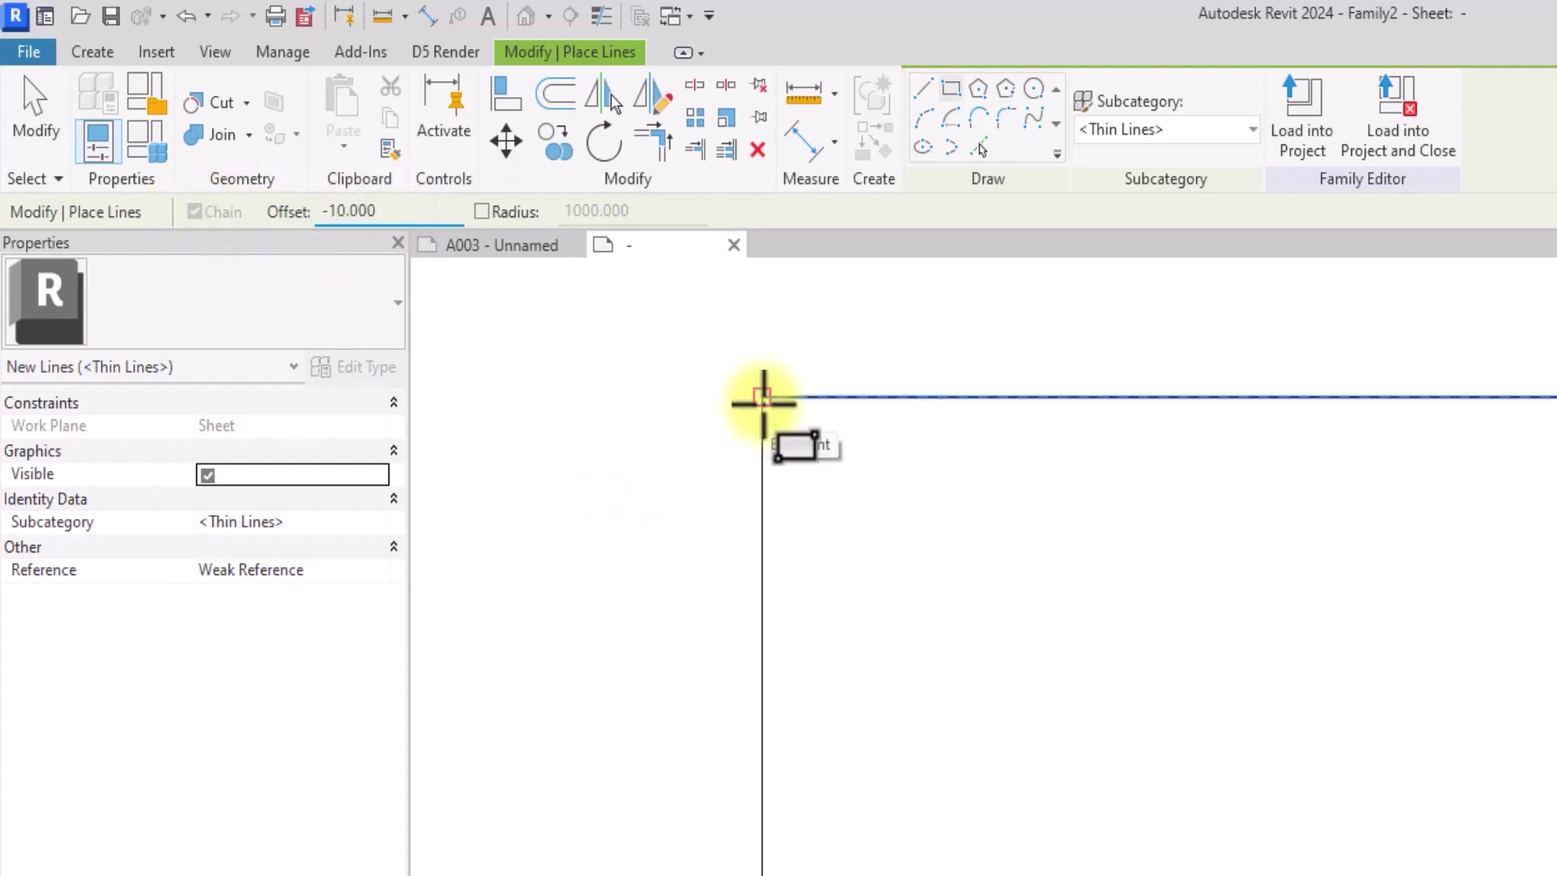
{"action": "left_click", "coordinate": [763, 398]}
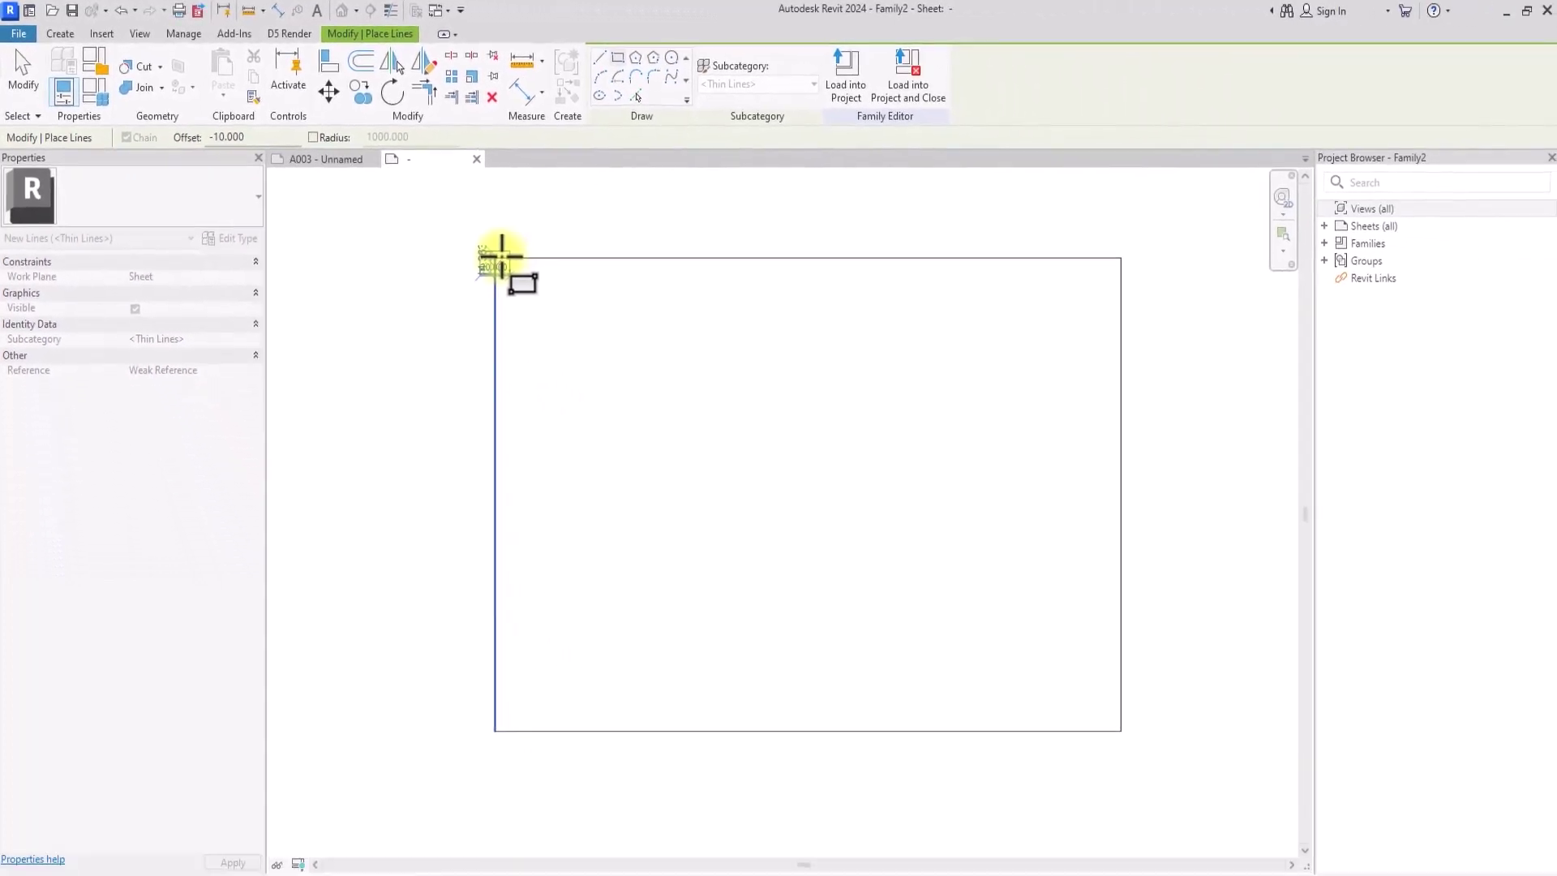
{"action": "key", "text": "Escape"}
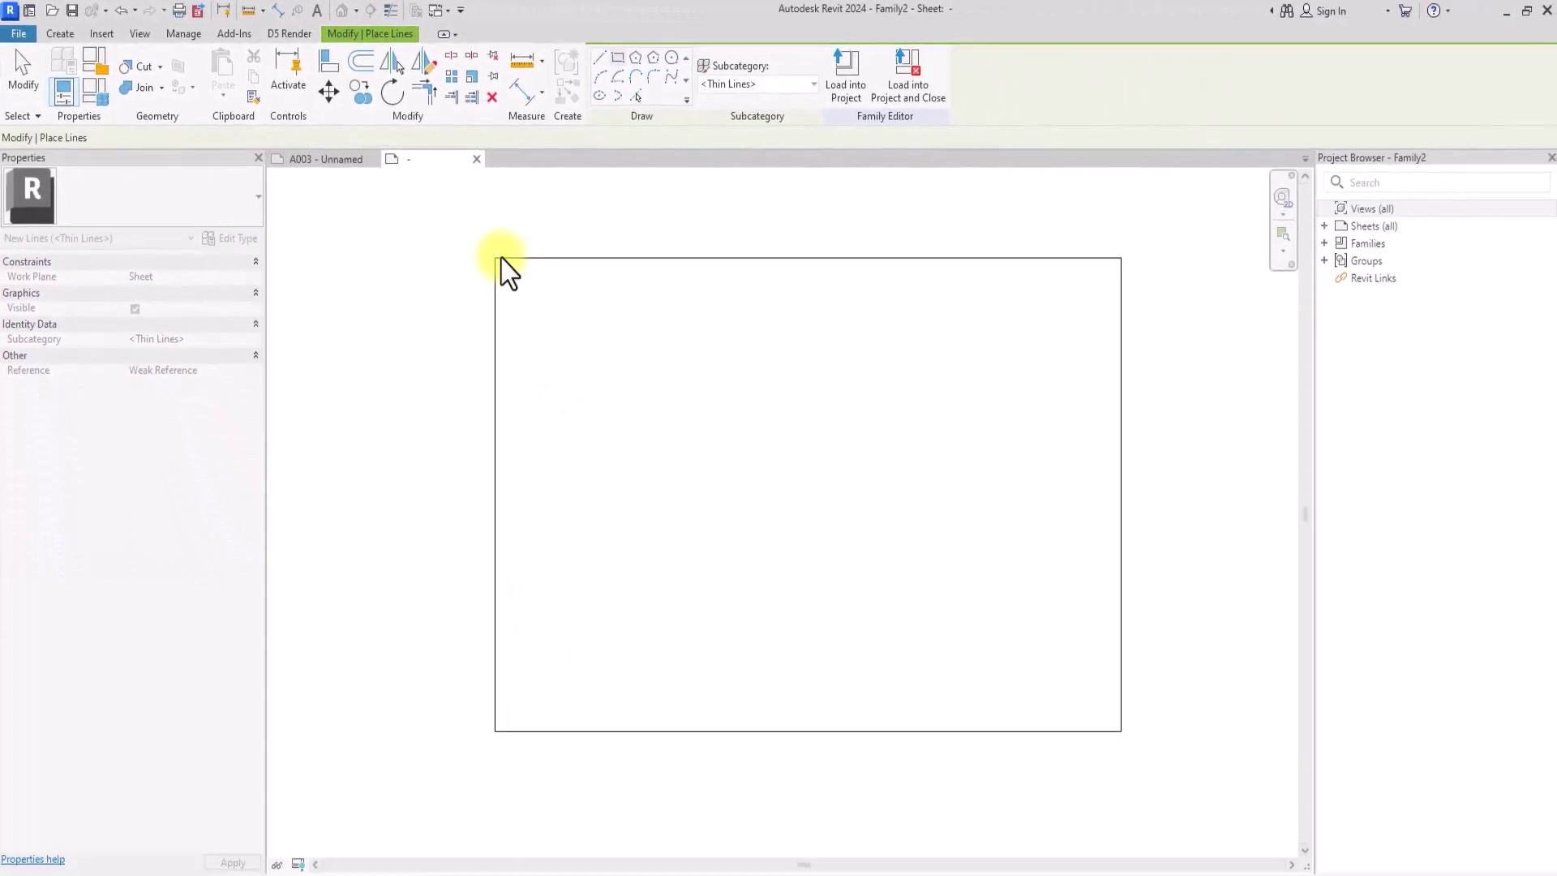
{"action": "left_click", "coordinate": [618, 58]}
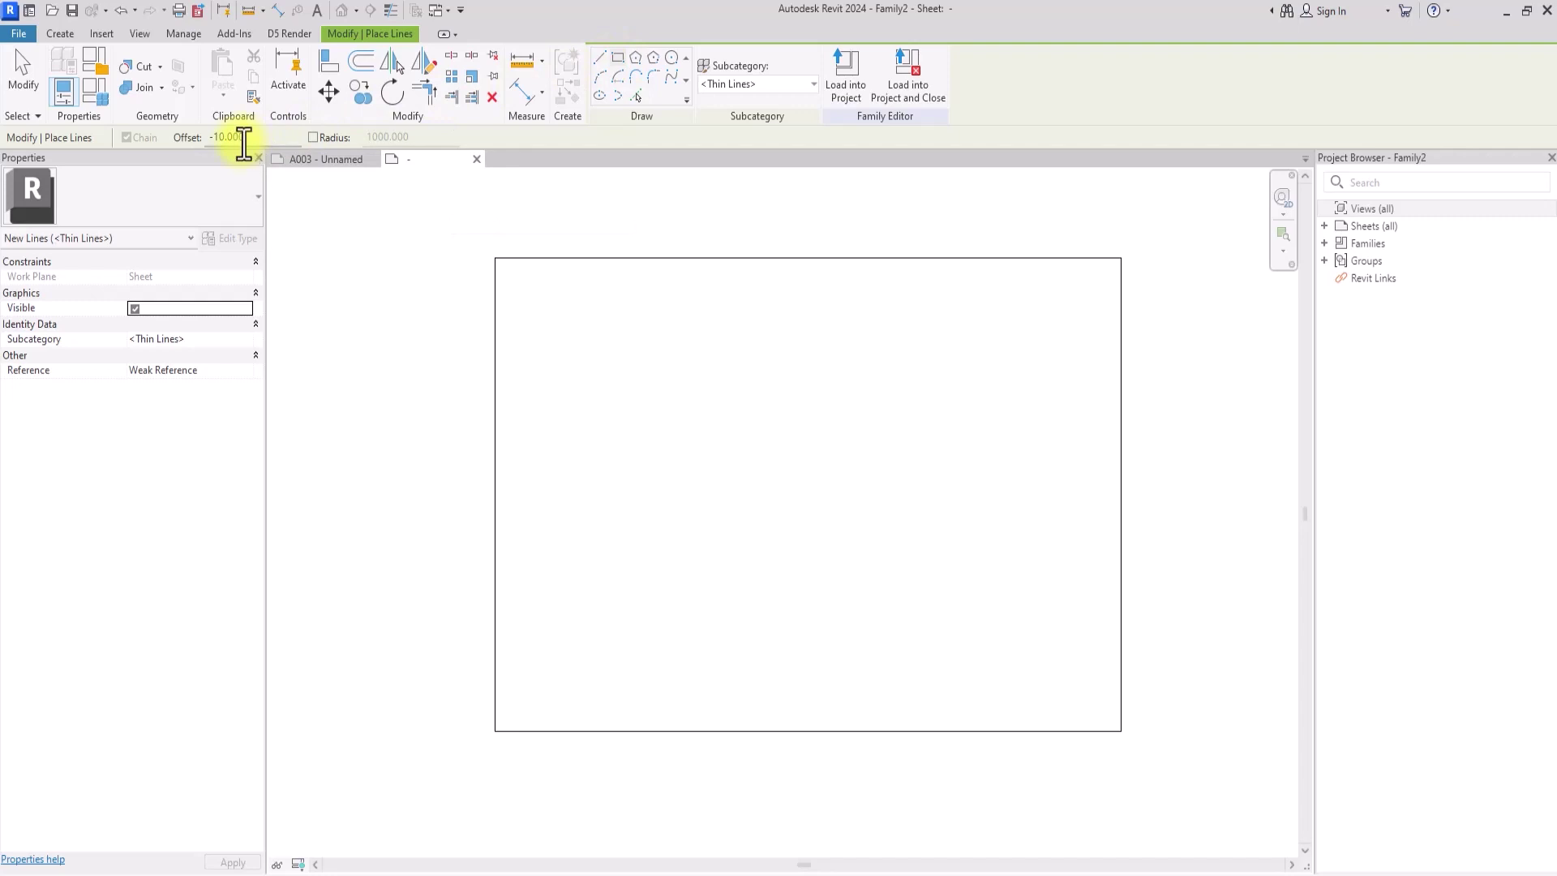
{"action": "left_click", "coordinate": [500, 259]}
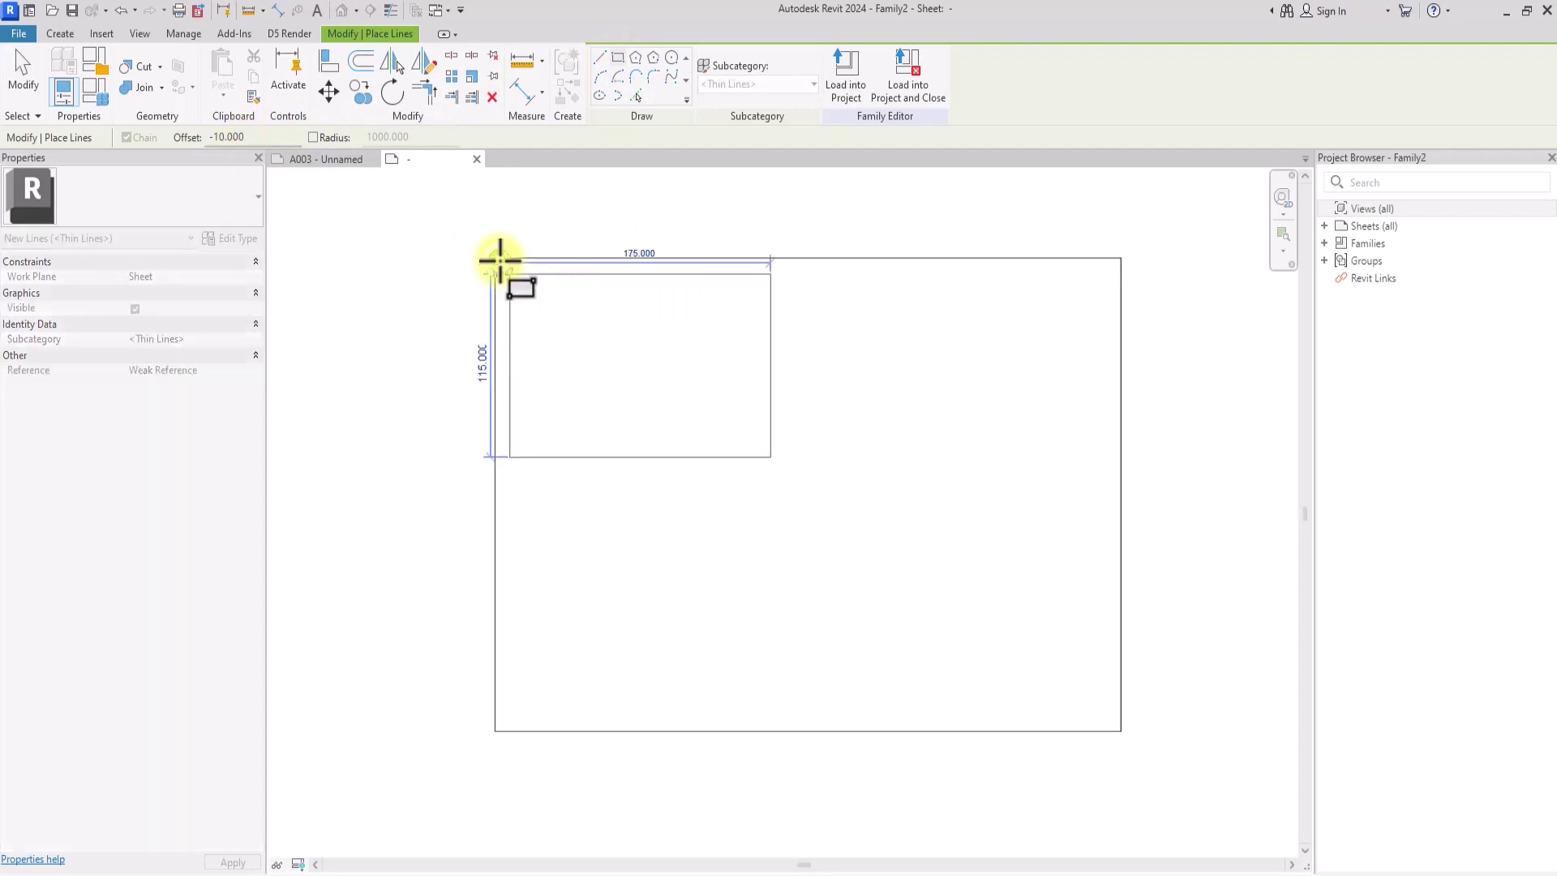
{"action": "left_click", "coordinate": [1120, 733]}
{"action": "scroll", "coordinate": [1020, 654], "scroll_direction": "down", "scroll_amount": 3}
{"action": "key", "text": "Escape"}
- Draw a vertical thin line 50 mm inside the inner border's right edge, spanning from its top edge to its bottom edge
{"action": "middle_click_drag", "start_coordinate": [1019, 653], "coordinate": [754, 656]}
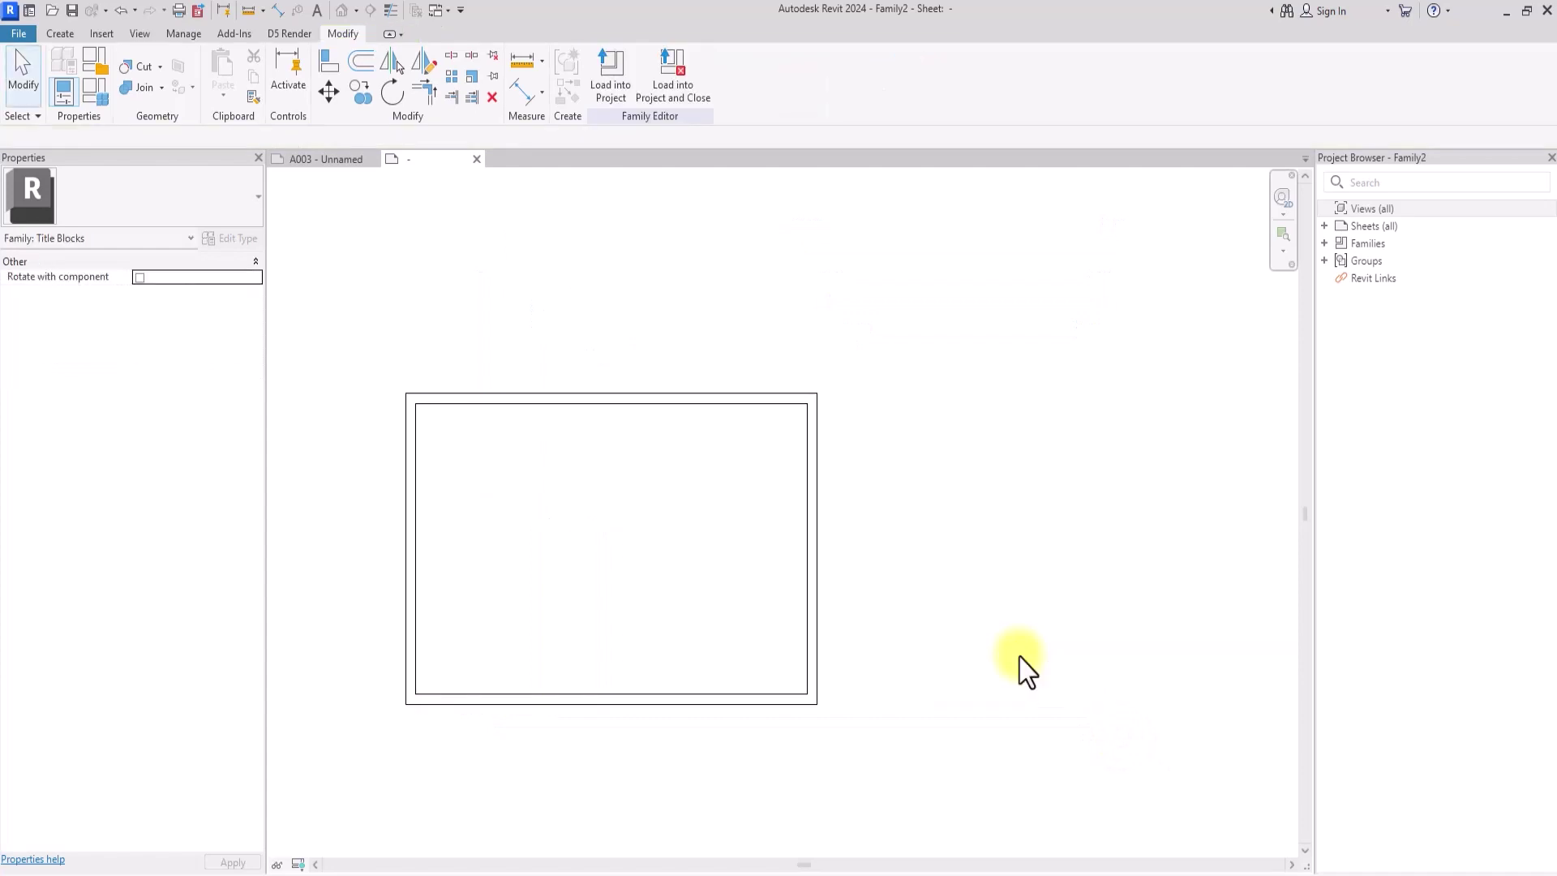
{"action": "left_click", "coordinate": [64, 34]}
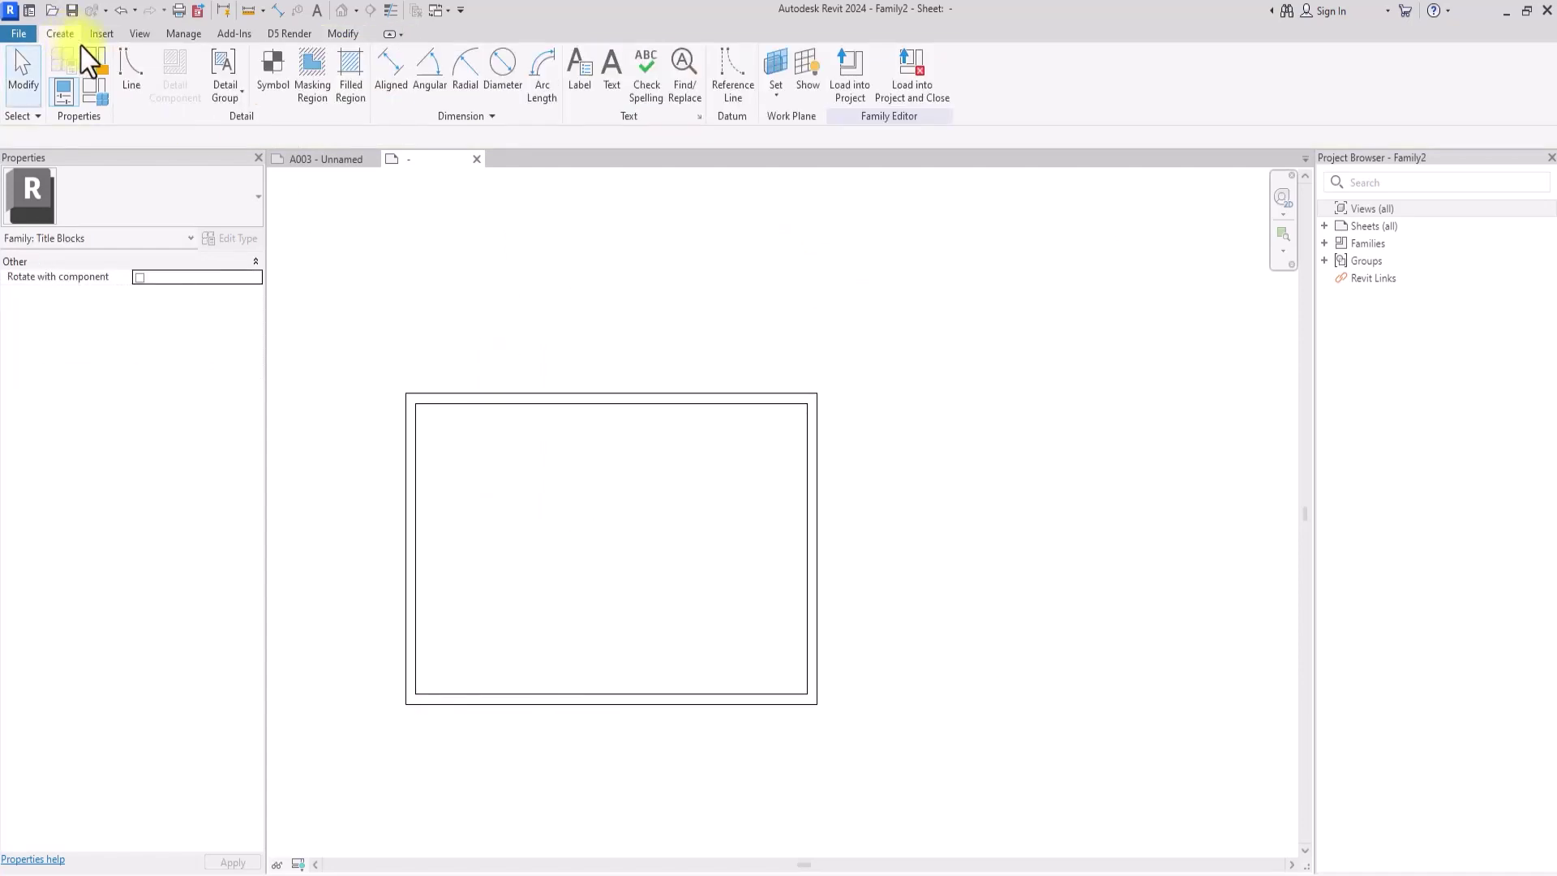
{"action": "left_click", "coordinate": [130, 68]}
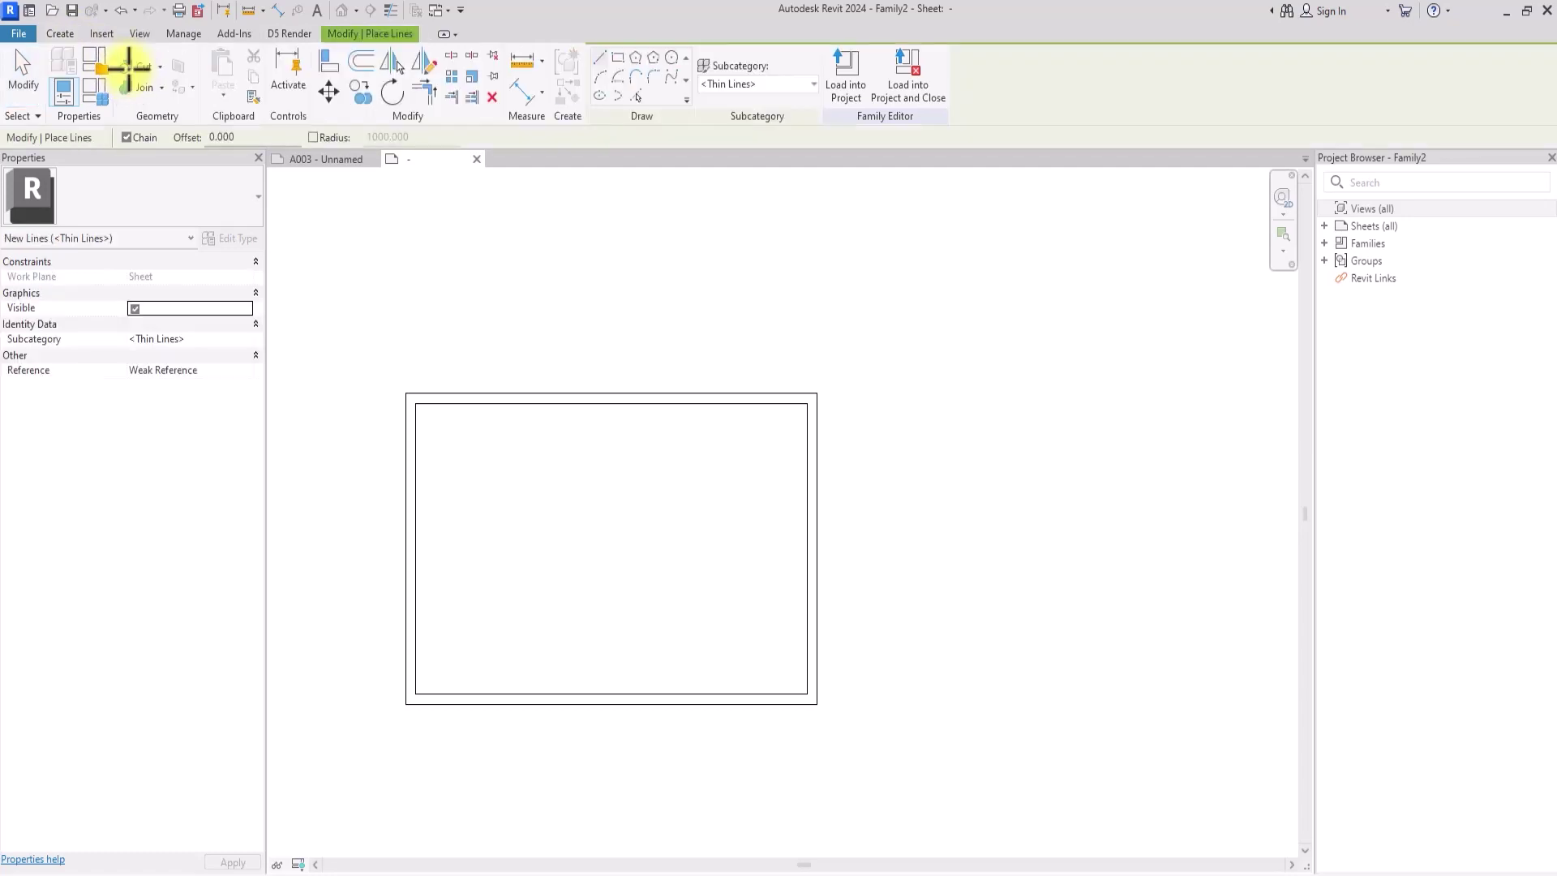
{"action": "scroll", "coordinate": [766, 404], "scroll_direction": "up", "scroll_amount": 2}
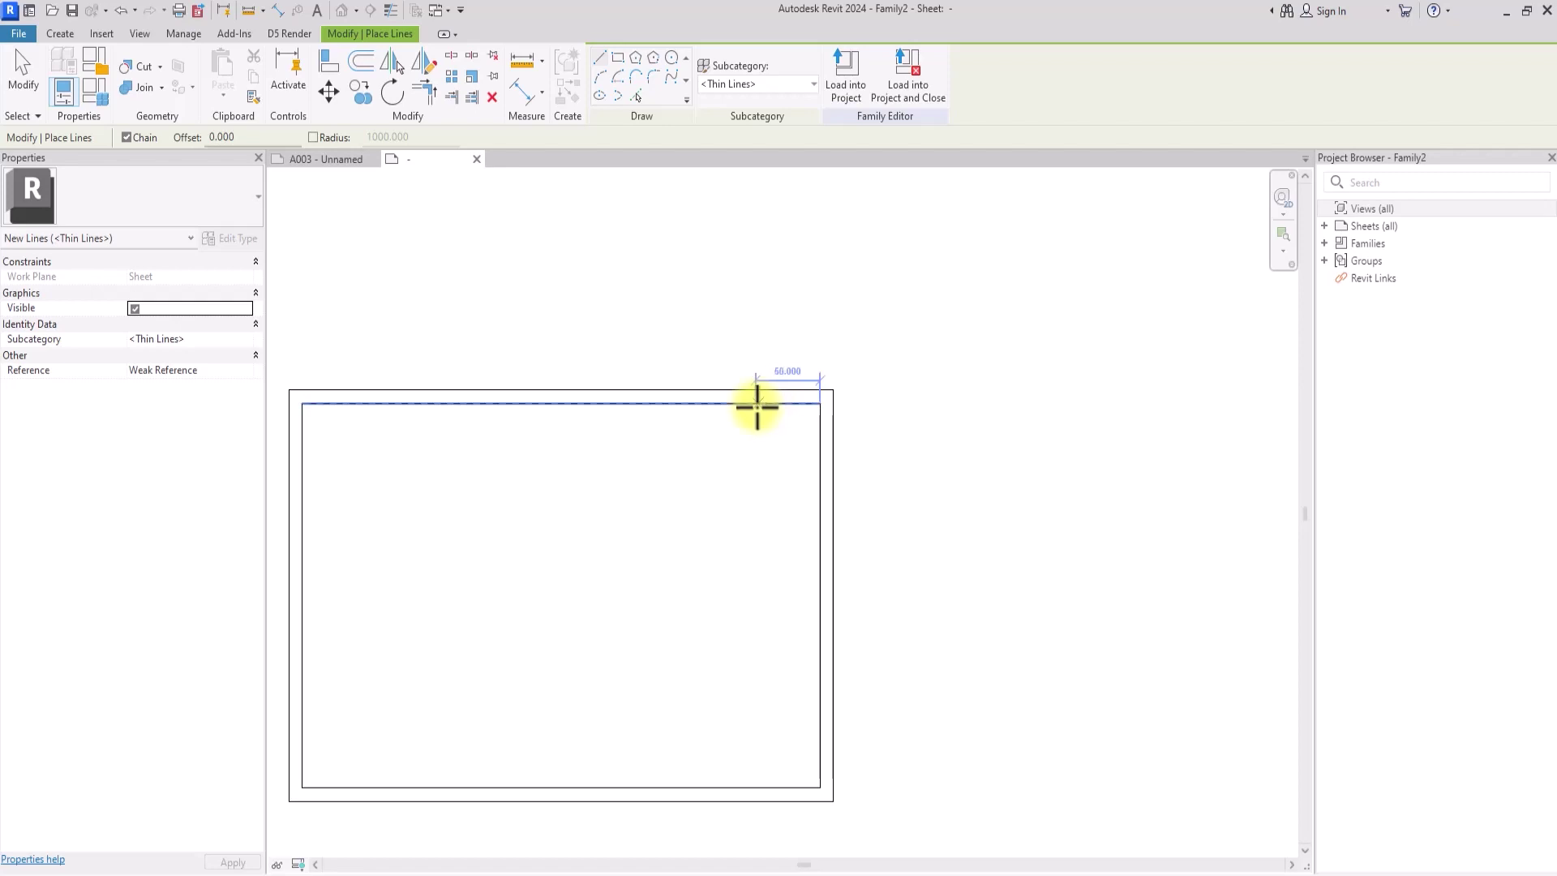
{"action": "left_click", "coordinate": [757, 403]}
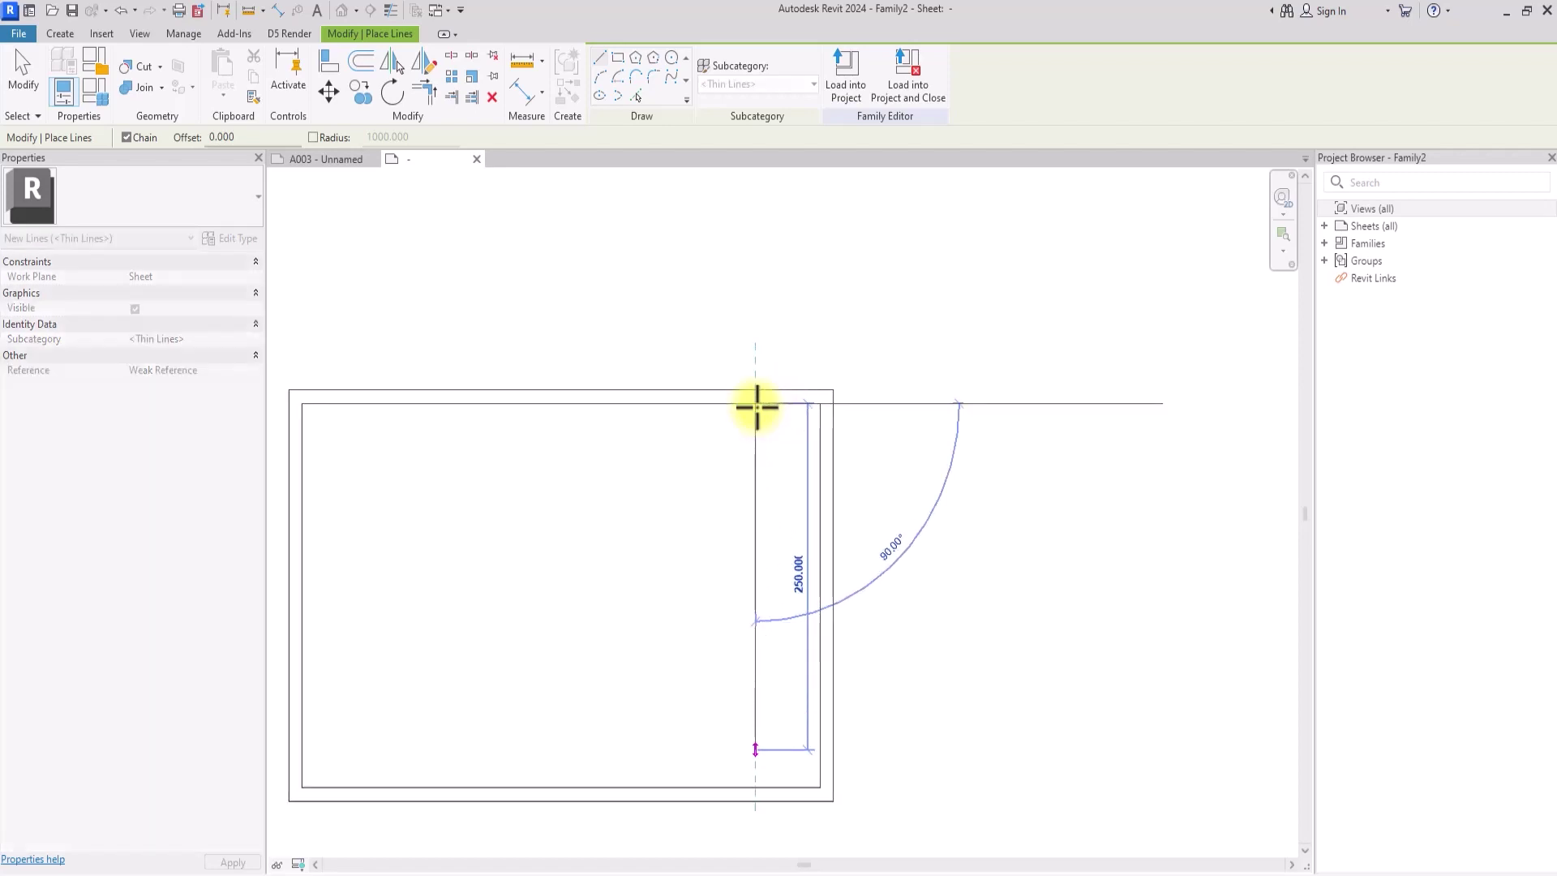
{"action": "left_click", "coordinate": [756, 786]}
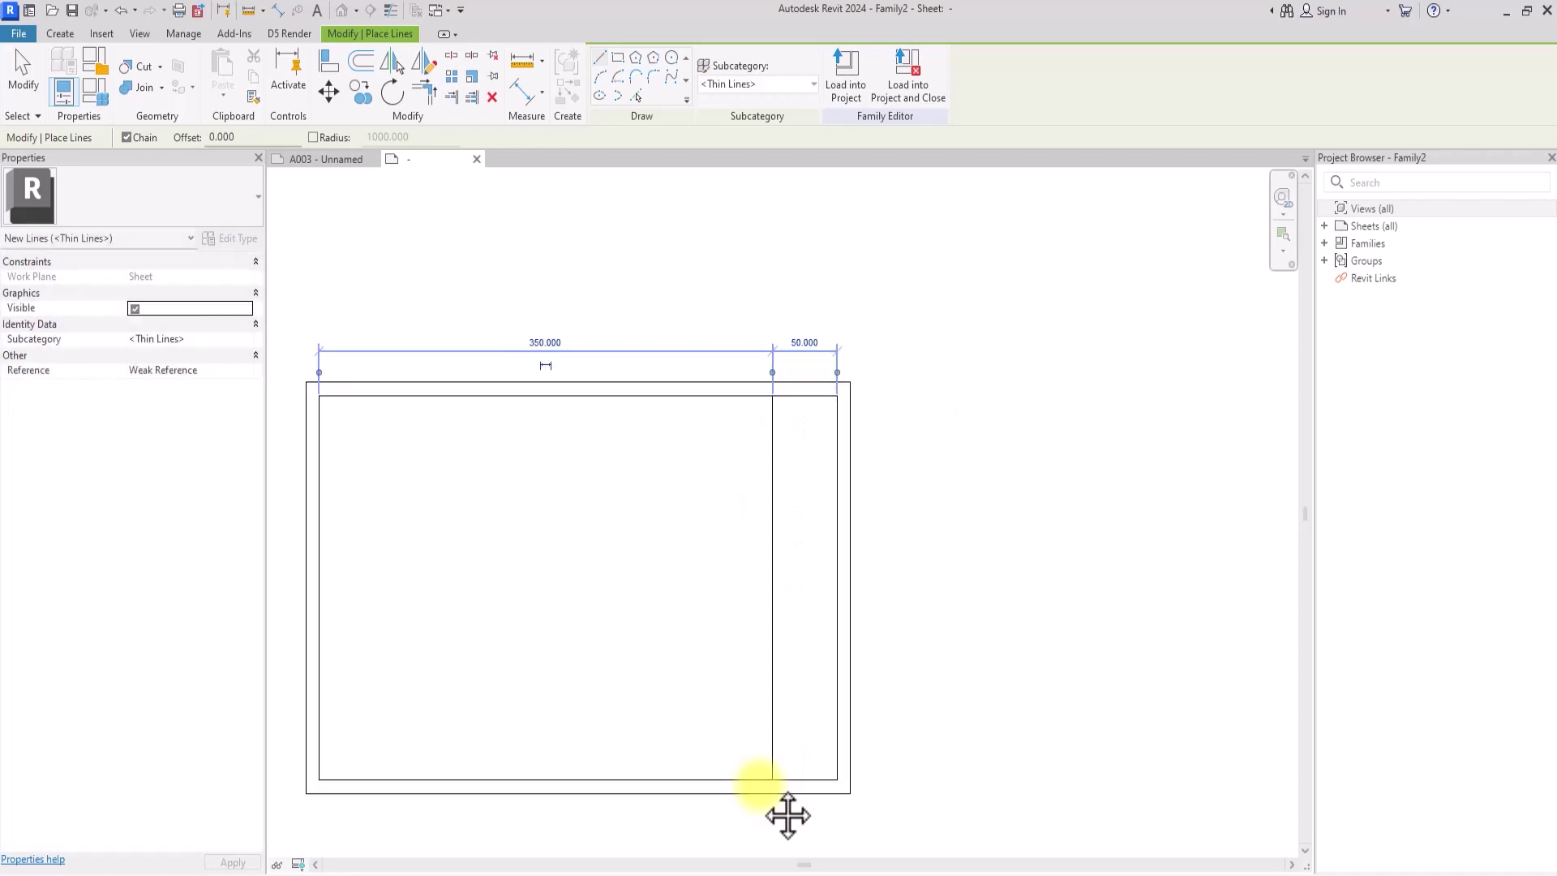
{"action": "key", "text": "Escape"}
{"action": "key", "text": "Escape"}
- Draw a horizontal thin line across the sheet's right-hand strip, about 50 mm below the inner border's top edge
{"action": "scroll", "coordinate": [764, 799], "scroll_direction": "up", "scroll_amount": 2}
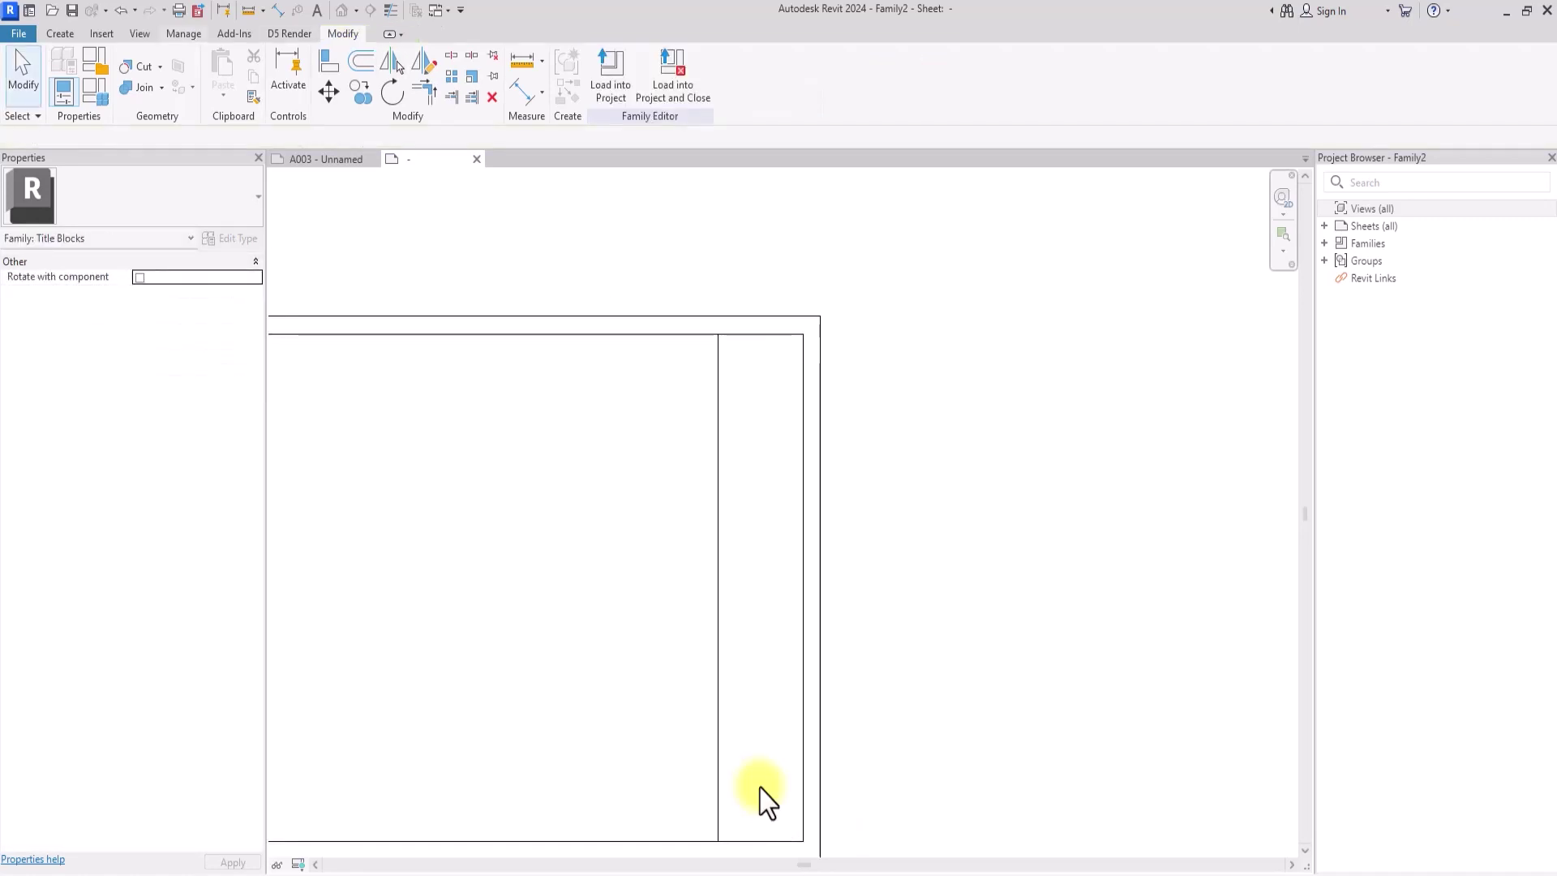
{"action": "left_click", "coordinate": [59, 33]}
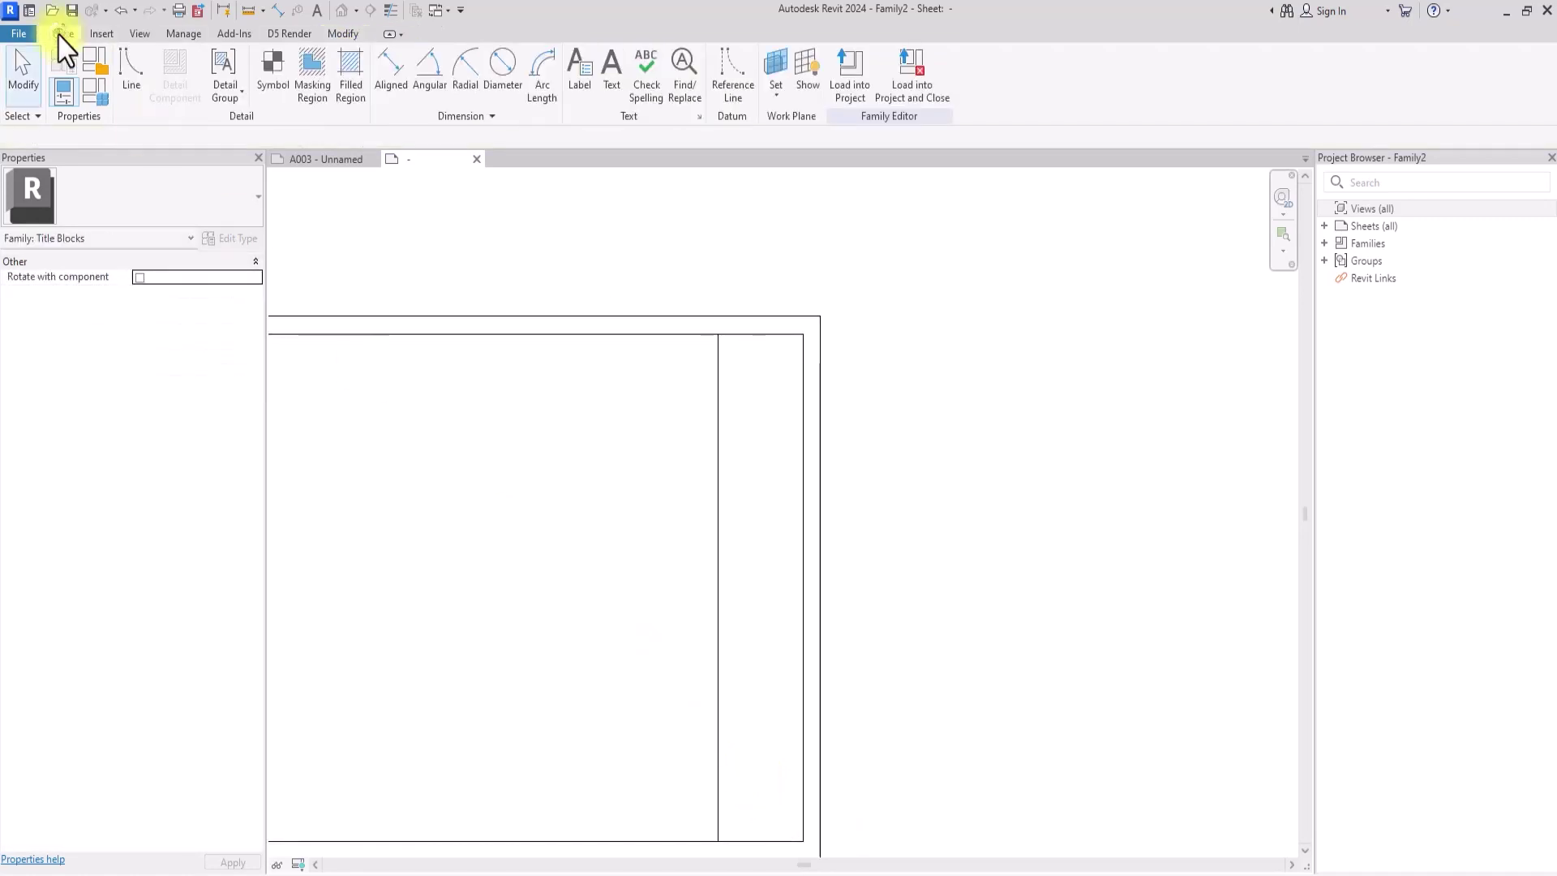
{"action": "left_click", "coordinate": [133, 81]}
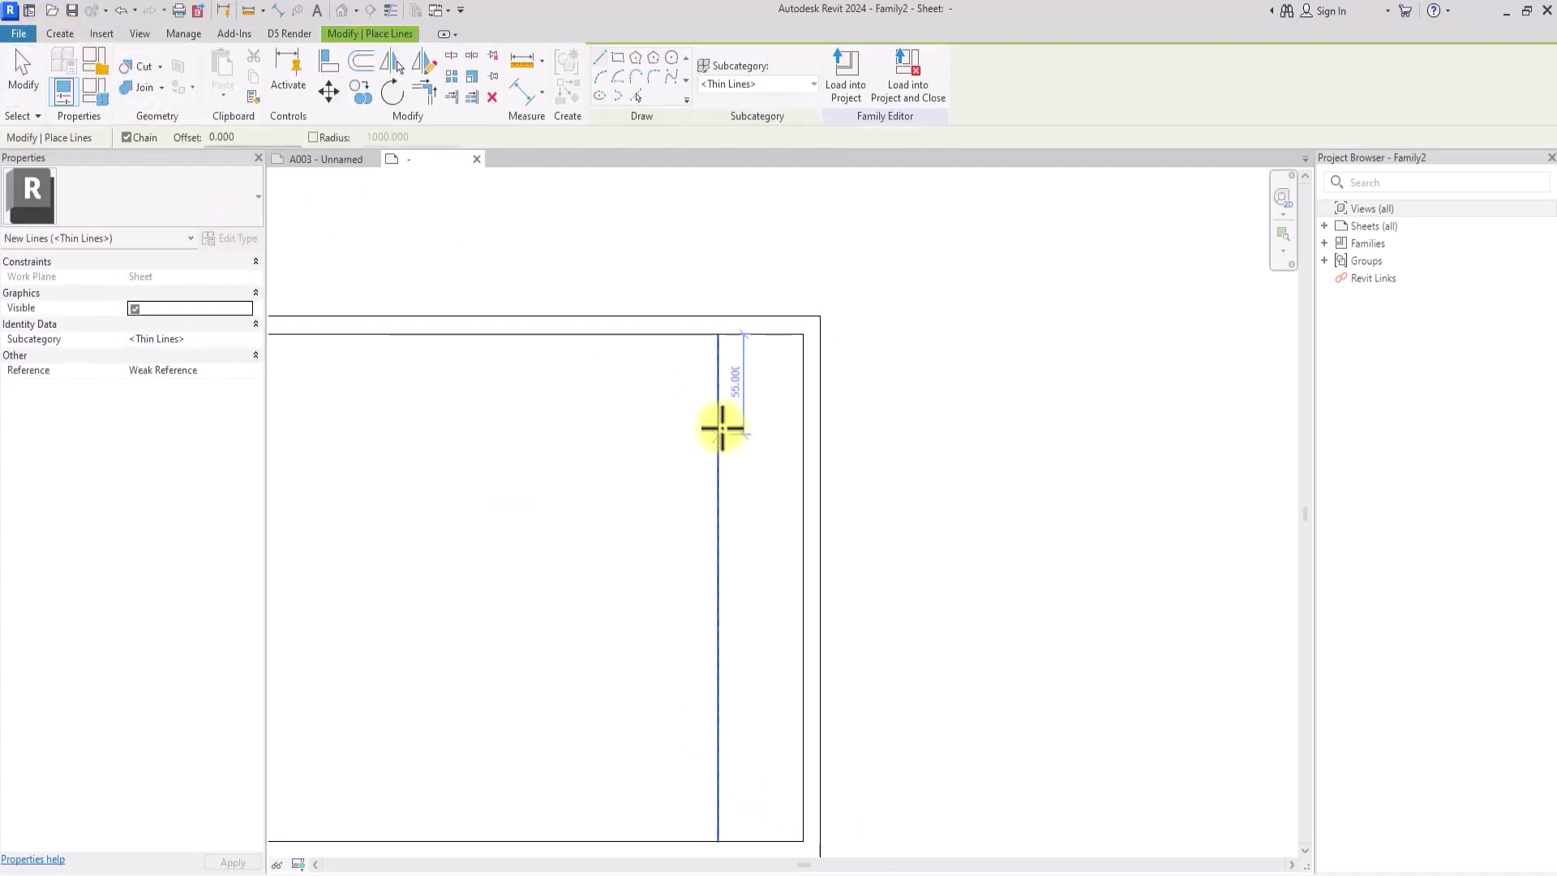
{"action": "left_click", "coordinate": [718, 424]}
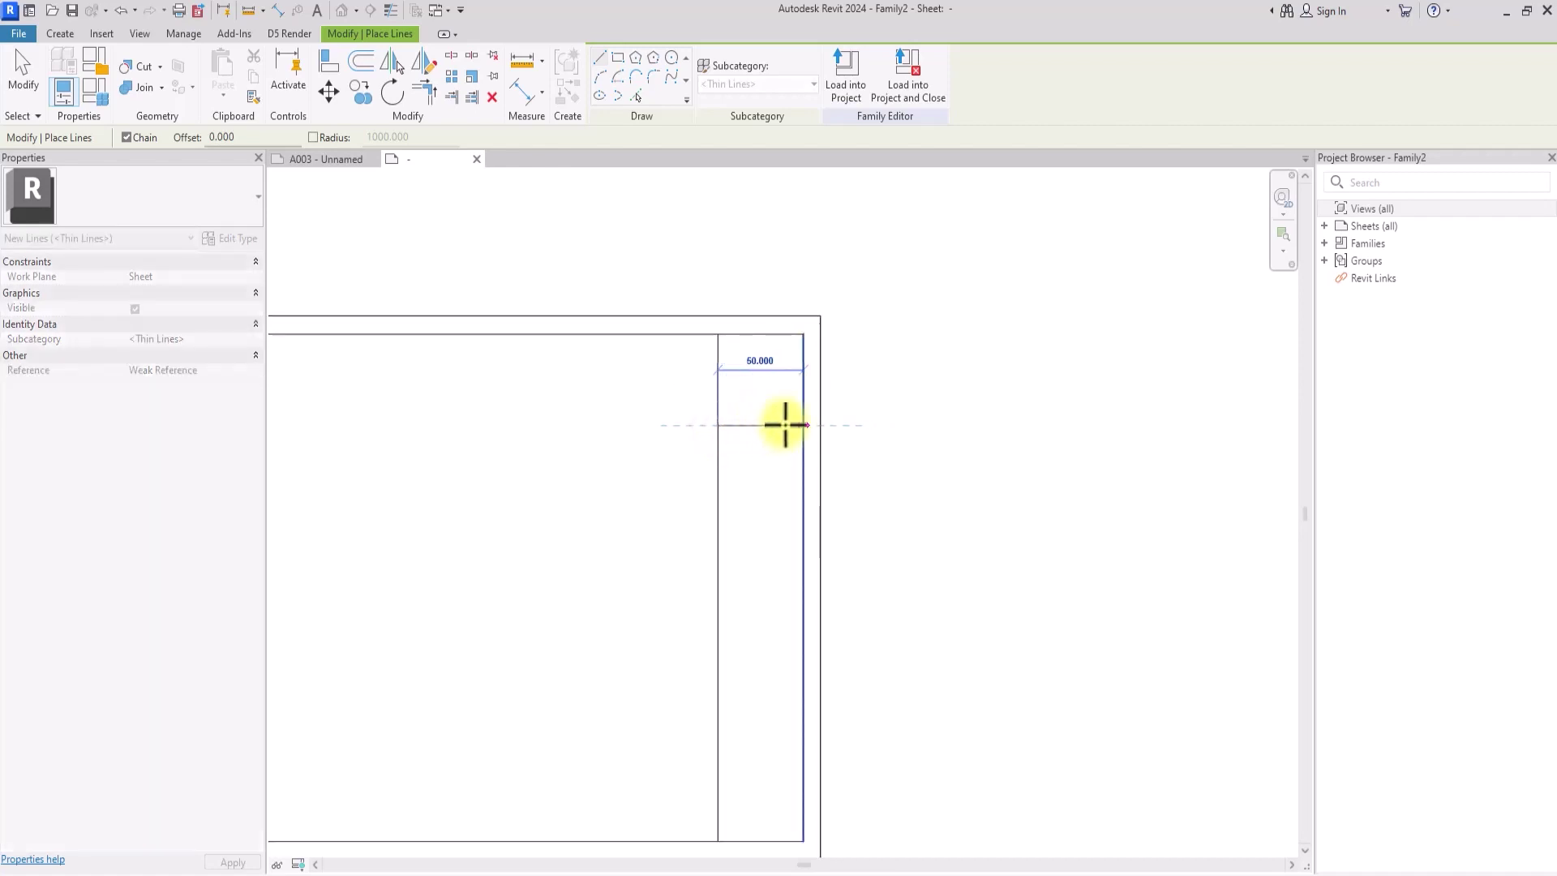
{"action": "left_click", "coordinate": [804, 424]}
- Offset the horizontal line downward seven times as copies spaced 25 mm apart to divide the right-hand strip into cells
{"action": "left_click", "coordinate": [361, 63]}
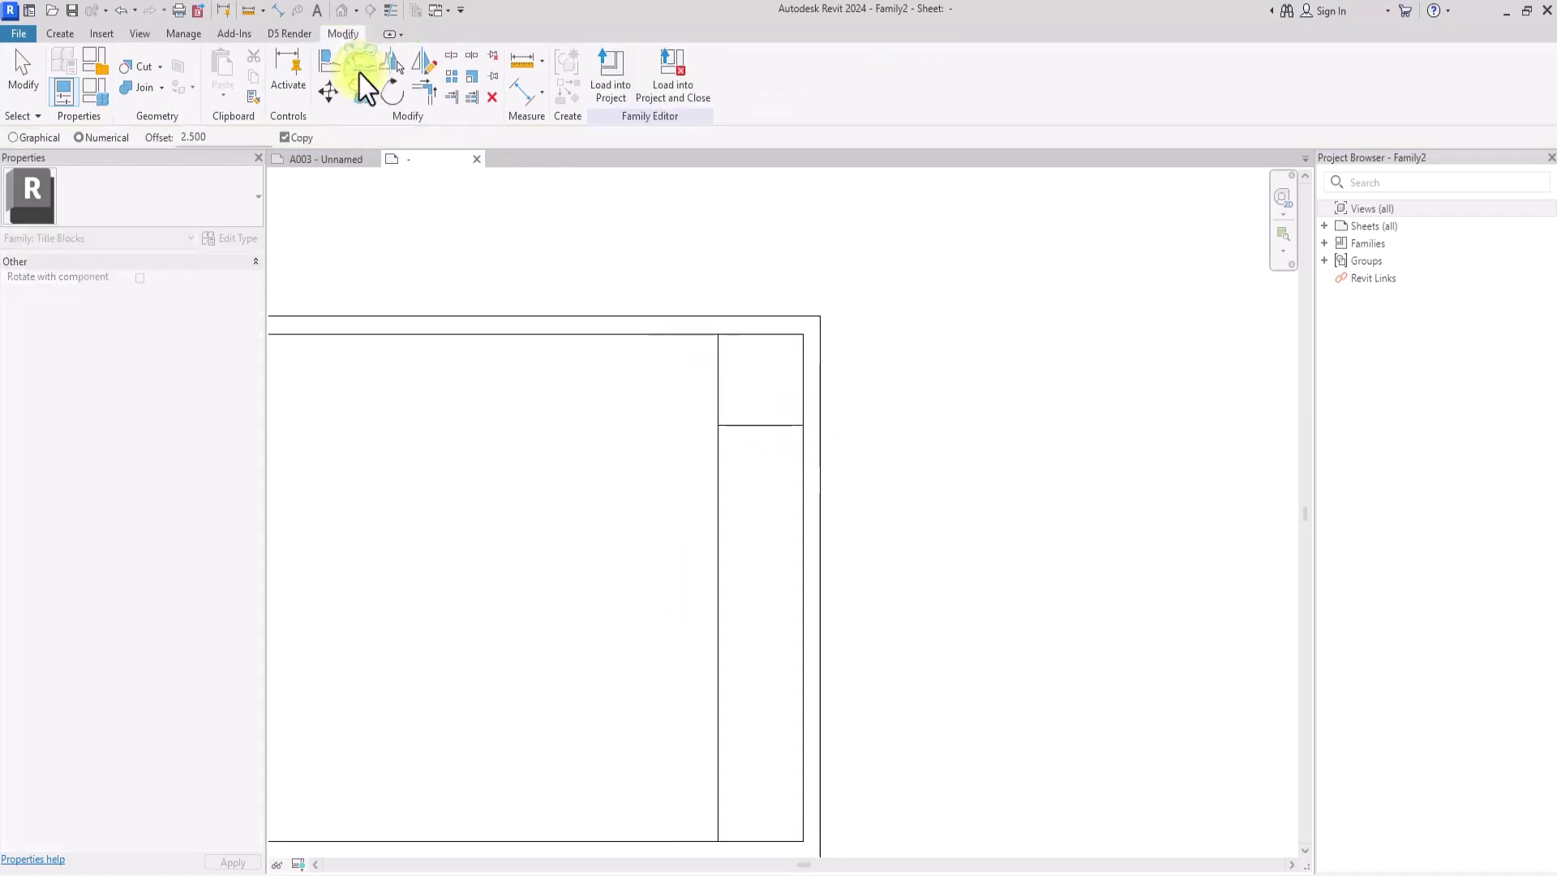
{"action": "double_click", "coordinate": [205, 137]}
{"action": "type", "text": "2"}
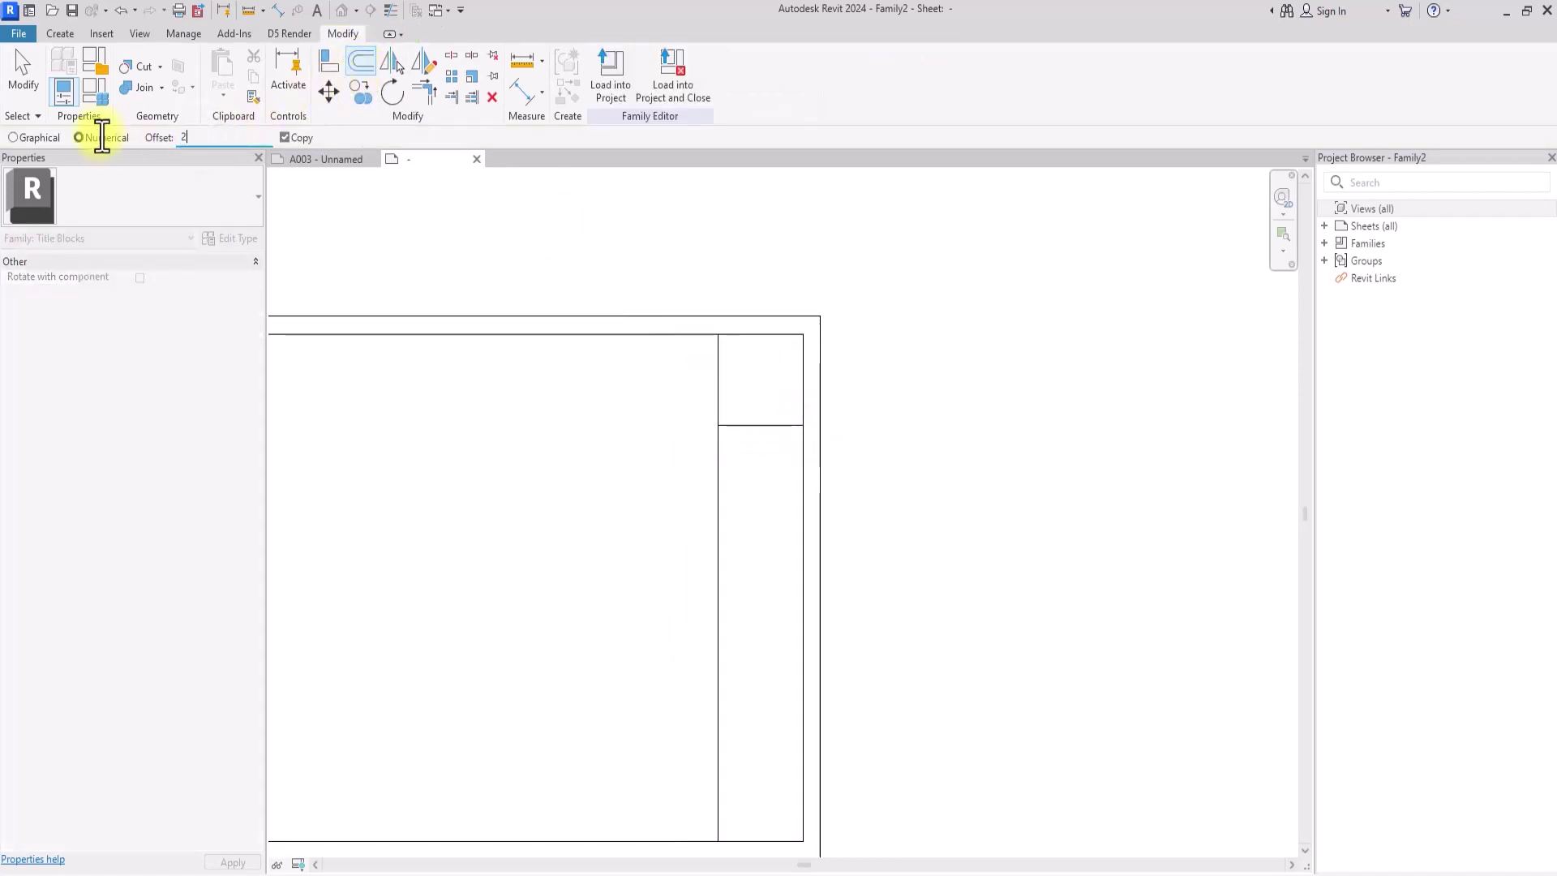
{"action": "type", "text": "5"}
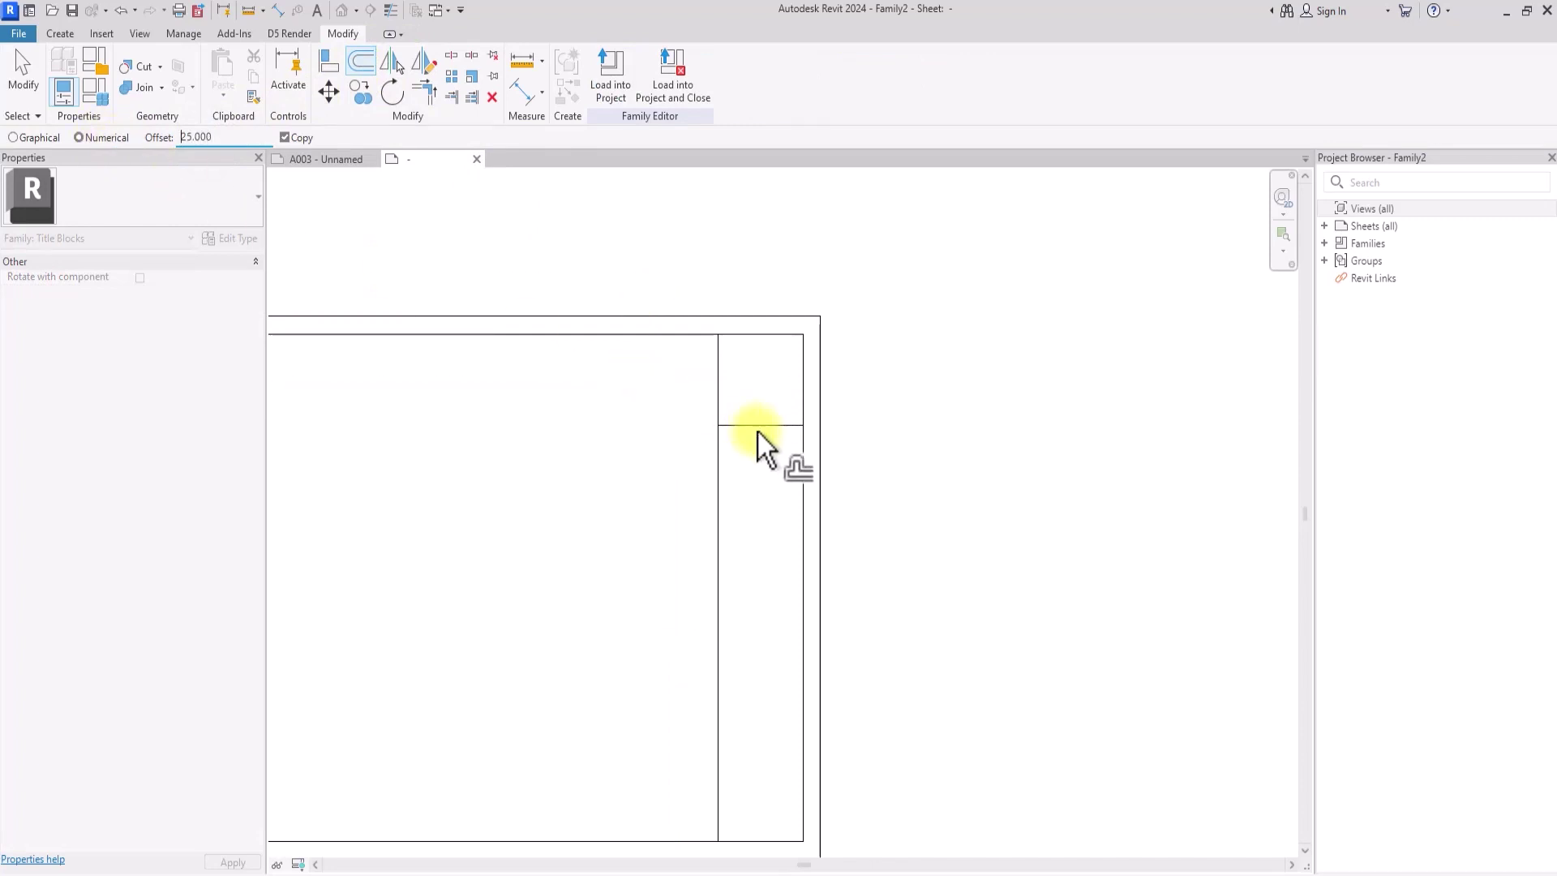
{"action": "left_click", "coordinate": [757, 428]}
{"action": "left_click", "coordinate": [750, 472]}
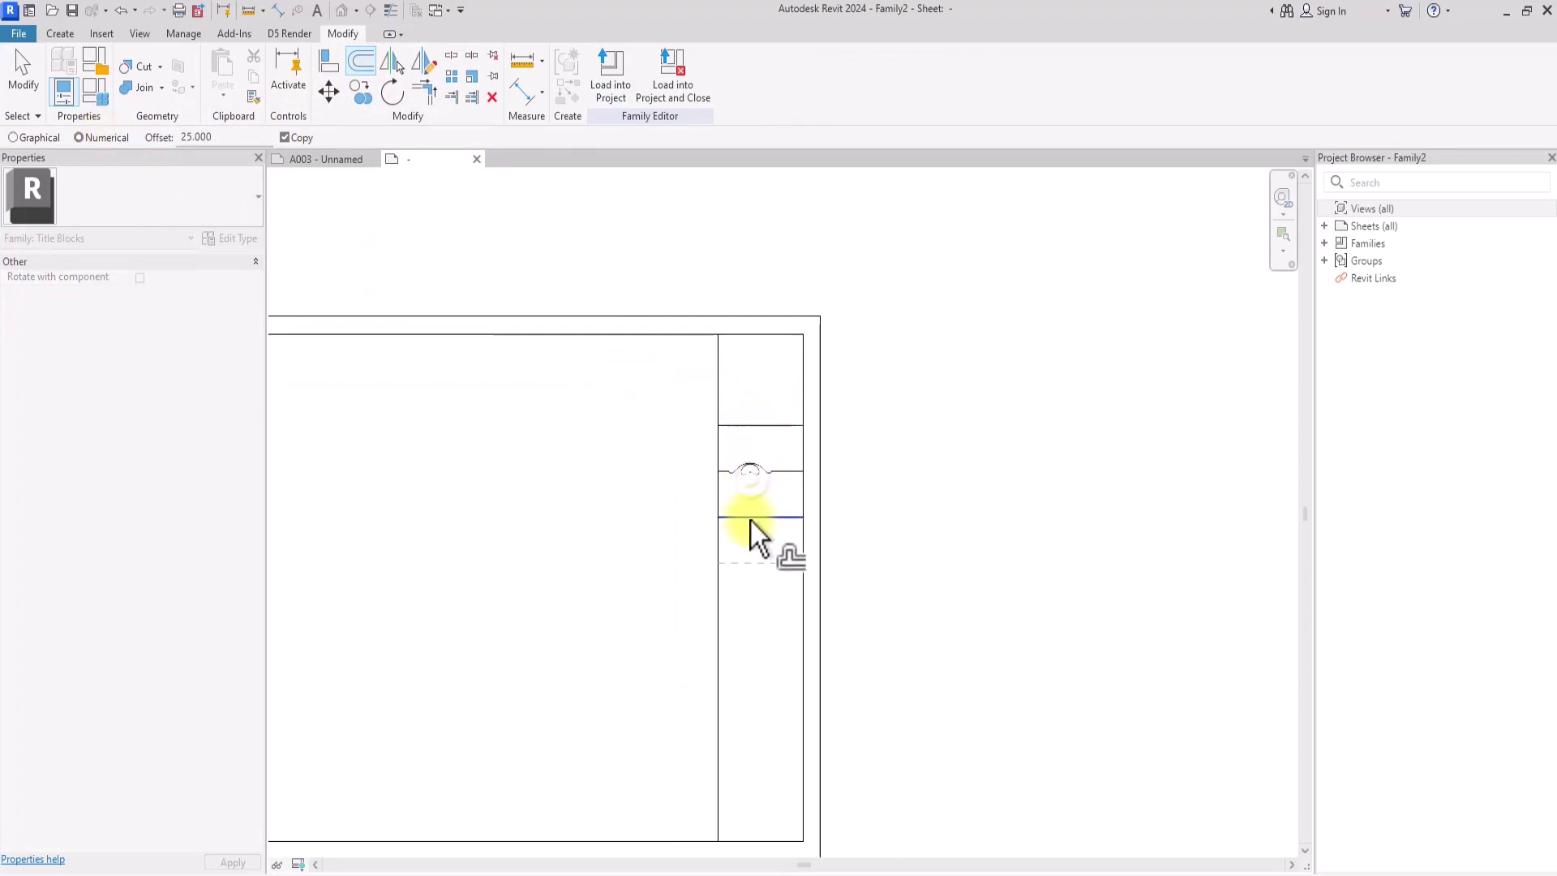
{"action": "left_click", "coordinate": [751, 520]}
{"action": "left_click", "coordinate": [748, 566]}
{"action": "left_click", "coordinate": [748, 612]}
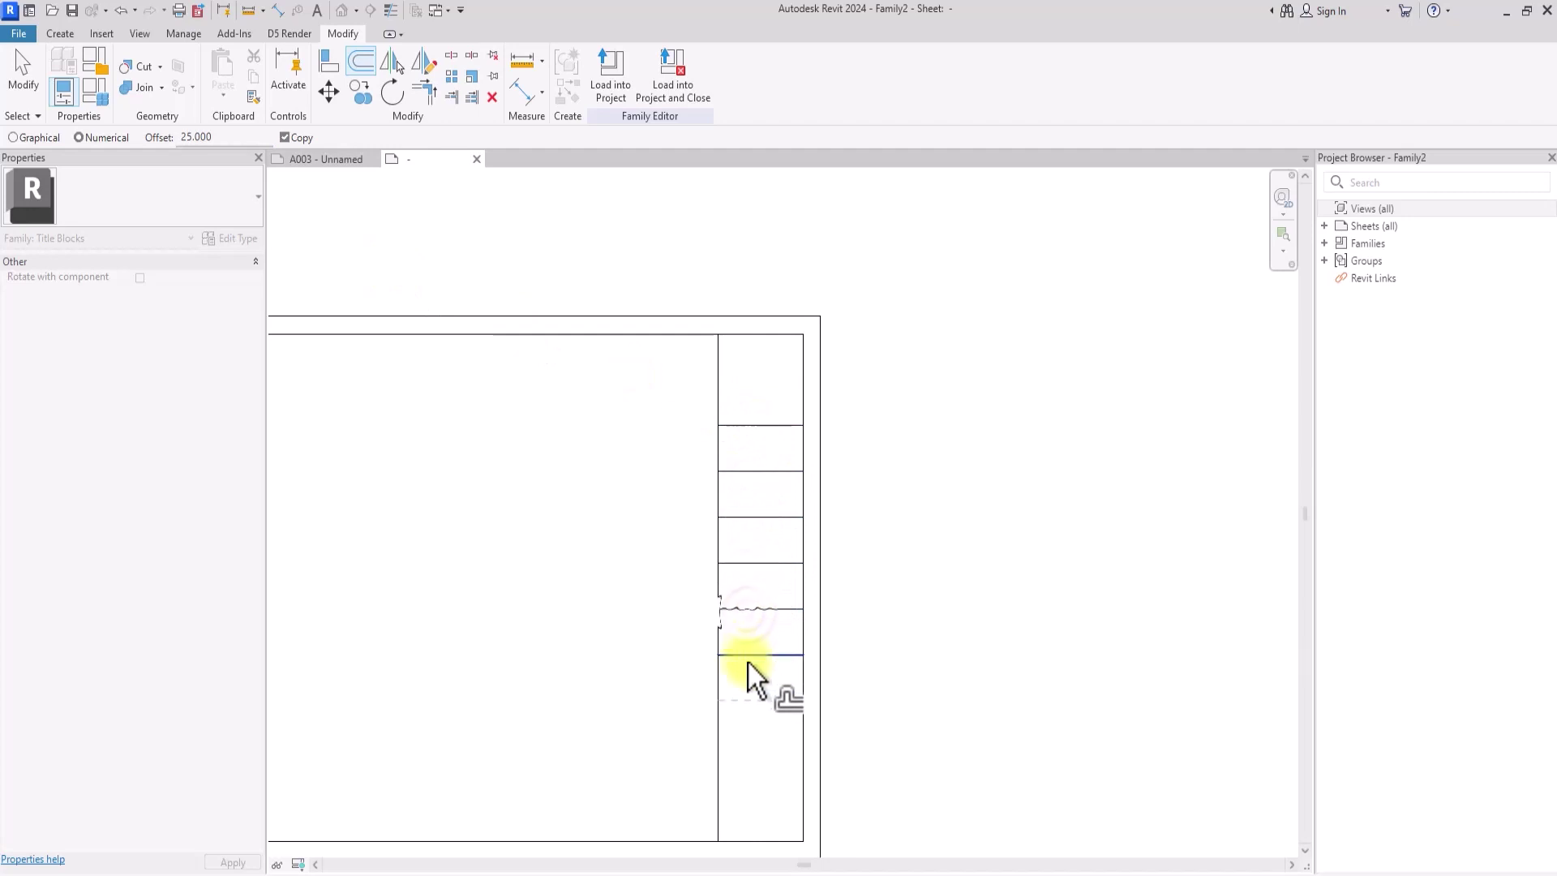
{"action": "left_click", "coordinate": [747, 661]}
{"action": "left_click", "coordinate": [757, 709]}
{"action": "scroll", "coordinate": [757, 708], "scroll_direction": "up", "scroll_amount": 1}
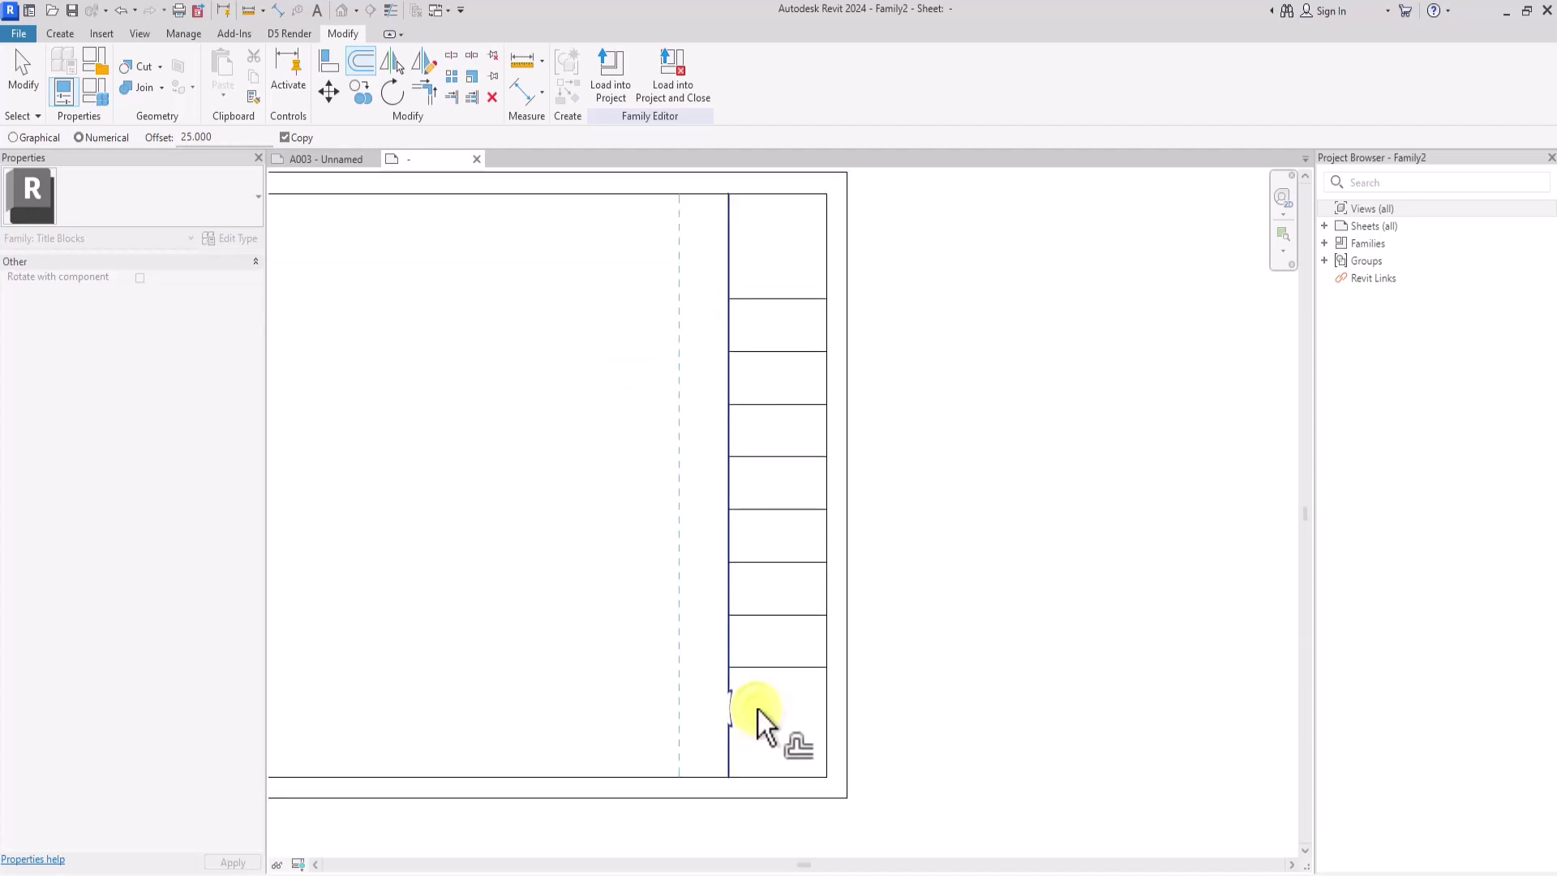
{"action": "scroll", "coordinate": [758, 708], "scroll_direction": "down", "scroll_amount": 5}
{"action": "key", "text": "Escape"}
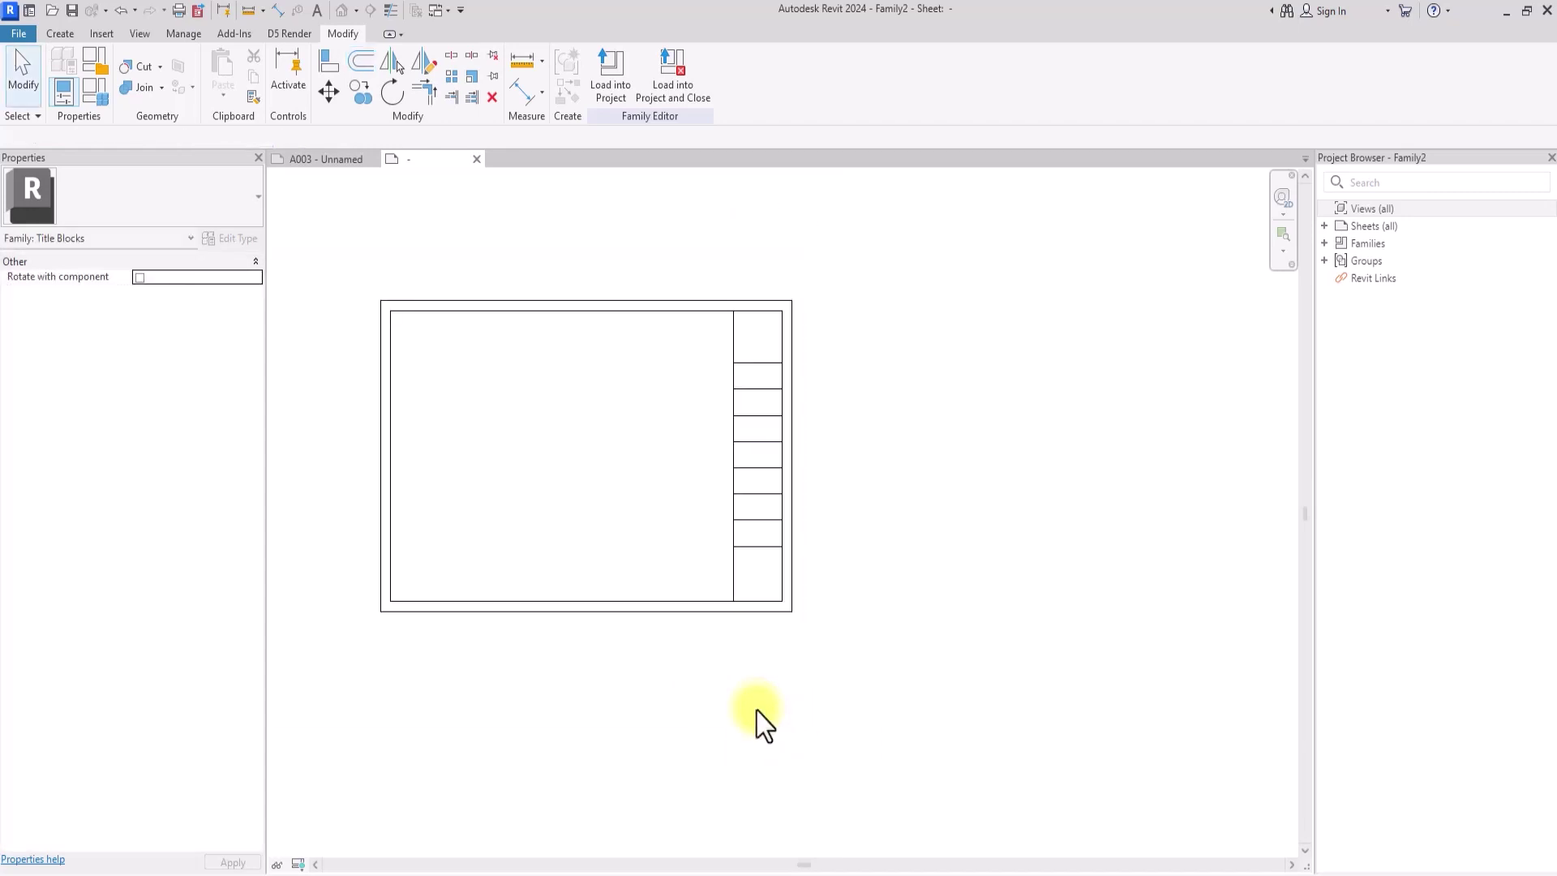
- Change the strip's vertical line and all its horizontal divider lines to the <Wide Lines> subcategory
{"action": "scroll", "coordinate": [761, 671], "scroll_direction": "up", "scroll_amount": 1}
{"action": "left_click_drag", "start_coordinate": [803, 306], "coordinate": [714, 624]}
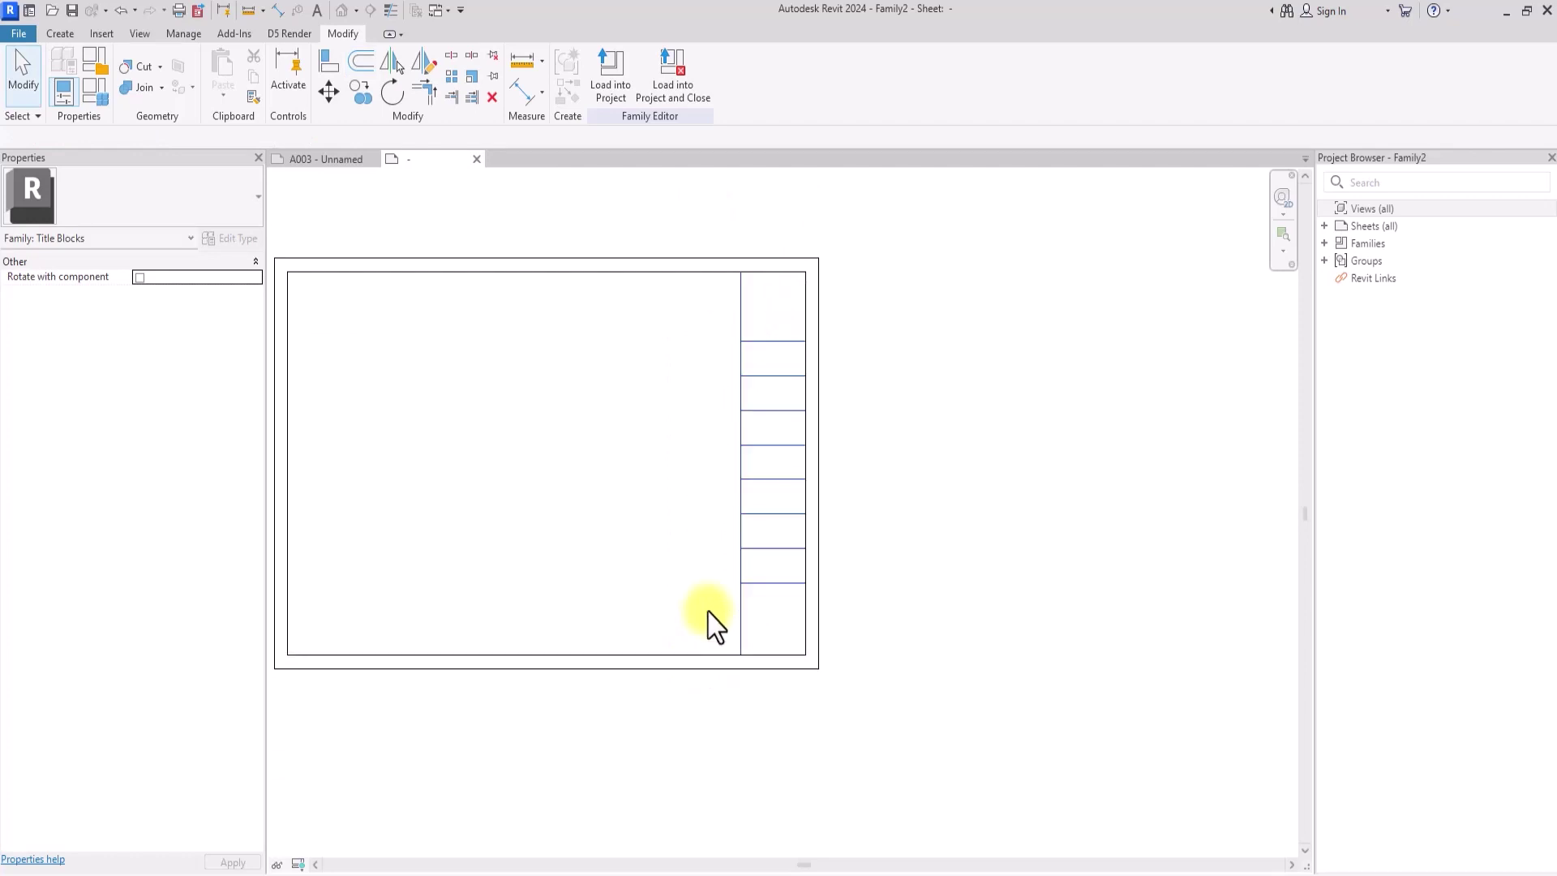
{"action": "left_click", "coordinate": [638, 84]}
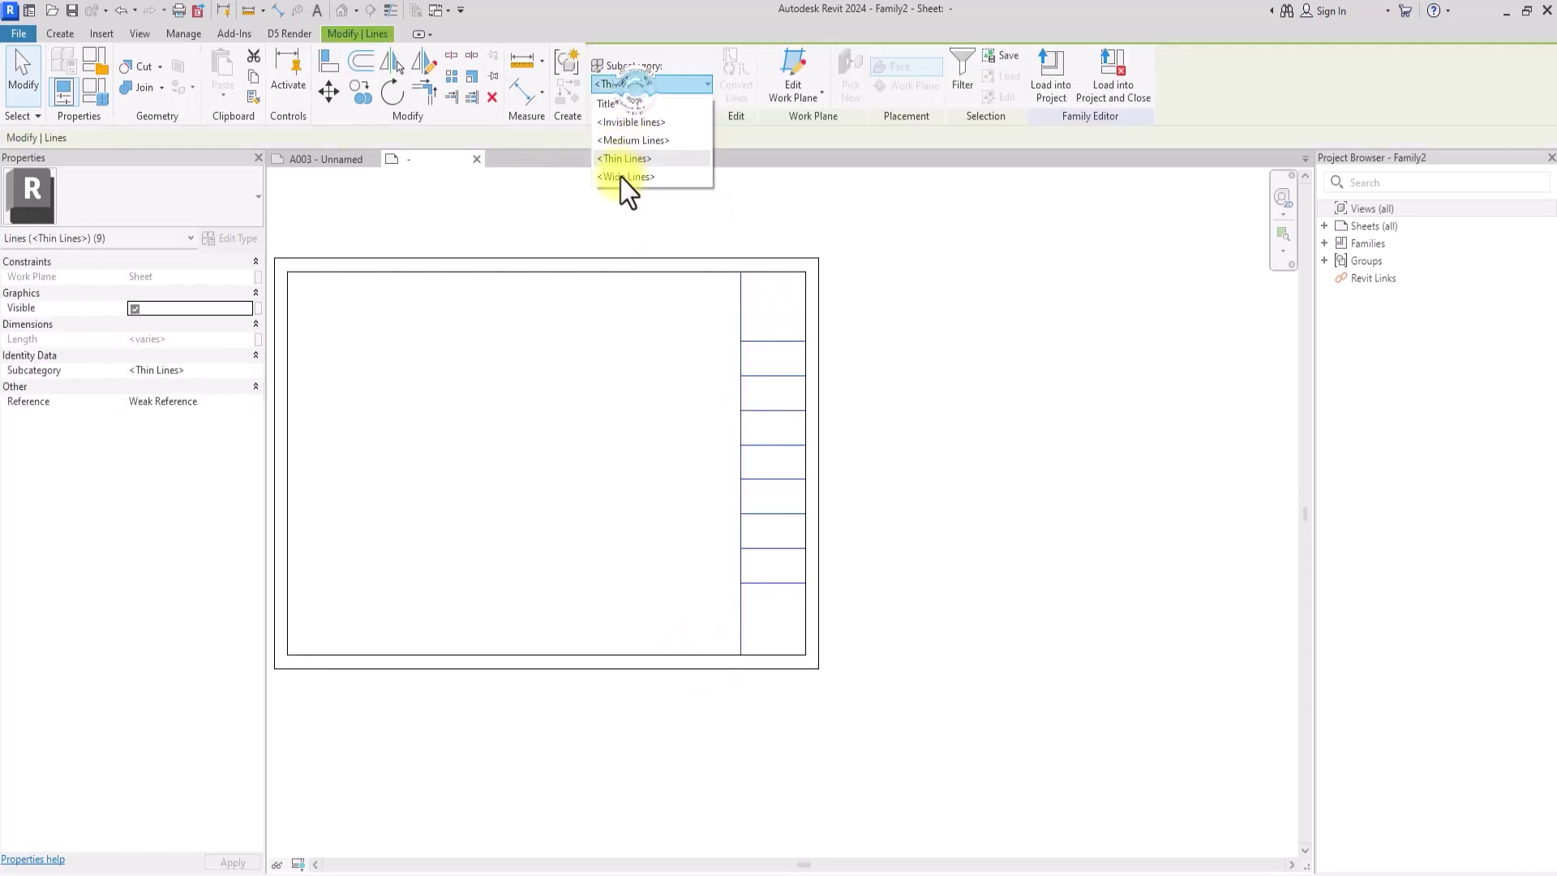
{"action": "left_click", "coordinate": [622, 178]}
{"action": "scroll", "coordinate": [805, 272], "scroll_direction": "up", "scroll_amount": 4}
{"action": "key", "text": "Escape"}
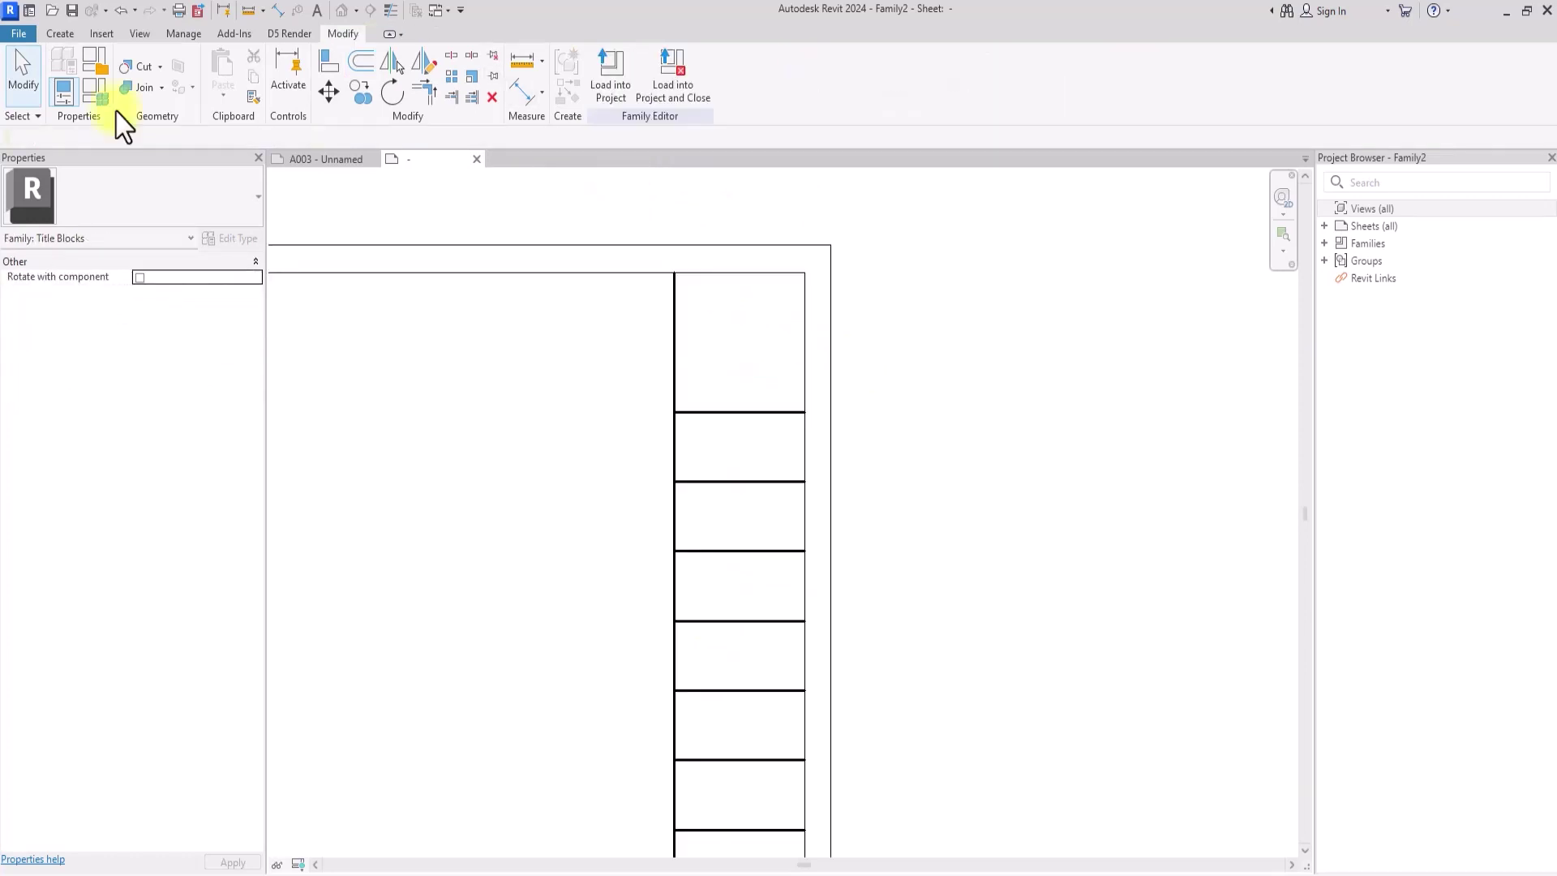
- Draw a thin-line rectangle inside the strip's top cell between its opposite corners, using an offset of -2.5
{"action": "left_click", "coordinate": [60, 34]}
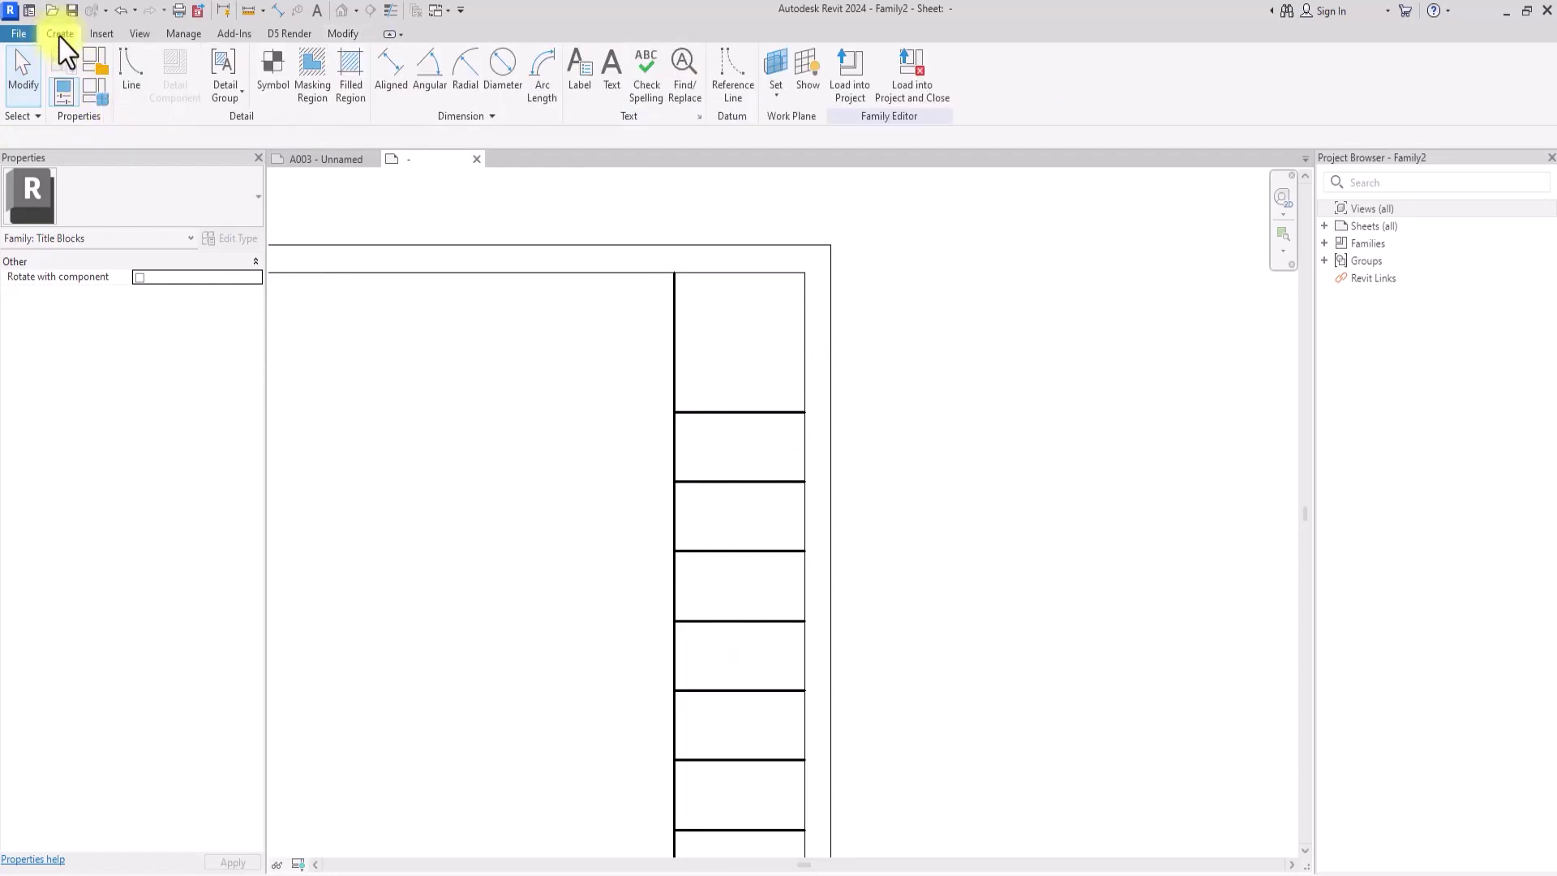
{"action": "left_click", "coordinate": [124, 73]}
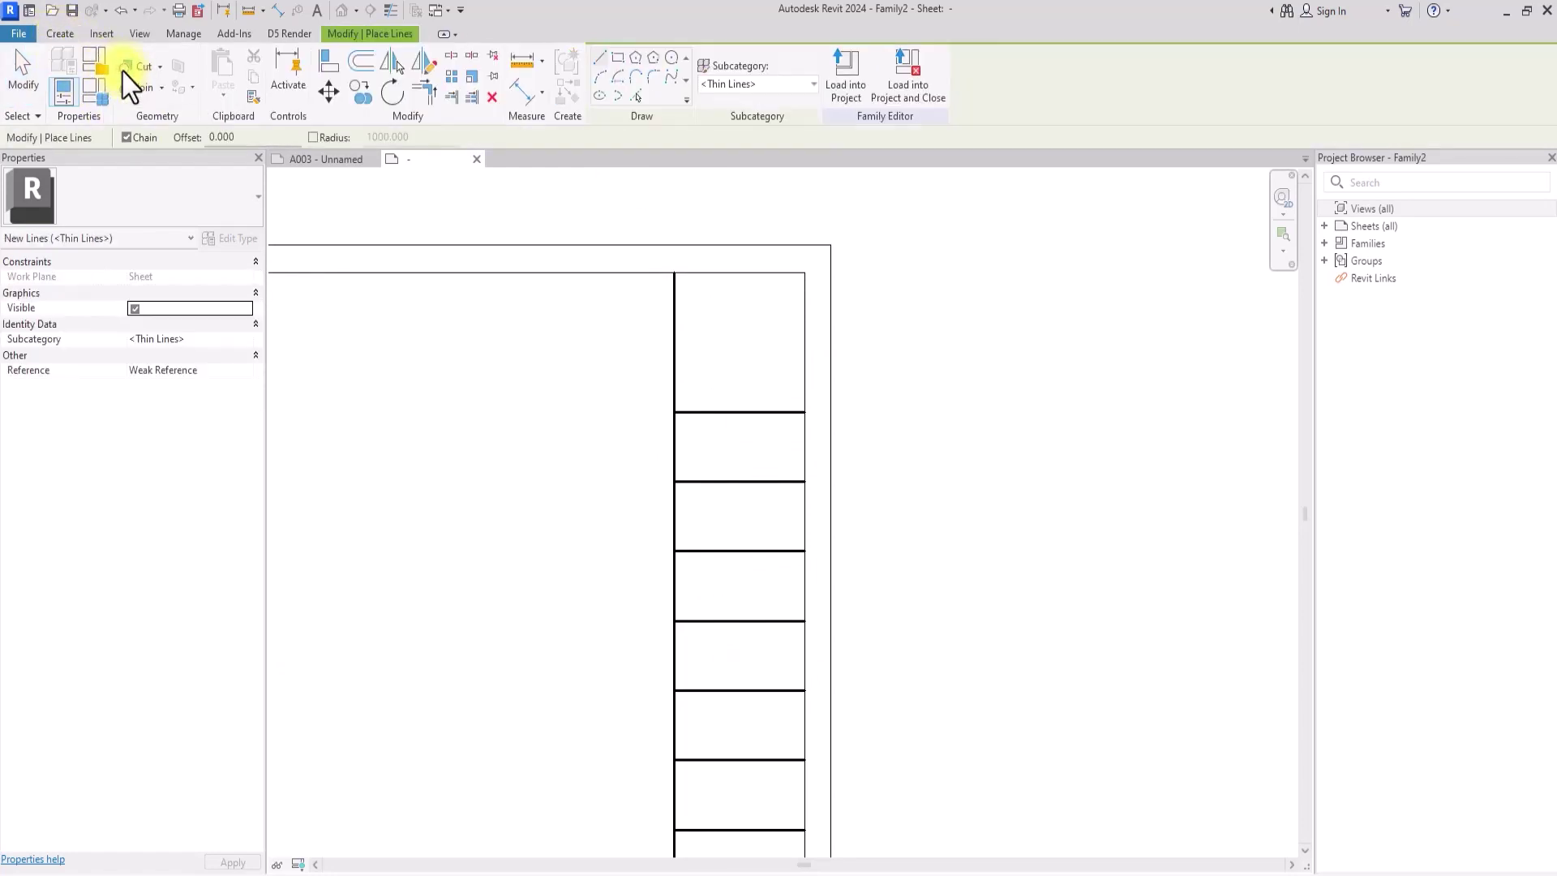
{"action": "left_click", "coordinate": [618, 58]}
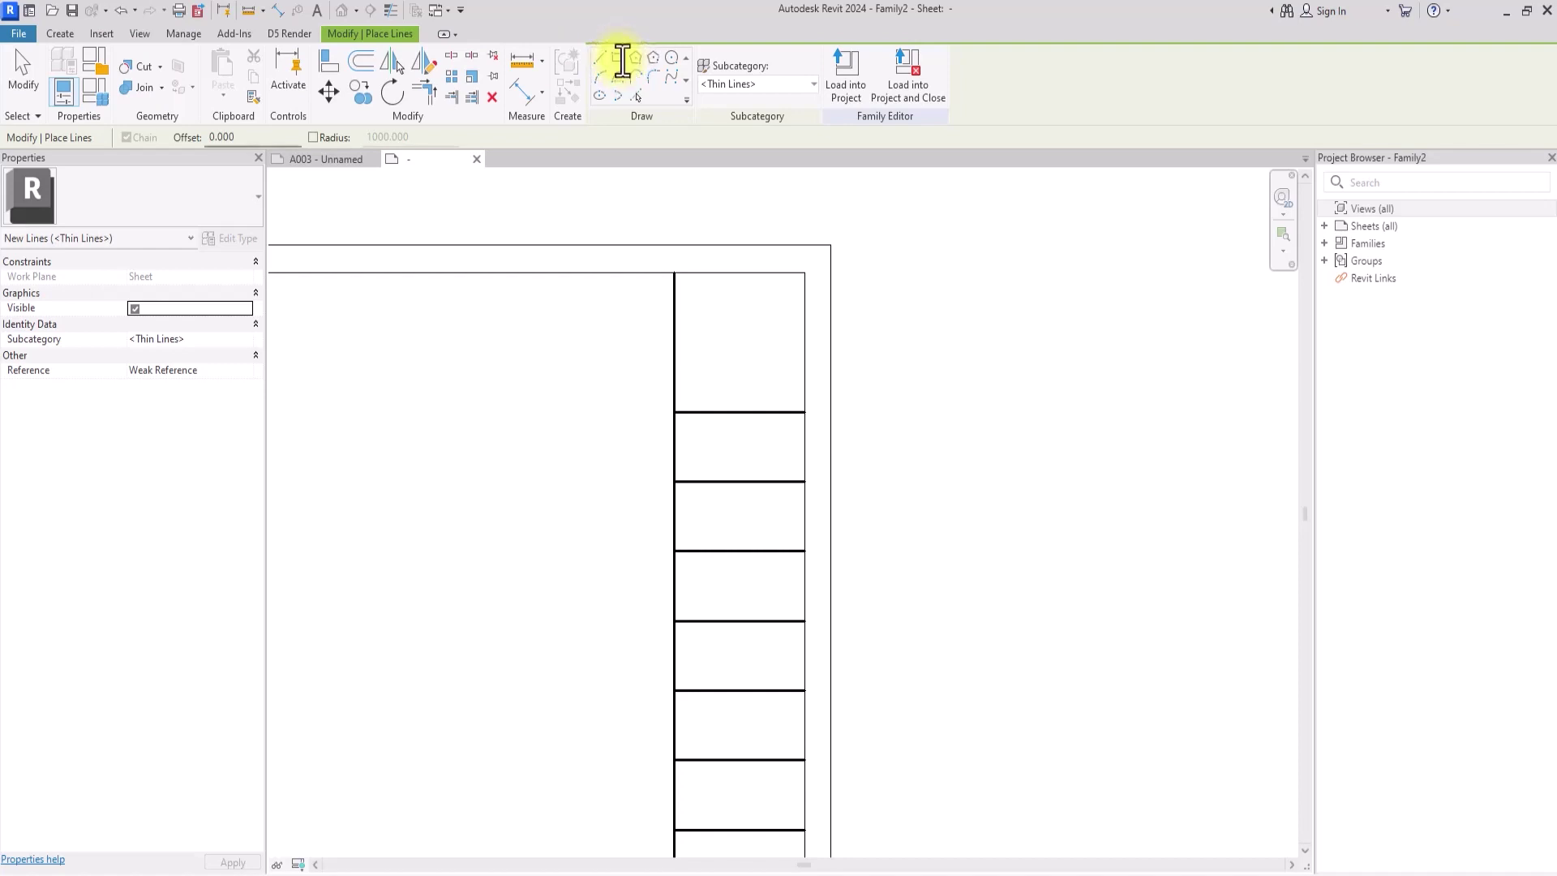
{"action": "left_click", "coordinate": [268, 140]}
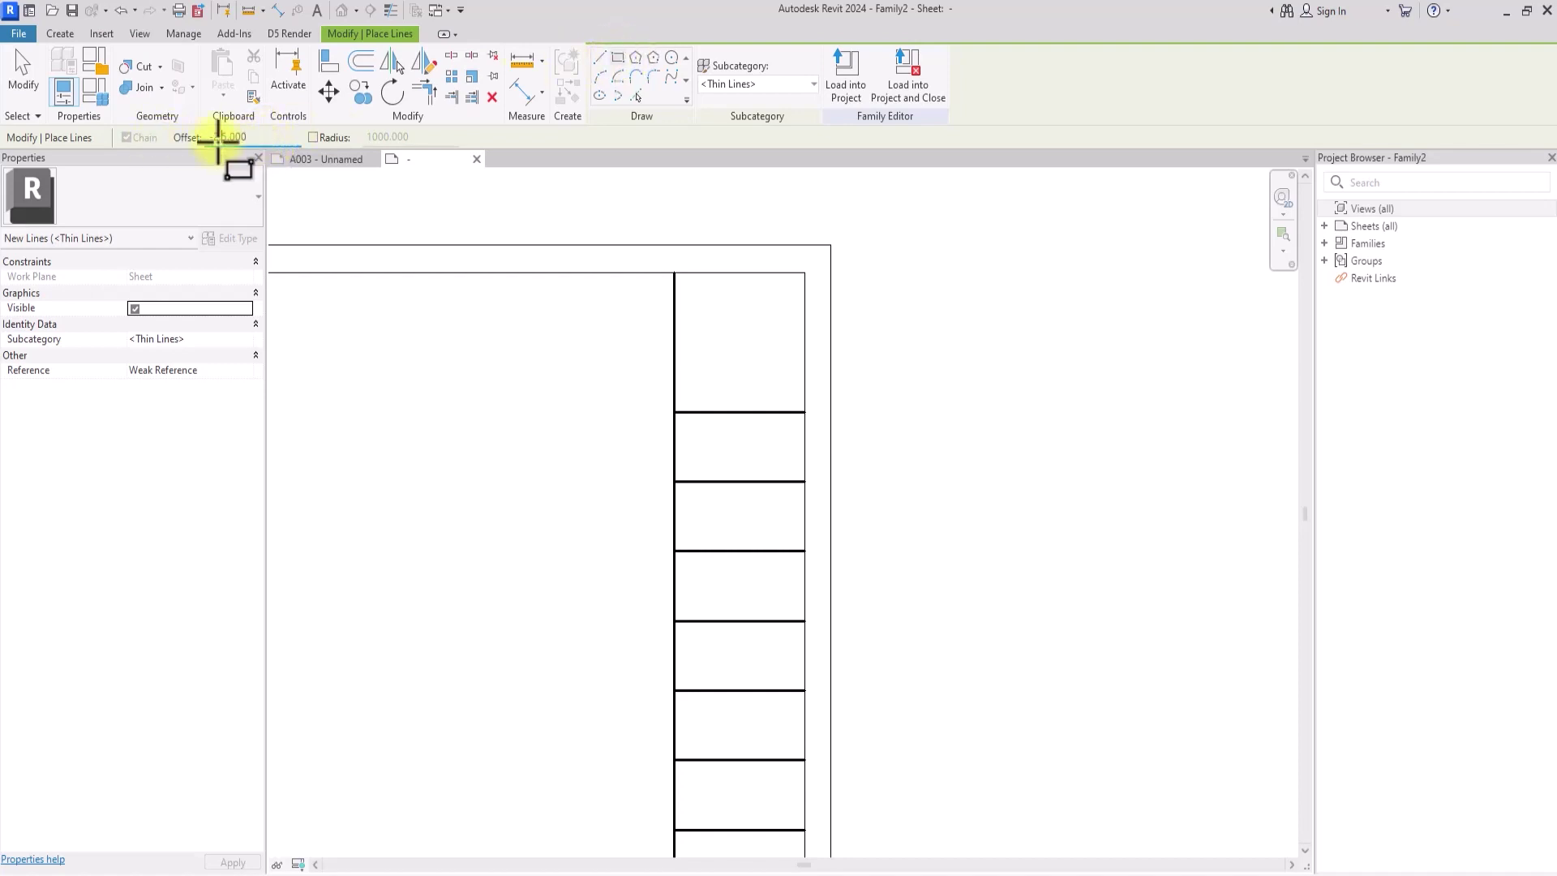
{"action": "left_click", "coordinate": [670, 274]}
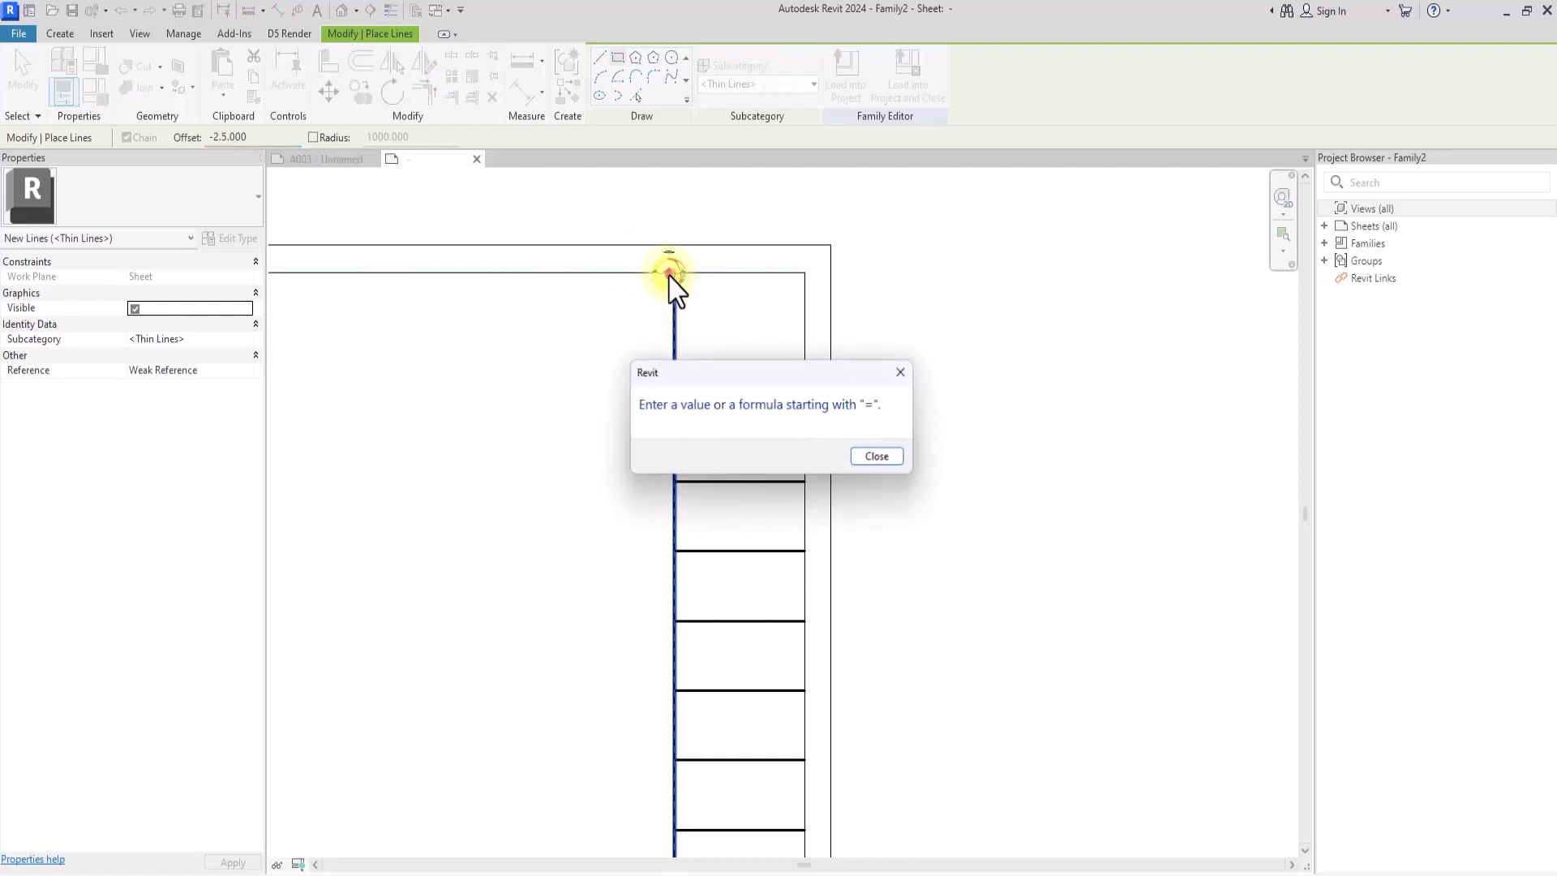
{"action": "left_click", "coordinate": [879, 455]}
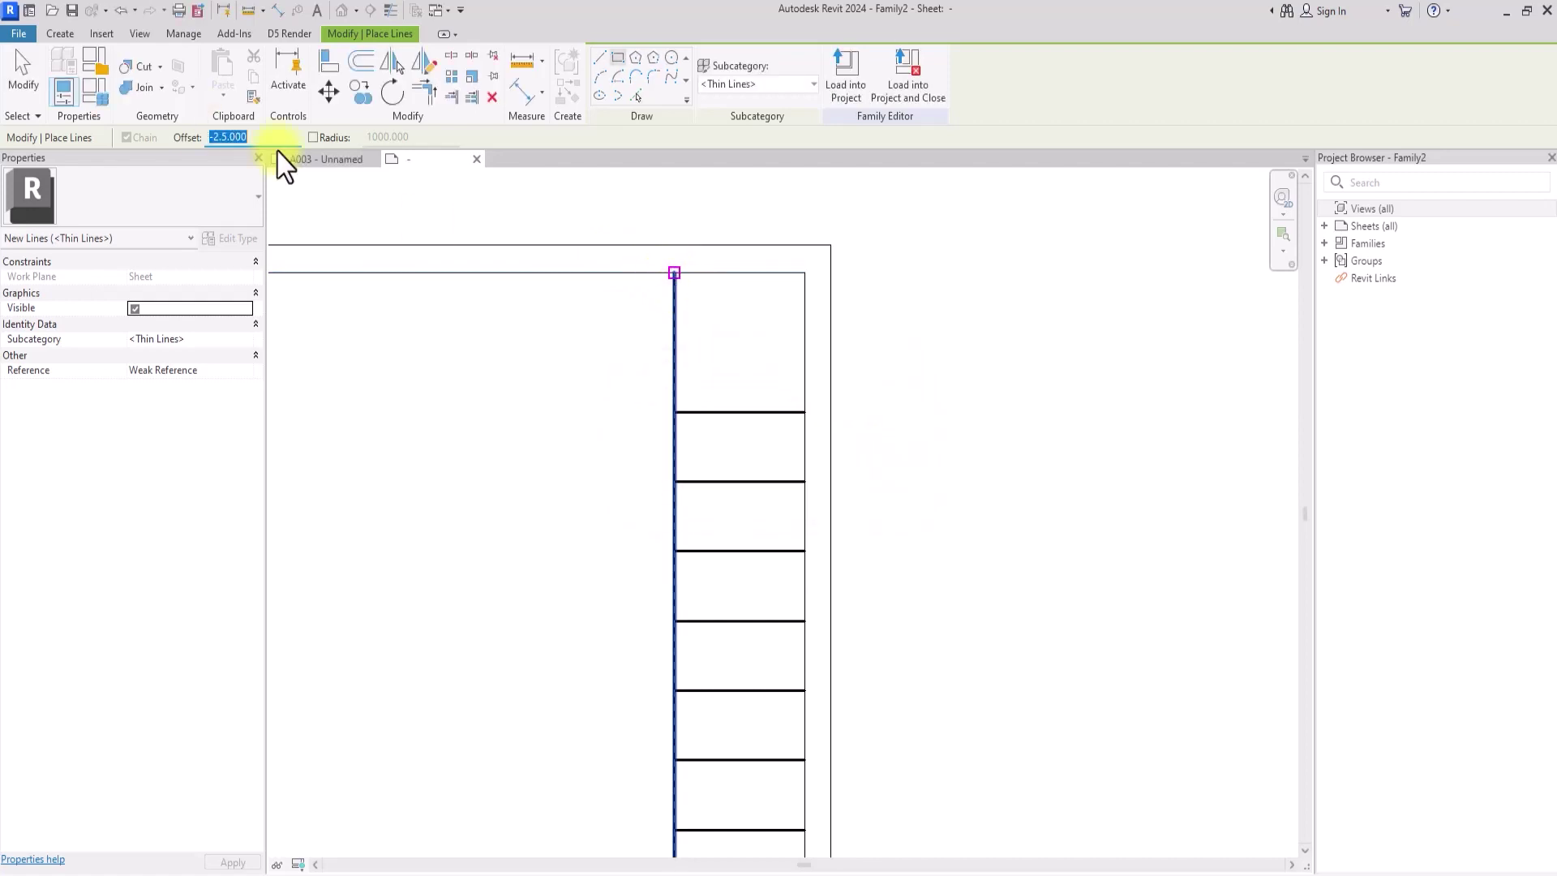
{"action": "type", "text": "-2.5"}
{"action": "key", "text": "Return"}
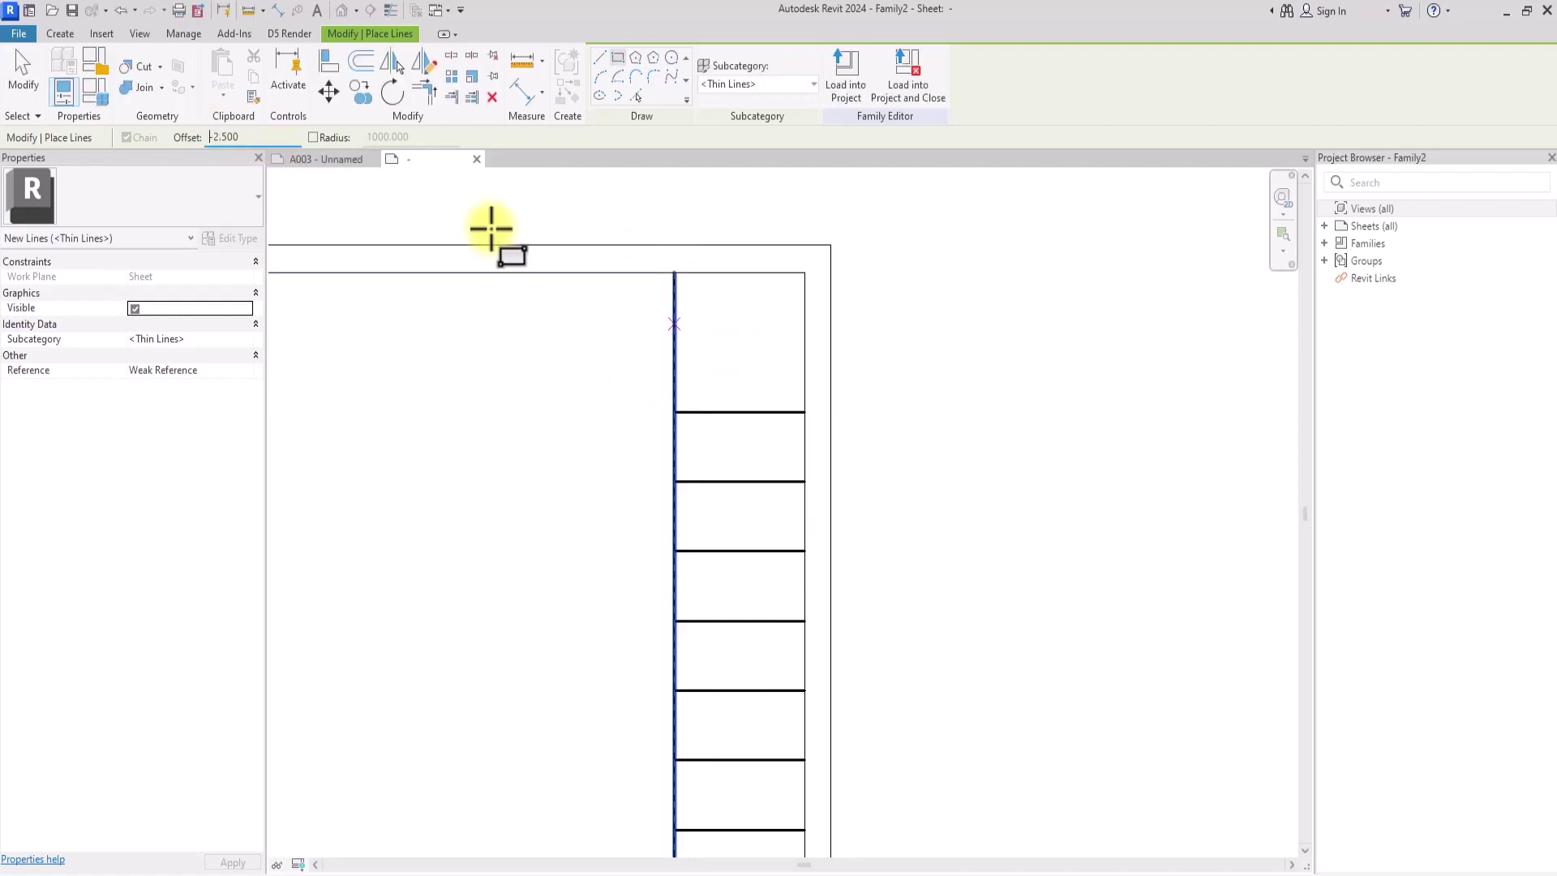
{"action": "left_click", "coordinate": [669, 274]}
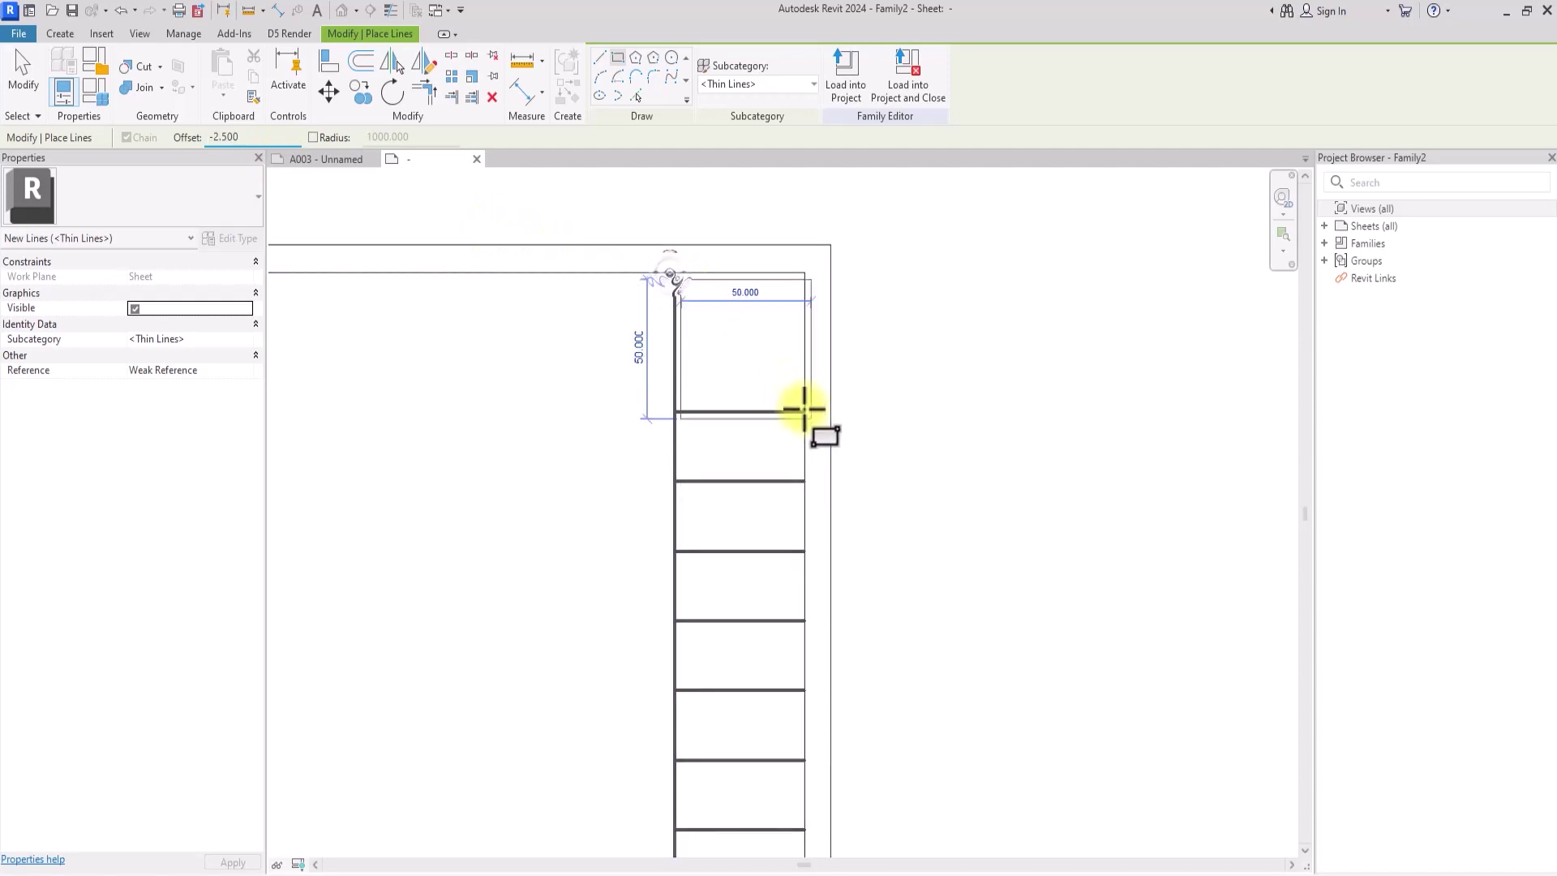
{"action": "left_click", "coordinate": [795, 412]}
- Draw matching inset thin-line rectangles in the remaining cells of the strip with the same -2.5 offset
{"action": "left_click", "coordinate": [675, 412]}
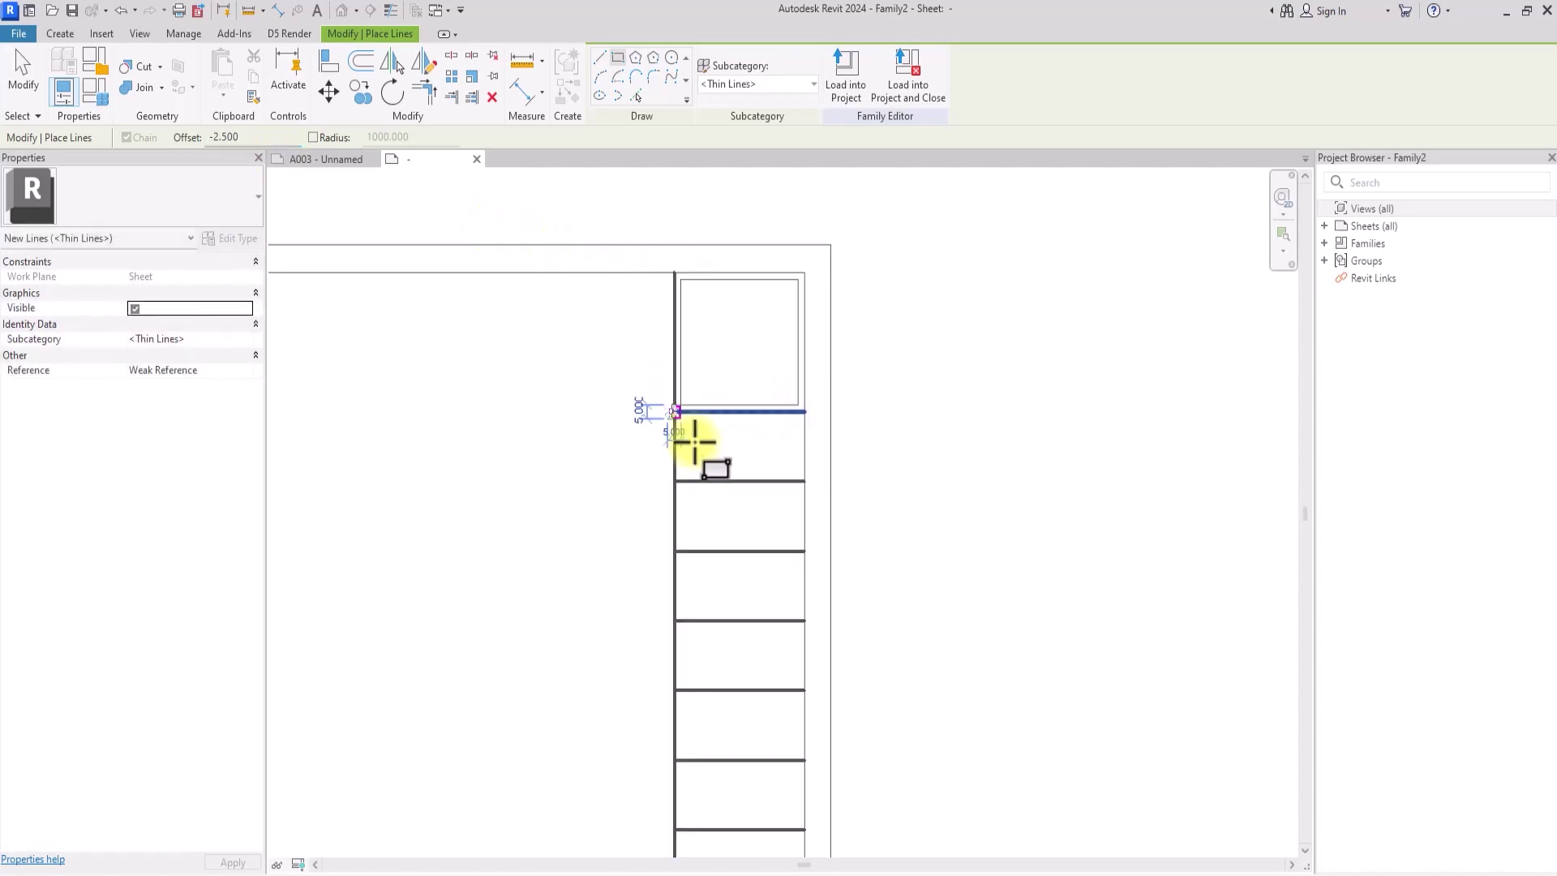
{"action": "middle_click_drag", "start_coordinate": [798, 477], "coordinate": [759, 354]}
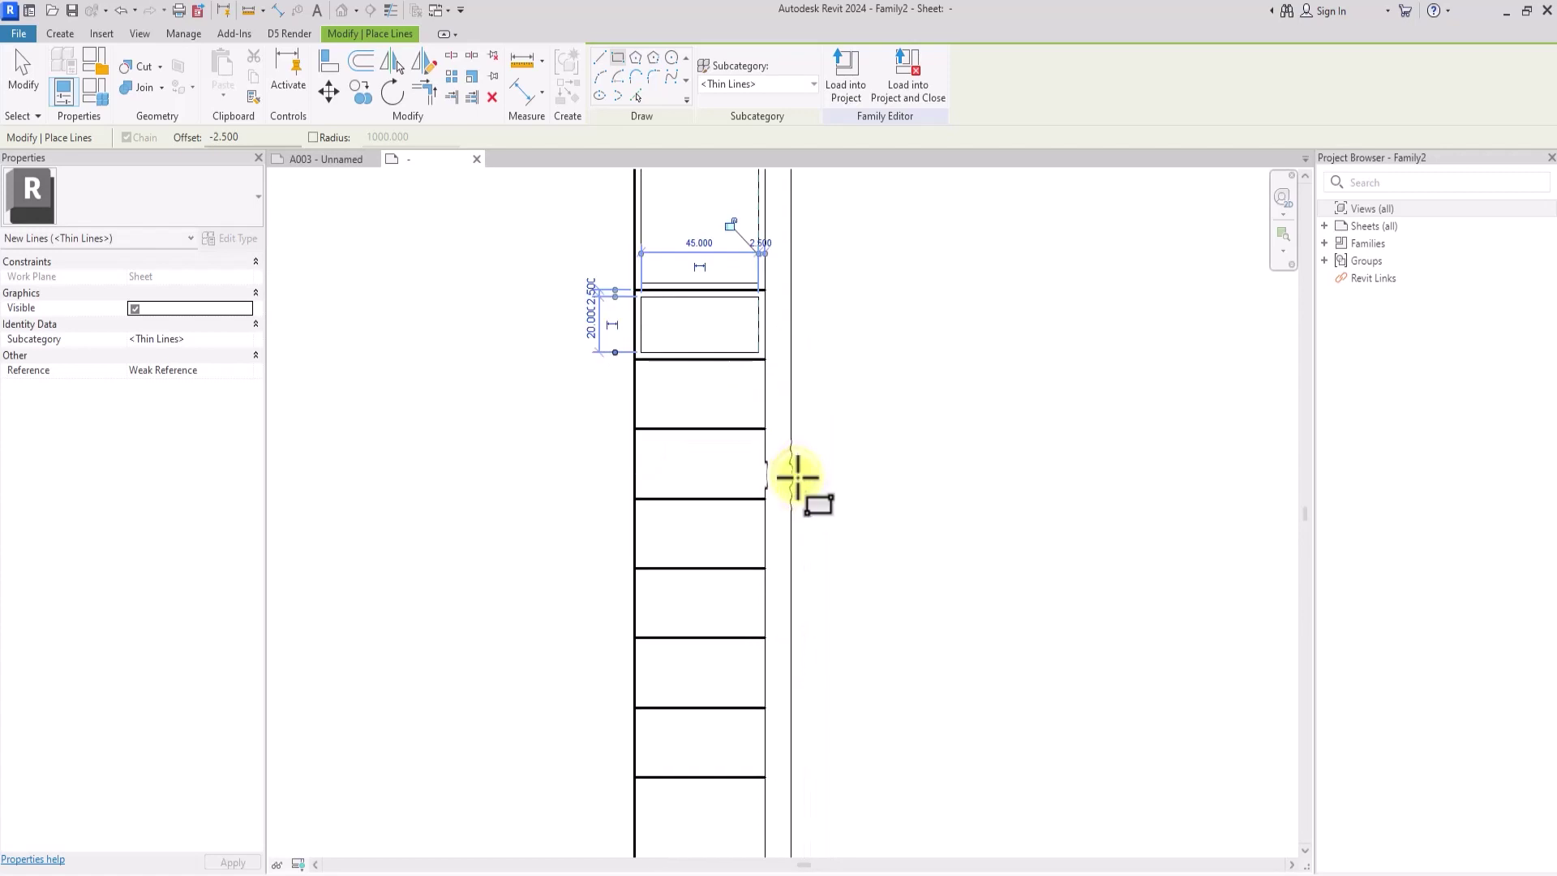
{"action": "scroll", "coordinate": [798, 478], "scroll_direction": "up", "scroll_amount": 2}
{"action": "left_click", "coordinate": [646, 376]}
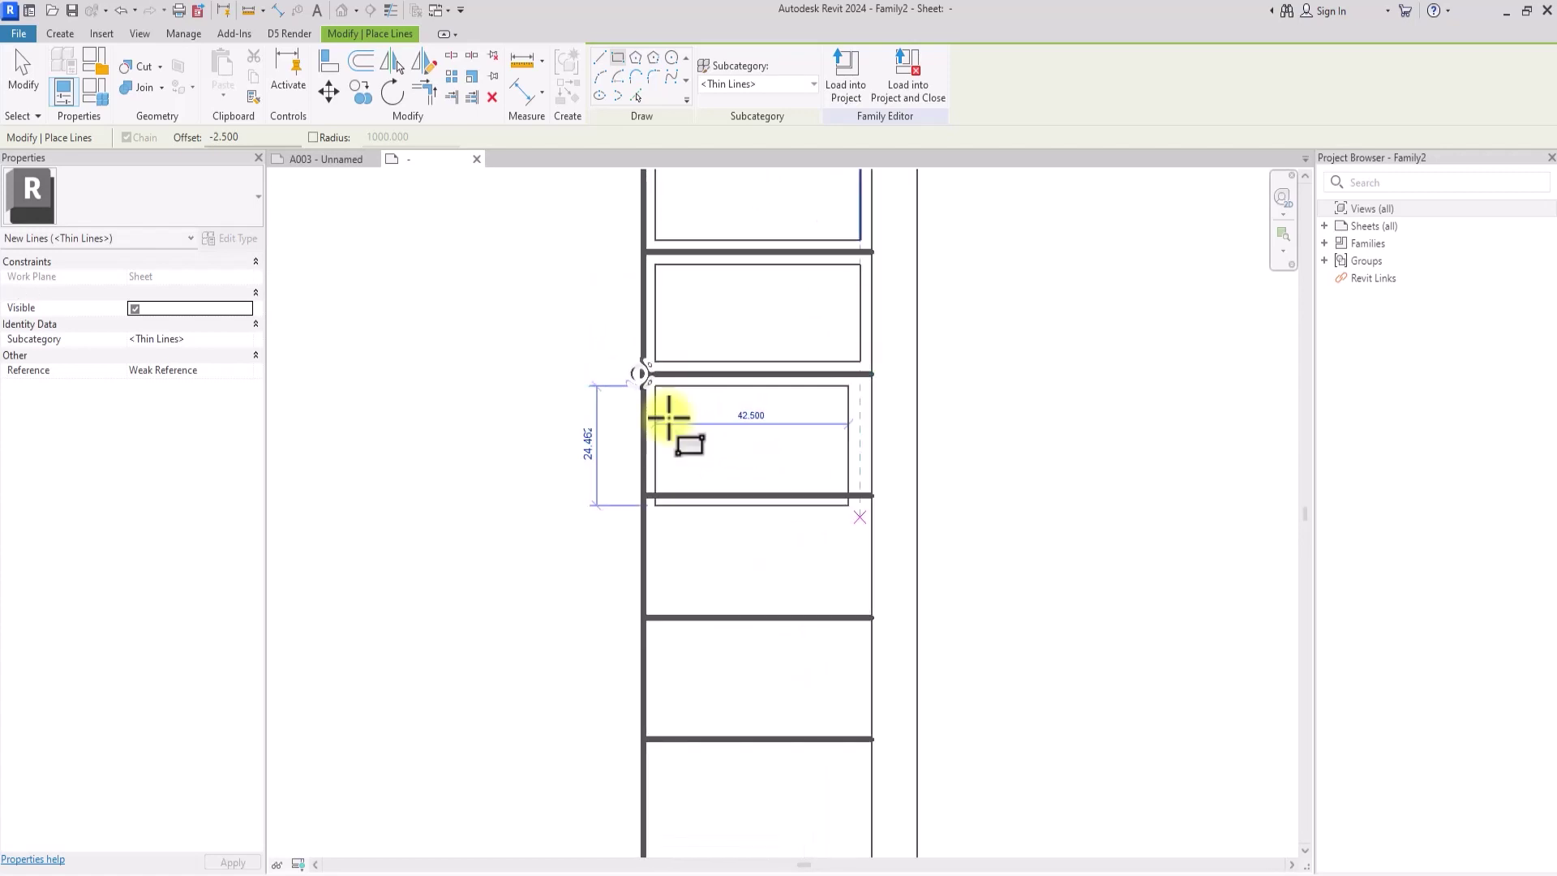
{"action": "left_click", "coordinate": [871, 496]}
{"action": "middle_click_drag", "start_coordinate": [871, 519], "coordinate": [861, 319]}
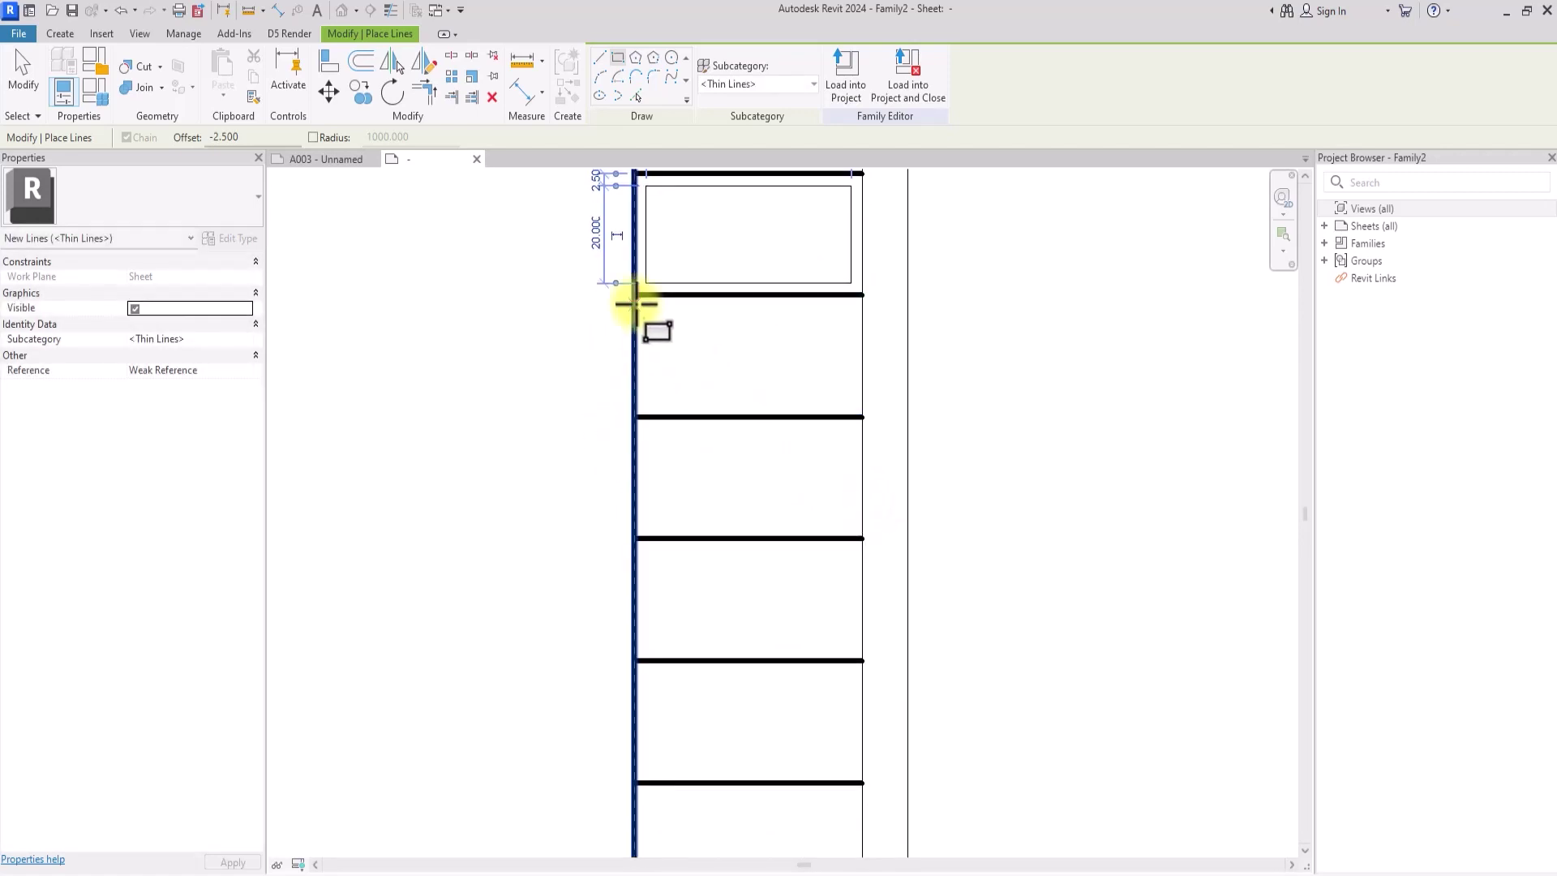
{"action": "left_click", "coordinate": [636, 301]}
{"action": "left_click", "coordinate": [857, 421]}
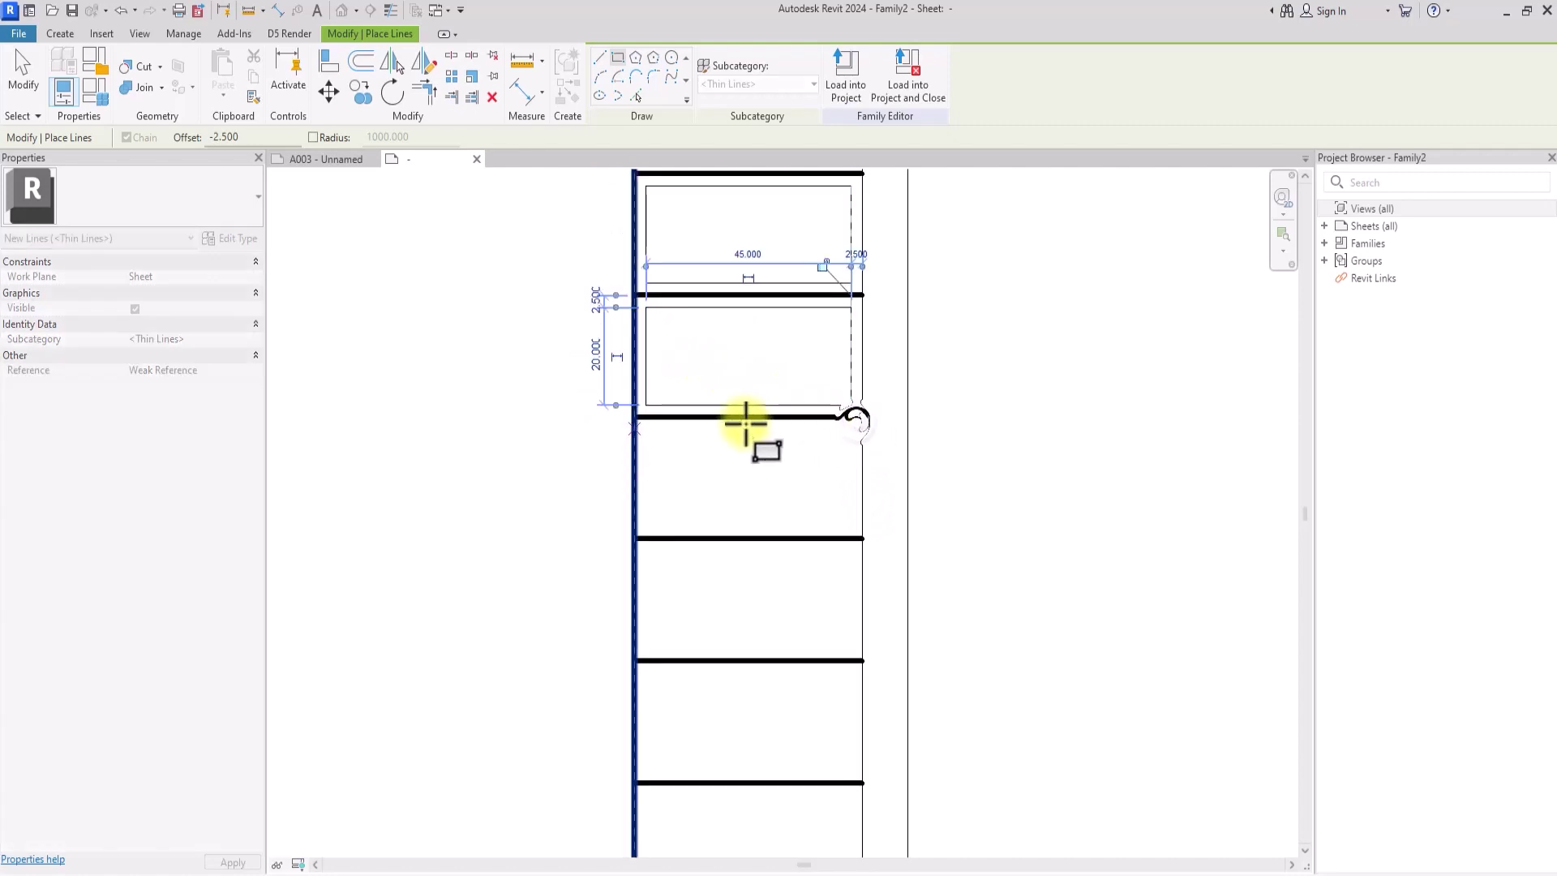
{"action": "scroll", "coordinate": [698, 474], "scroll_direction": "down", "scroll_amount": 4}
{"action": "key", "text": "Escape"}
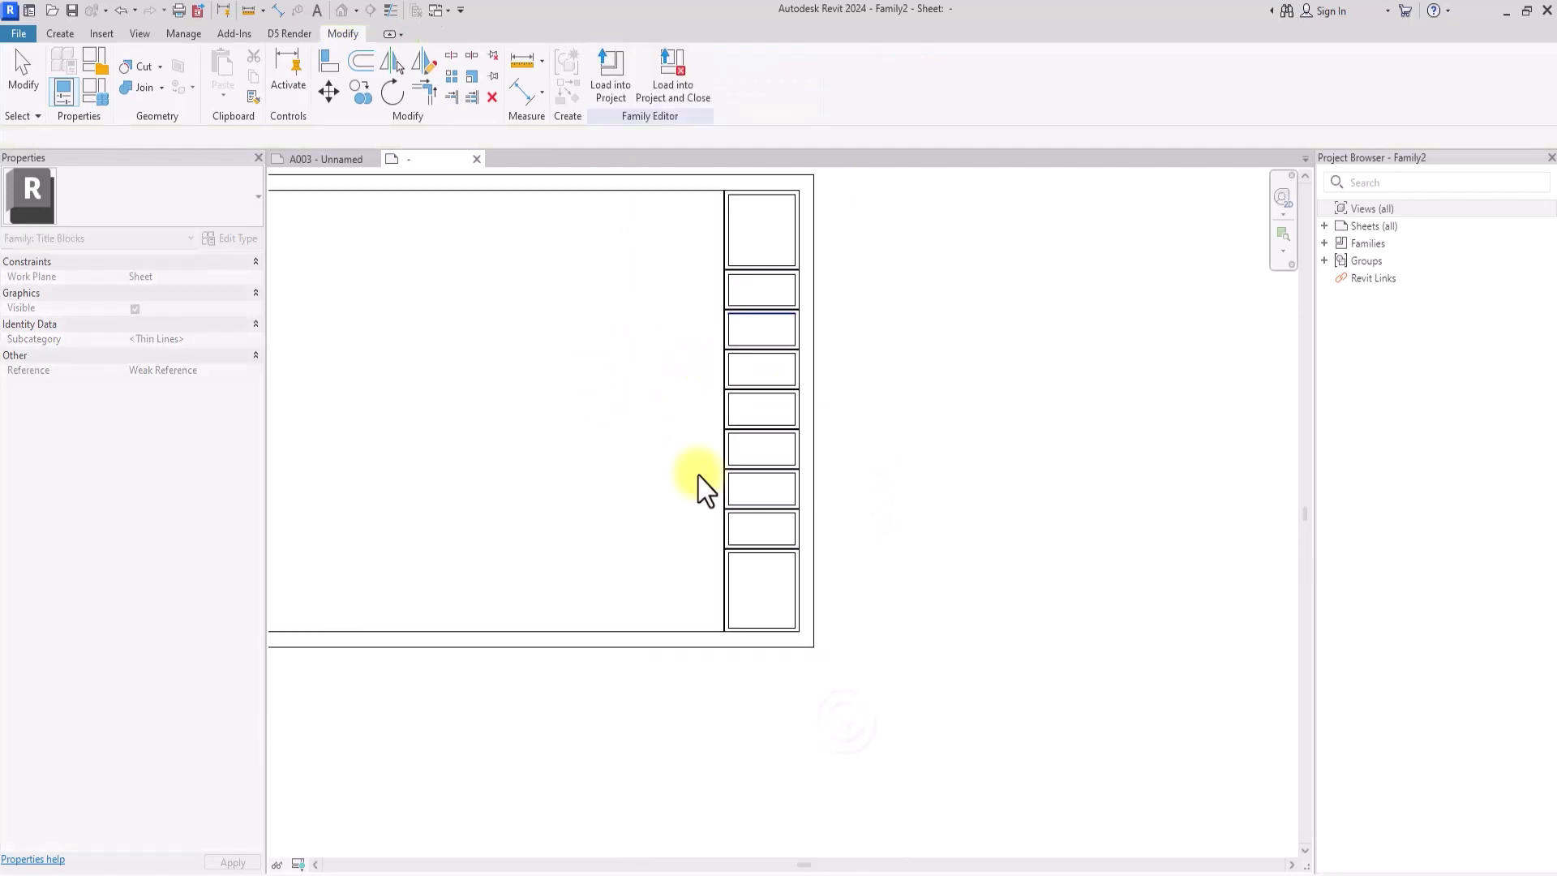
{"action": "middle_click_drag", "start_coordinate": [720, 354], "coordinate": [697, 473]}
{"action": "scroll", "coordinate": [698, 475], "scroll_direction": "up", "scroll_amount": 1}
{"action": "scroll", "coordinate": [706, 486], "scroll_direction": "up", "scroll_amount": 1}
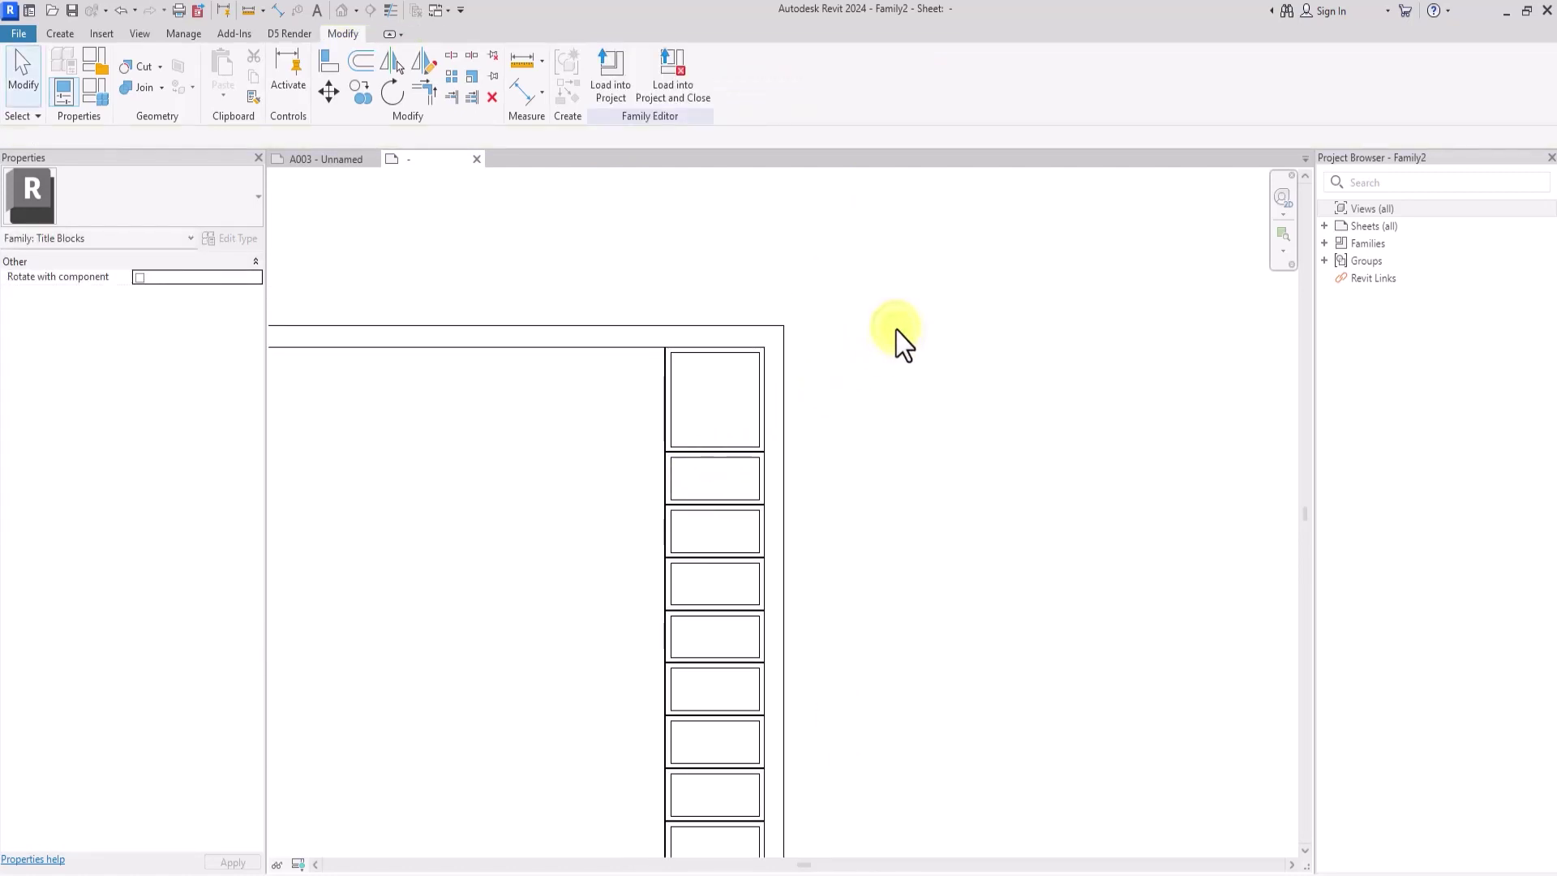
- Start a text note and duplicate the 8mm text type as "01-TITLE TEXT"
{"action": "left_click", "coordinate": [59, 34]}
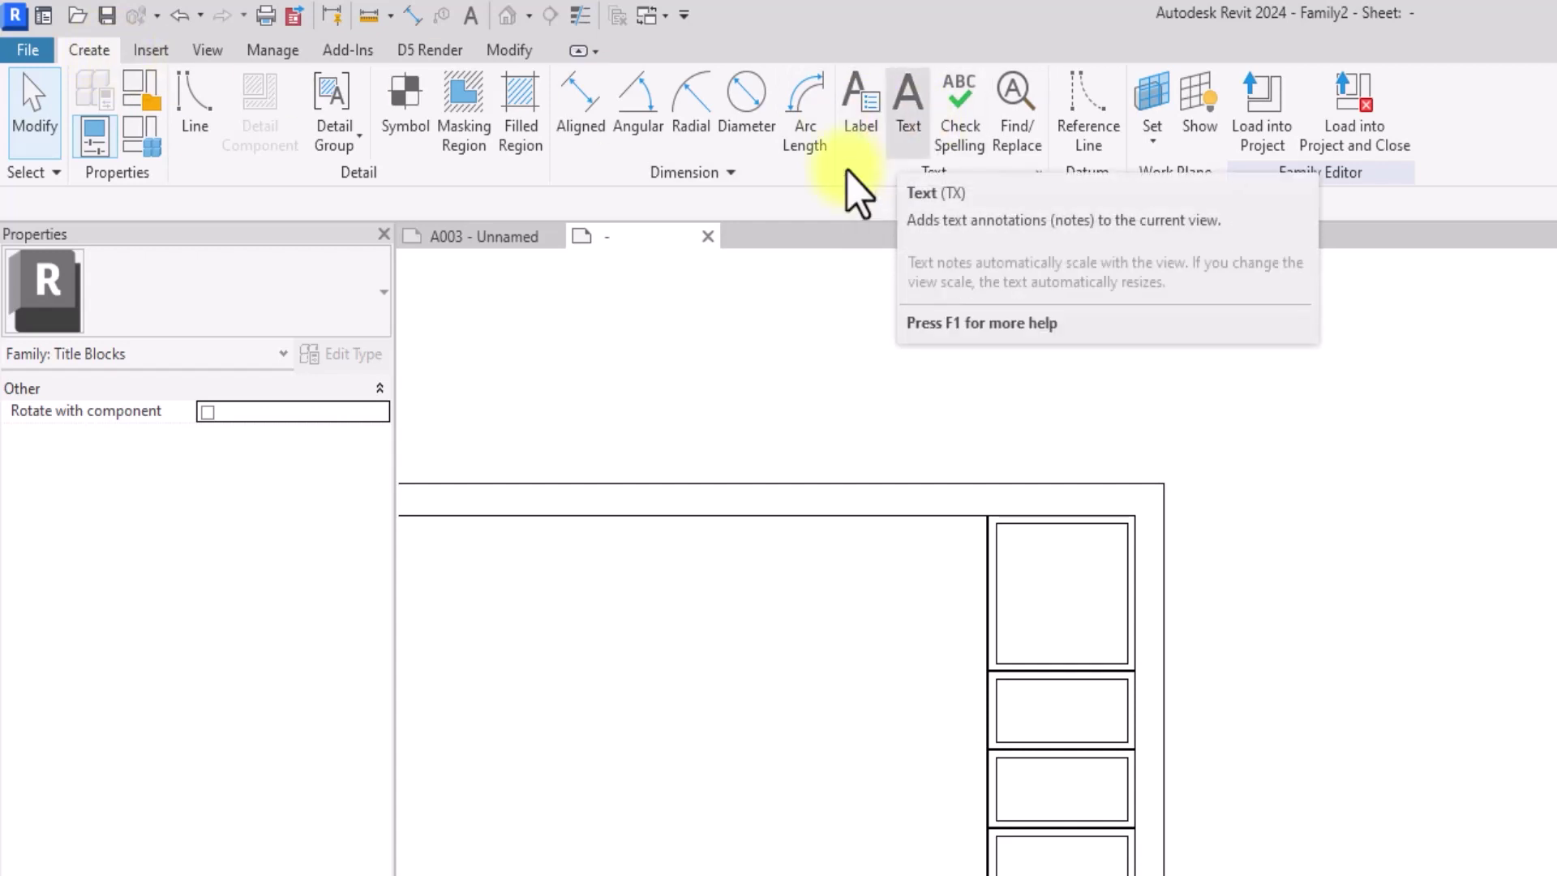
{"action": "left_click", "coordinate": [905, 134]}
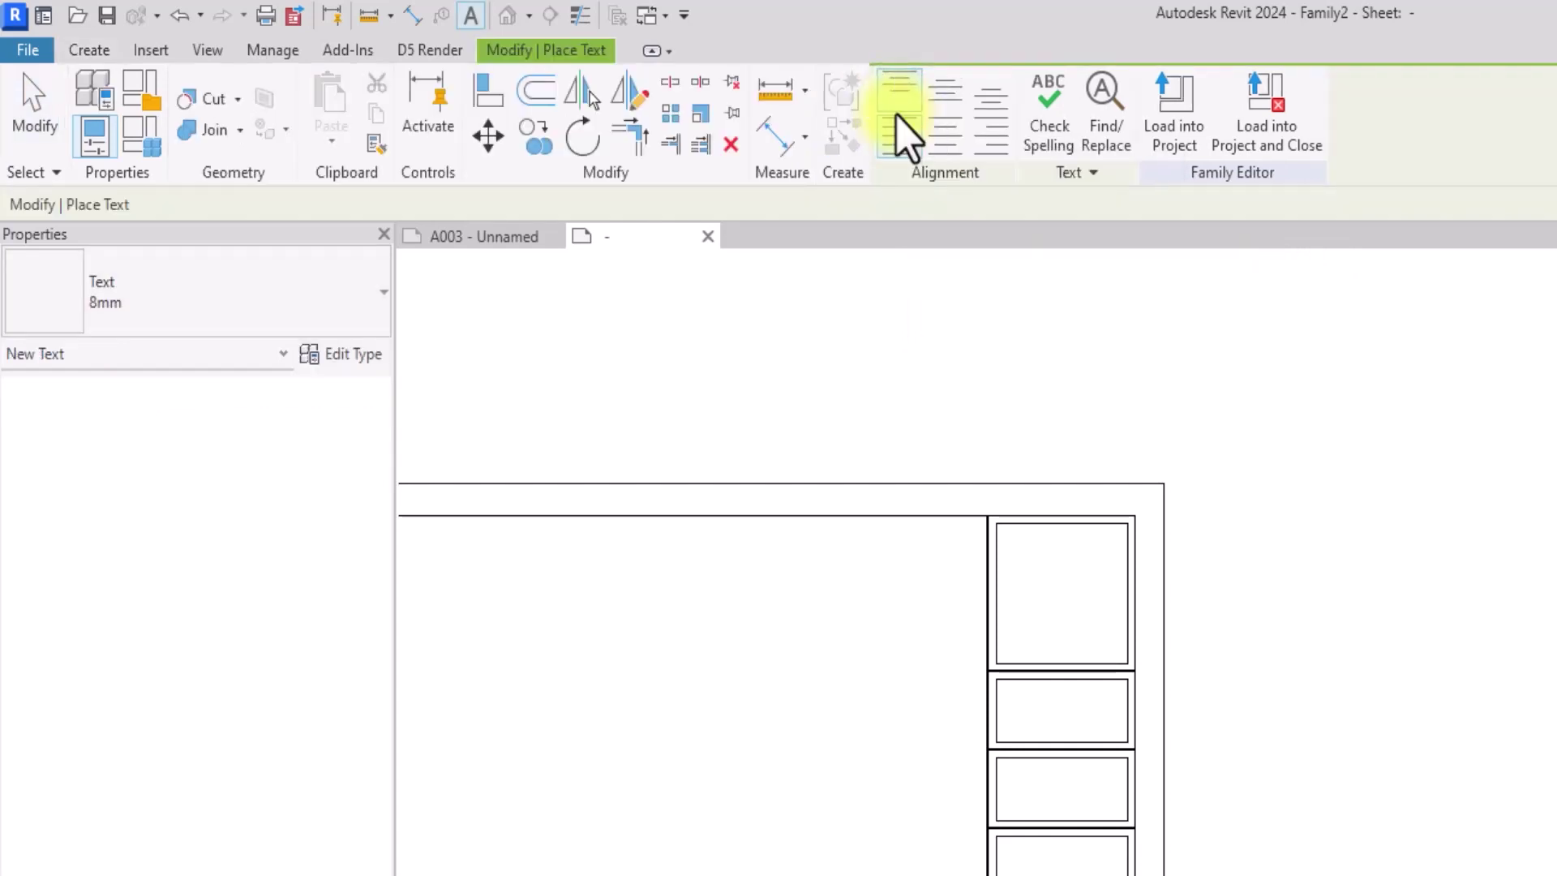
{"action": "left_click", "coordinate": [349, 354]}
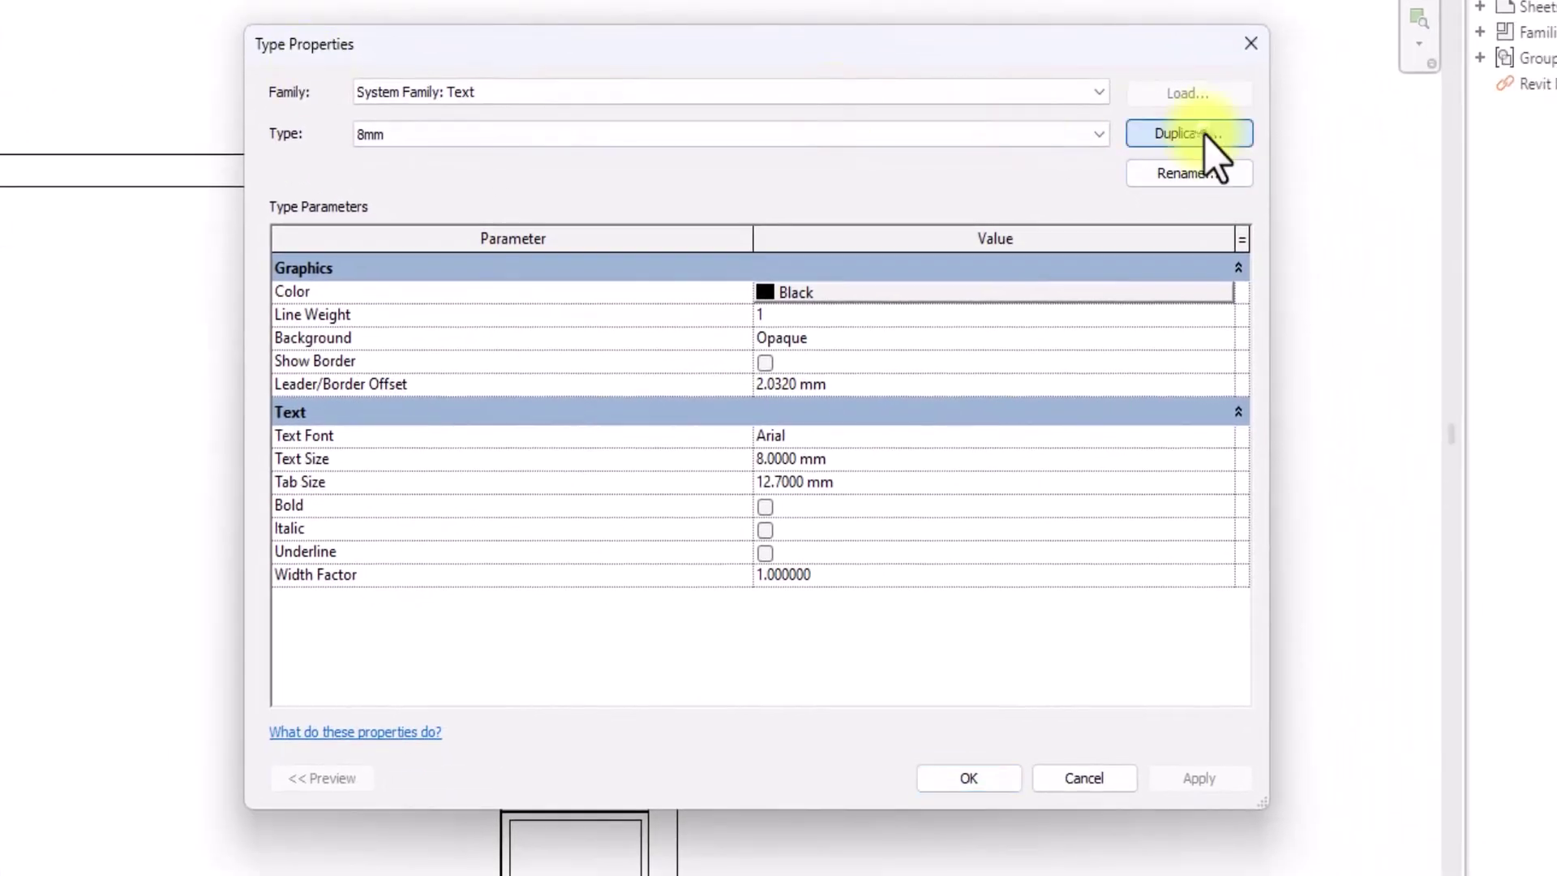
{"action": "left_click", "coordinate": [1205, 135]}
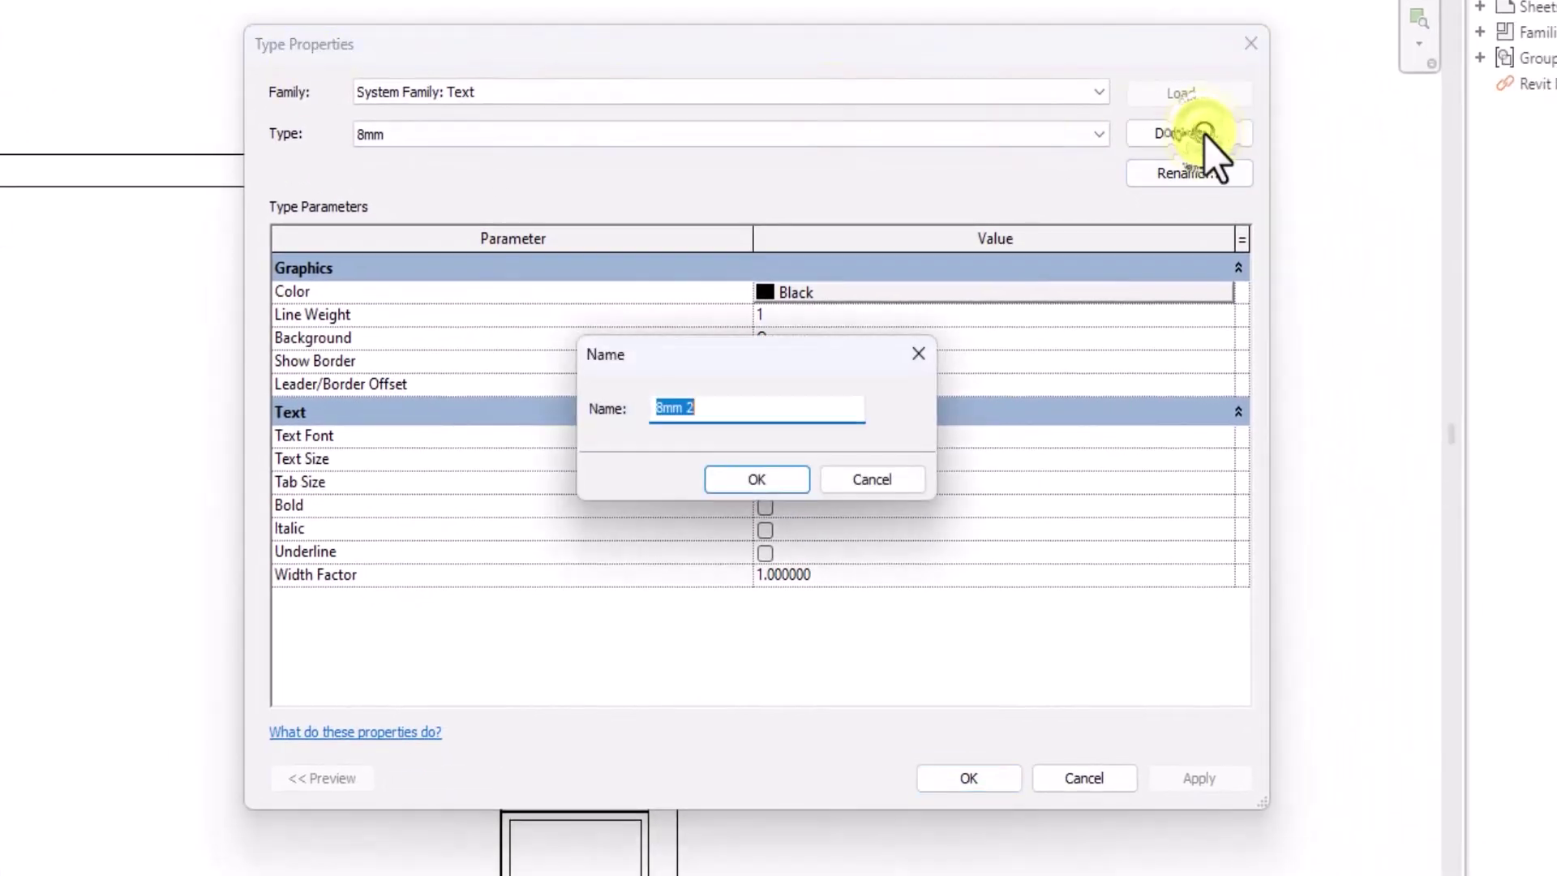
{"action": "key", "text": "BackSpace"}
{"action": "type", "text": "01-"}
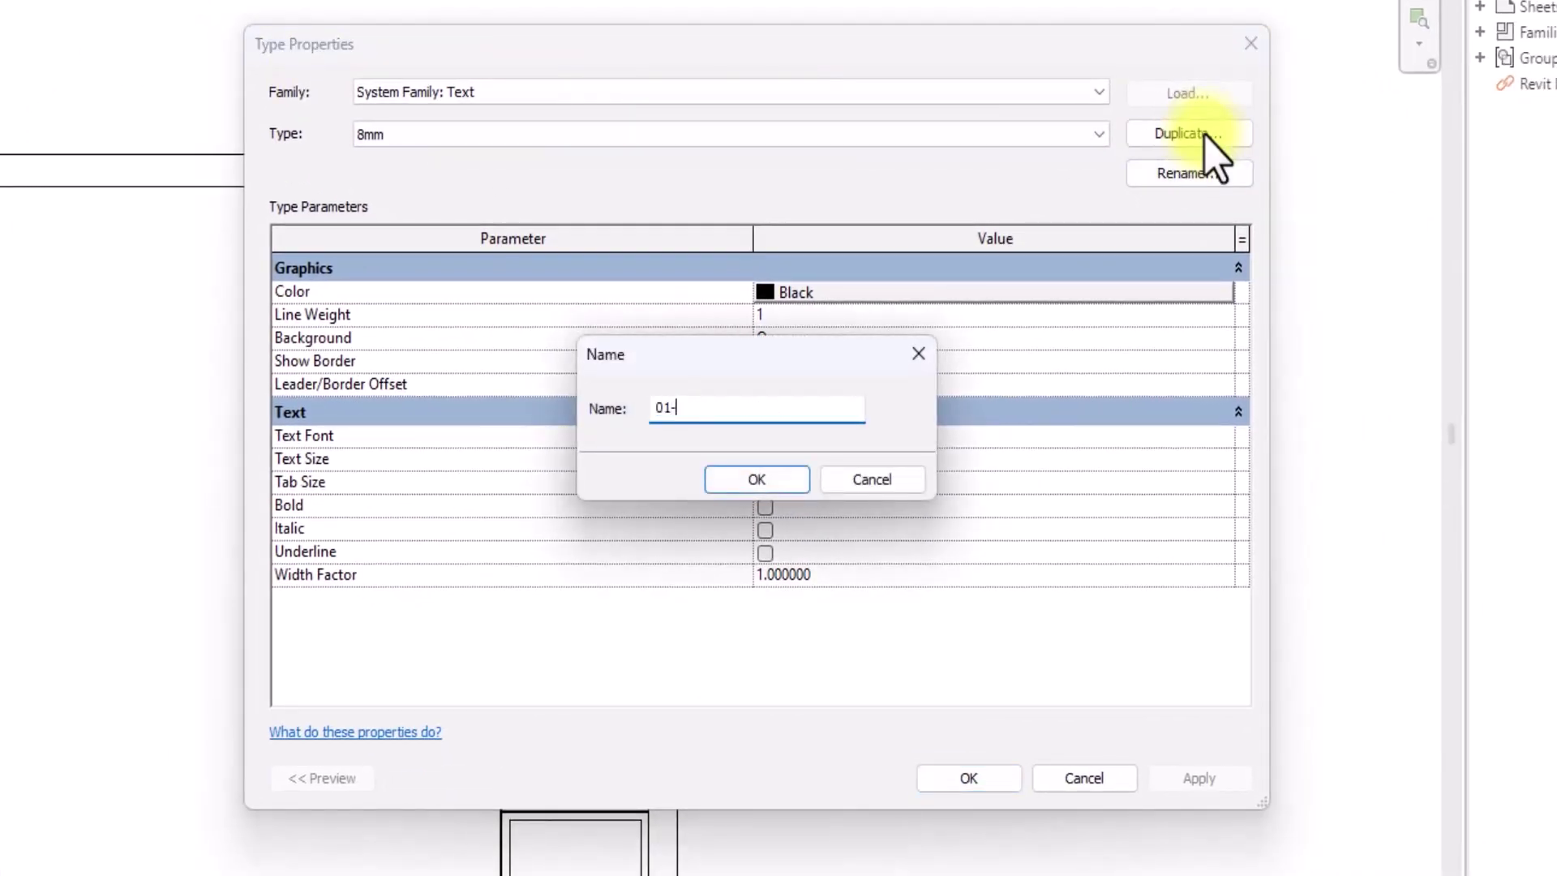
{"action": "type", "text": "TITLE TEXT"}
{"action": "left_click", "coordinate": [756, 479]}
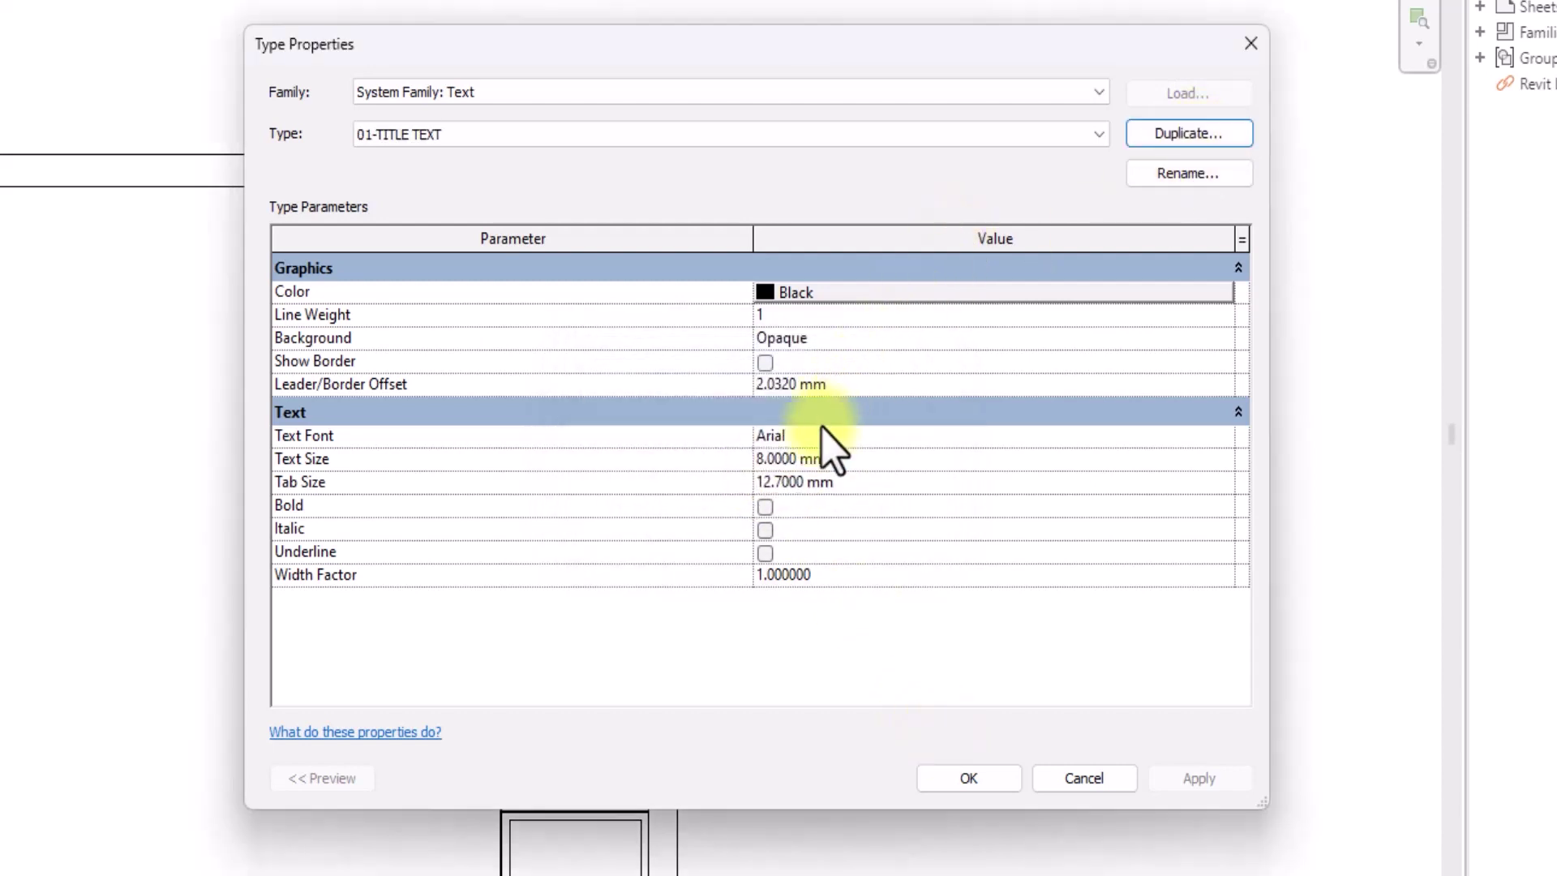
- Set the text font of the 01-TITLE TEXT type to Source Sans Pro
{"action": "left_click", "coordinate": [872, 434]}
{"action": "type", "text": "B"}
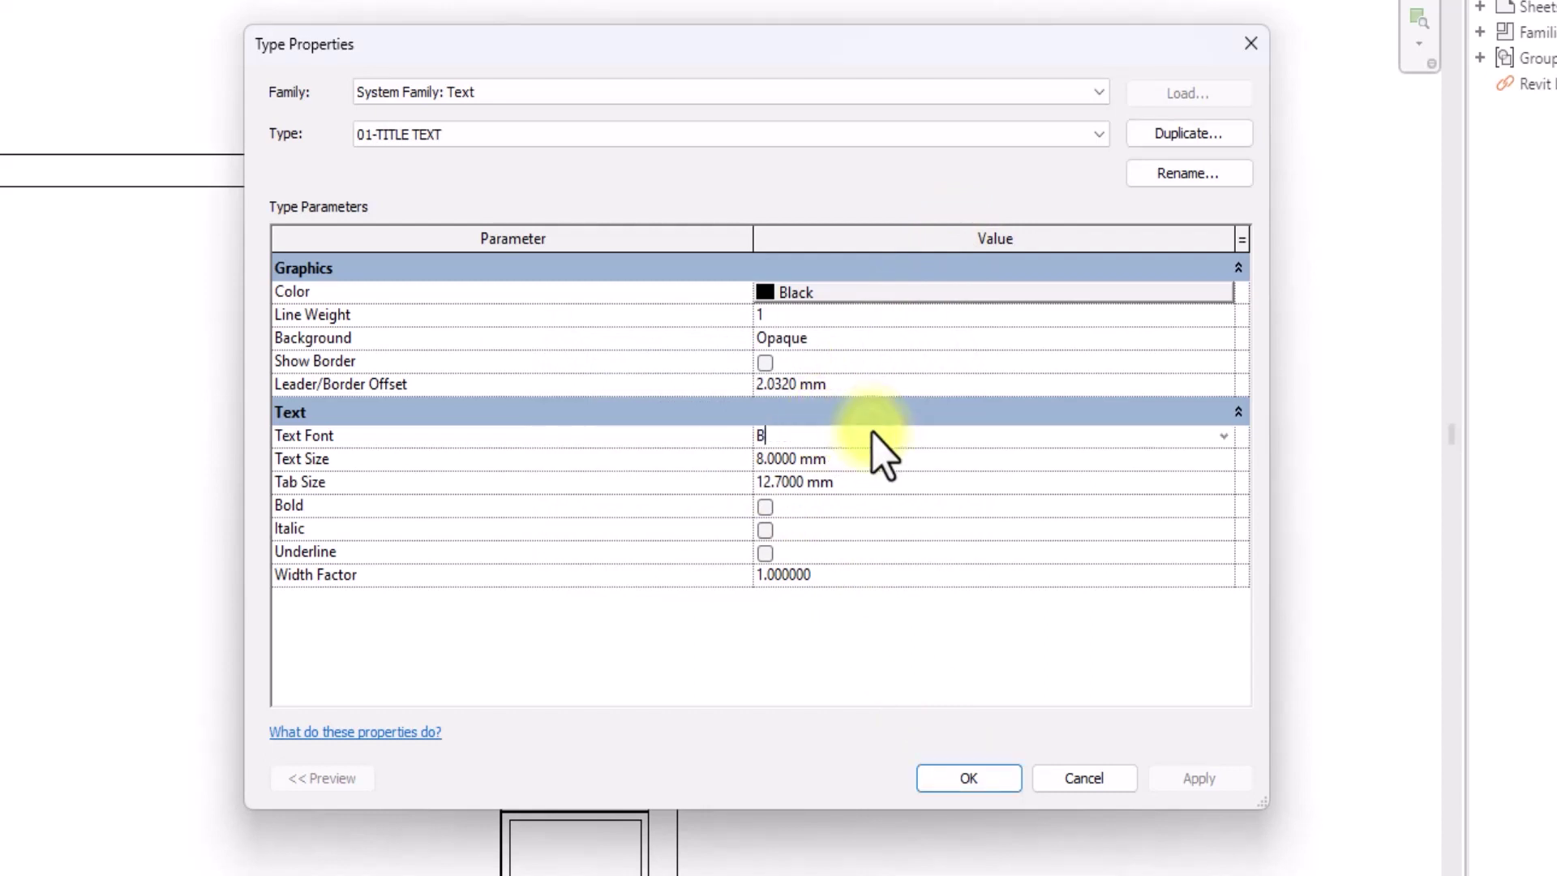
{"action": "type", "text": "eb"}
{"action": "key", "text": "BackSpace"}
{"action": "key", "text": "BackSpace"}
{"action": "key", "text": "BackSpace"}
{"action": "key", "text": "BackSpace"}
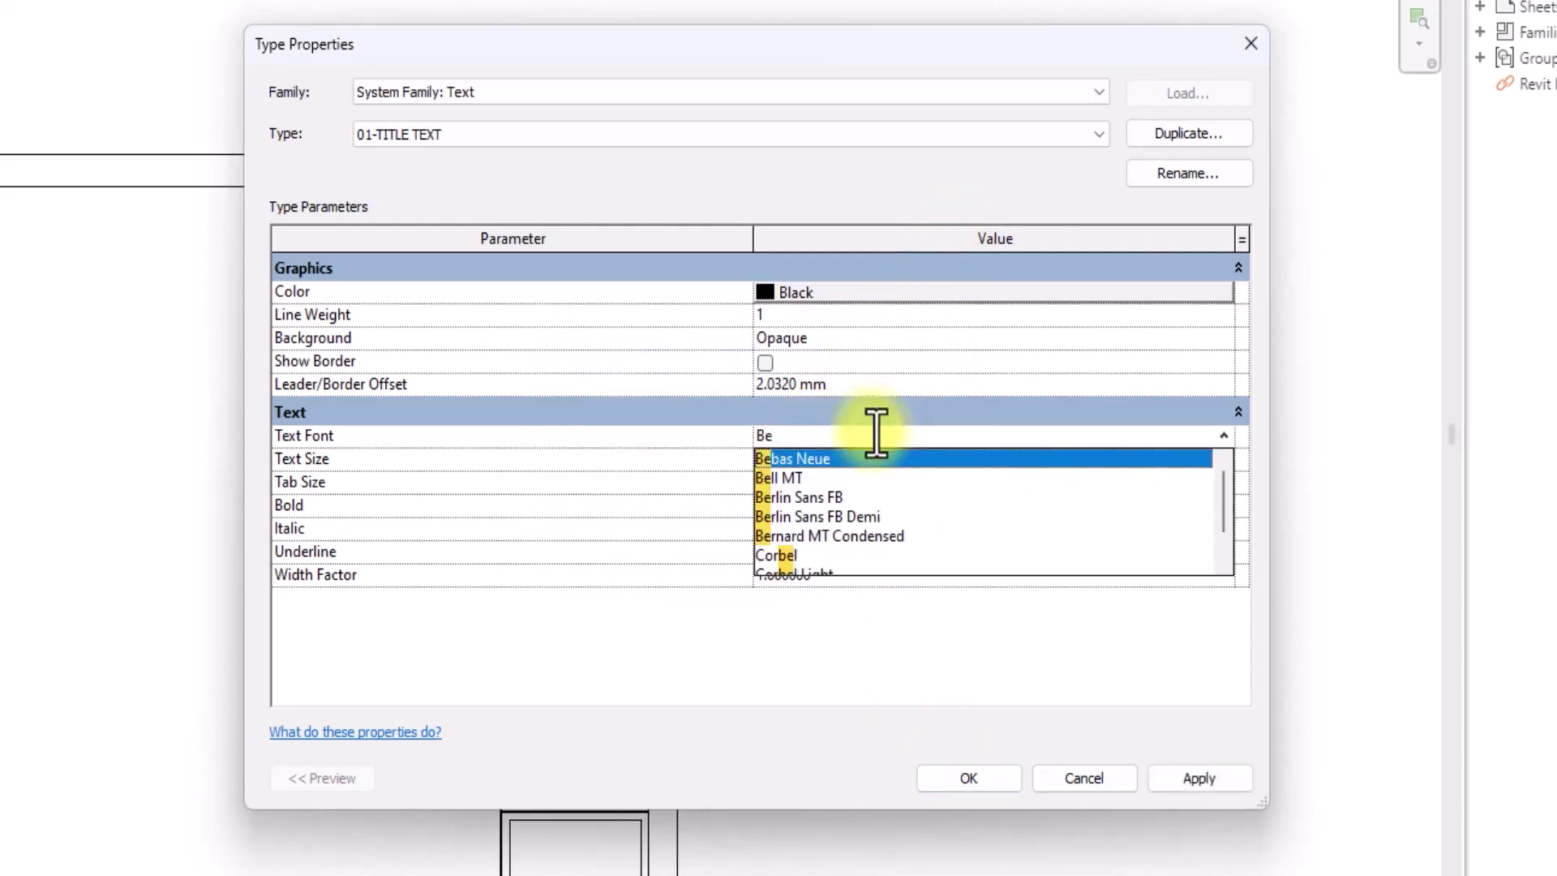
{"action": "type", "text": "Sour"}
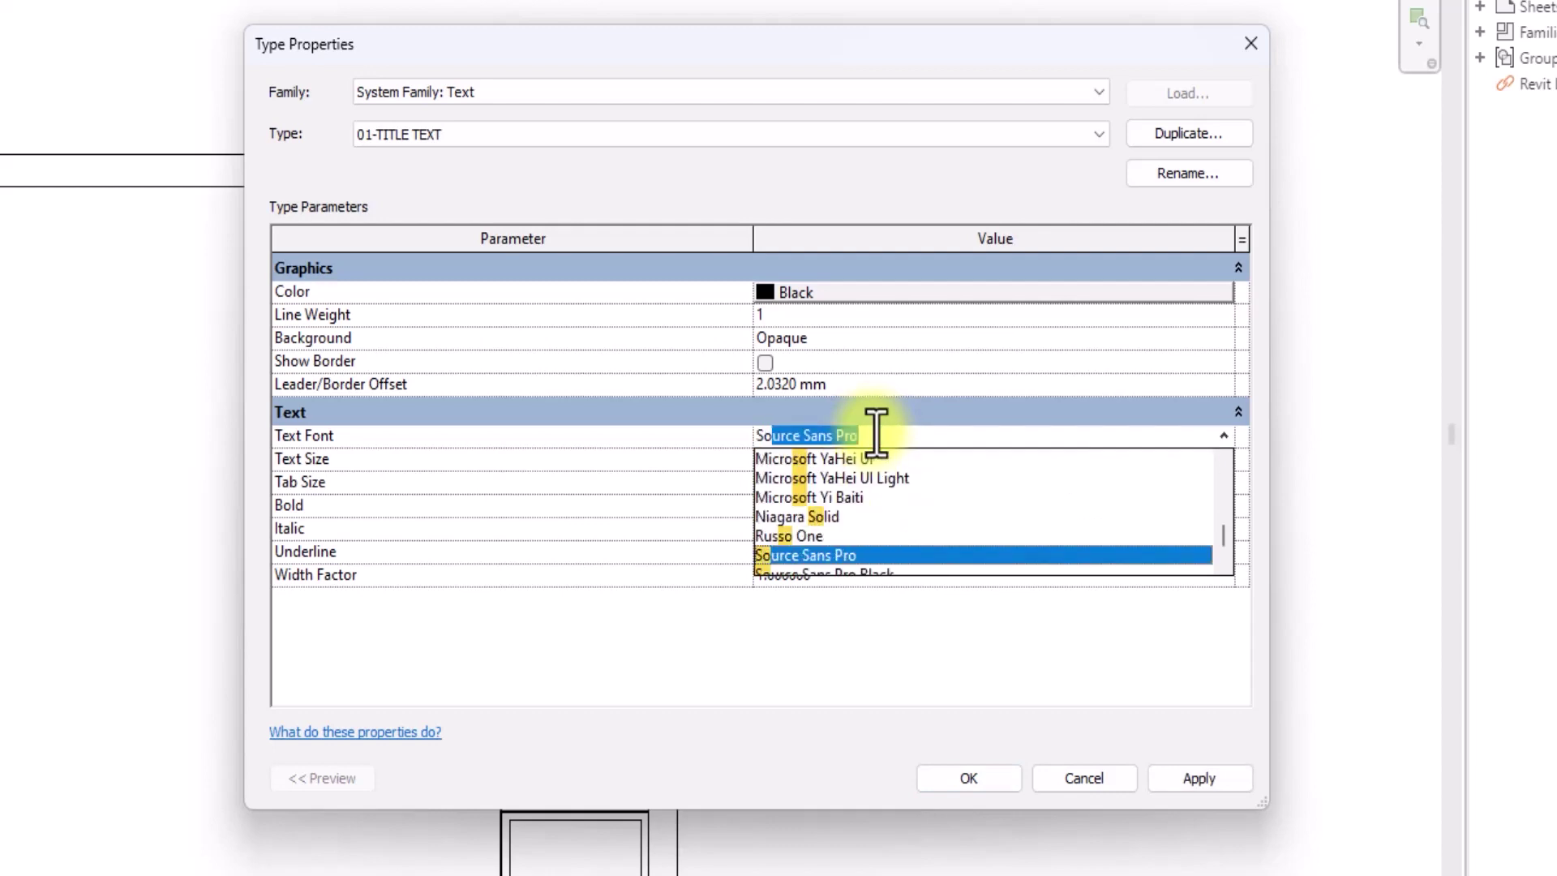
{"action": "type", "text": "se"}
{"action": "key", "text": "BackSpace"}
{"action": "key", "text": "BackSpace"}
{"action": "key", "text": "BackSpace"}
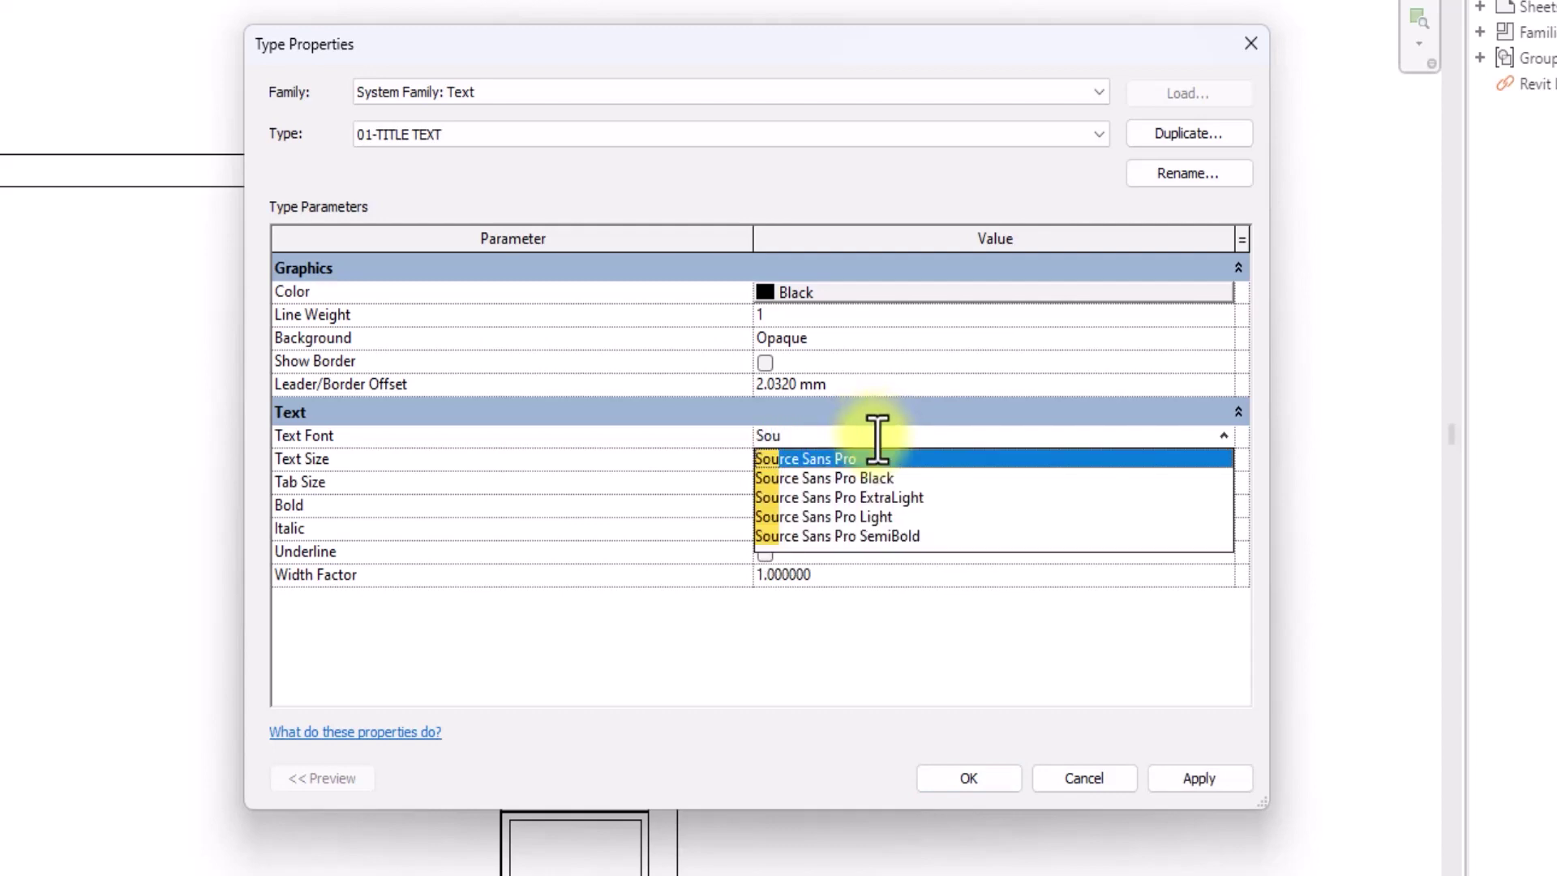
{"action": "left_click", "coordinate": [885, 459]}
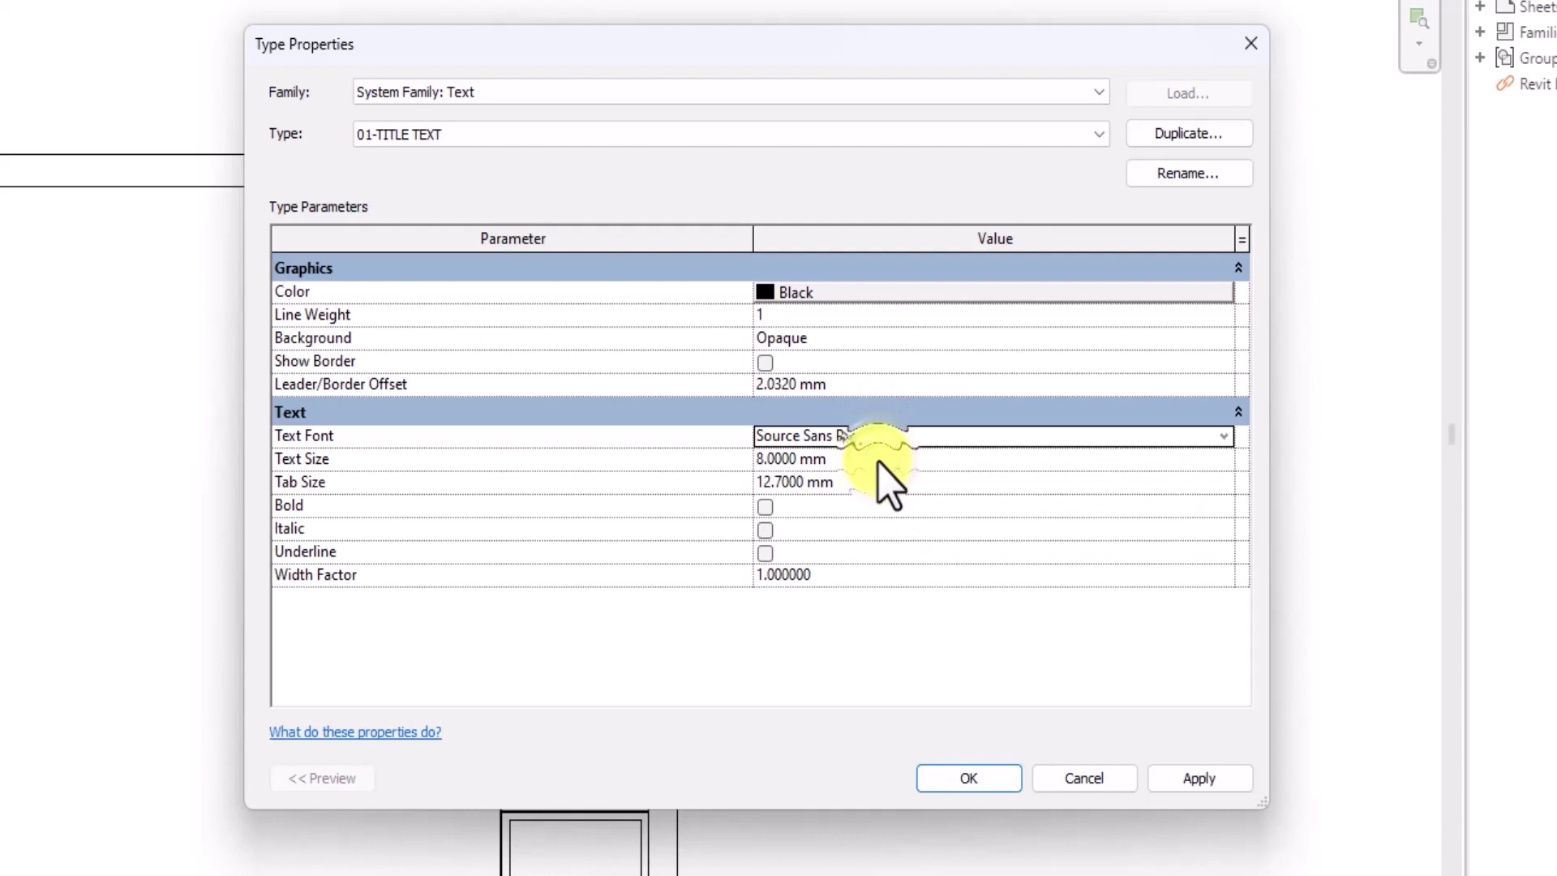
- Set the type's text size to 5 mm, make it bold and accept the type properties
{"action": "key", "text": "Tab"}
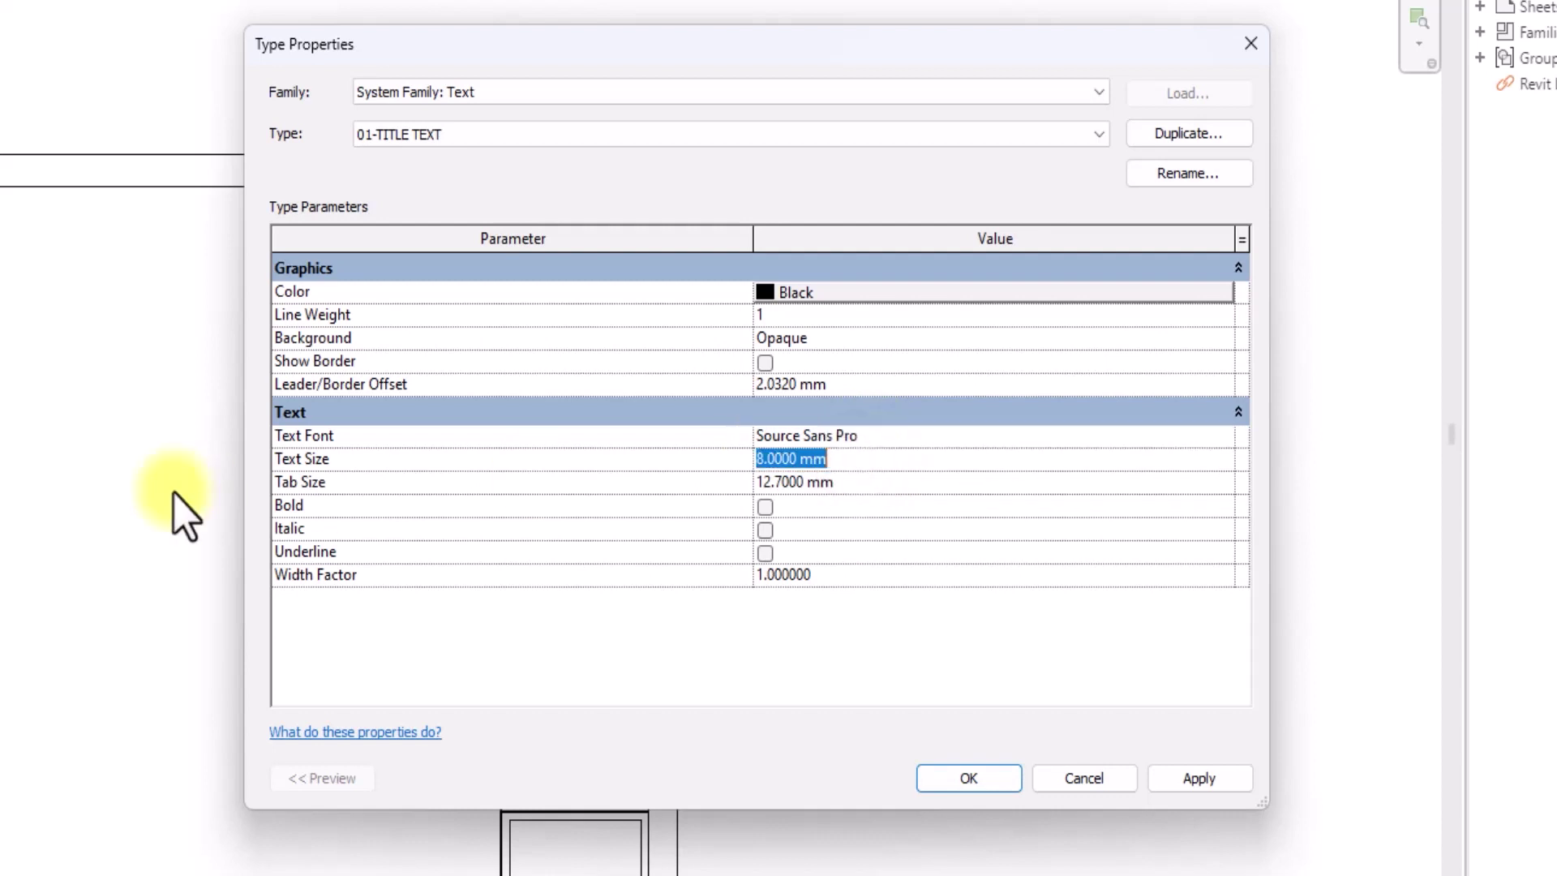
{"action": "type", "text": "5"}
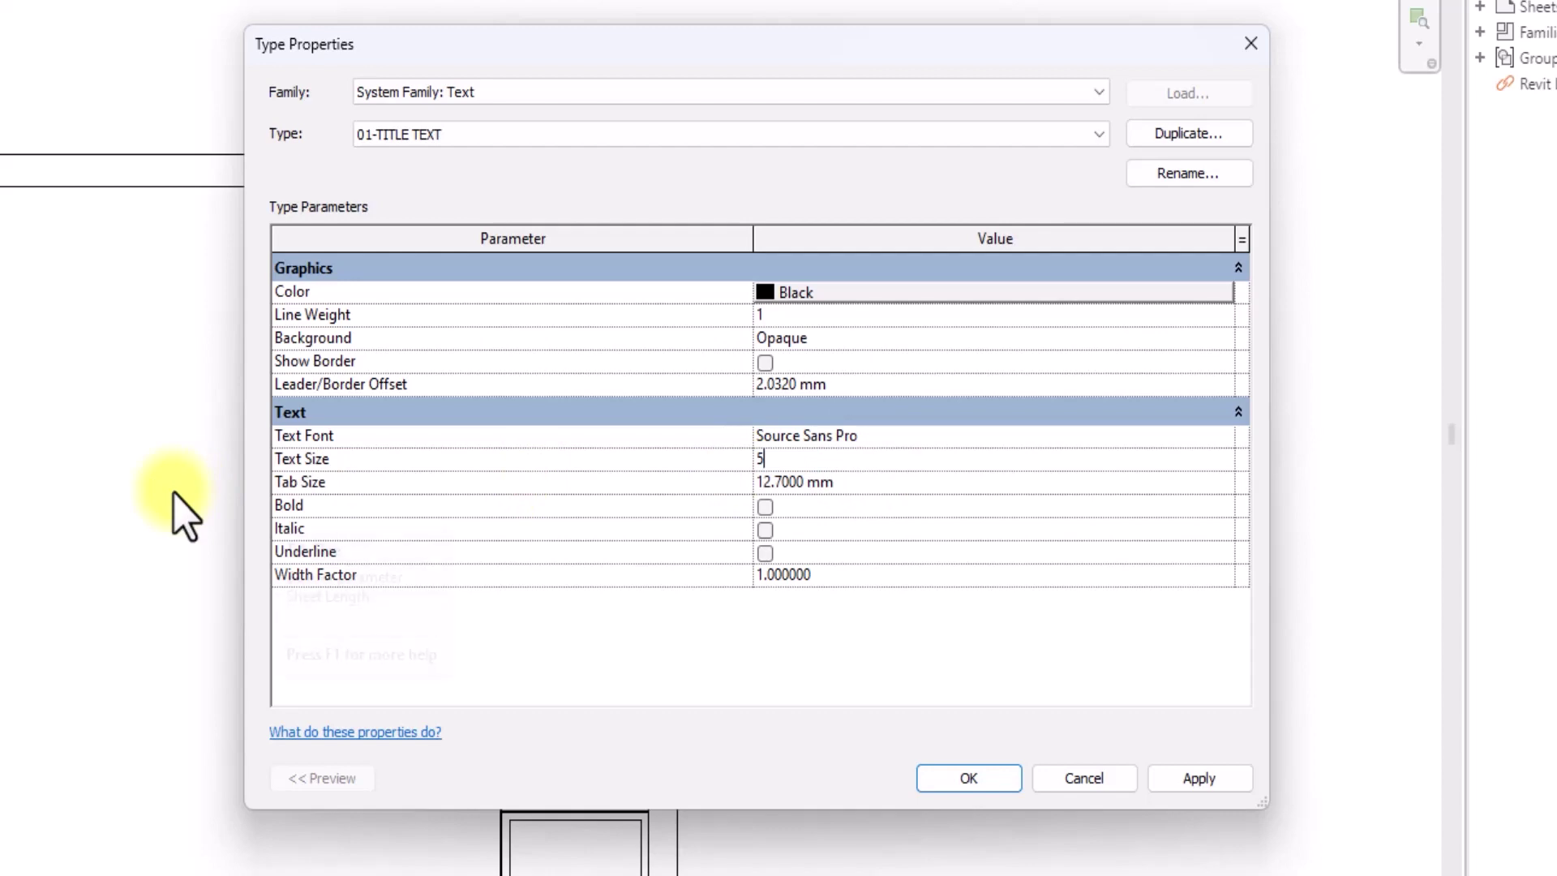
{"action": "left_click", "coordinate": [764, 507]}
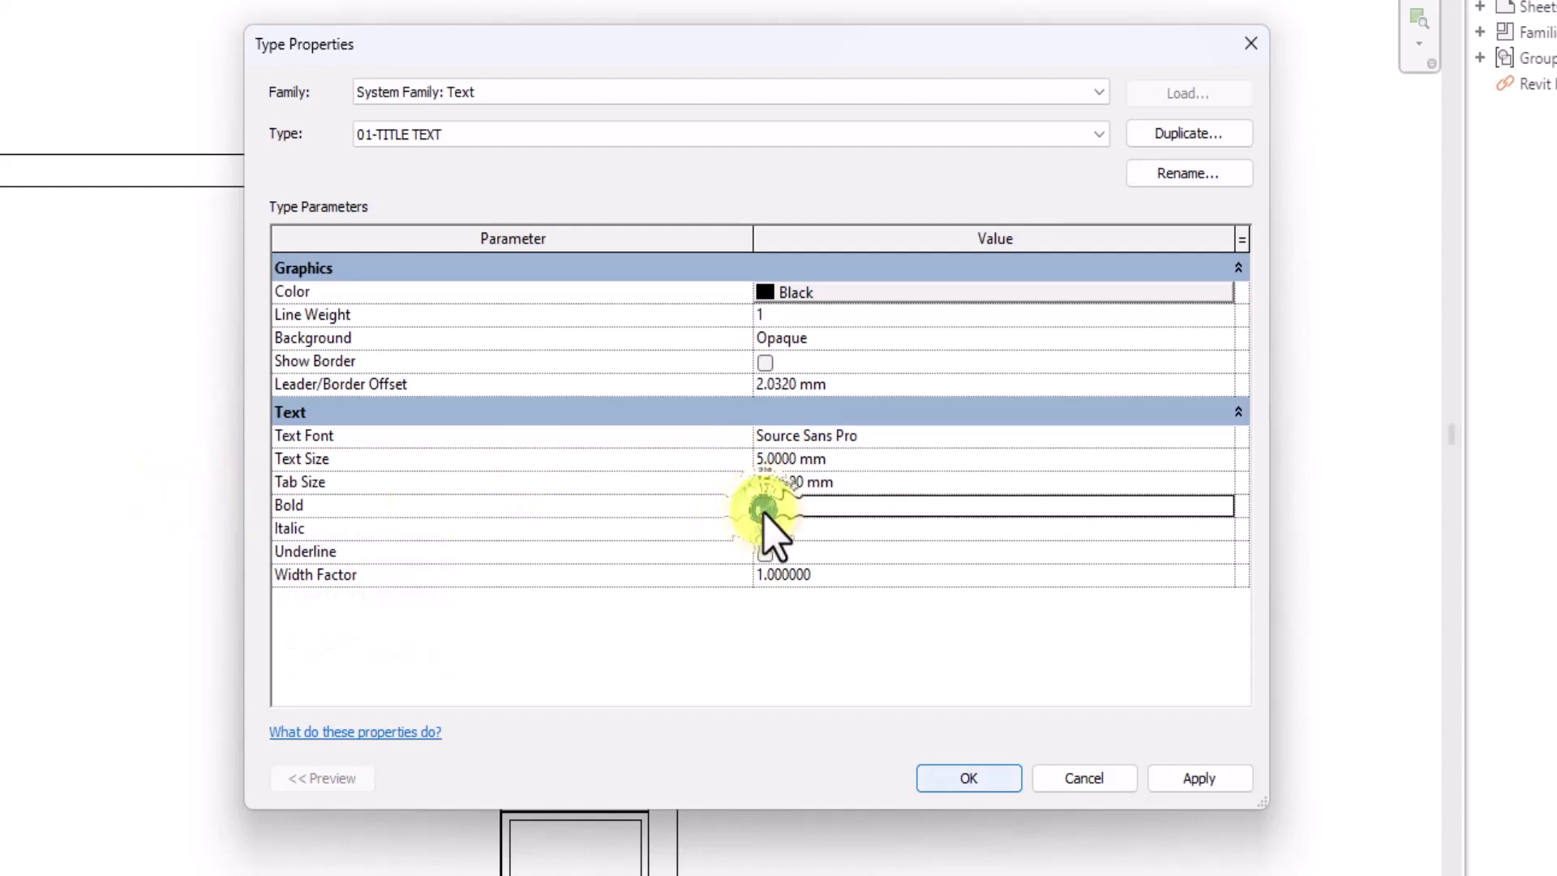
{"action": "left_click", "coordinate": [969, 777]}
- Place the text "NOTES" at the upper-left corner of the strip's top cell
{"action": "scroll", "coordinate": [979, 785], "scroll_direction": "up", "scroll_amount": 2}
{"action": "scroll", "coordinate": [979, 785], "scroll_direction": "up", "scroll_amount": 2}
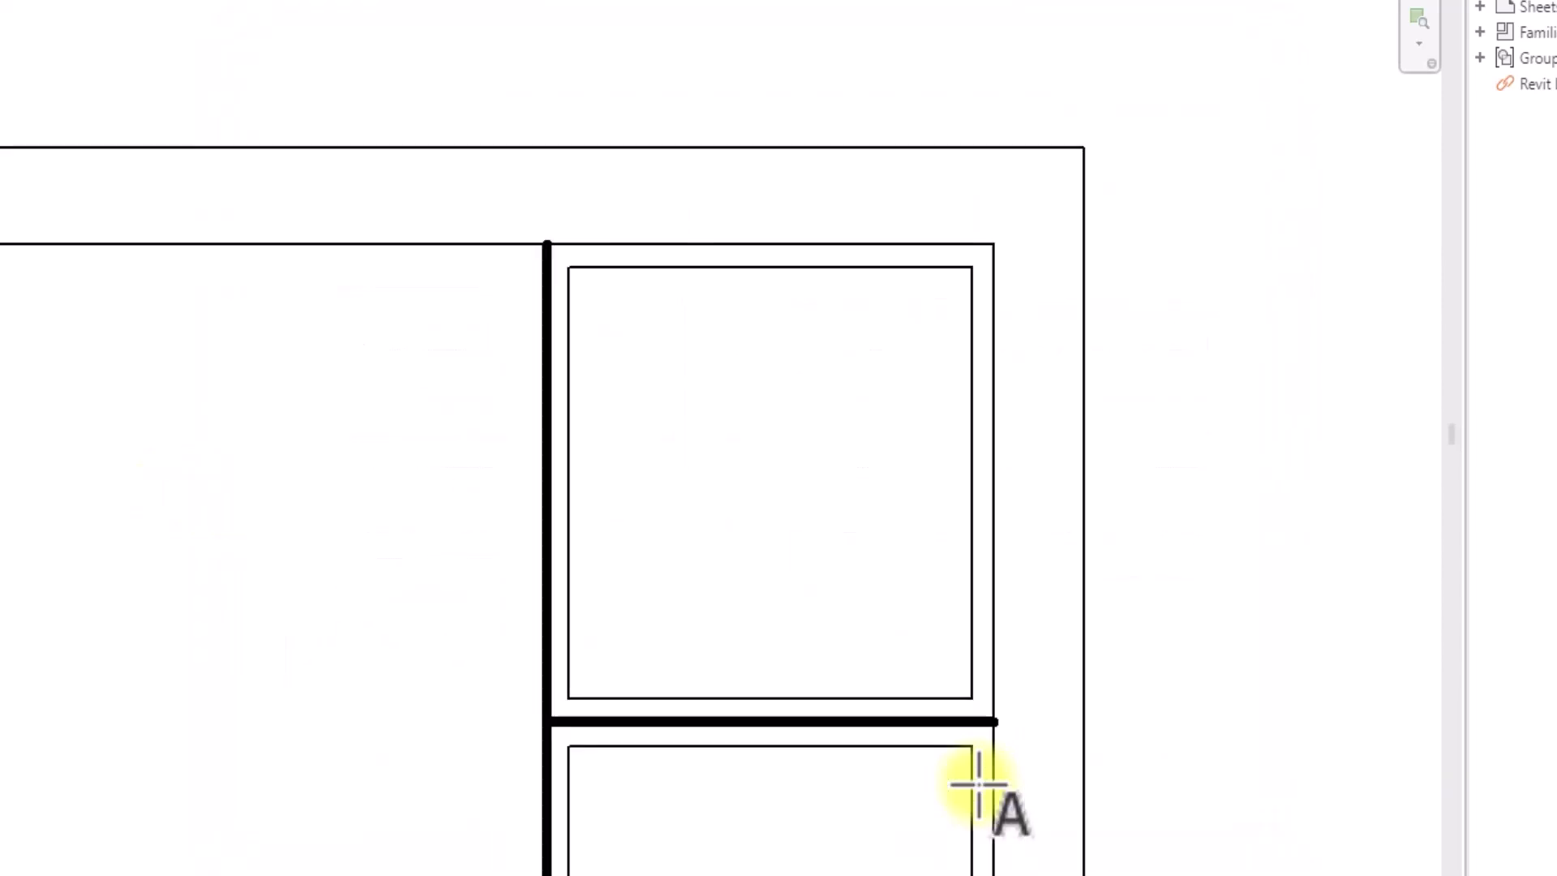
{"action": "left_click", "coordinate": [591, 298]}
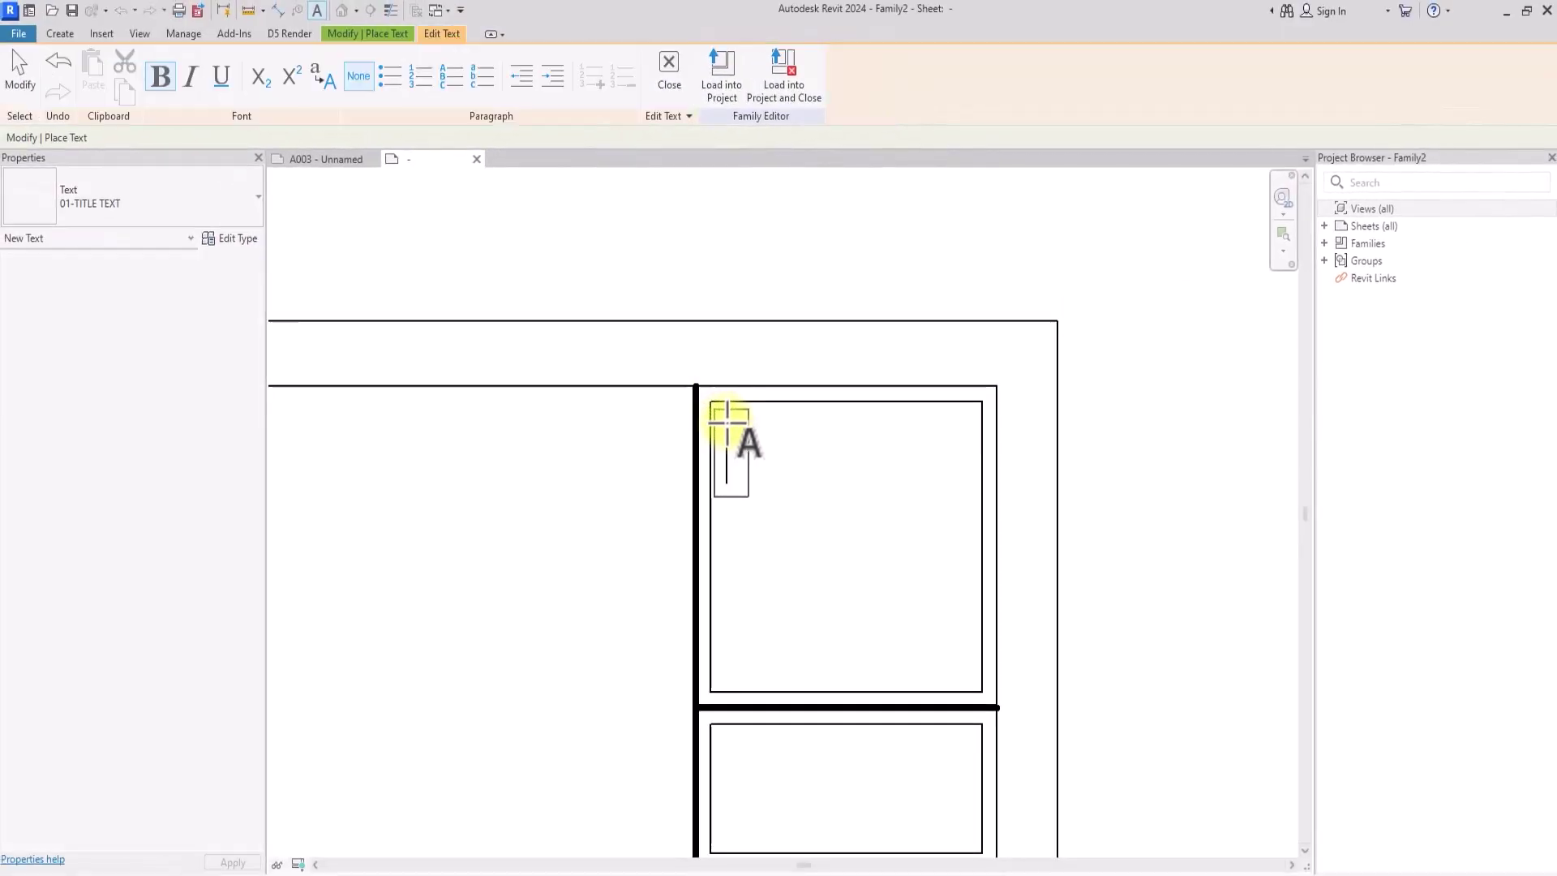
{"action": "type", "text": "NOT"}
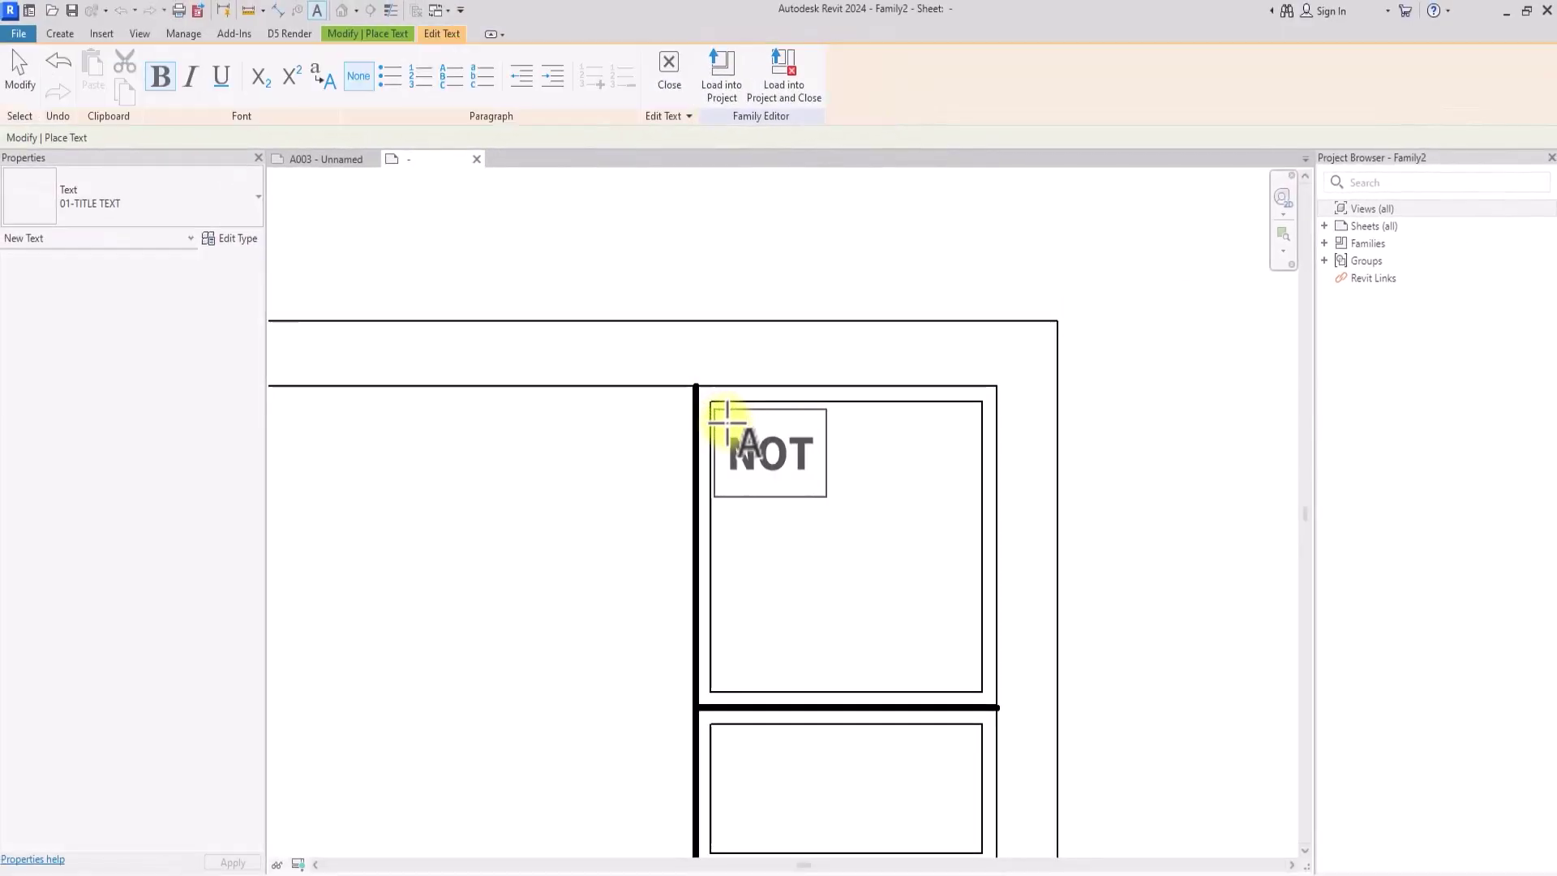
{"action": "type", "text": "ES"}
{"action": "scroll", "coordinate": [729, 430], "scroll_direction": "down", "scroll_amount": 3}
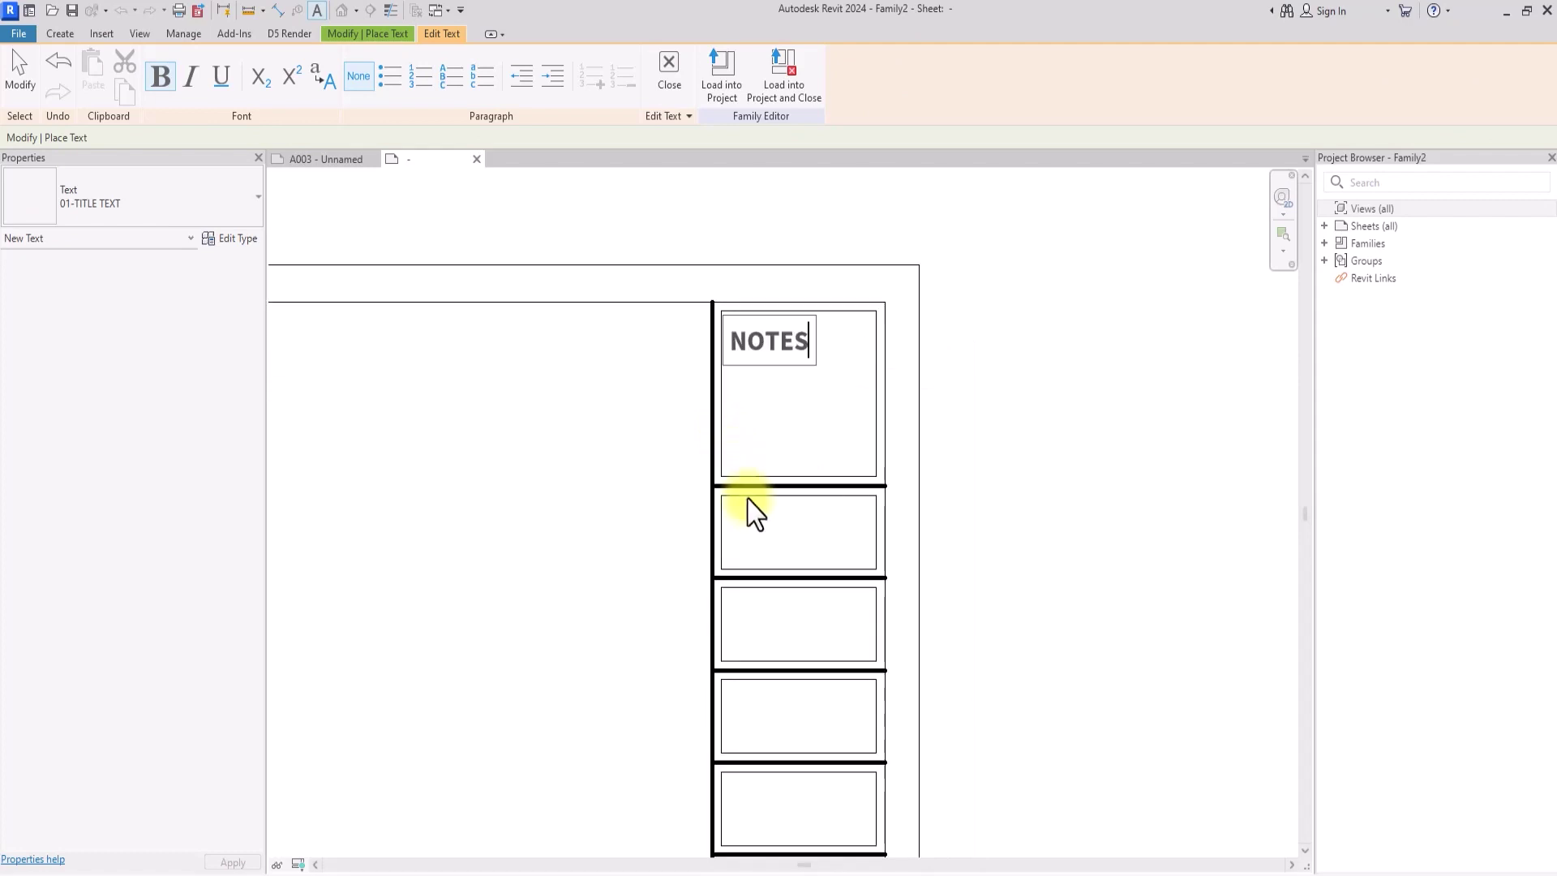
{"action": "left_click", "coordinate": [747, 499]}
{"action": "key", "text": "Escape"}
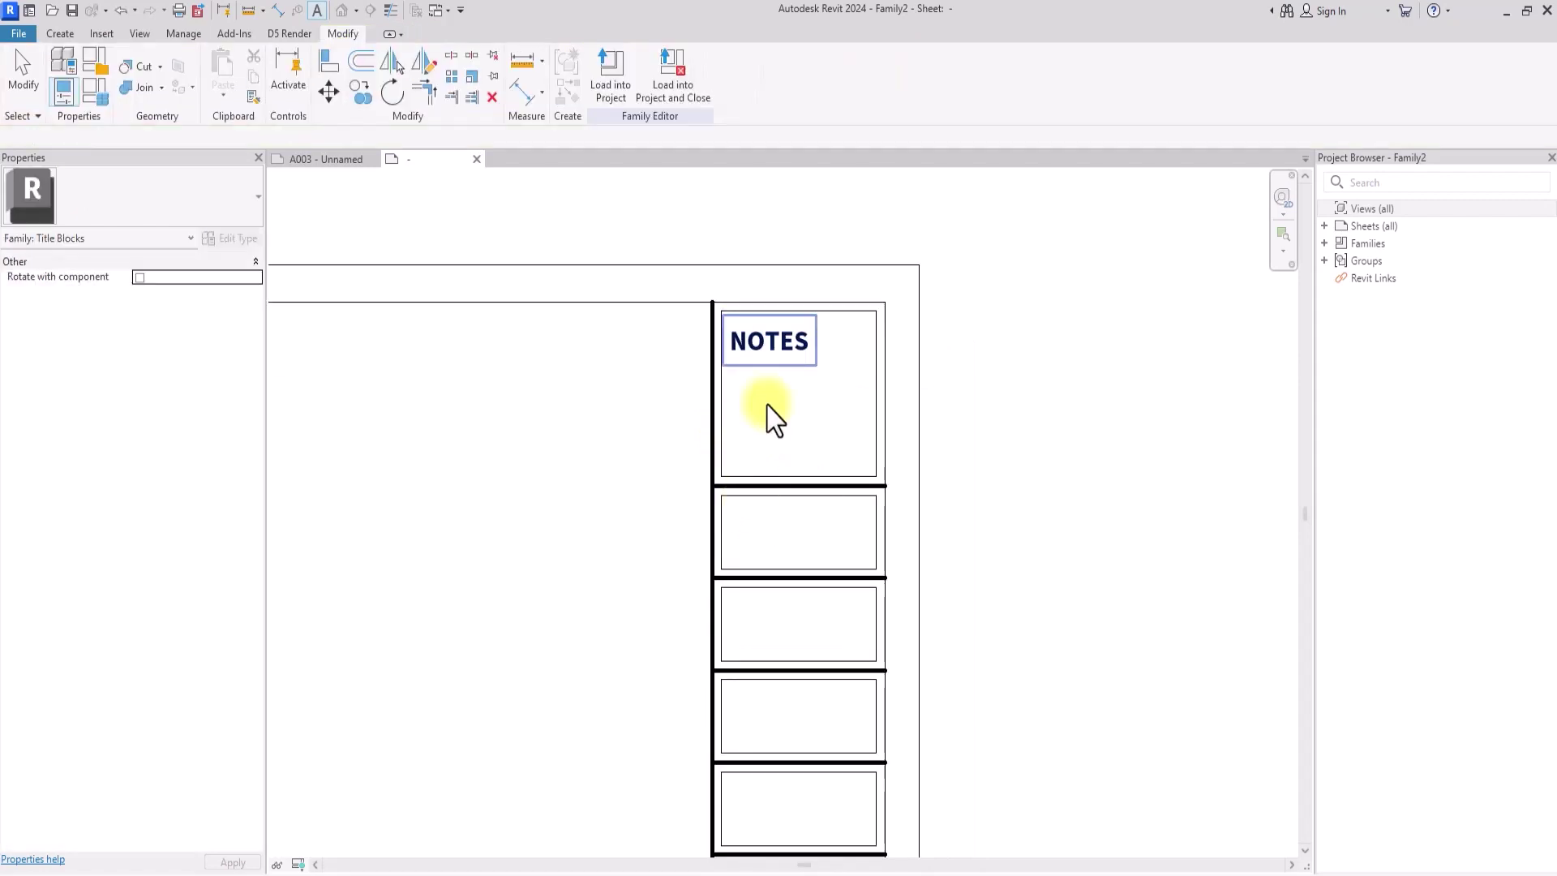
- Reduce the text size of the NOTES note's 01-TITLE TEXT type to 3 mm
{"action": "left_click", "coordinate": [781, 345]}
{"action": "left_click", "coordinate": [237, 239]}
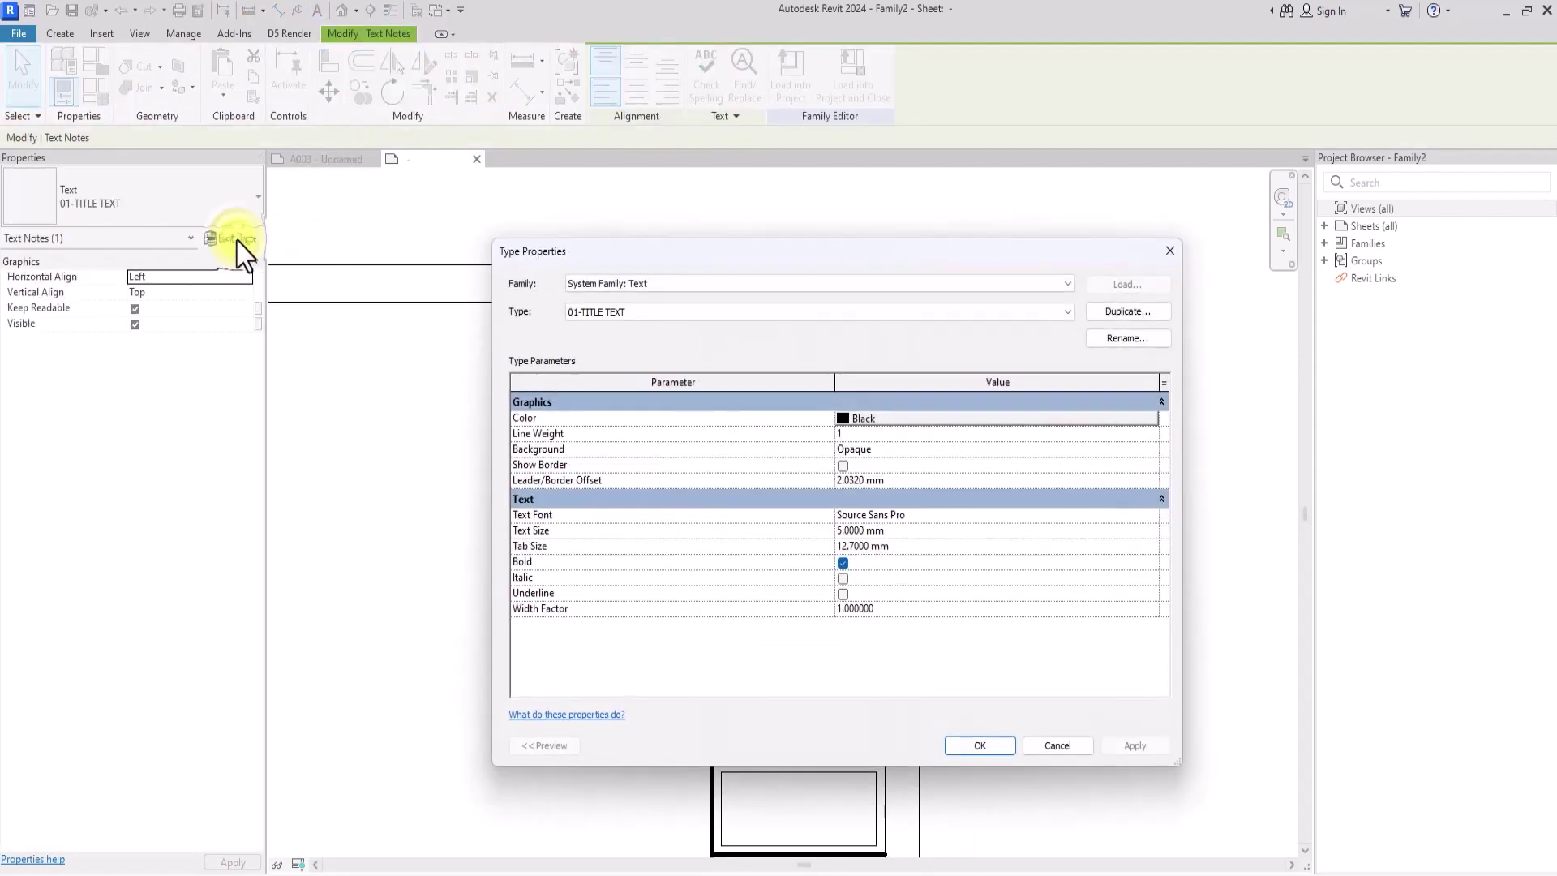
{"action": "left_click", "coordinate": [888, 531]}
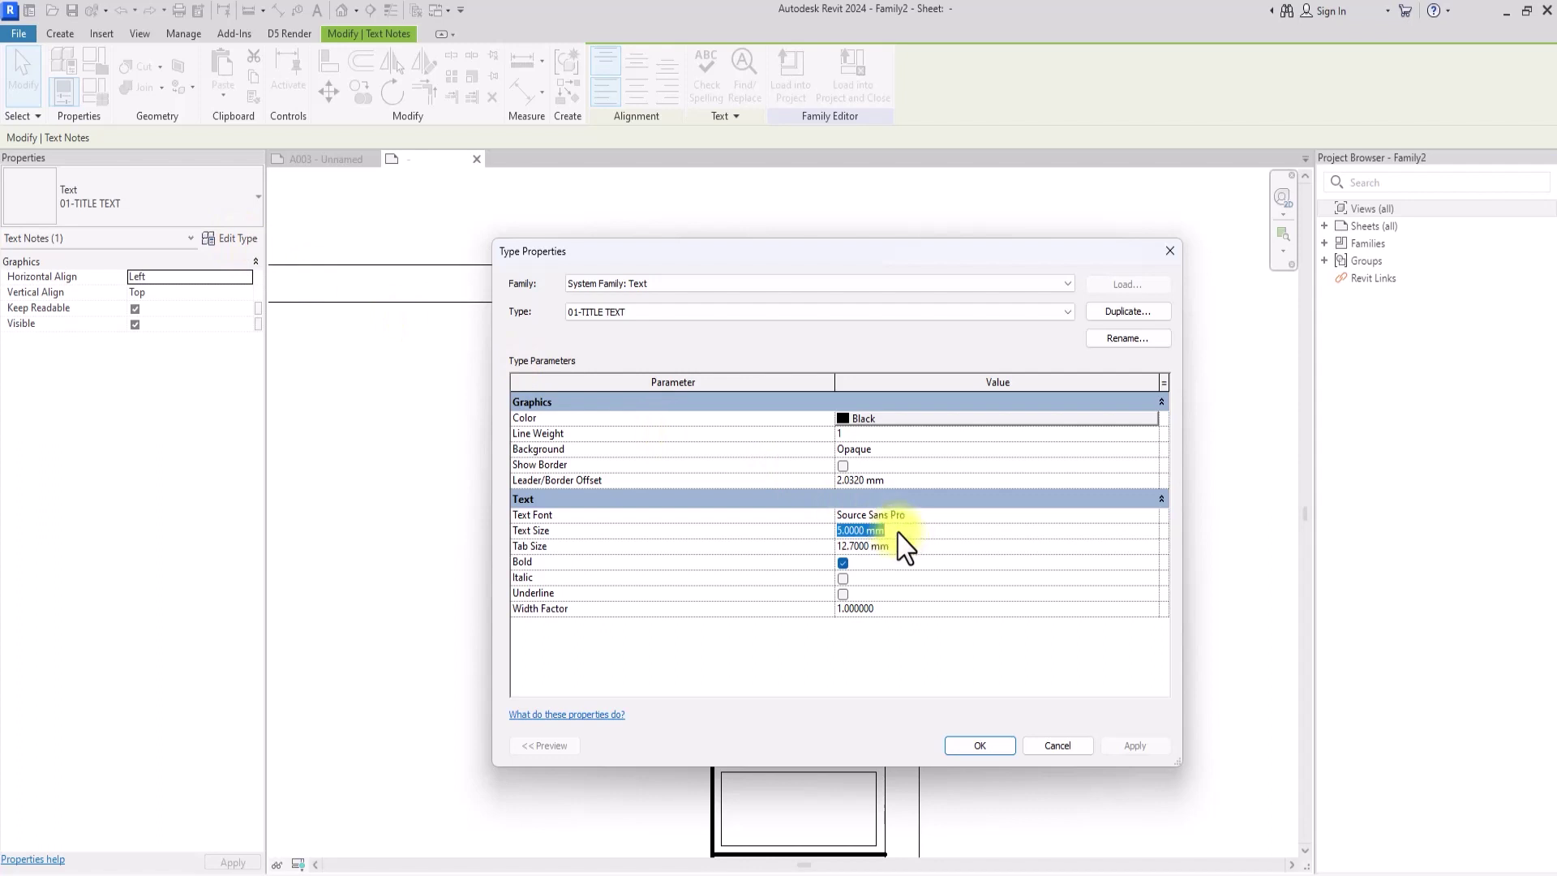
{"action": "type", "text": "3"}
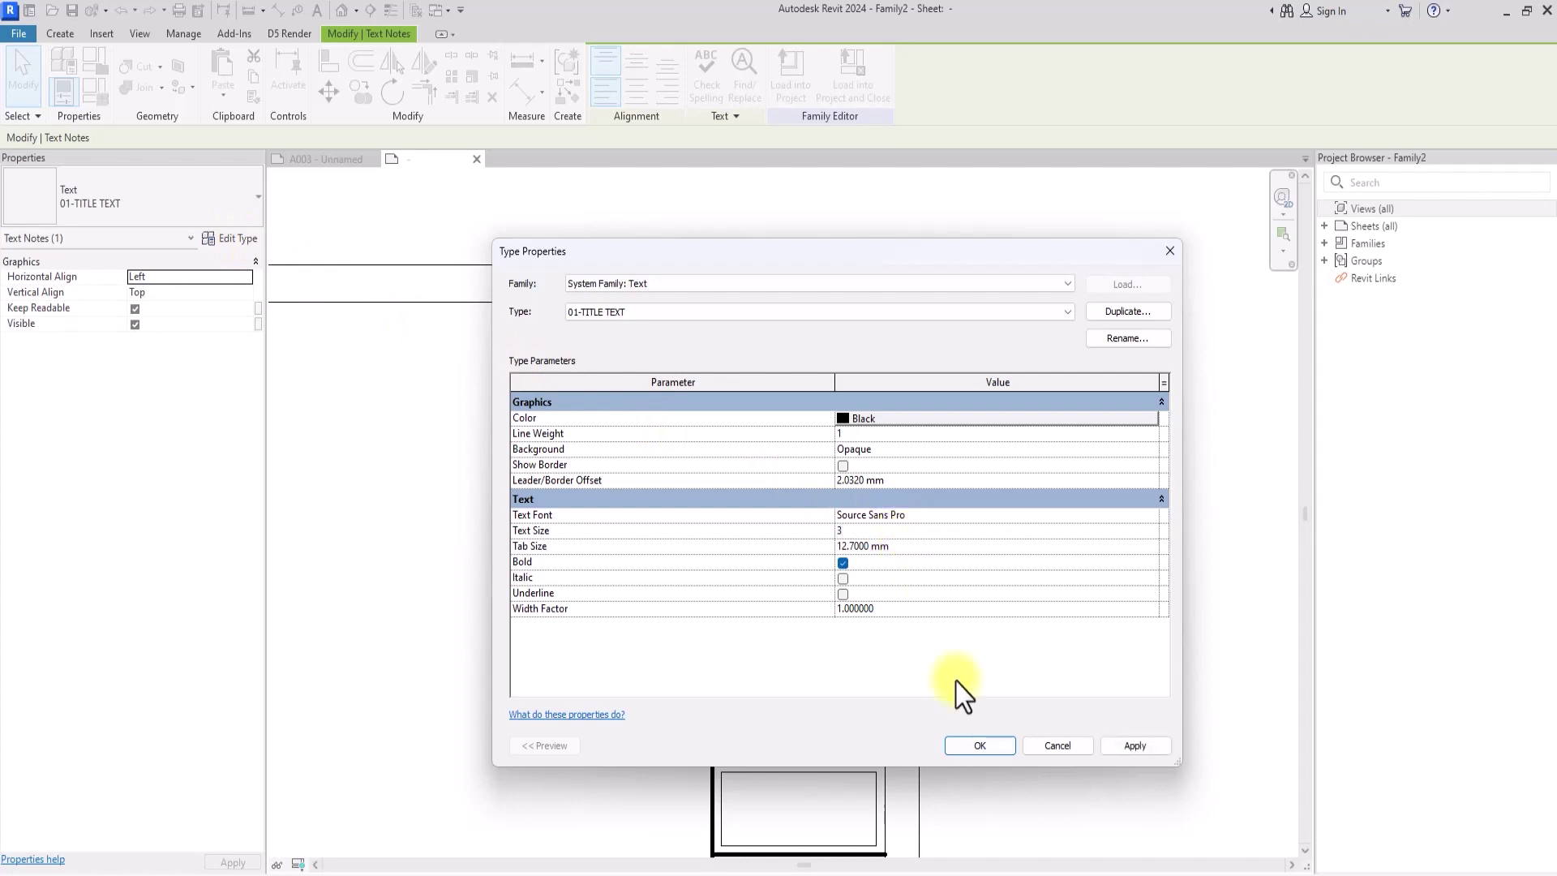
{"action": "left_click", "coordinate": [979, 744]}
{"action": "left_click", "coordinate": [954, 416]}
{"action": "scroll", "coordinate": [780, 382], "scroll_direction": "up", "scroll_amount": 2}
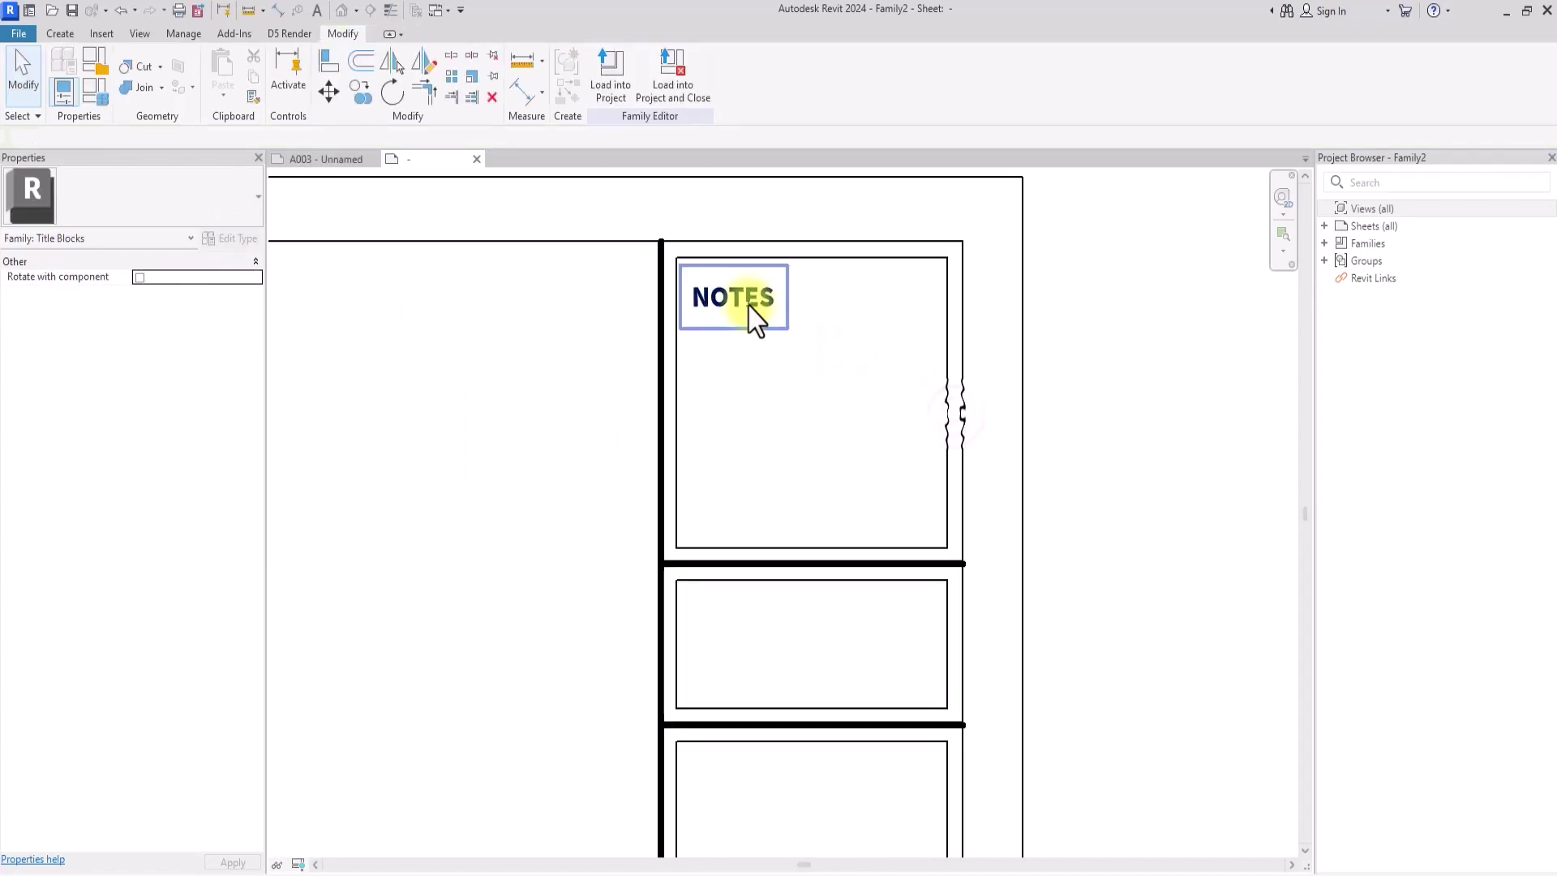
{"action": "left_click", "coordinate": [750, 306]}
{"action": "left_click", "coordinate": [799, 427]}
{"action": "scroll", "coordinate": [798, 428], "scroll_direction": "down", "scroll_amount": 1}
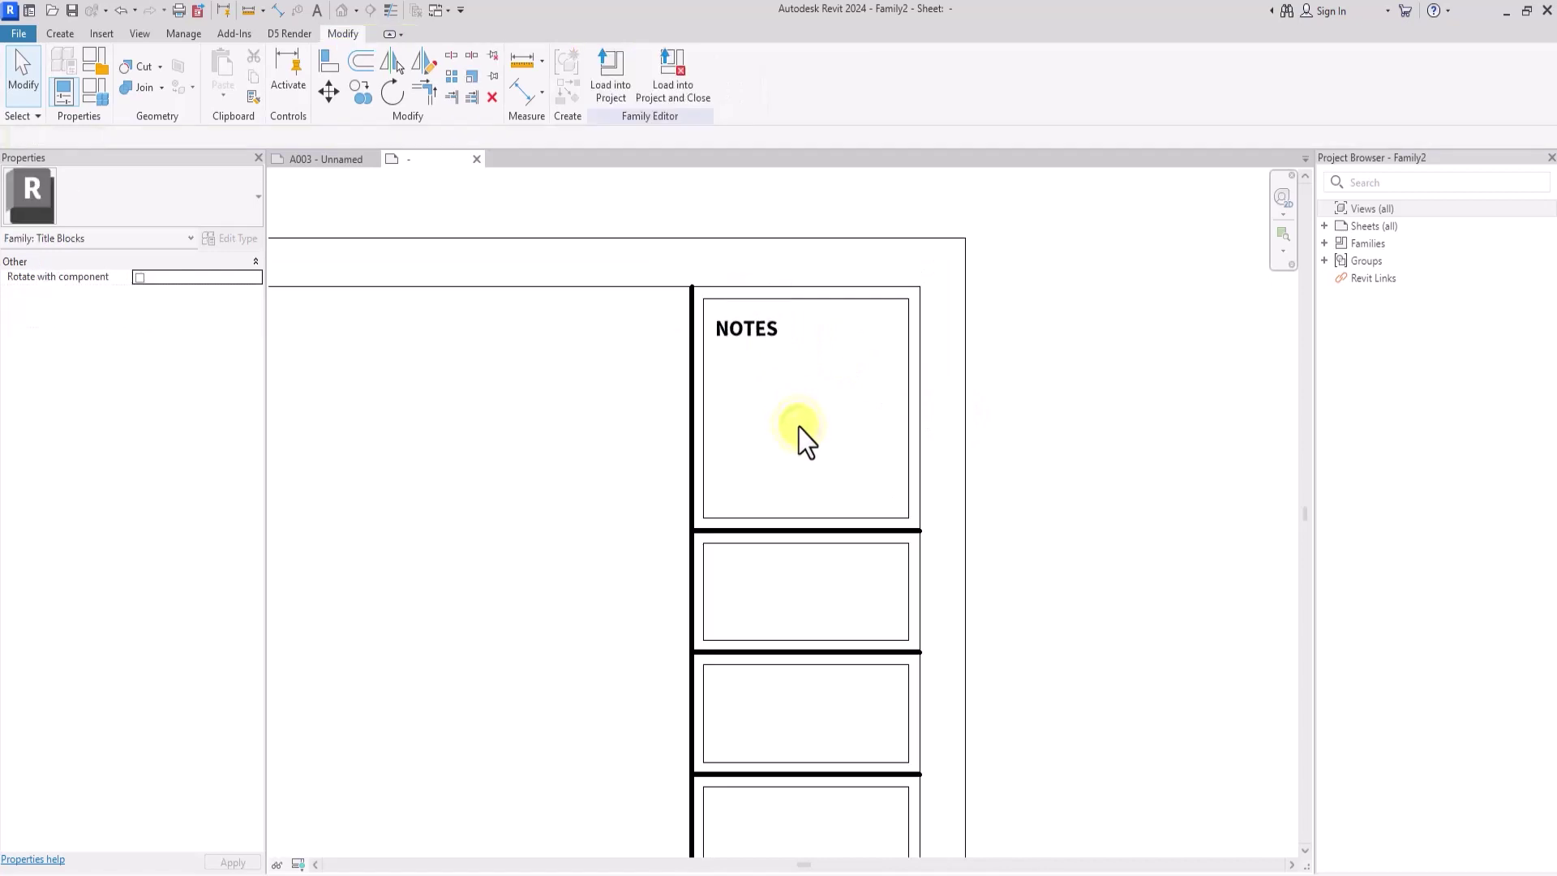
- Place the text "PROJECT TITLE:" at the upper-left corner of the cell below NOTES
{"action": "left_click", "coordinate": [60, 33]}
{"action": "left_click", "coordinate": [616, 77]}
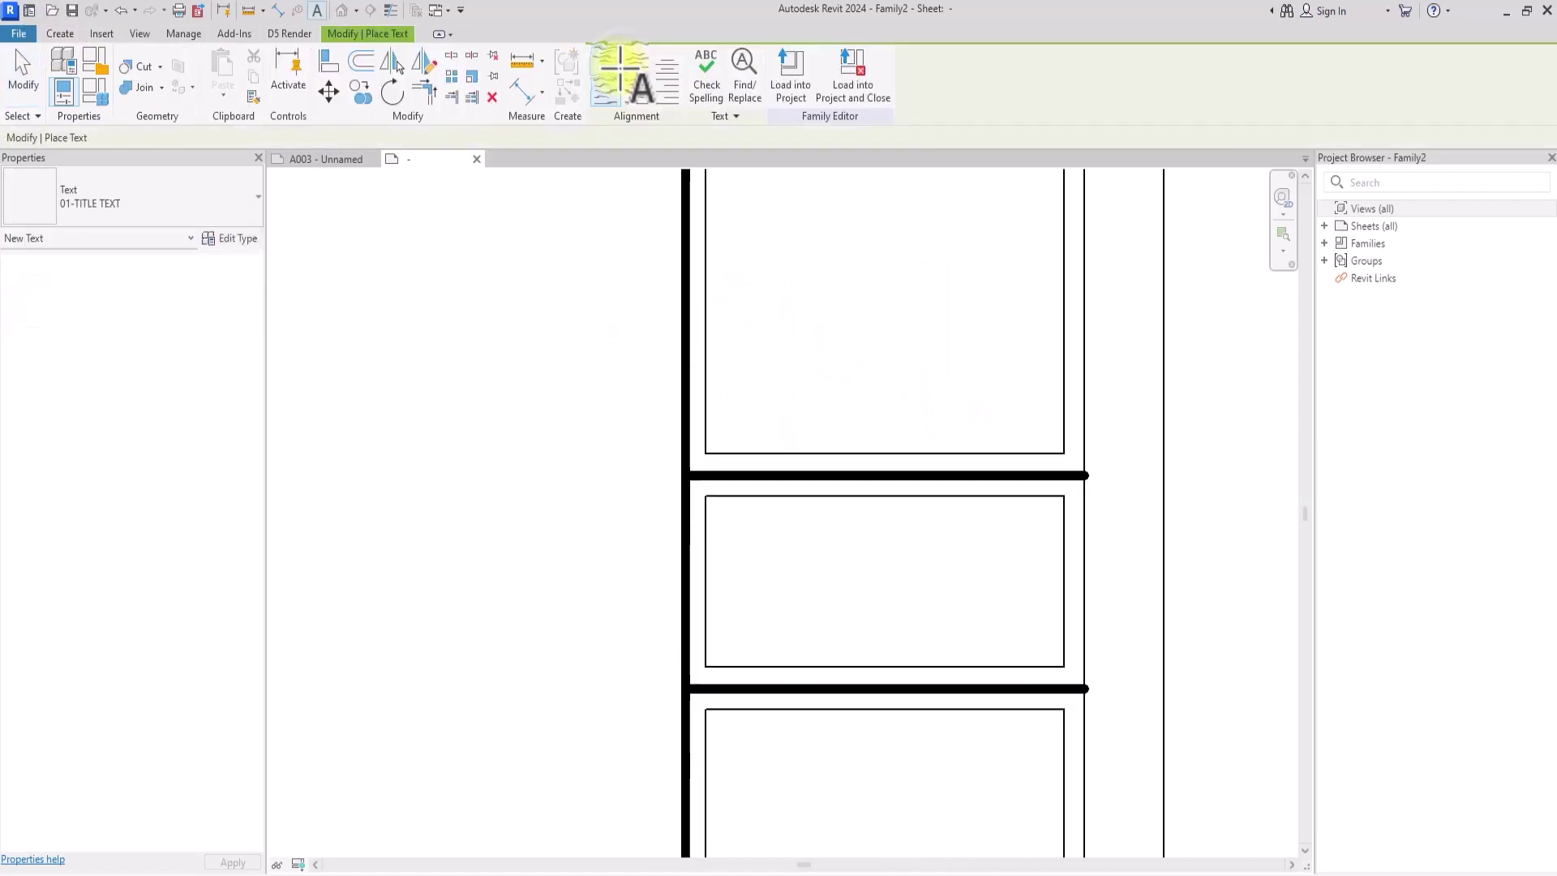
{"action": "left_click", "coordinate": [723, 505]}
{"action": "scroll", "coordinate": [727, 519], "scroll_direction": "down", "scroll_amount": 3}
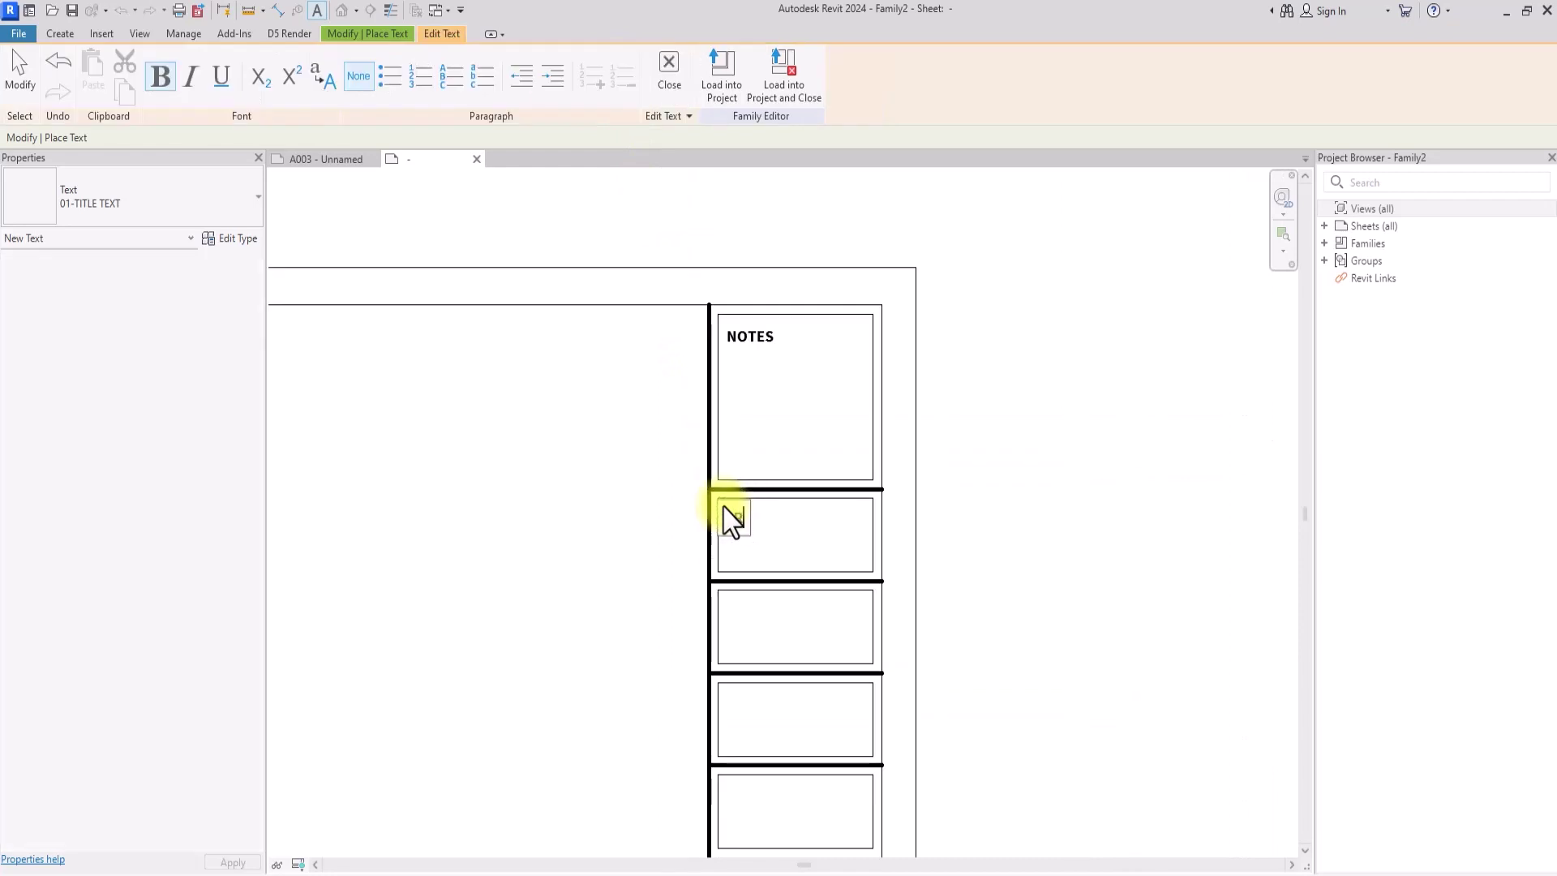
{"action": "type", "text": "PROJECT TITLE:"}
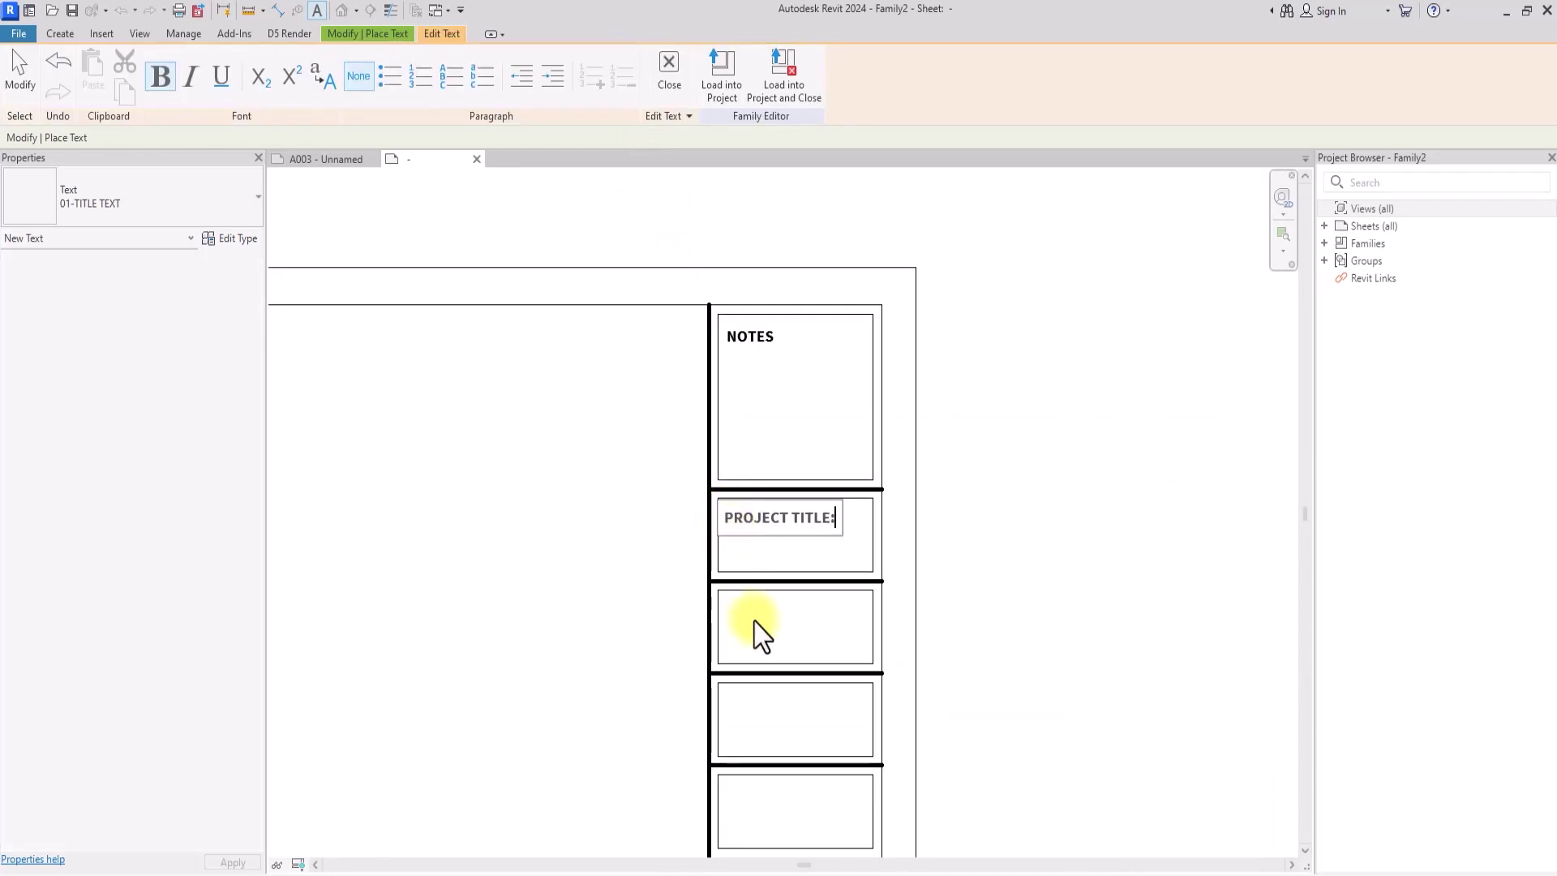
{"action": "left_click", "coordinate": [724, 604]}
- Add the text "CLIENT:" at the upper-left corner of the cell below PROJECT TITLE
{"action": "scroll", "coordinate": [724, 605], "scroll_direction": "up", "scroll_amount": 2}
{"action": "left_click", "coordinate": [725, 604]}
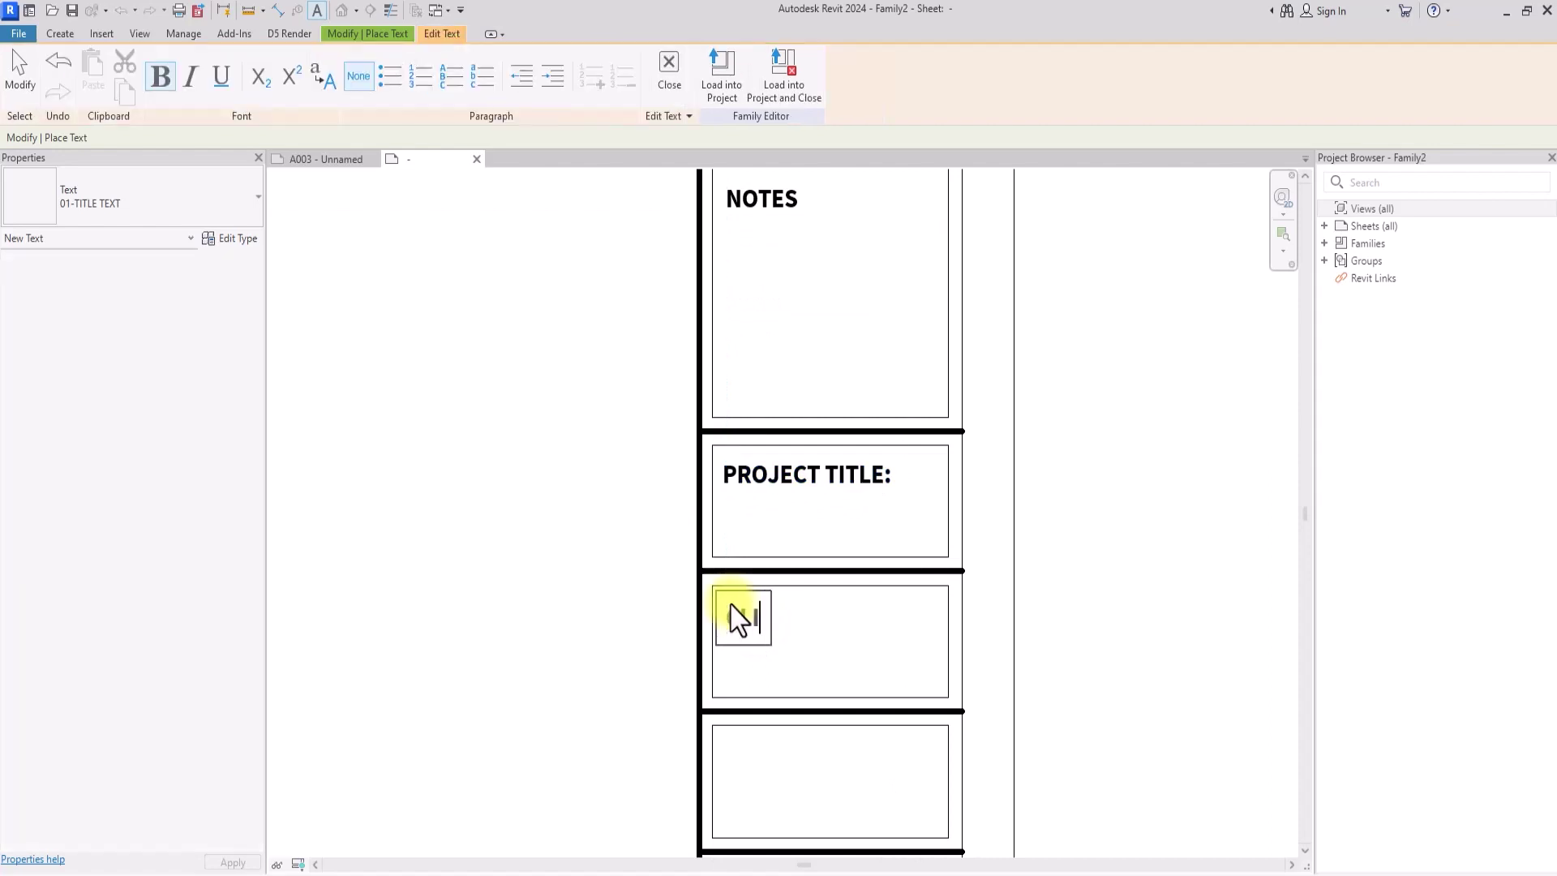
{"action": "type", "text": "CLIENT:"}
{"action": "left_click", "coordinate": [741, 622]}
- Place the text "SHEET NAME:" in the cell directly below CLIENT, in line with the labels above
{"action": "scroll", "coordinate": [742, 624], "scroll_direction": "up", "scroll_amount": 2}
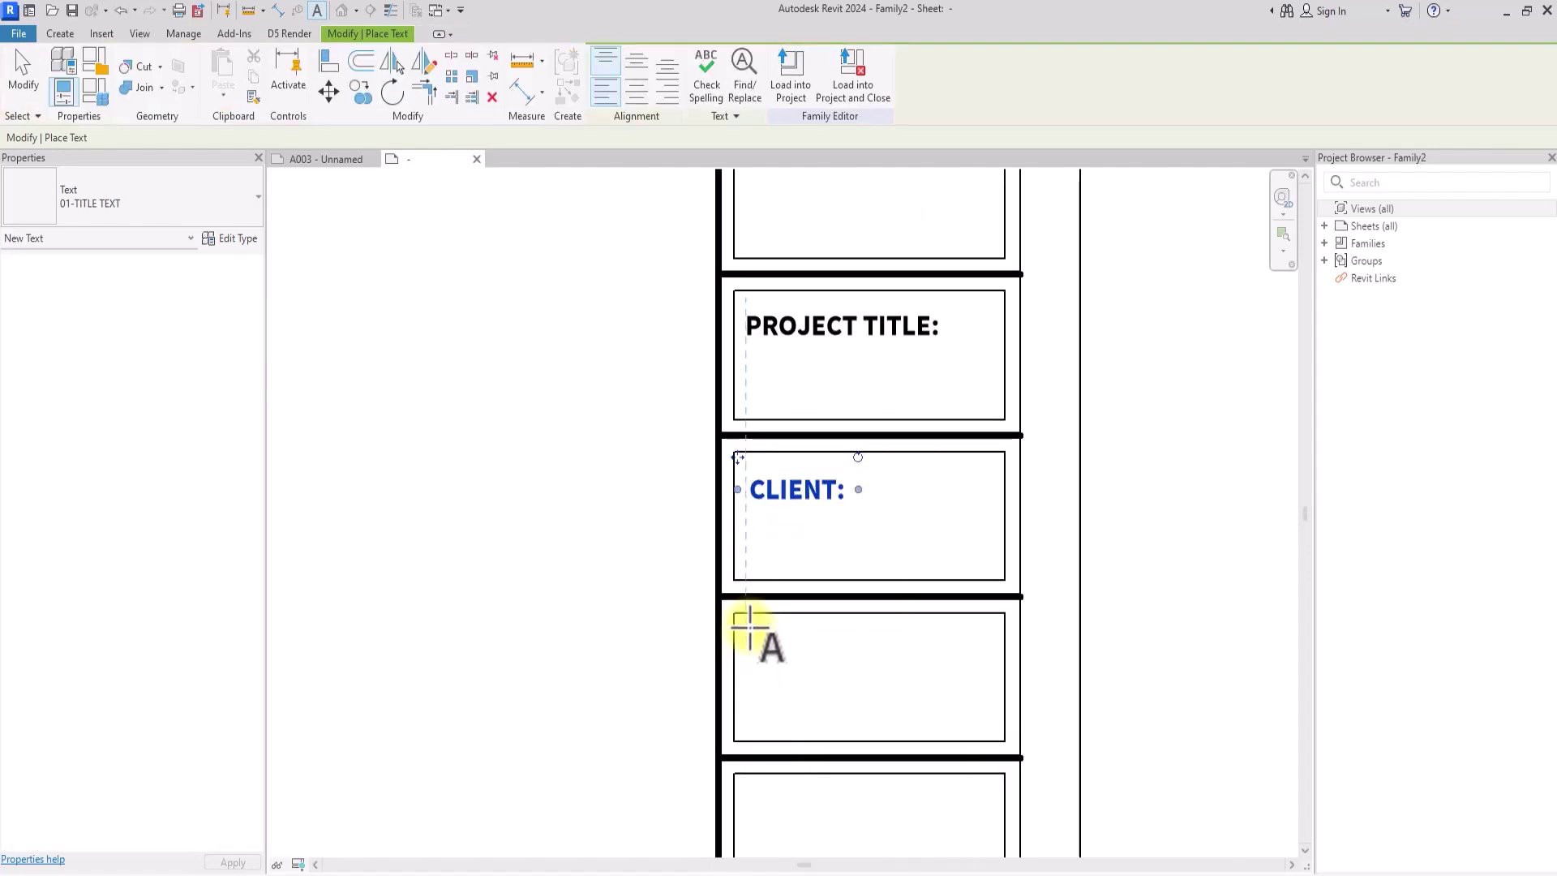
{"action": "left_click", "coordinate": [749, 626]}
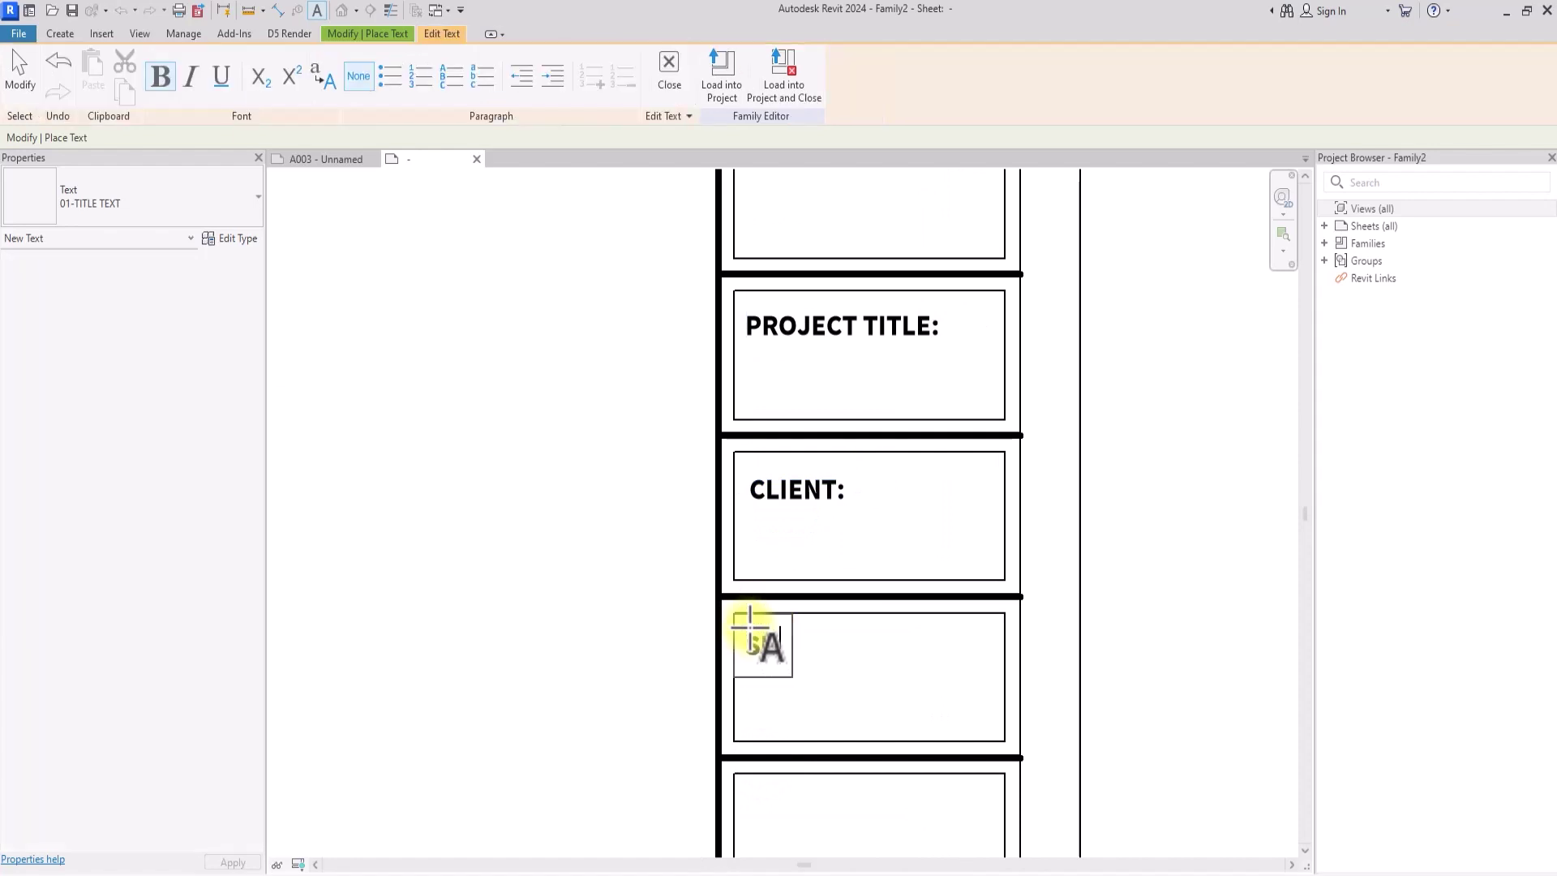
{"action": "type", "text": "SHEET NAME:"}
{"action": "scroll", "coordinate": [893, 557], "scroll_direction": "down", "scroll_amount": 3}
{"action": "left_click", "coordinate": [819, 636]}
- Place the text "SHEET NUMBER:" at the upper-left corner of the cell below SHEET NAME
{"action": "scroll", "coordinate": [820, 636], "scroll_direction": "up", "scroll_amount": 2}
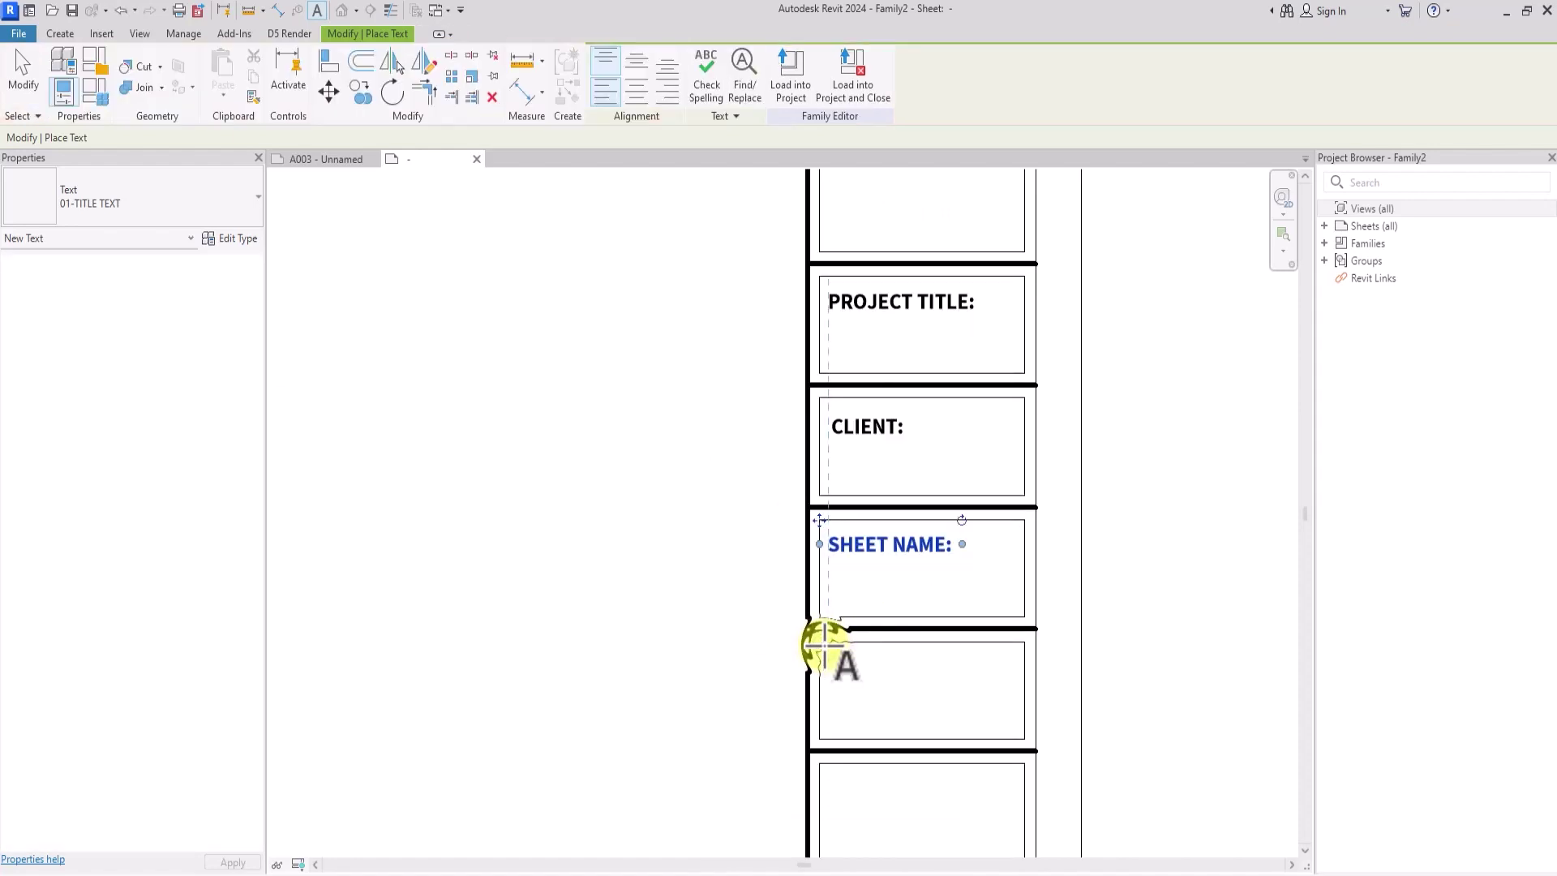
{"action": "left_click", "coordinate": [830, 649]}
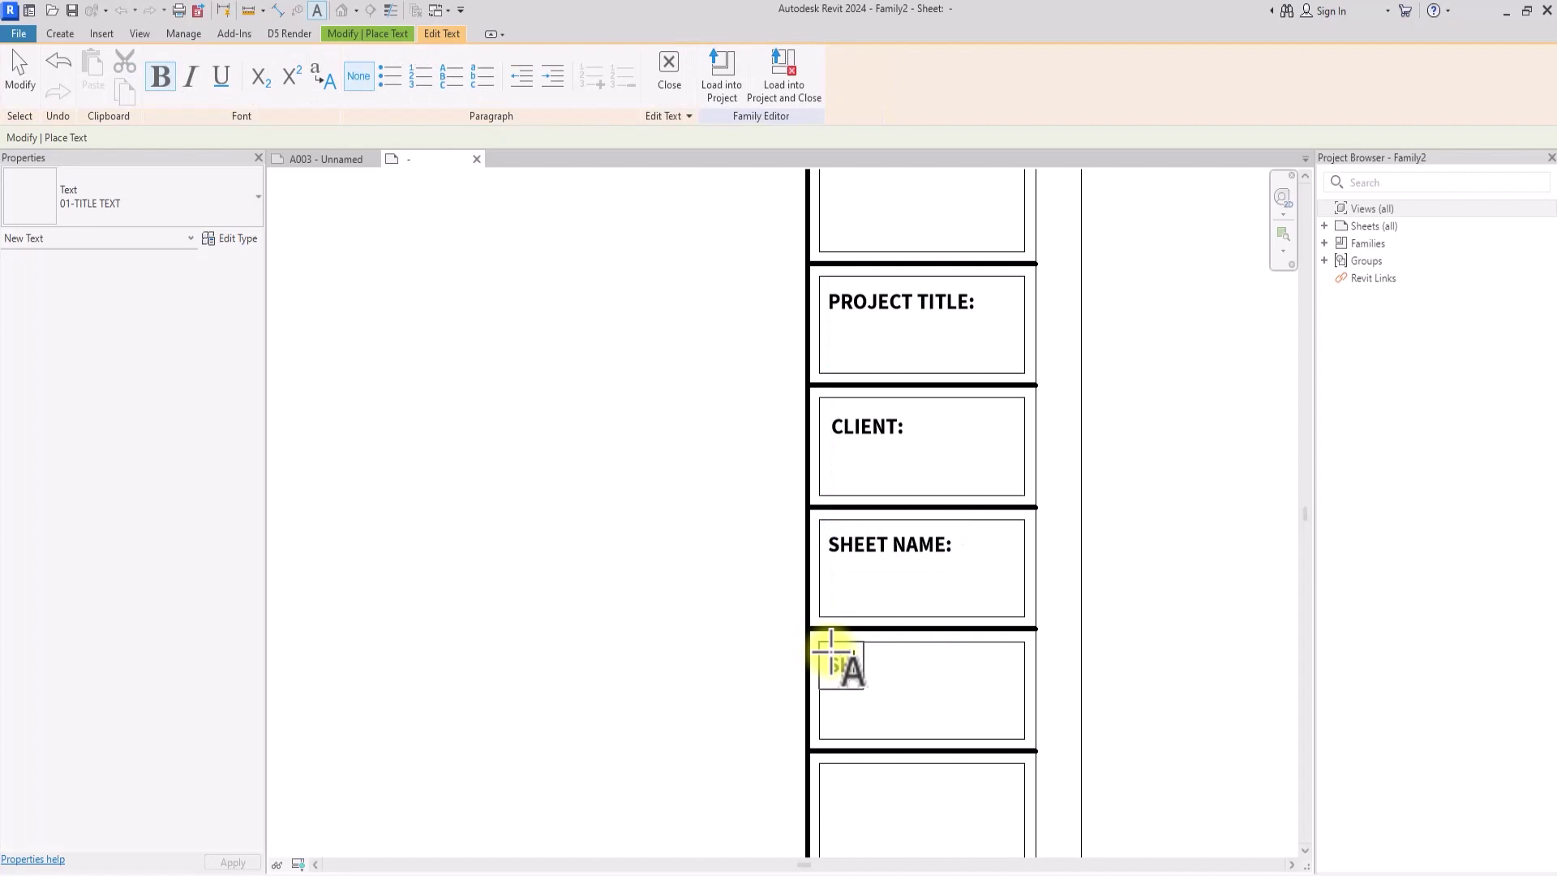
{"action": "type", "text": "SHEET NUMBER:"}
{"action": "scroll", "coordinate": [834, 660], "scroll_direction": "down", "scroll_amount": 3}
{"action": "scroll", "coordinate": [841, 705], "scroll_direction": "up", "scroll_amount": 3}
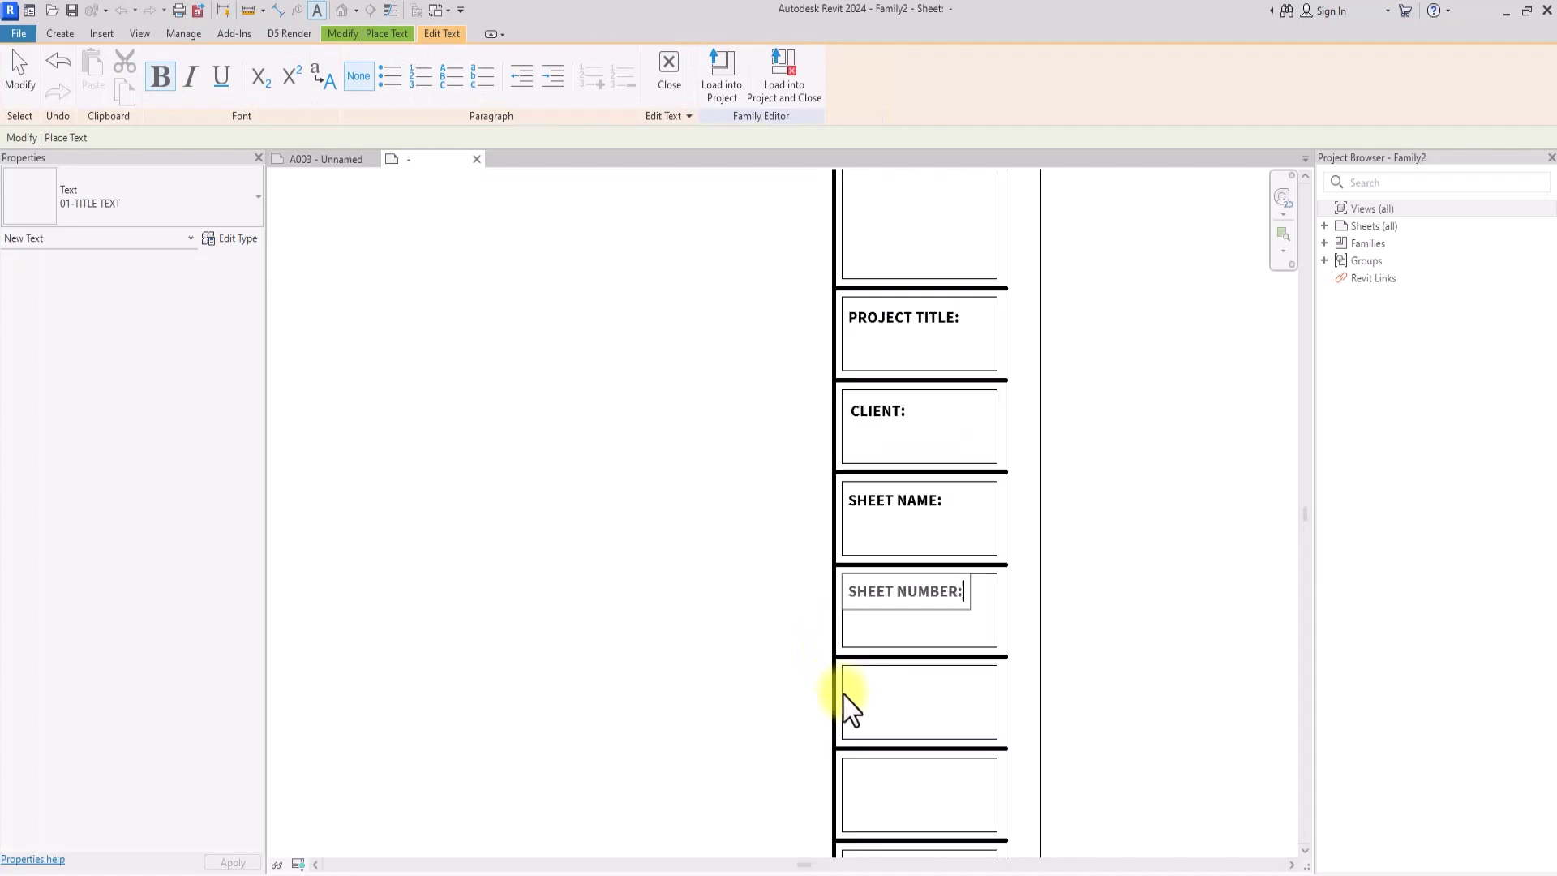
{"action": "left_click", "coordinate": [845, 696]}
- Place the text "SCALE:" in the cell below SHEET NUMBER and end text placement
{"action": "left_click", "coordinate": [848, 654]}
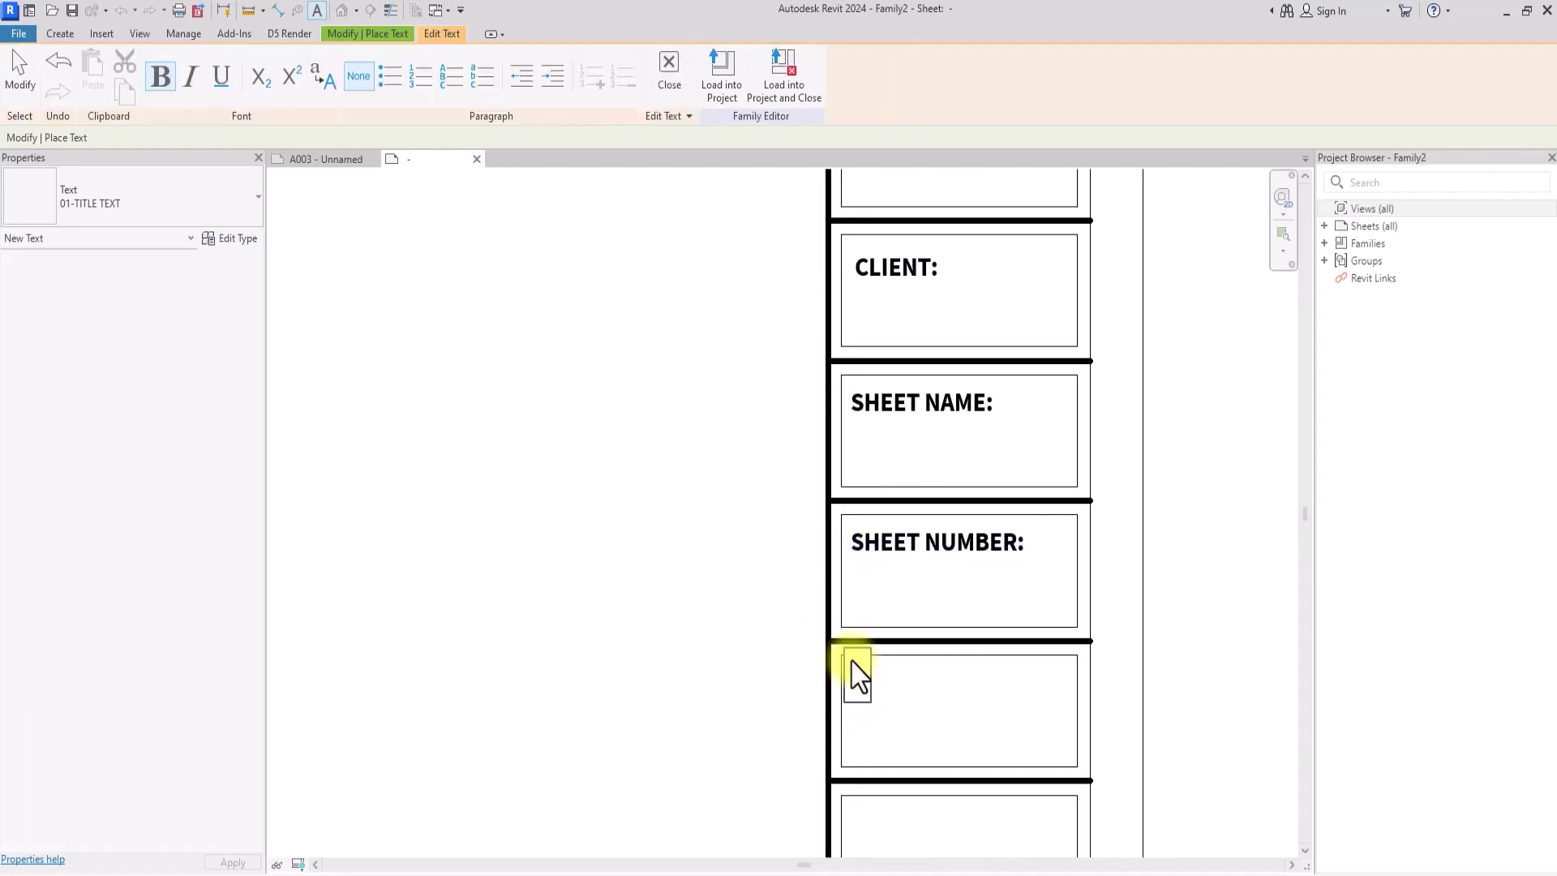
{"action": "type", "text": "SCA"}
{"action": "type", "text": "LE:"}
{"action": "scroll", "coordinate": [854, 661], "scroll_direction": "down", "scroll_amount": 2}
{"action": "left_click", "coordinate": [835, 552]}
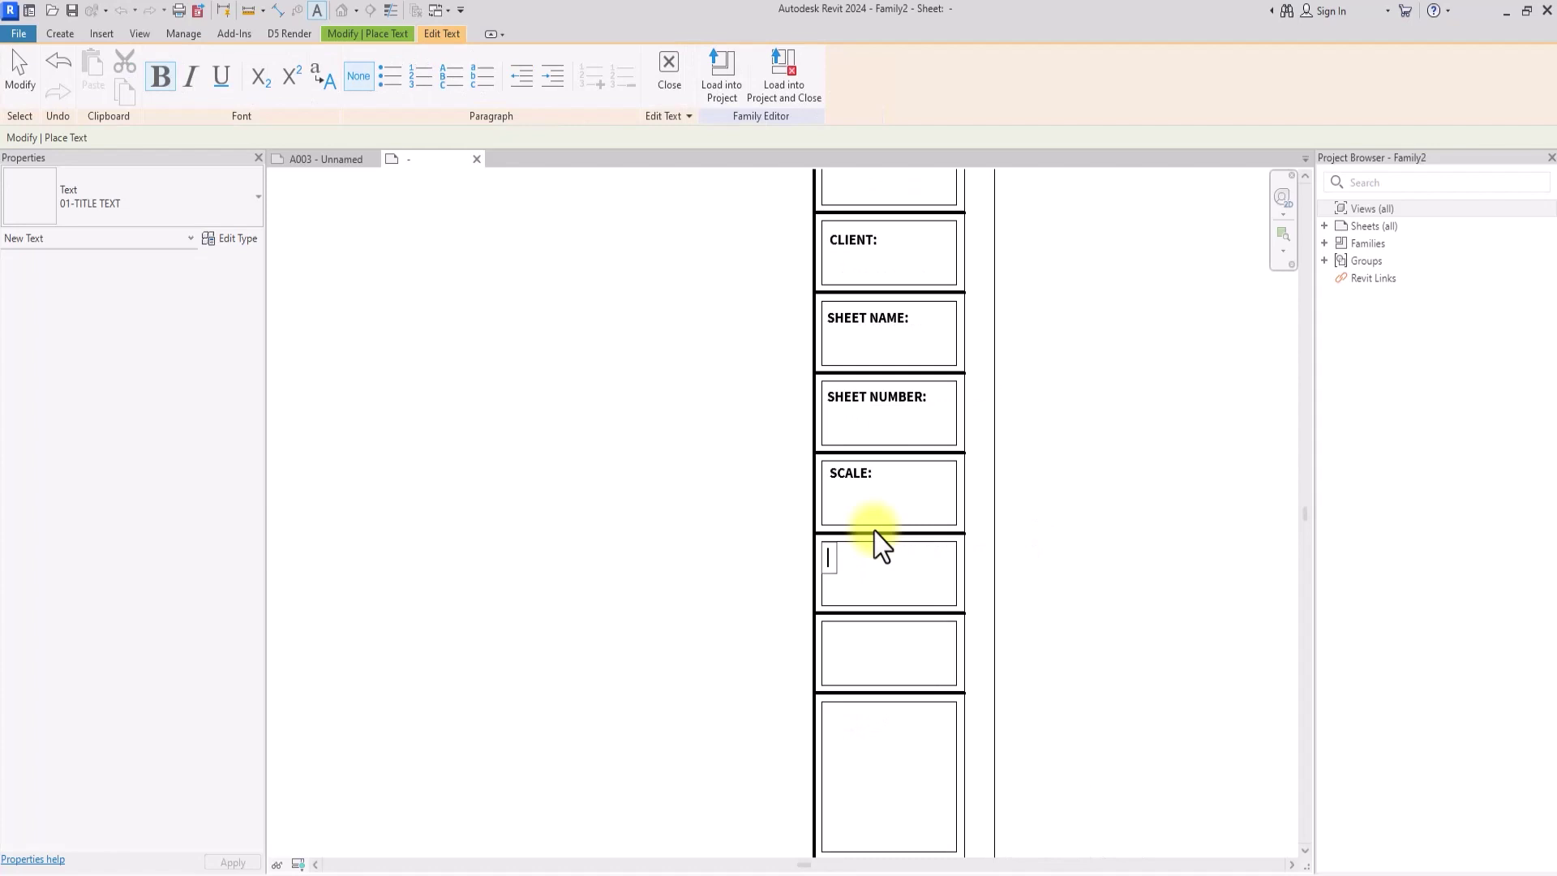
{"action": "left_click", "coordinate": [990, 490]}
{"action": "key", "text": "Escape"}
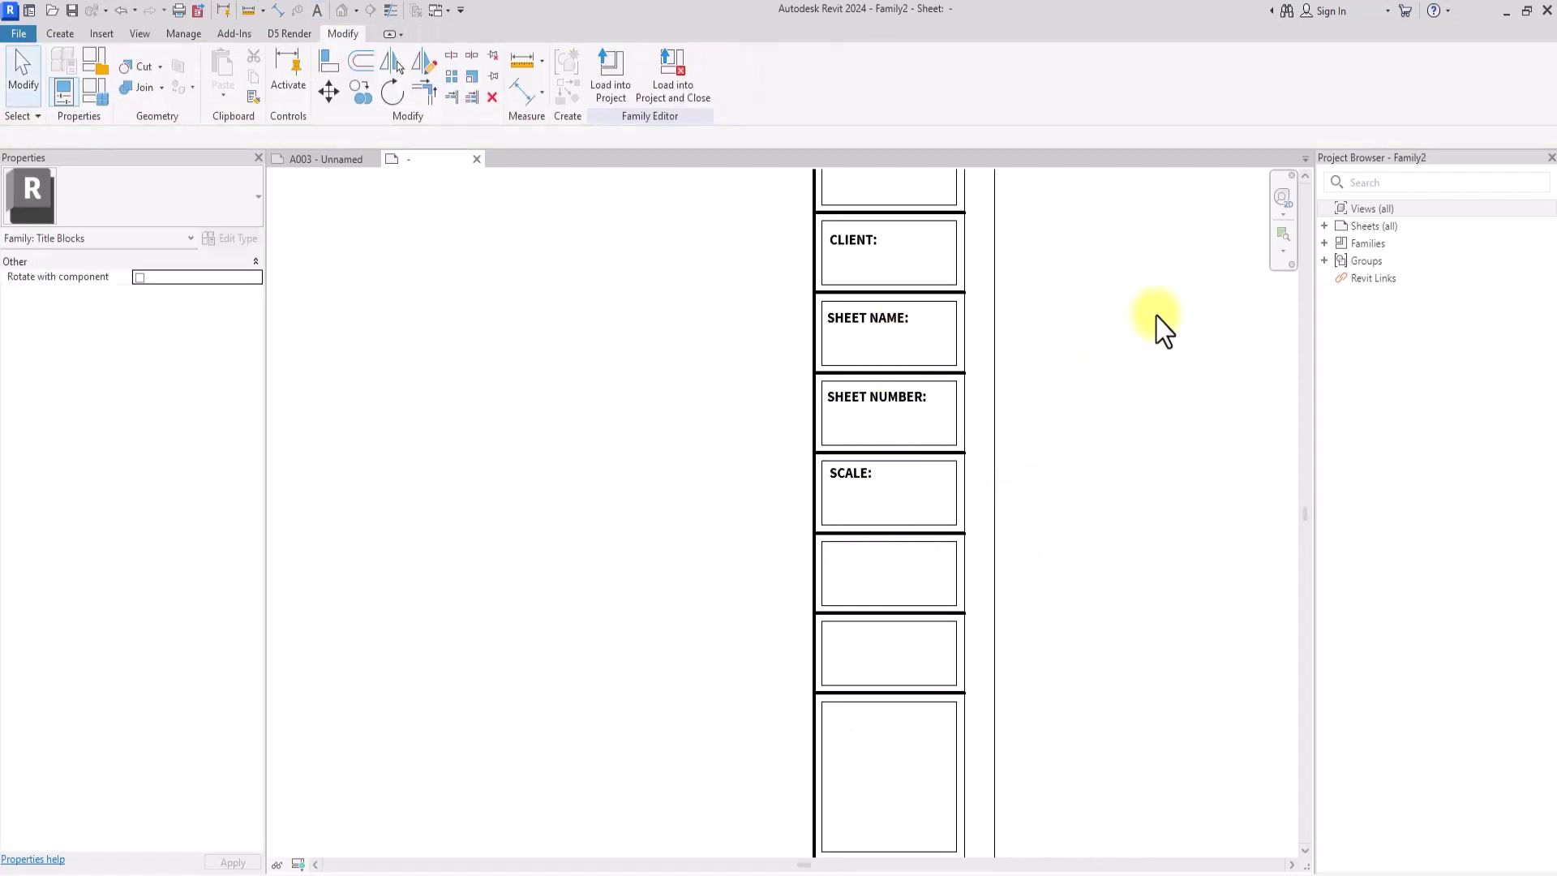
- Move the SHEET NAME, SHEET NUMBER and SCALE texts together down by one cell
{"action": "scroll", "coordinate": [1148, 320], "scroll_direction": "up", "scroll_amount": 1}
{"action": "scroll", "coordinate": [1147, 321], "scroll_direction": "up", "scroll_amount": 1}
{"action": "scroll", "coordinate": [1128, 321], "scroll_direction": "down", "scroll_amount": 2}
{"action": "left_click", "coordinate": [837, 320]}
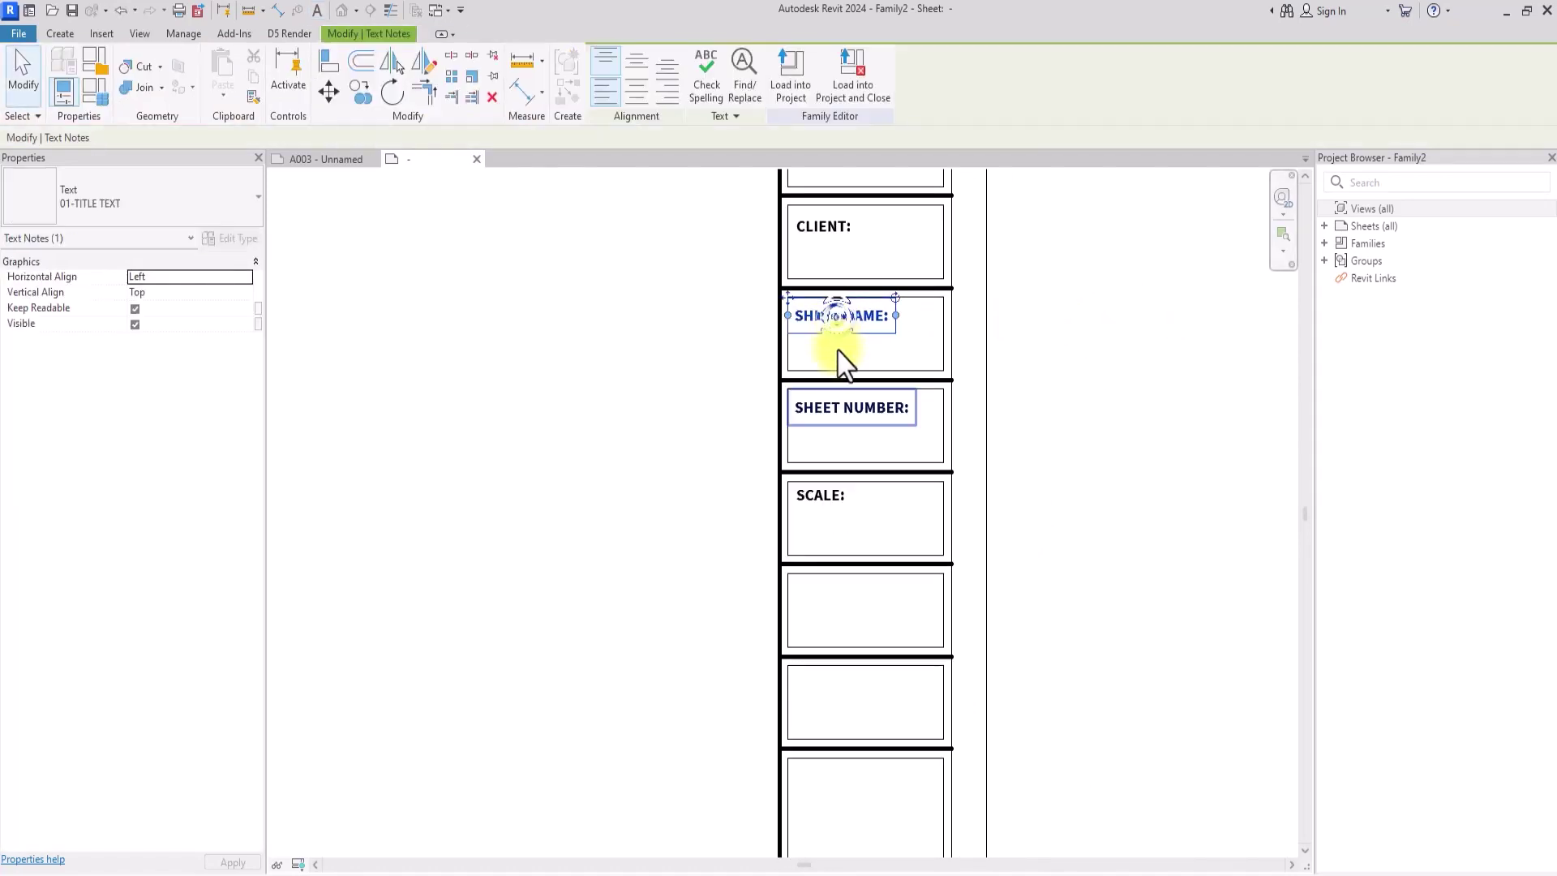
{"action": "left_click", "coordinate": [838, 405], "text": "ctrl"}
{"action": "left_click", "coordinate": [815, 499], "text": "ctrl"}
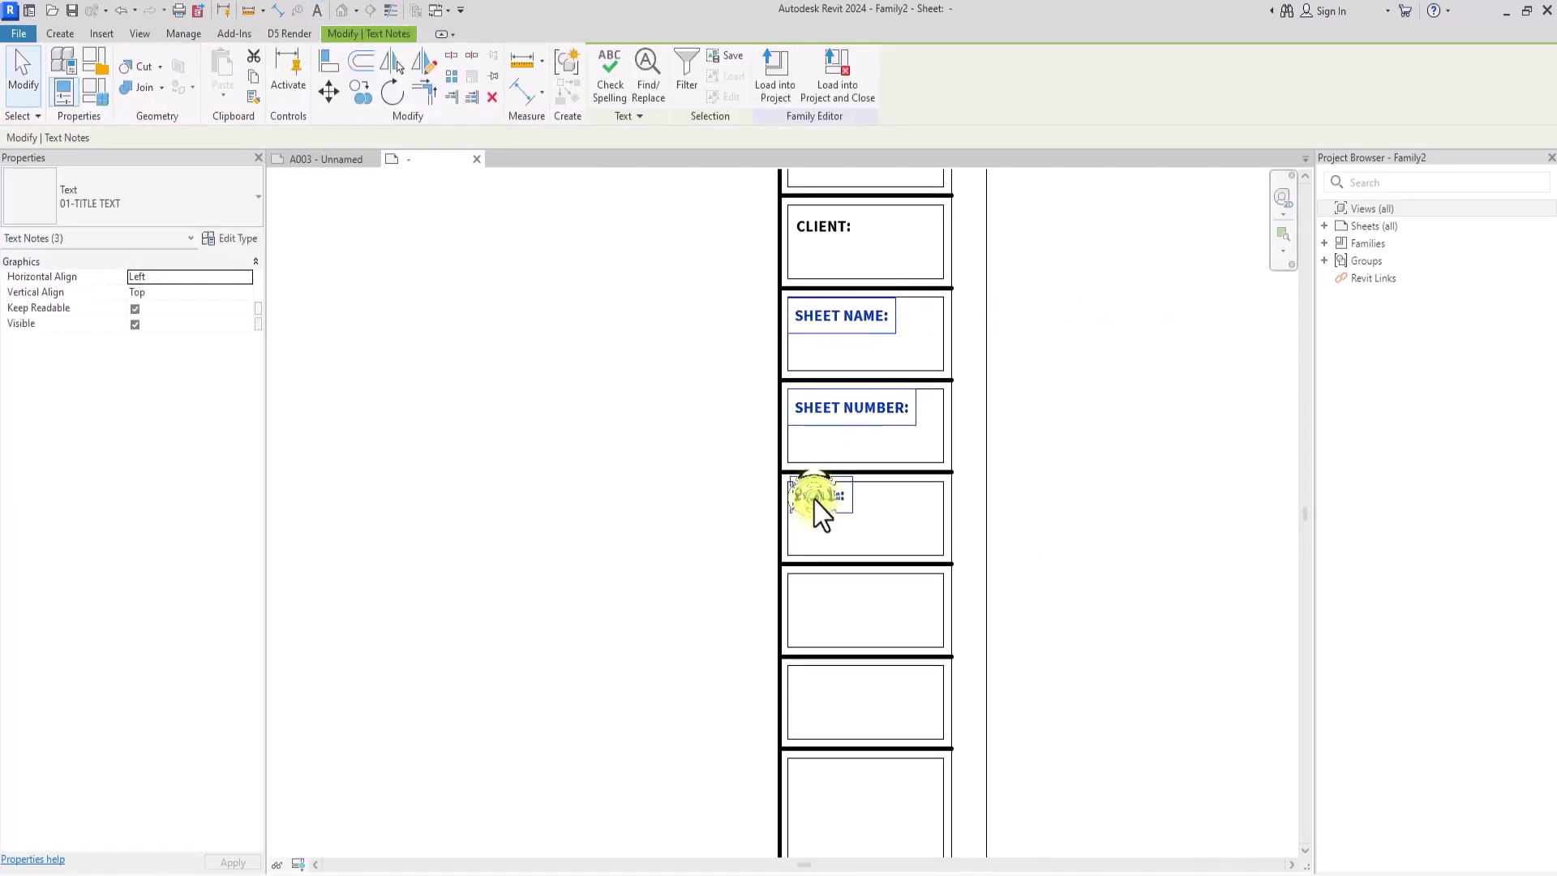
{"action": "left_click", "coordinate": [328, 93]}
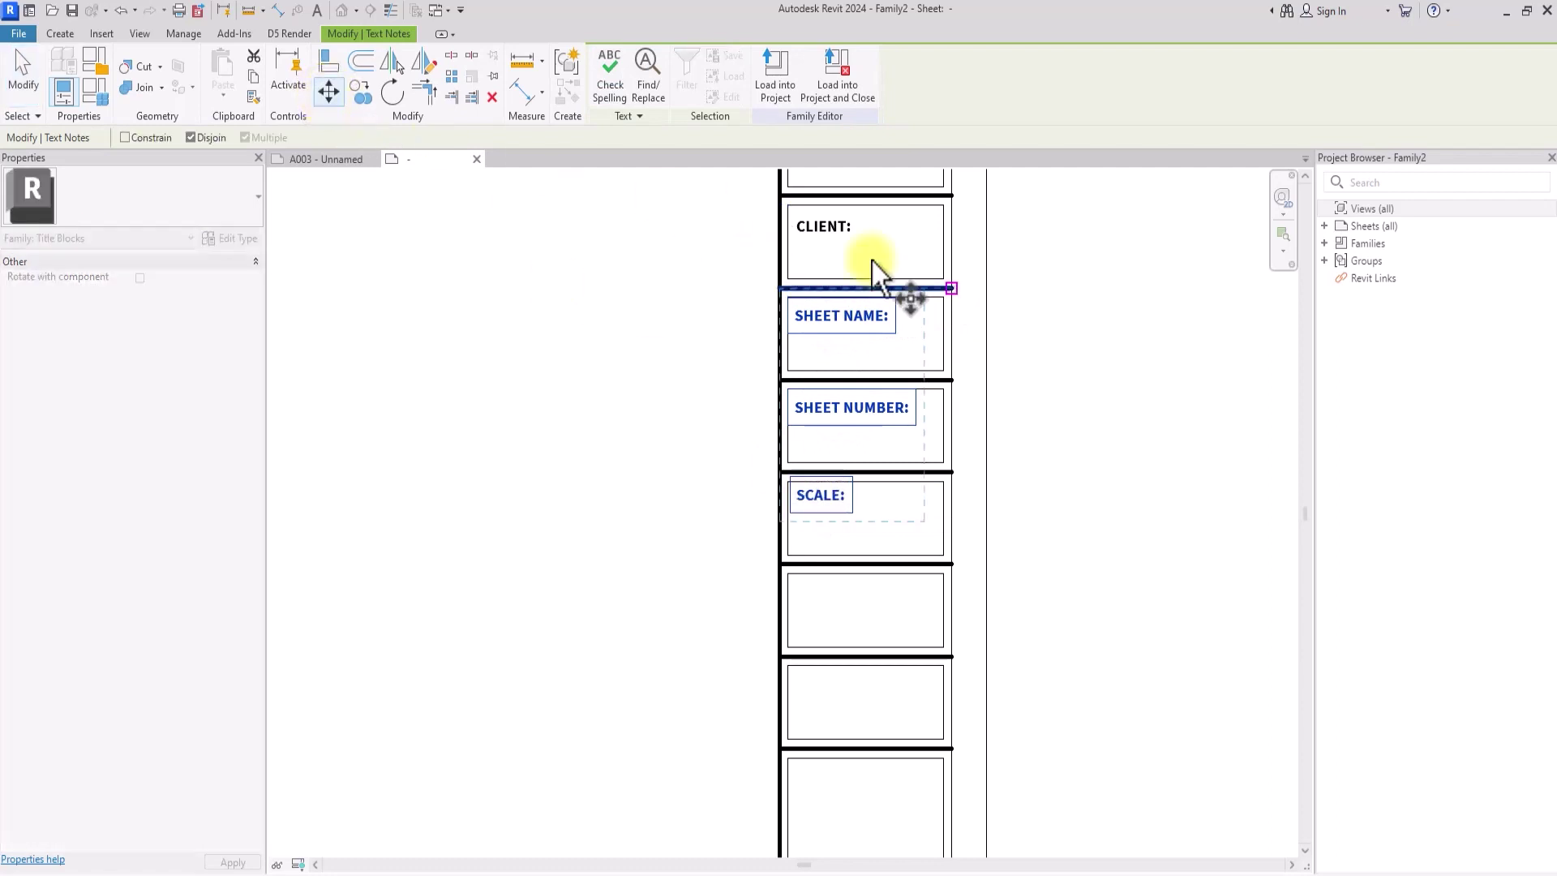
{"action": "left_click", "coordinate": [952, 289]}
{"action": "left_click", "coordinate": [952, 379]}
{"action": "scroll", "coordinate": [1155, 504], "scroll_direction": "down", "scroll_amount": 1}
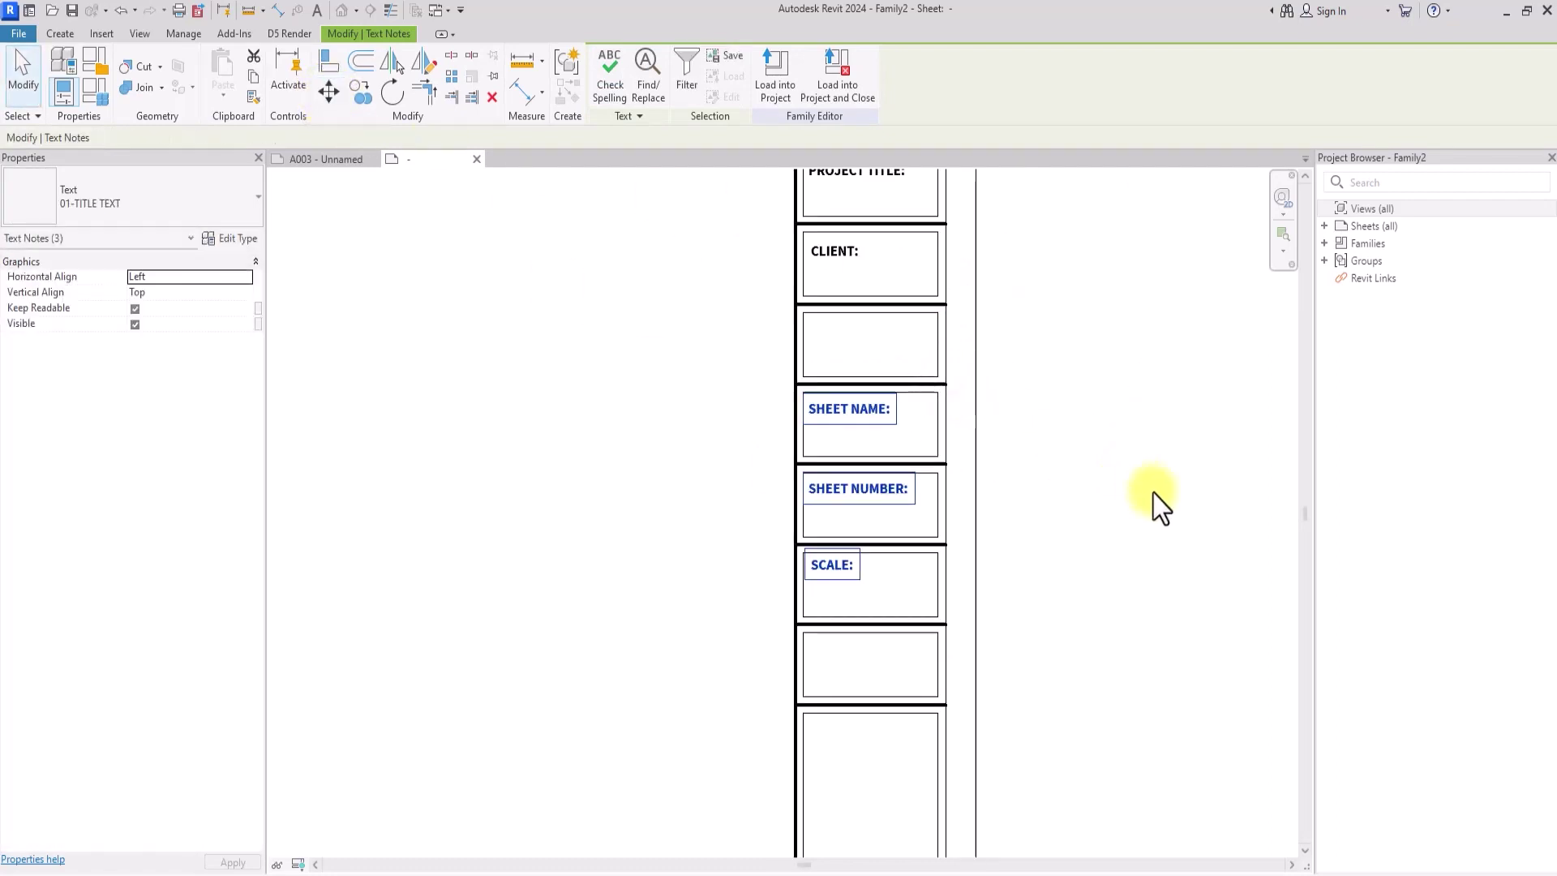
{"action": "left_click", "coordinate": [1152, 491]}
- Copy the CLIENT text into the empty cell below it and change the copy to "CONSULTANT:"
{"action": "scroll", "coordinate": [1119, 470], "scroll_direction": "up", "scroll_amount": 3}
{"action": "left_click", "coordinate": [816, 244]}
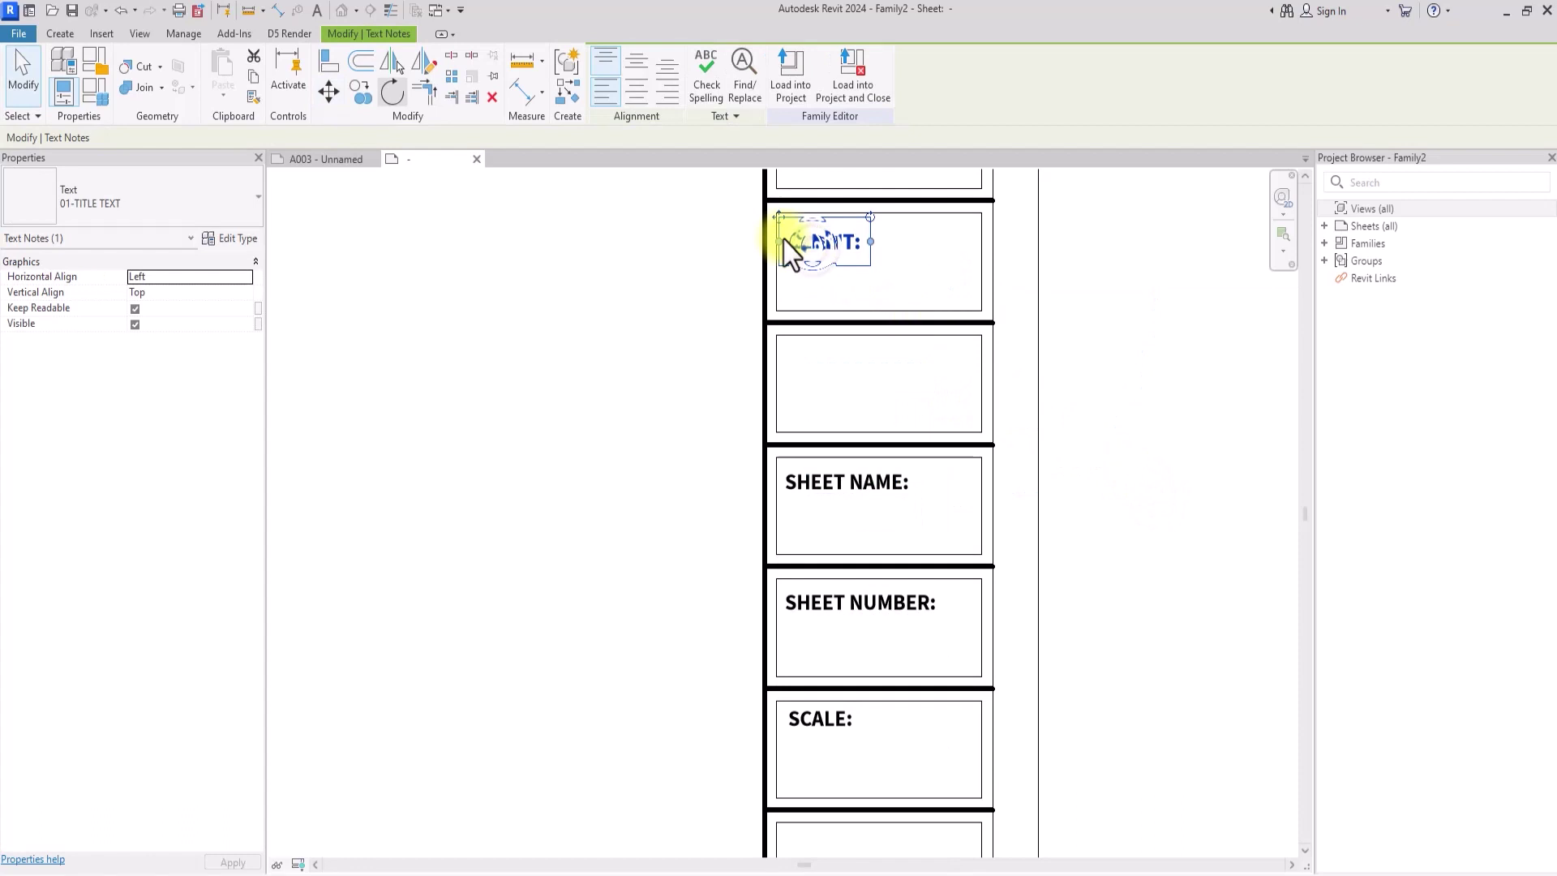
{"action": "left_click", "coordinate": [363, 95]}
{"action": "left_click", "coordinate": [988, 277]}
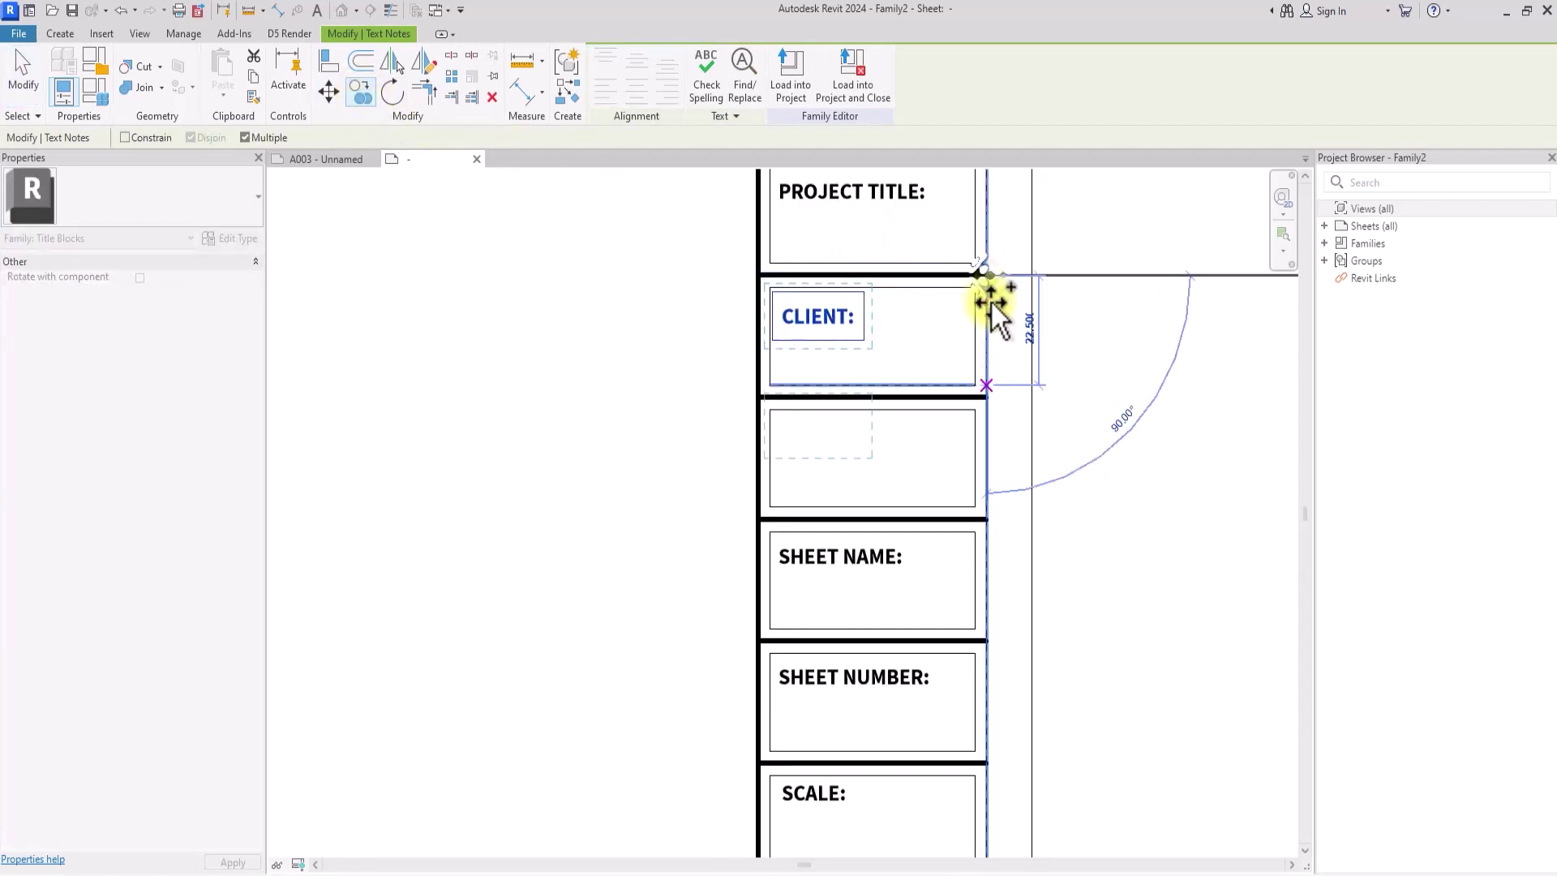
{"action": "left_click", "coordinate": [986, 395]}
{"action": "left_click", "coordinate": [828, 442]}
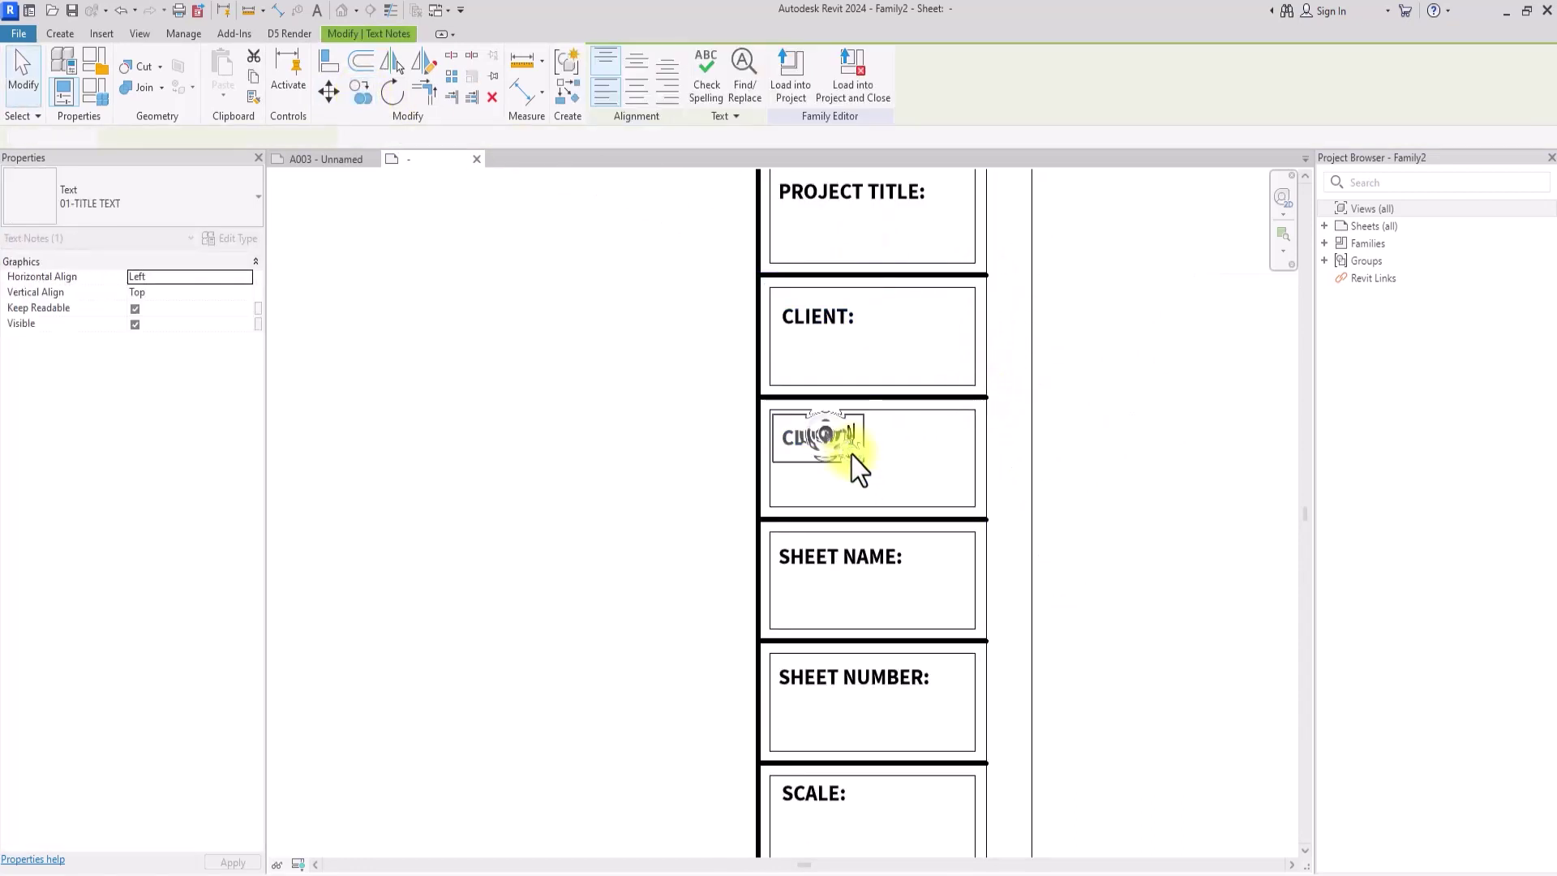
{"action": "left_click", "coordinate": [843, 440]}
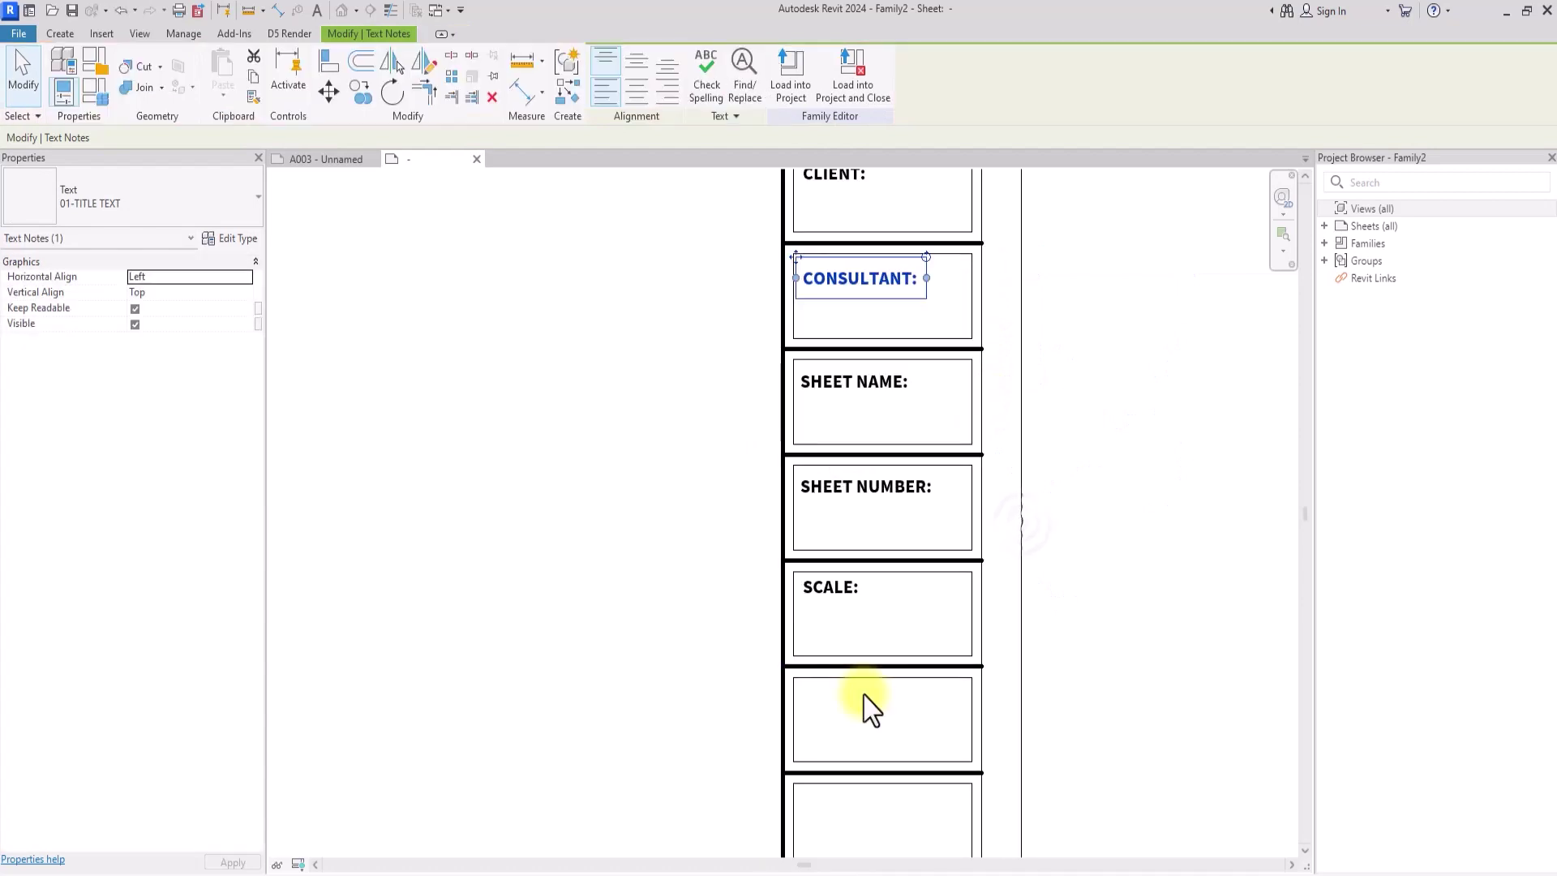
{"action": "left_click", "coordinate": [917, 582]}
- Copy the SCALE text into the empty cell directly below it
{"action": "scroll", "coordinate": [917, 582], "scroll_direction": "up", "scroll_amount": 3}
{"action": "left_click", "coordinate": [843, 603]}
{"action": "scroll", "coordinate": [847, 616], "scroll_direction": "down", "scroll_amount": 2}
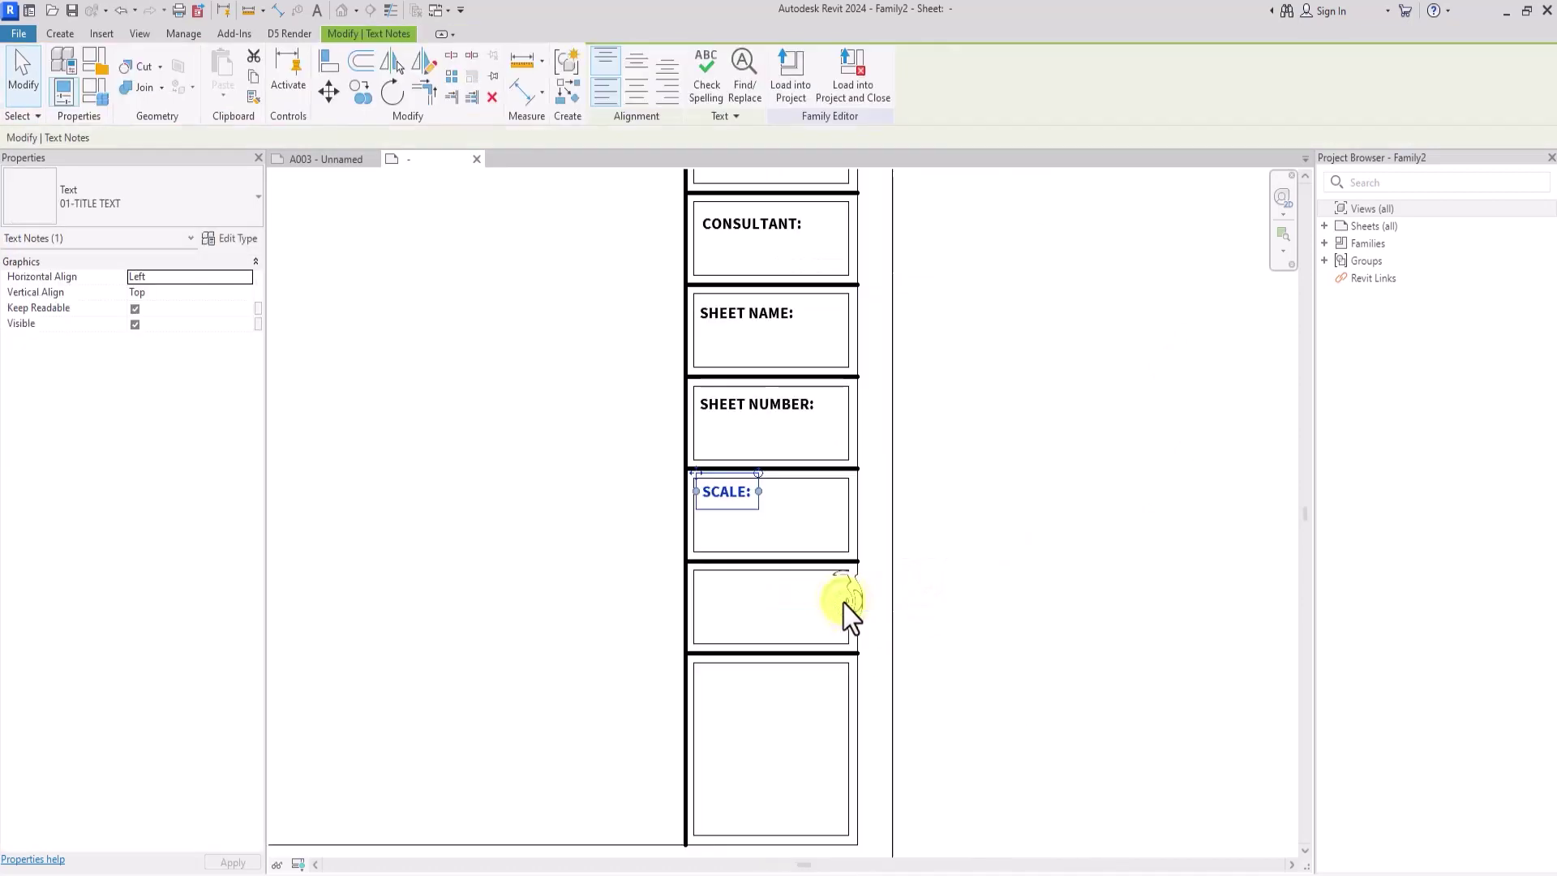
{"action": "left_click", "coordinate": [354, 91]}
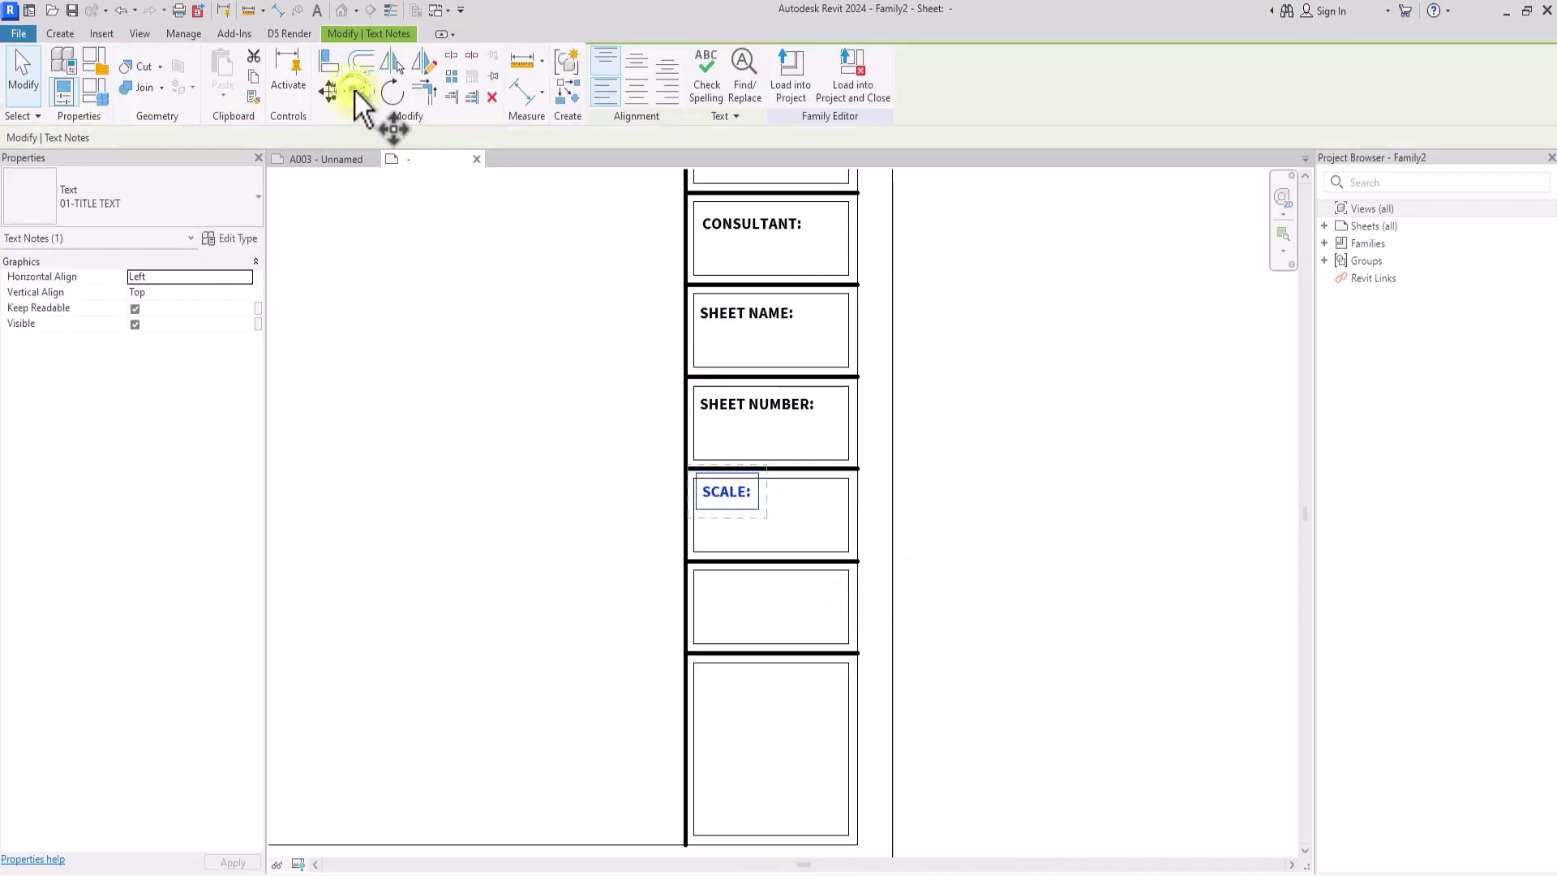
{"action": "left_click", "coordinate": [858, 478]}
{"action": "left_click", "coordinate": [859, 571]}
- Change the copied SCALE text to "DATE:"
{"action": "scroll", "coordinate": [728, 591], "scroll_direction": "up", "scroll_amount": 2}
{"action": "double_click", "coordinate": [736, 579]}
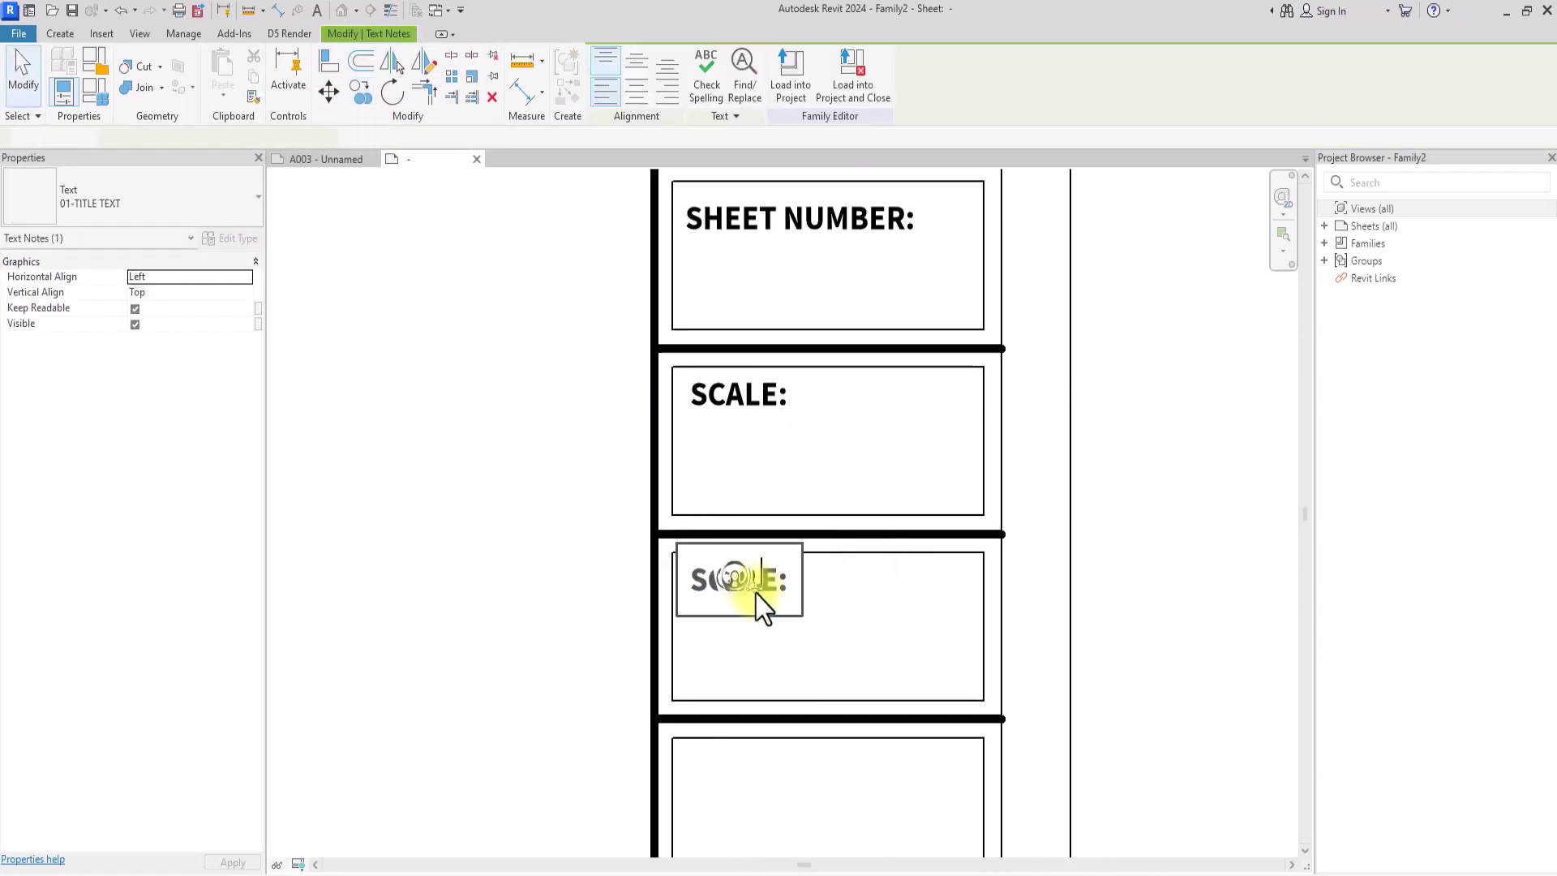
{"action": "left_click_drag", "start_coordinate": [775, 582], "coordinate": [688, 566]}
{"action": "key", "text": "BackSpace"}
{"action": "type", "text": "DATE"}
{"action": "scroll", "coordinate": [801, 458], "scroll_direction": "down", "scroll_amount": 2}
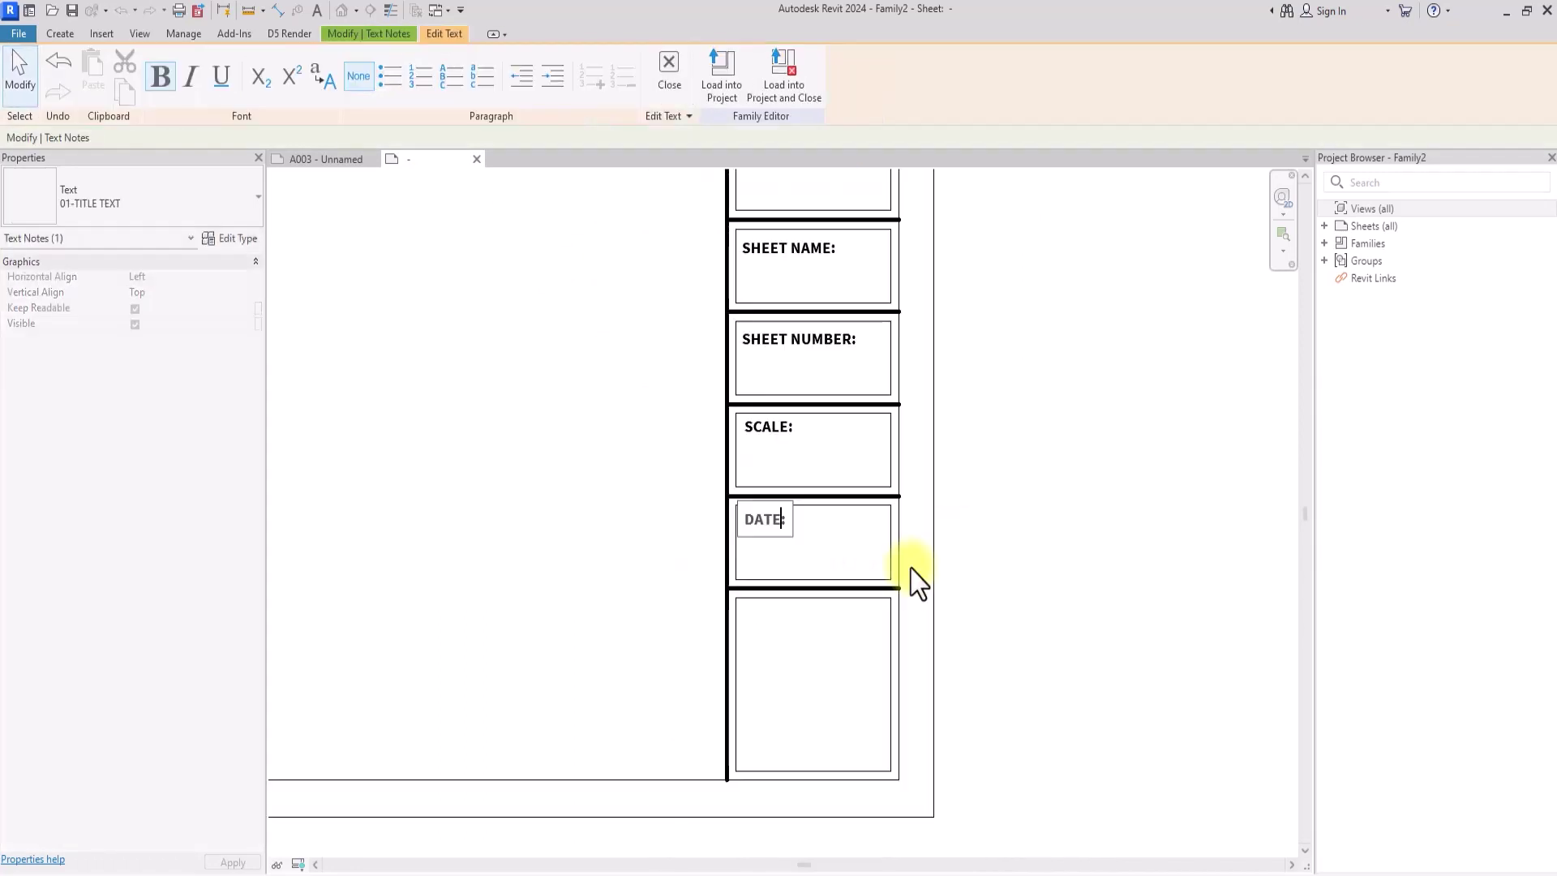
{"action": "left_click", "coordinate": [827, 563]}
- Copy the DATE text down into the tall cell at the bottom of the strip
{"action": "left_click", "coordinate": [361, 89]}
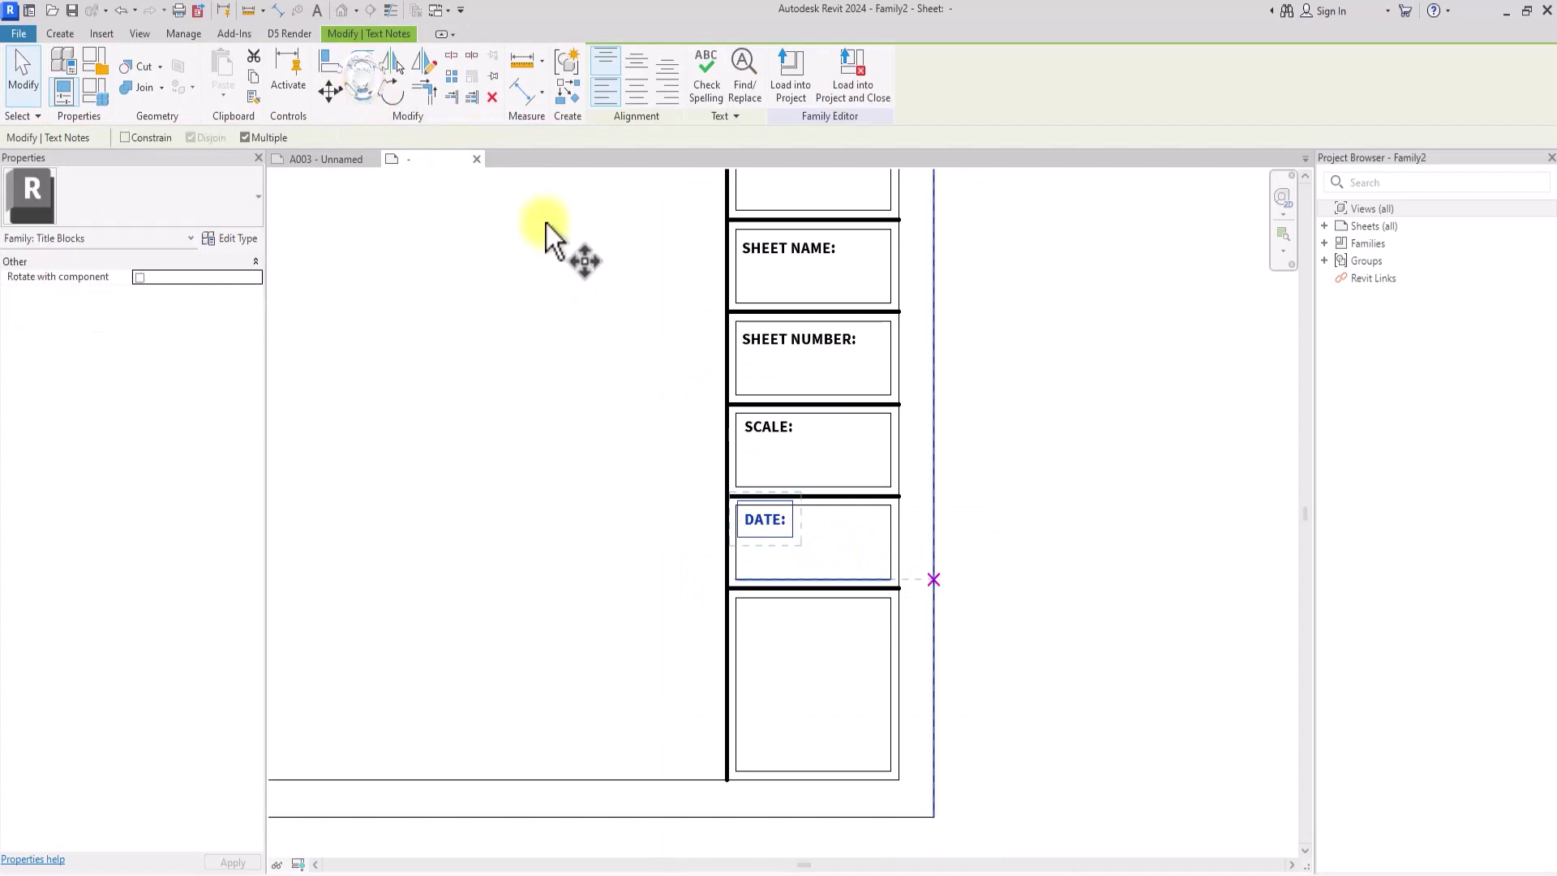
{"action": "scroll", "coordinate": [891, 495], "scroll_direction": "up", "scroll_amount": 2}
{"action": "left_click", "coordinate": [887, 492]}
{"action": "left_click", "coordinate": [882, 613]}
{"action": "key", "text": "Escape"}
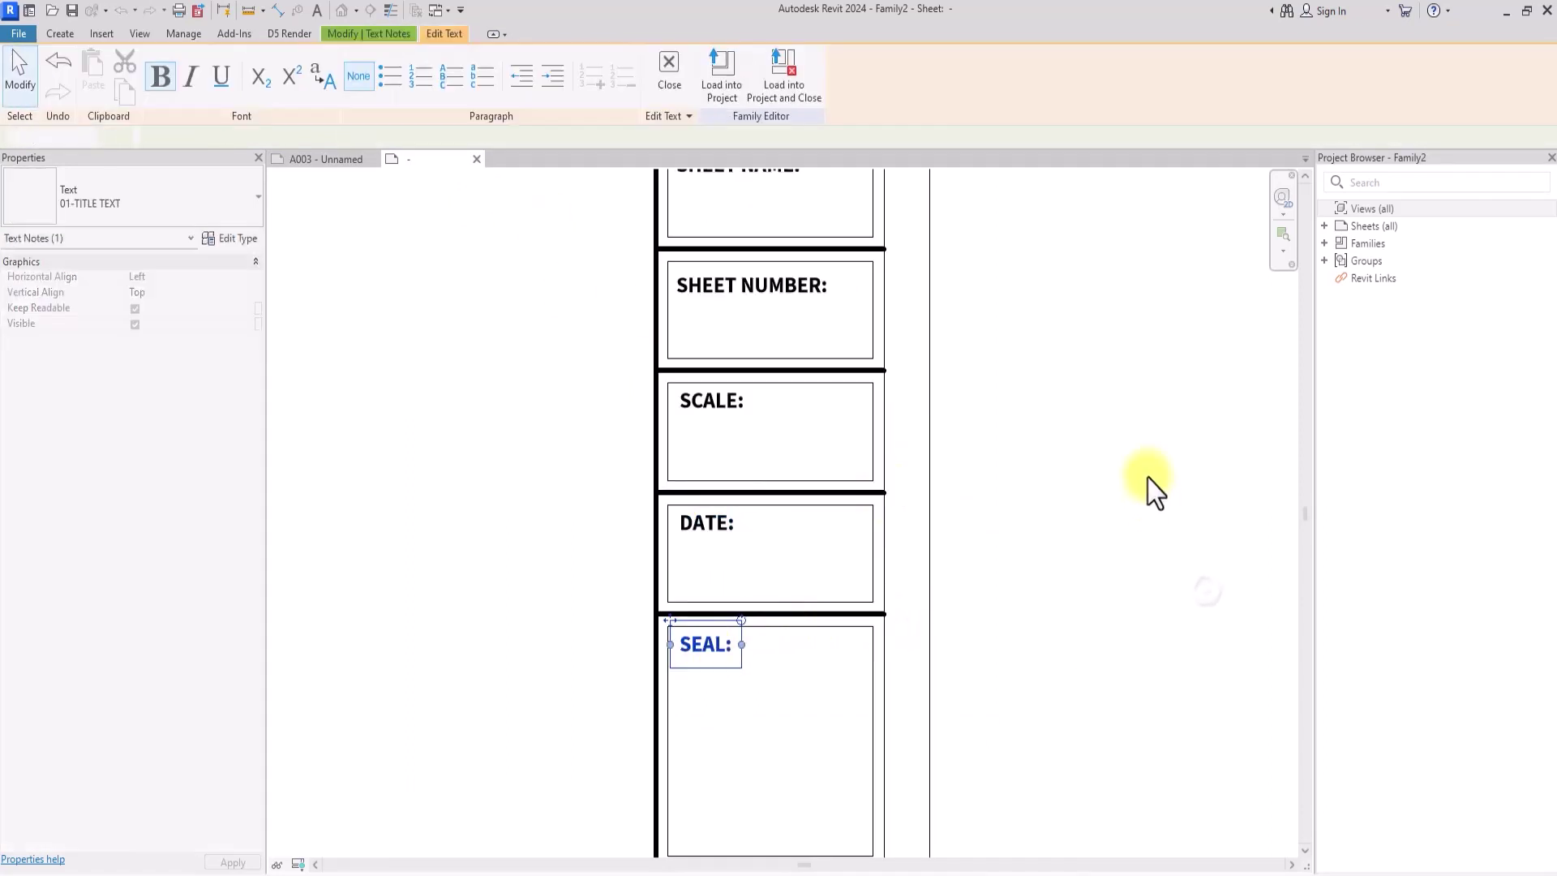
{"action": "left_click", "coordinate": [1154, 486]}
- Start a label and duplicate its 8mm type as "02-TEXT"
{"action": "scroll", "coordinate": [1111, 347], "scroll_direction": "down", "scroll_amount": 3}
{"action": "scroll", "coordinate": [918, 577], "scroll_direction": "up", "scroll_amount": 2}
{"action": "scroll", "coordinate": [912, 562], "scroll_direction": "up", "scroll_amount": 1}
{"action": "mouse_move", "coordinate": [912, 562]}
{"action": "middle_mouse_down"}
{"action": "mouse_move", "coordinate": [842, 430]}
{"action": "mouse_move", "coordinate": [870, 563]}
{"action": "middle_mouse_up"}
{"action": "left_click", "coordinate": [60, 33]}
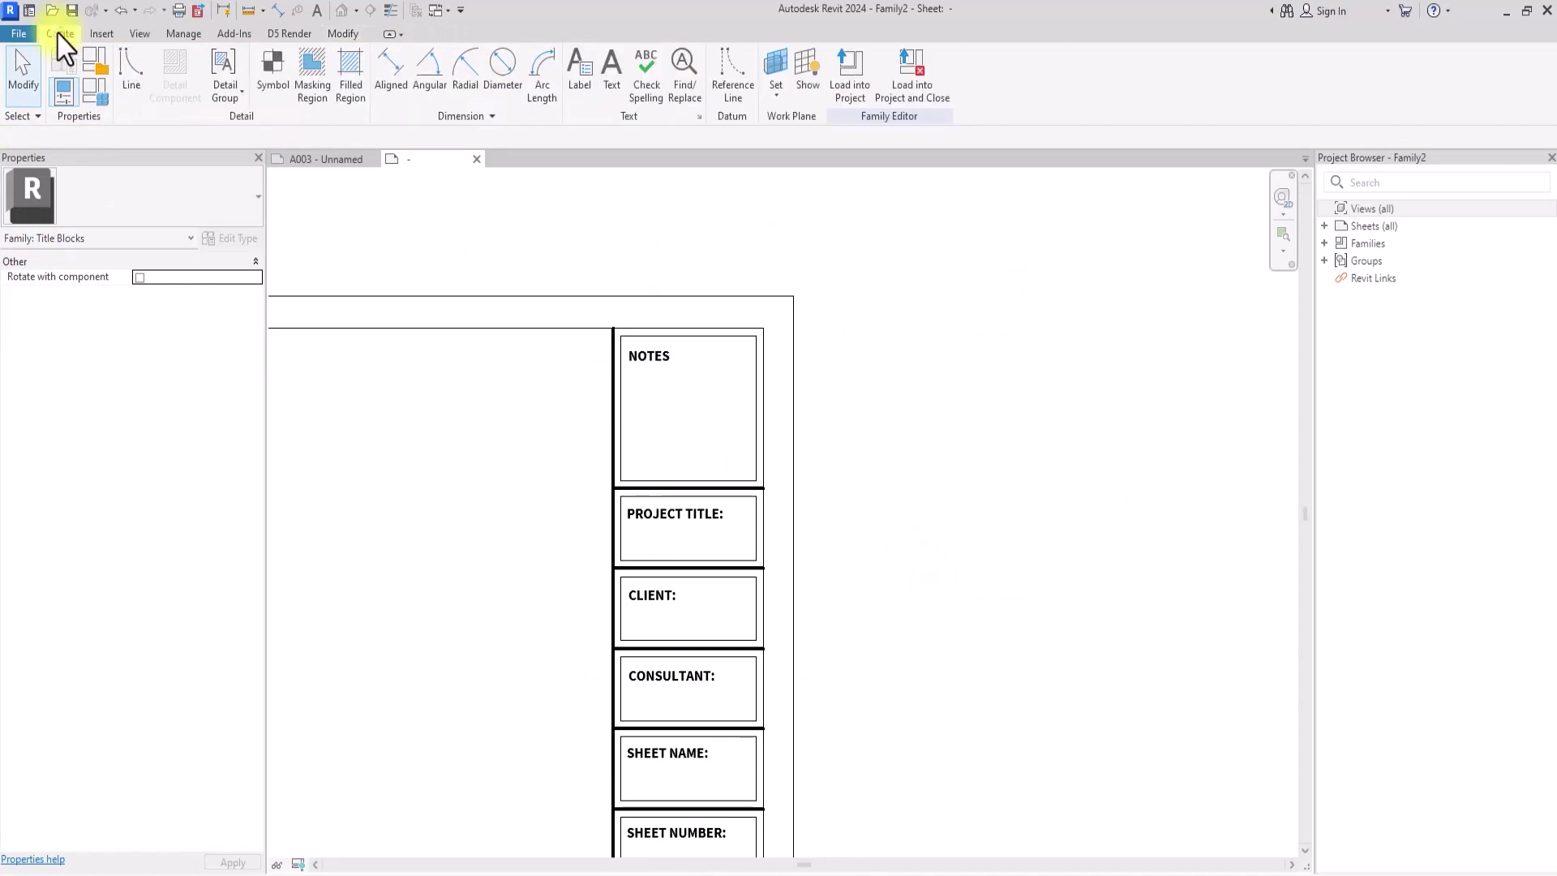
{"action": "left_click", "coordinate": [509, 122]}
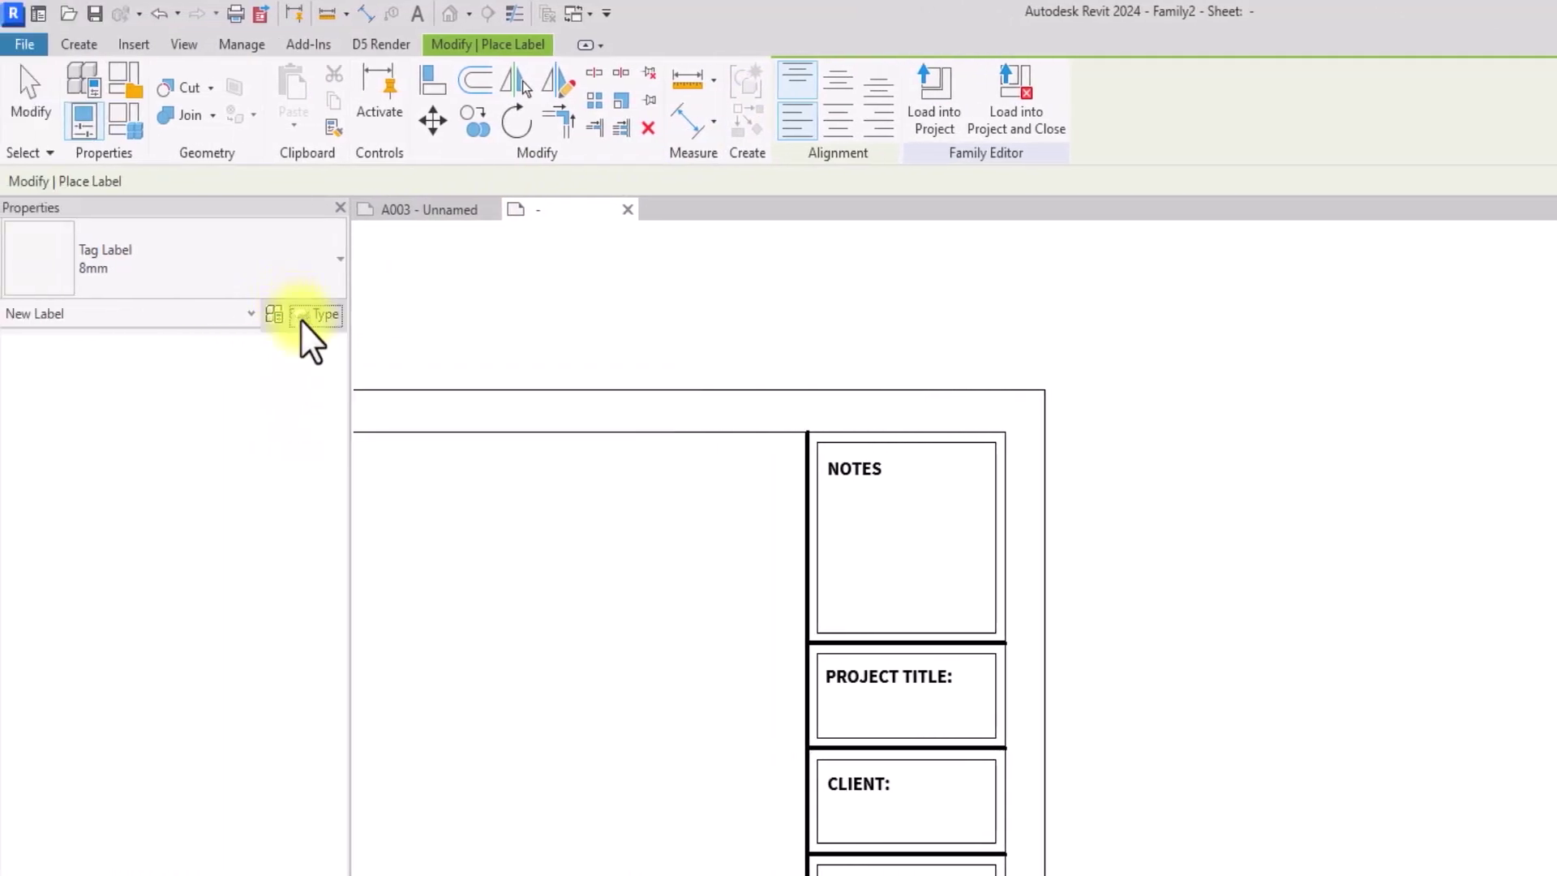
{"action": "left_click", "coordinate": [300, 316]}
{"action": "left_click", "coordinate": [1482, 410]}
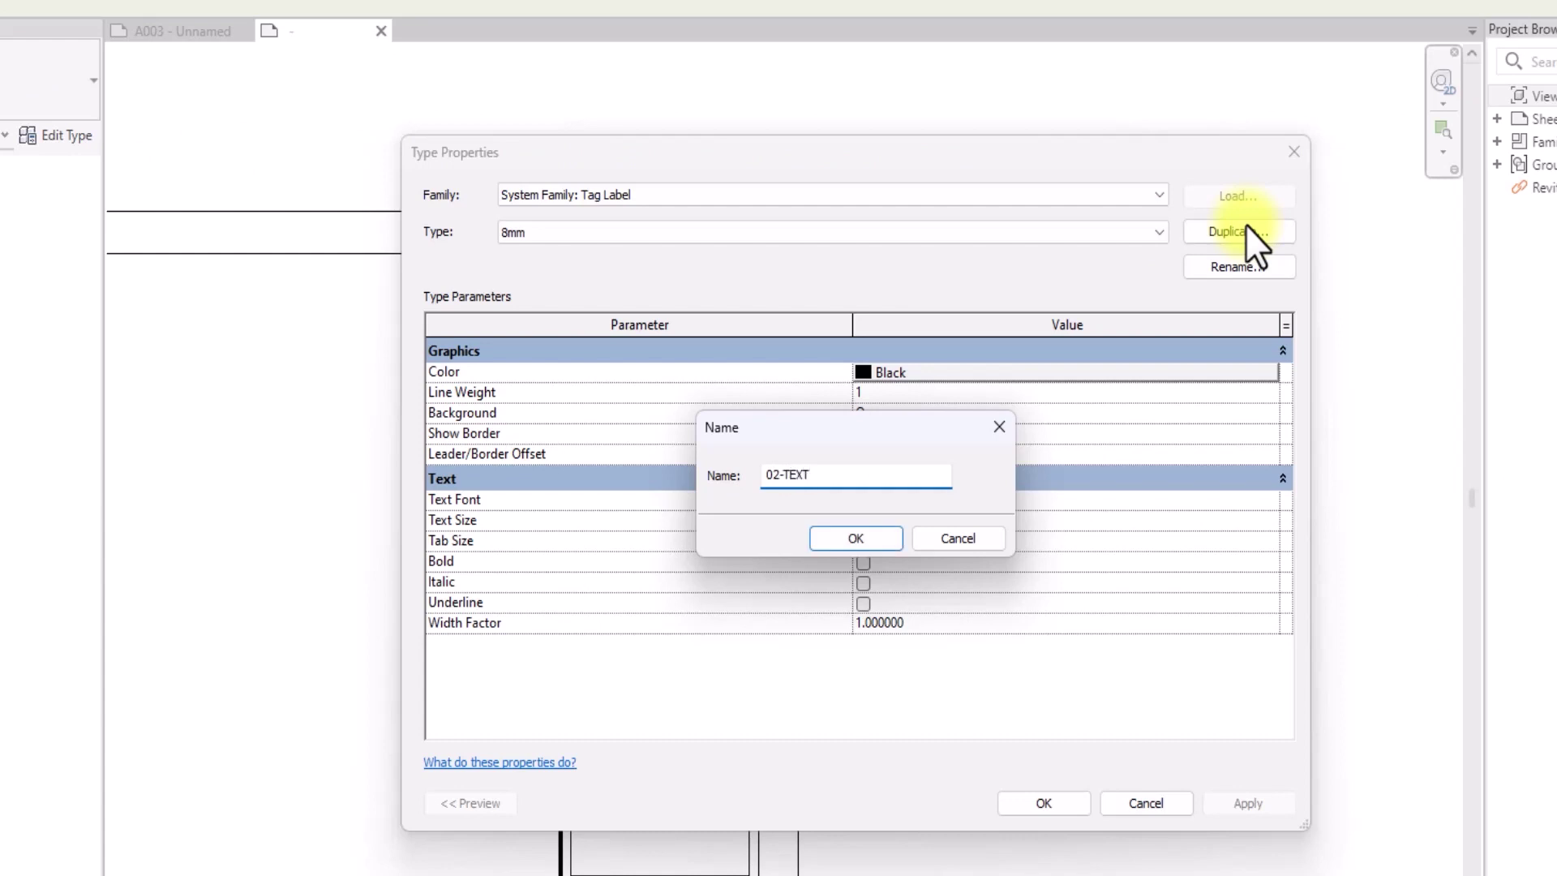
{"action": "left_click", "coordinate": [852, 539]}
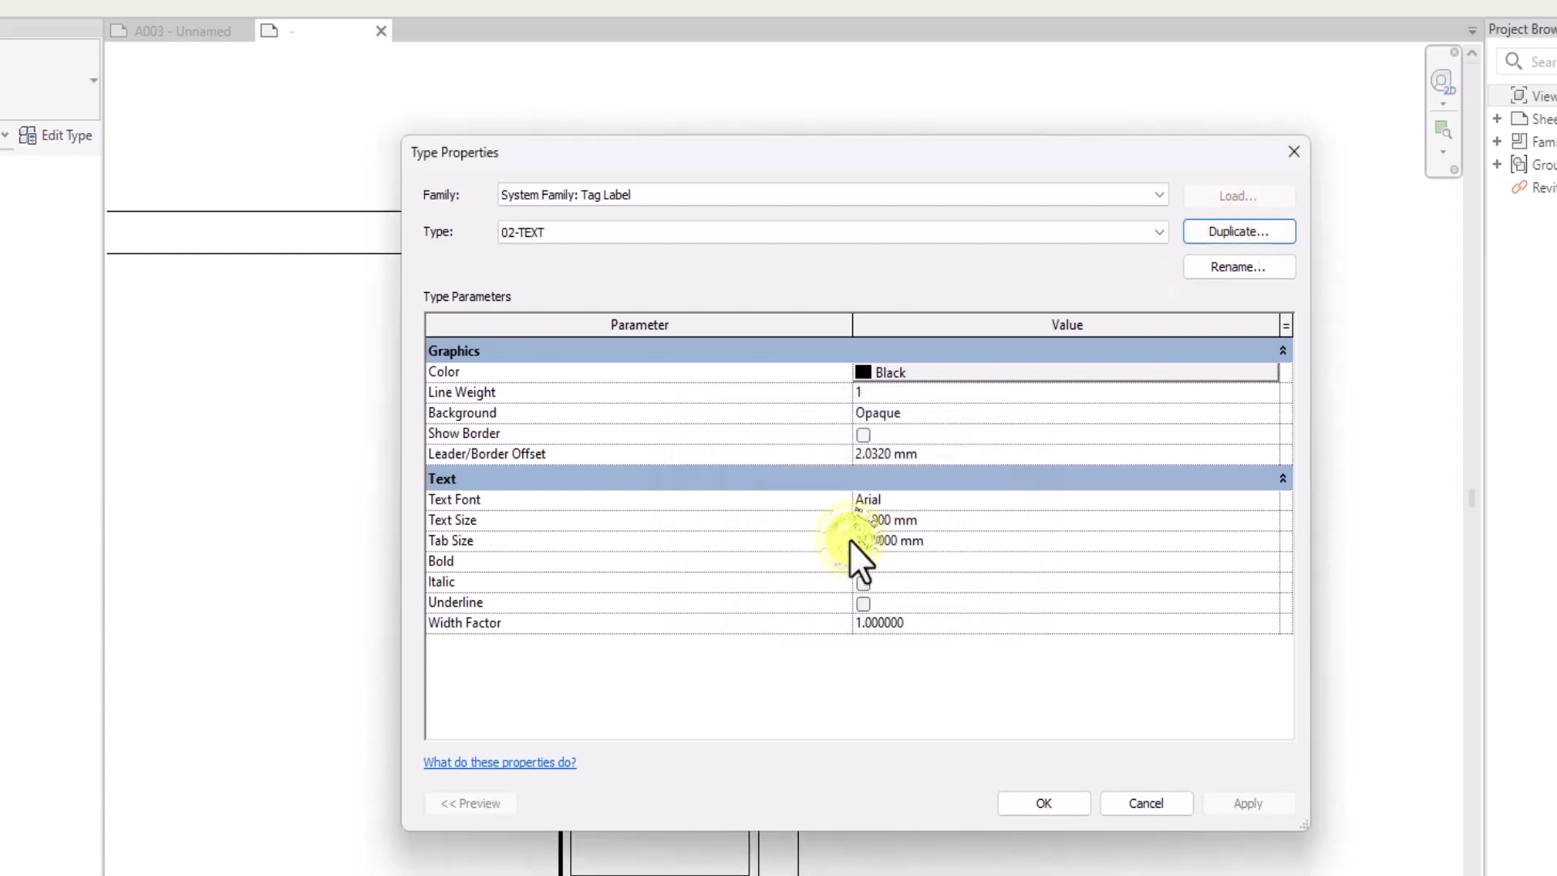
- Set the text font of the 02-TEXT label type to Source Sans Pro
{"action": "left_click", "coordinate": [921, 501]}
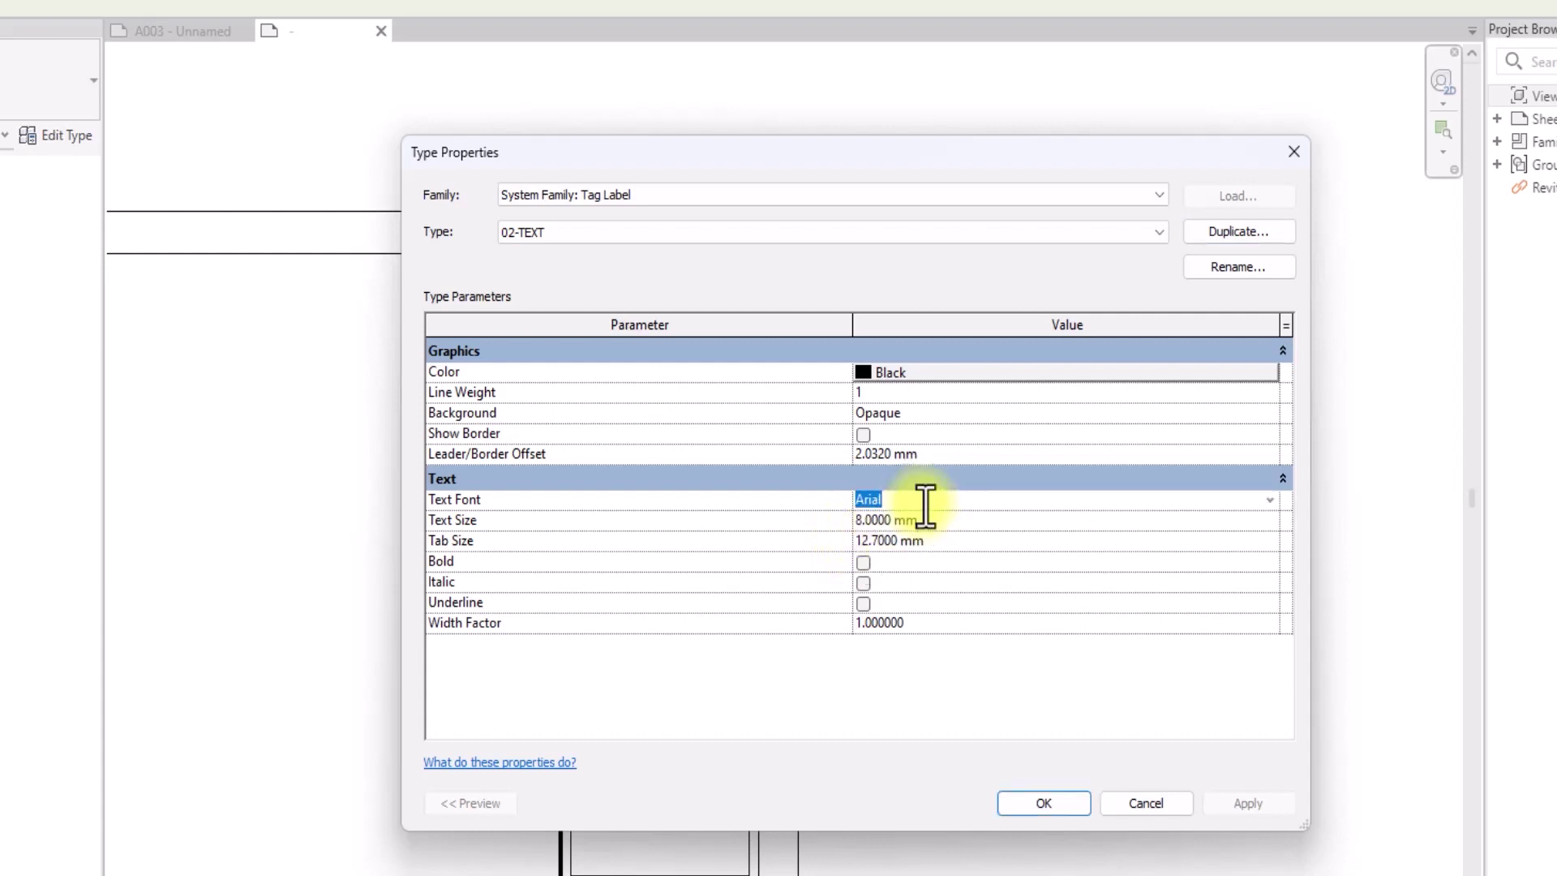
{"action": "type", "text": "Sour"}
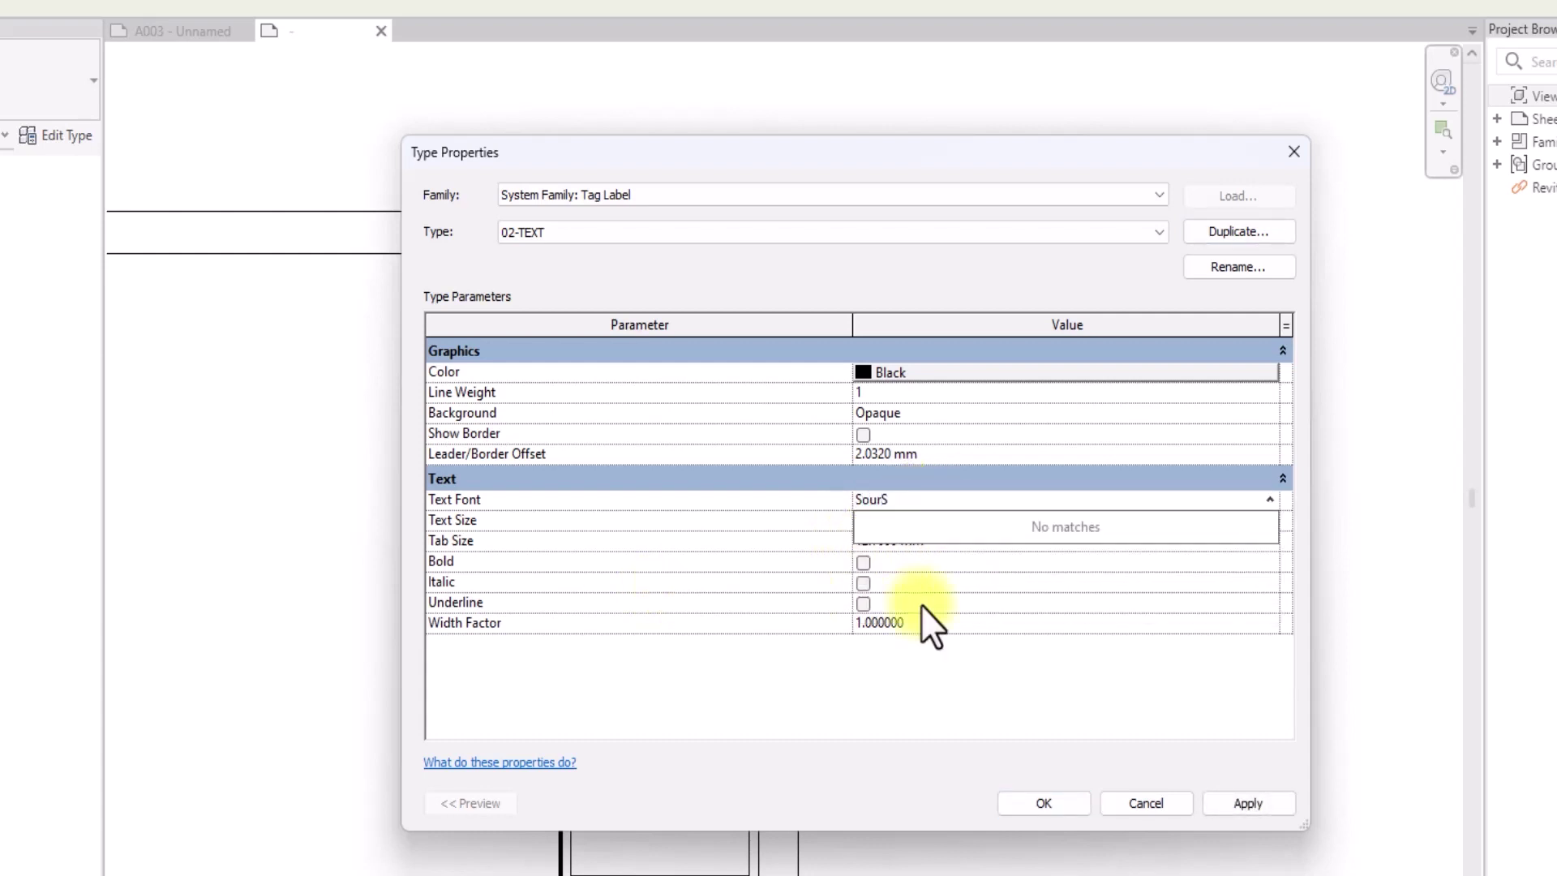
{"action": "left_click", "coordinate": [941, 518]}
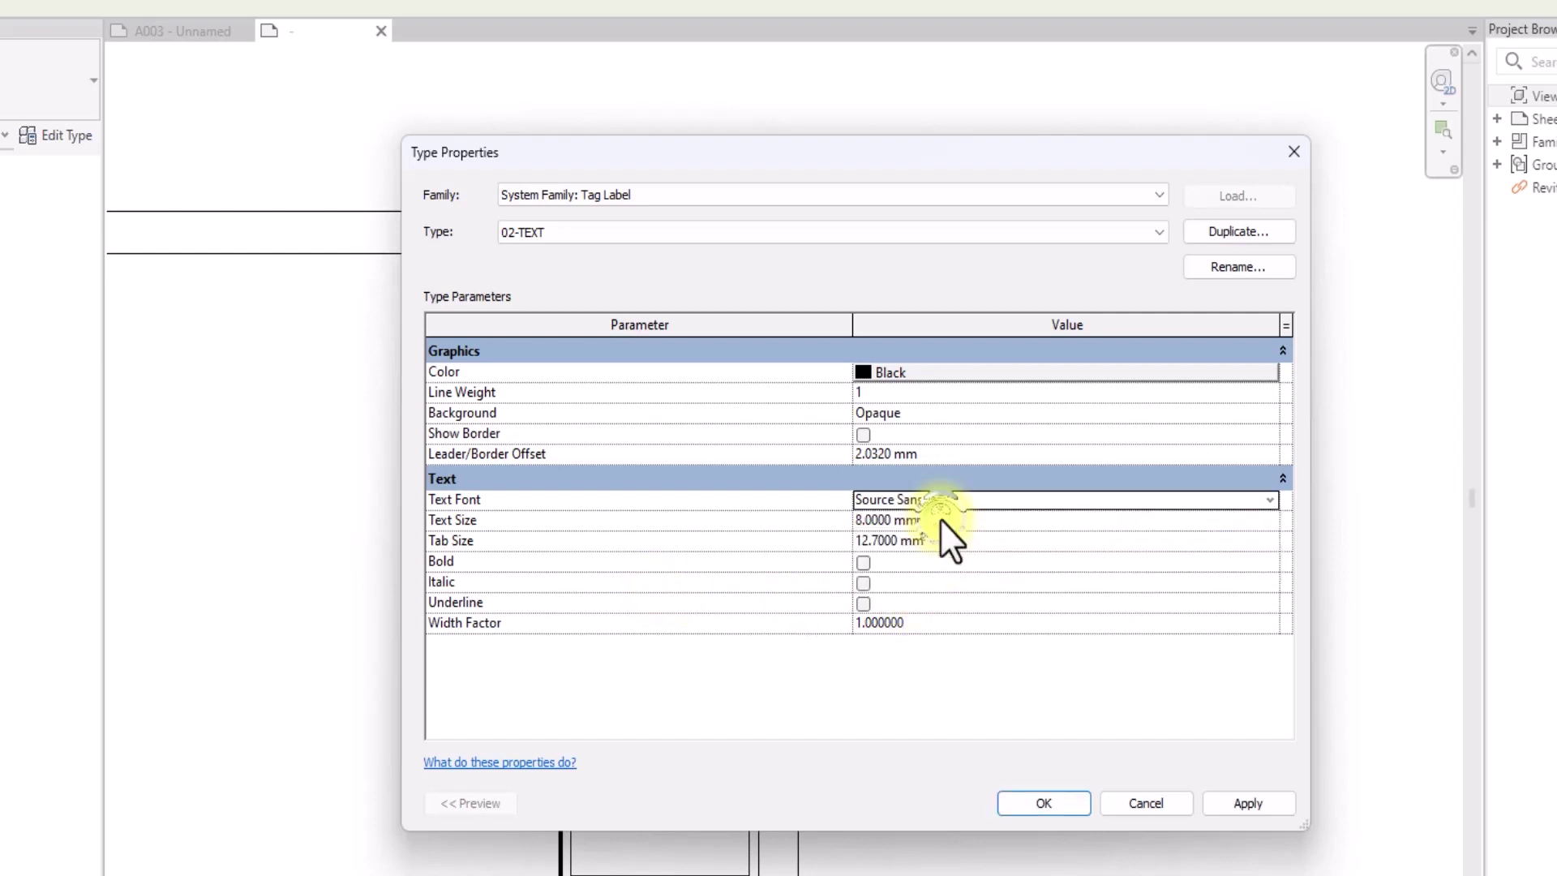
- Set the text size of the 02-TEXT label type to 2 mm and accept the type properties
{"action": "left_click", "coordinate": [940, 520]}
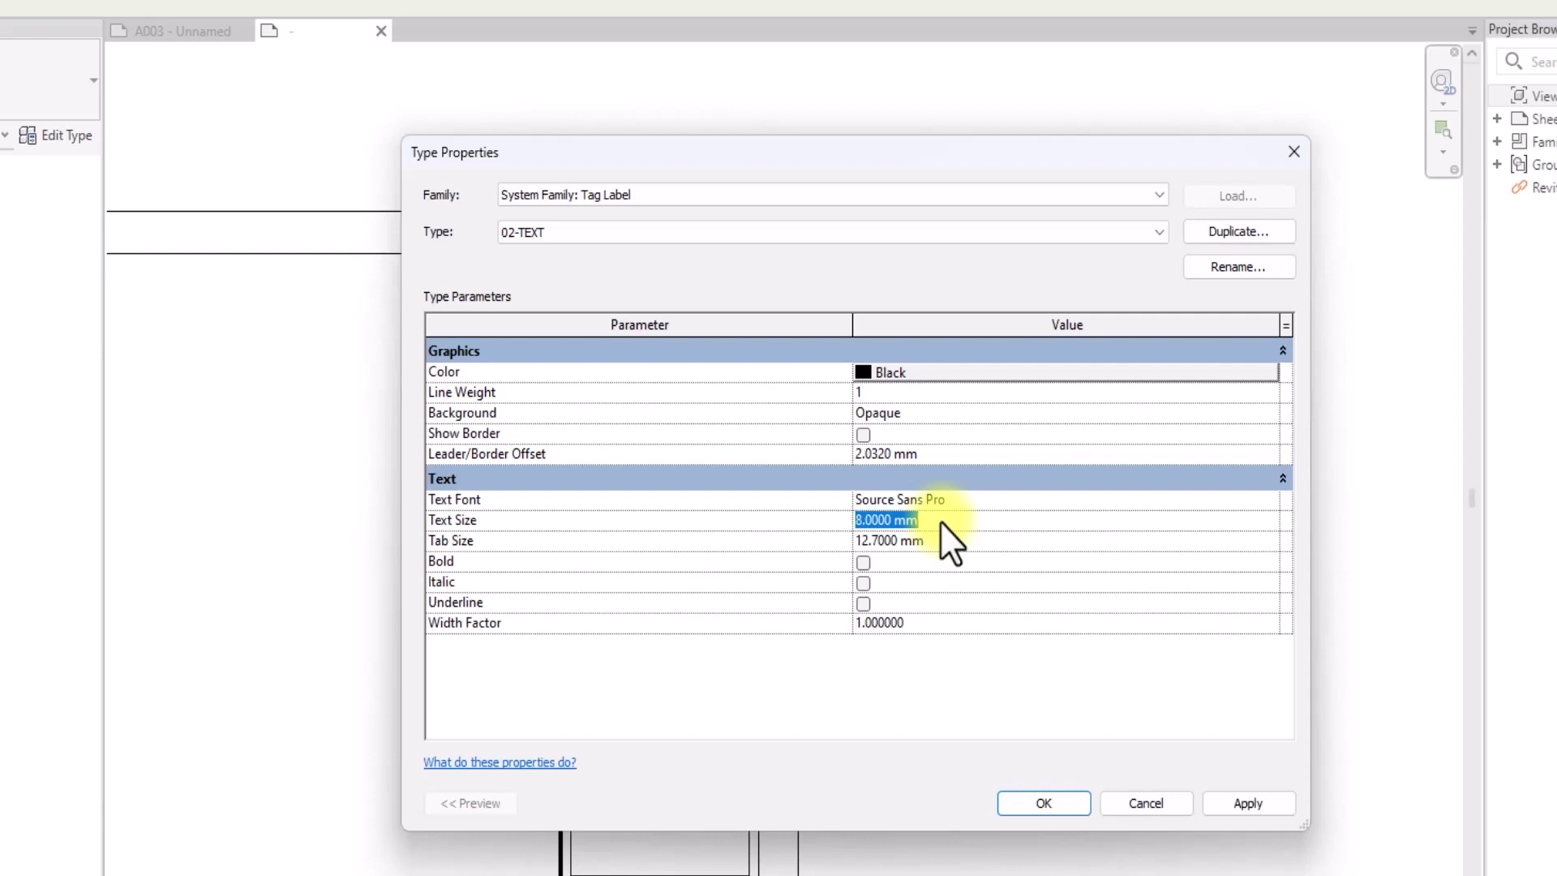
{"action": "type", "text": "2"}
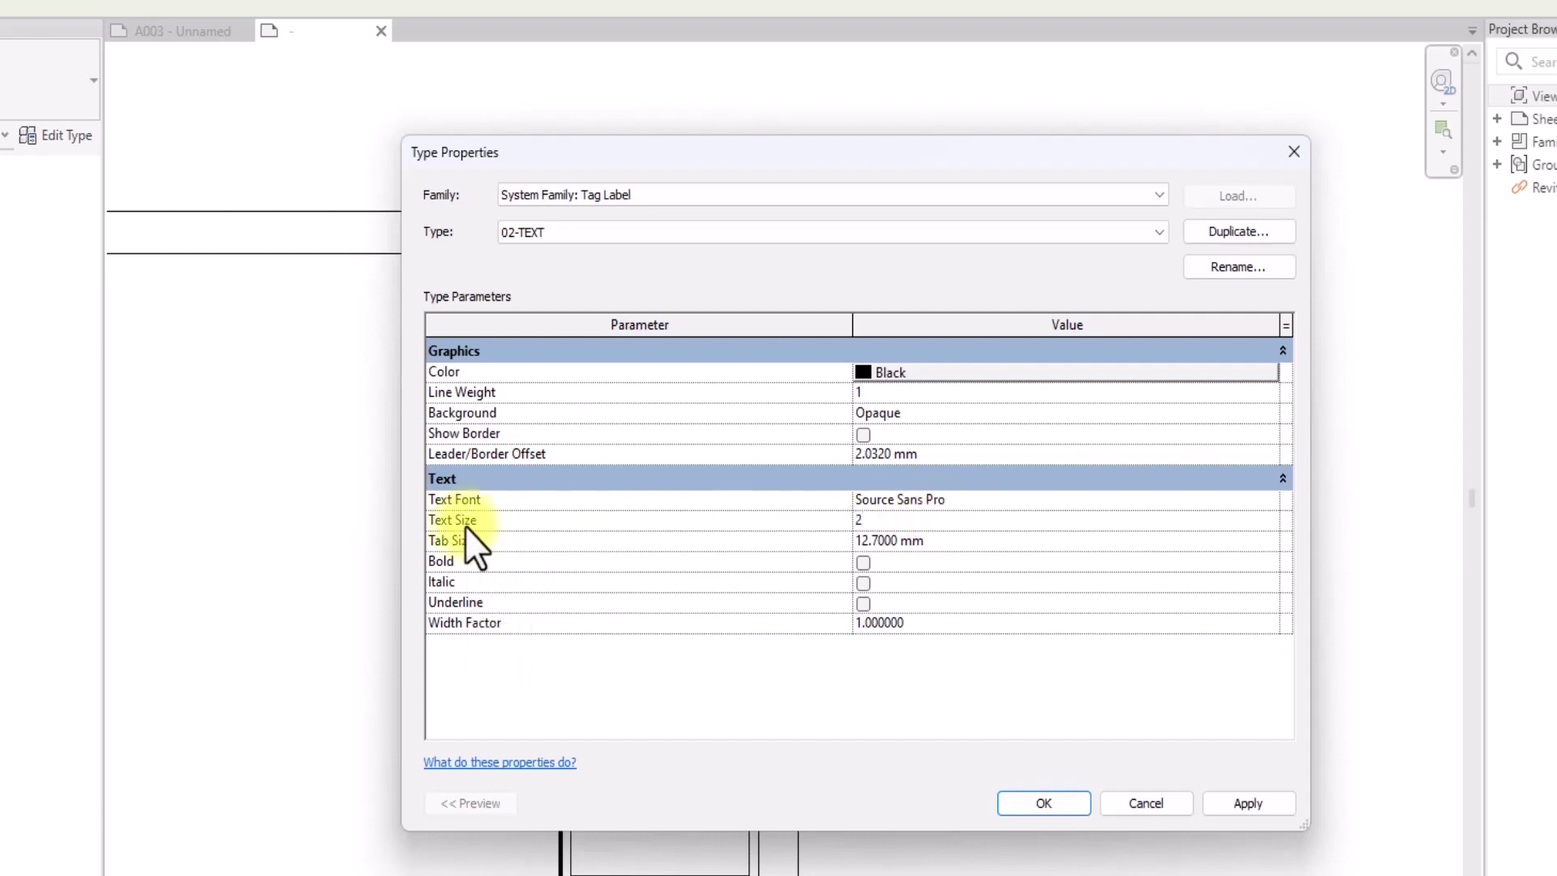
{"action": "left_click", "coordinate": [1043, 803]}
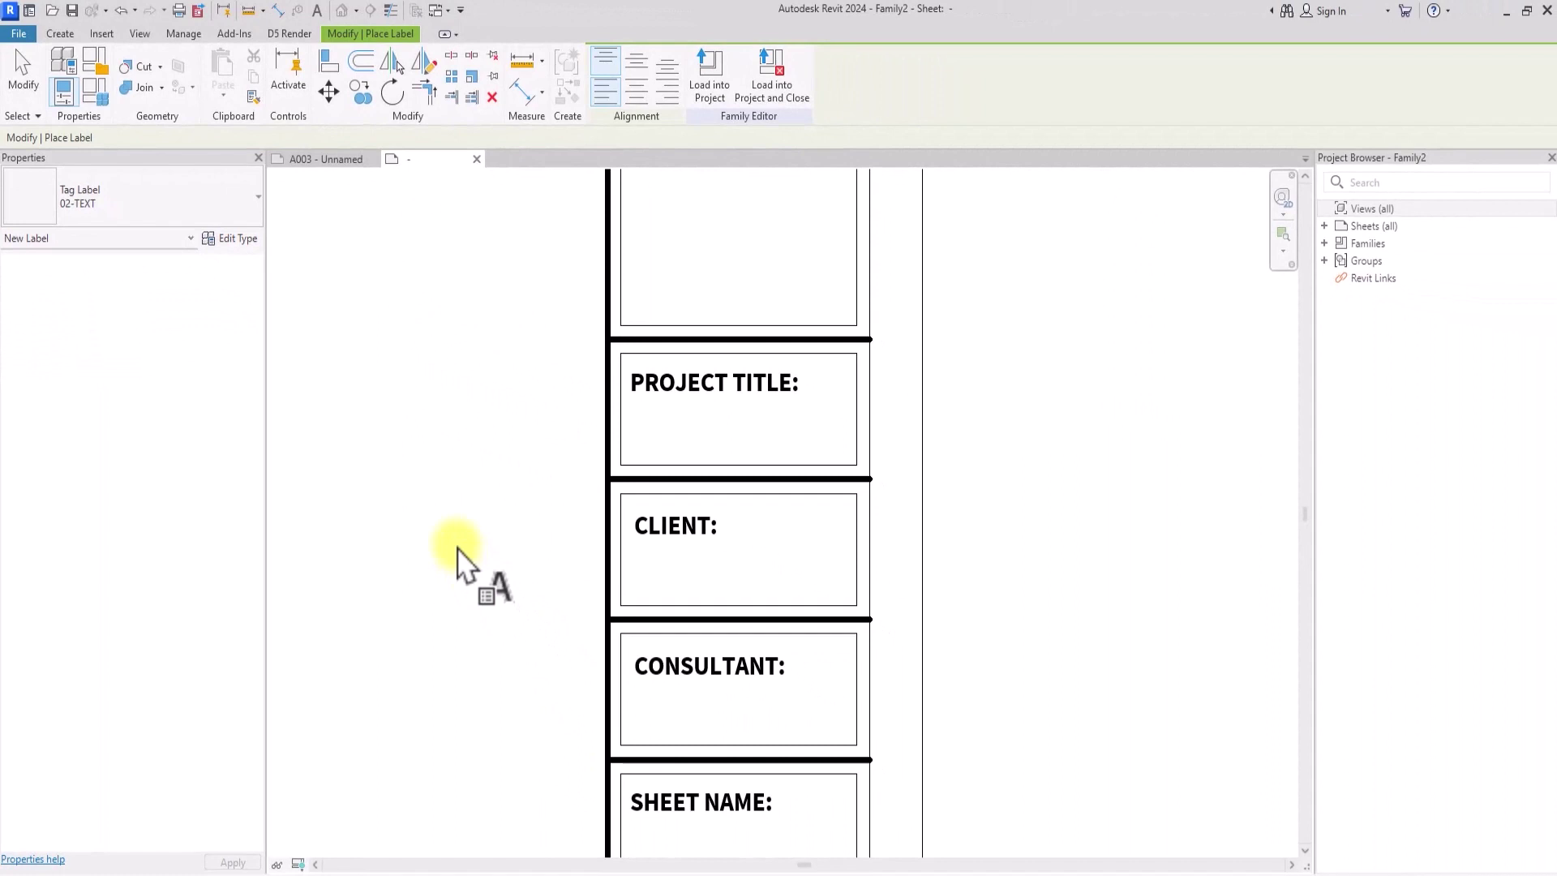
- Place a label with the Project Name parameter below the PROJECT TITLE heading in its cell
{"action": "left_click", "coordinate": [653, 436]}
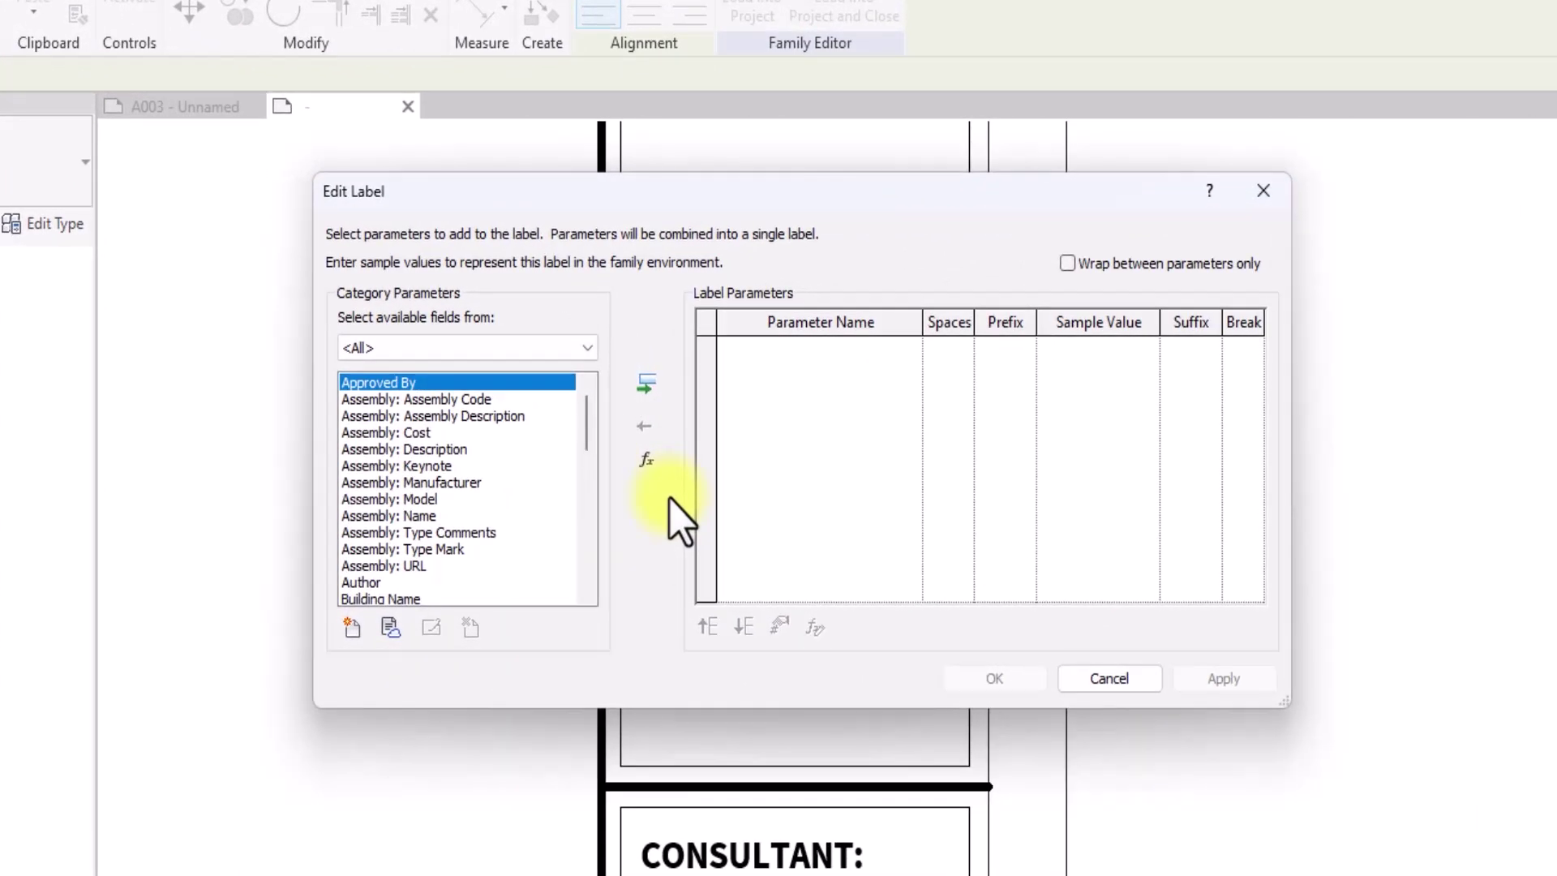
{"action": "scroll", "coordinate": [680, 519], "scroll_direction": "down", "scroll_amount": 6}
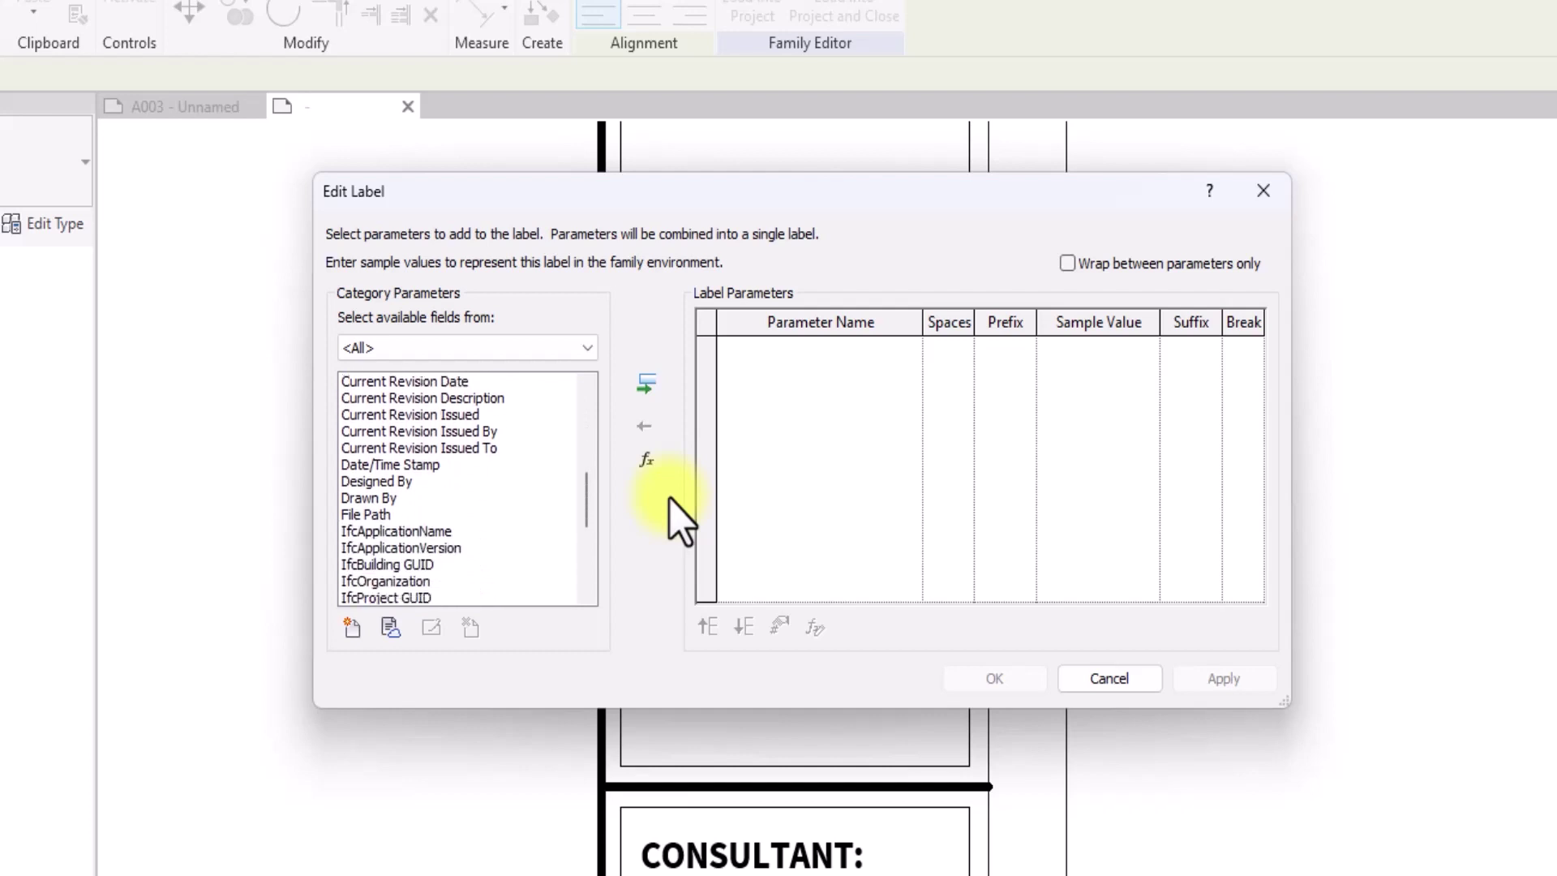
{"action": "scroll", "coordinate": [680, 519], "scroll_direction": "down", "scroll_amount": 2}
{"action": "scroll", "coordinate": [671, 499], "scroll_direction": "down", "scroll_amount": 3}
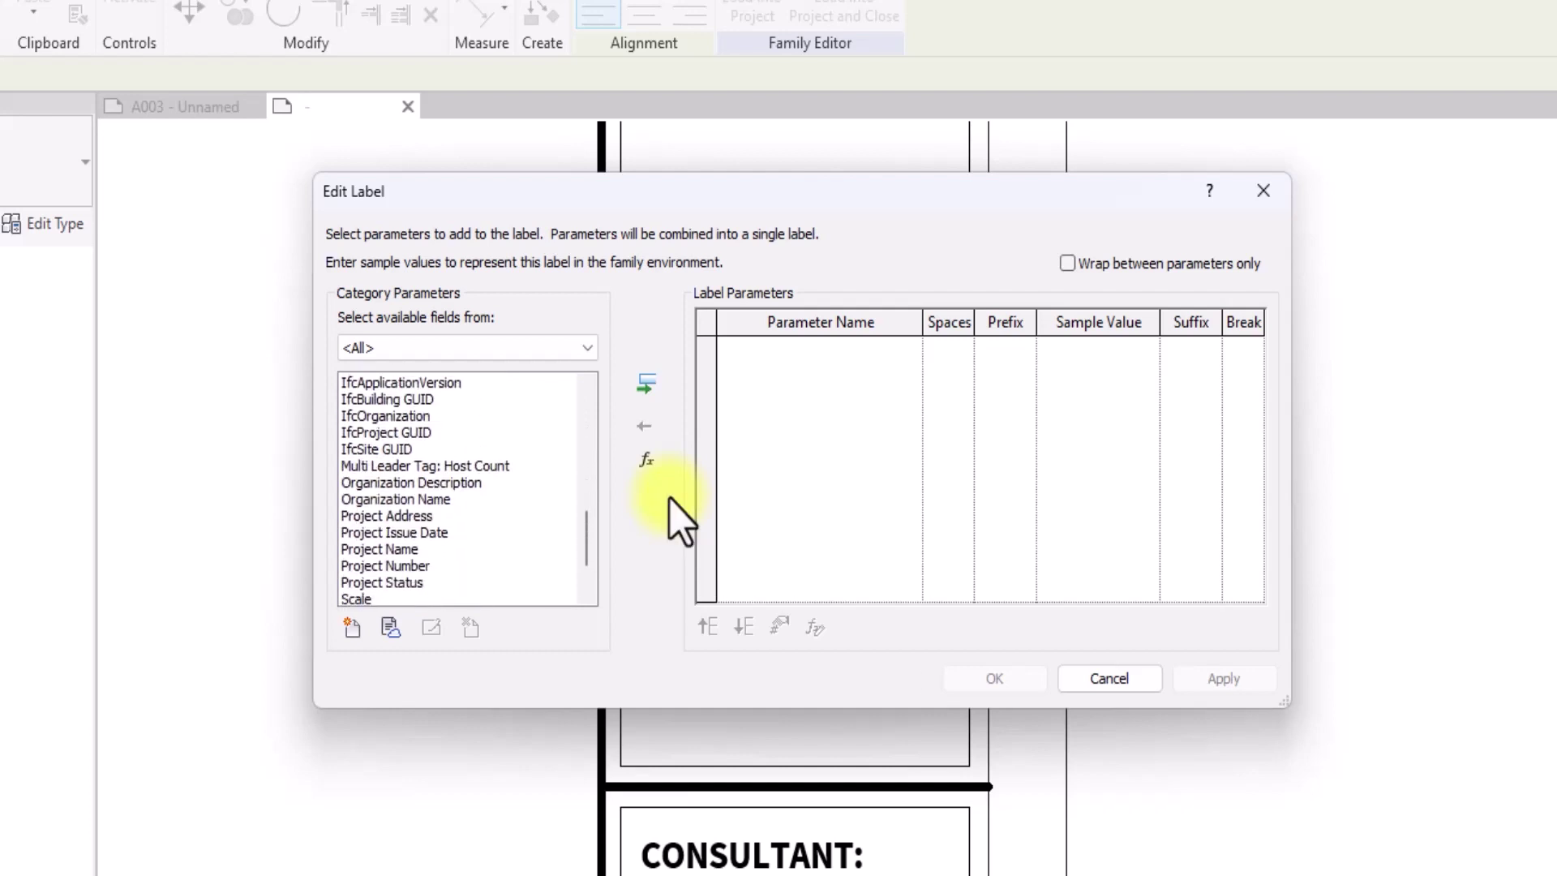
{"action": "scroll", "coordinate": [680, 519], "scroll_direction": "up", "scroll_amount": 1}
{"action": "left_click", "coordinate": [375, 551]}
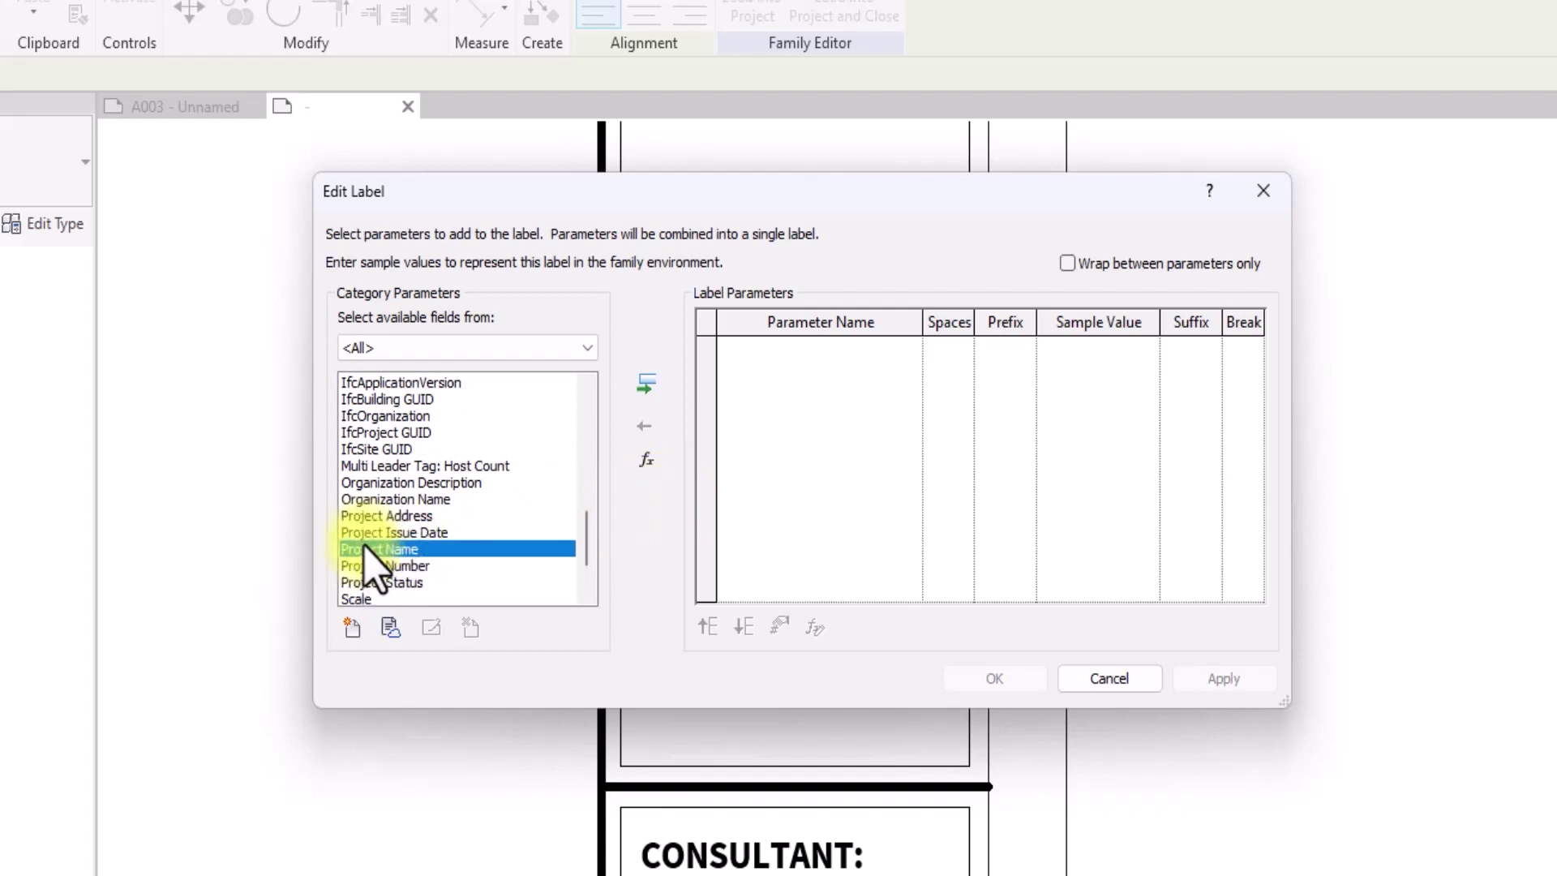
{"action": "left_click", "coordinate": [646, 389]}
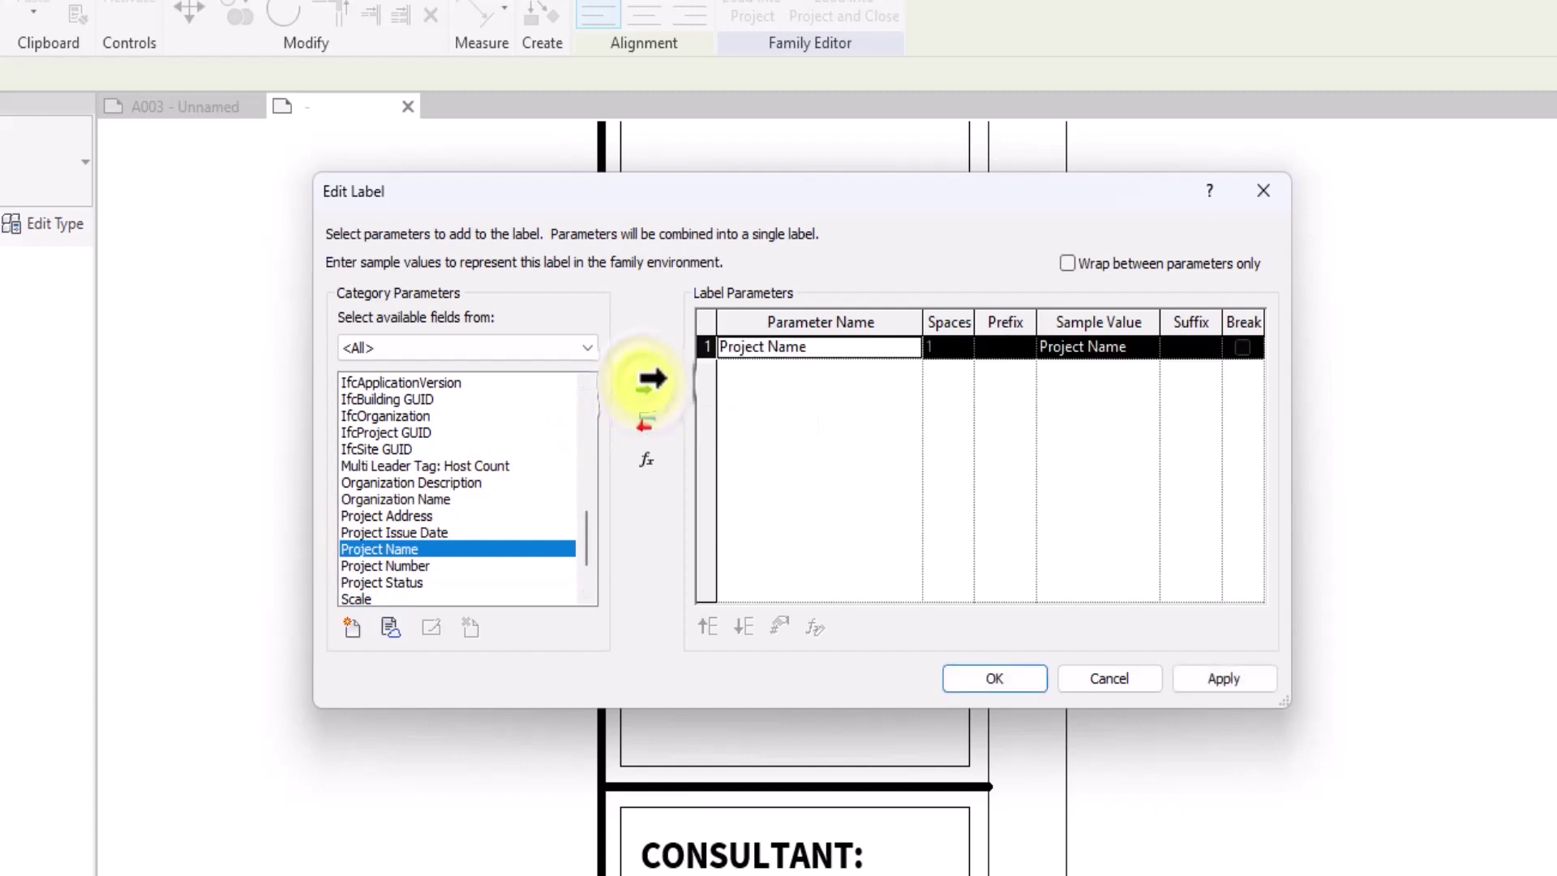
{"action": "left_click", "coordinate": [991, 681]}
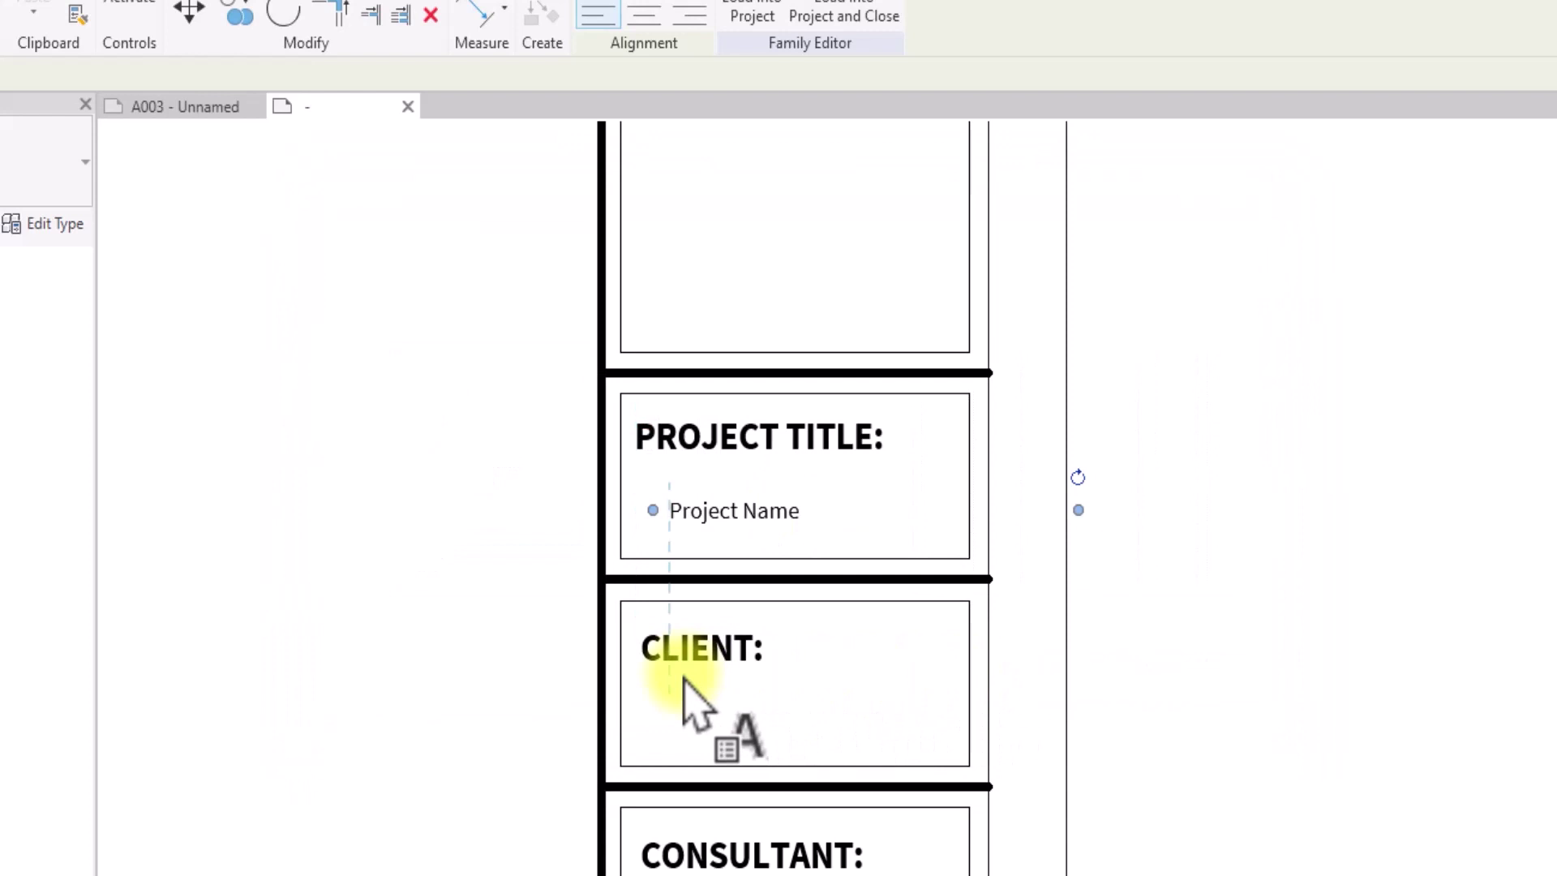
- Place a label with the Client Name parameter below the CLIENT heading in its cell
{"action": "left_click", "coordinate": [651, 715]}
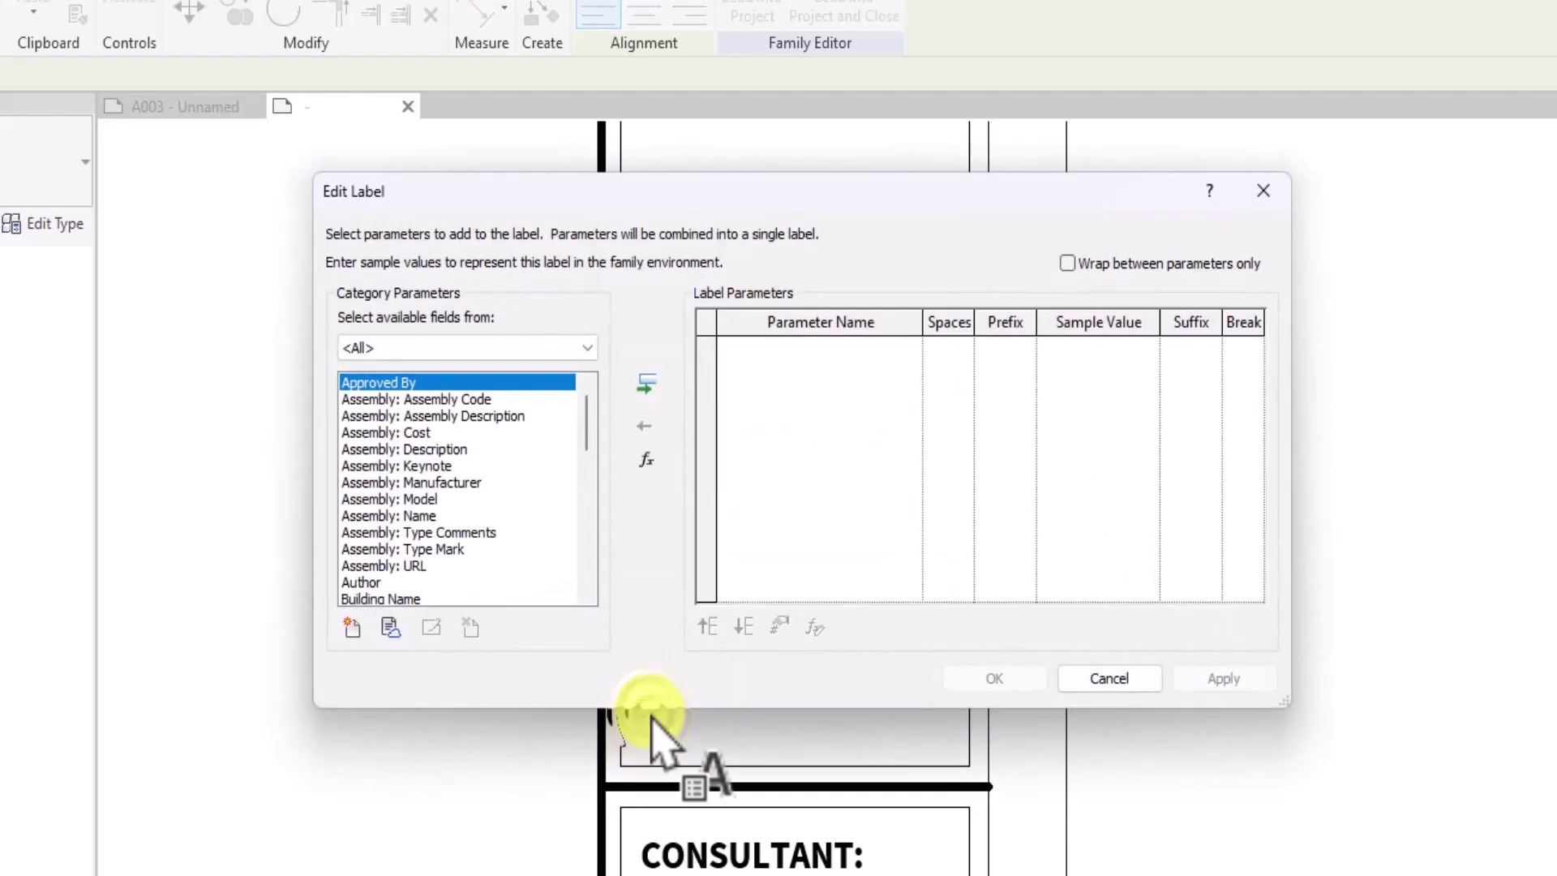
{"action": "left_click_drag", "start_coordinate": [859, 195], "coordinate": [1070, 213]}
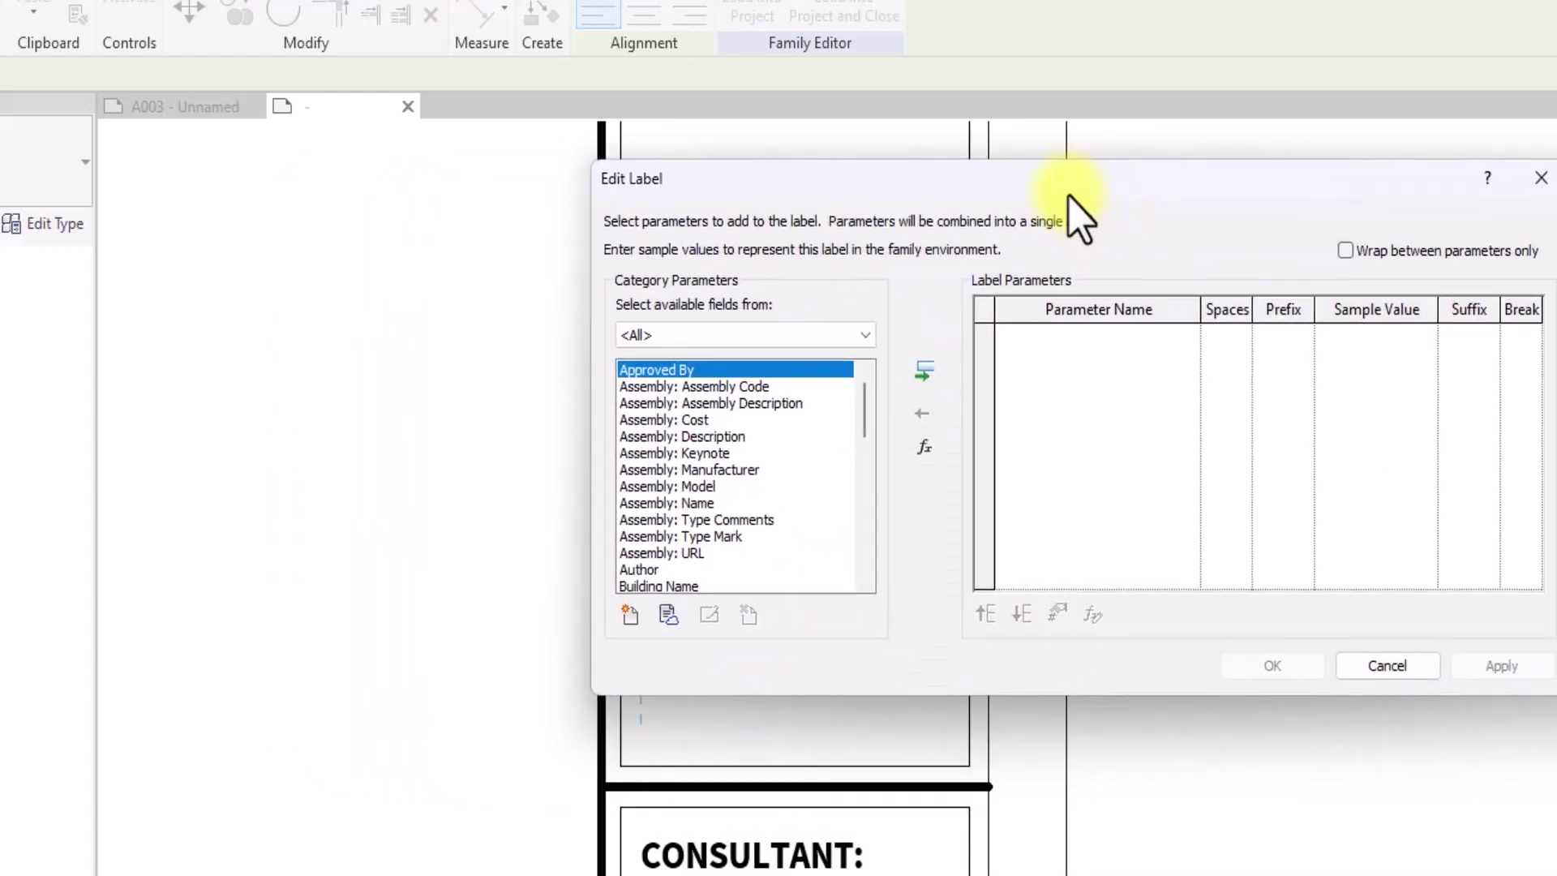
{"action": "scroll", "coordinate": [689, 434], "scroll_direction": "down", "scroll_amount": 5}
{"action": "scroll", "coordinate": [624, 474], "scroll_direction": "up", "scroll_amount": 1}
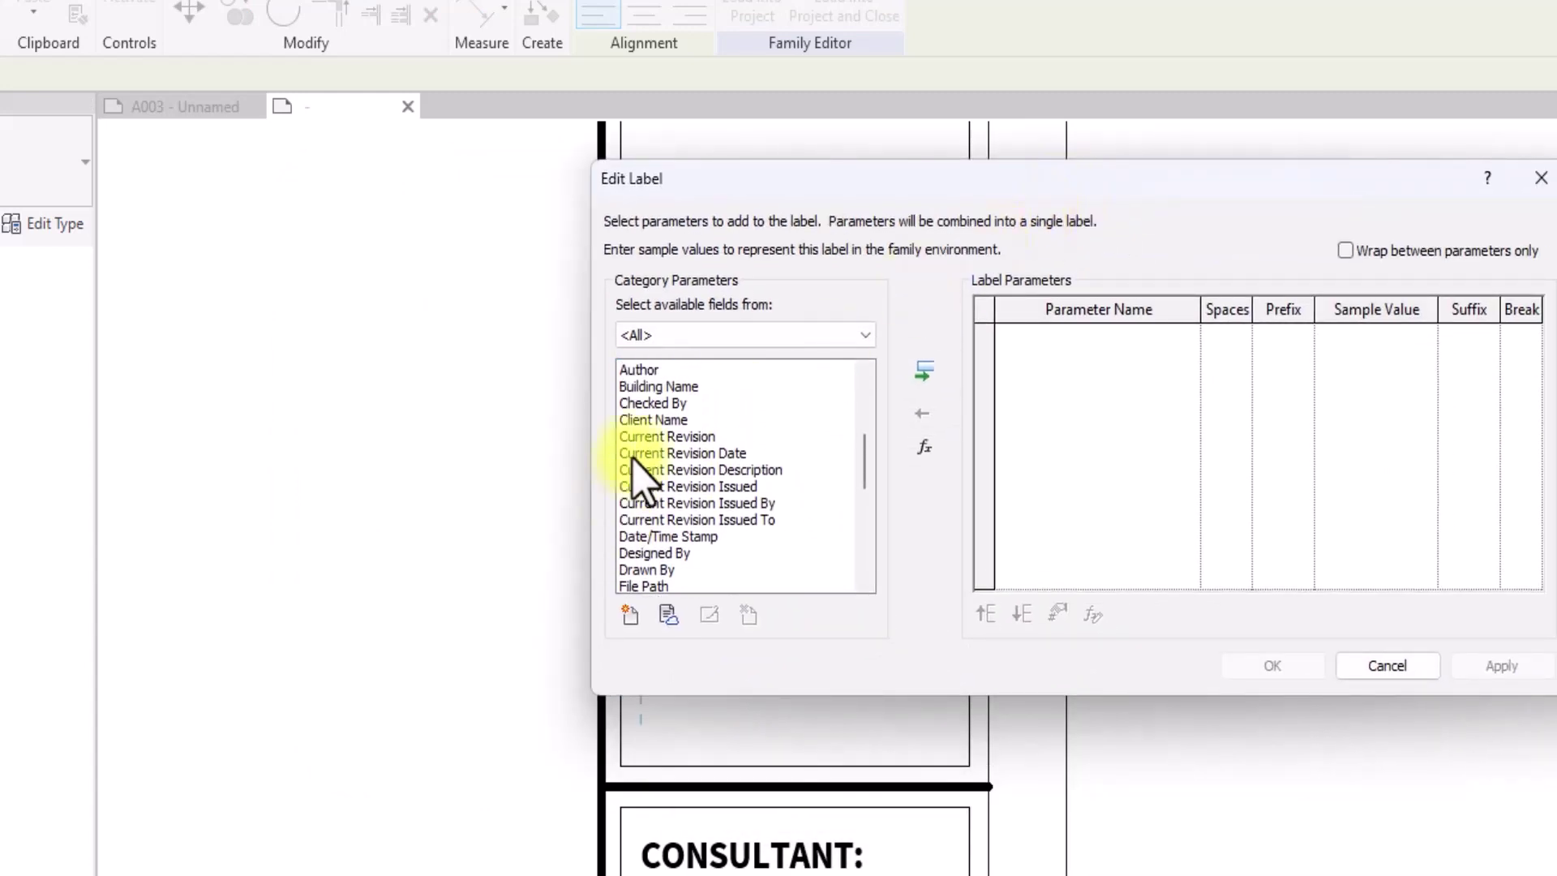
{"action": "left_click", "coordinate": [644, 419]}
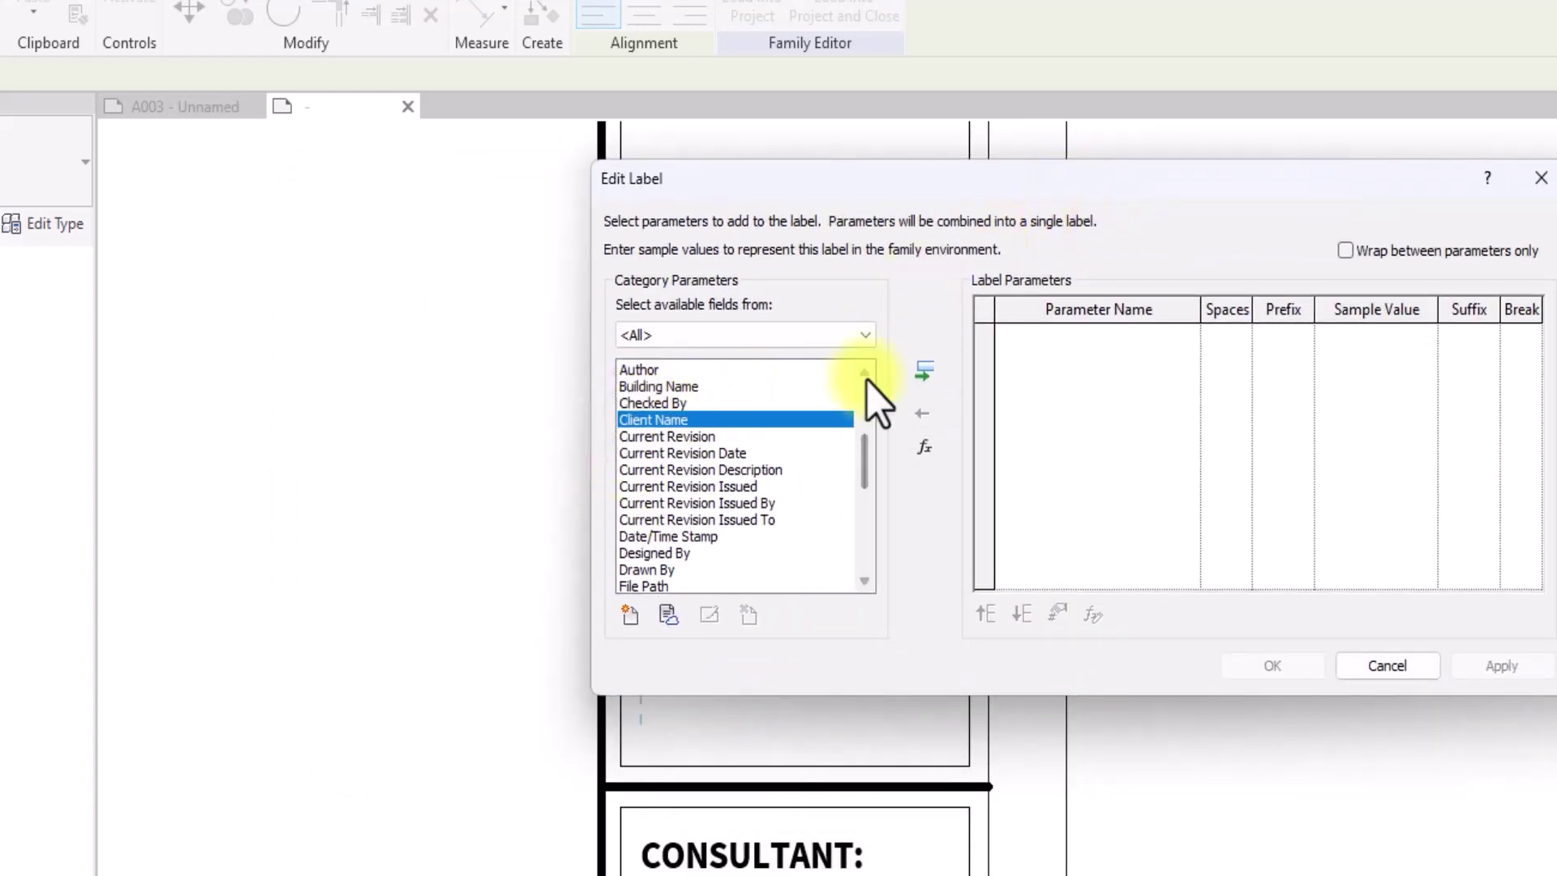
{"action": "left_click", "coordinate": [925, 371]}
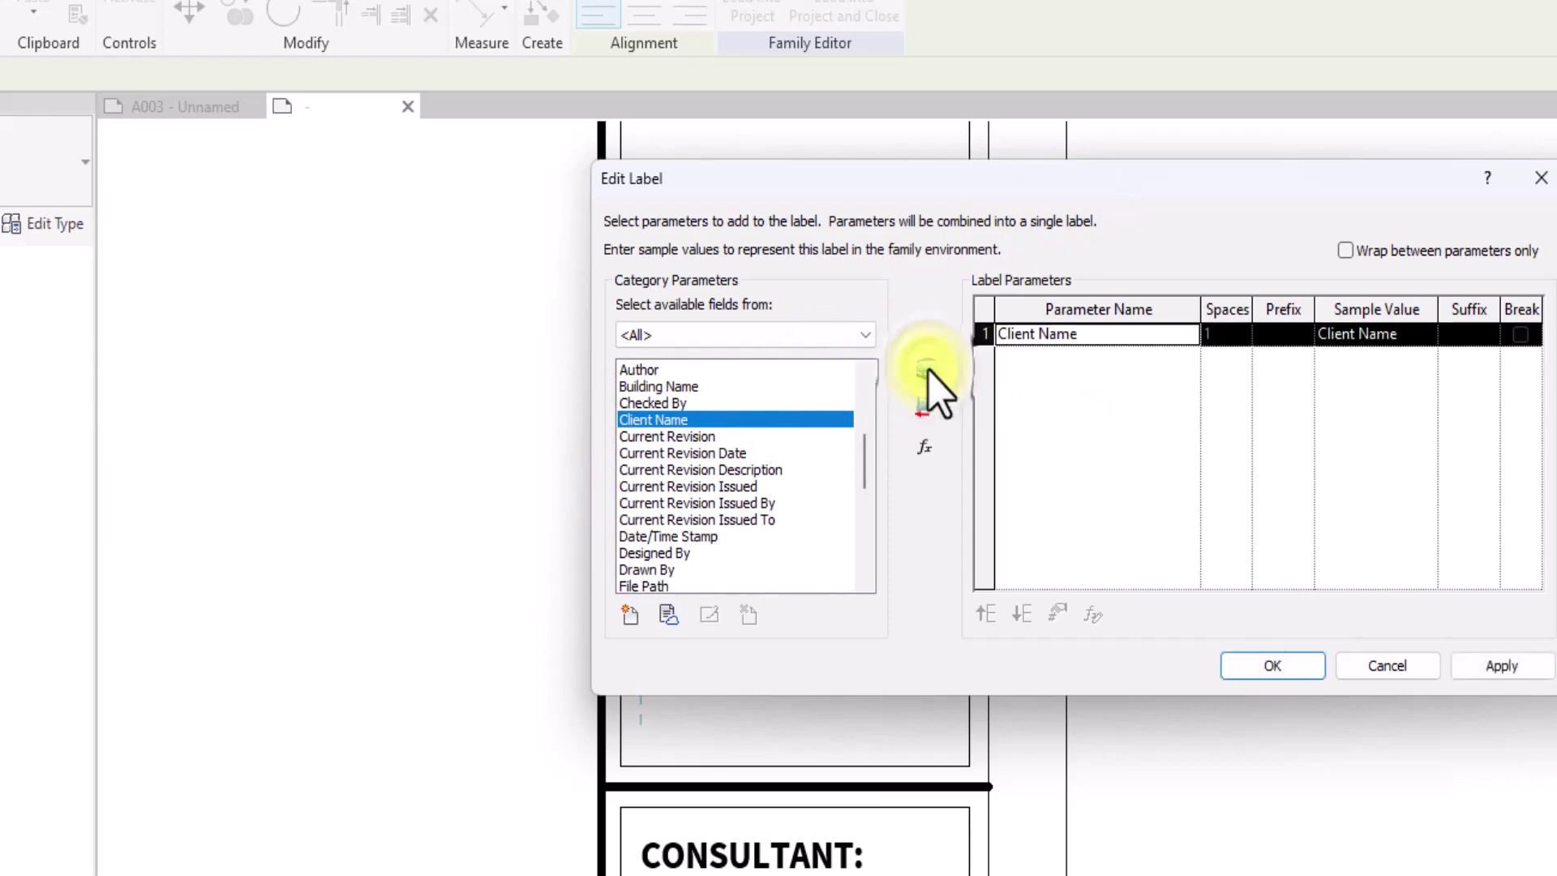
{"action": "left_click", "coordinate": [1265, 667]}
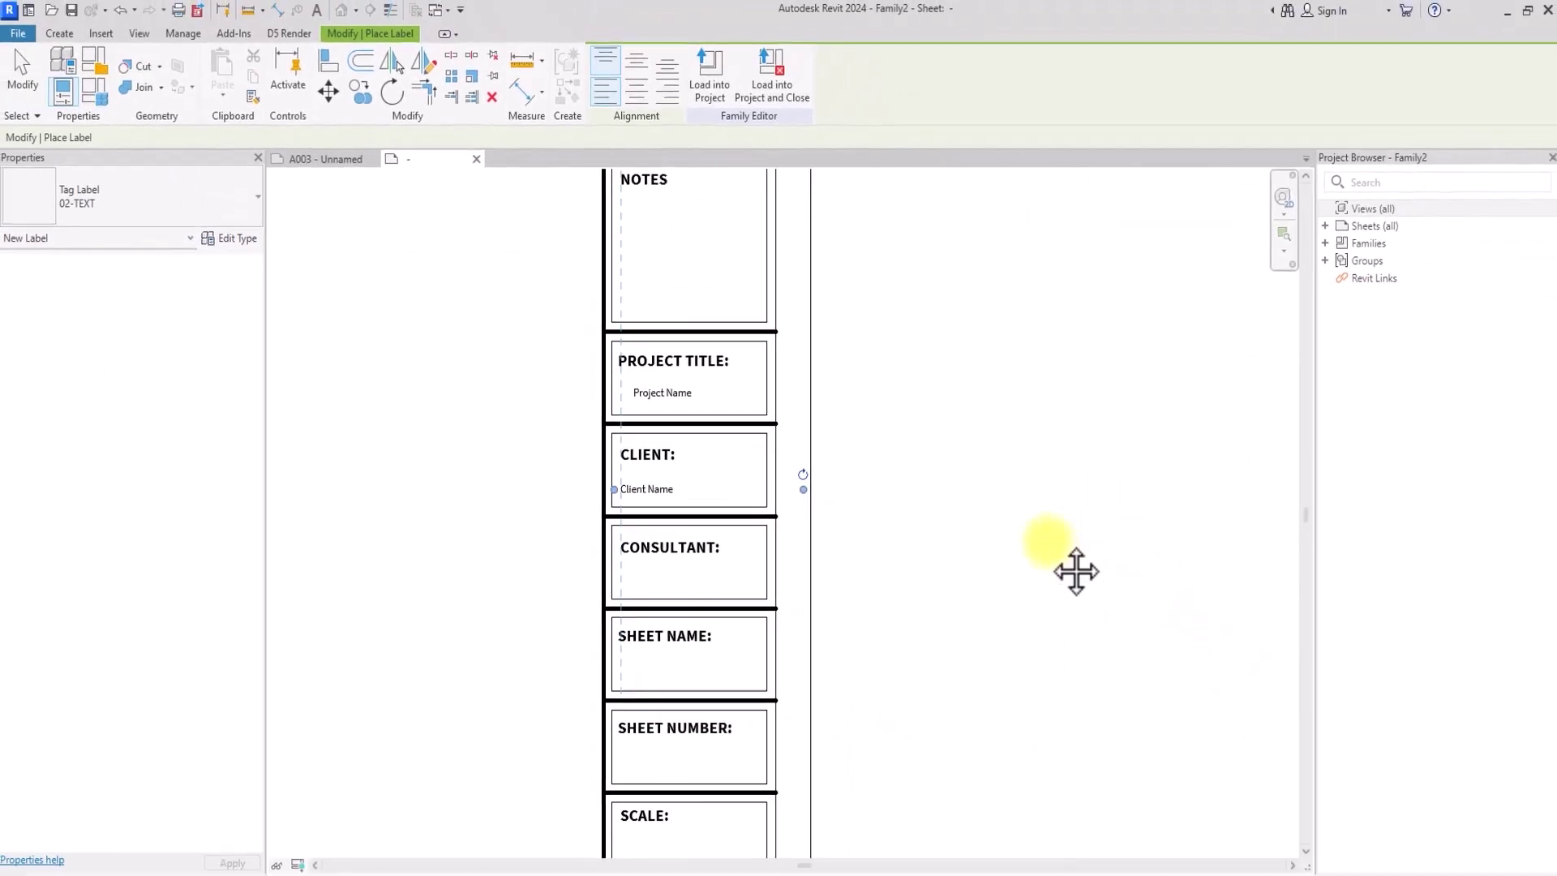
- Place a label with the Designed By parameter at the lower edge of the CONSULTANT cell
{"action": "scroll", "coordinate": [1050, 560], "scroll_direction": "up", "scroll_amount": 5}
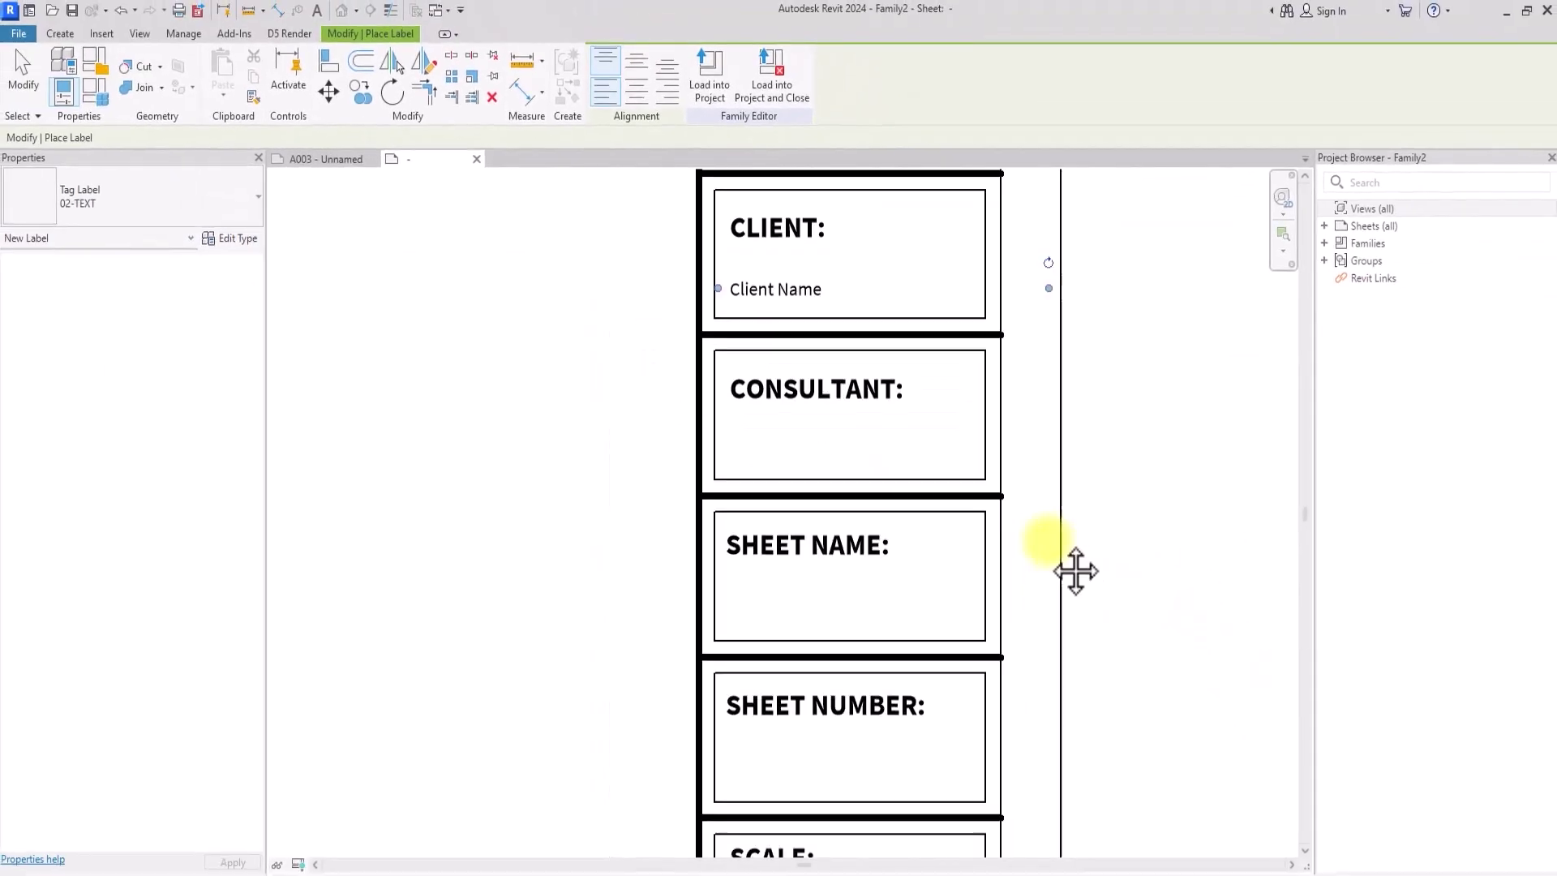
{"action": "left_click", "coordinate": [738, 469]}
{"action": "scroll", "coordinate": [740, 470], "scroll_direction": "down", "scroll_amount": 5}
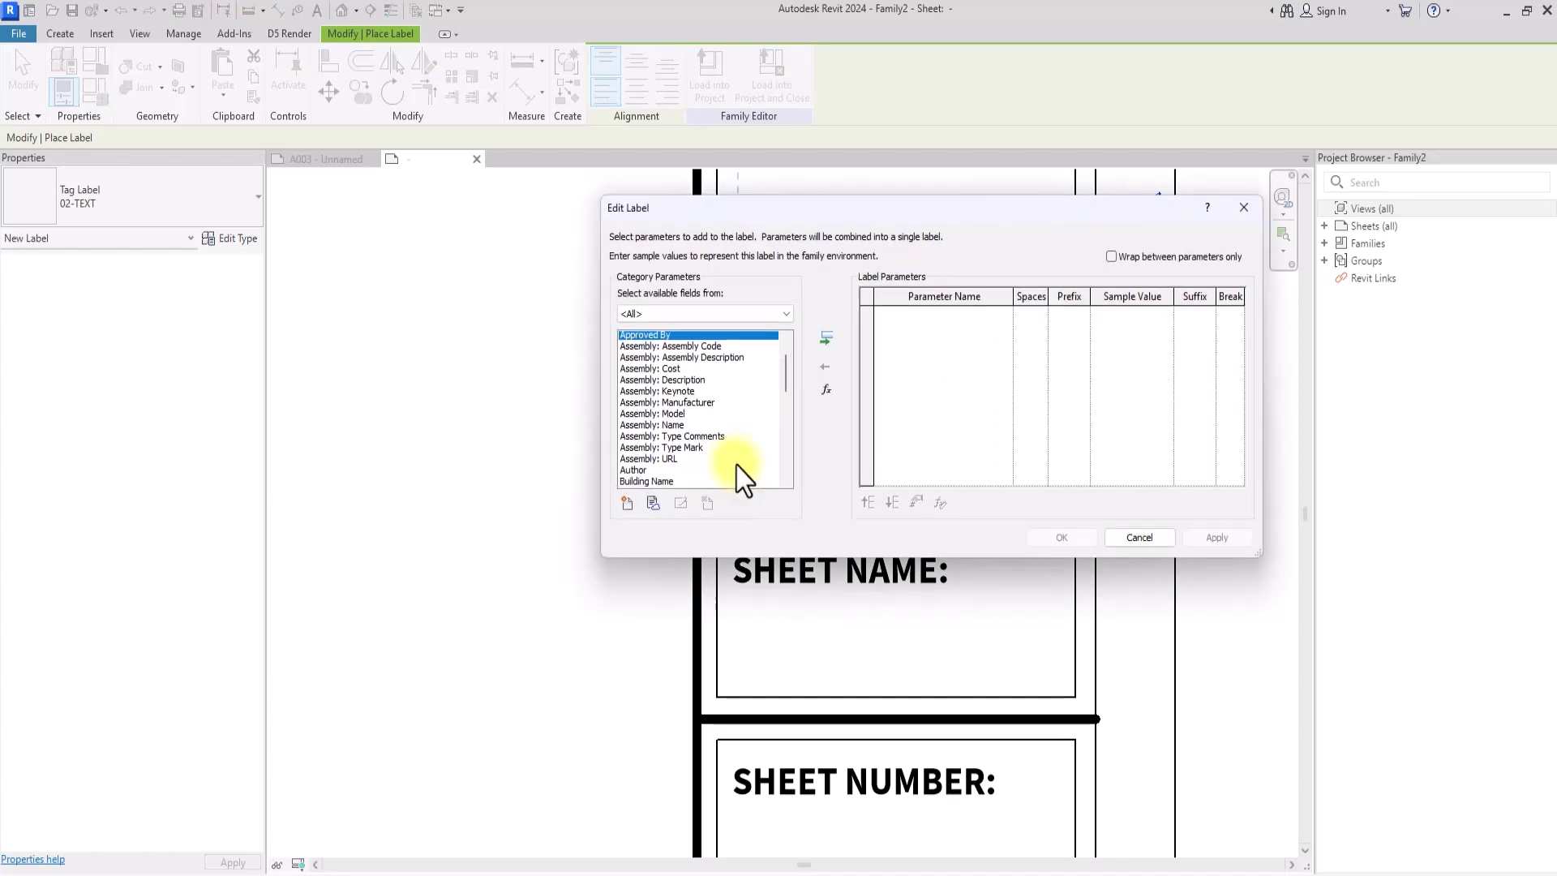
{"action": "scroll", "coordinate": [685, 441], "scroll_direction": "down", "scroll_amount": 3}
{"action": "scroll", "coordinate": [649, 423], "scroll_direction": "up", "scroll_amount": 2}
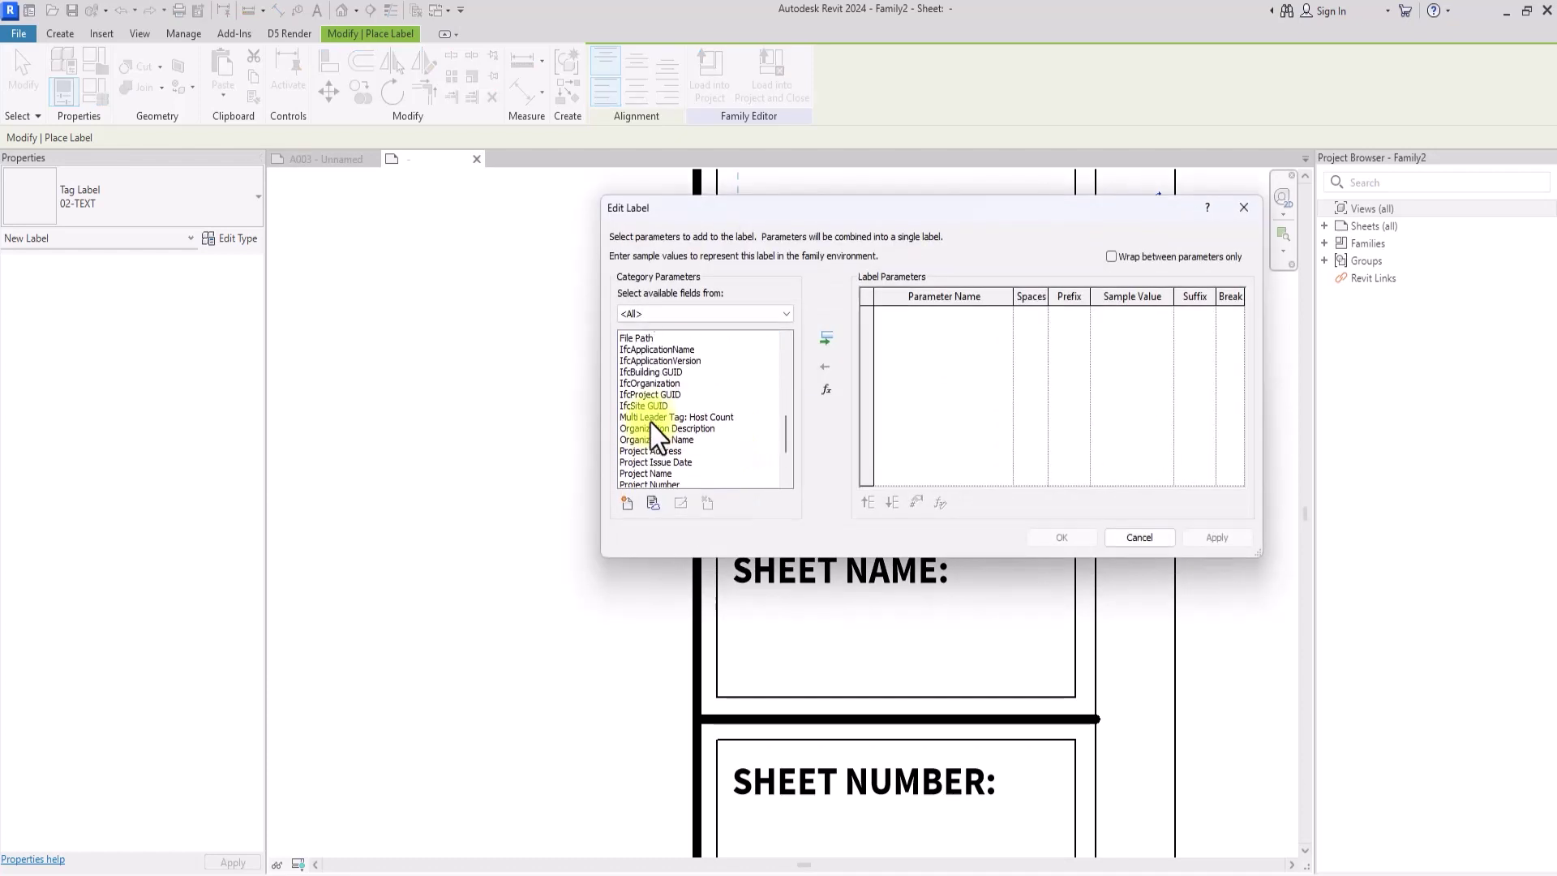
{"action": "scroll", "coordinate": [641, 422], "scroll_direction": "up", "scroll_amount": 3}
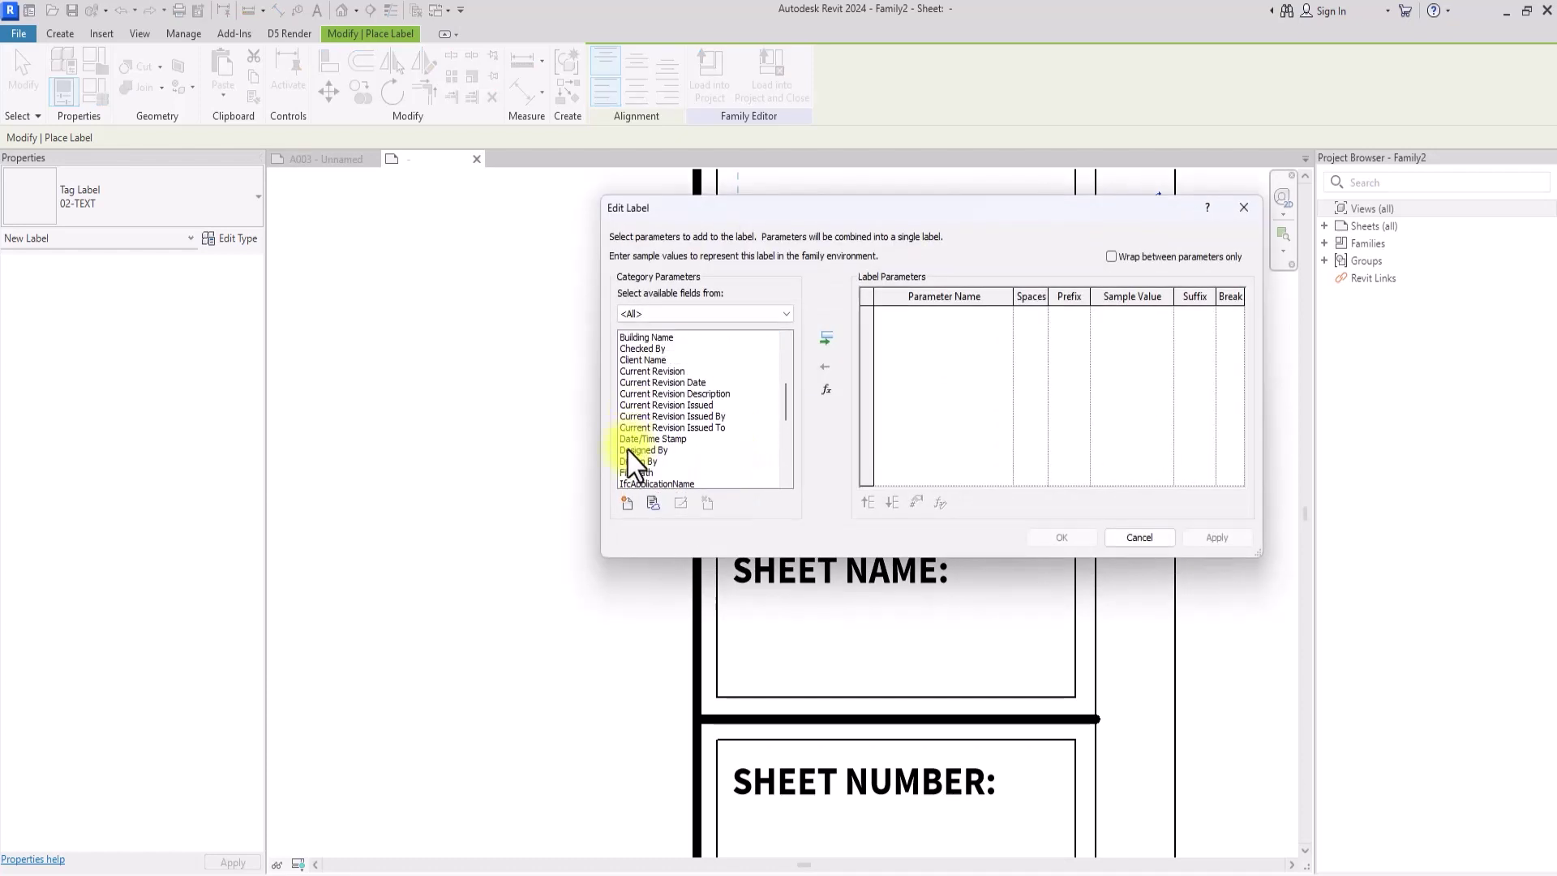
{"action": "left_click", "coordinate": [637, 450]}
{"action": "left_click", "coordinate": [827, 339]}
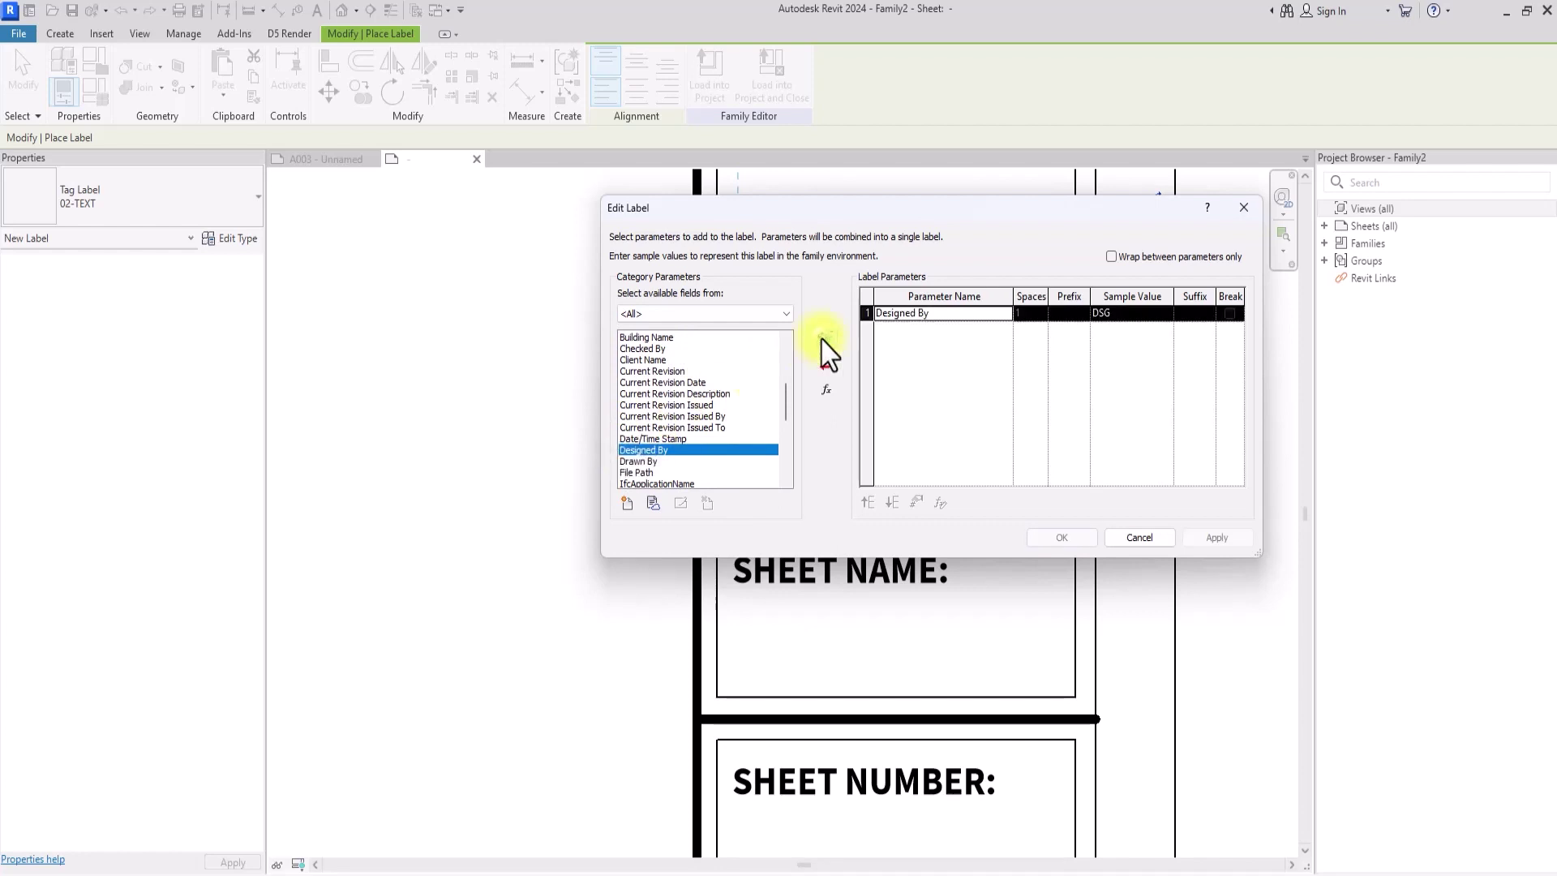
{"action": "left_click", "coordinate": [1065, 539]}
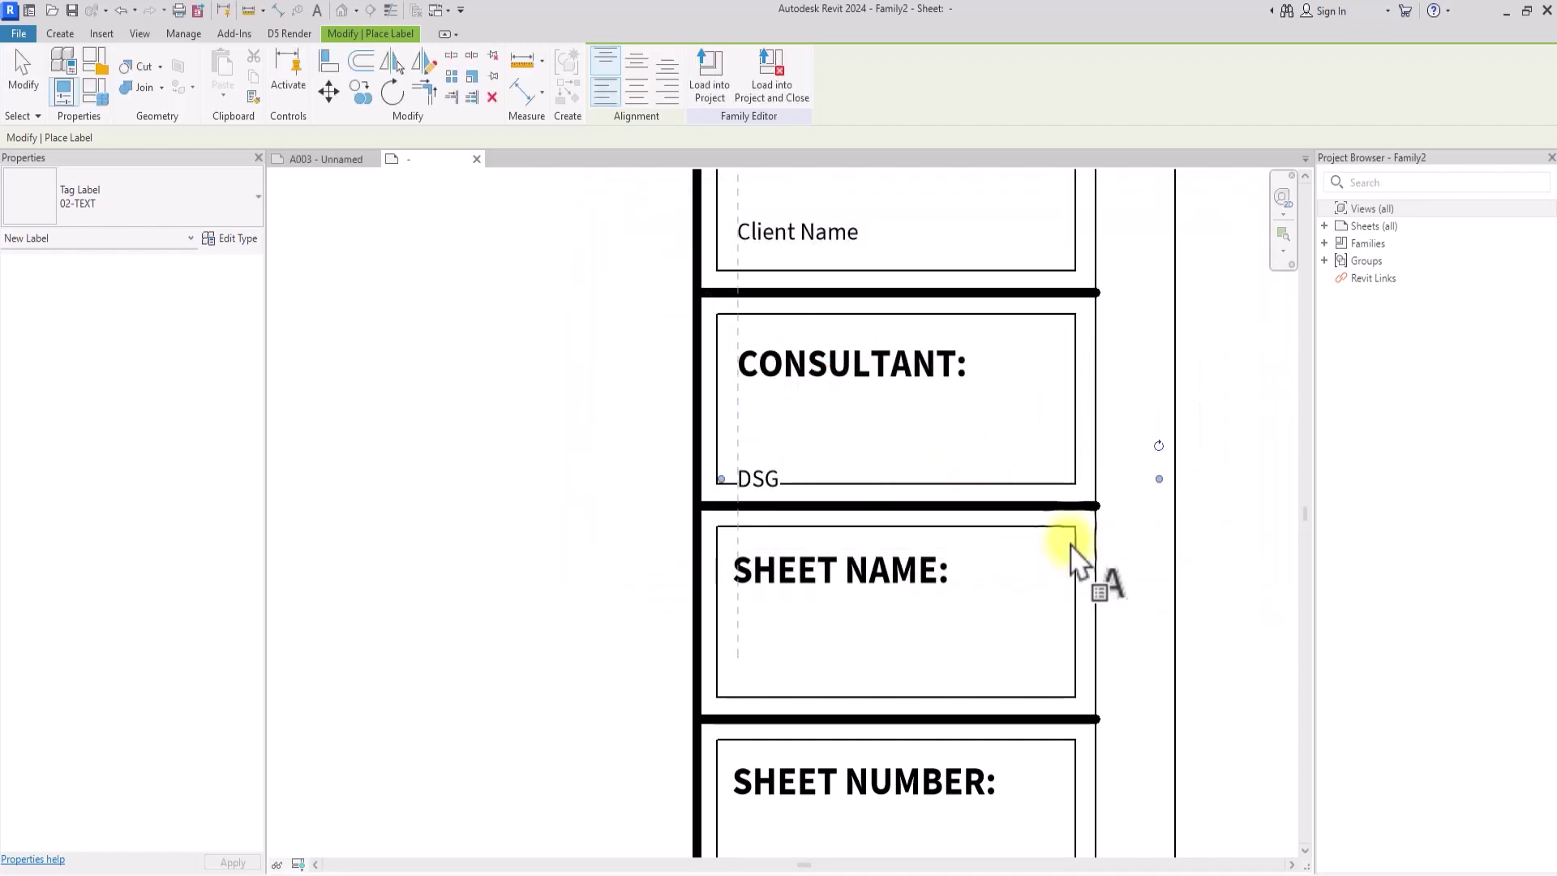
- Place a label with the Sheet Name parameter below the SHEET NAME heading in its cell
{"action": "scroll", "coordinate": [1078, 558], "scroll_direction": "down", "scroll_amount": 2}
{"action": "scroll", "coordinate": [1078, 558], "scroll_direction": "up", "scroll_amount": 2}
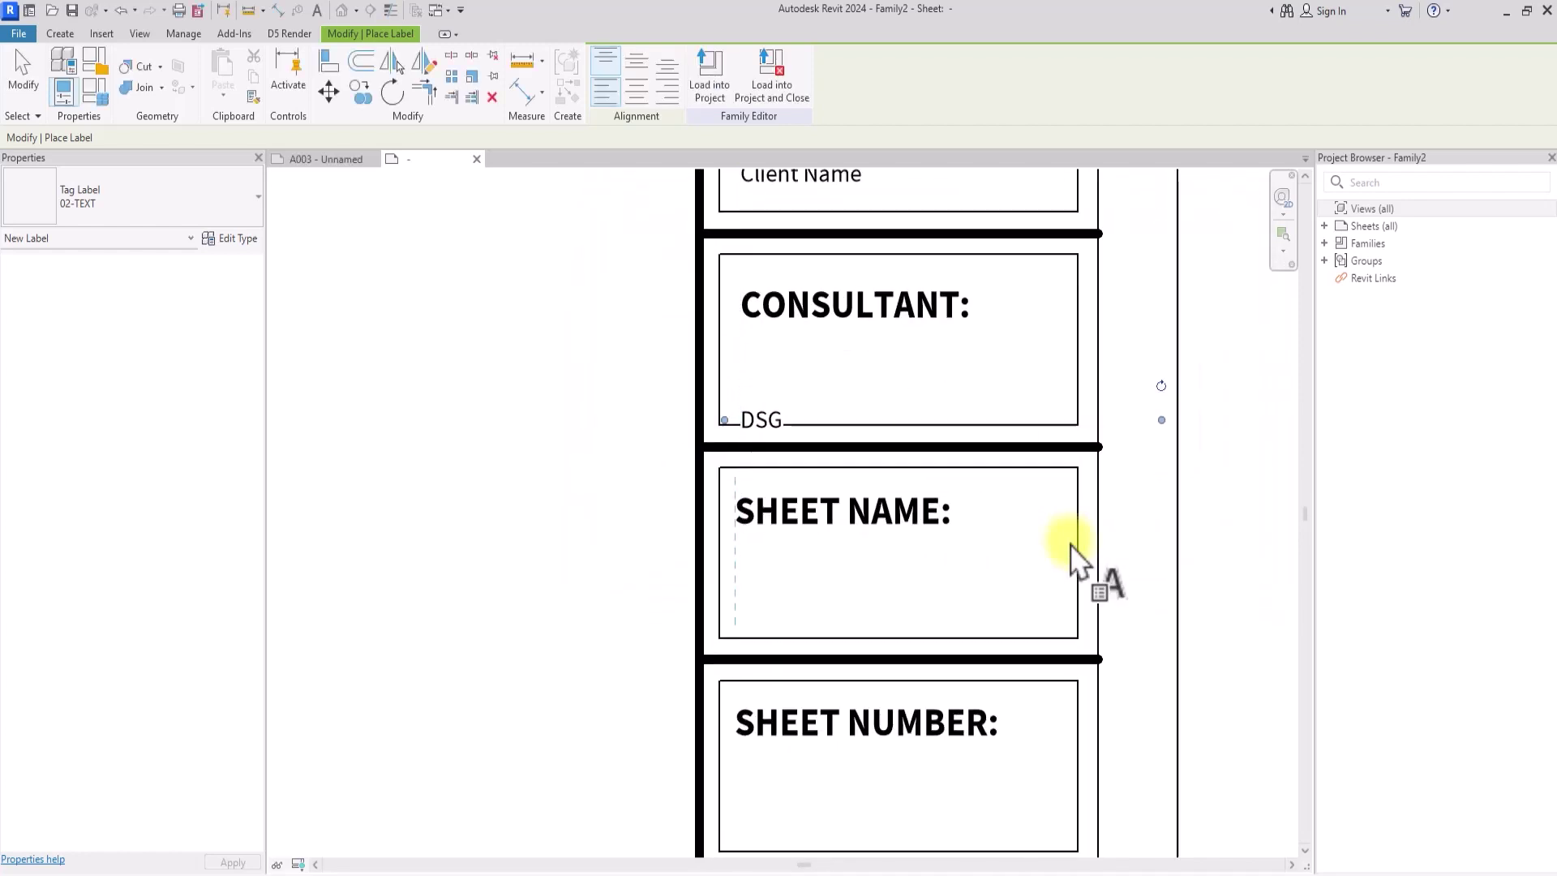
{"action": "left_click", "coordinate": [752, 620]}
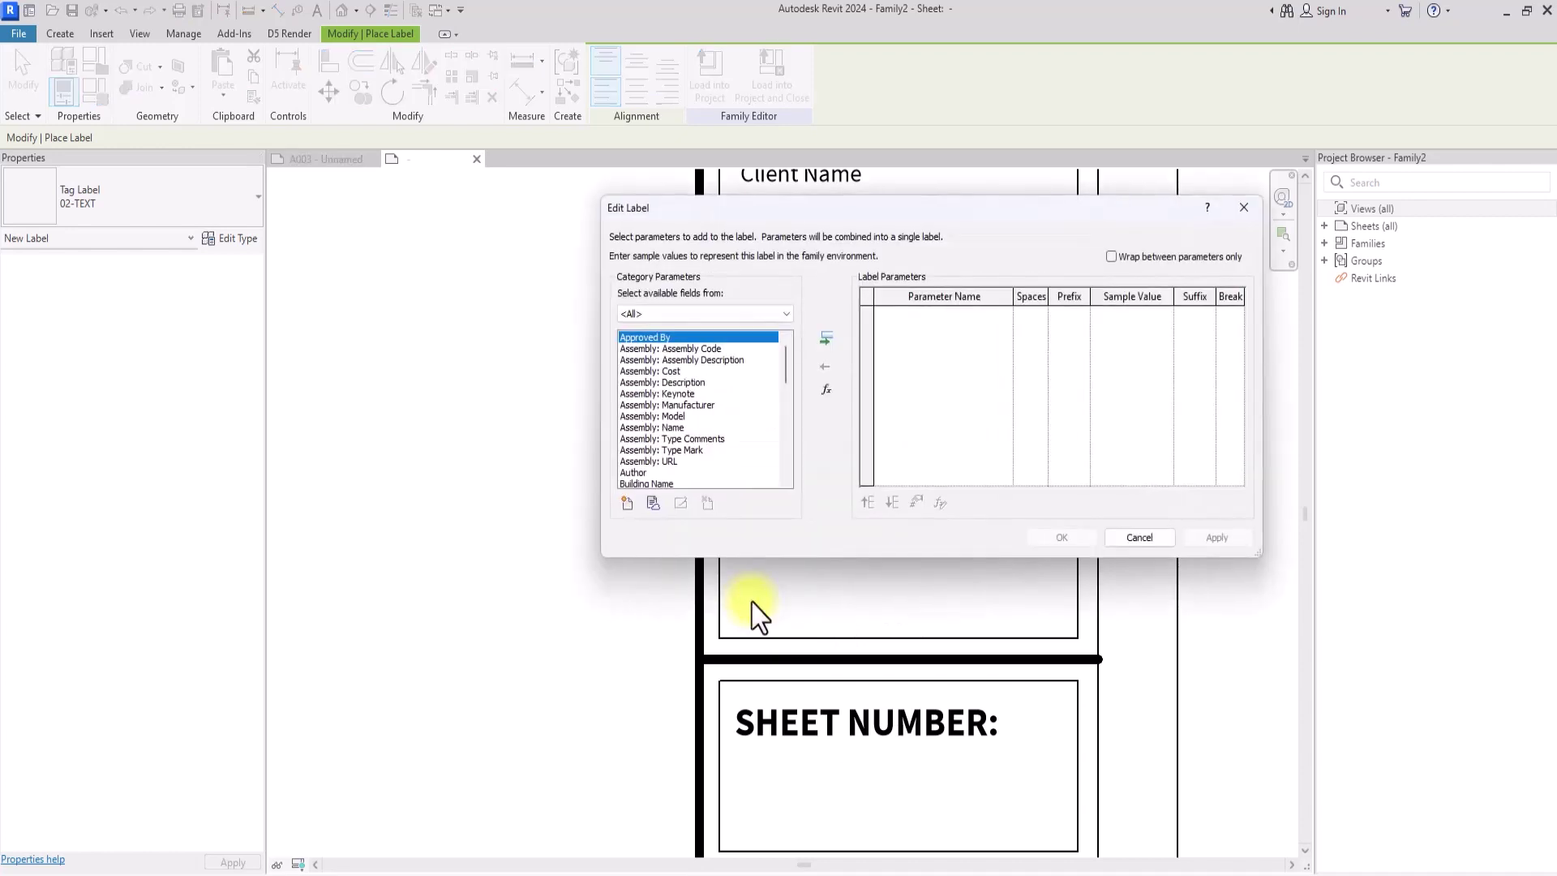
{"action": "scroll", "coordinate": [649, 410], "scroll_direction": "down", "scroll_amount": 9}
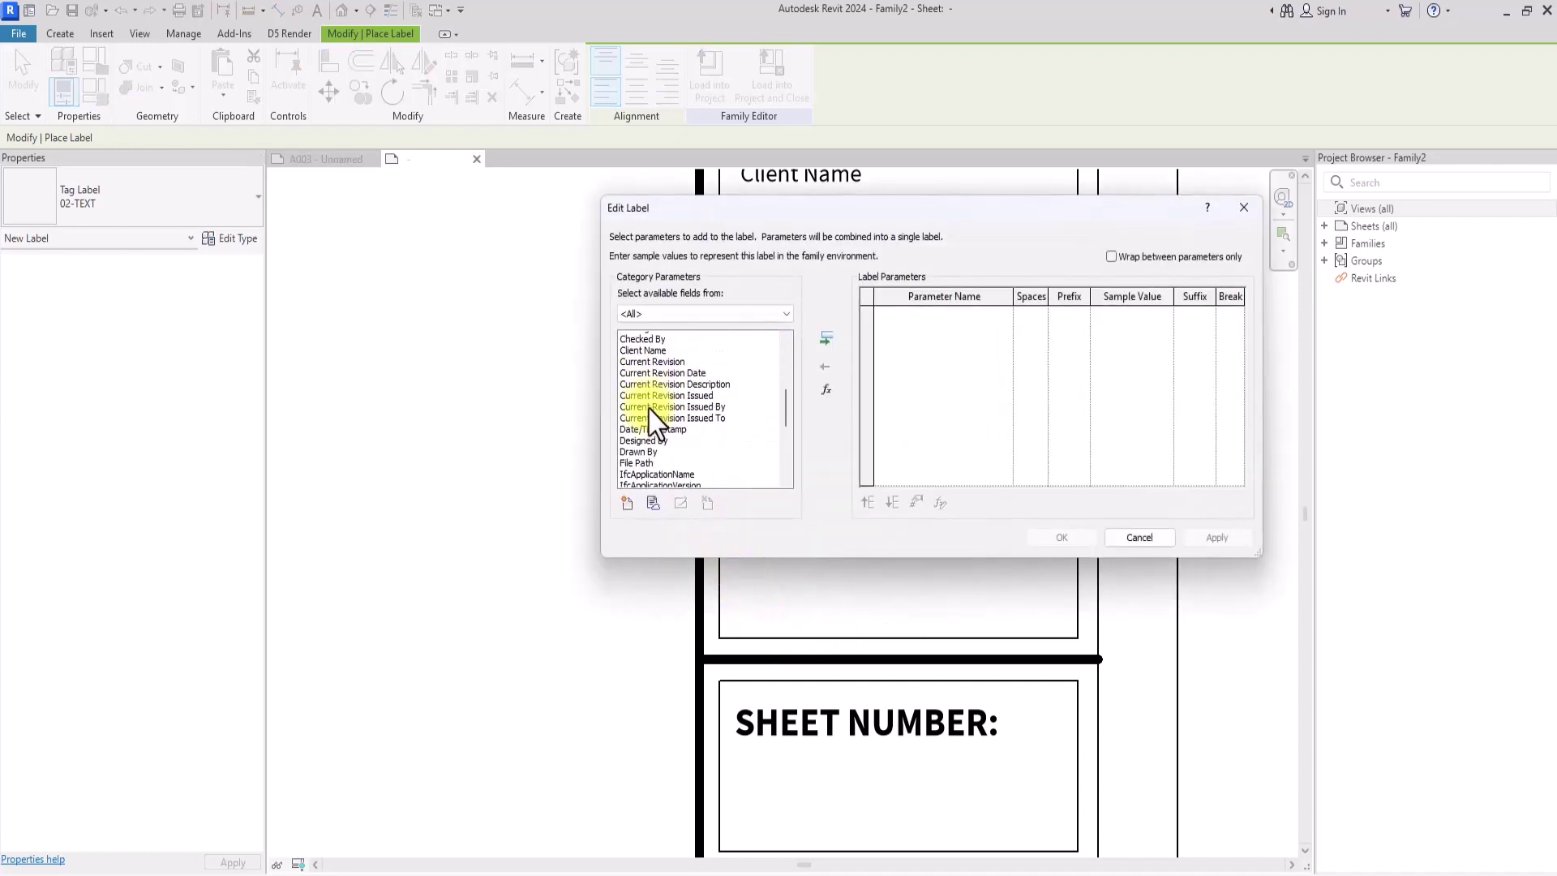
{"action": "scroll", "coordinate": [655, 422], "scroll_direction": "down", "scroll_amount": 3}
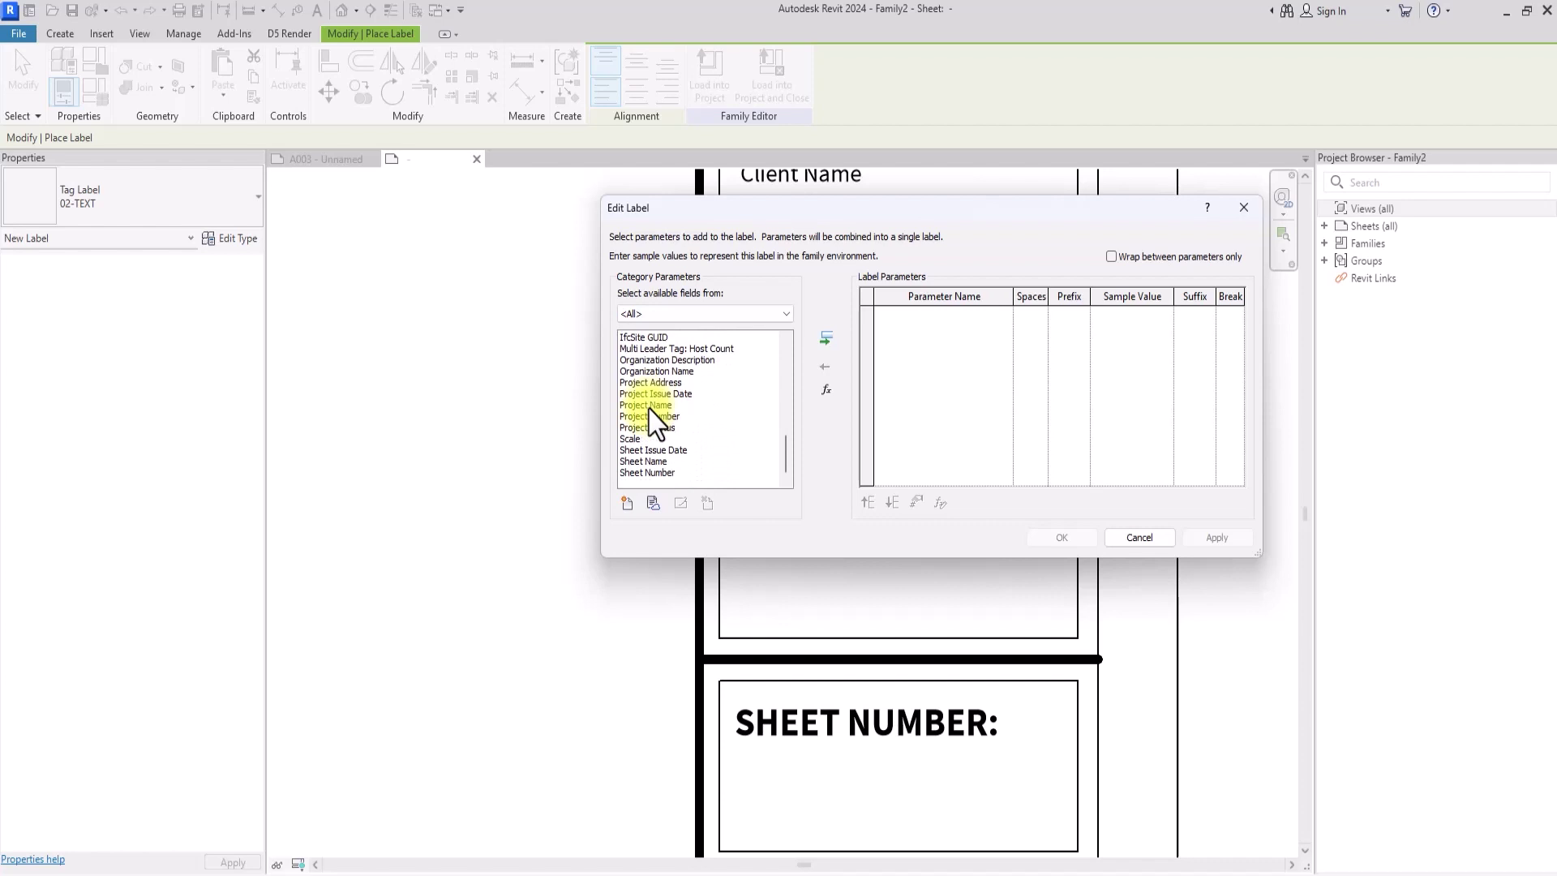
{"action": "left_click", "coordinate": [641, 461]}
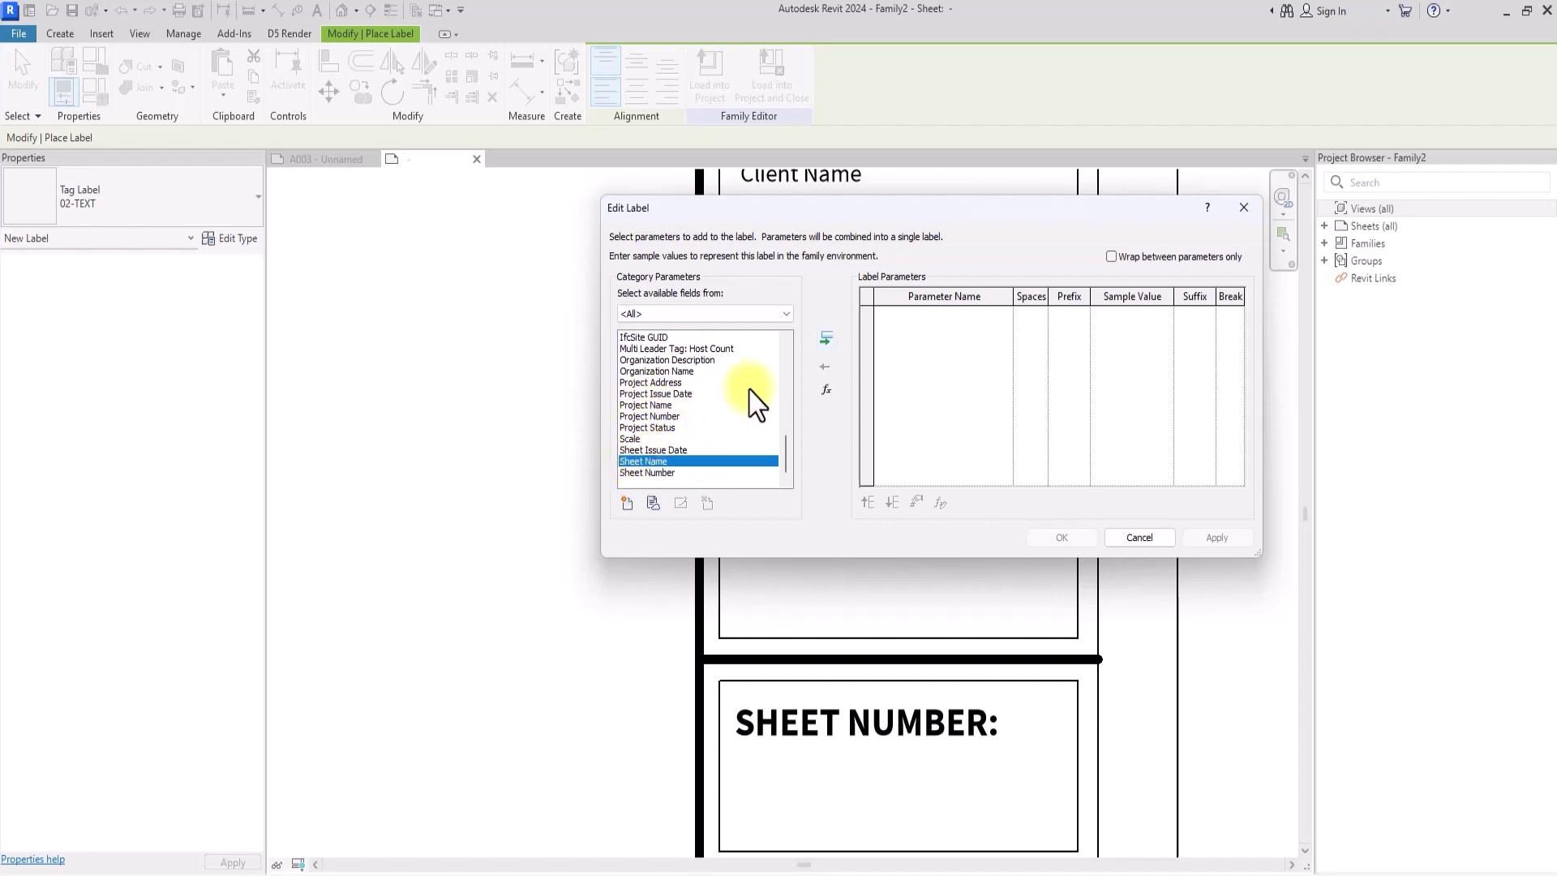
{"action": "left_click", "coordinate": [826, 338]}
{"action": "left_click", "coordinate": [1061, 537]}
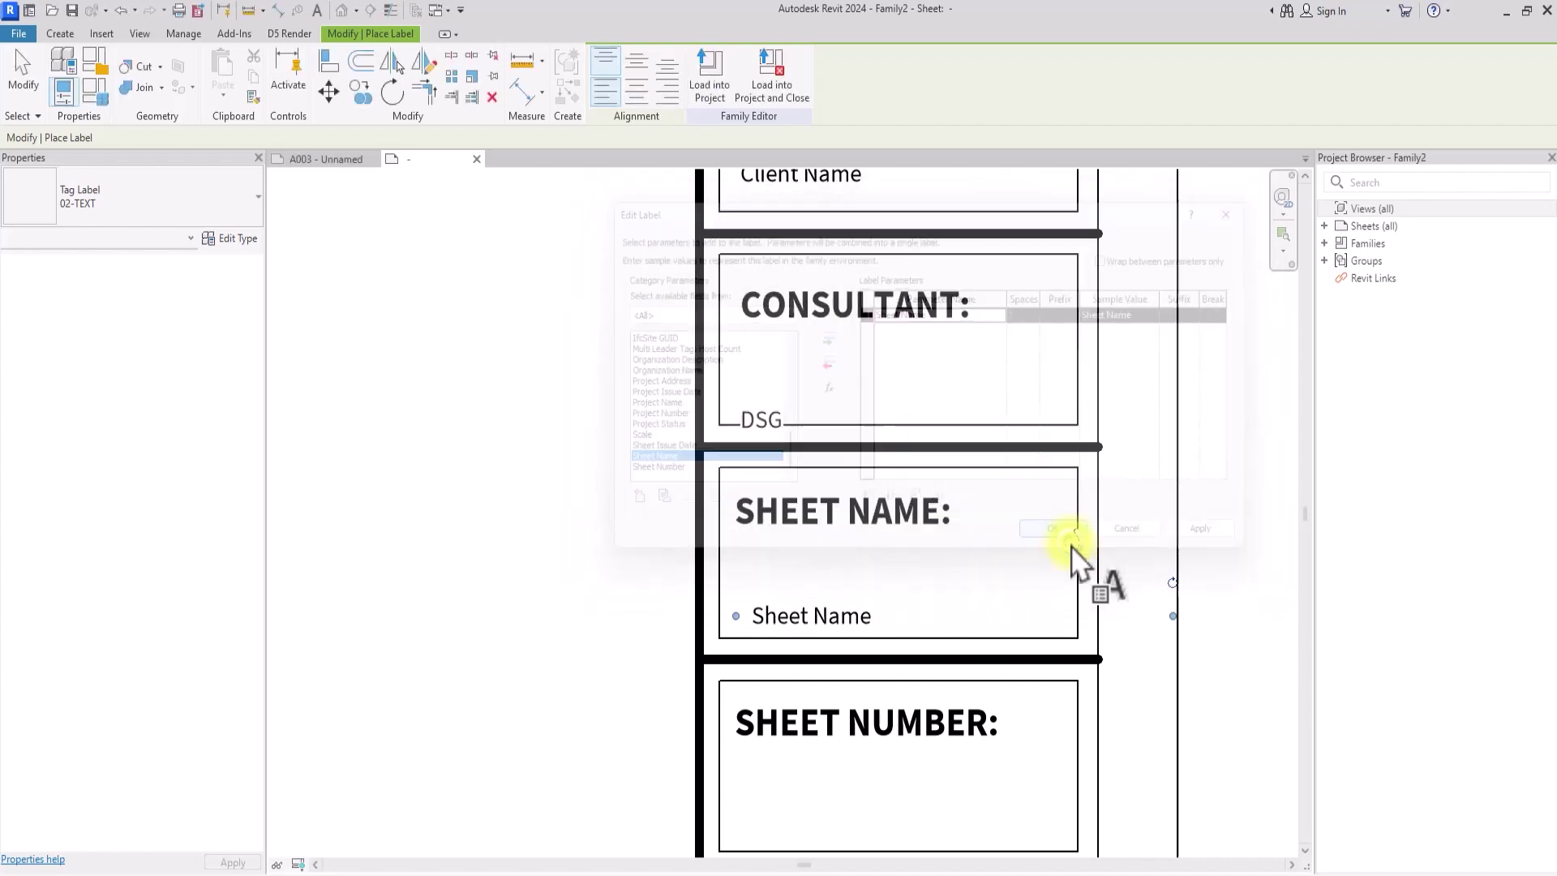
- Place a label with the Sheet Number parameter below the SHEET NUMBER heading in its cell
{"action": "scroll", "coordinate": [1071, 560], "scroll_direction": "down", "scroll_amount": 5}
{"action": "scroll", "coordinate": [1070, 560], "scroll_direction": "up", "scroll_amount": 6}
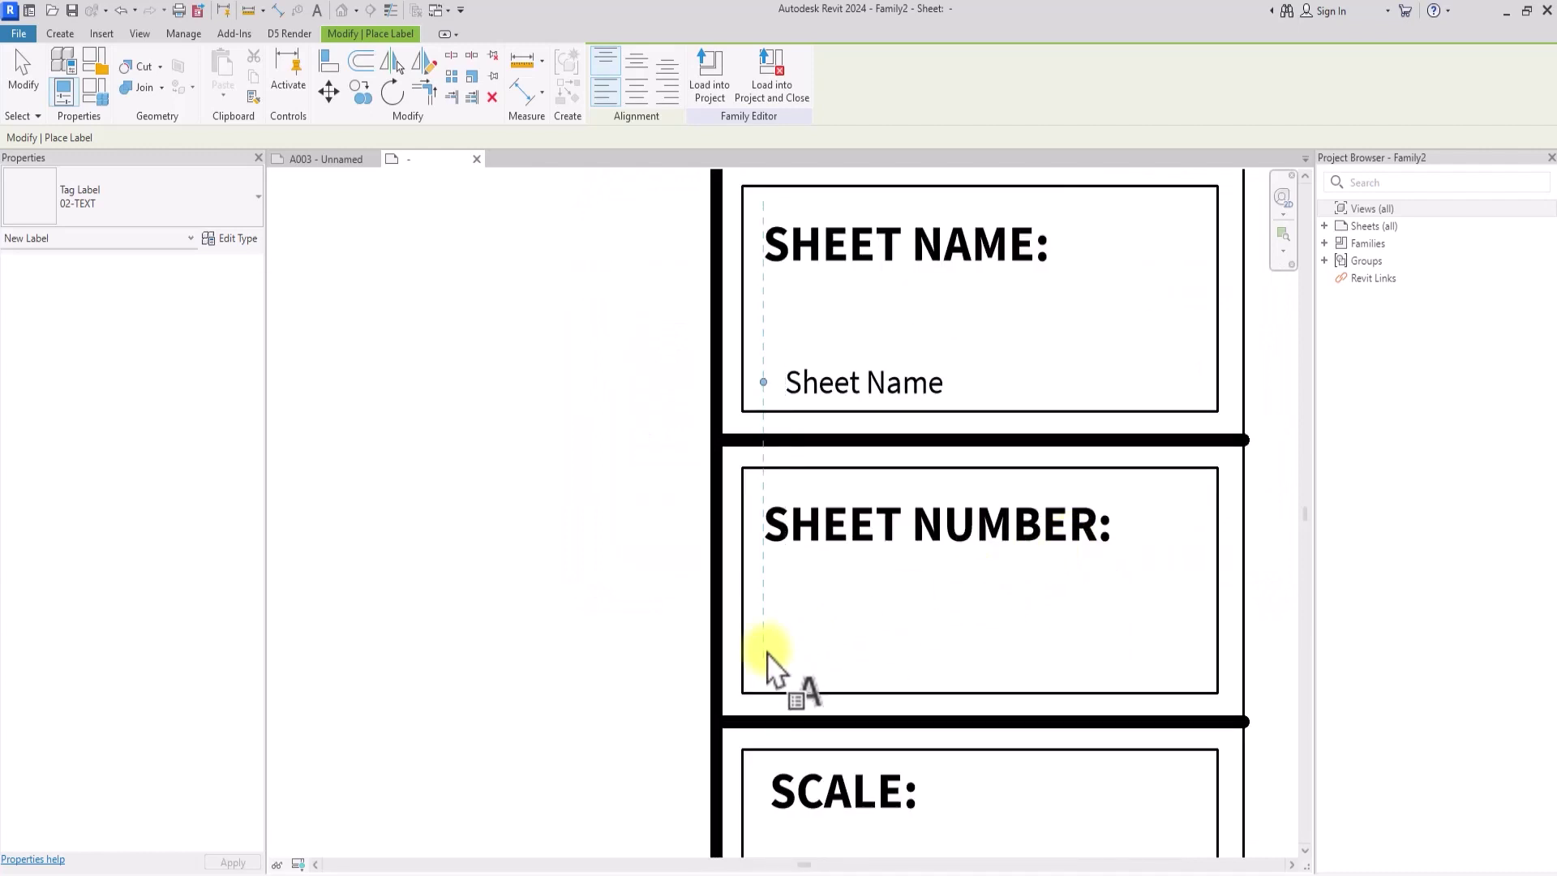
{"action": "left_click", "coordinate": [766, 653]}
{"action": "scroll", "coordinate": [695, 414], "scroll_direction": "down", "scroll_amount": 10}
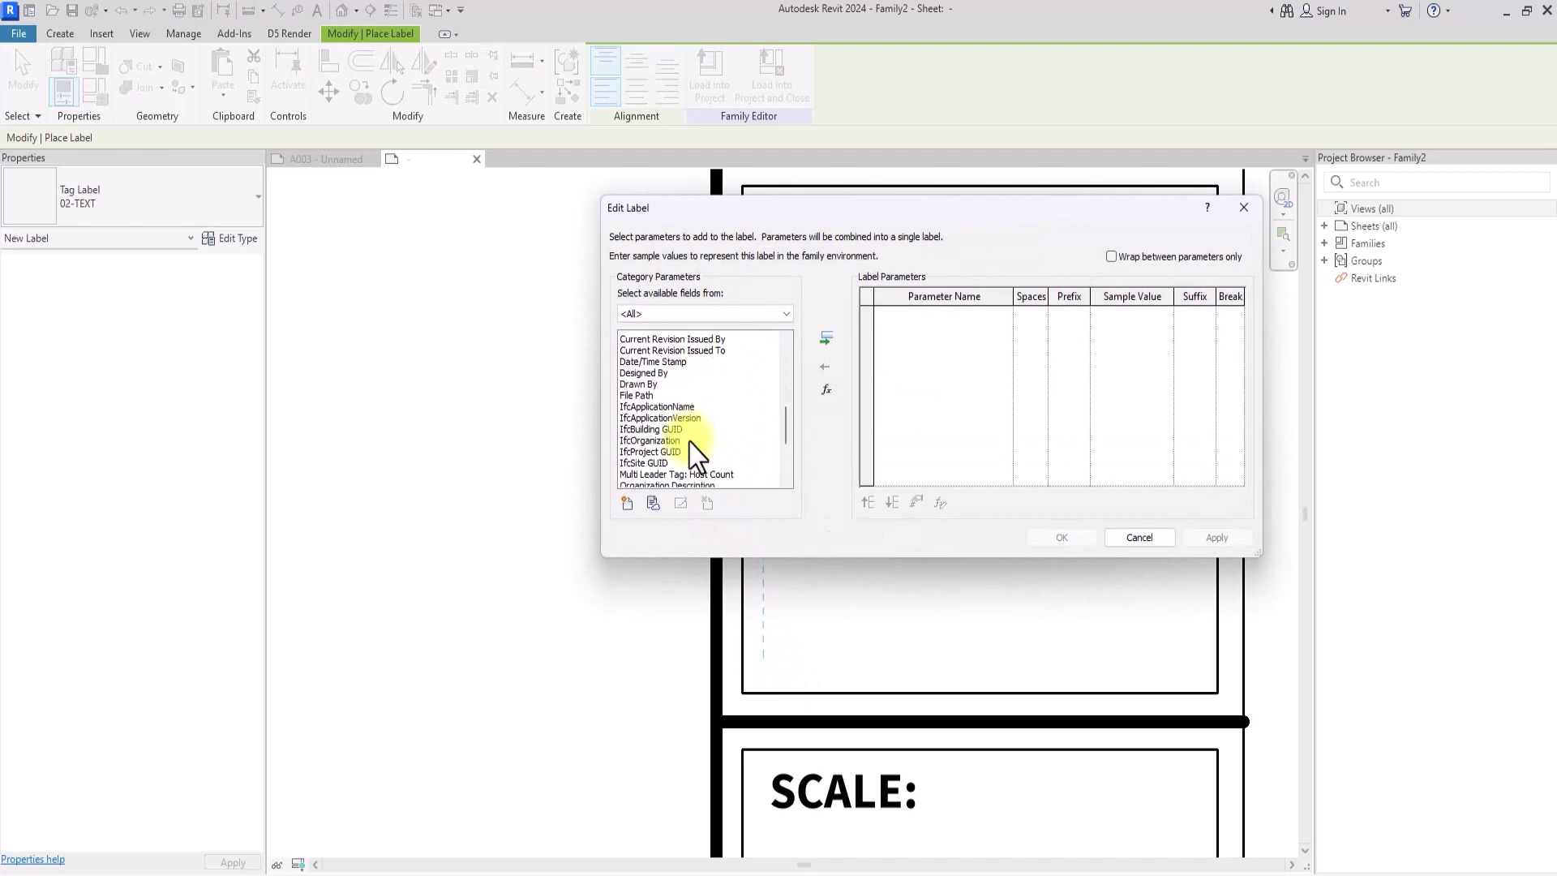
{"action": "left_click", "coordinate": [642, 473]}
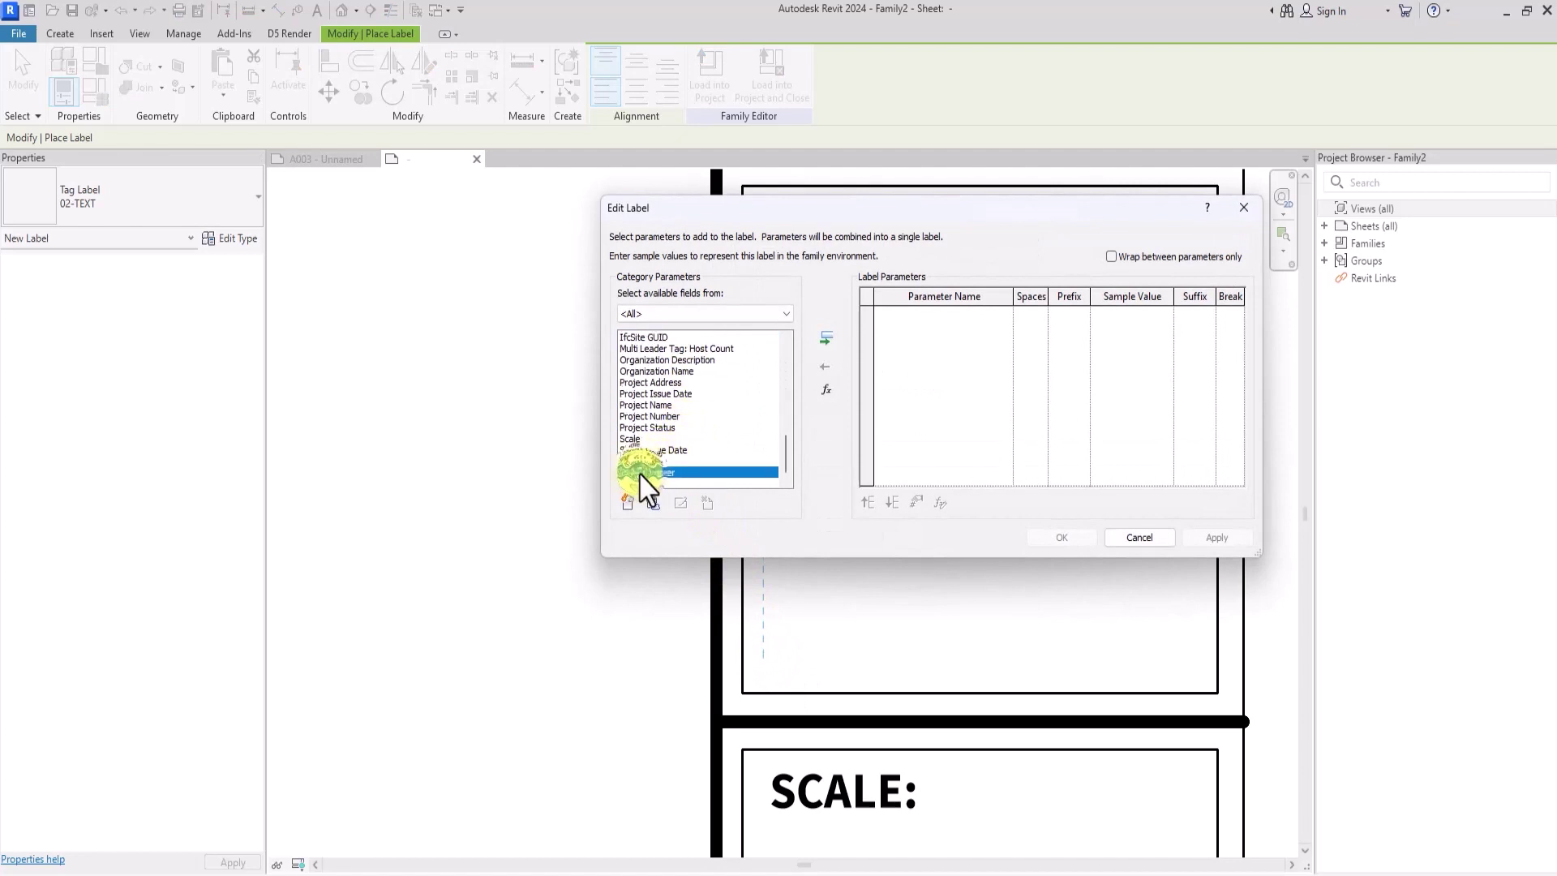
{"action": "left_click", "coordinate": [826, 338]}
{"action": "left_click", "coordinate": [1072, 540]}
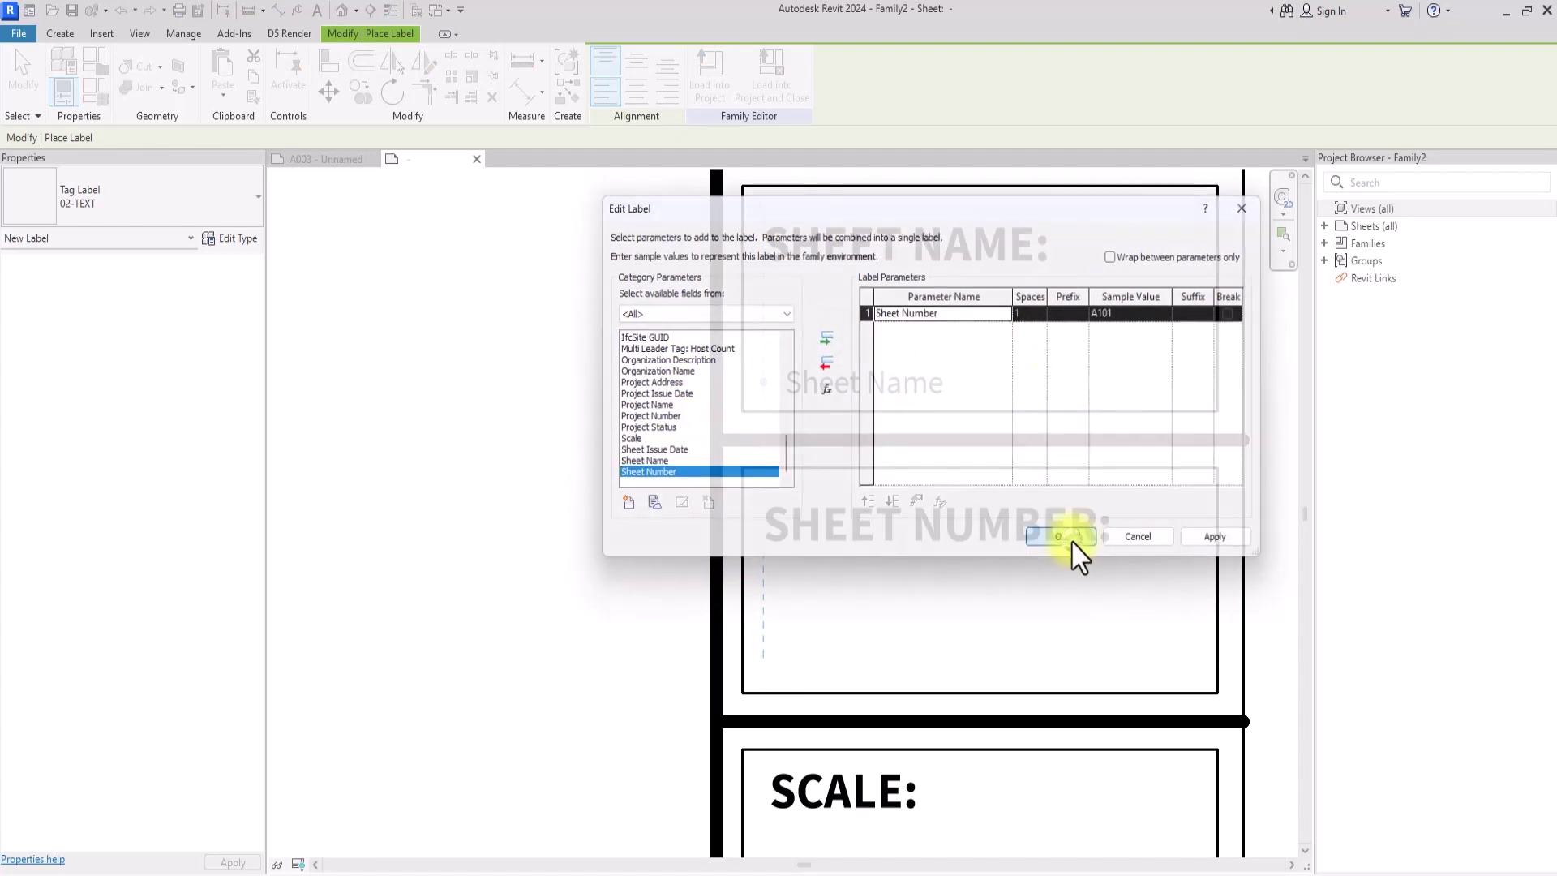
- Place a label with the Scale parameter at the lower part of the SCALE cell
{"action": "scroll", "coordinate": [641, 580], "scroll_direction": "down", "scroll_amount": 2}
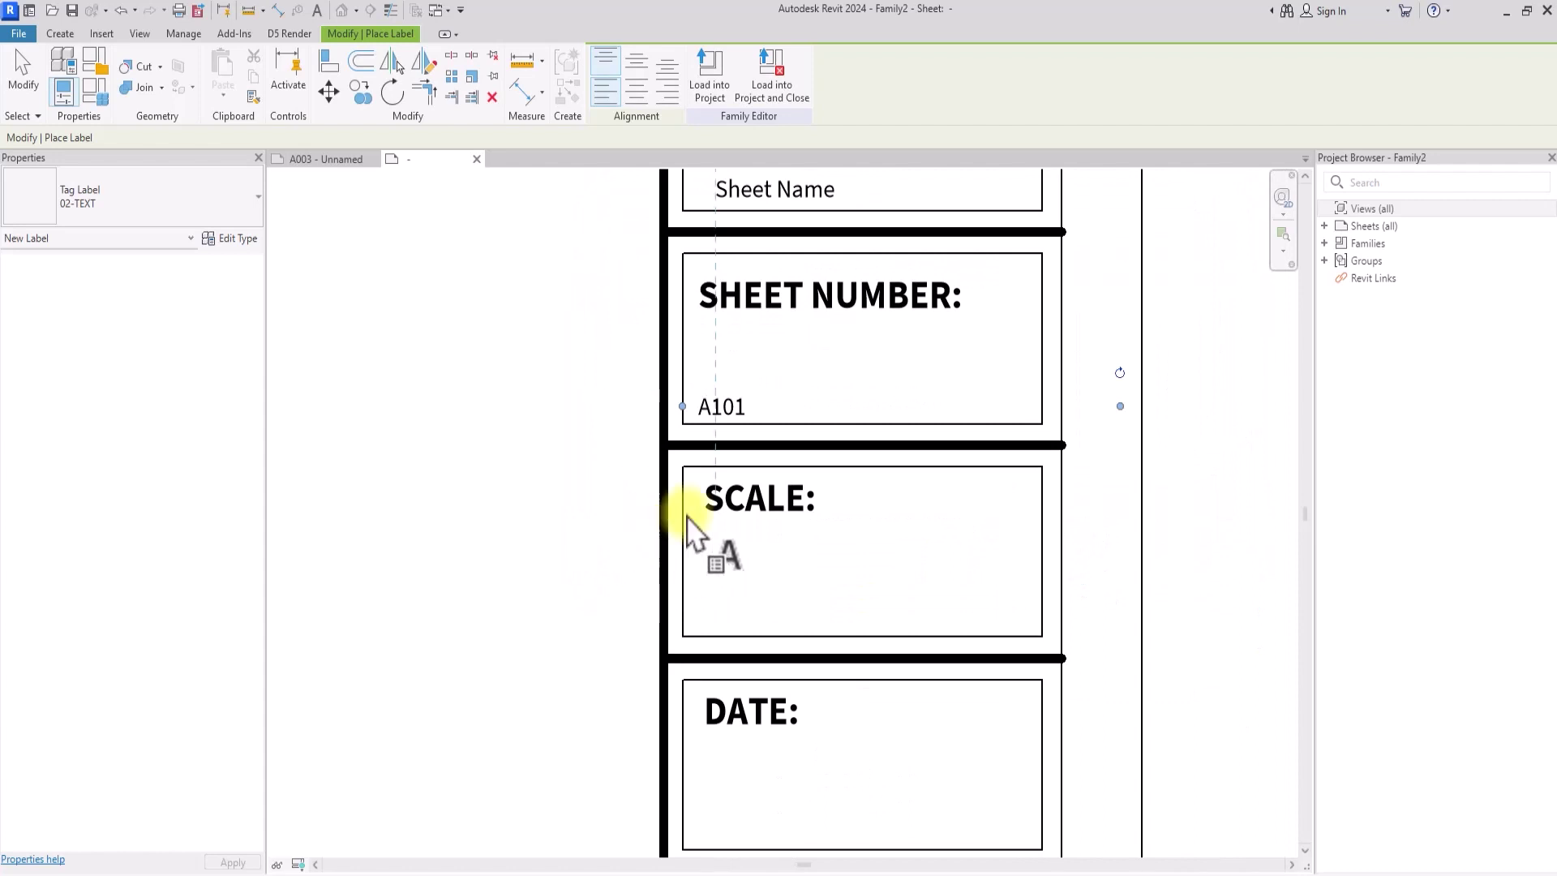
{"action": "scroll", "coordinate": [738, 341], "scroll_direction": "down", "scroll_amount": 2}
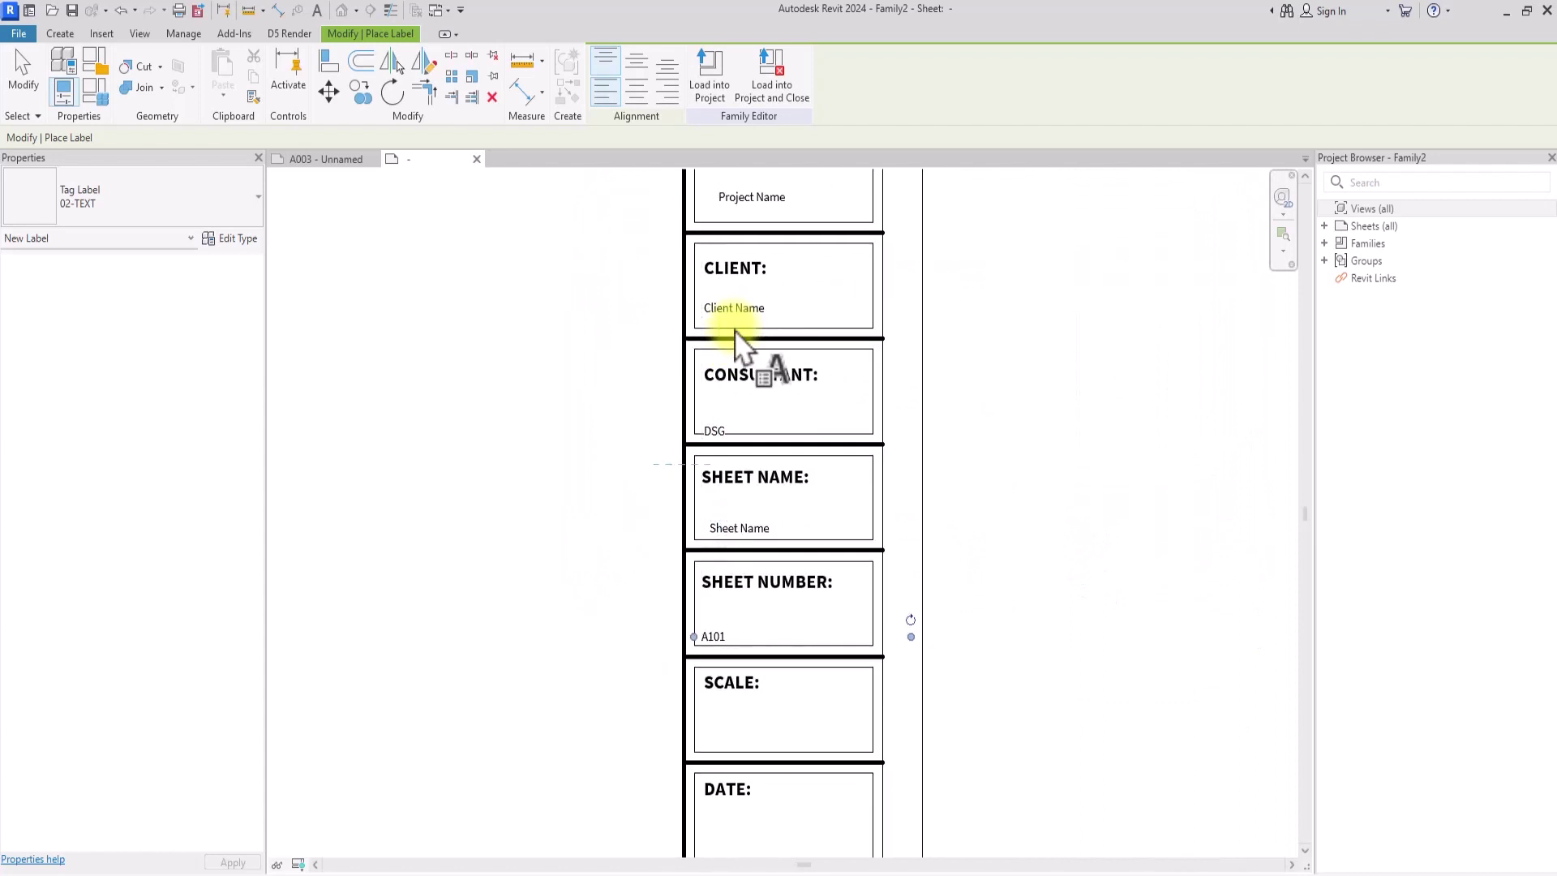
{"action": "scroll", "coordinate": [735, 331], "scroll_direction": "down", "scroll_amount": 1}
{"action": "scroll", "coordinate": [736, 331], "scroll_direction": "up", "scroll_amount": 2}
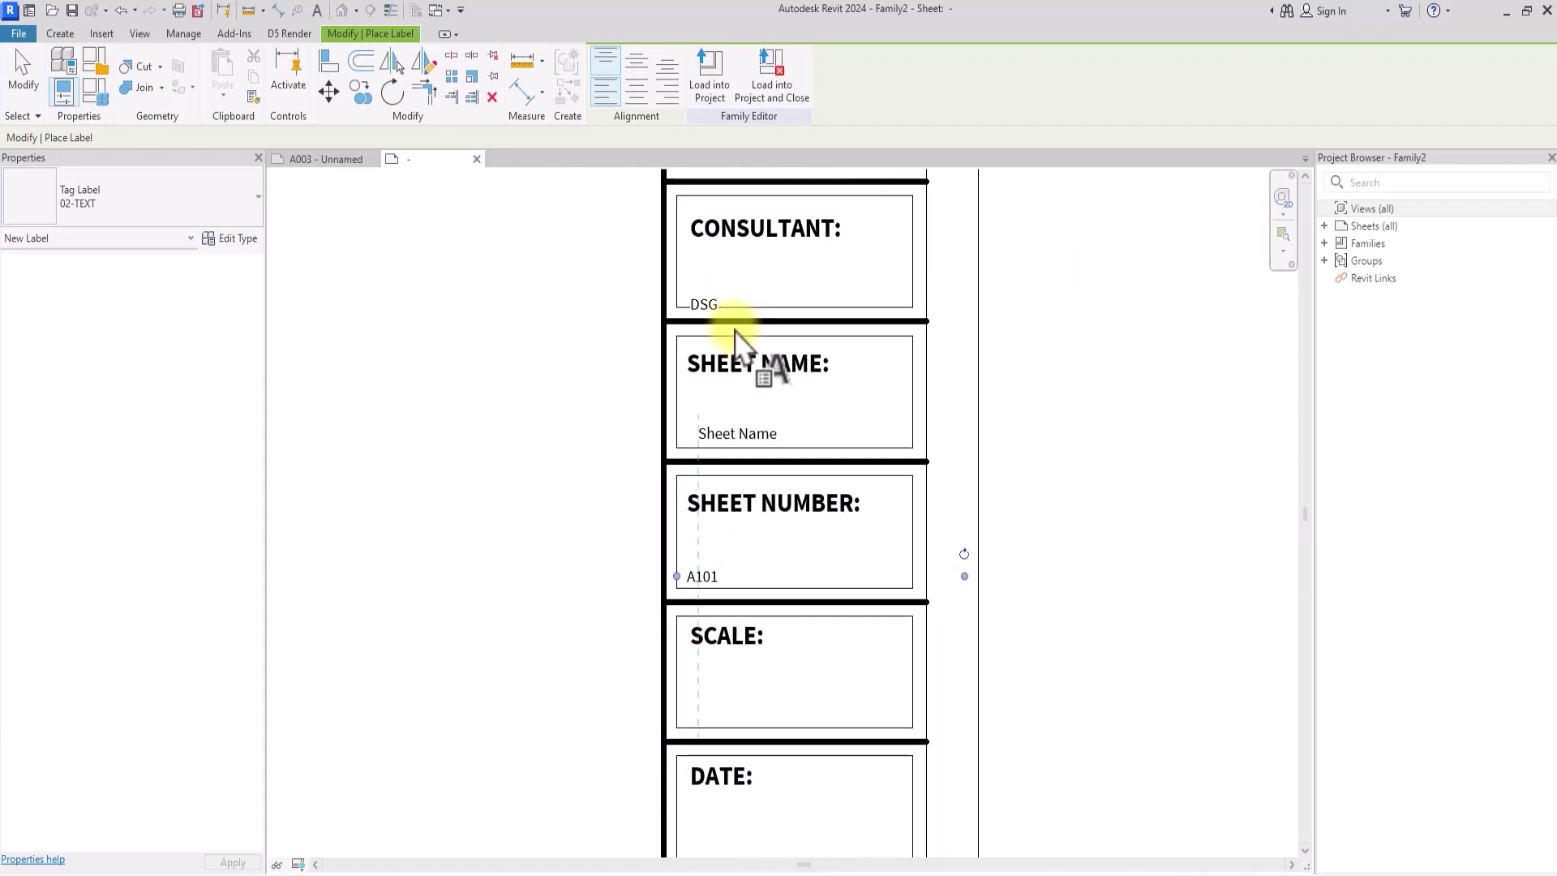
{"action": "scroll", "coordinate": [736, 332], "scroll_direction": "up", "scroll_amount": 2}
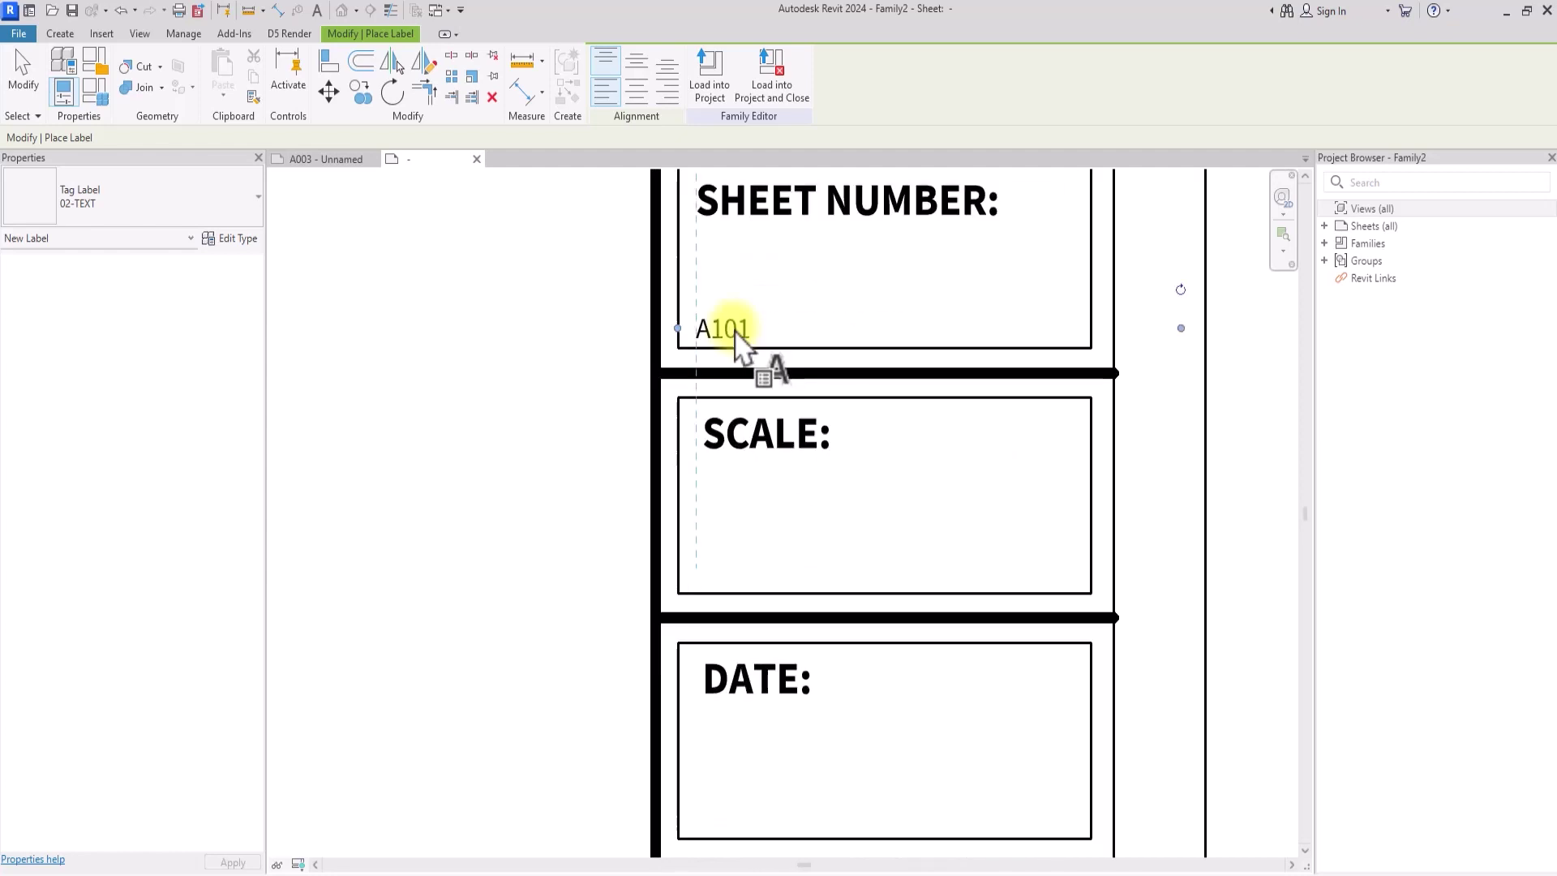
{"action": "left_click", "coordinate": [699, 558]}
{"action": "scroll", "coordinate": [702, 556], "scroll_direction": "down", "scroll_amount": 10}
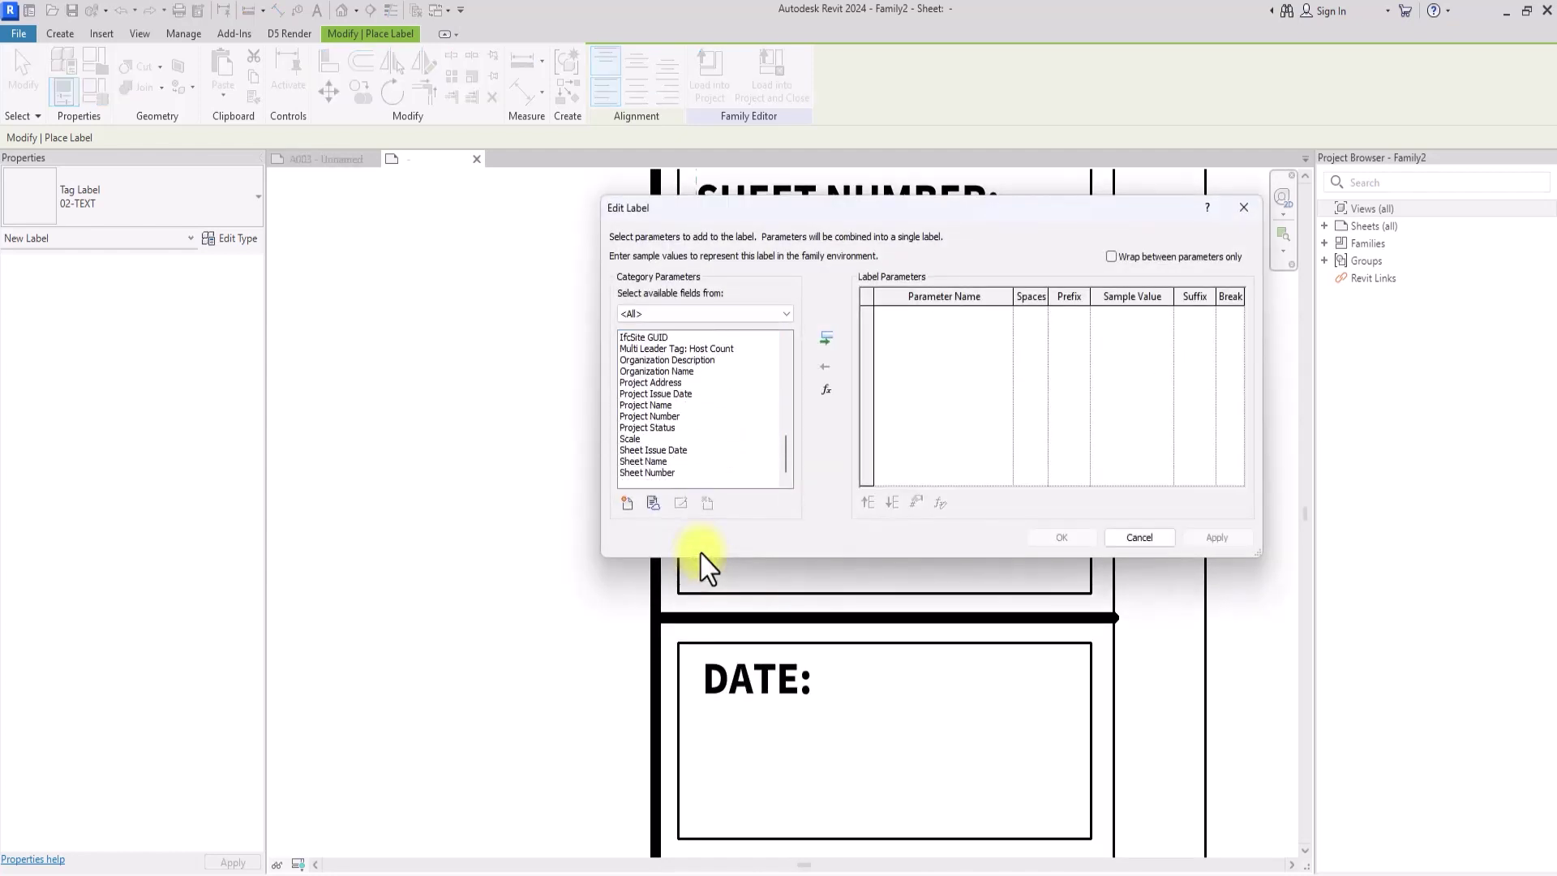
{"action": "left_click", "coordinate": [632, 439]}
{"action": "left_click", "coordinate": [827, 338]}
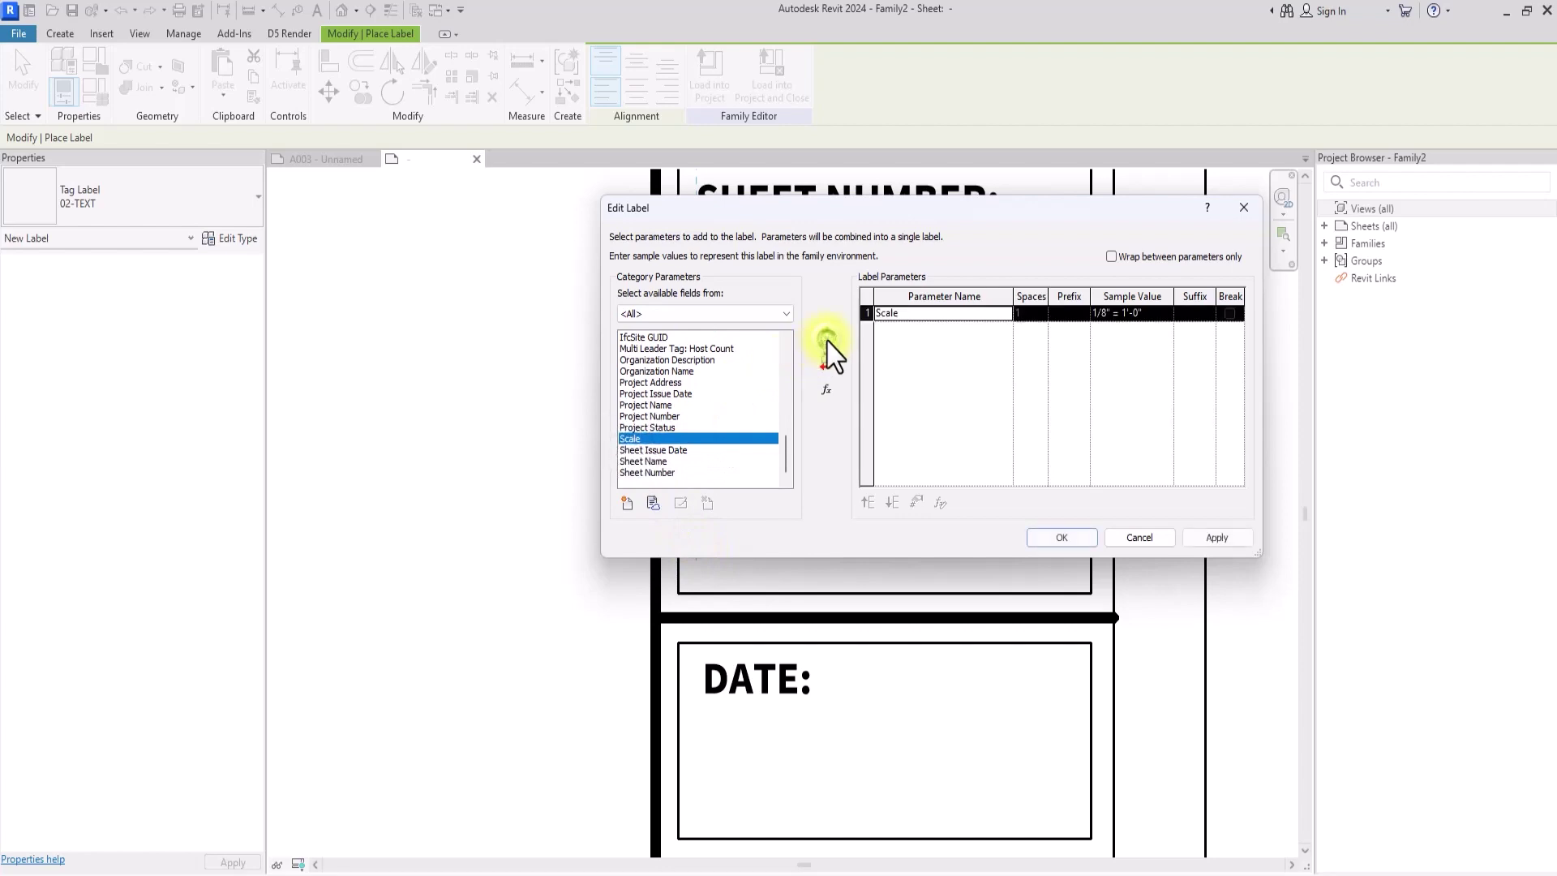
{"action": "left_click", "coordinate": [1058, 537]}
- Place a label with the Date/Time Stamp parameter below the DATE heading in its cell
{"action": "scroll", "coordinate": [1062, 545], "scroll_direction": "down", "scroll_amount": 3}
{"action": "scroll", "coordinate": [1074, 556], "scroll_direction": "up", "scroll_amount": 3}
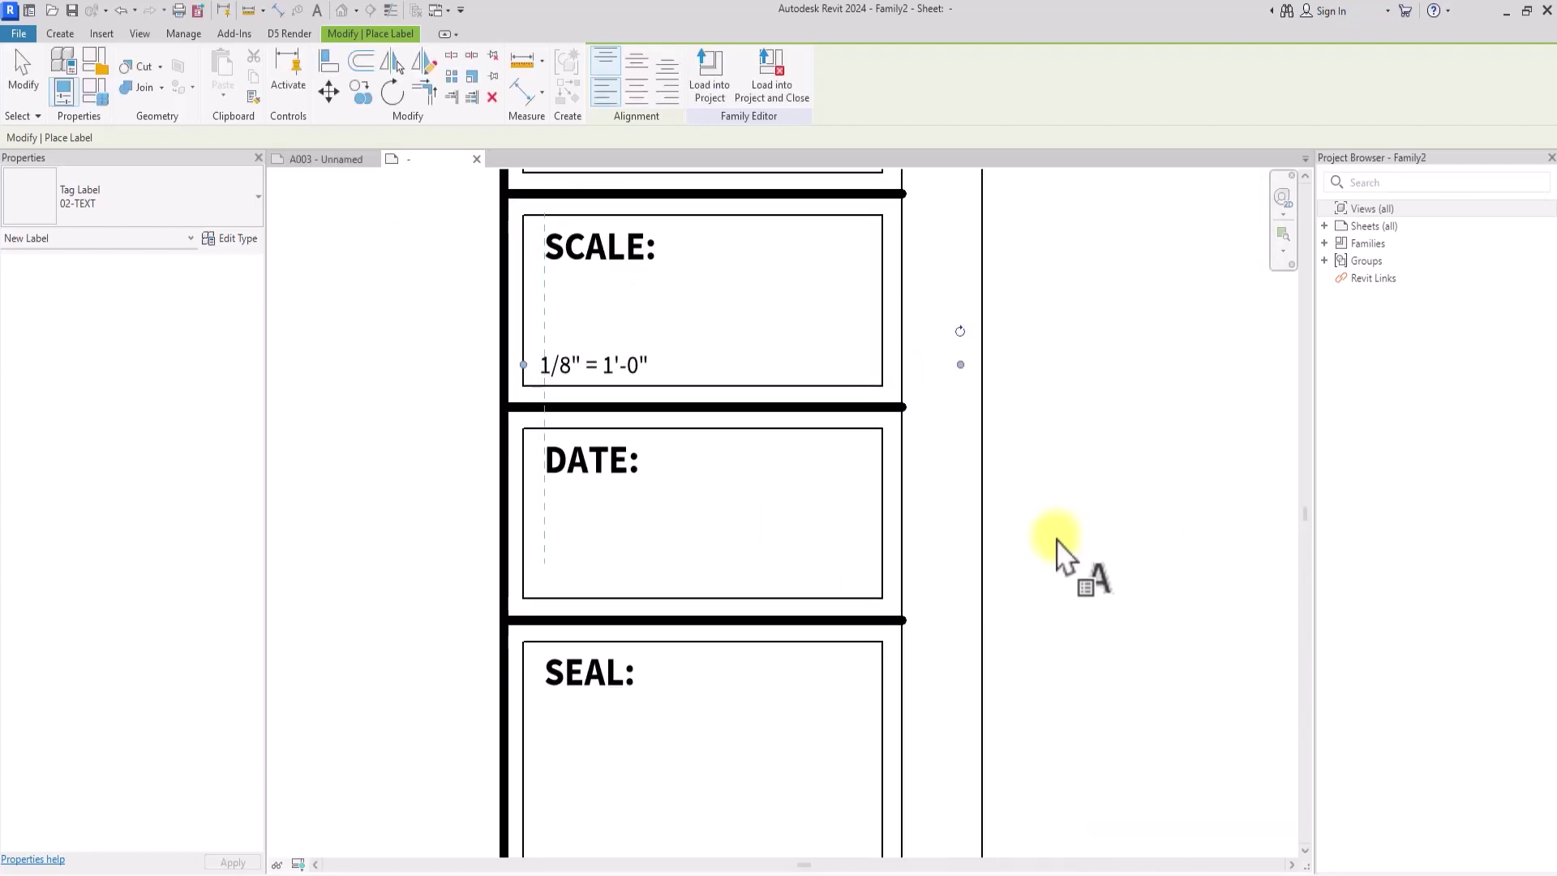
{"action": "left_click", "coordinate": [549, 560]}
{"action": "scroll", "coordinate": [549, 559], "scroll_direction": "down", "scroll_amount": 5}
{"action": "scroll", "coordinate": [549, 560], "scroll_direction": "down", "scroll_amount": 4}
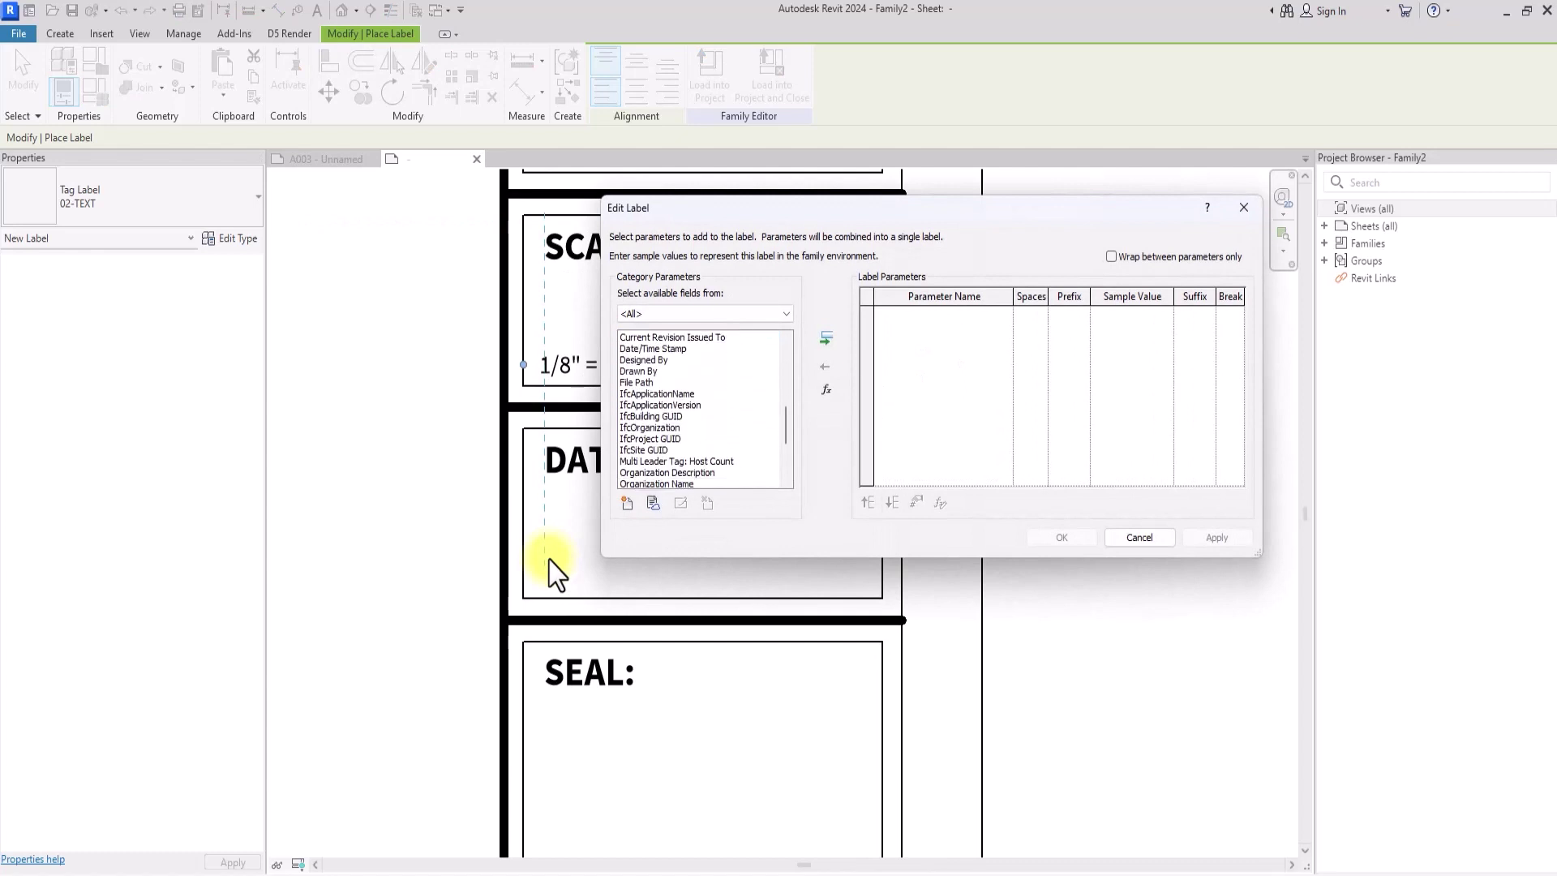
{"action": "scroll", "coordinate": [559, 527], "scroll_direction": "up", "scroll_amount": 5}
{"action": "left_click", "coordinate": [633, 406]}
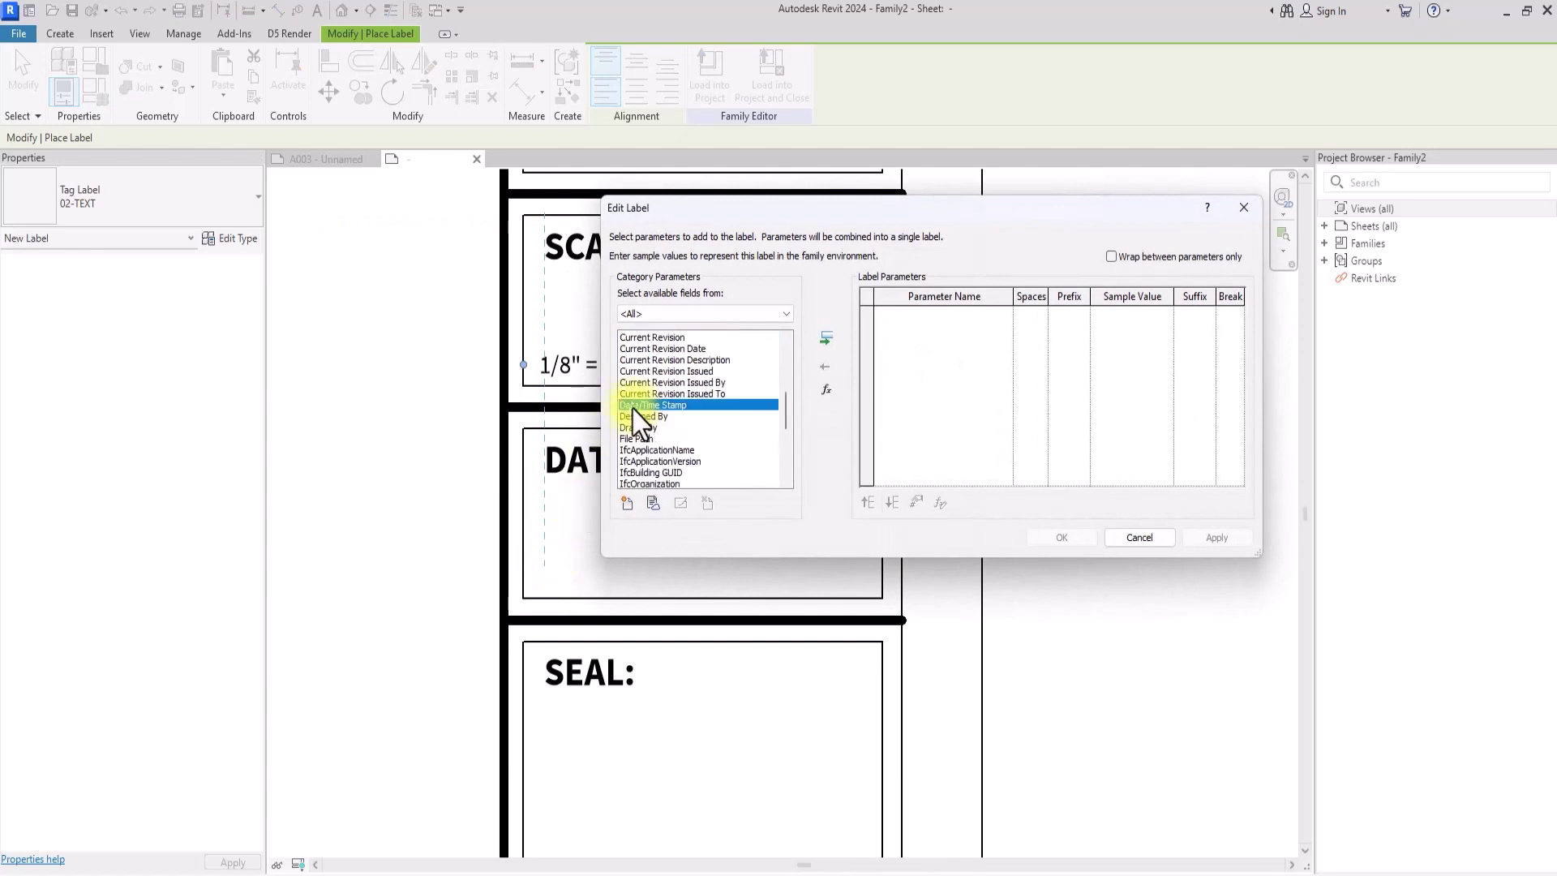
{"action": "left_click", "coordinate": [826, 340]}
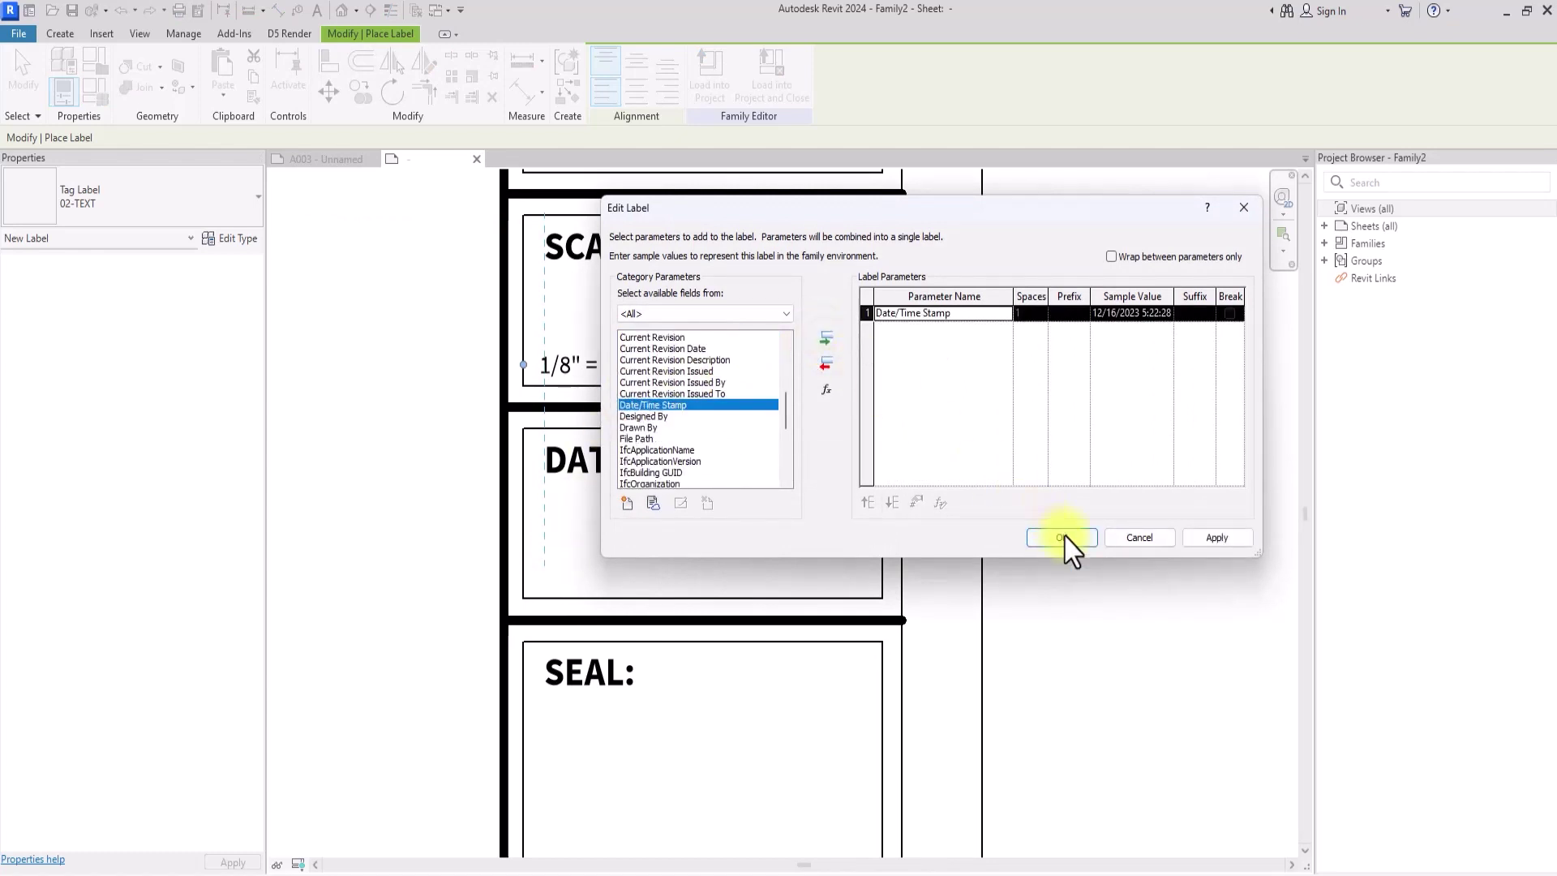
{"action": "left_click", "coordinate": [1063, 538]}
{"action": "scroll", "coordinate": [1071, 545], "scroll_direction": "down", "scroll_amount": 5}
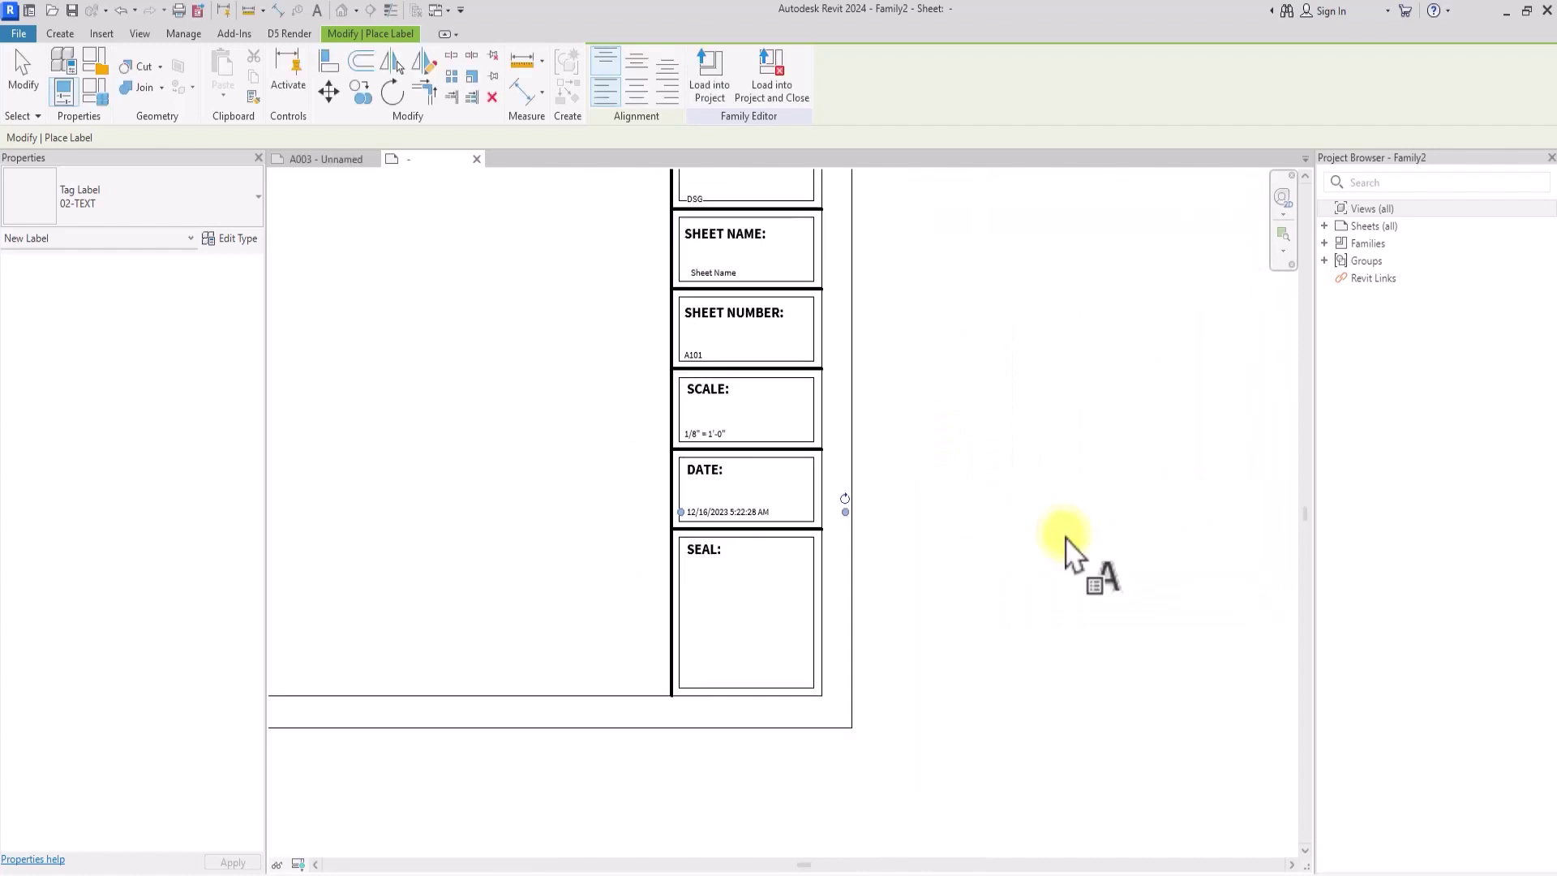
{"action": "scroll", "coordinate": [1067, 541], "scroll_direction": "down", "scroll_amount": 3}
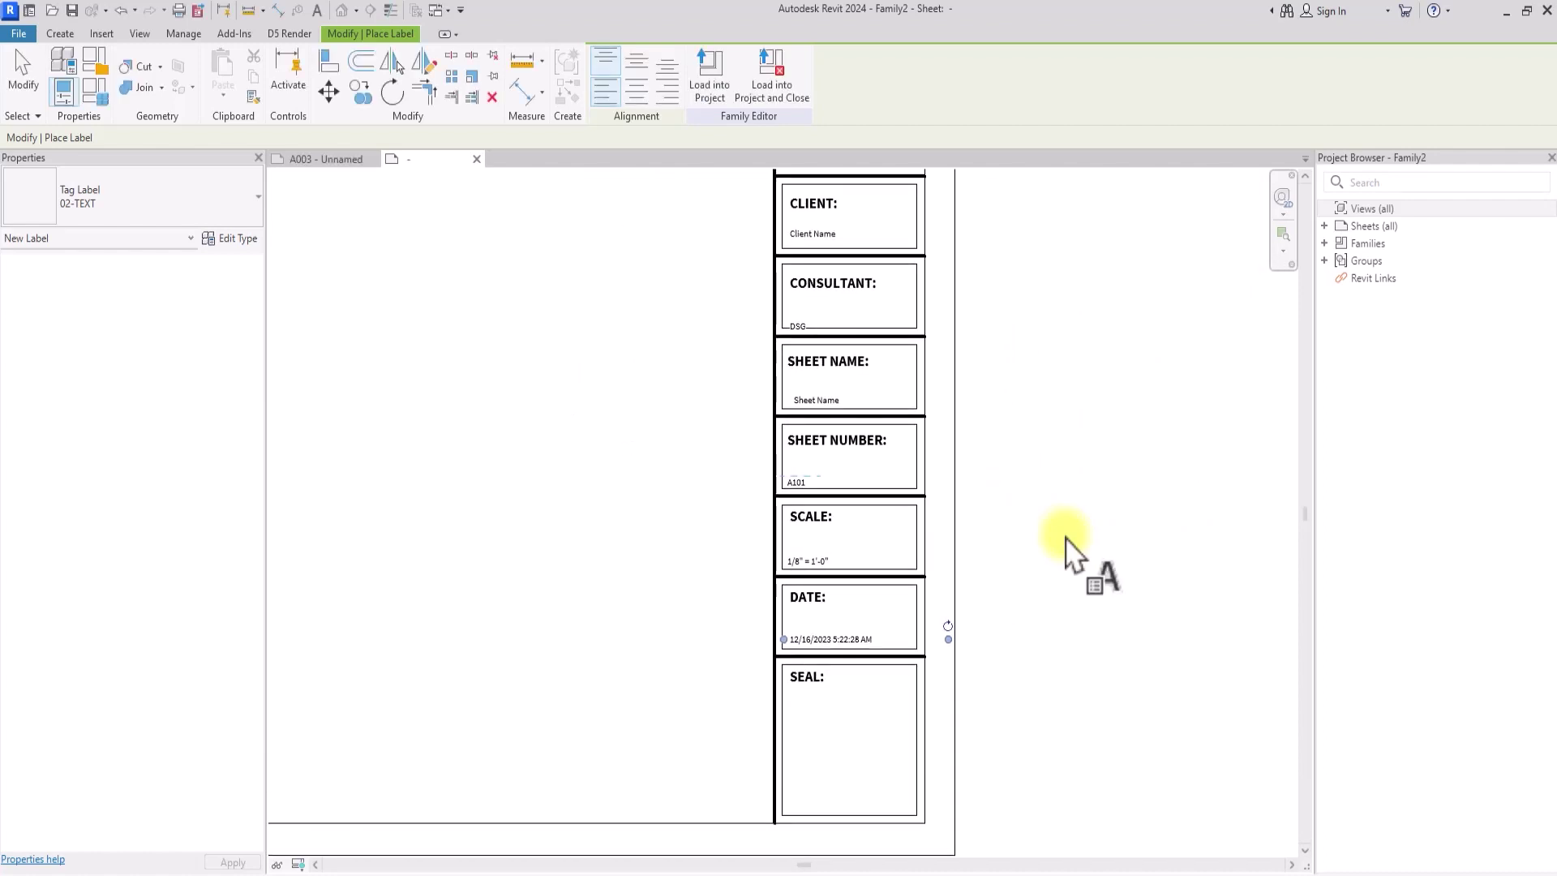
{"action": "scroll", "coordinate": [1065, 536], "scroll_direction": "up", "scroll_amount": 2}
{"action": "scroll", "coordinate": [1065, 537], "scroll_direction": "down", "scroll_amount": 3}
{"action": "scroll", "coordinate": [1066, 537], "scroll_direction": "up", "scroll_amount": 1}
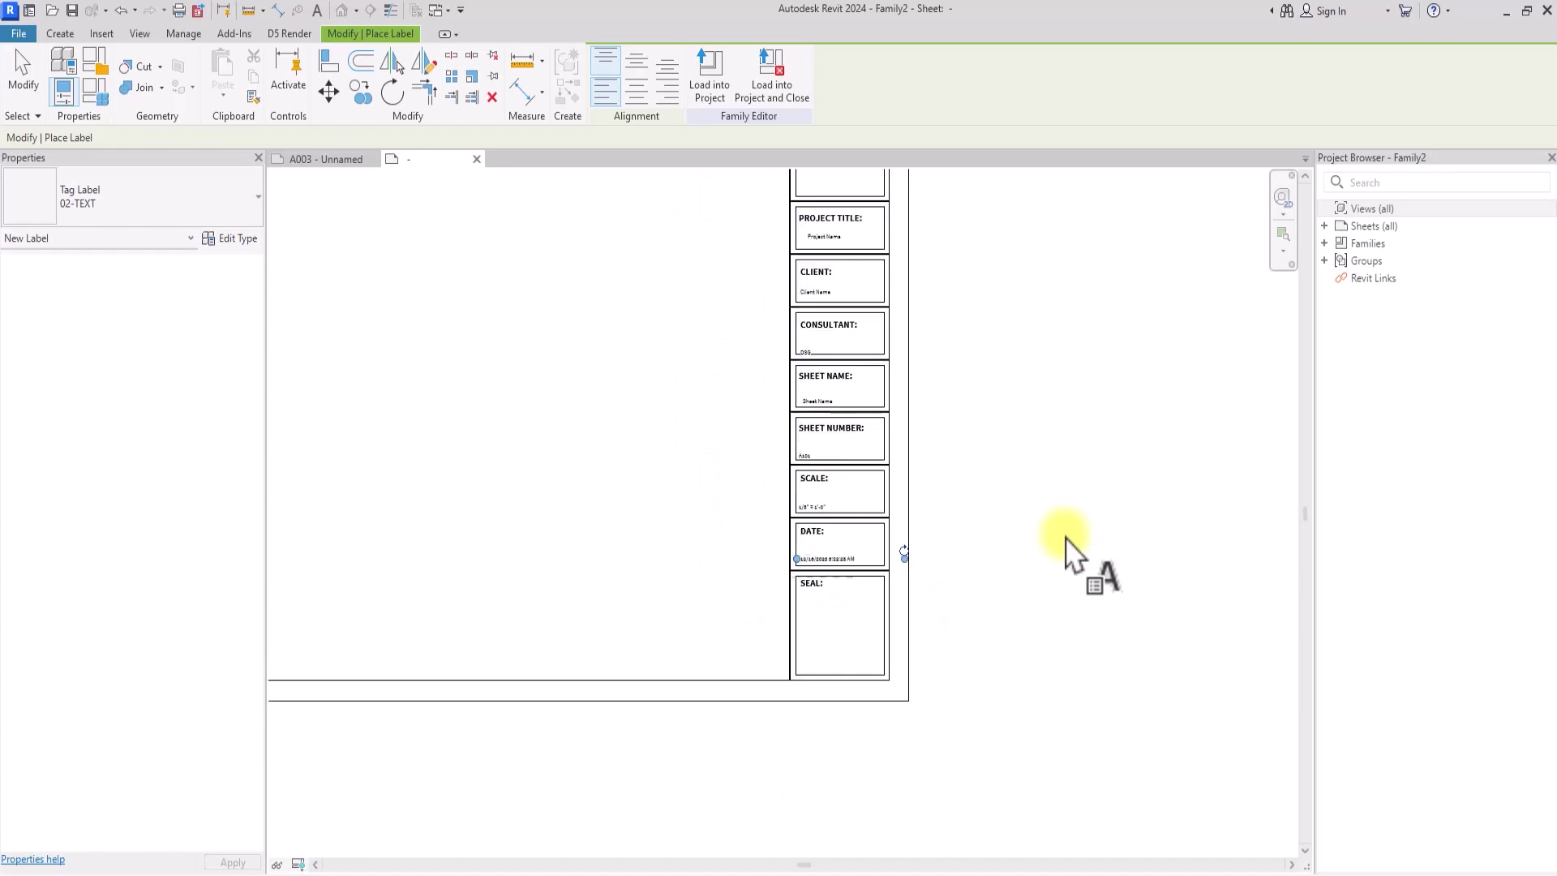
{"action": "middle_click_drag", "start_coordinate": [1065, 536], "coordinate": [1138, 643]}
{"action": "scroll", "coordinate": [1066, 537], "scroll_direction": "down", "scroll_amount": 1}
{"action": "key", "text": "Escape"}
{"action": "key", "text": "Escape"}
- Move the Project Name label so its left edge lines up with the PROJECT TITLE heading
{"action": "scroll", "coordinate": [1066, 537], "scroll_direction": "up", "scroll_amount": 4}
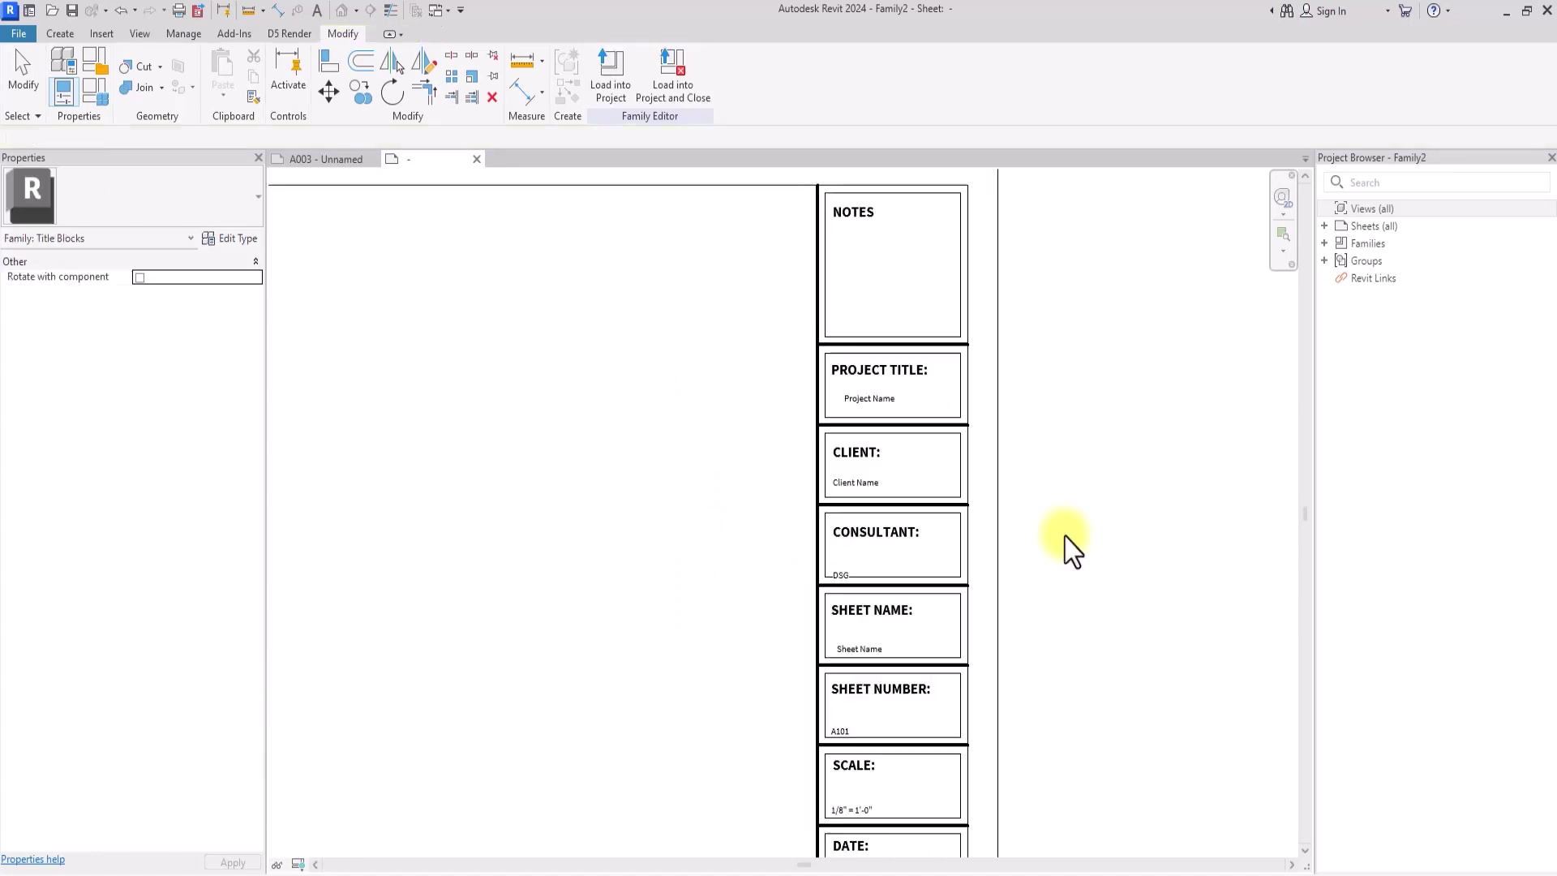
{"action": "middle_click_drag", "start_coordinate": [1065, 537], "coordinate": [1051, 665]}
{"action": "scroll", "coordinate": [1065, 535], "scroll_direction": "up", "scroll_amount": 3}
{"action": "scroll", "coordinate": [1064, 536], "scroll_direction": "down", "scroll_amount": 1}
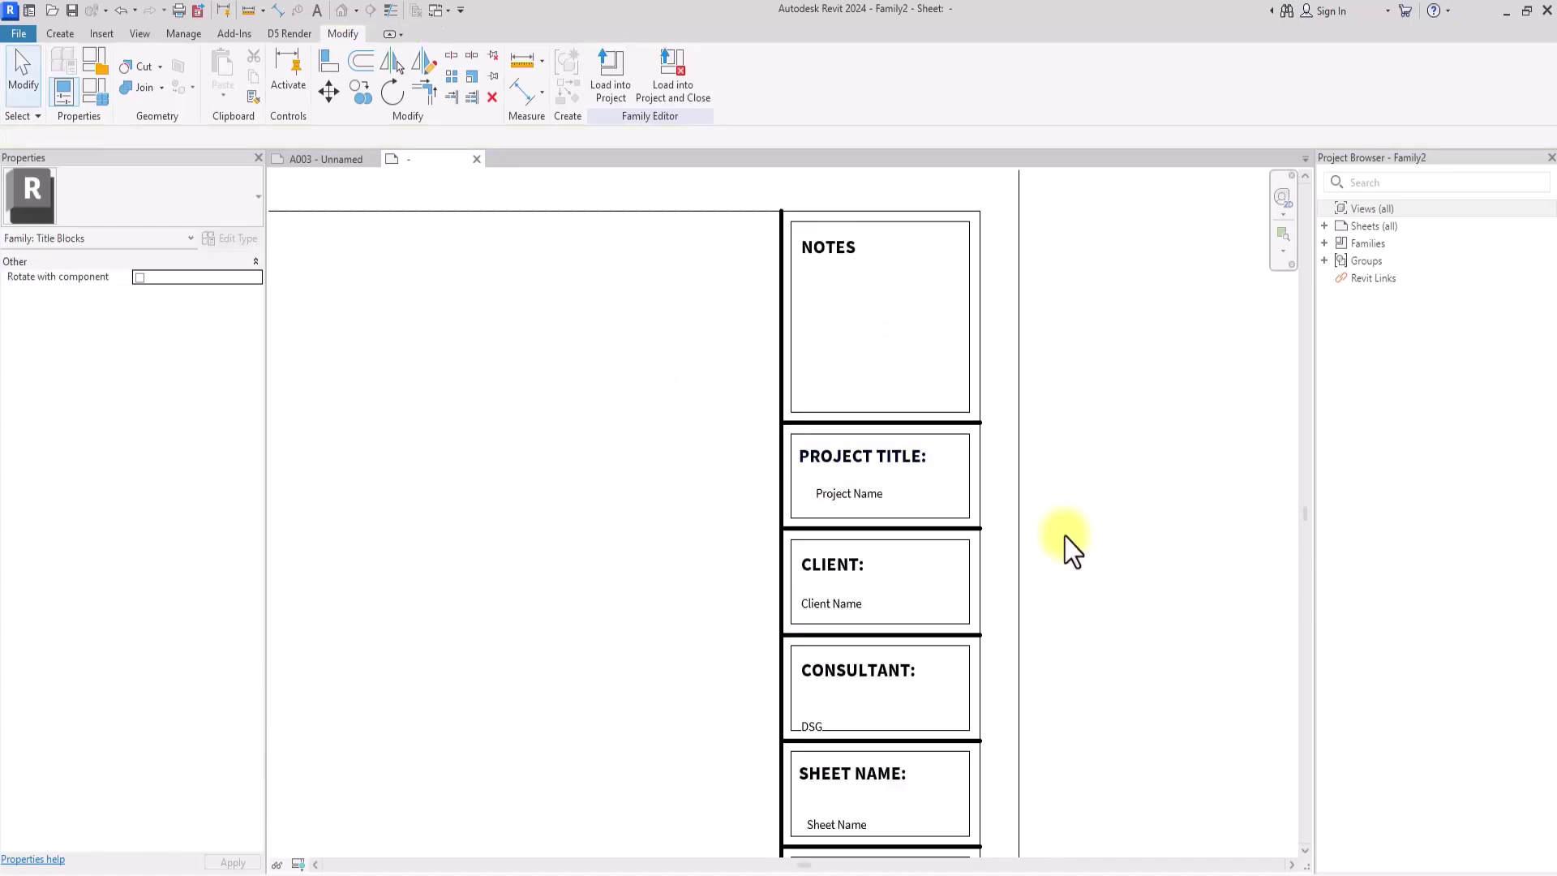
{"action": "scroll", "coordinate": [1069, 548], "scroll_direction": "up", "scroll_amount": 5}
{"action": "left_click_drag", "start_coordinate": [839, 386], "coordinate": [792, 396]}
{"action": "scroll", "coordinate": [793, 406], "scroll_direction": "down", "scroll_amount": 2}
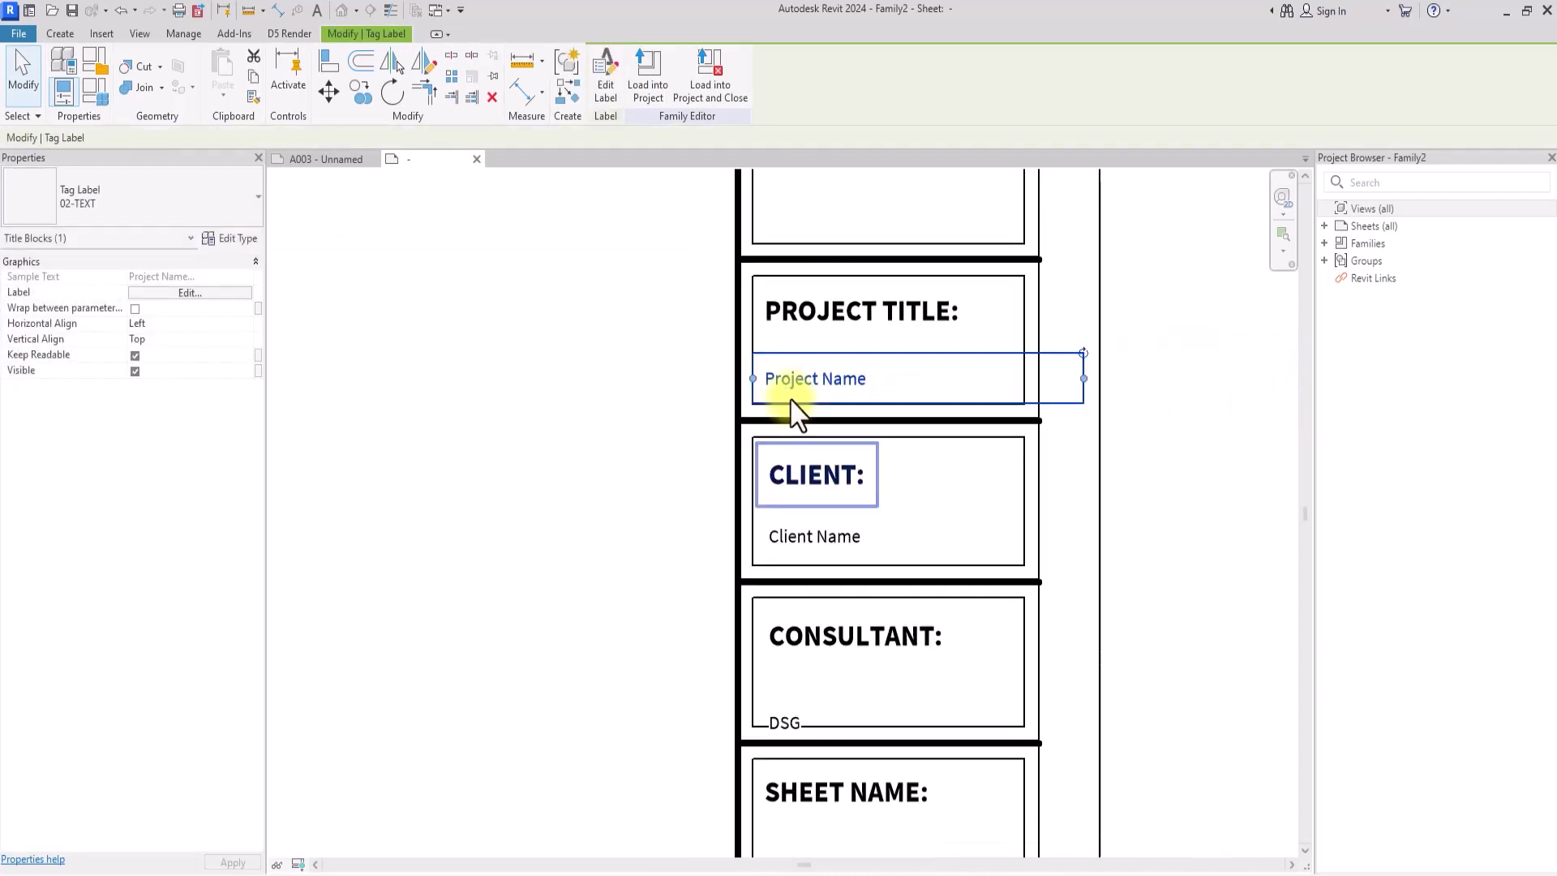
- Align the CLIENT and CONSULTANT headings and labels with the cell above, raising the Designed By label clear of the cell border
{"action": "scroll", "coordinate": [792, 406], "scroll_direction": "up", "scroll_amount": 2}
{"action": "left_click", "coordinate": [813, 543]}
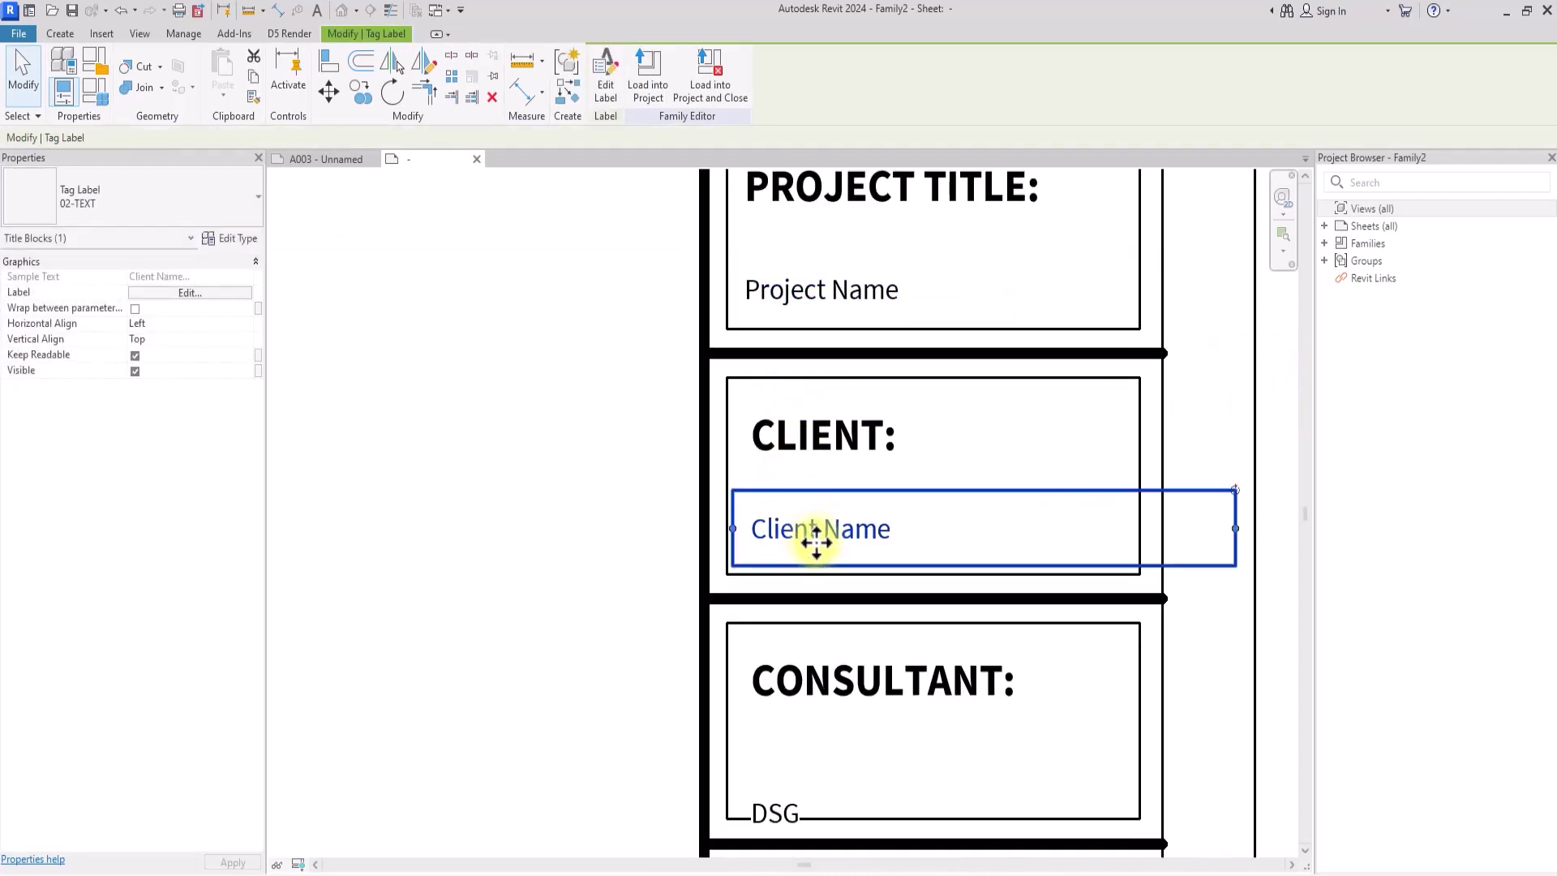
{"action": "scroll", "coordinate": [811, 541], "scroll_direction": "down", "scroll_amount": 1}
{"action": "scroll", "coordinate": [800, 546], "scroll_direction": "up", "scroll_amount": 3}
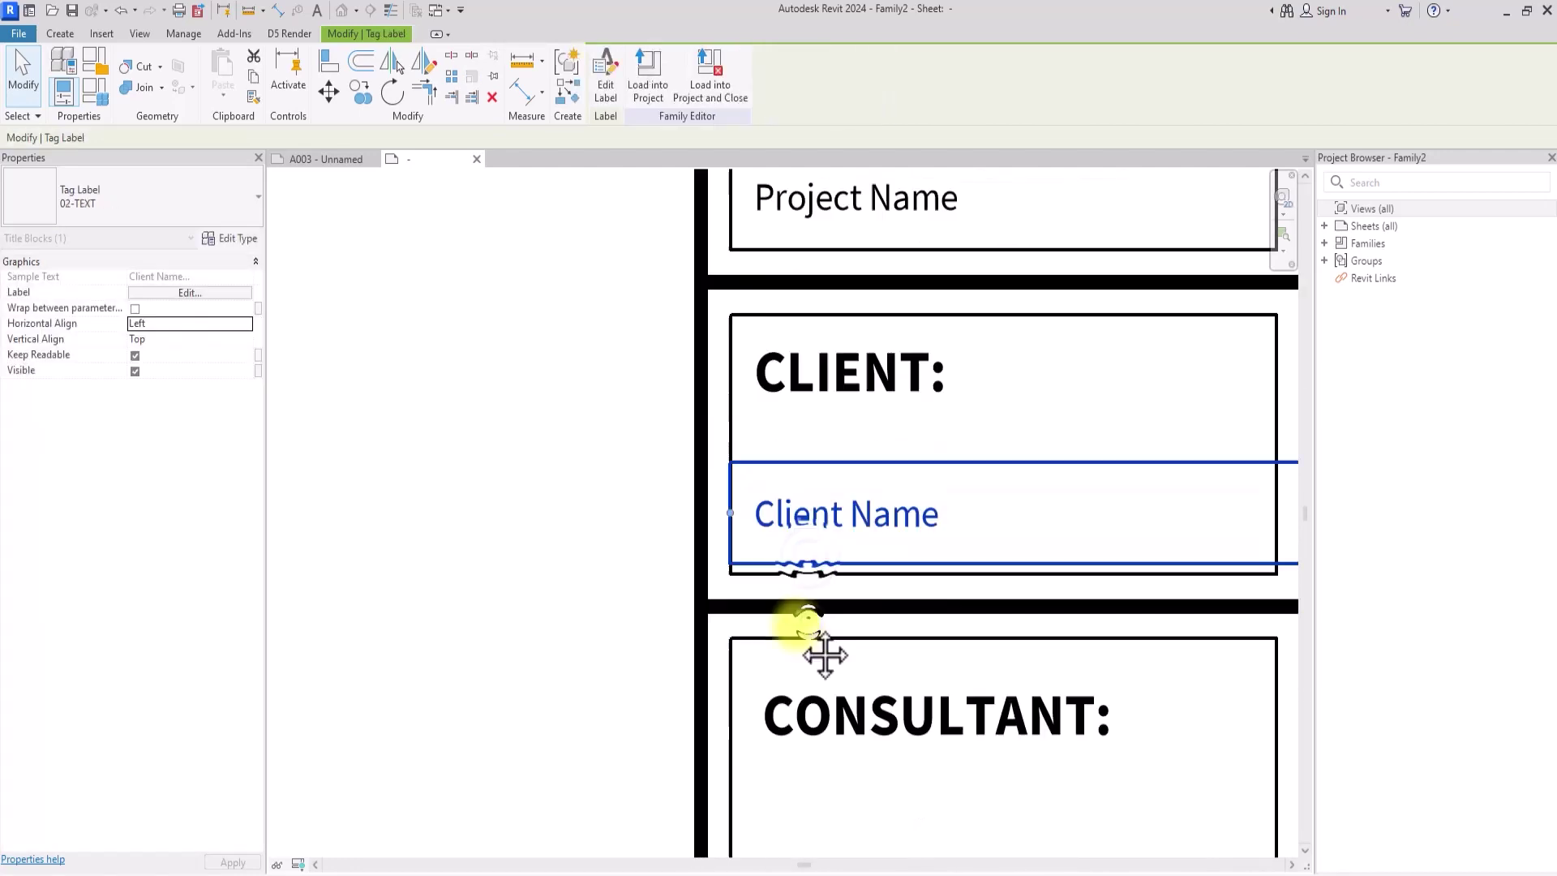
{"action": "middle_click_drag", "start_coordinate": [825, 655], "coordinate": [843, 329]}
{"action": "scroll", "coordinate": [843, 328], "scroll_direction": "down", "scroll_amount": 1}
{"action": "left_click_drag", "start_coordinate": [860, 372], "coordinate": [853, 372]}
{"action": "left_click_drag", "start_coordinate": [830, 523], "coordinate": [824, 490]}
- Move the Sheet Name label so its left edge lines up with the SHEET NAME heading
{"action": "scroll", "coordinate": [824, 485], "scroll_direction": "down", "scroll_amount": 6}
{"action": "scroll", "coordinate": [821, 596], "scroll_direction": "up", "scroll_amount": 4}
{"action": "left_click", "coordinate": [847, 458]}
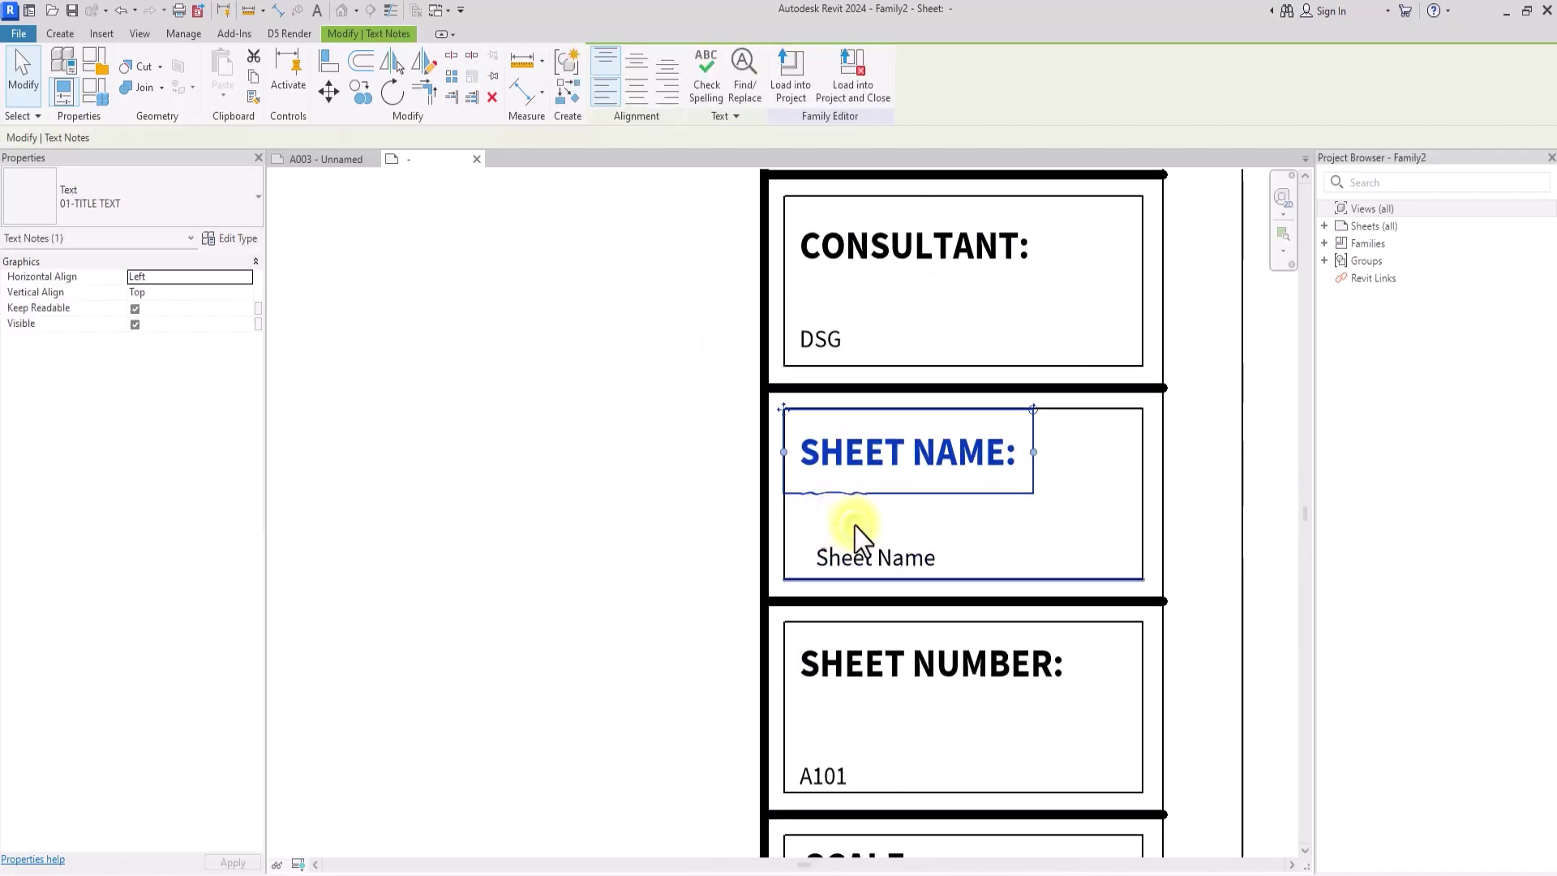
{"action": "left_click_drag", "start_coordinate": [868, 558], "coordinate": [852, 558]}
{"action": "middle_click_drag", "start_coordinate": [839, 771], "coordinate": [852, 559]}
{"action": "left_click", "coordinate": [873, 462]}
{"action": "scroll", "coordinate": [841, 194], "scroll_direction": "down", "scroll_amount": 1}
{"action": "scroll", "coordinate": [835, 365], "scroll_direction": "up", "scroll_amount": 2}
{"action": "left_click_drag", "start_coordinate": [835, 375], "coordinate": [834, 364]}
{"action": "scroll", "coordinate": [834, 364], "scroll_direction": "down", "scroll_amount": 1}
{"action": "middle_click_drag", "start_coordinate": [827, 754], "coordinate": [772, 618]}
{"action": "scroll", "coordinate": [815, 324], "scroll_direction": "down", "scroll_amount": 1}
{"action": "scroll", "coordinate": [828, 363], "scroll_direction": "down", "scroll_amount": 2}
{"action": "middle_click_drag", "start_coordinate": [827, 243], "coordinate": [762, 795]}
{"action": "middle_click_drag", "start_coordinate": [800, 349], "coordinate": [832, 518]}
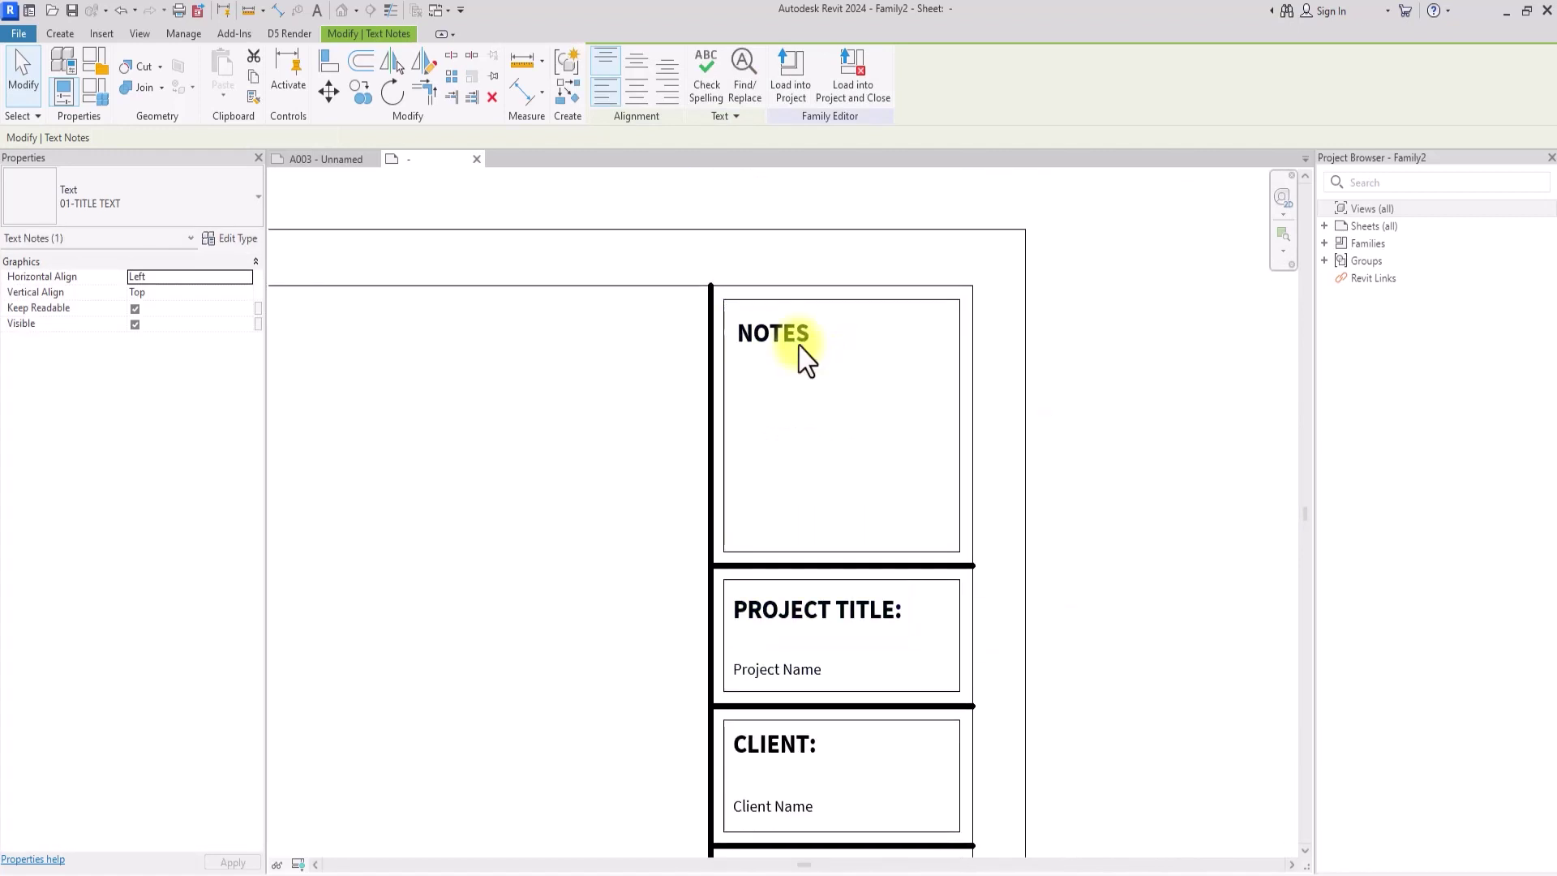
- Start a text note and duplicate its 01-TITLE TEXT type as a new type named 02-TEXT
{"action": "left_click", "coordinate": [807, 357]}
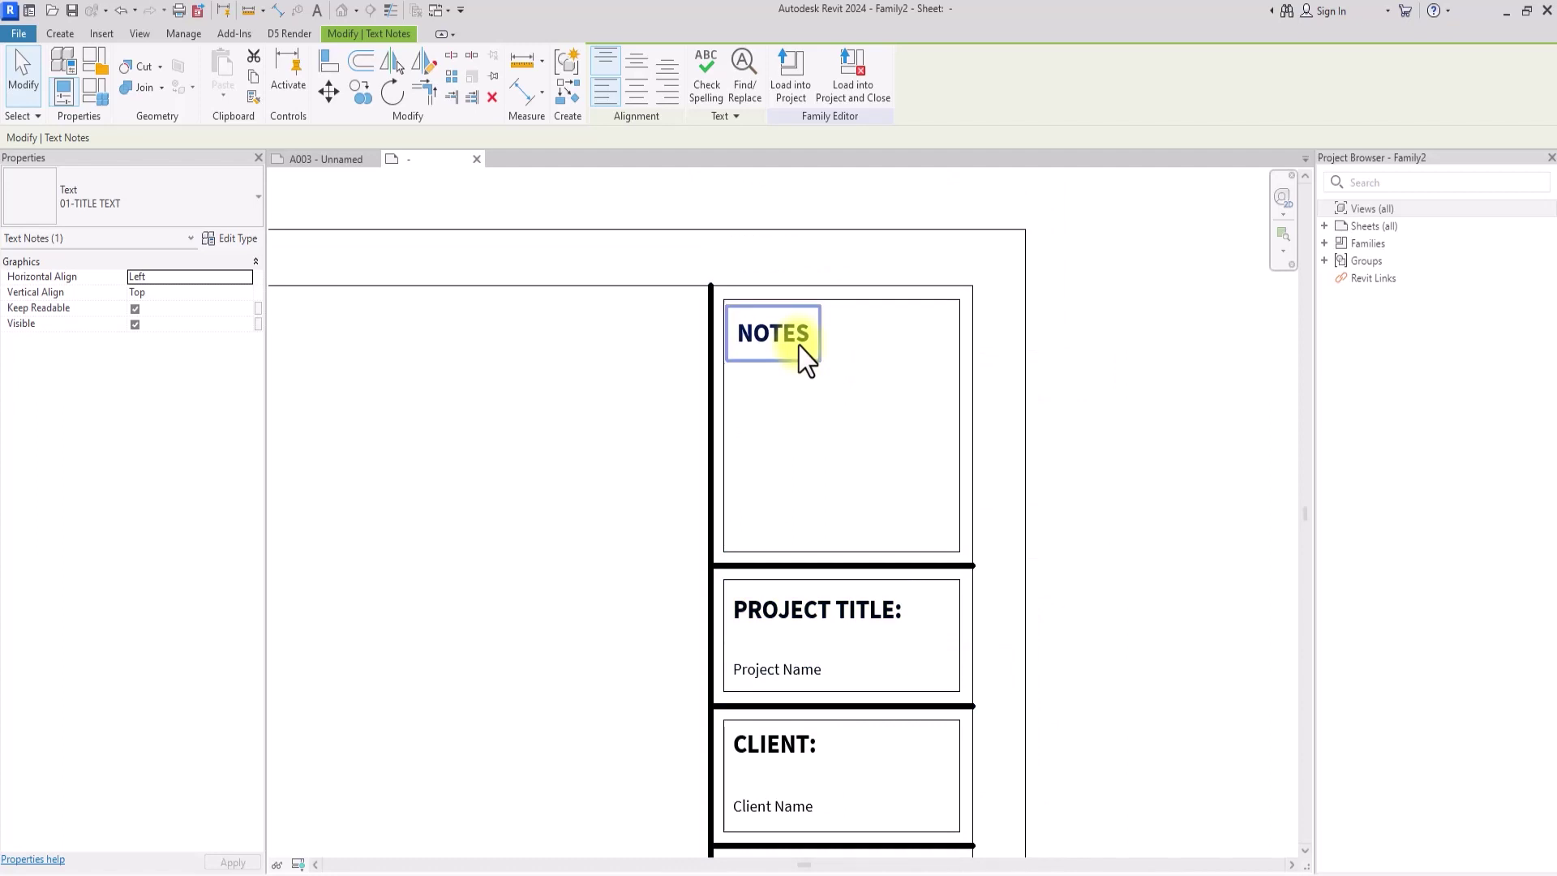
{"action": "scroll", "coordinate": [807, 357], "scroll_direction": "down", "scroll_amount": 1}
{"action": "left_click", "coordinate": [58, 33]}
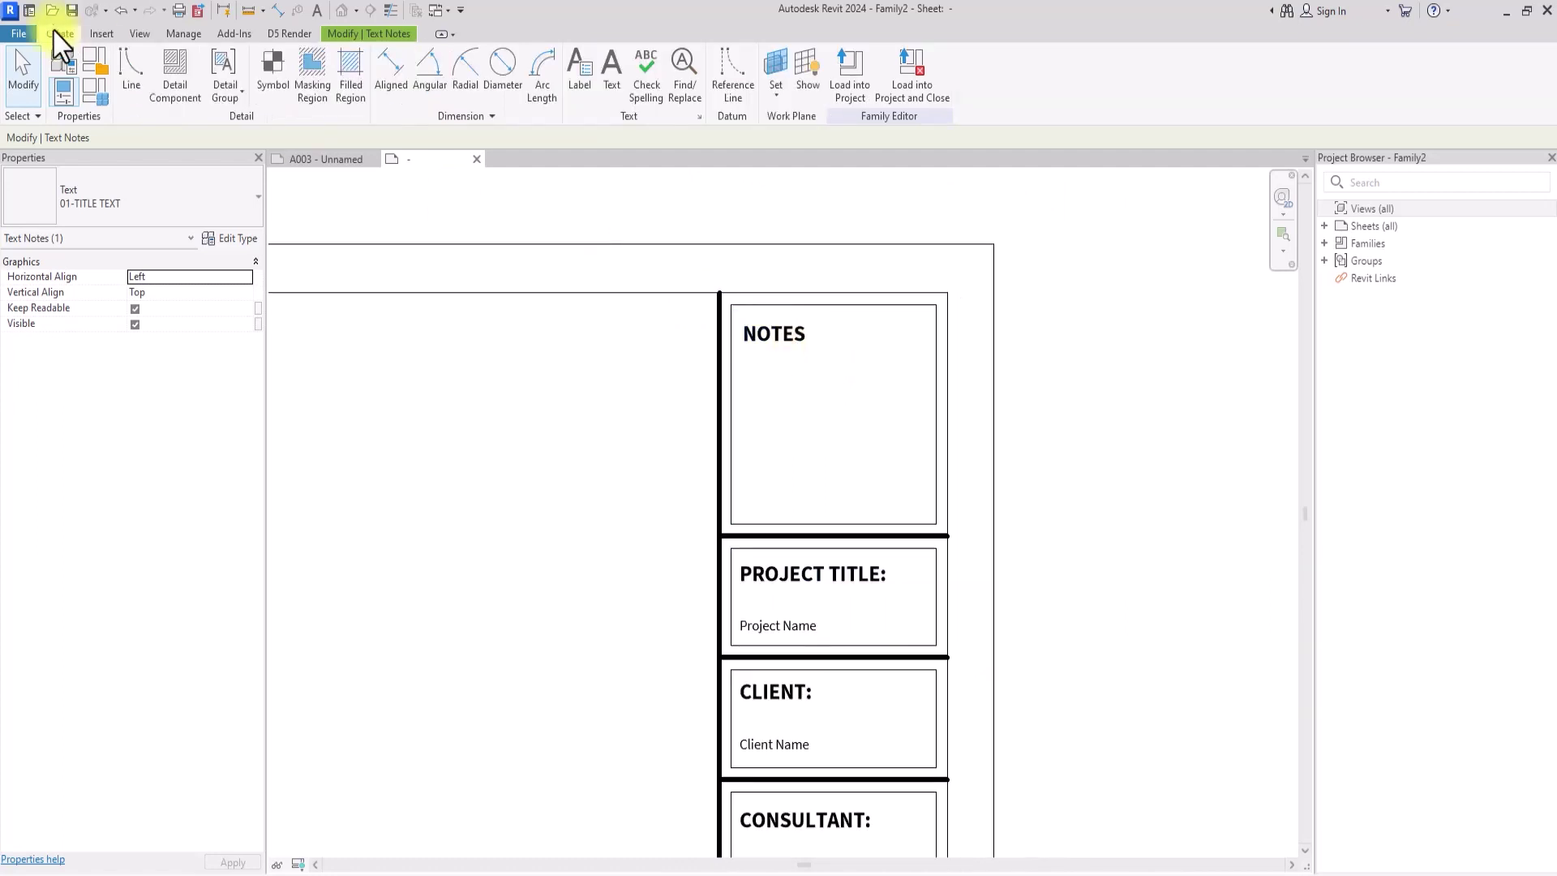
{"action": "left_click", "coordinate": [615, 79]}
{"action": "left_click", "coordinate": [105, 209]}
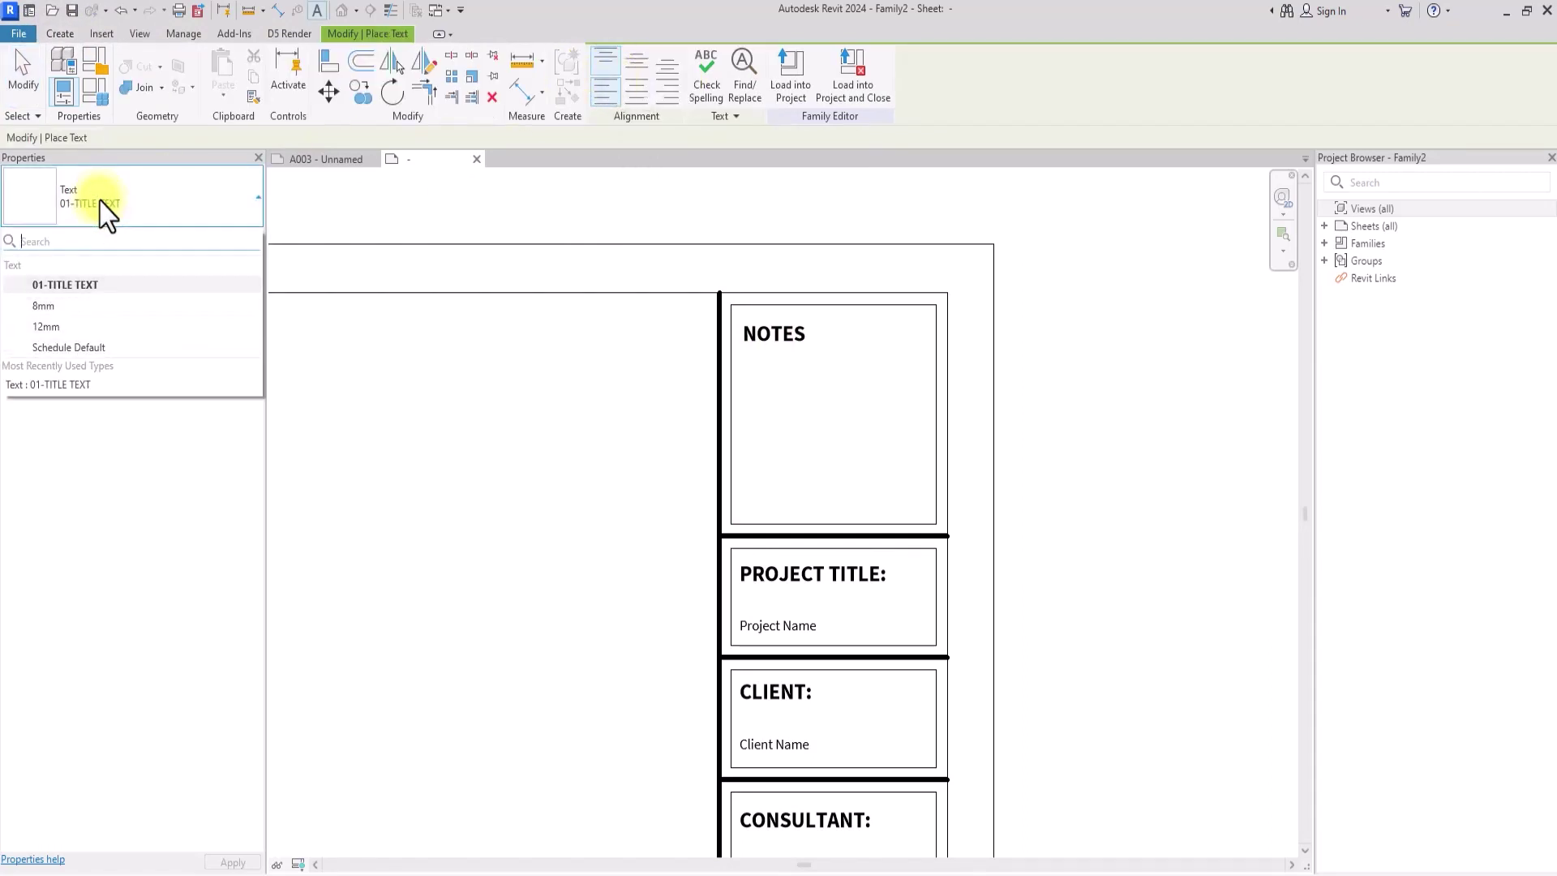
{"action": "left_click", "coordinate": [96, 284]}
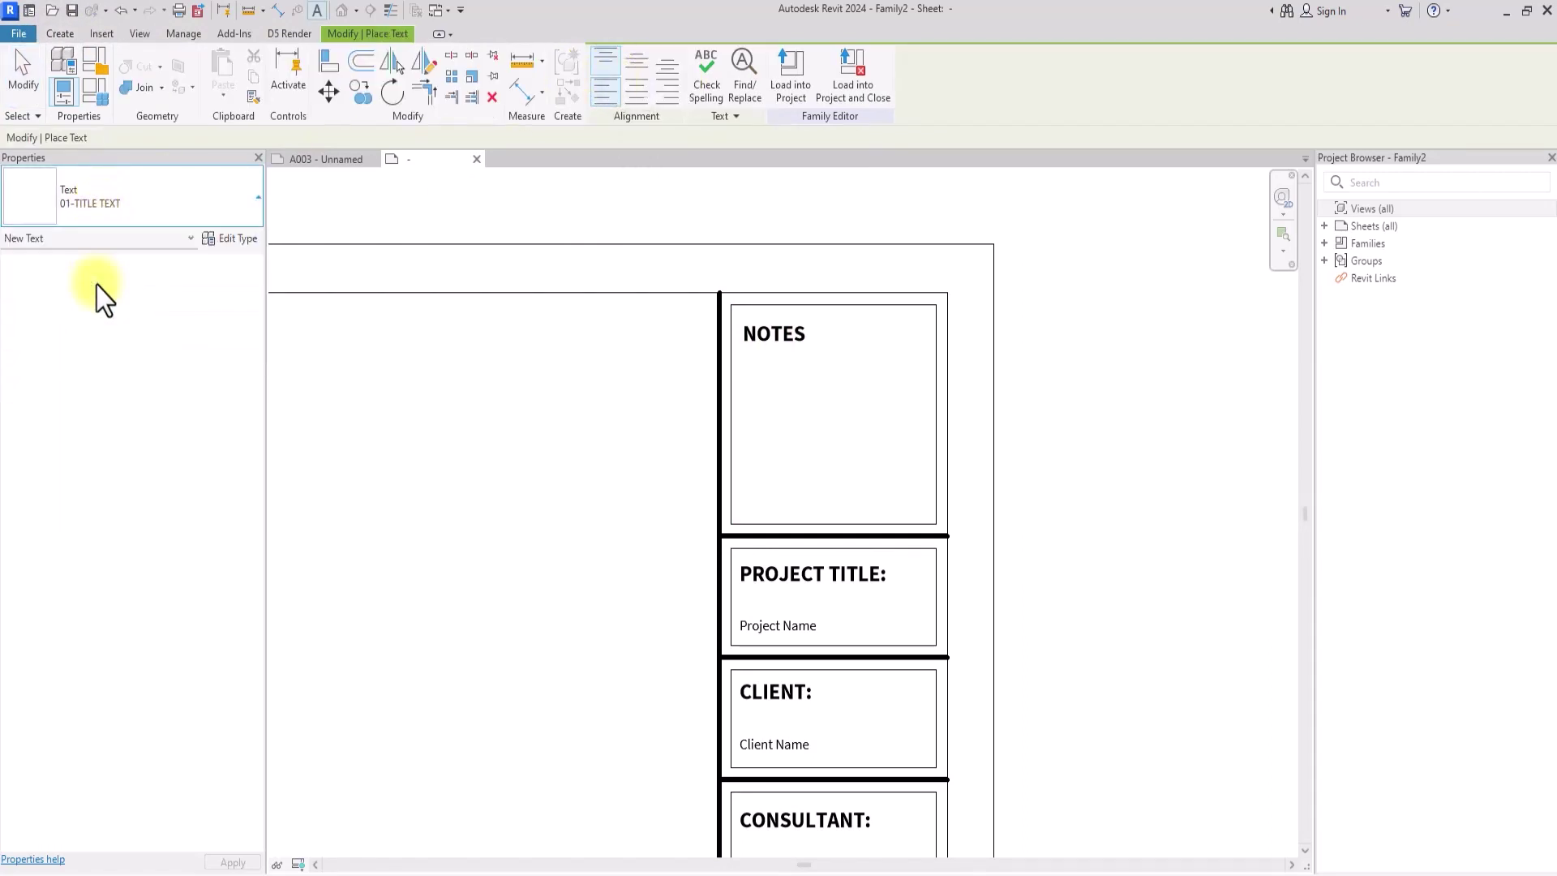
{"action": "left_click", "coordinate": [222, 239]}
{"action": "left_click", "coordinate": [1135, 311]}
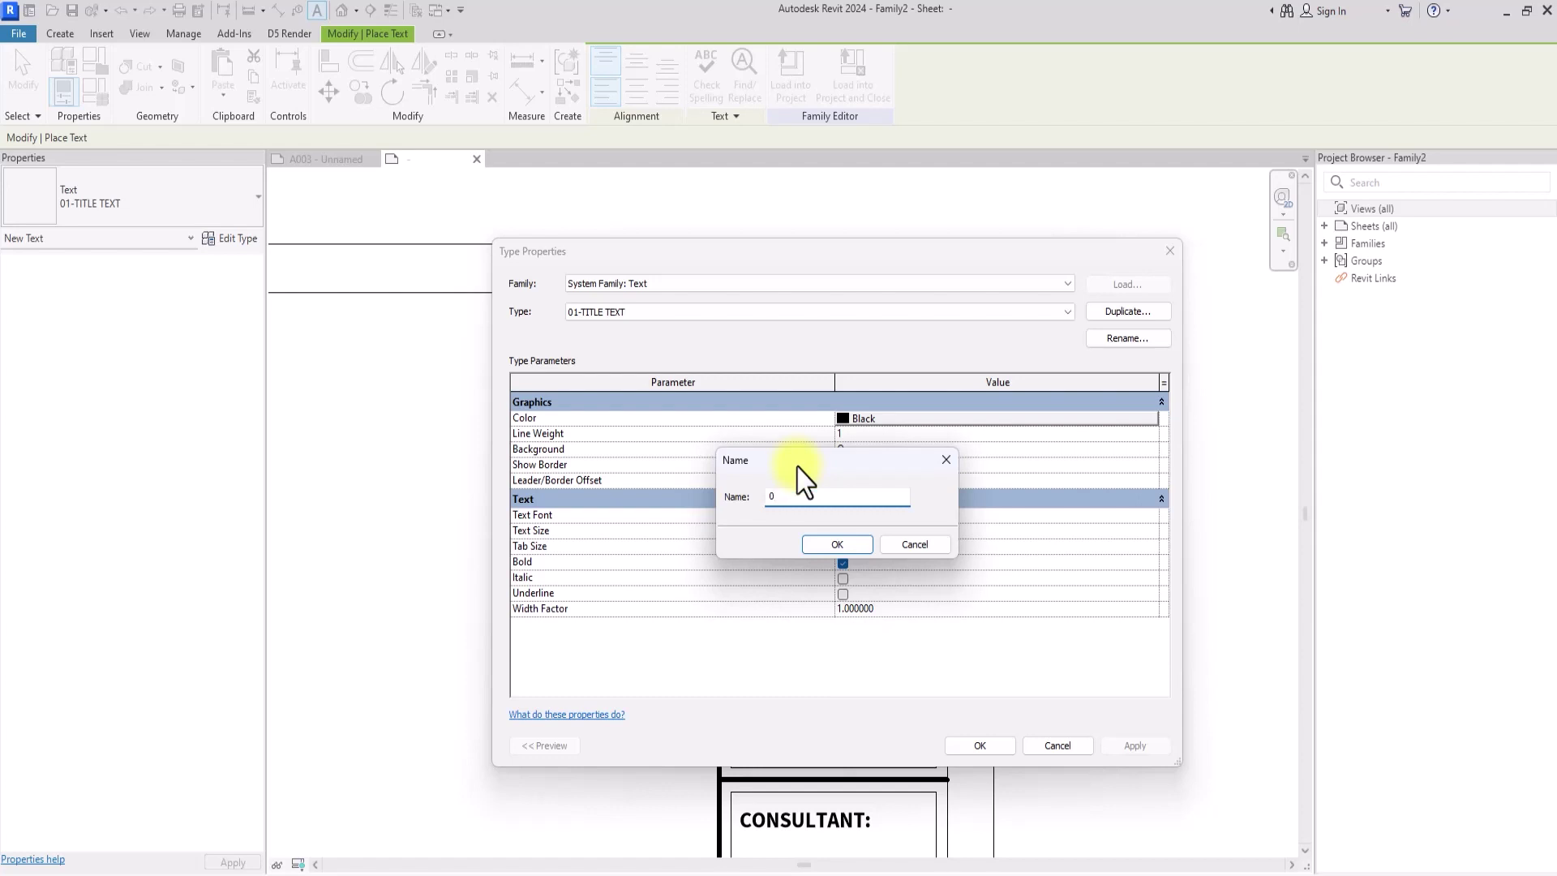
{"action": "left_click", "coordinate": [836, 545]}
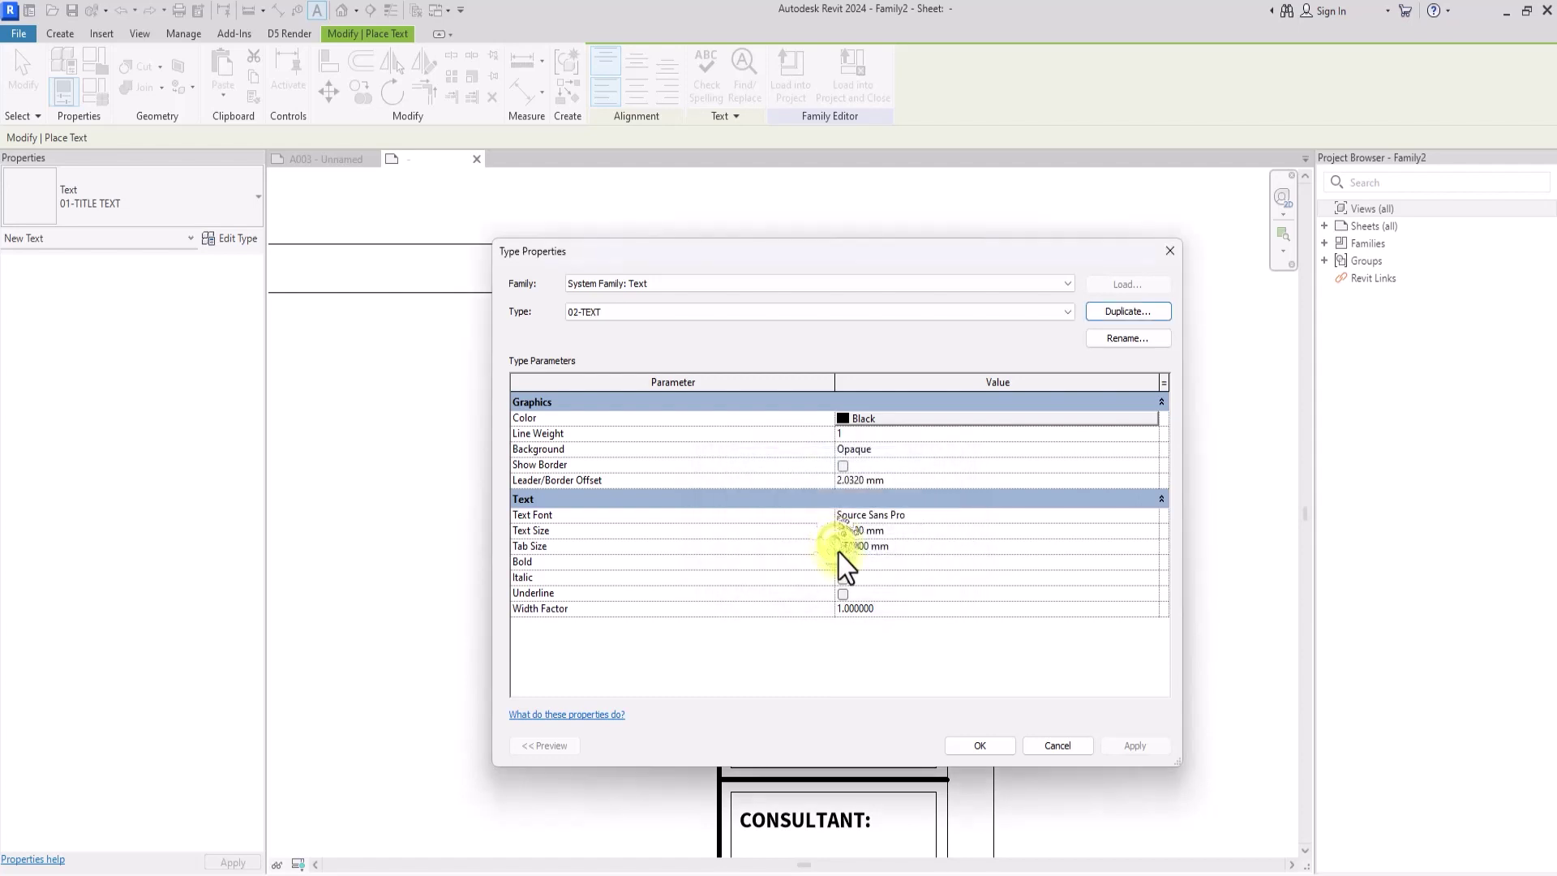
{"action": "left_click", "coordinate": [842, 561]}
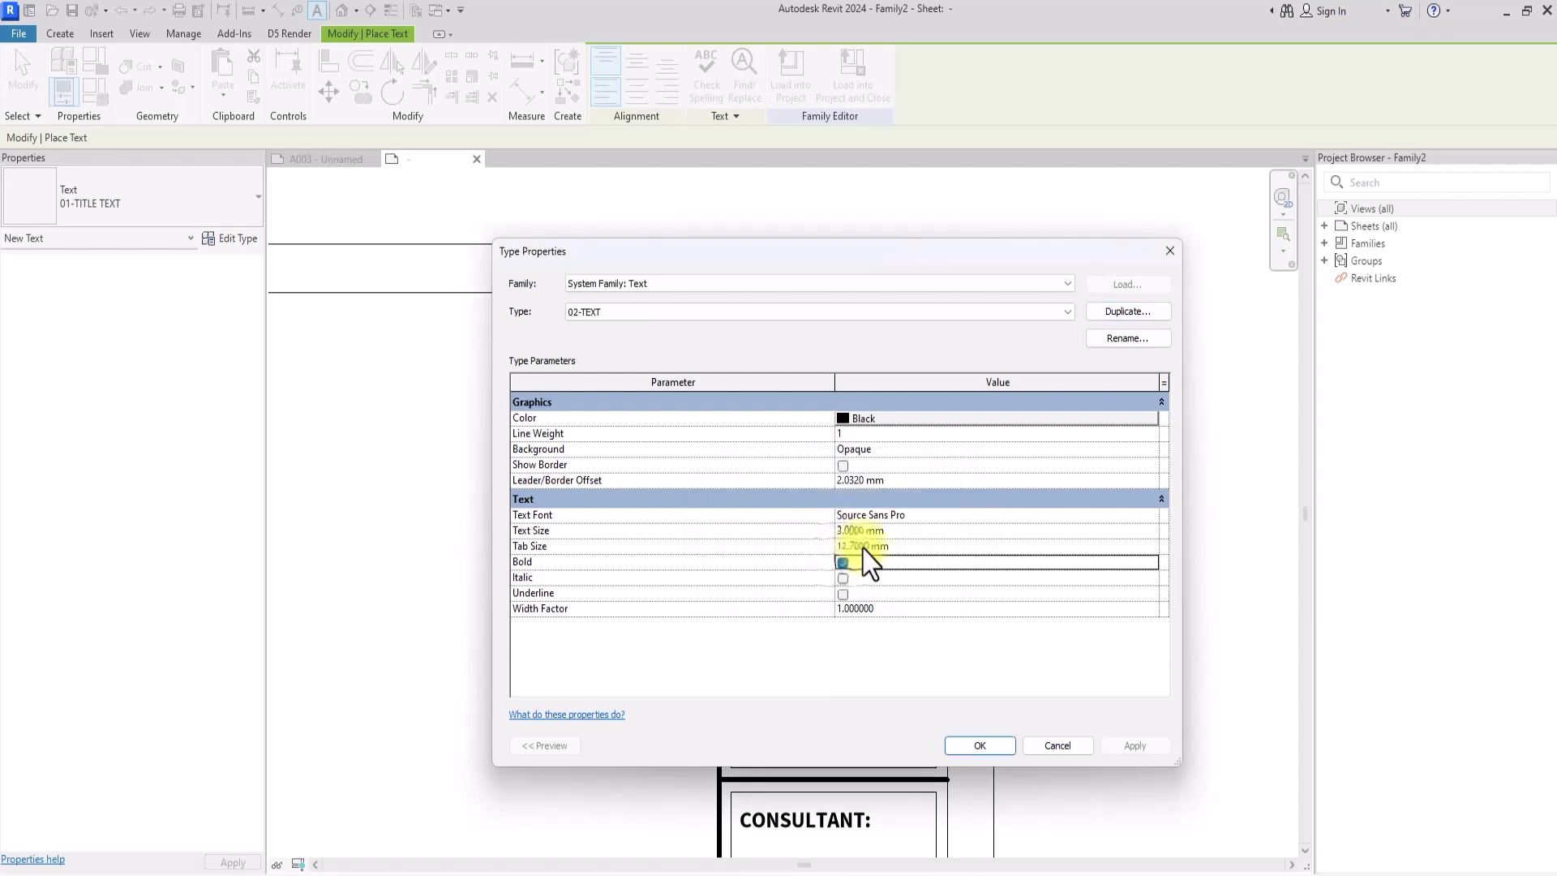
{"action": "left_click", "coordinate": [892, 530]}
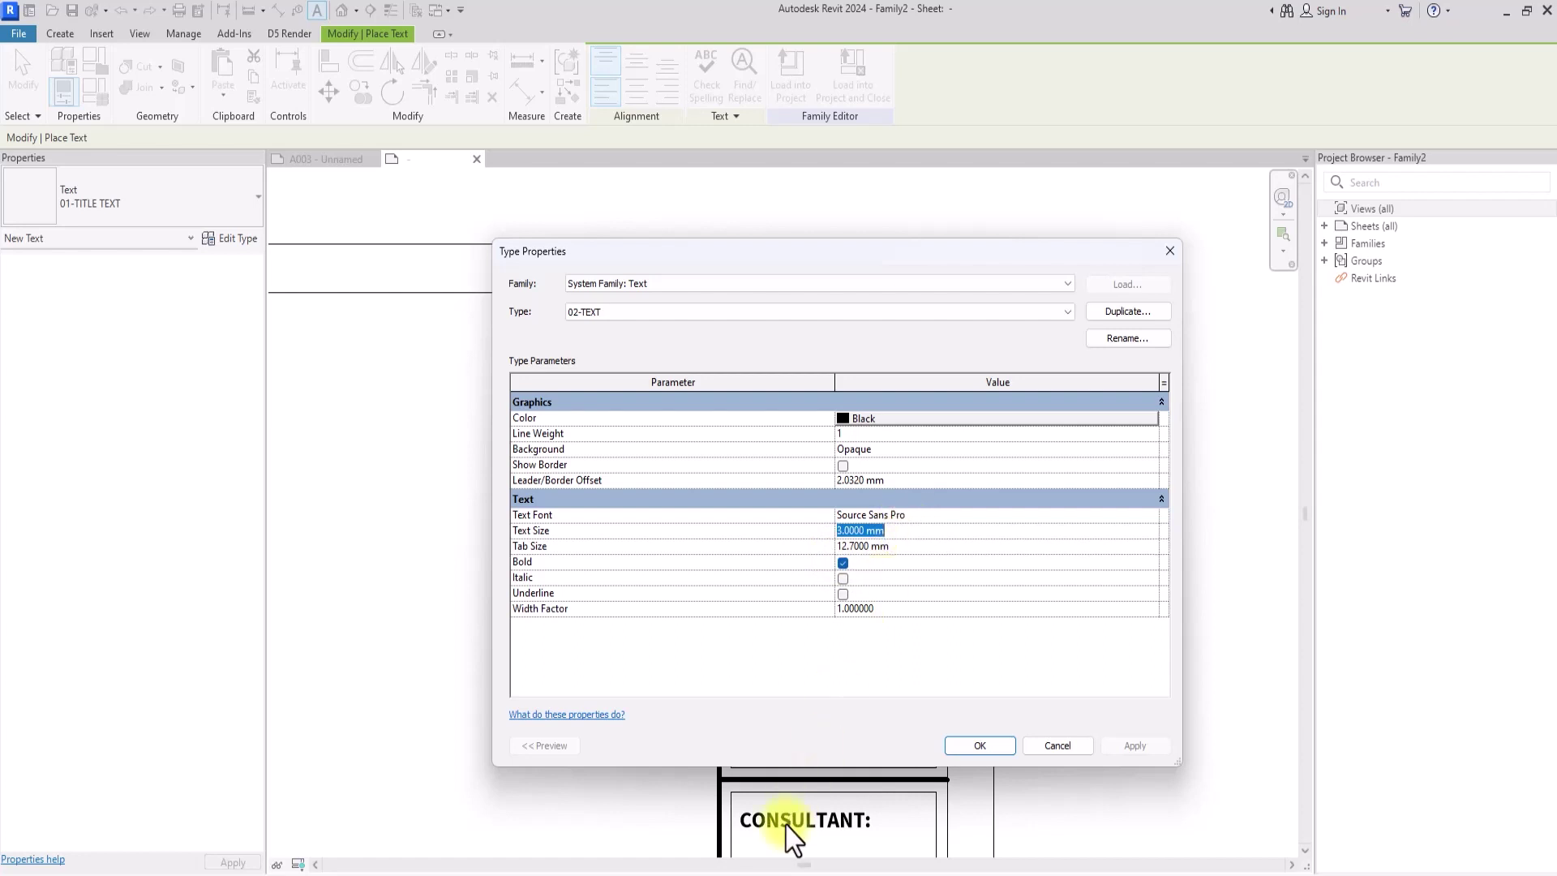
{"action": "left_click", "coordinate": [980, 745]}
- Place the text "THE BALL IS NOT NTO BE COPIED" below the NOTES heading in its cell
{"action": "scroll", "coordinate": [983, 747], "scroll_direction": "up", "scroll_amount": 4}
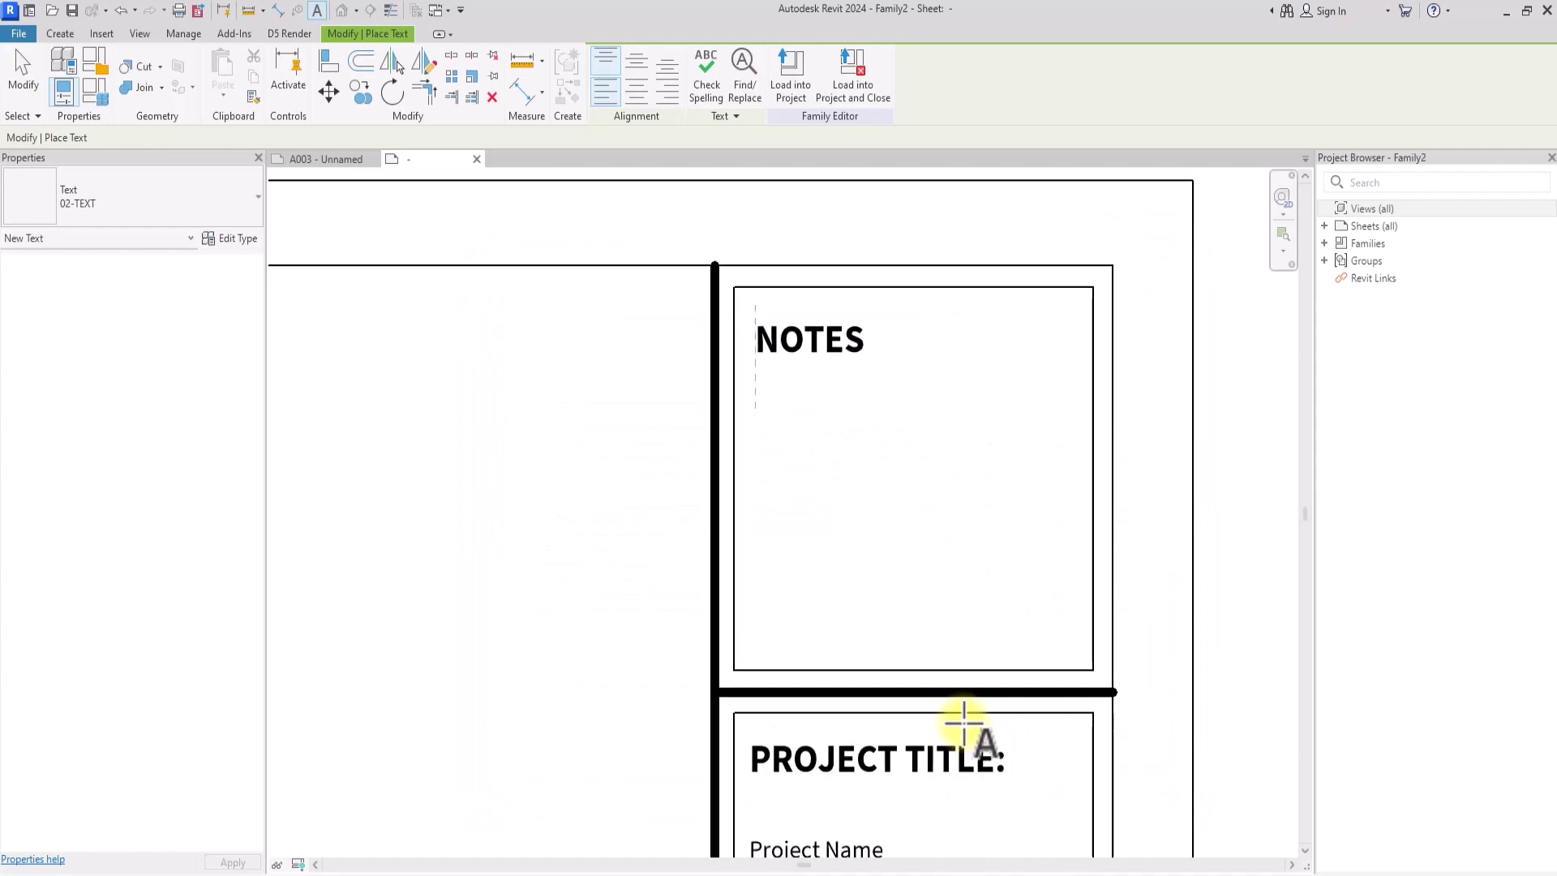
{"action": "left_click", "coordinate": [754, 406]}
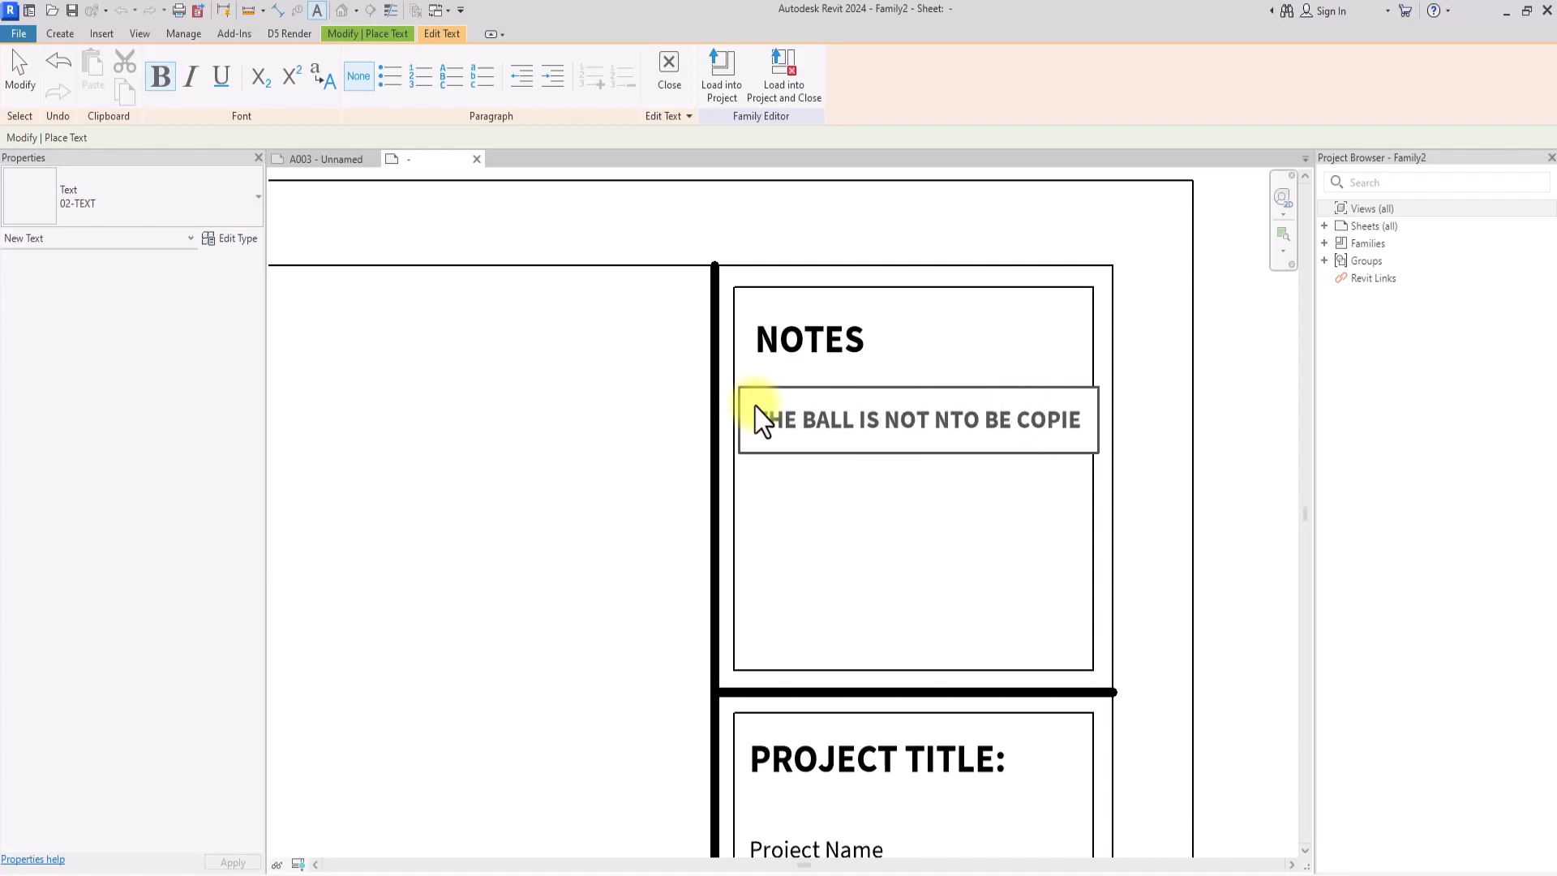
{"action": "left_click", "coordinate": [911, 539]}
{"action": "scroll", "coordinate": [1102, 476], "scroll_direction": "down", "scroll_amount": 3}
{"action": "scroll", "coordinate": [1160, 452], "scroll_direction": "up", "scroll_amount": 1}
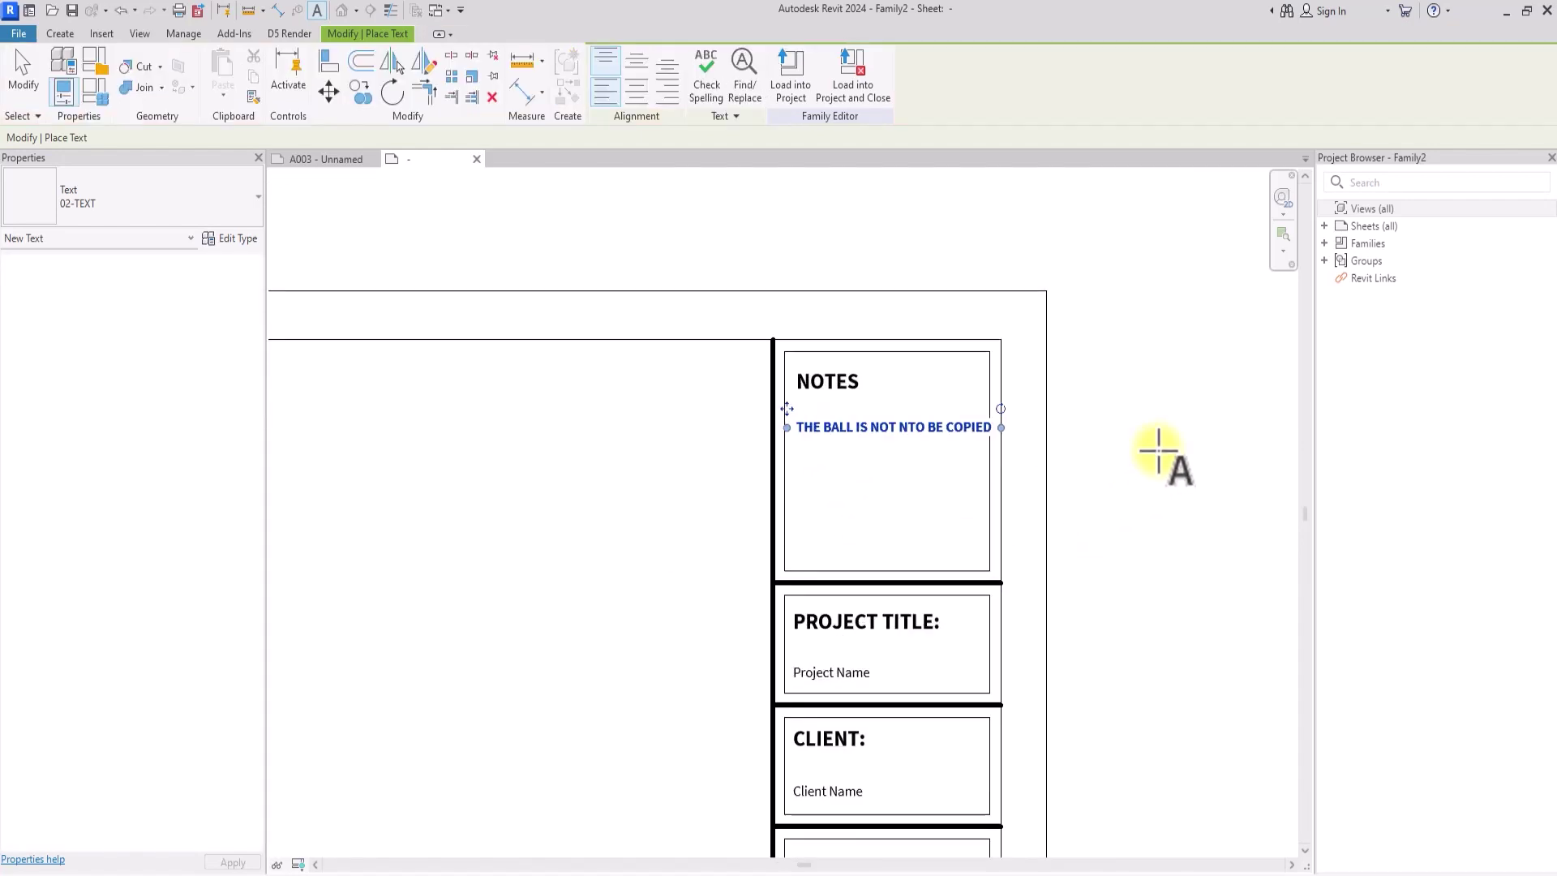
{"action": "left_click", "coordinate": [1159, 451]}
{"action": "key", "text": "Escape"}
{"action": "key", "text": "Escape"}
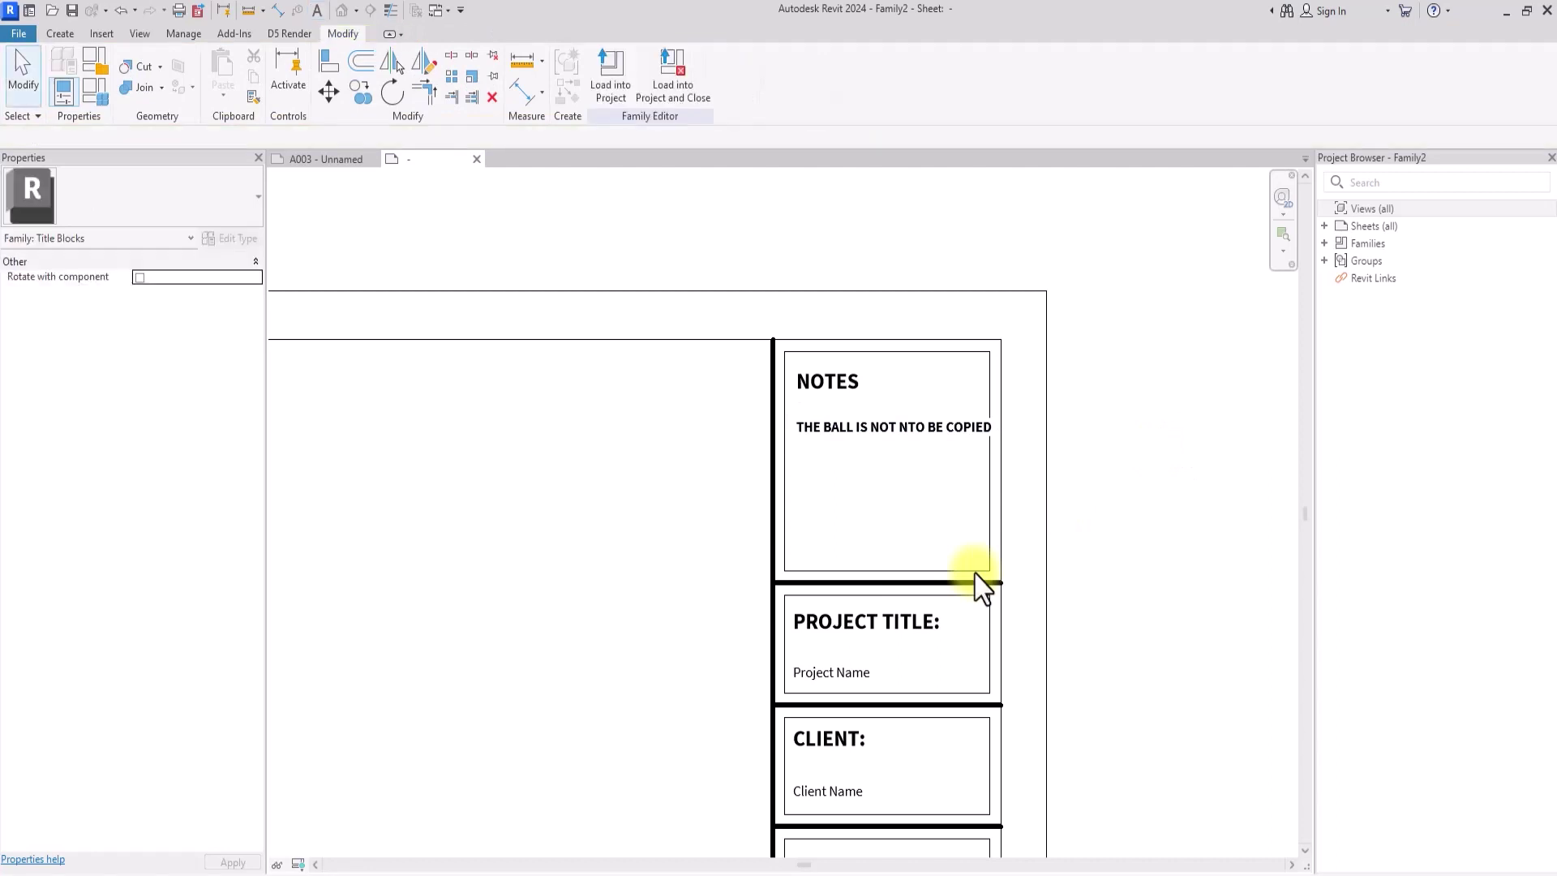
- Shift the DATE heading and its date/time label slightly to the left inside their cell
{"action": "scroll", "coordinate": [981, 583], "scroll_direction": "down", "scroll_amount": 2}
{"action": "scroll", "coordinate": [974, 573], "scroll_direction": "up", "scroll_amount": 3}
{"action": "mouse_move", "coordinate": [975, 573]}
{"action": "middle_mouse_down"}
{"action": "mouse_move", "coordinate": [957, 316]}
{"action": "mouse_move", "coordinate": [982, 454]}
{"action": "mouse_move", "coordinate": [989, 264]}
{"action": "middle_mouse_up"}
{"action": "scroll", "coordinate": [974, 572], "scroll_direction": "up", "scroll_amount": 1}
{"action": "scroll", "coordinate": [975, 572], "scroll_direction": "up", "scroll_amount": 3}
{"action": "scroll", "coordinate": [770, 394], "scroll_direction": "up", "scroll_amount": 1}
{"action": "mouse_move", "coordinate": [747, 389]}
{"action": "left_mouse_down"}
{"action": "mouse_move", "coordinate": [737, 427]}
{"action": "mouse_move", "coordinate": [772, 400]}
{"action": "left_mouse_up"}
{"action": "mouse_move", "coordinate": [831, 496]}
{"action": "left_mouse_down"}
{"action": "mouse_move", "coordinate": [772, 504]}
{"action": "mouse_move", "coordinate": [816, 524]}
{"action": "mouse_move", "coordinate": [811, 508]}
{"action": "left_mouse_up"}
{"action": "scroll", "coordinate": [827, 527], "scroll_direction": "down", "scroll_amount": 3}
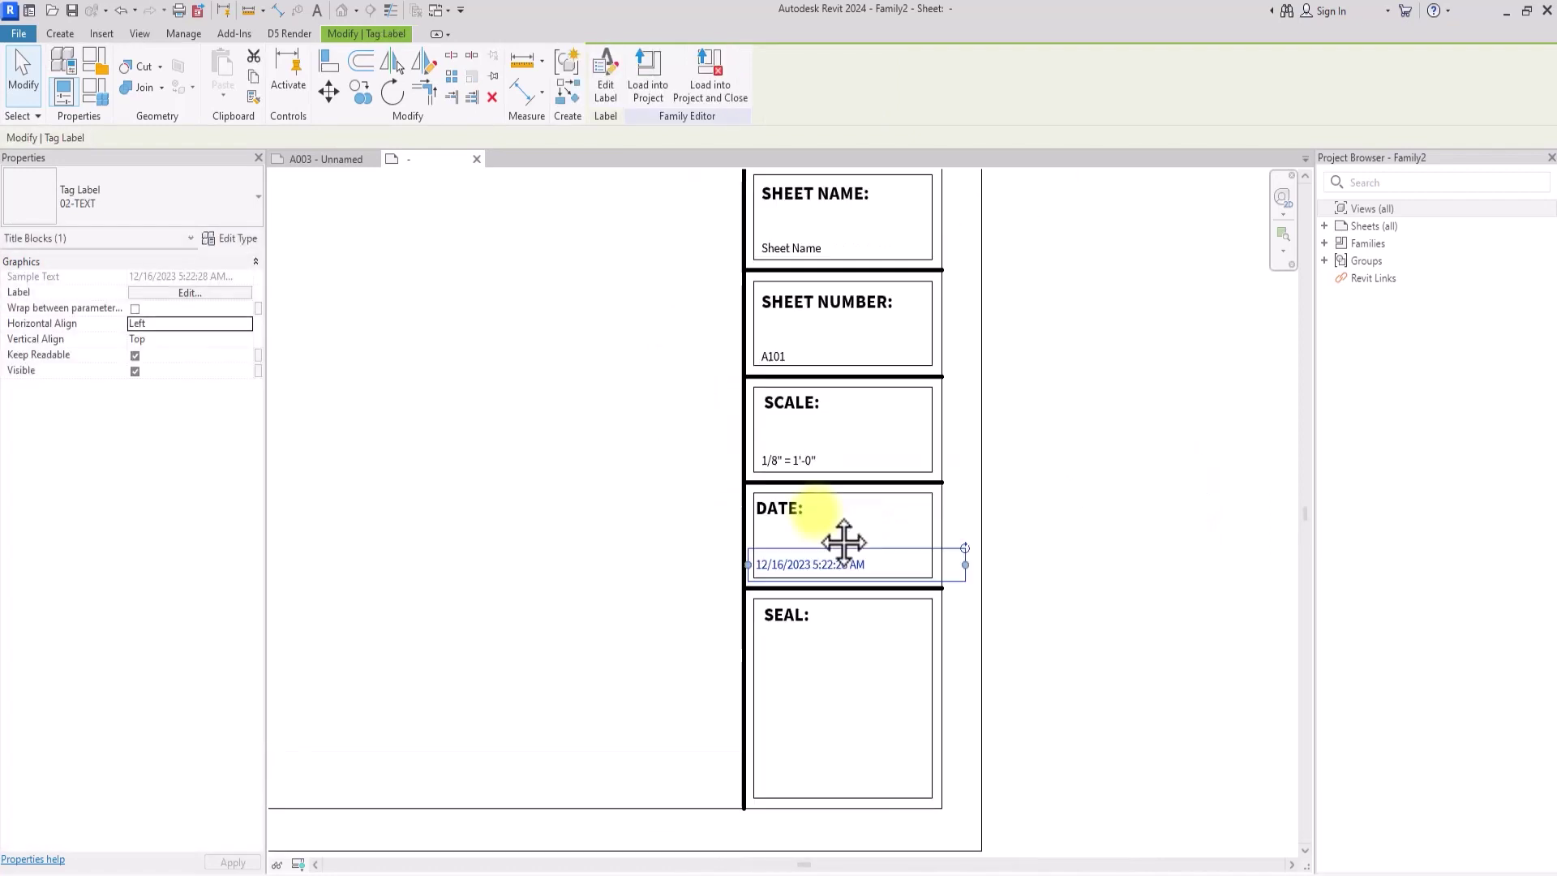
{"action": "scroll", "coordinate": [758, 557], "scroll_direction": "up", "scroll_amount": 5, "text": "ctrl"}
{"action": "scroll", "coordinate": [734, 544], "scroll_direction": "down", "scroll_amount": 2}
{"action": "scroll", "coordinate": [736, 539], "scroll_direction": "up", "scroll_amount": 5}
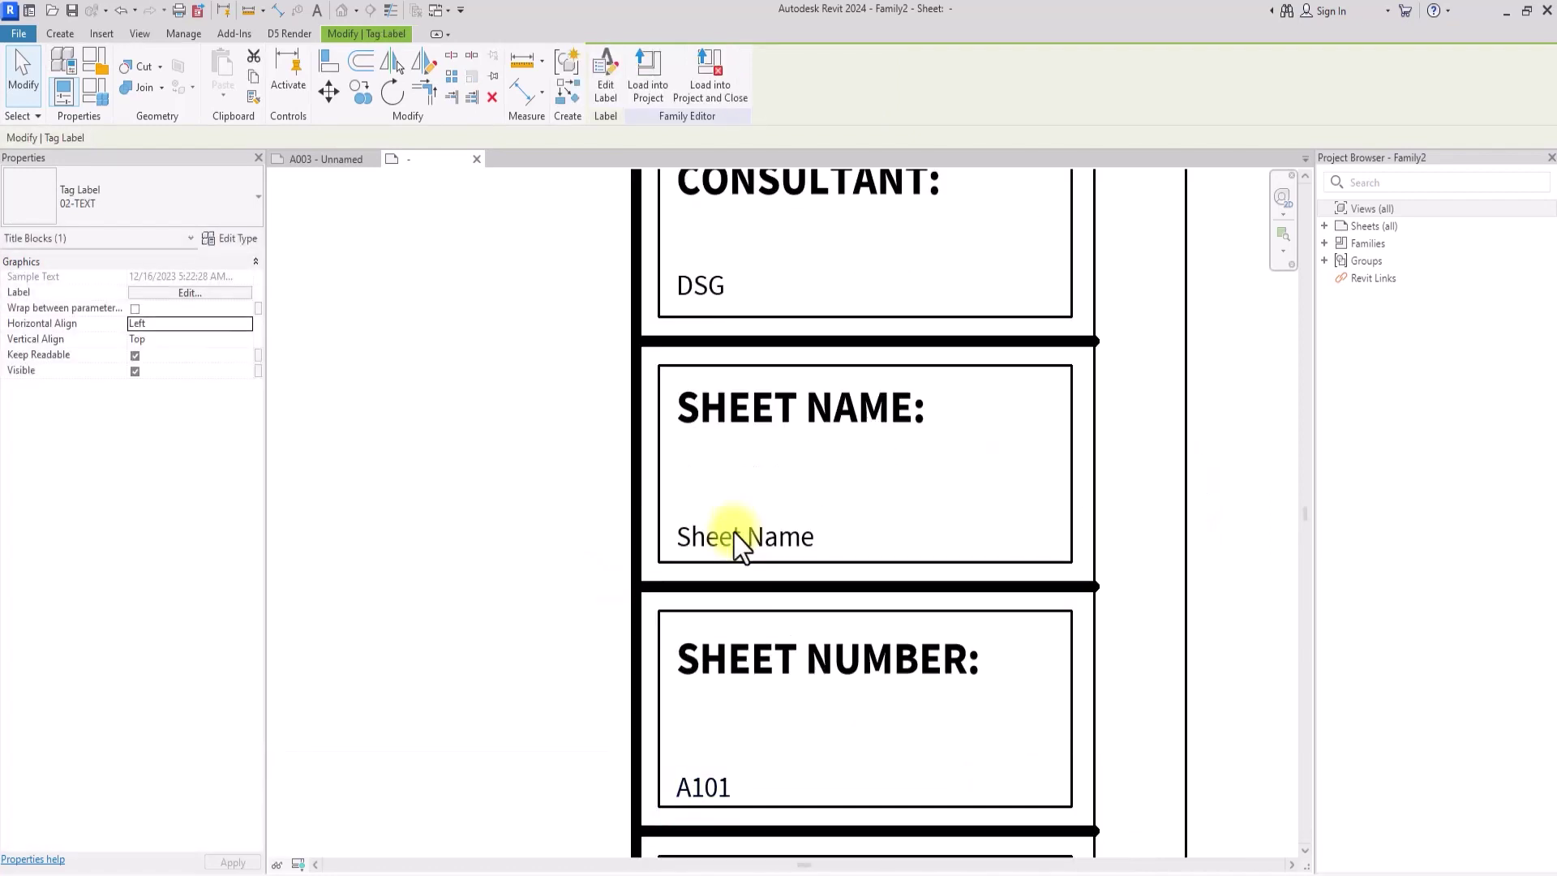
{"action": "scroll", "coordinate": [736, 546], "scroll_direction": "down", "scroll_amount": 2}
{"action": "scroll", "coordinate": [740, 545], "scroll_direction": "up", "scroll_amount": 4}
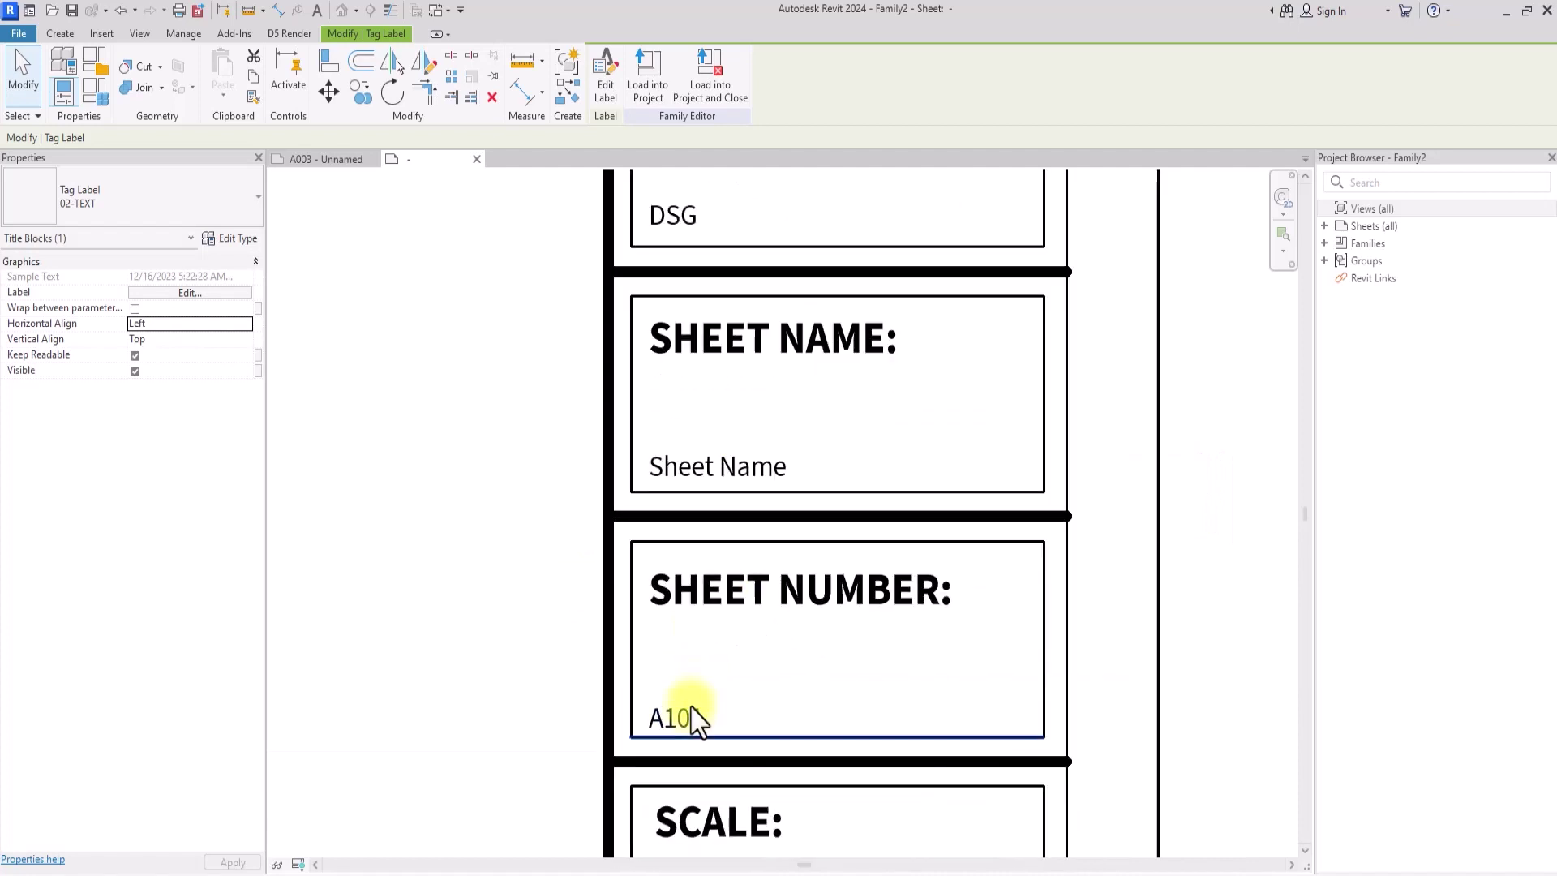
- Duplicate the A101 label's type as a new type named SHEET NUMBER and set its text size to 6 mm
{"action": "left_click", "coordinate": [697, 719]}
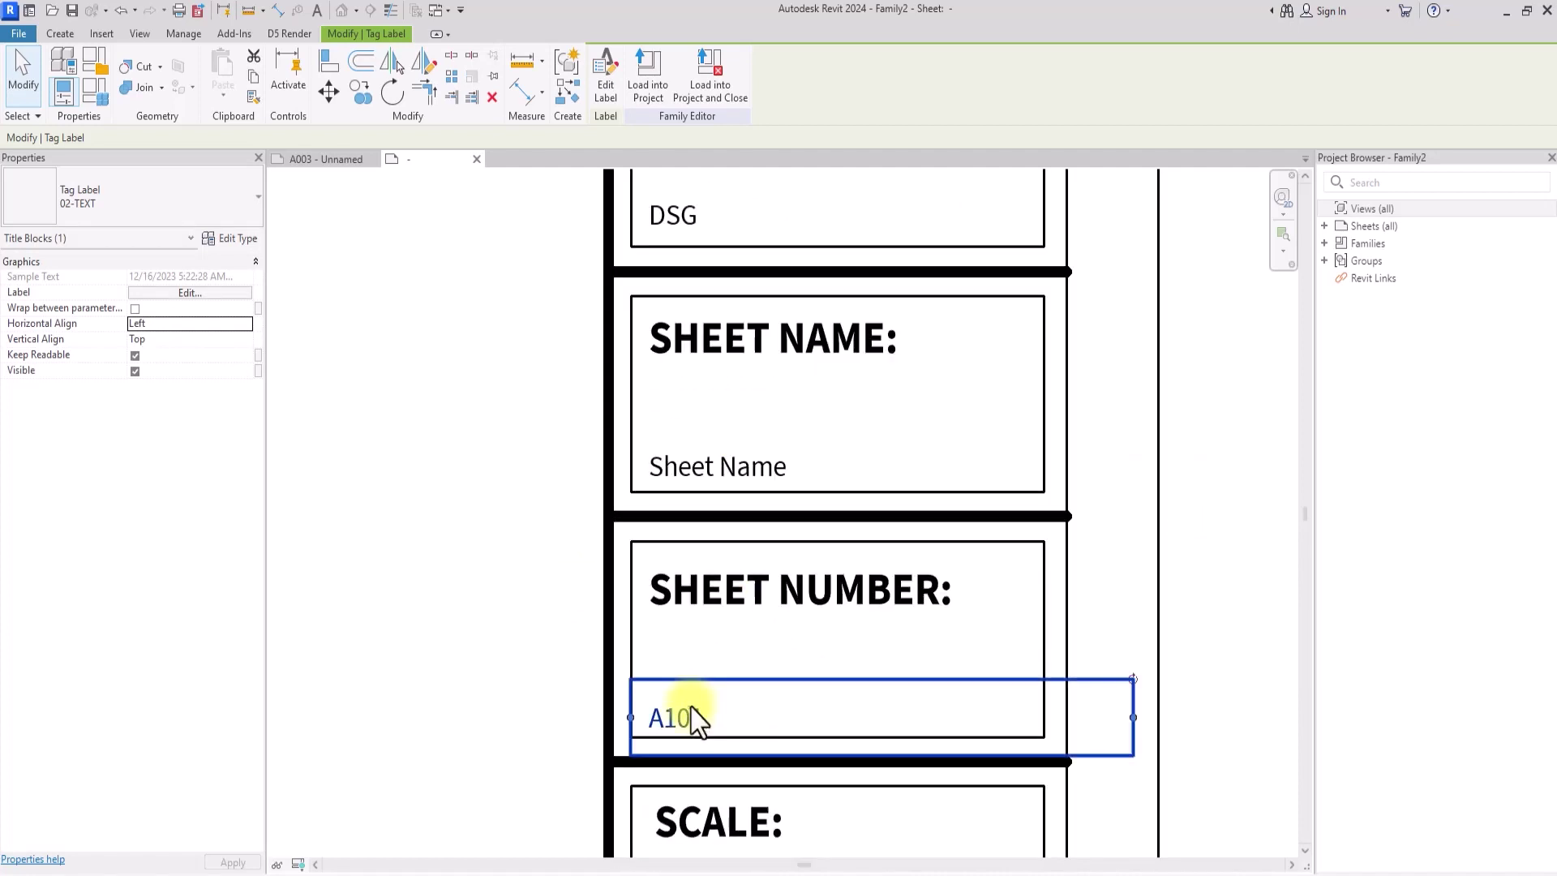
{"action": "left_click", "coordinate": [221, 239]}
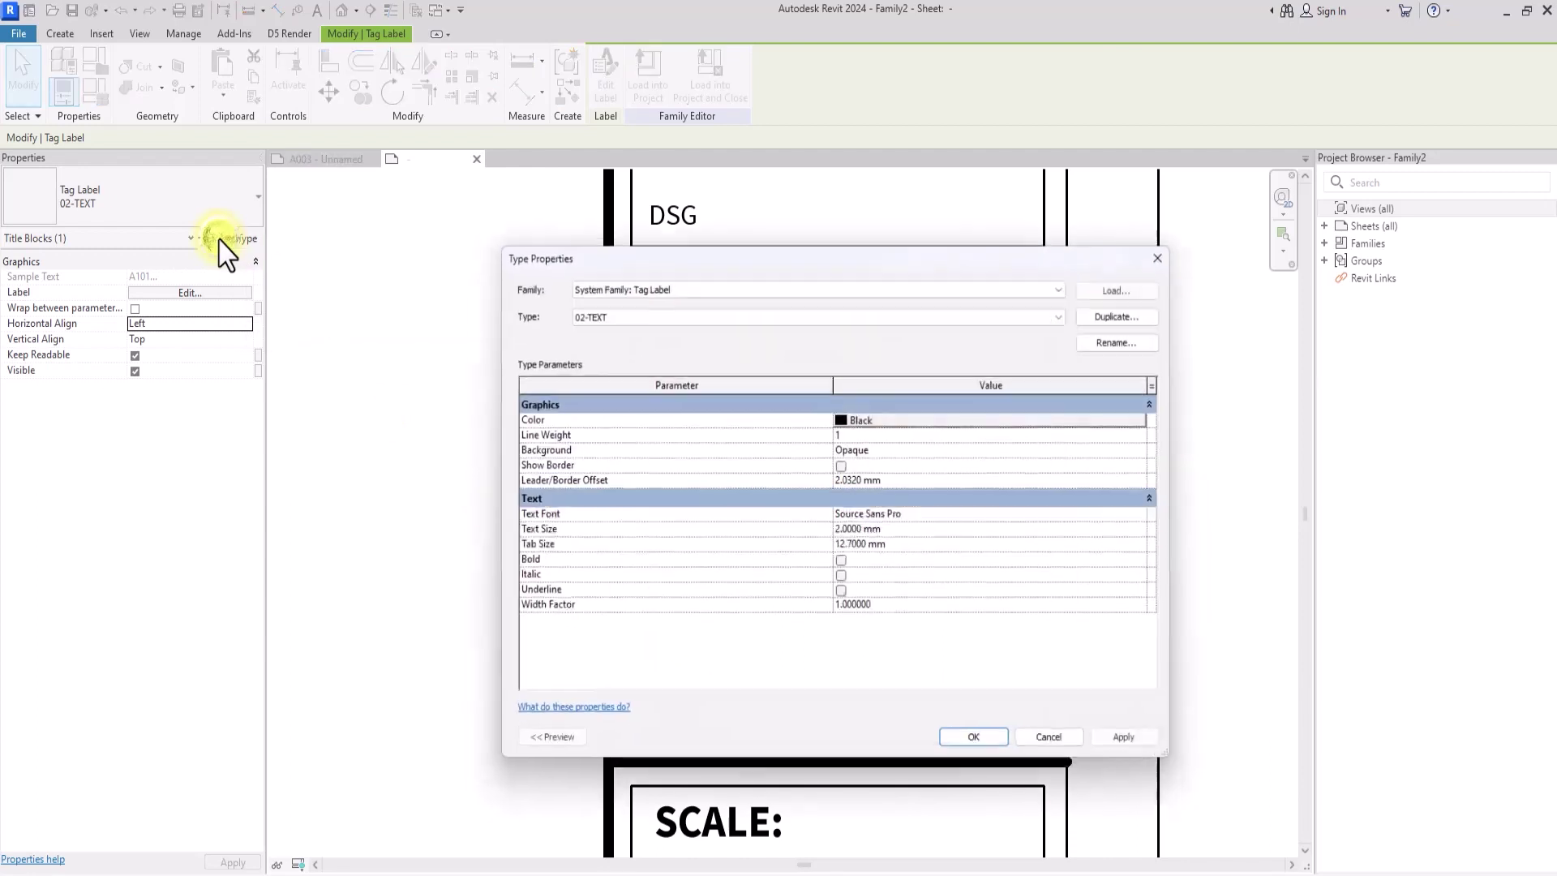
{"action": "left_click", "coordinate": [1128, 312]}
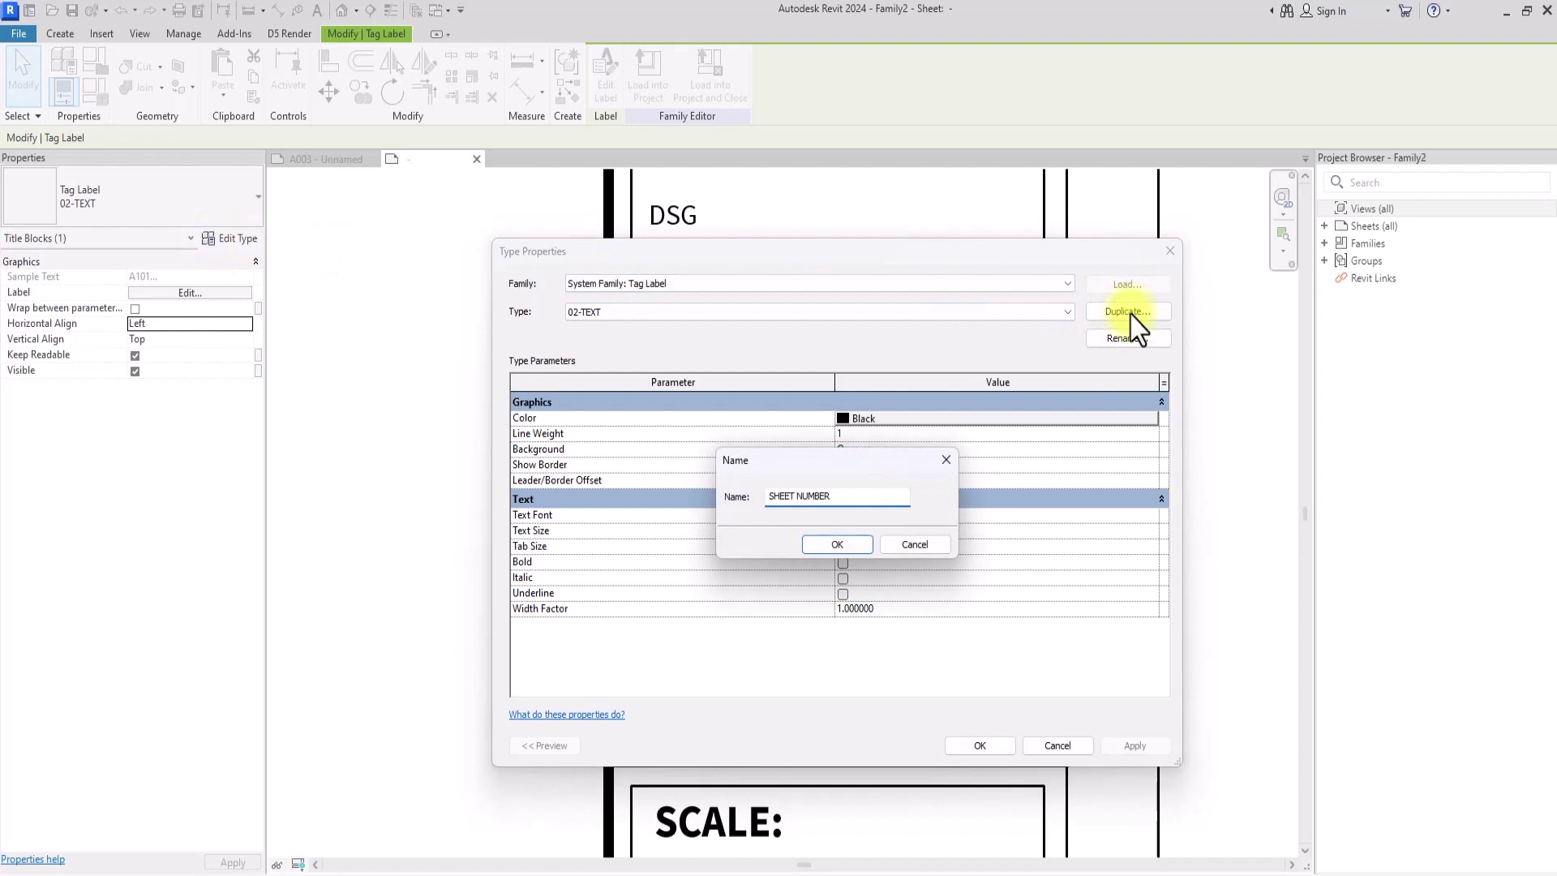
{"action": "left_click", "coordinate": [866, 546]}
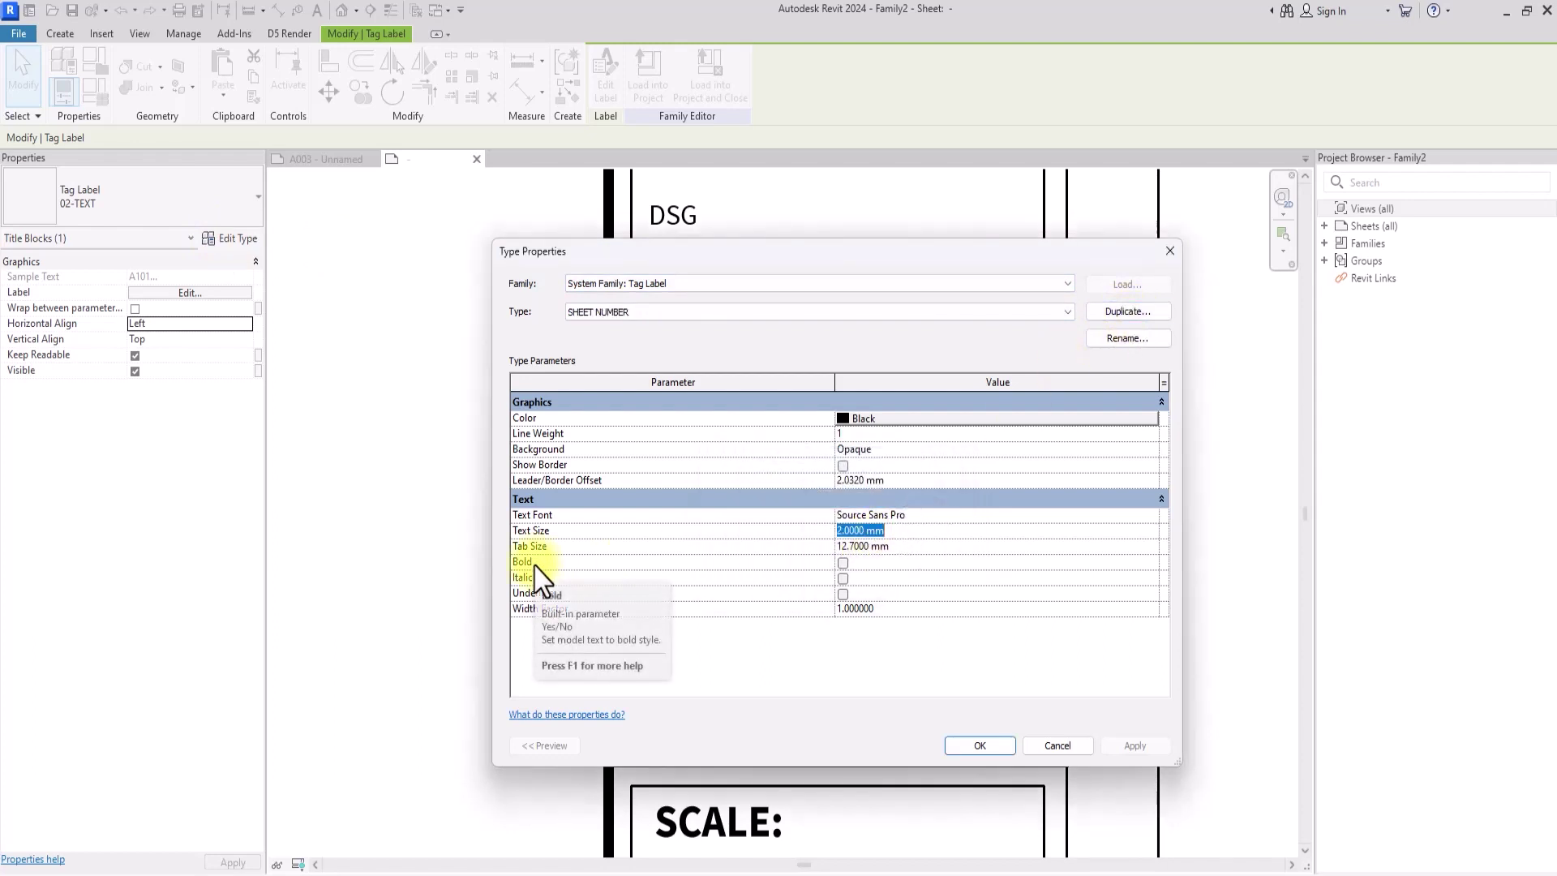
{"action": "type", "text": "6"}
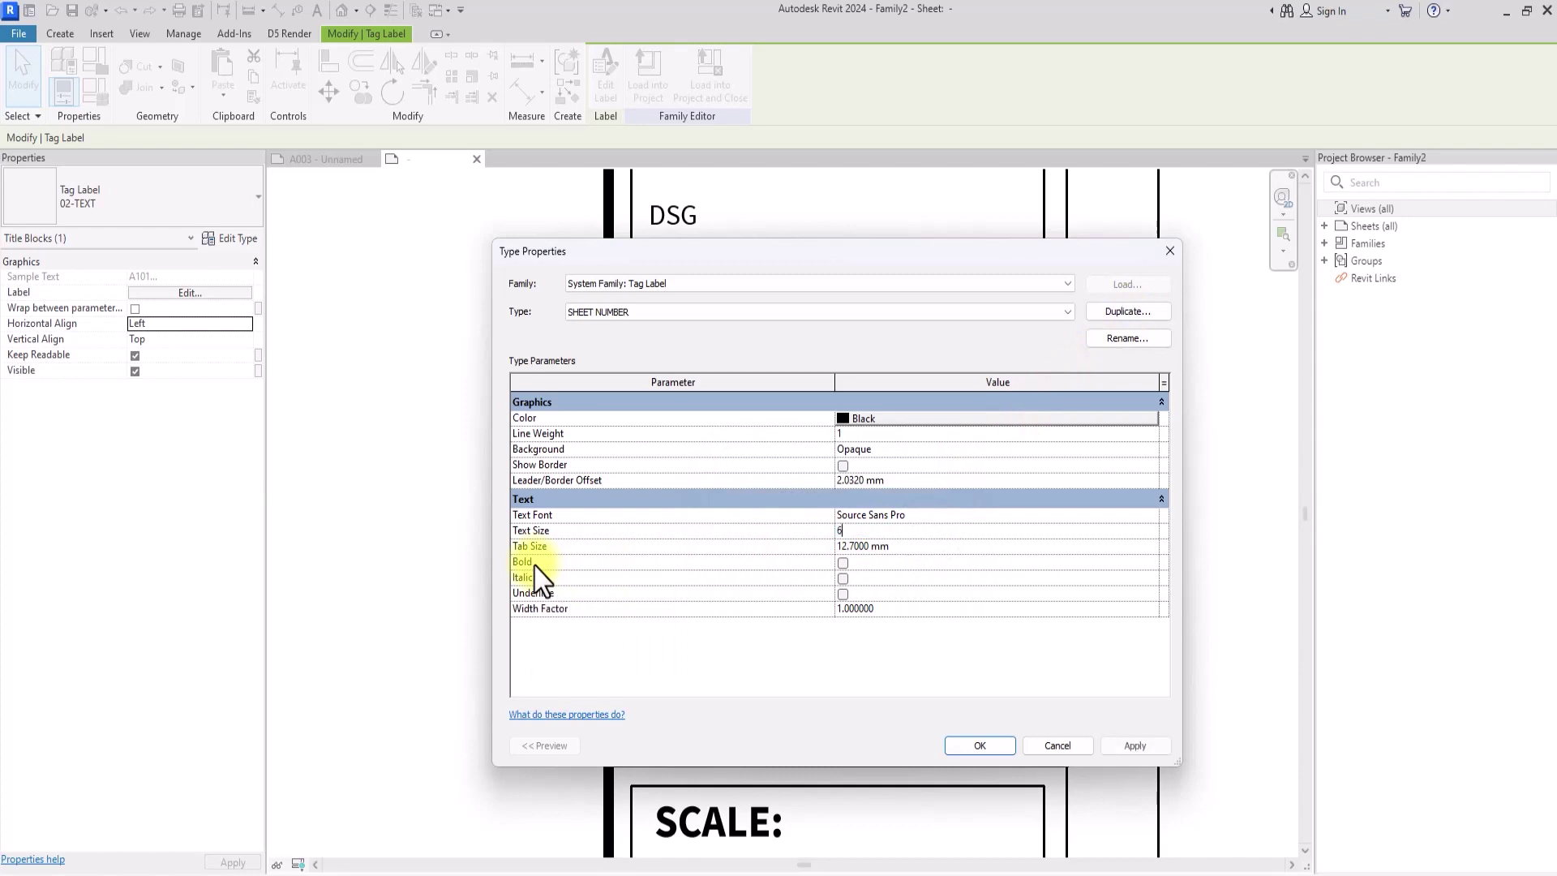
{"action": "left_click", "coordinate": [979, 745]}
- Move the A101 label up so it sits inside the SHEET NUMBER cell, below the heading
{"action": "scroll", "coordinate": [556, 643], "scroll_direction": "down", "scroll_amount": 2}
{"action": "scroll", "coordinate": [539, 643], "scroll_direction": "up", "scroll_amount": 3}
{"action": "left_click", "coordinate": [539, 641]}
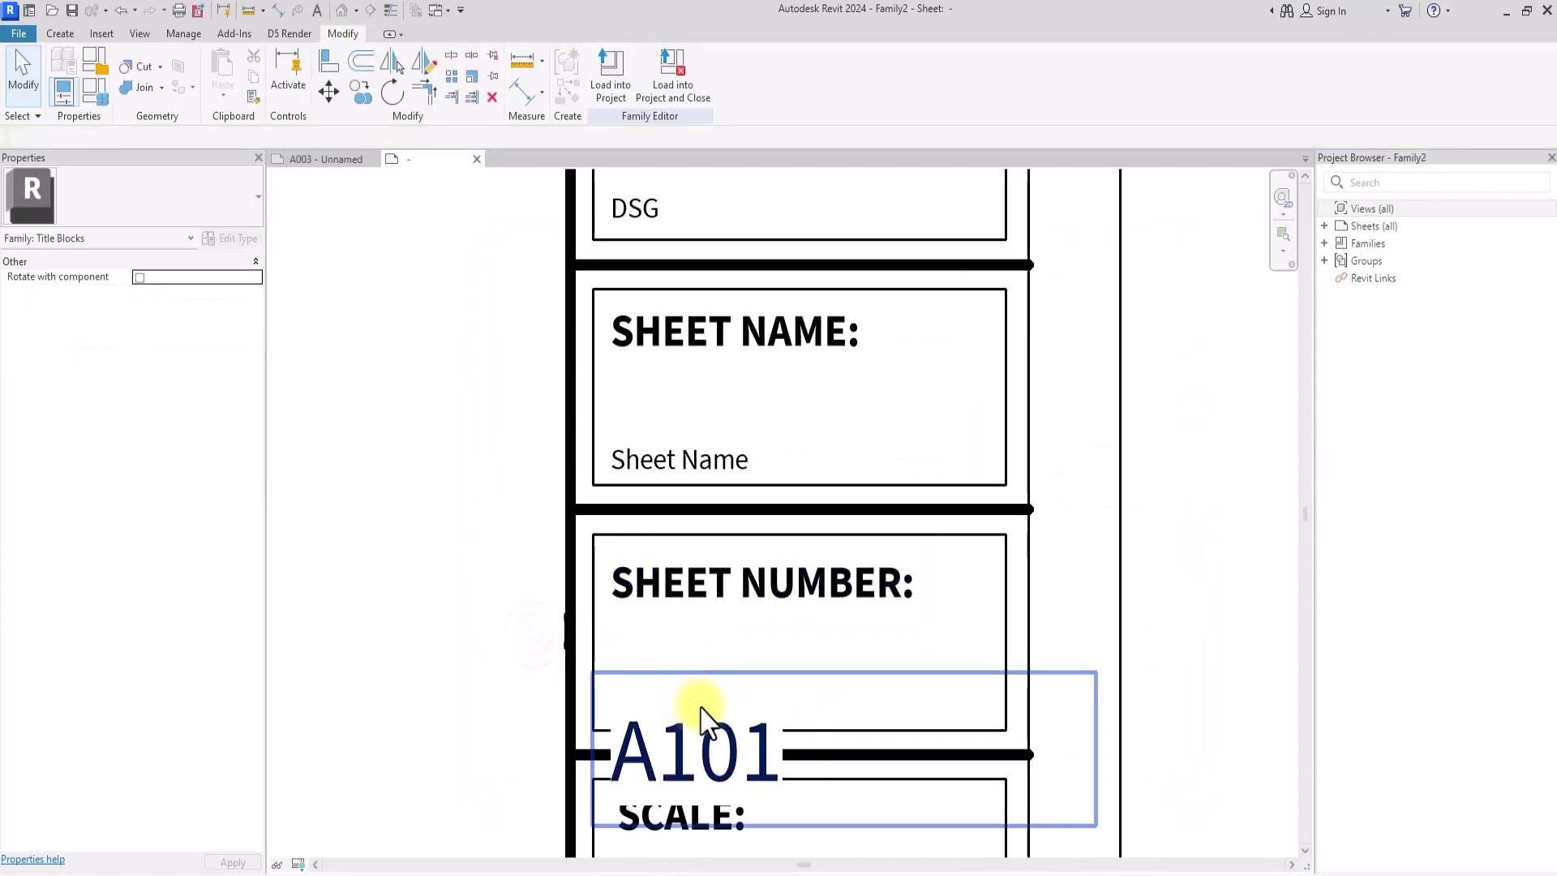
{"action": "left_click_drag", "start_coordinate": [701, 707], "coordinate": [702, 630]}
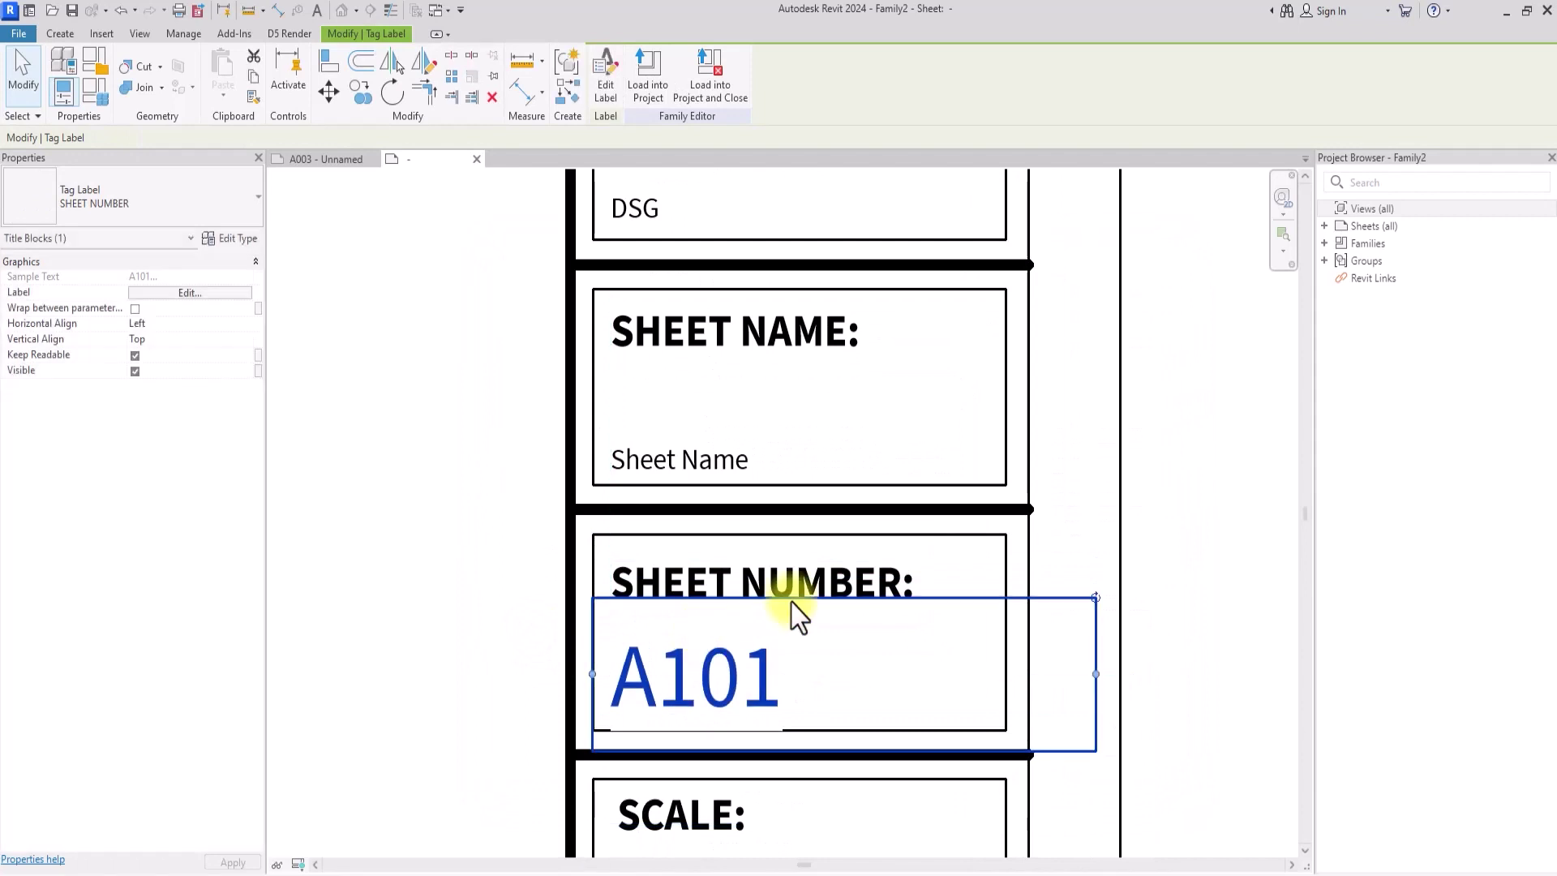
{"action": "left_click", "coordinate": [1225, 452]}
{"action": "scroll", "coordinate": [1226, 452], "scroll_direction": "down", "scroll_amount": 6}
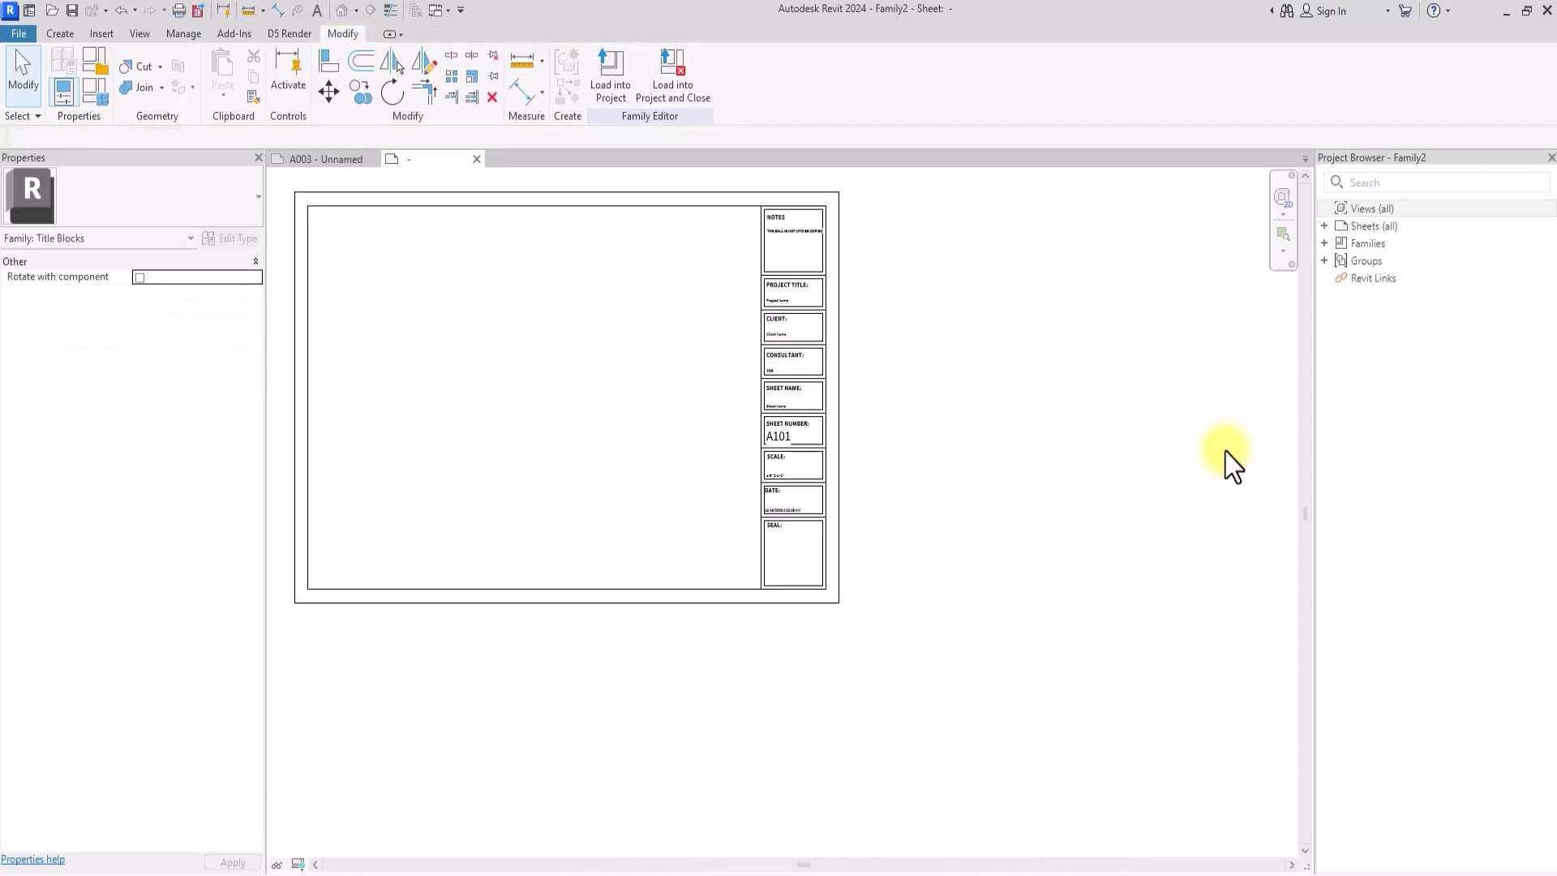
{"action": "middle_click_drag", "start_coordinate": [1225, 452], "coordinate": [1253, 659]}
{"action": "scroll", "coordinate": [1224, 451], "scroll_direction": "up", "scroll_amount": 5}
{"action": "scroll", "coordinate": [1224, 452], "scroll_direction": "down", "scroll_amount": 3}
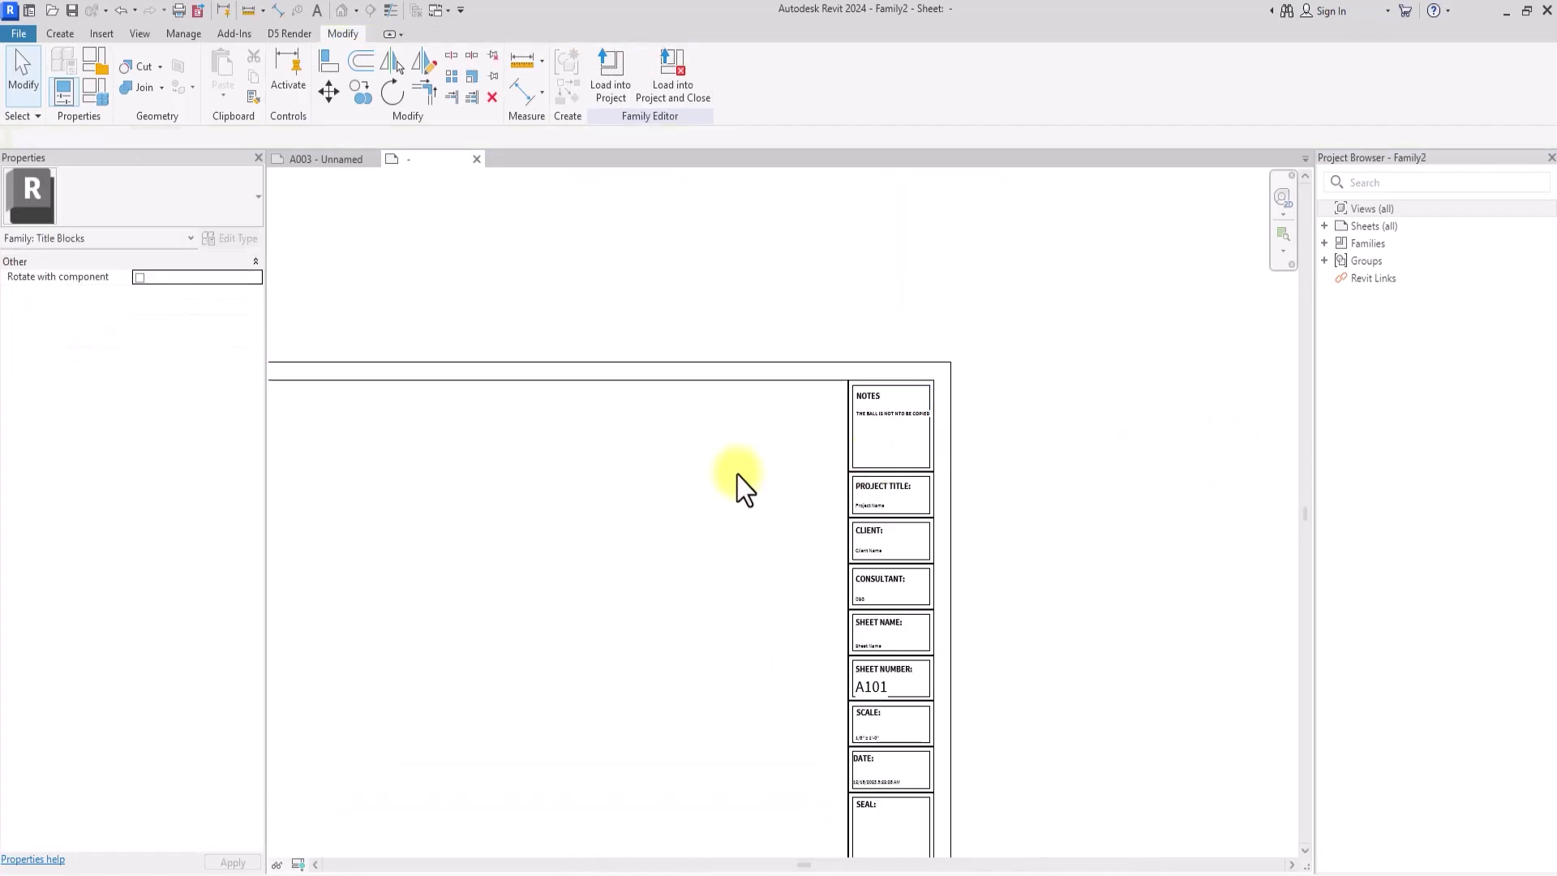
{"action": "scroll", "coordinate": [745, 487], "scroll_direction": "down", "scroll_amount": 2}
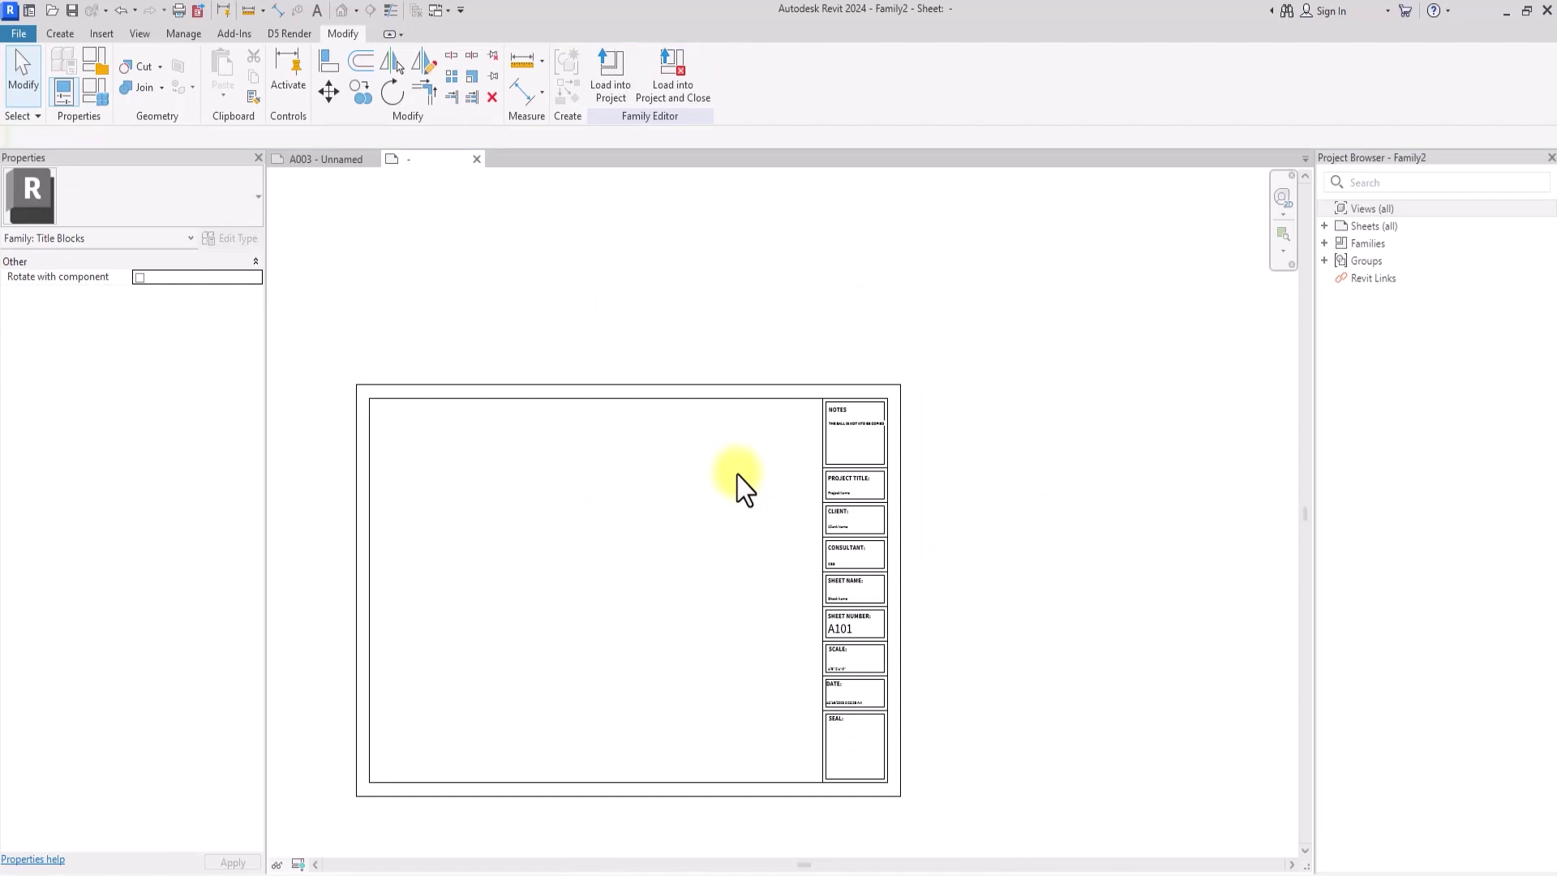
{"action": "middle_click_drag", "start_coordinate": [738, 474], "coordinate": [838, 446]}
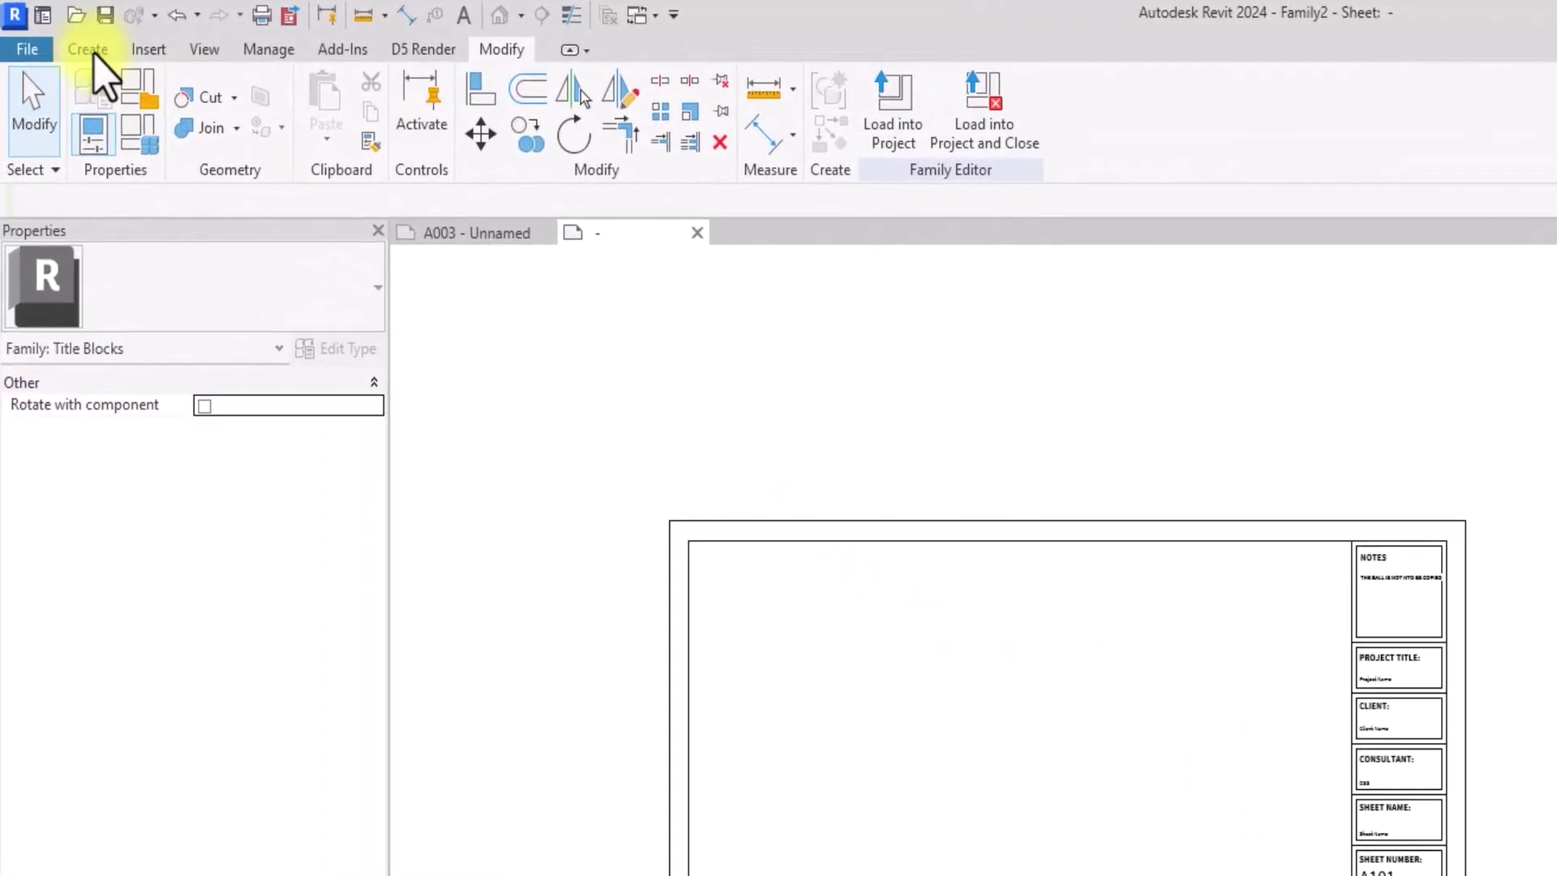
- Start a filled region and set the foreground fill pattern of its Filled region 1 type to <Solid fill>
{"action": "left_click", "coordinate": [90, 50]}
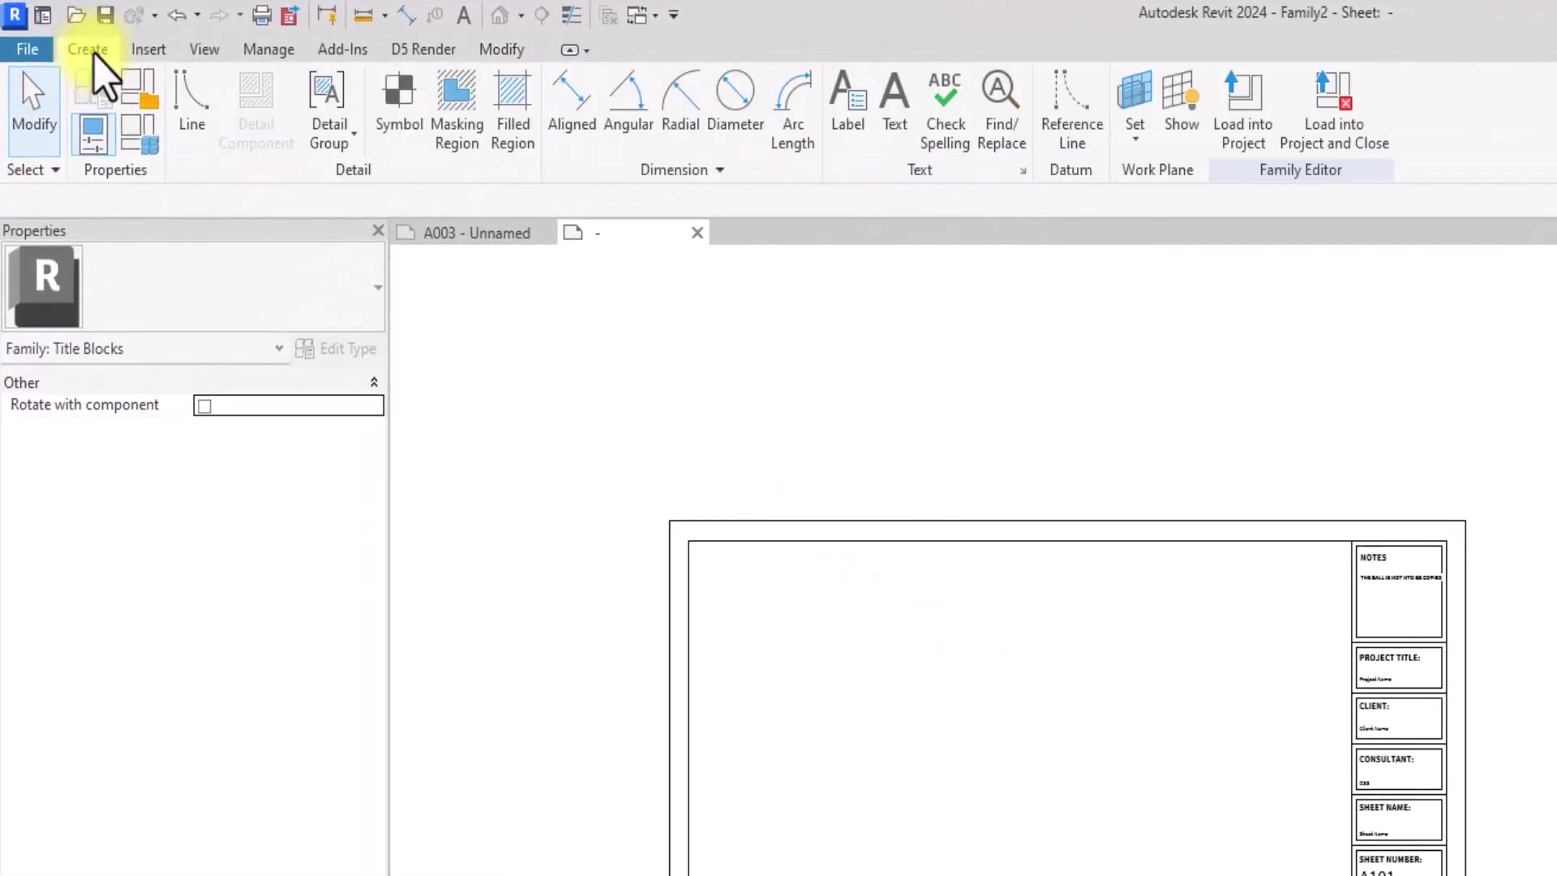
{"action": "left_click", "coordinate": [514, 144]}
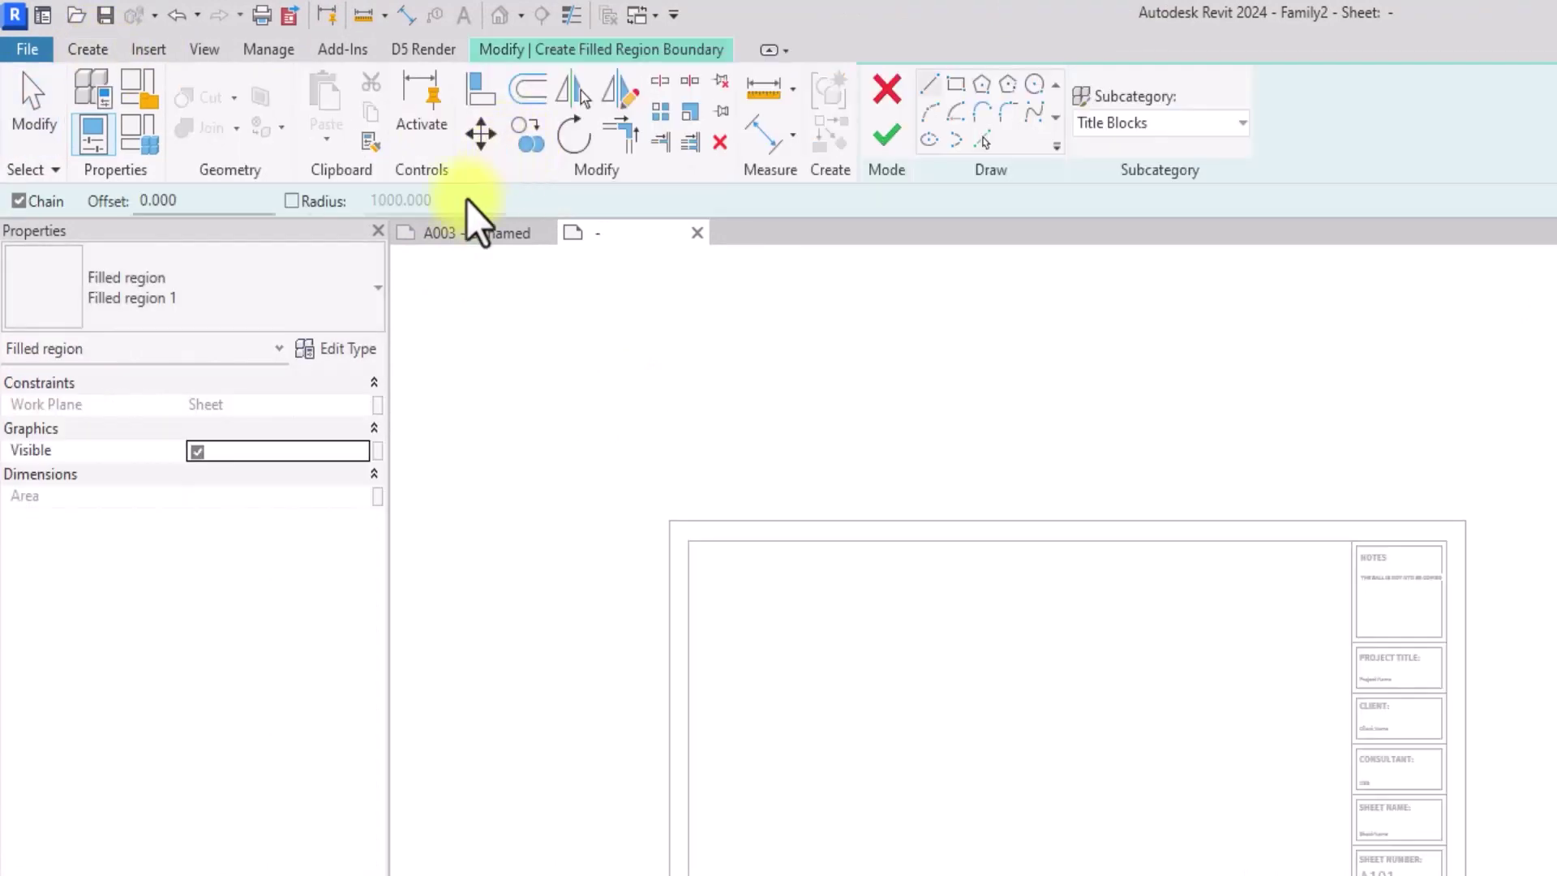
{"action": "left_click", "coordinate": [326, 357]}
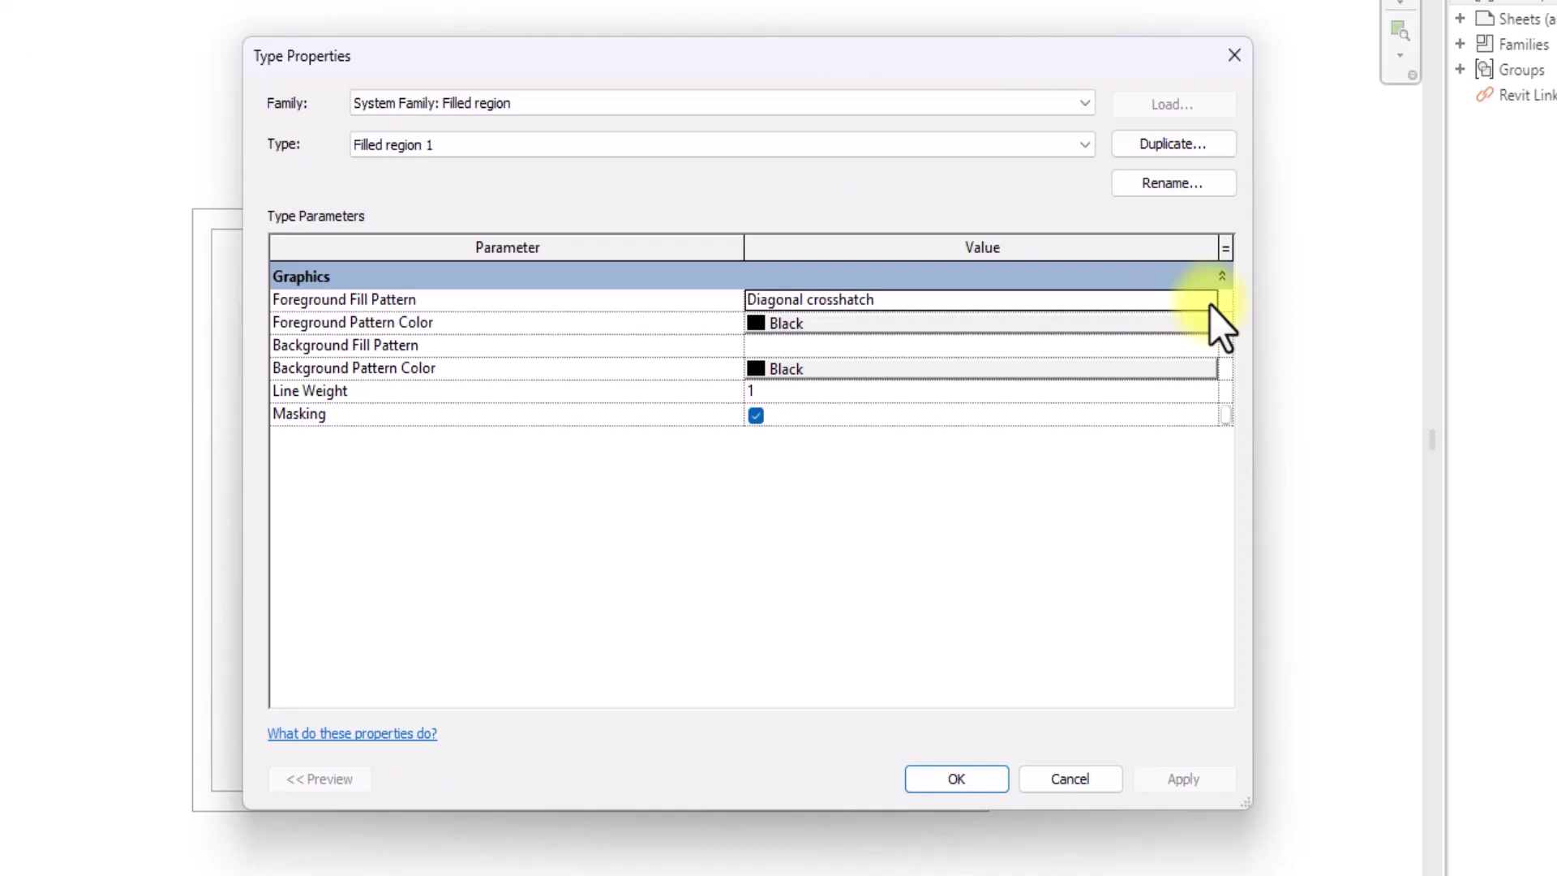
{"action": "left_click", "coordinate": [1210, 304]}
{"action": "left_click", "coordinate": [673, 284]}
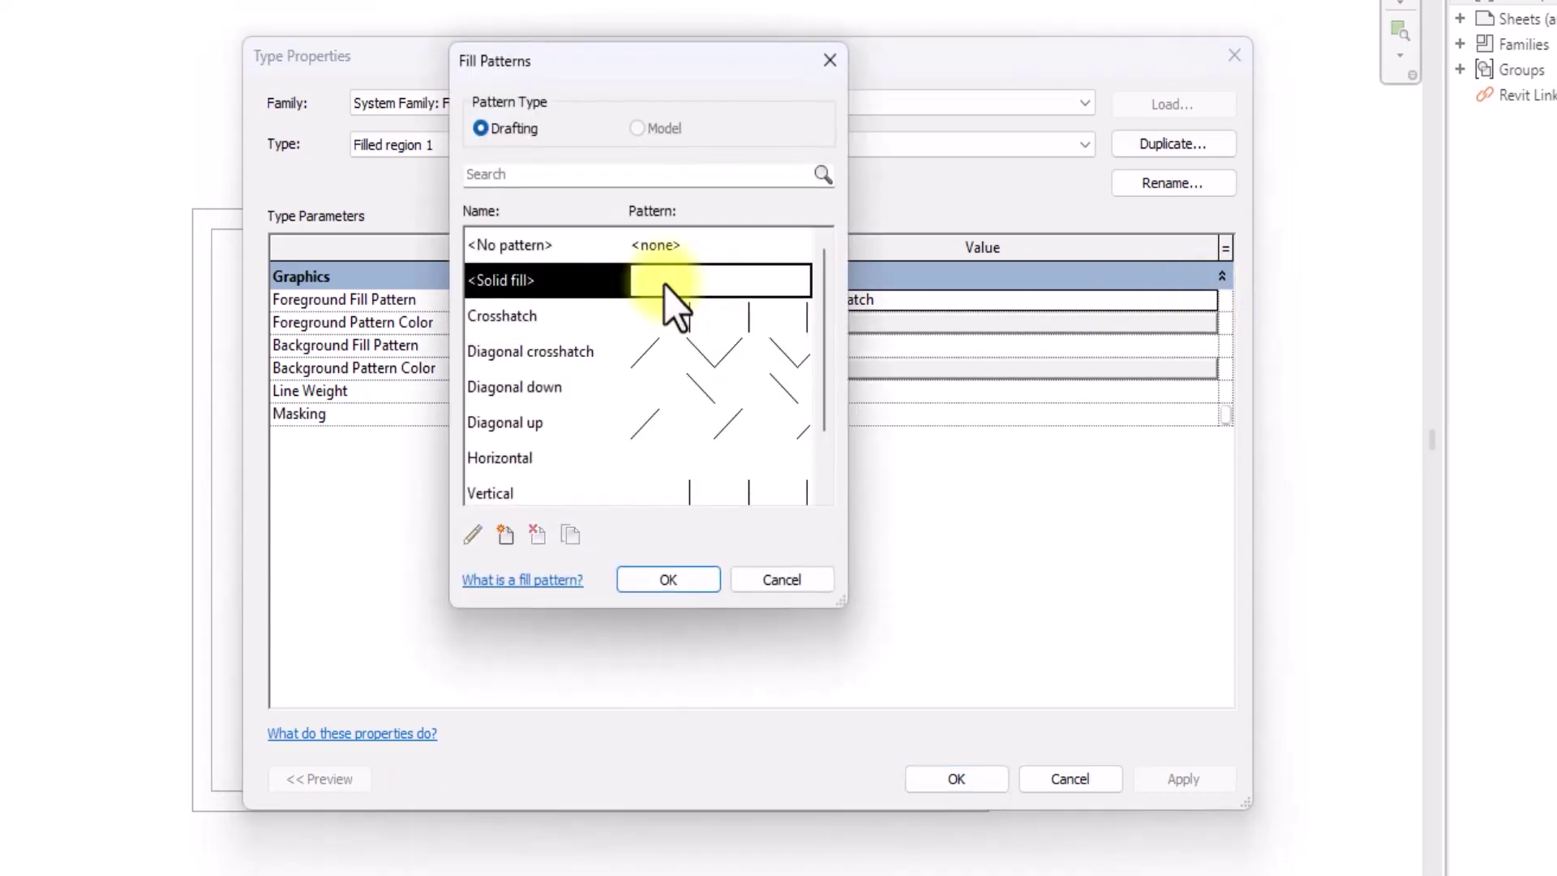
{"action": "left_click", "coordinate": [638, 578]}
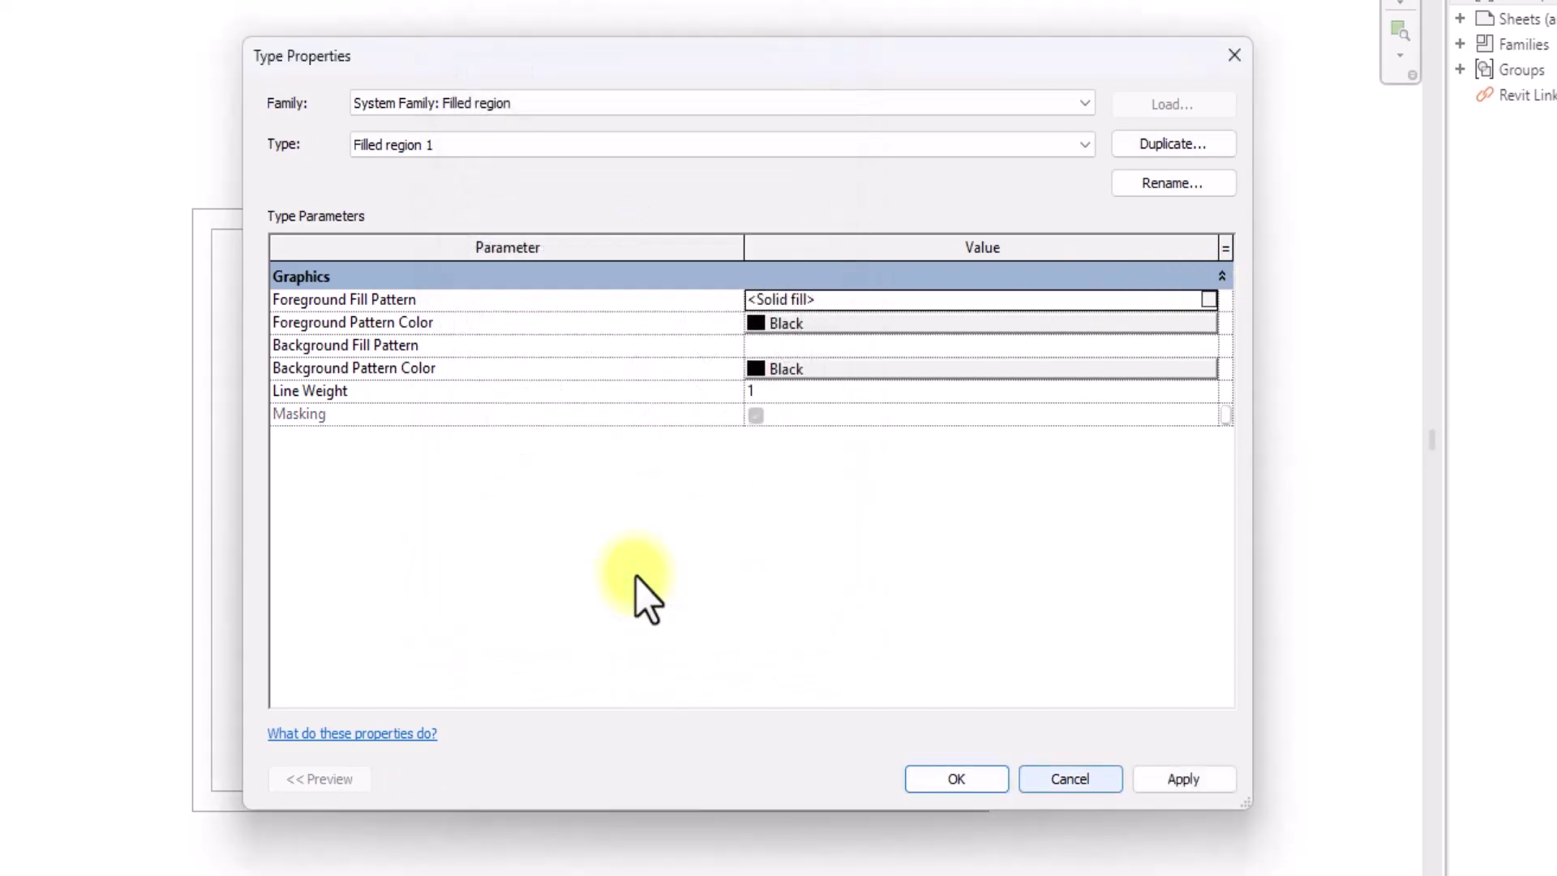
{"action": "left_click", "coordinate": [955, 774]}
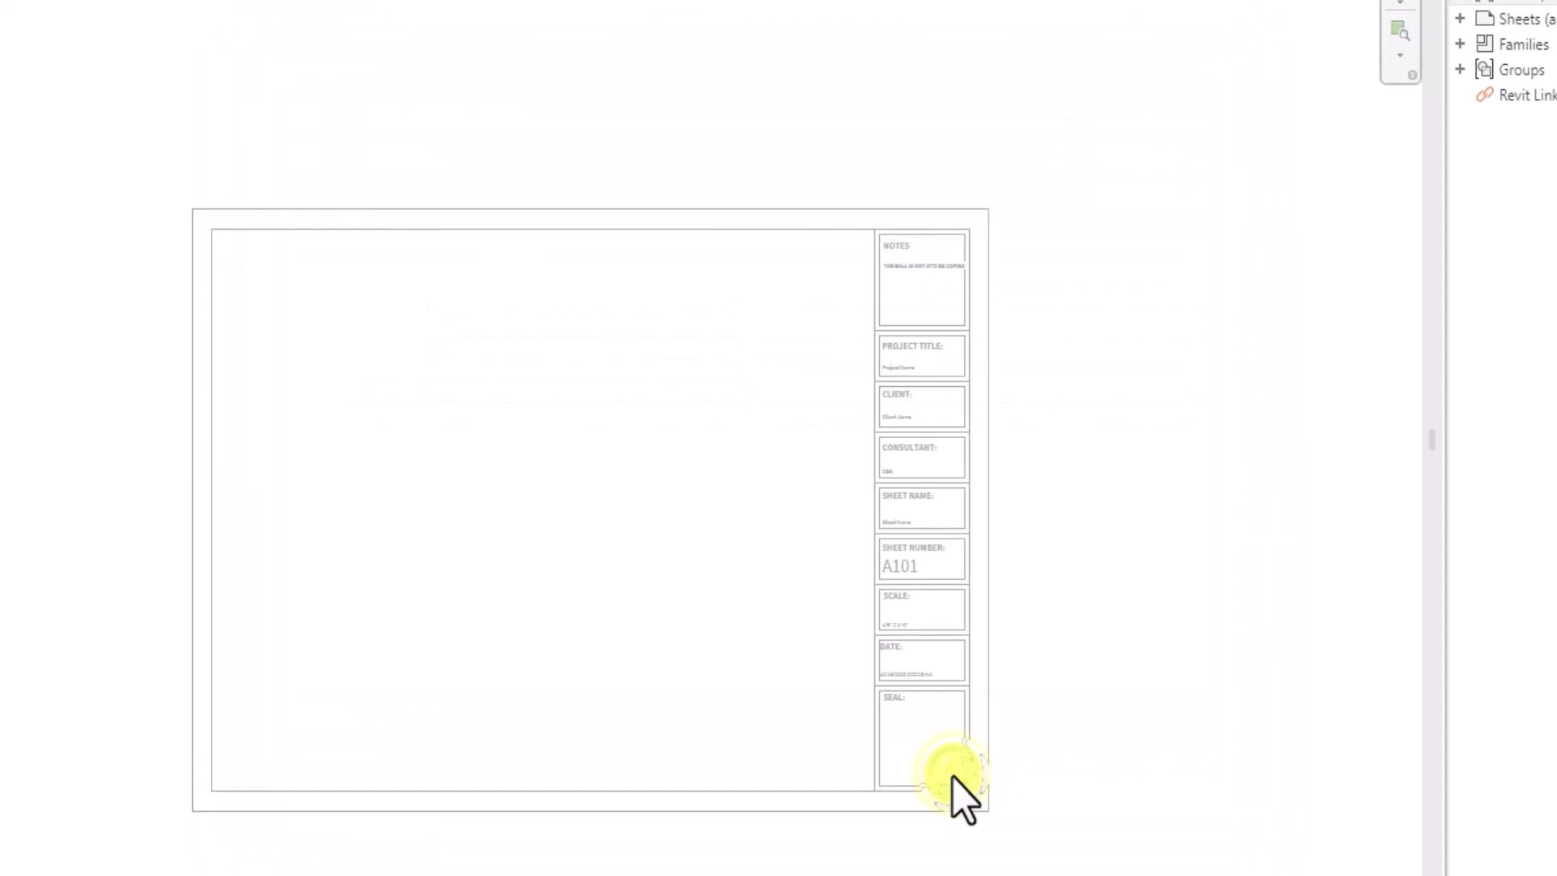
- Sketch region boundary lines up the inner border's left edge and 300 mm along its top edge
{"action": "left_click", "coordinate": [199, 798]}
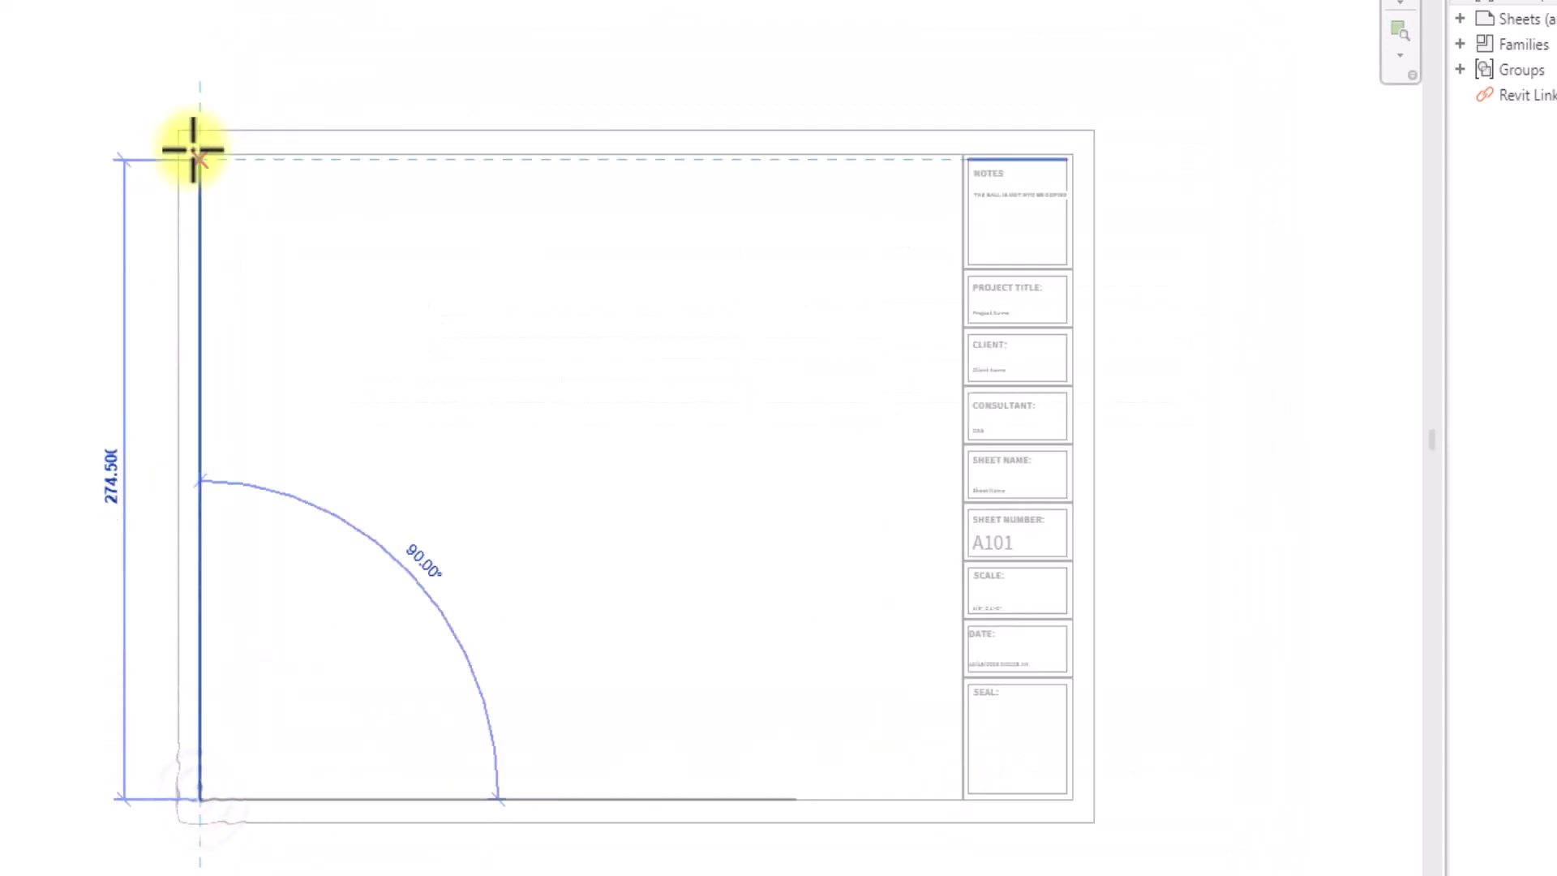
{"action": "left_click", "coordinate": [193, 151]}
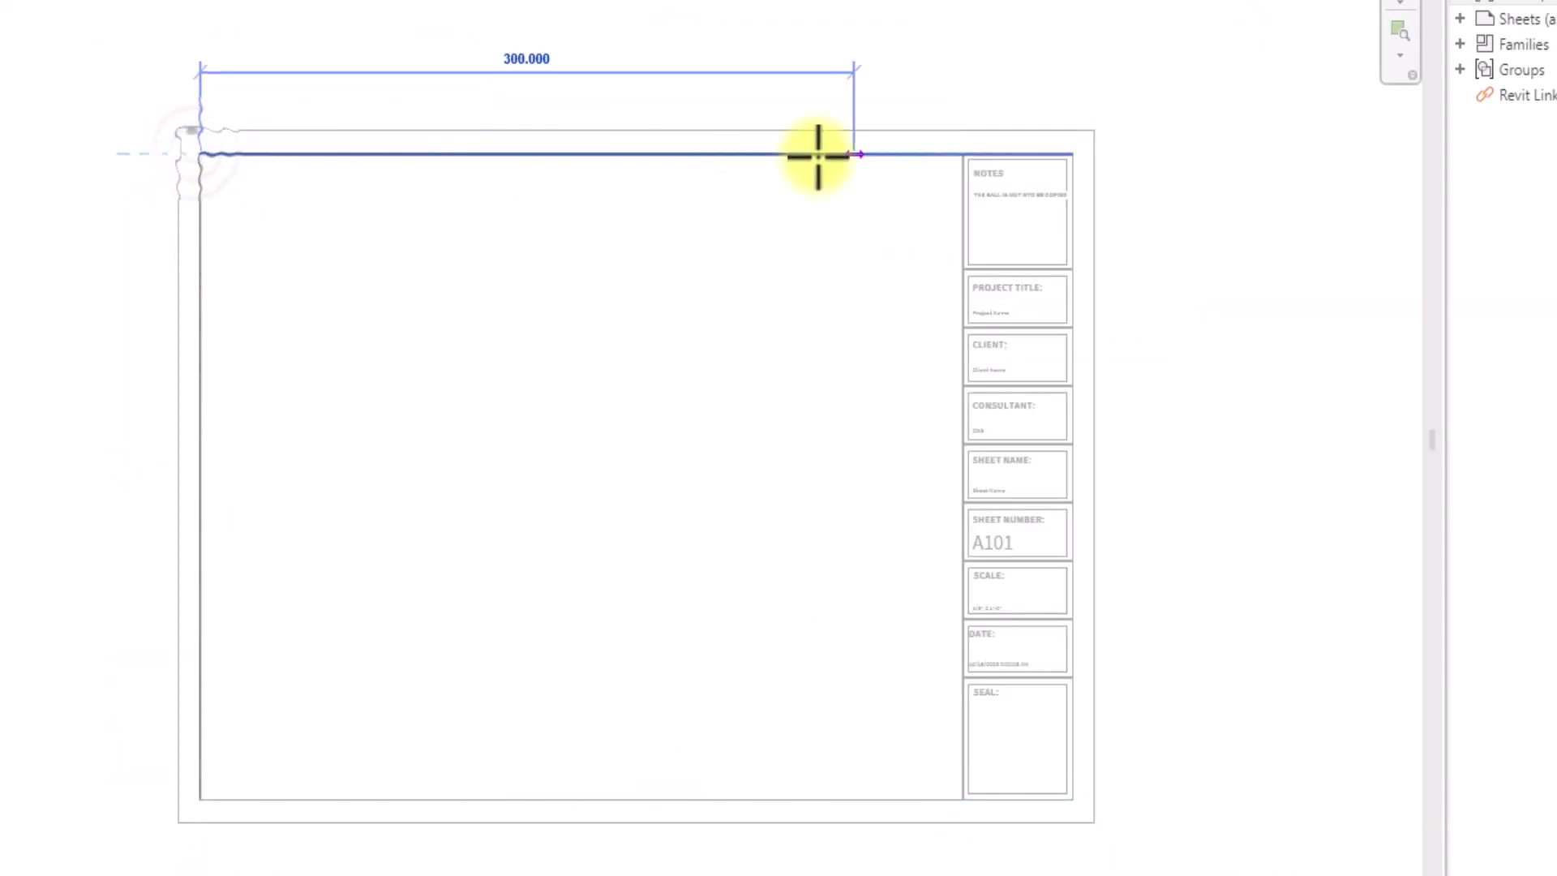
{"action": "left_click", "coordinate": [852, 154]}
{"action": "scroll", "coordinate": [851, 154], "scroll_direction": "up", "scroll_amount": 5}
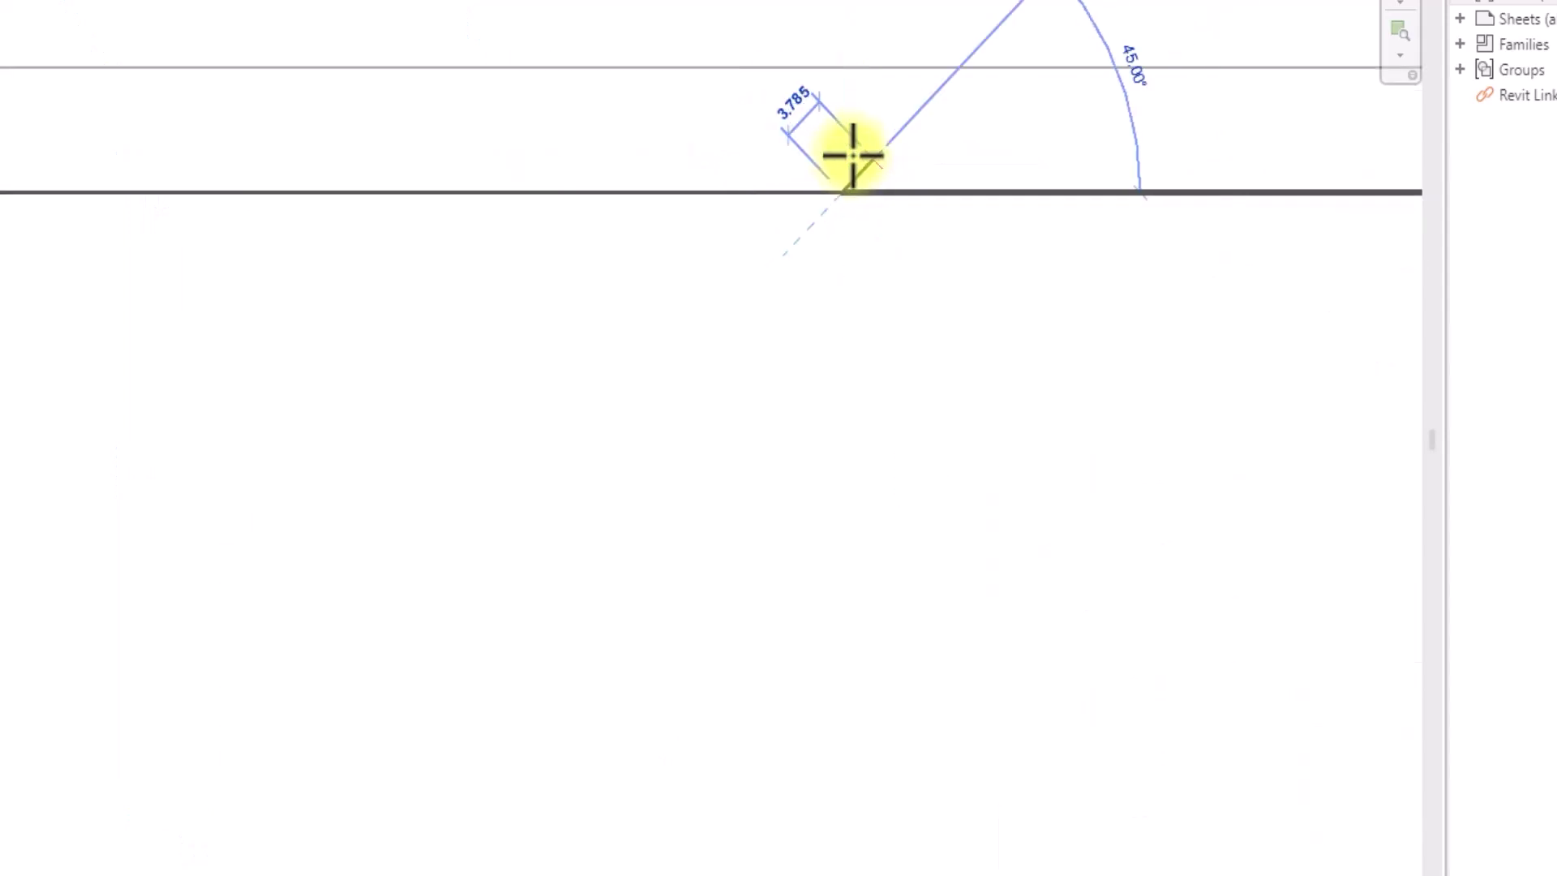
- Offset copies of the left and top boundary lines outward by 3 mm
{"action": "left_click", "coordinate": [364, 61]}
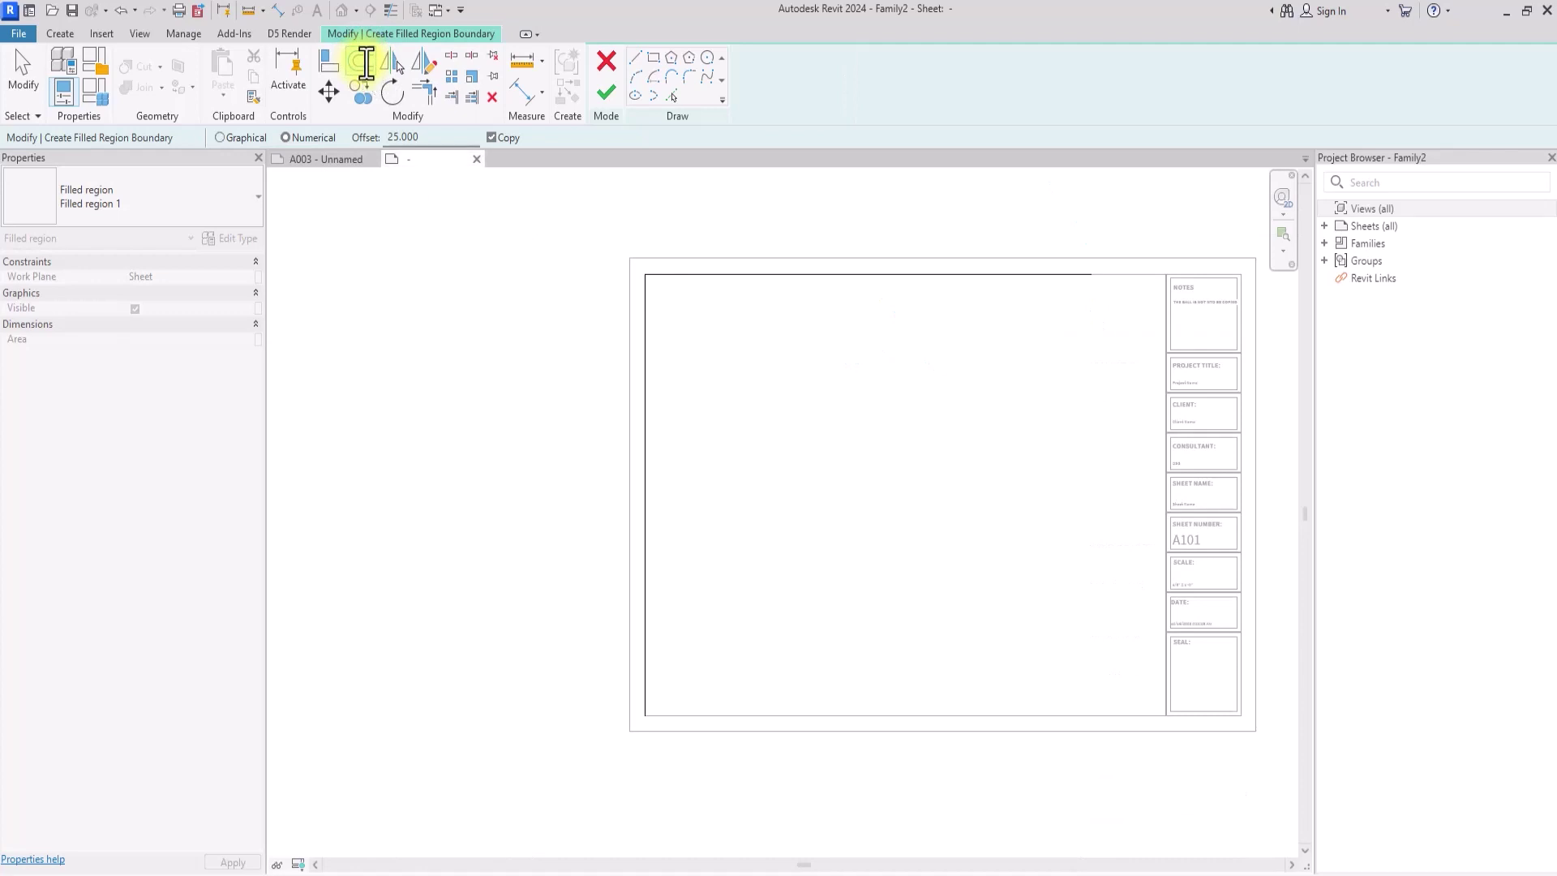
{"action": "left_click", "coordinate": [417, 136]}
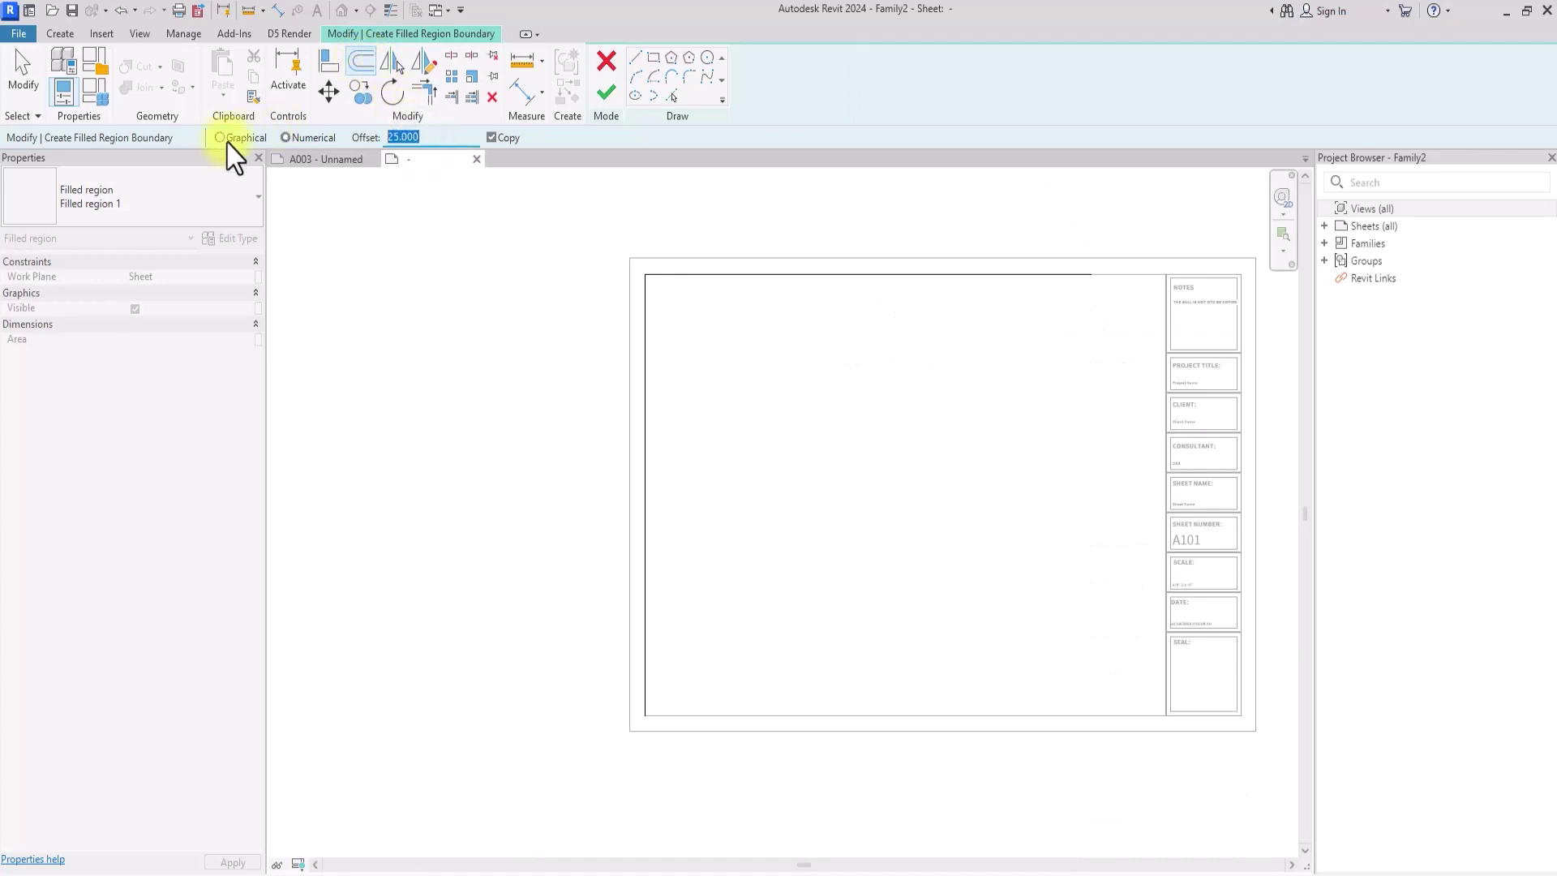
{"action": "left_click", "coordinate": [643, 517]}
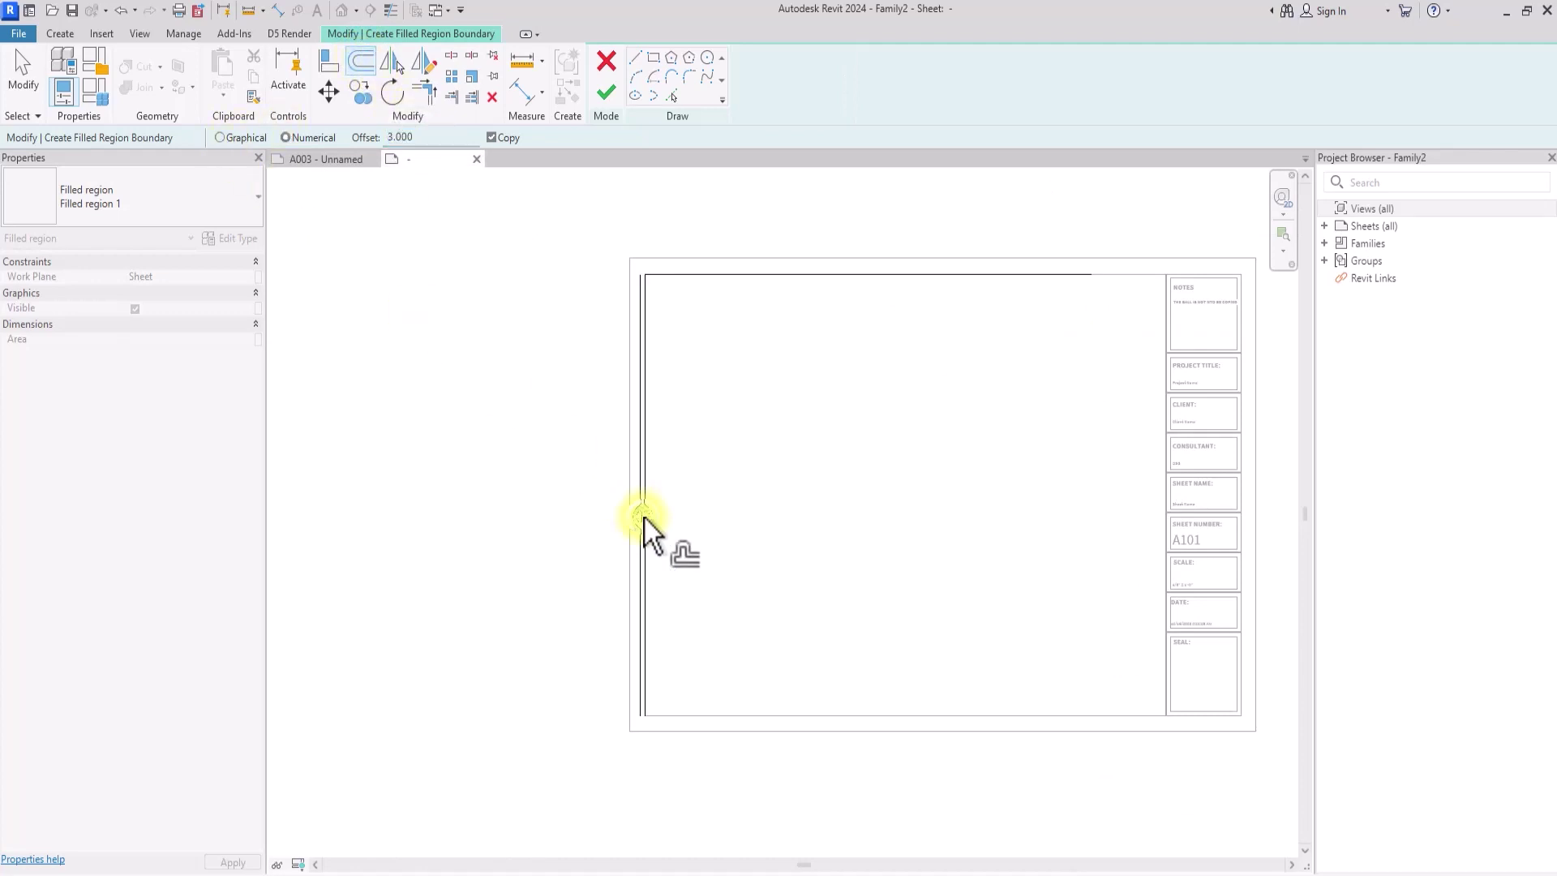
{"action": "left_click", "coordinate": [712, 279]}
{"action": "middle_click_drag", "start_coordinate": [776, 325], "coordinate": [575, 345]}
{"action": "scroll", "coordinate": [576, 345], "scroll_direction": "down", "scroll_amount": 1}
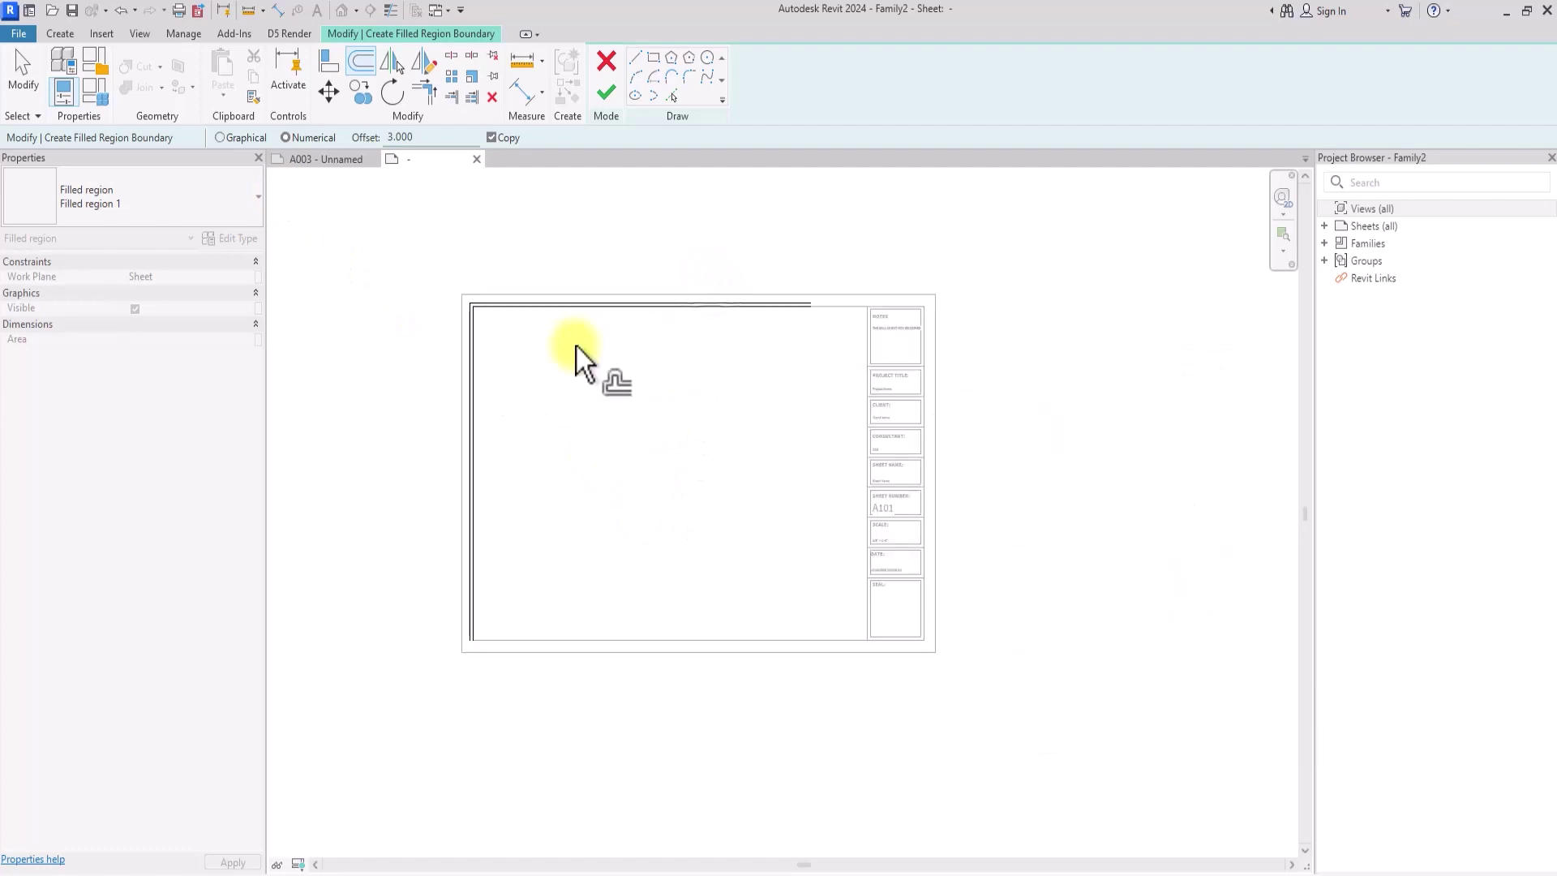
{"action": "key", "text": "Escape"}
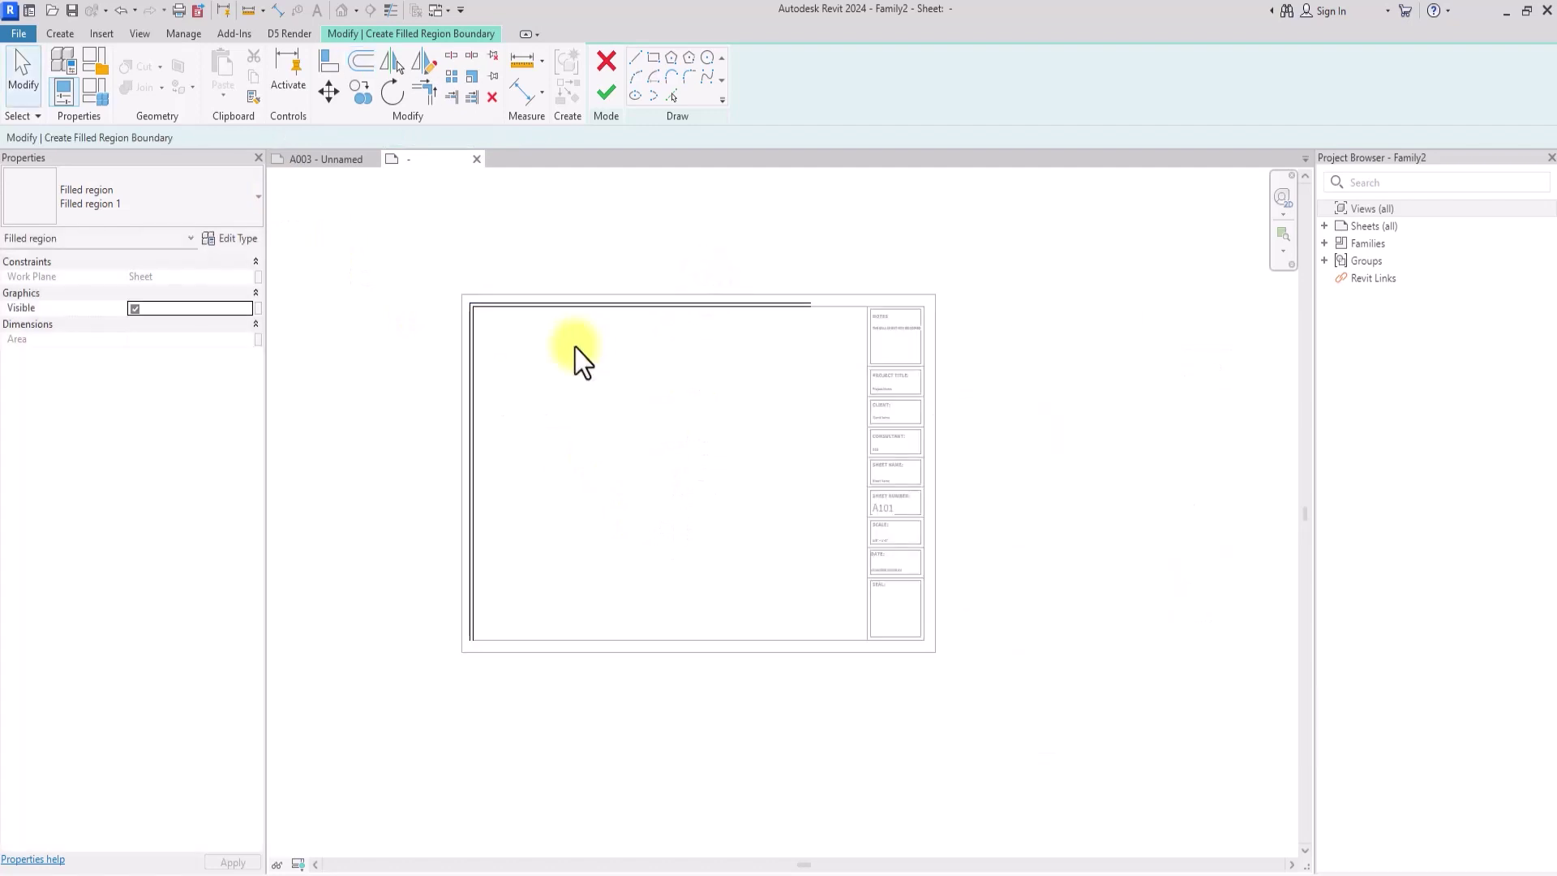
- Sketch boundary lines down the inner border's right edge and partway along its bottom edge, and offset copies outward by 3 mm
{"action": "scroll", "coordinate": [930, 305], "scroll_direction": "up", "scroll_amount": 2}
{"action": "left_click", "coordinate": [925, 302]}
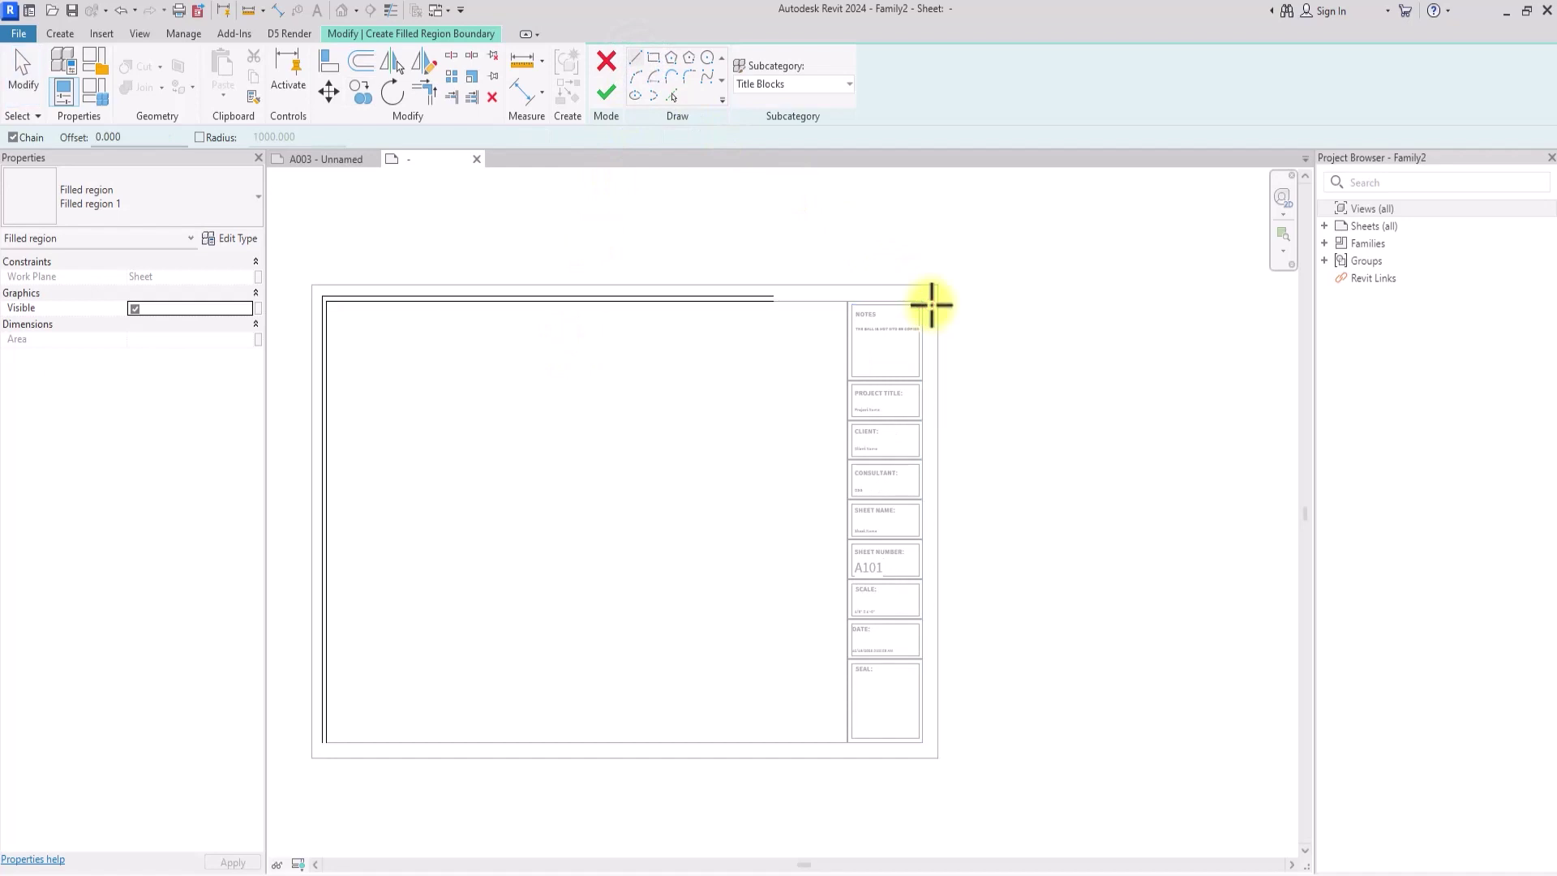
{"action": "left_click", "coordinate": [923, 742]}
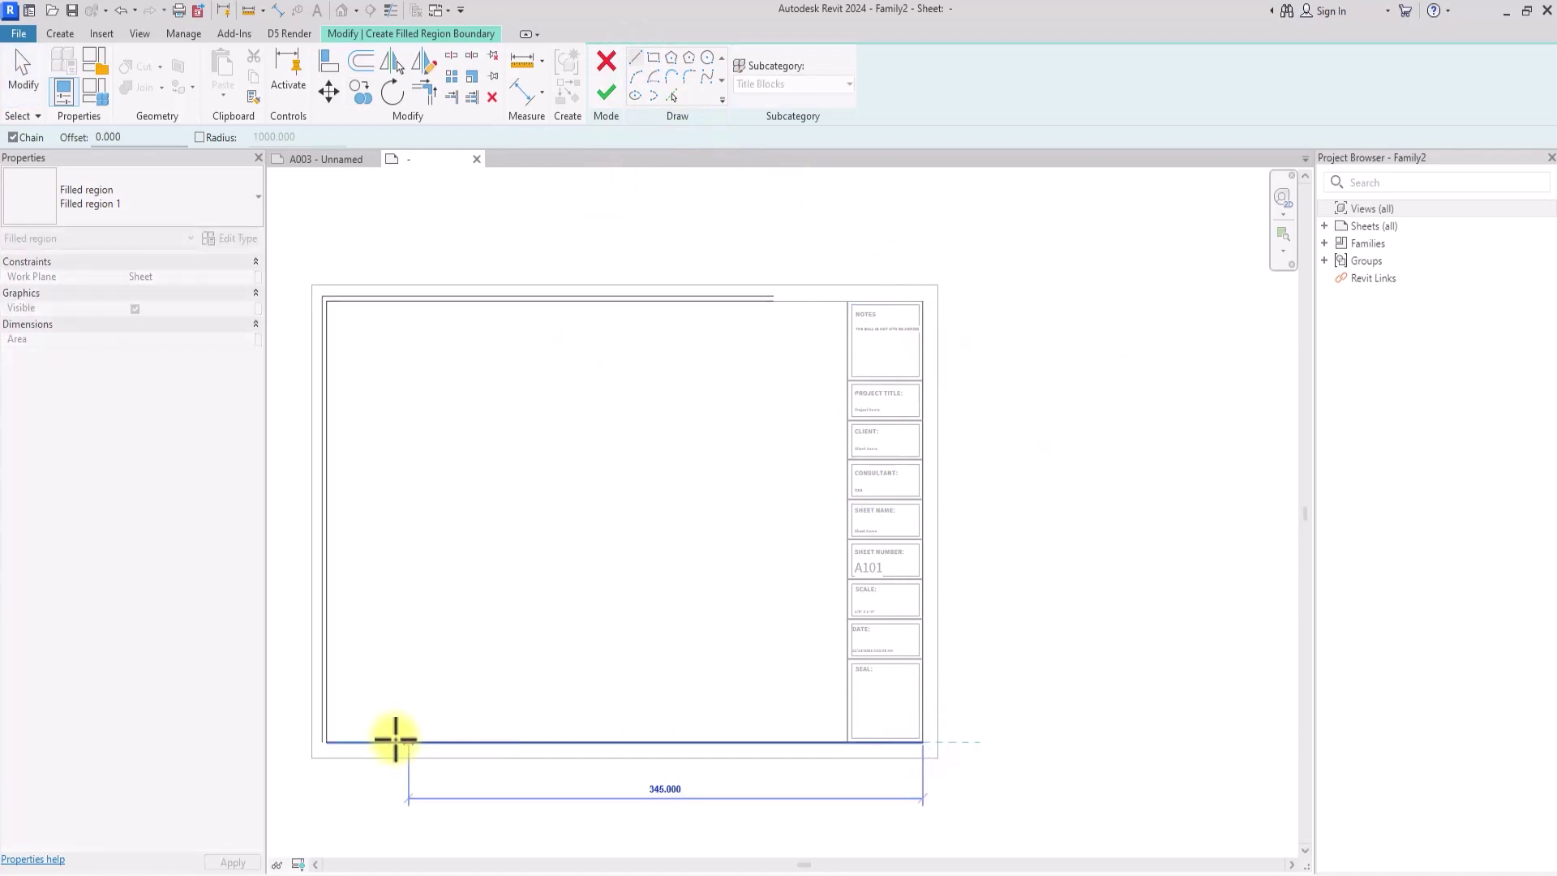
{"action": "key", "text": "Escape"}
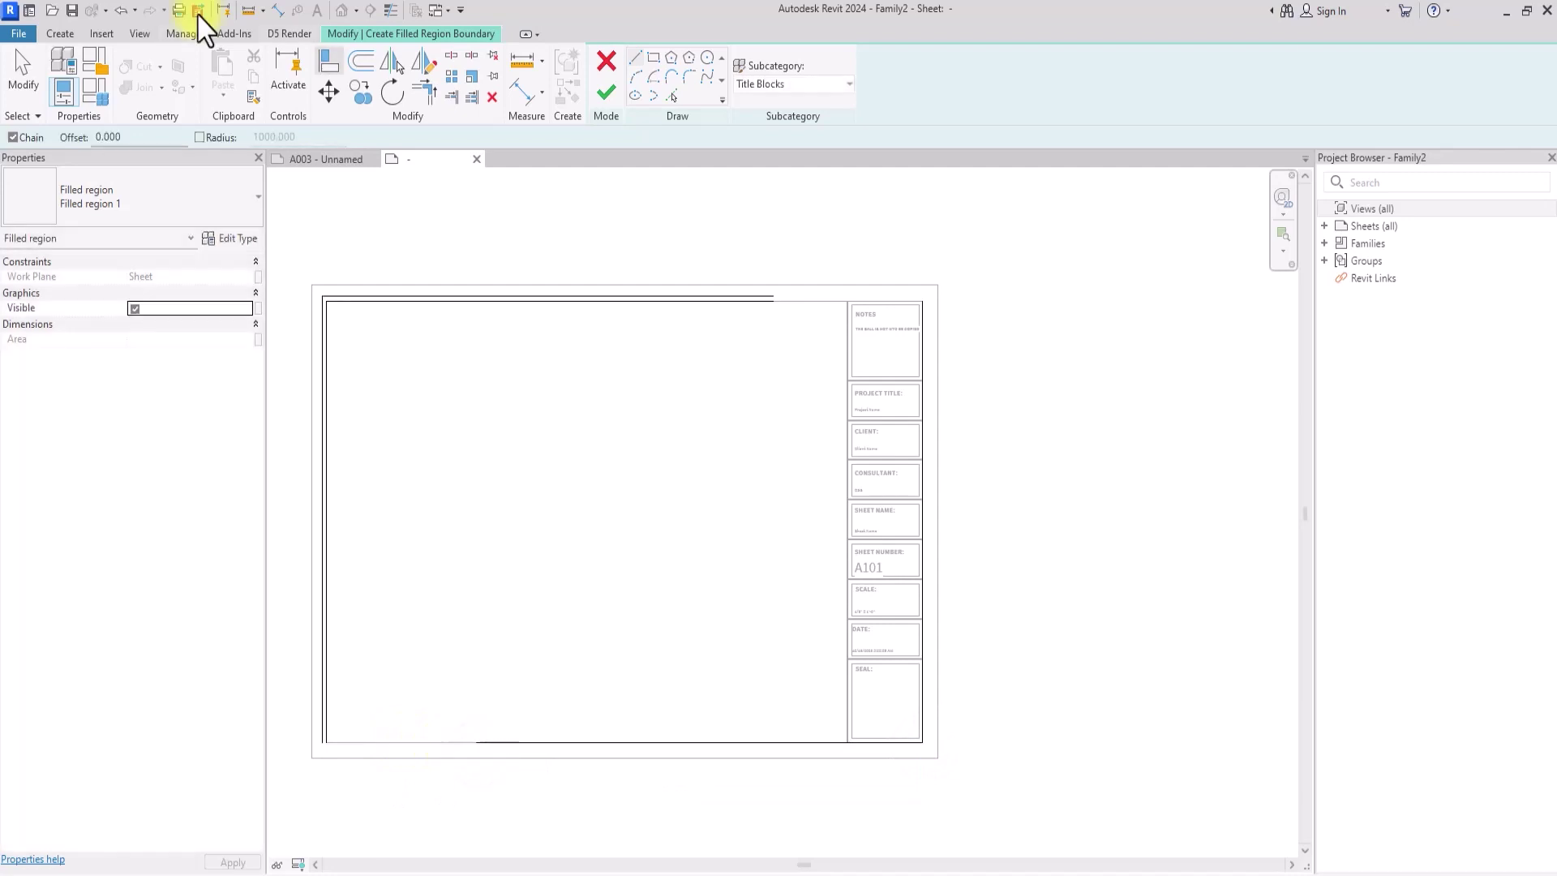
{"action": "left_click", "coordinate": [362, 64]}
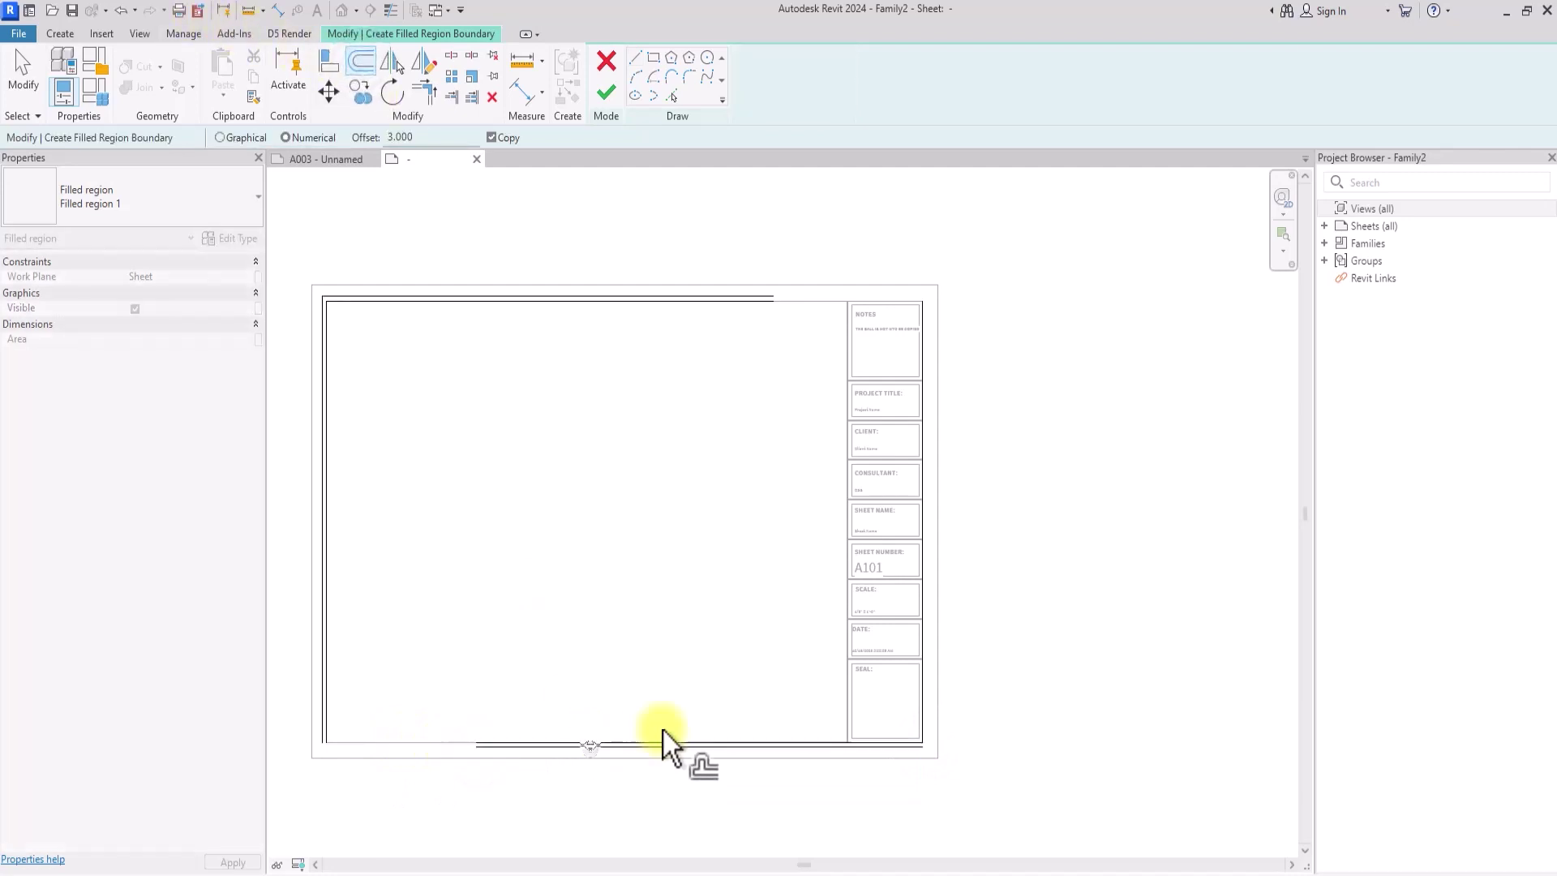
- Close the open ends of both pairs of parallel boundary lines with short diagonal lines
{"action": "scroll", "coordinate": [921, 469], "scroll_direction": "up", "scroll_amount": 3}
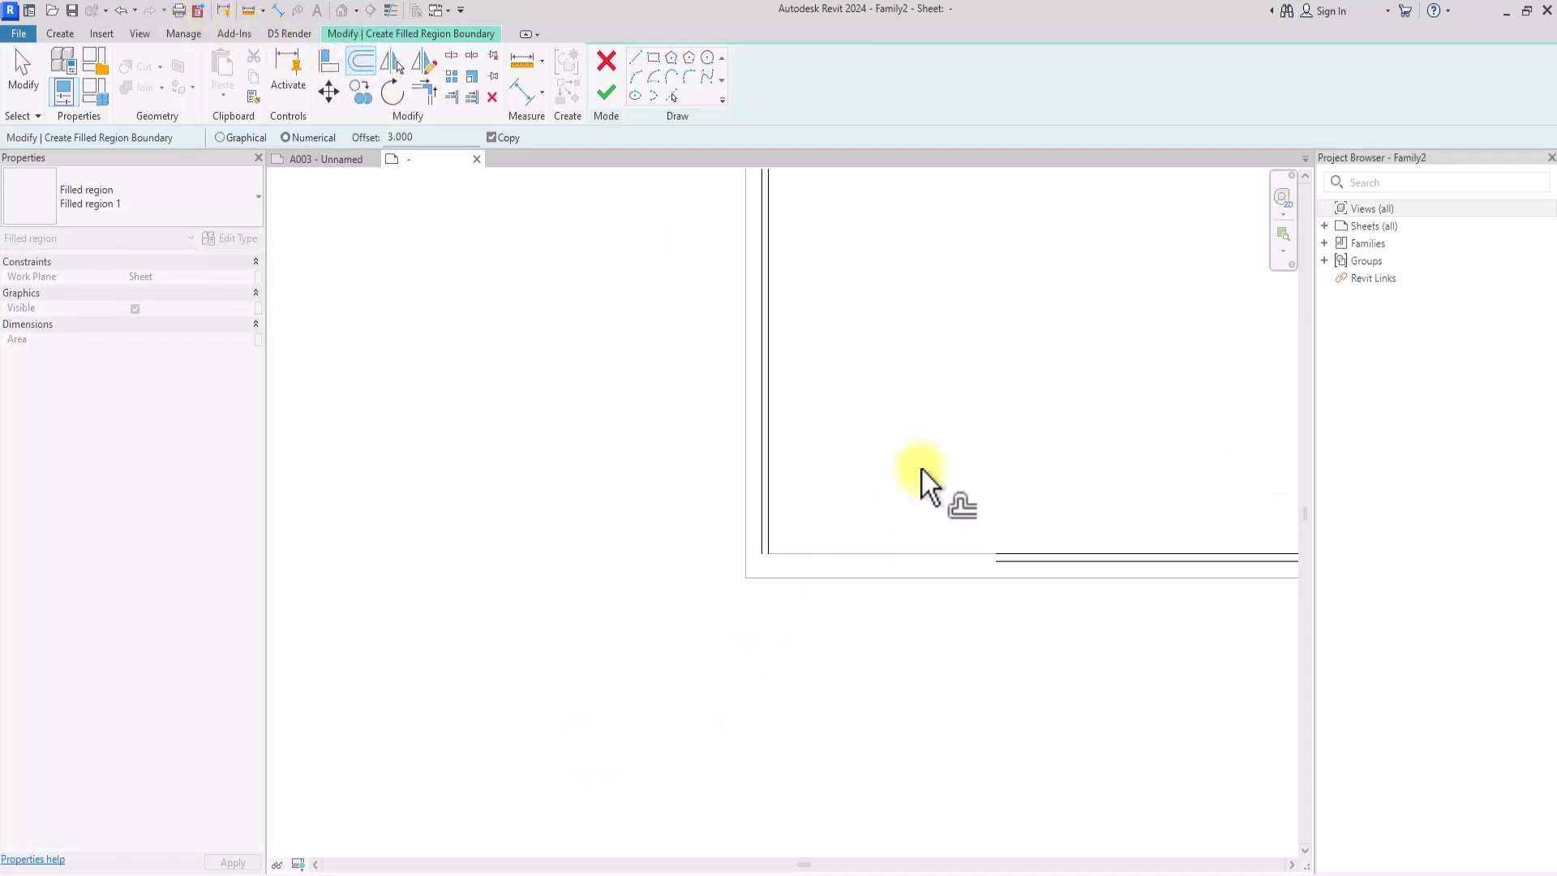
{"action": "left_click", "coordinate": [635, 59]}
{"action": "left_click", "coordinate": [1032, 569]}
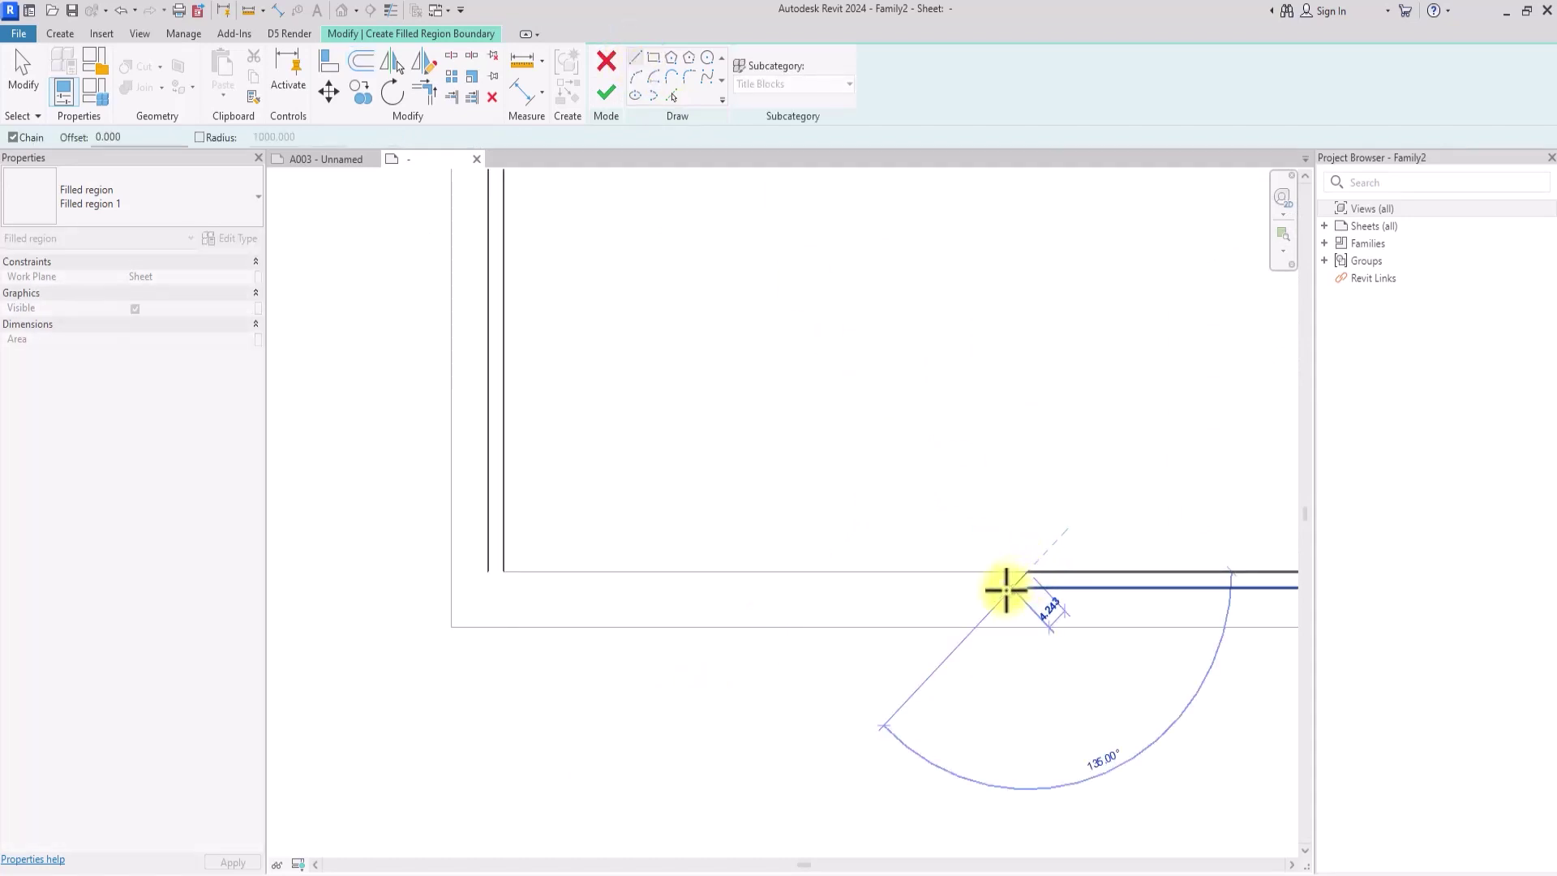
{"action": "left_click", "coordinate": [1006, 590]}
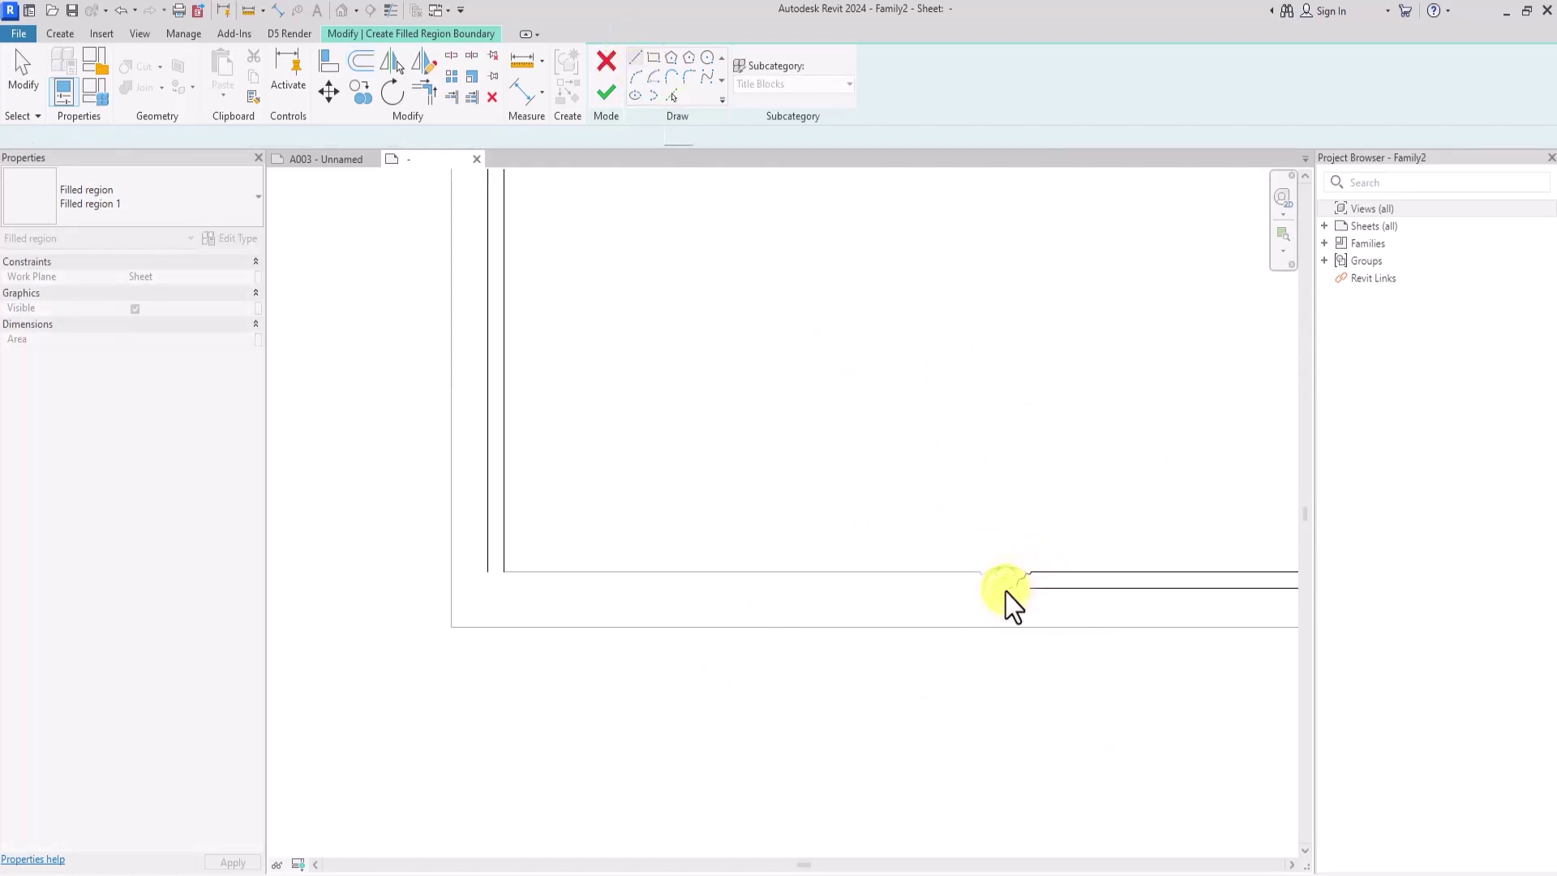
{"action": "left_click", "coordinate": [481, 589]}
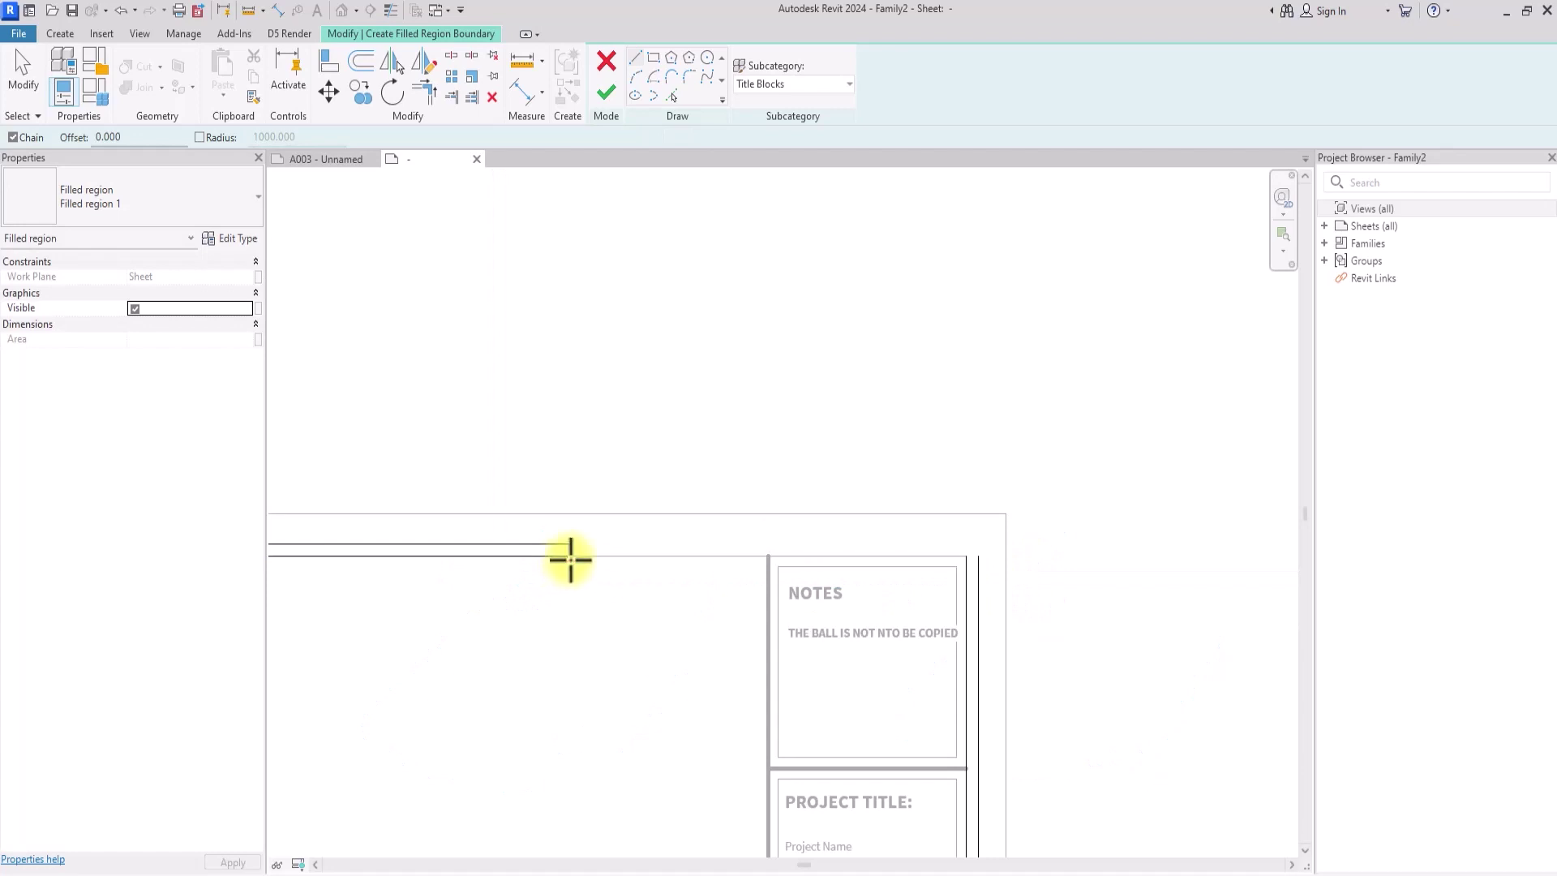
{"action": "scroll", "coordinate": [570, 559], "scroll_direction": "up", "scroll_amount": 2}
{"action": "left_click", "coordinate": [540, 583]}
{"action": "left_click", "coordinate": [559, 563]}
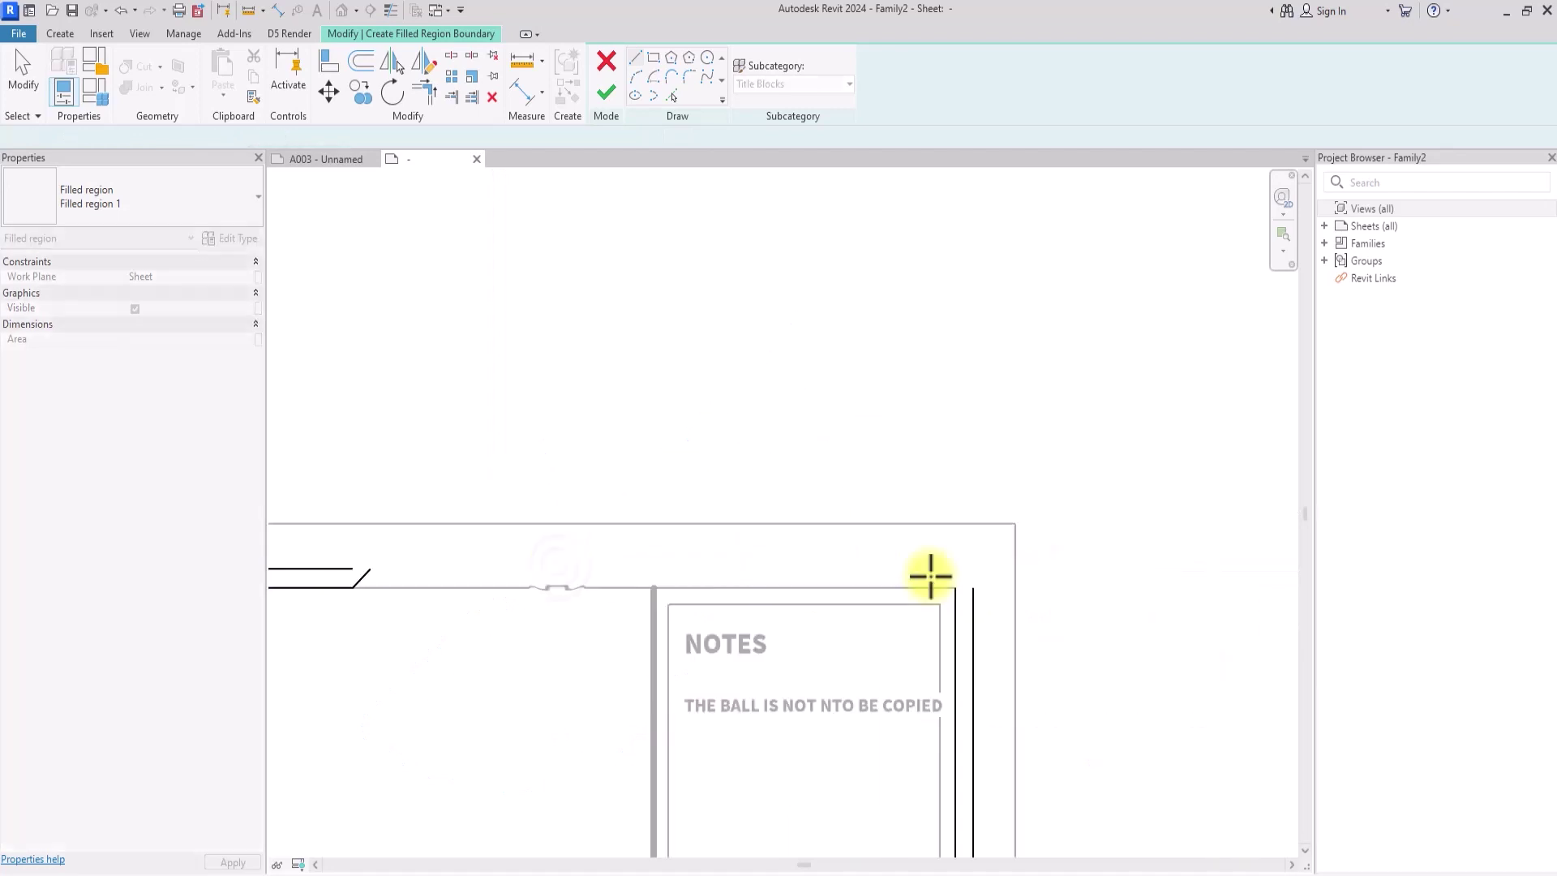
{"action": "scroll", "coordinate": [973, 560], "scroll_direction": "down", "scroll_amount": 2}
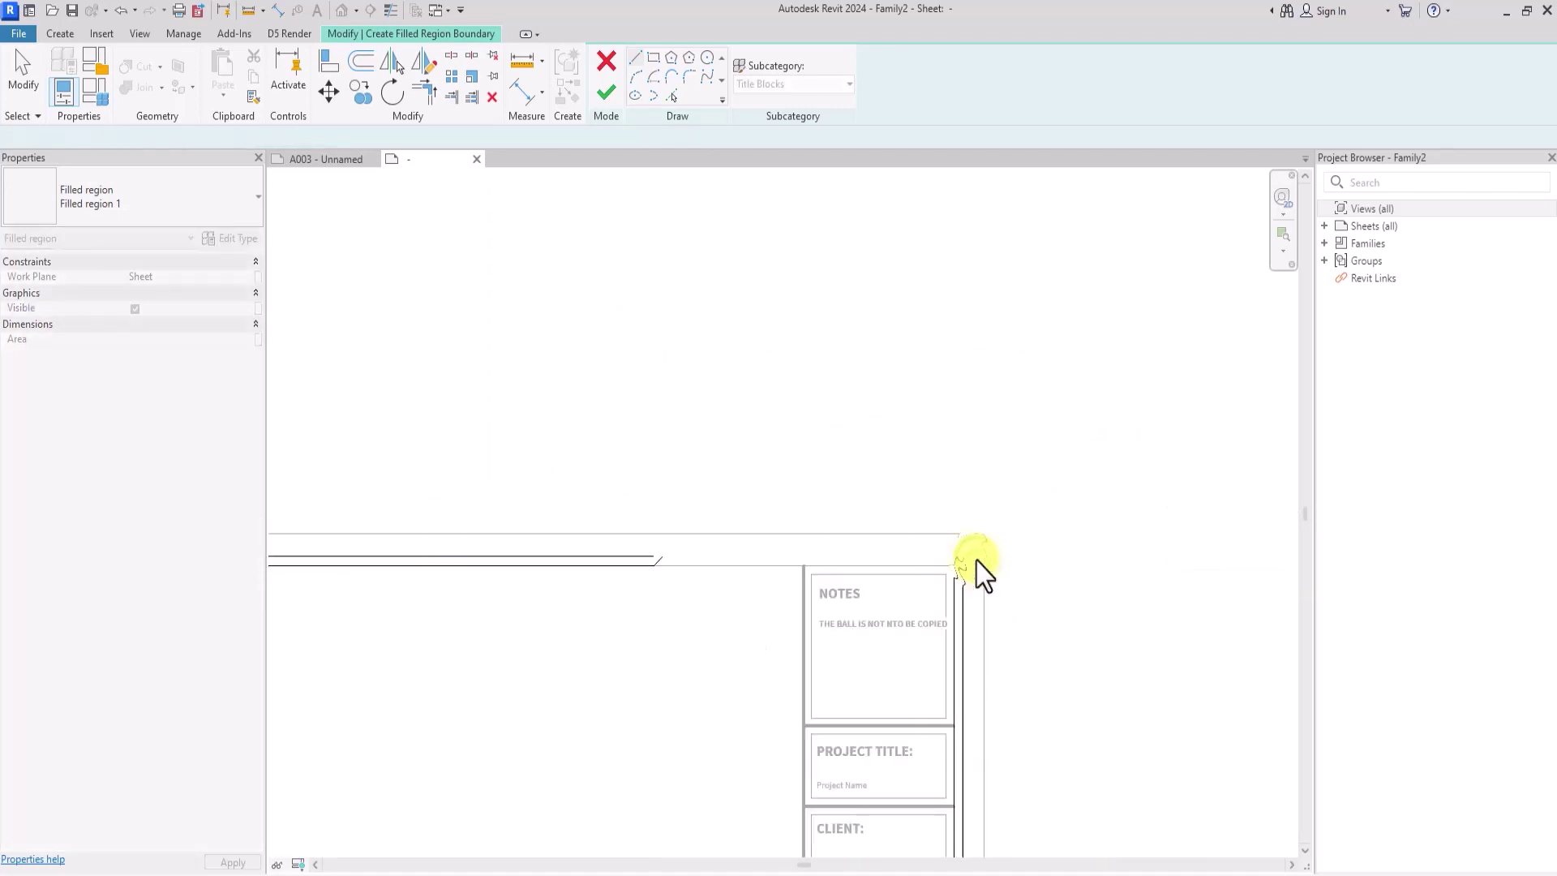
- Trim the outer boundary lines to meet the diagonal end lines at the top strip's right end and the right strip's upper end
{"action": "left_click", "coordinate": [422, 93]}
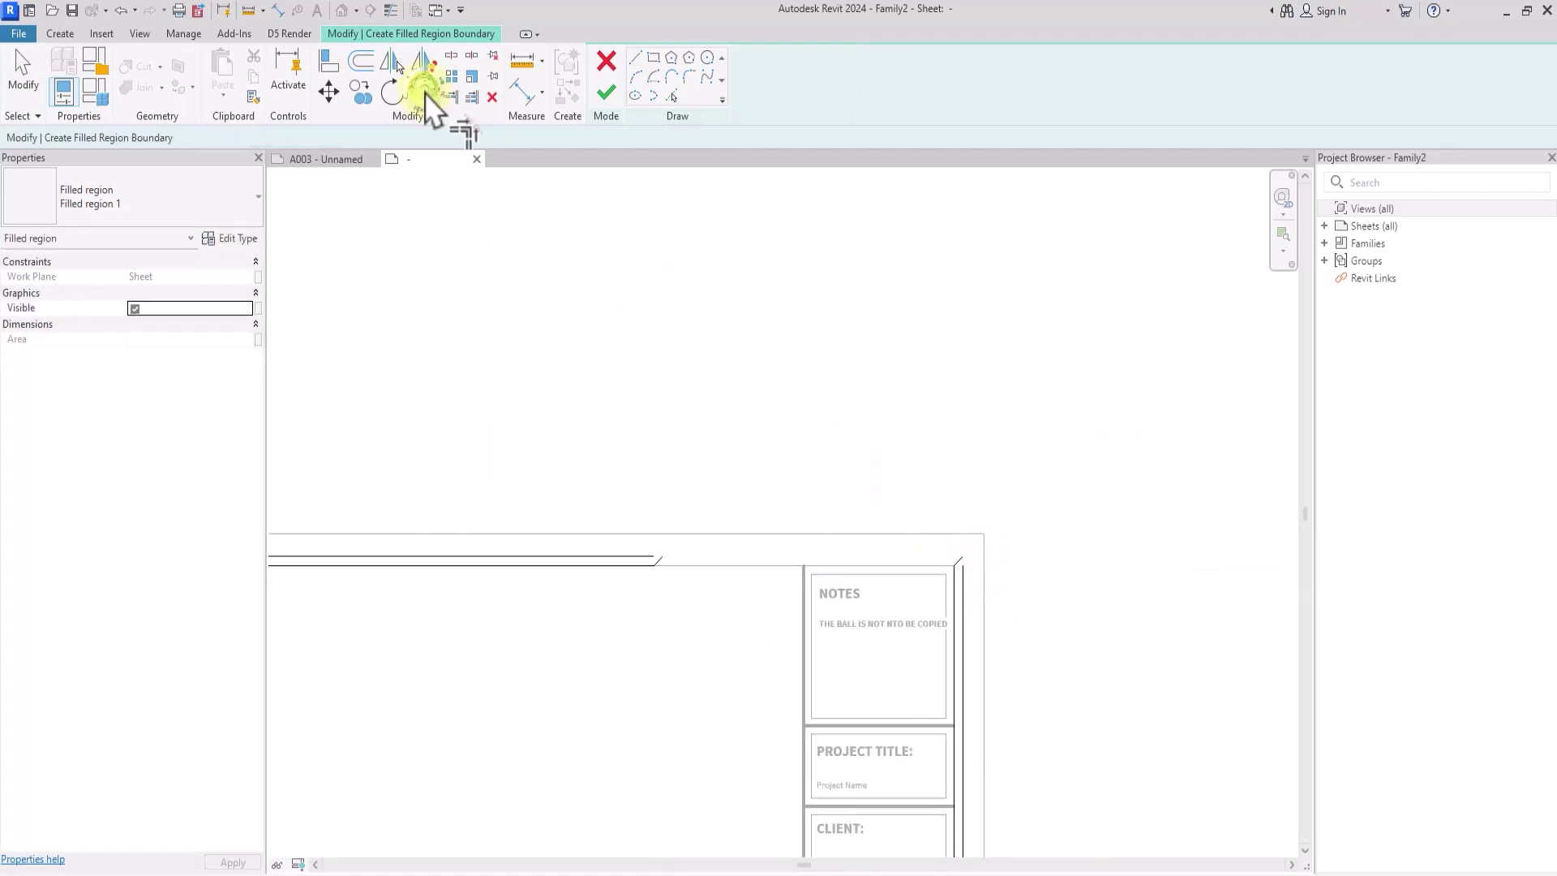
{"action": "left_click", "coordinate": [658, 560]}
{"action": "left_click", "coordinate": [966, 594]}
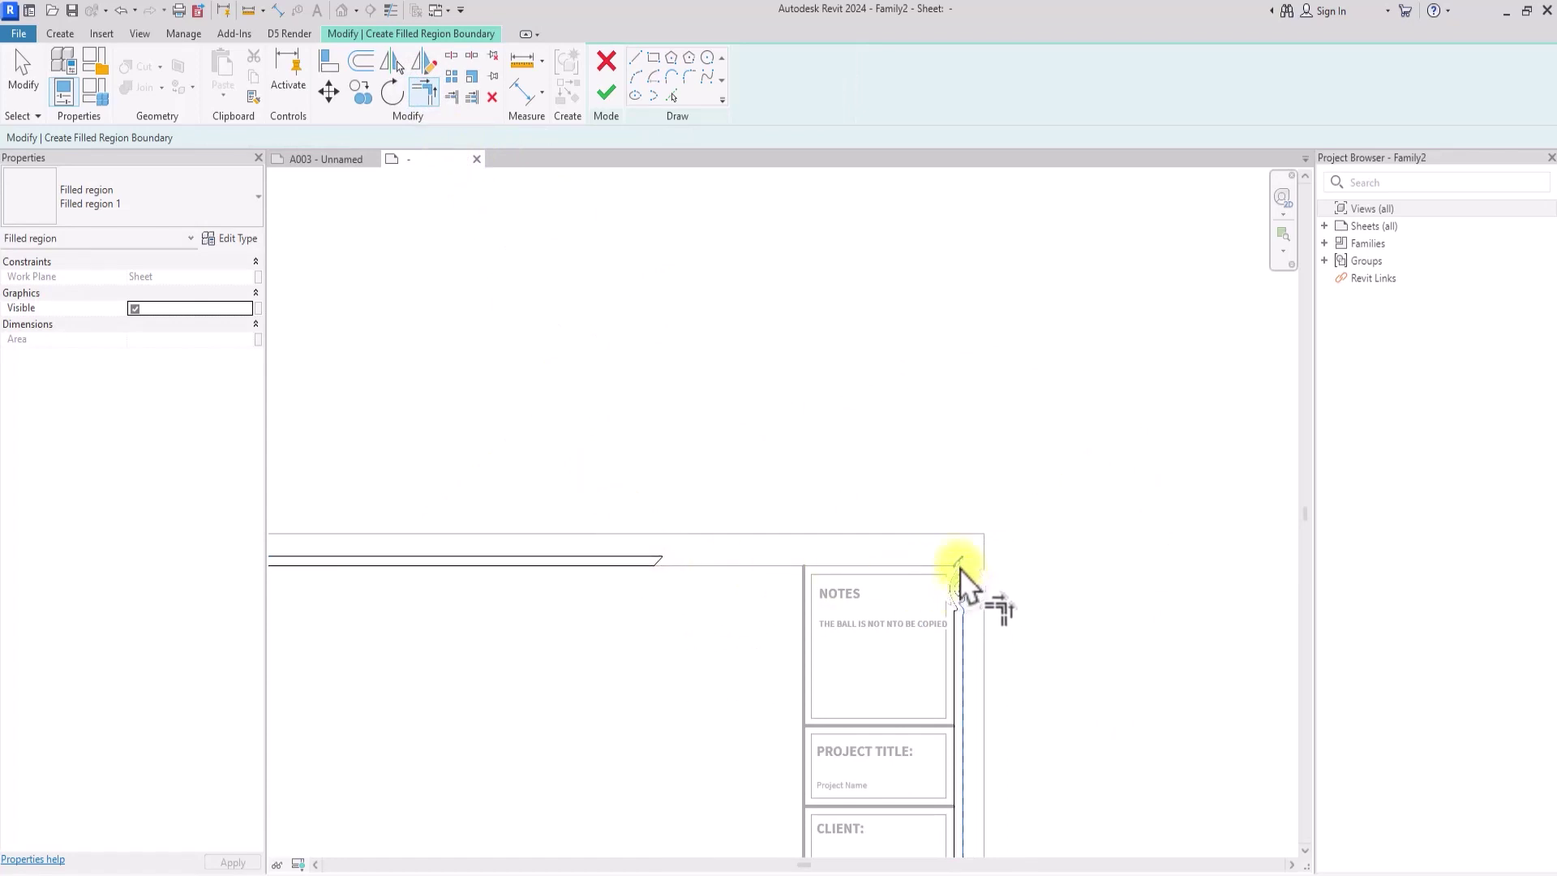
- Trim the outer boundary lines to meet the diagonal end lines at the bottom strip's left end and the left strip's lower end
{"action": "scroll", "coordinate": [960, 568], "scroll_direction": "down", "scroll_amount": 3}
{"action": "scroll", "coordinate": [965, 583], "scroll_direction": "up", "scroll_amount": 6}
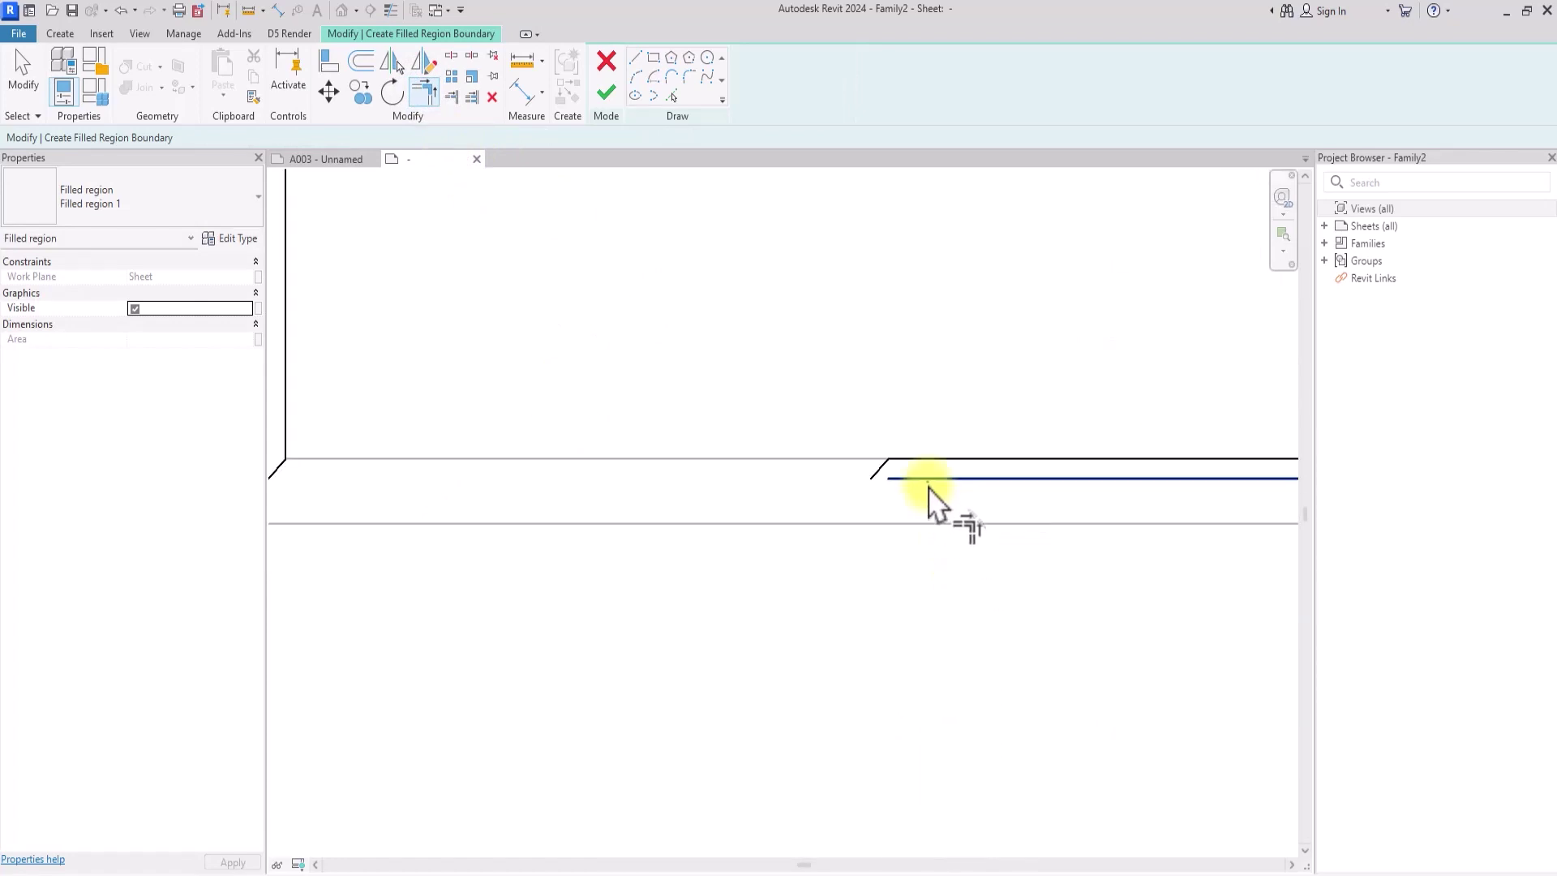
{"action": "left_click", "coordinate": [928, 482]}
{"action": "left_click", "coordinate": [888, 471]}
{"action": "middle_click_drag", "start_coordinate": [889, 470], "coordinate": [1245, 487]}
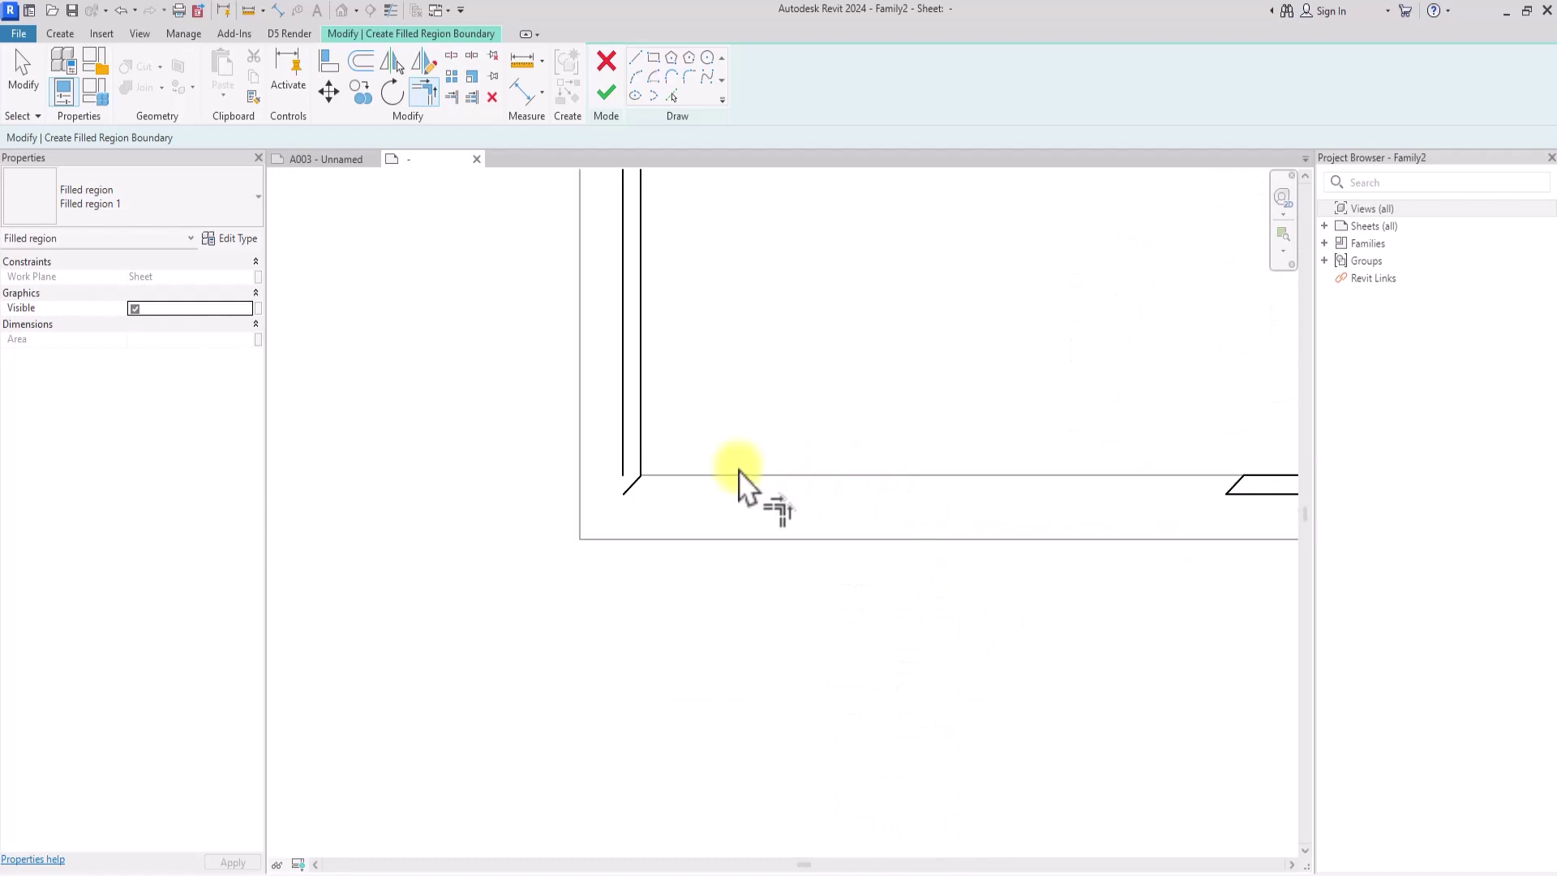
{"action": "left_click", "coordinate": [623, 469]}
{"action": "left_click", "coordinate": [633, 490]}
- Finish the filled region sketch to create the solid border strips around the sheet
{"action": "scroll", "coordinate": [636, 494], "scroll_direction": "down", "scroll_amount": 6}
{"action": "middle_click_drag", "start_coordinate": [636, 494], "coordinate": [541, 775]}
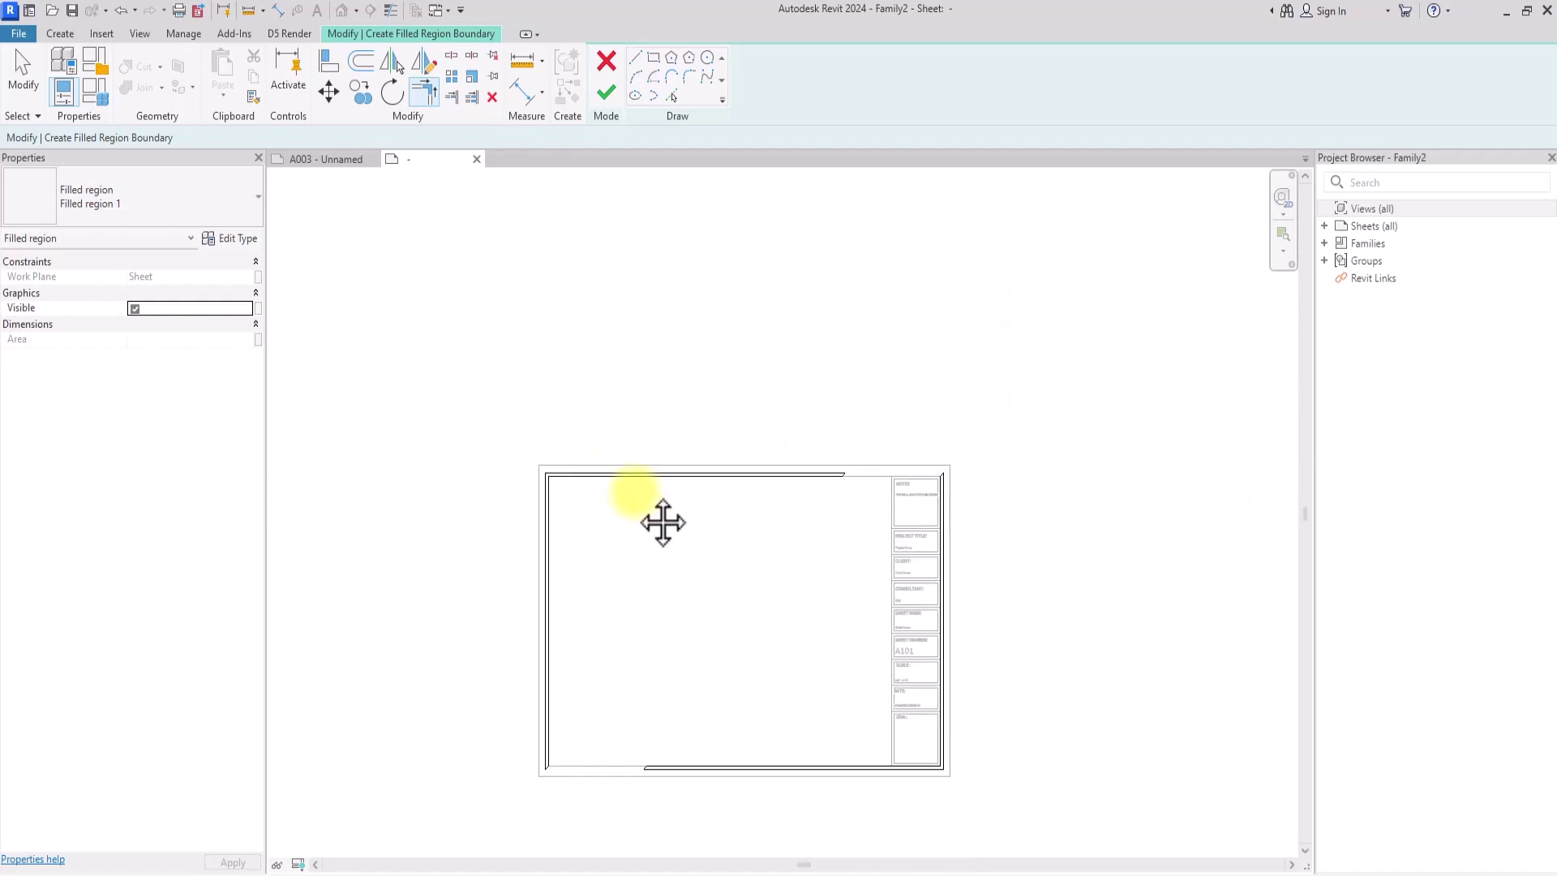
{"action": "scroll", "coordinate": [636, 498], "scroll_direction": "up", "scroll_amount": 2}
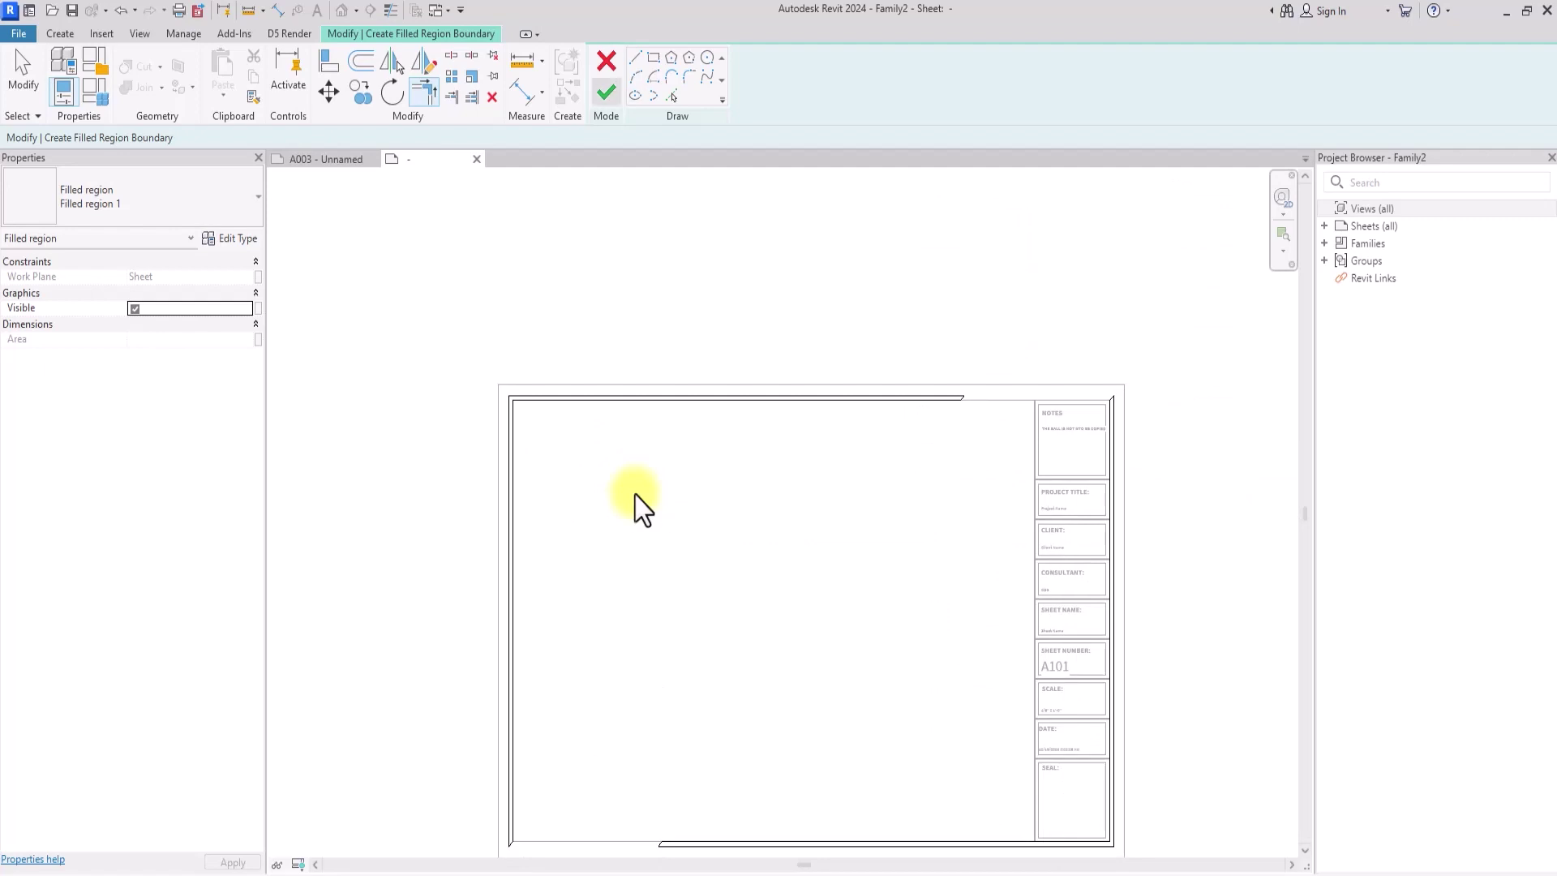
{"action": "left_click", "coordinate": [606, 91]}
{"action": "left_click", "coordinate": [844, 236]}
{"action": "scroll", "coordinate": [845, 235], "scroll_direction": "down", "scroll_amount": 2}
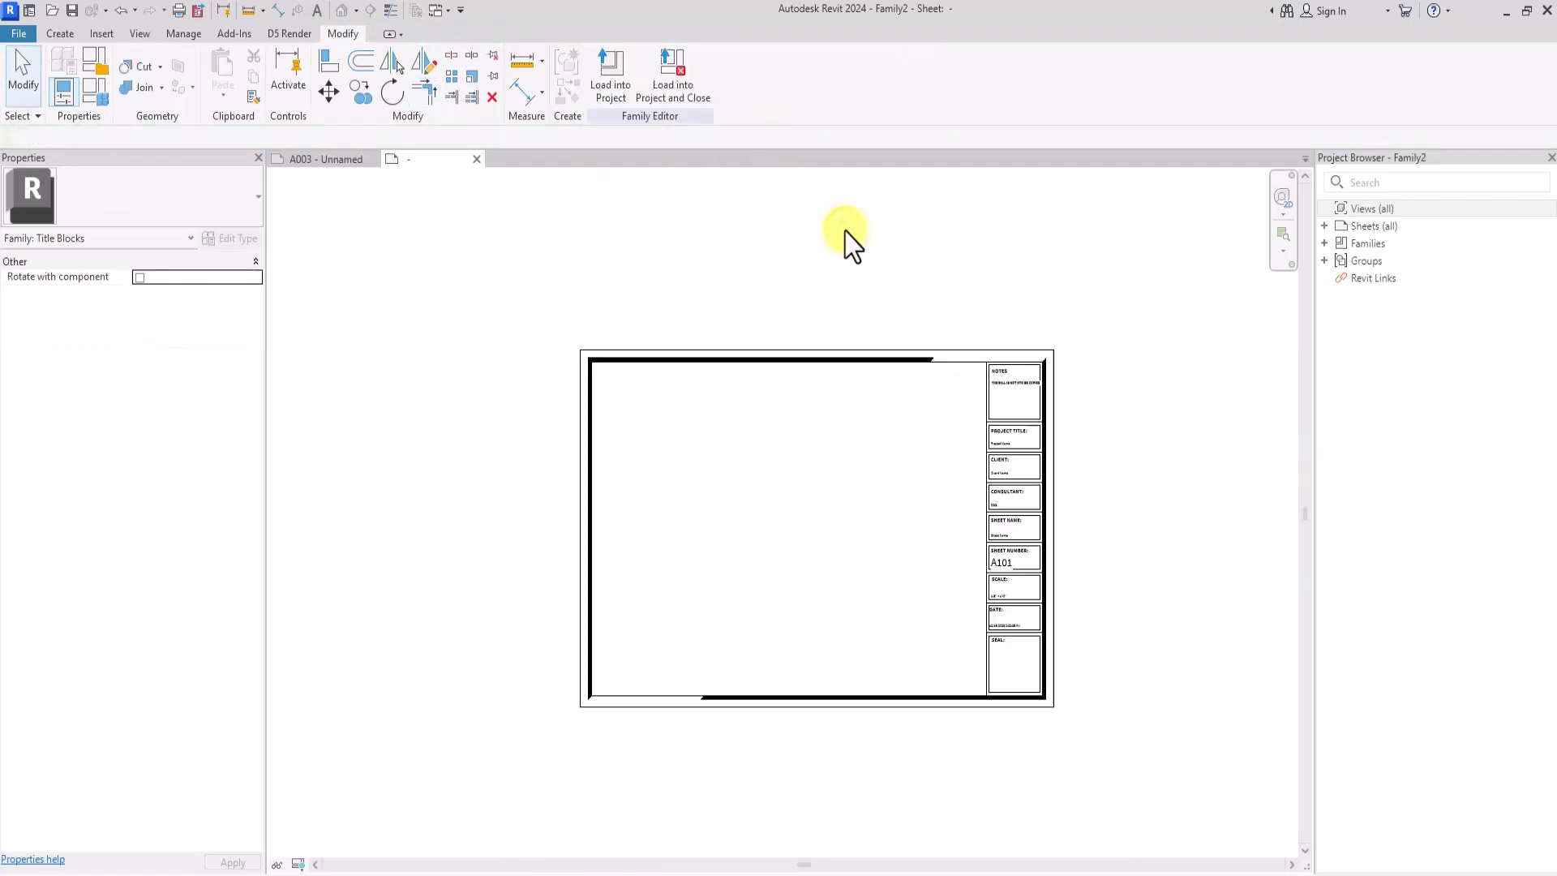
- Delete the thin bottom line of the inner border
{"action": "scroll", "coordinate": [844, 236], "scroll_direction": "up", "scroll_amount": 2}
{"action": "left_click", "coordinate": [619, 644]}
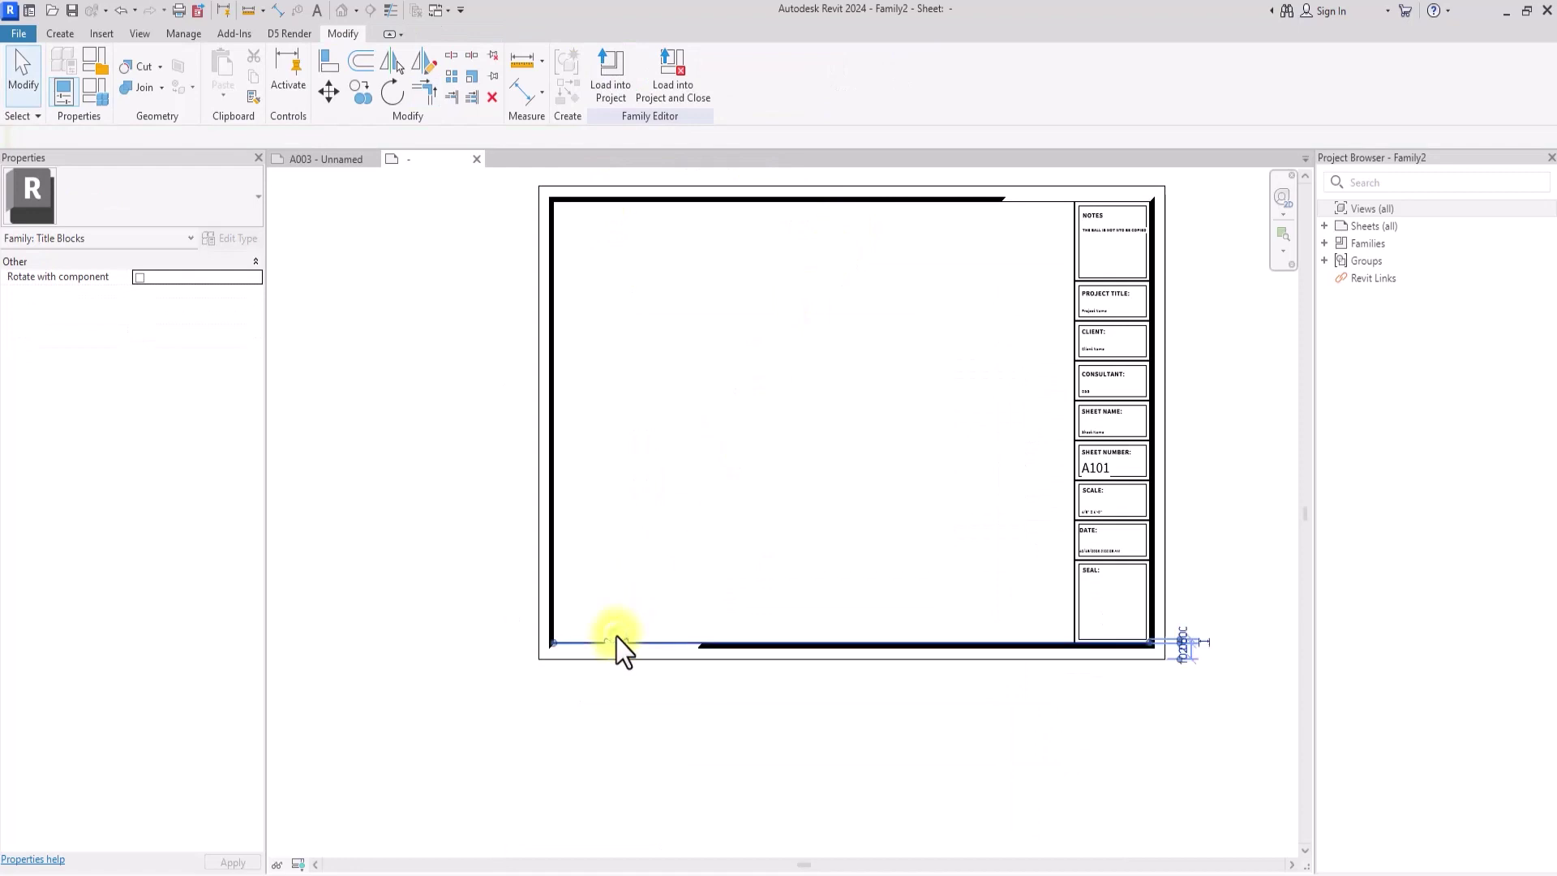
{"action": "key", "text": "Delete"}
{"action": "middle_click_drag", "start_coordinate": [768, 432], "coordinate": [615, 636]}
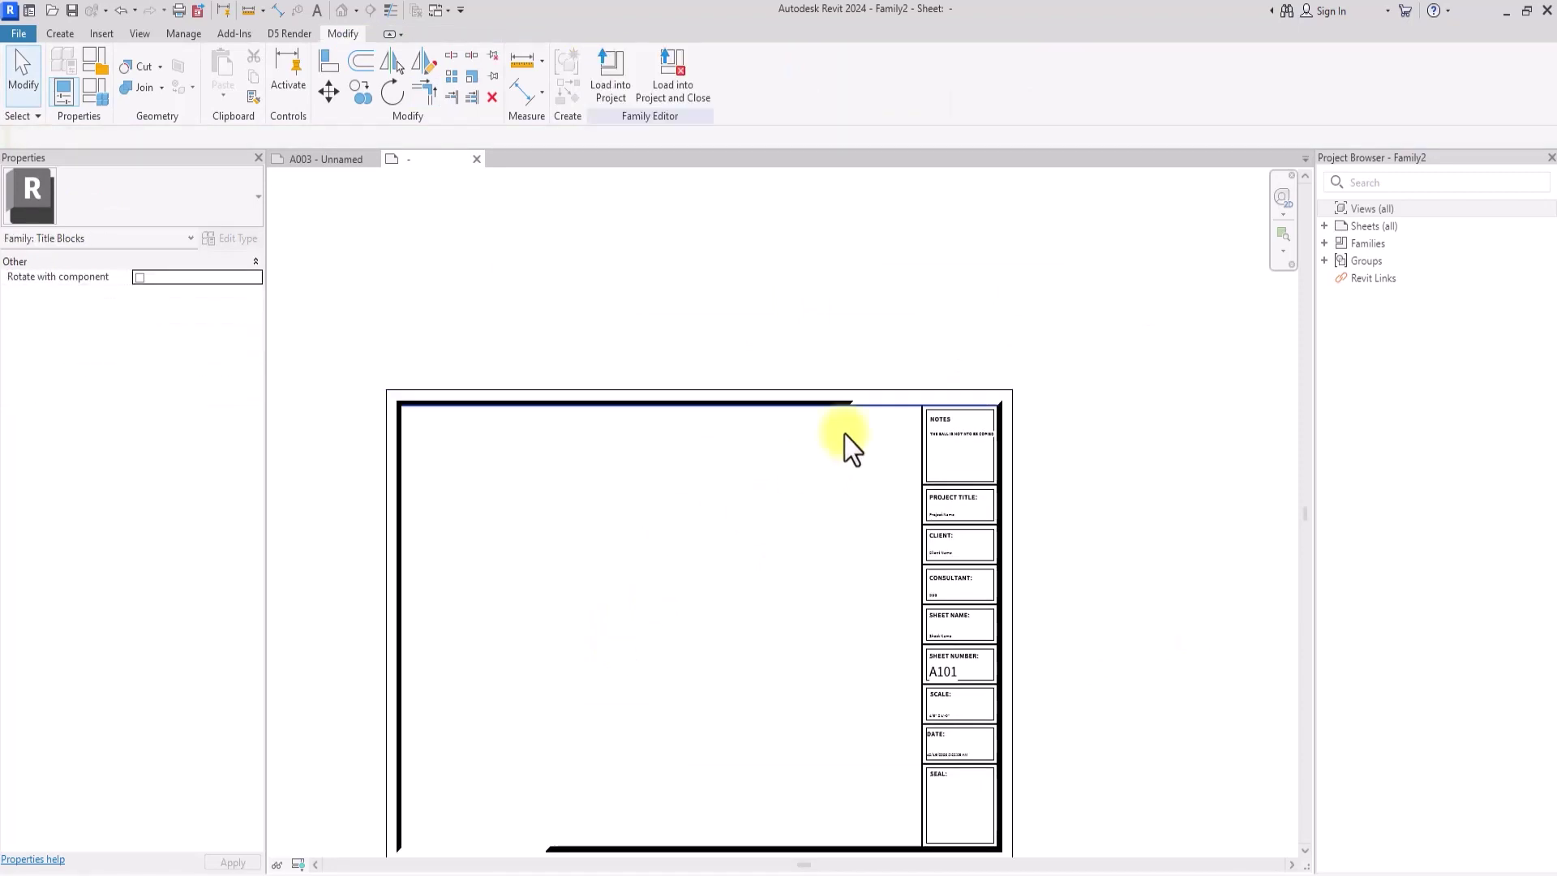
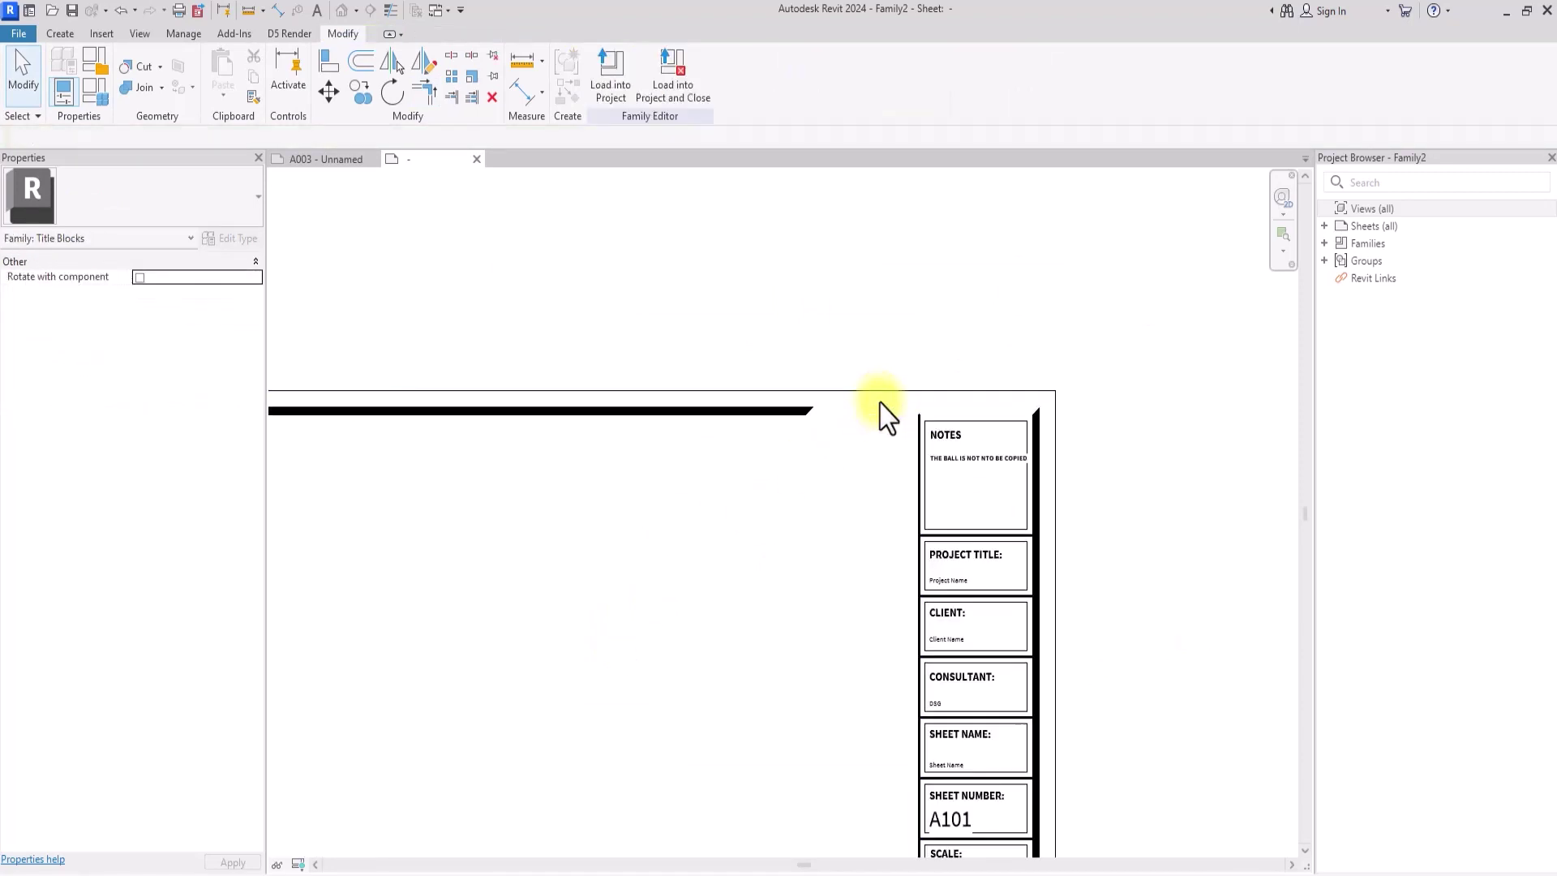
- Draw a Wide Lines segment closing the top of the title cell column, from its left line to the right accent strip
{"action": "left_click", "coordinate": [60, 34]}
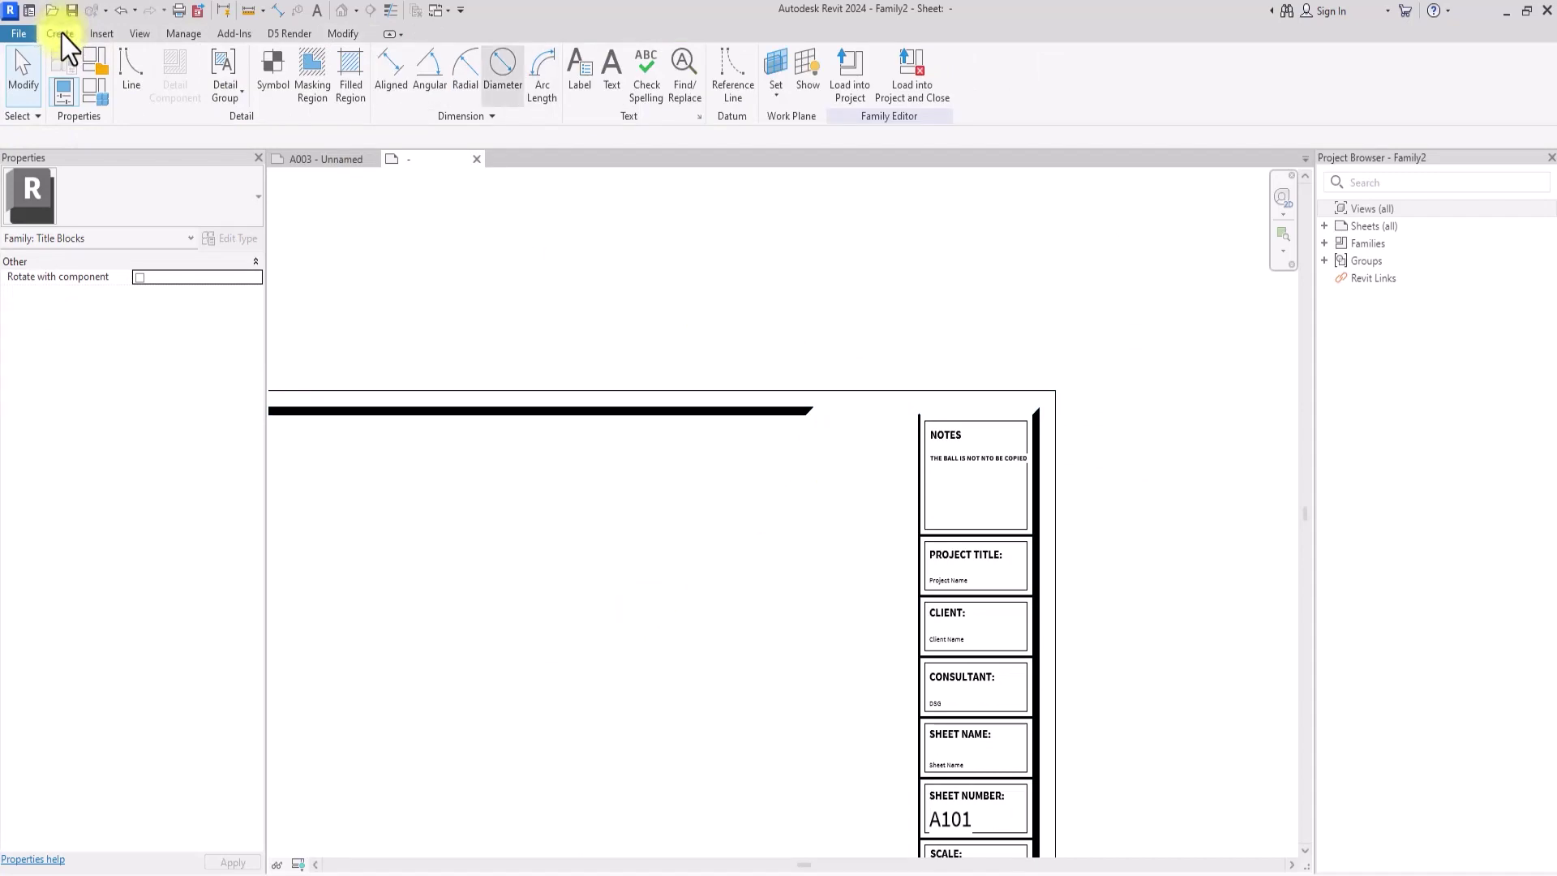
{"action": "left_click", "coordinate": [133, 71]}
{"action": "left_click", "coordinate": [773, 85]}
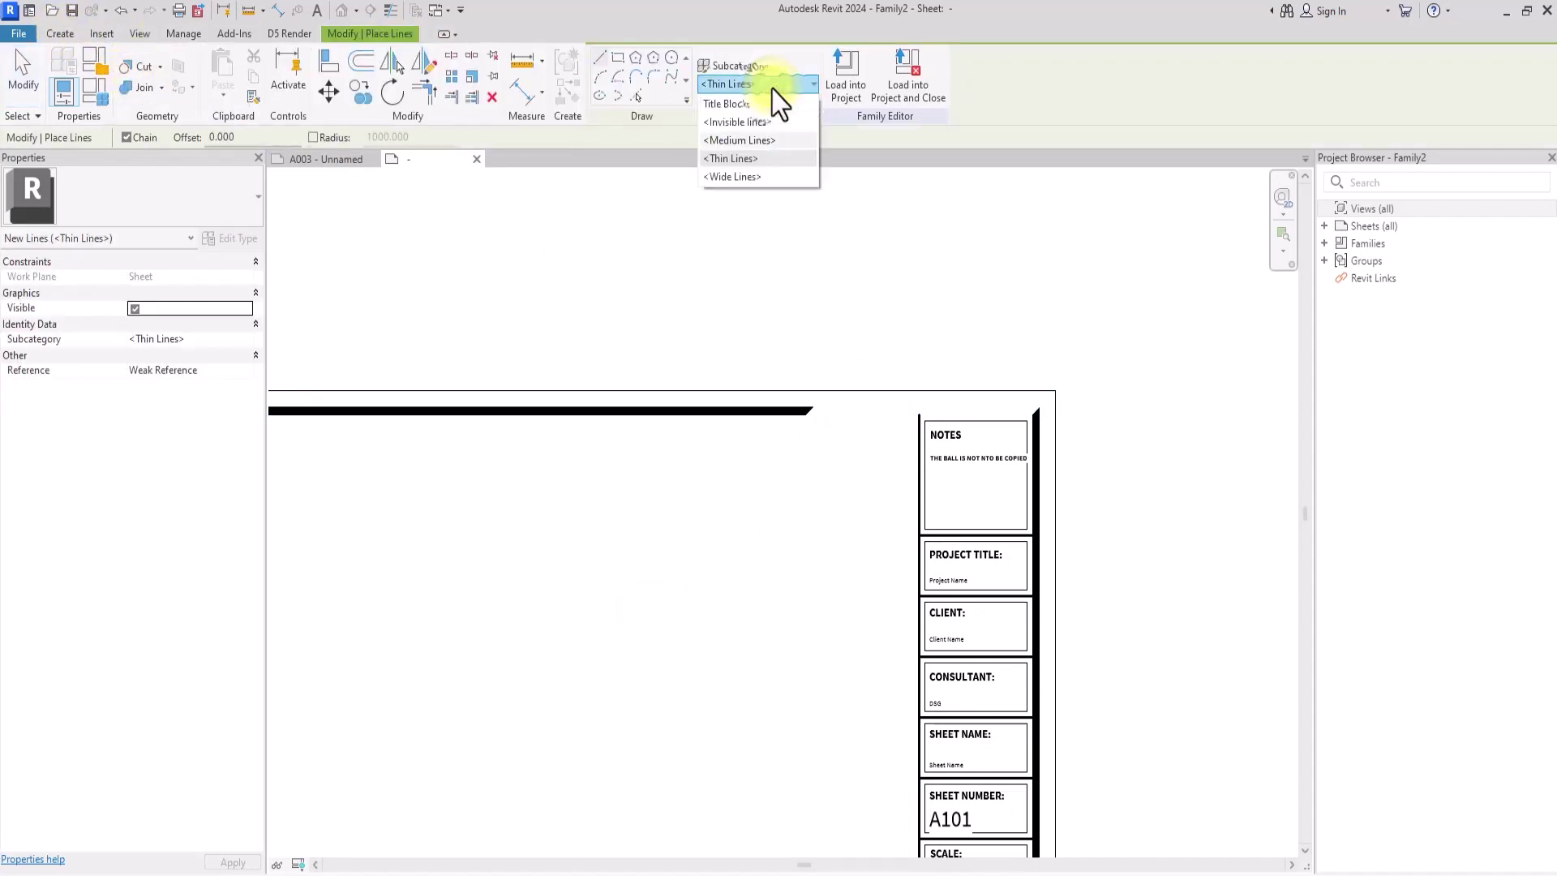
{"action": "left_click", "coordinate": [733, 177]}
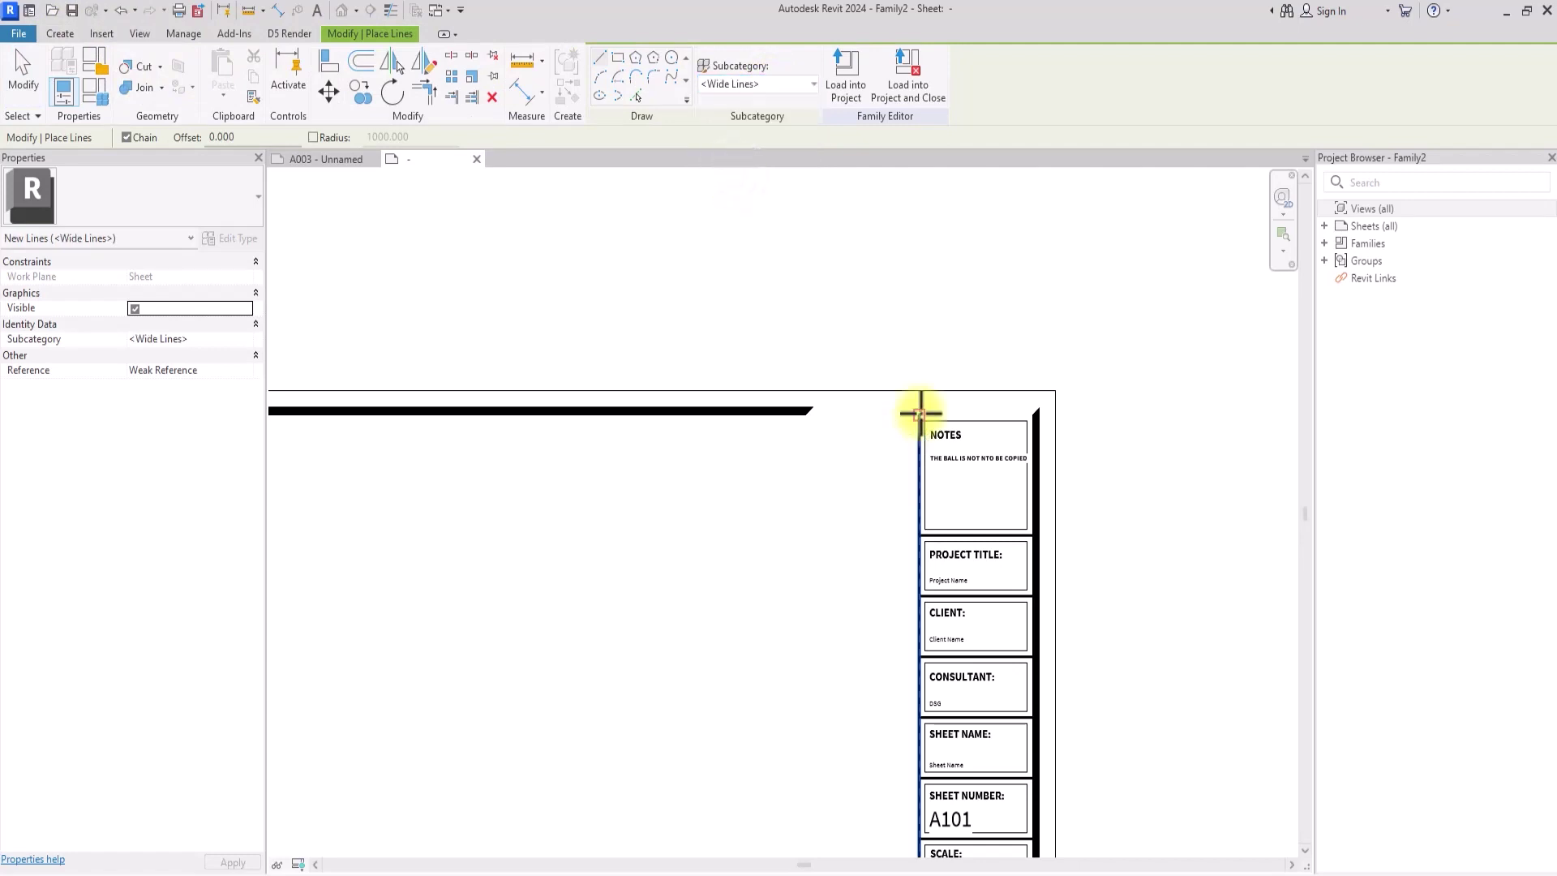
{"action": "left_click", "coordinate": [920, 414]}
{"action": "scroll", "coordinate": [1011, 414], "scroll_direction": "up", "scroll_amount": 3}
{"action": "left_click", "coordinate": [1052, 418]}
{"action": "scroll", "coordinate": [1046, 417], "scroll_direction": "down", "scroll_amount": 5}
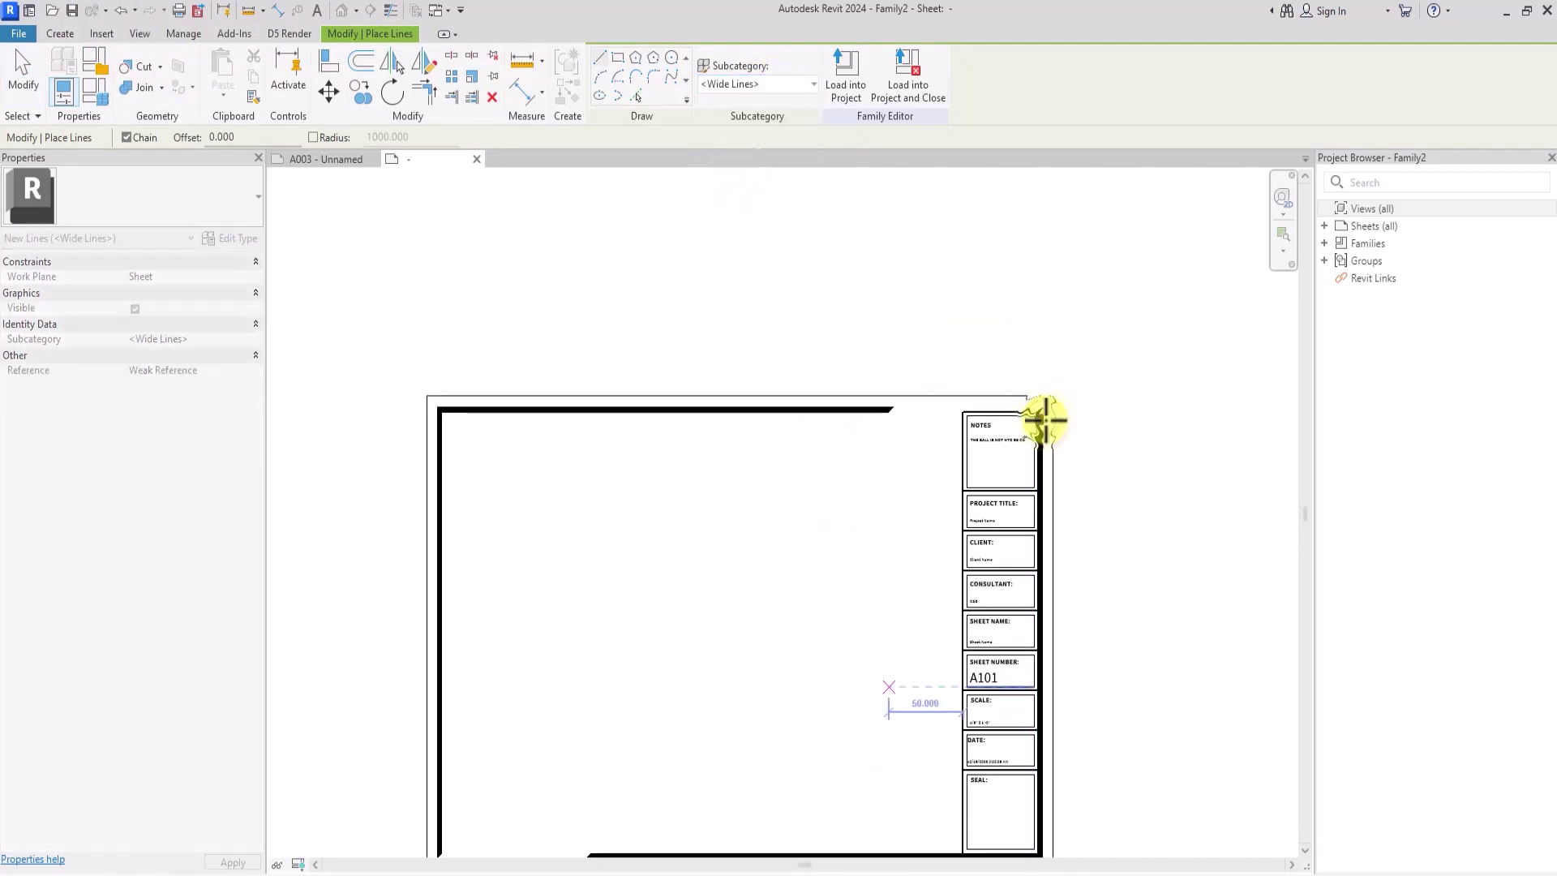
{"action": "key", "text": "Escape"}
{"action": "key", "text": "Escape"}
{"action": "scroll", "coordinate": [1053, 436], "scroll_direction": "up", "scroll_amount": 3}
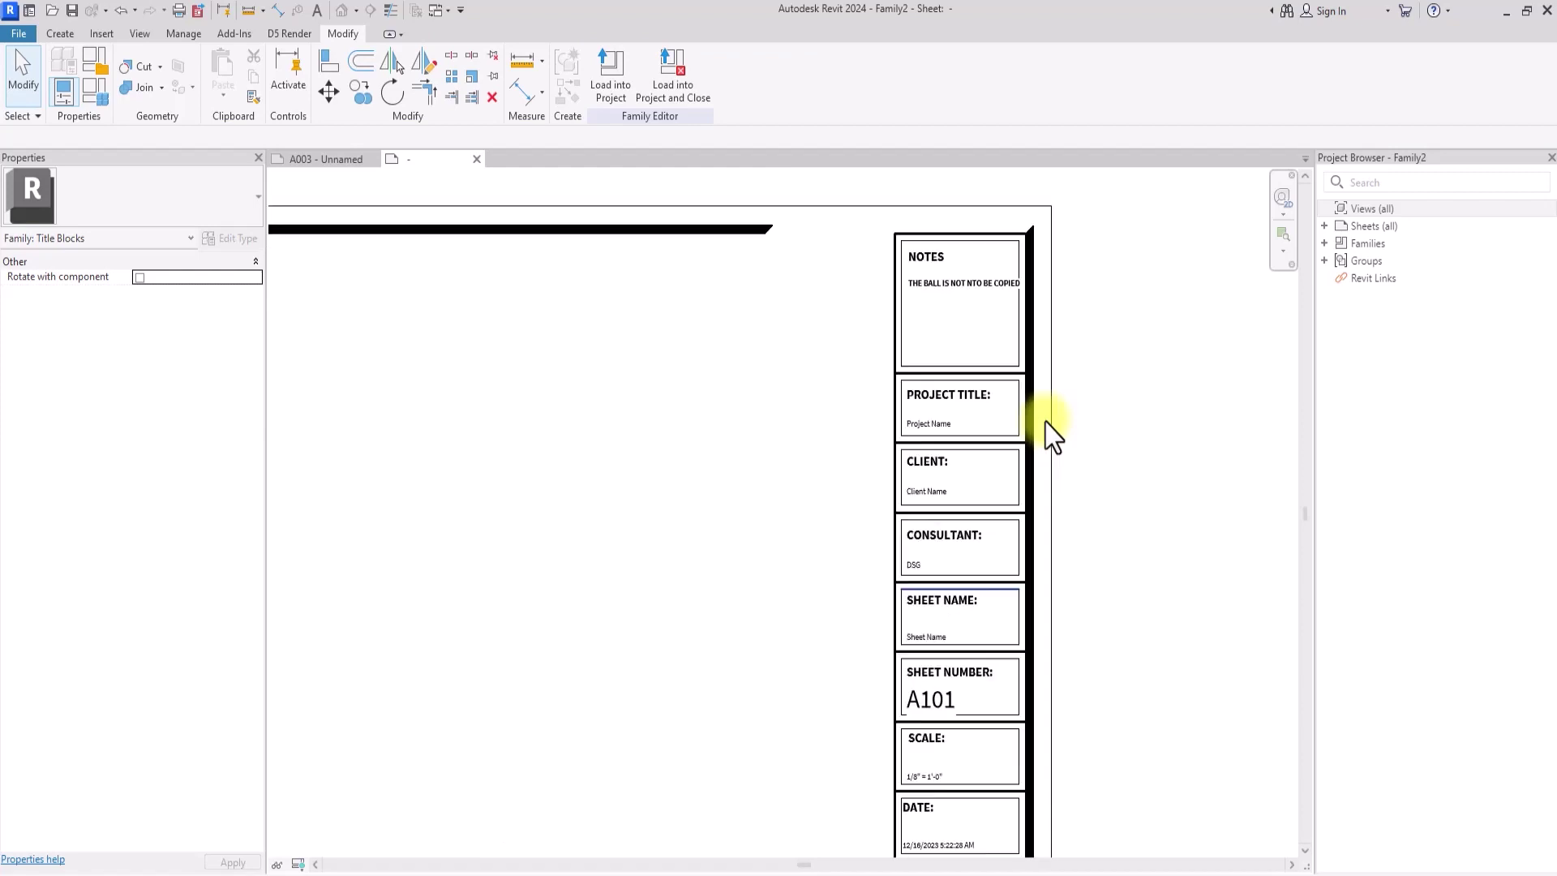
{"action": "scroll", "coordinate": [1047, 424], "scroll_direction": "down", "scroll_amount": 5}
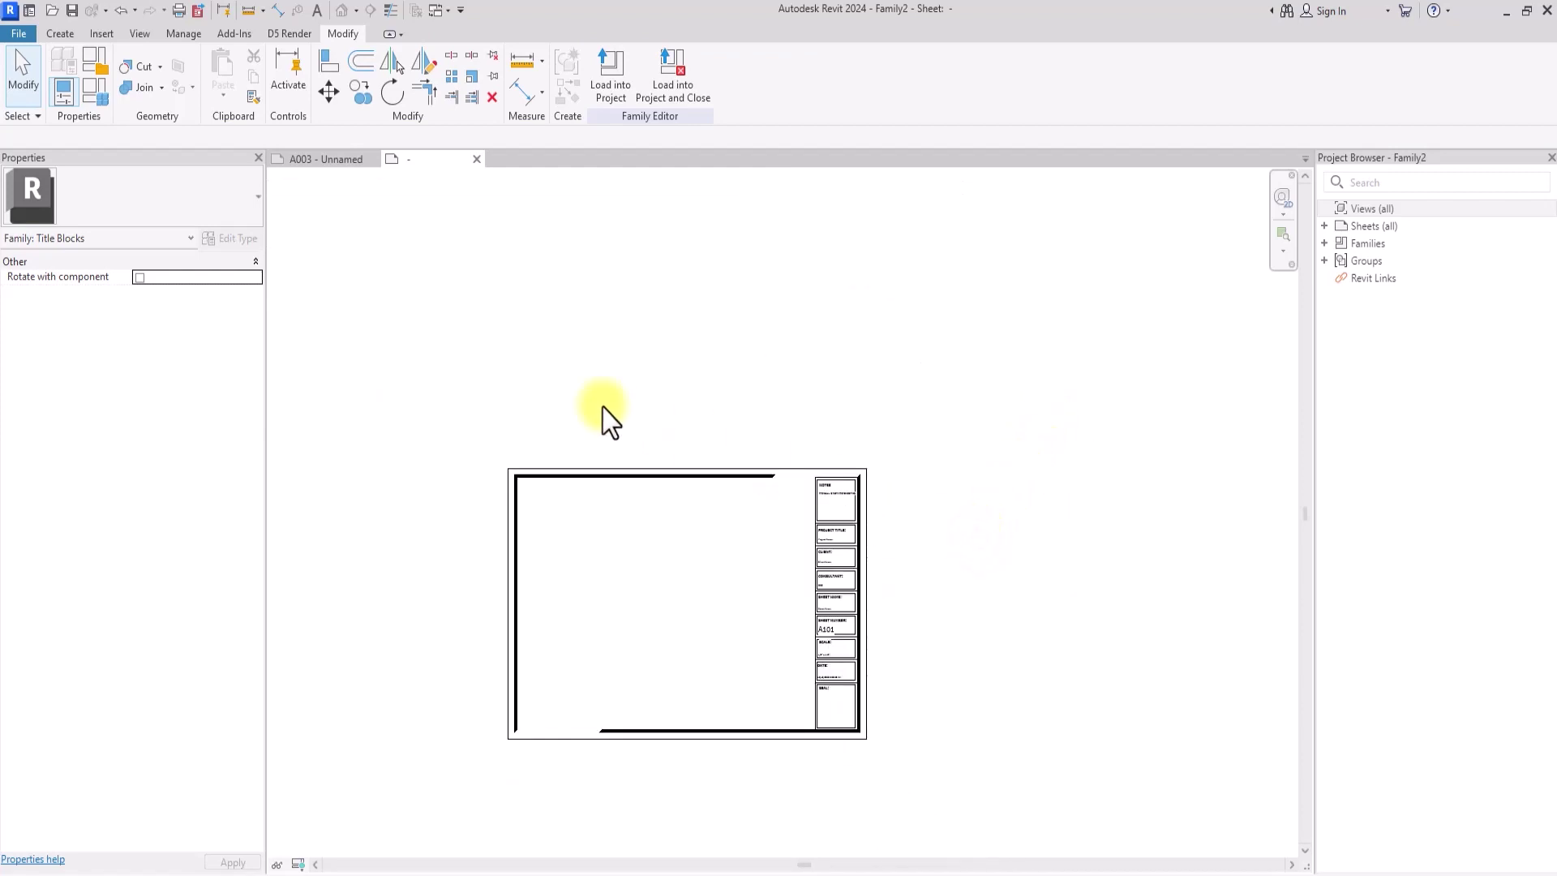
- Save the family as ARCHITECT PIPERR TITLE BLOCK in the 16-TITLE BLOCKS IN REVIT folder inside 0-youtube
{"action": "key", "text": "ctrl+s"}
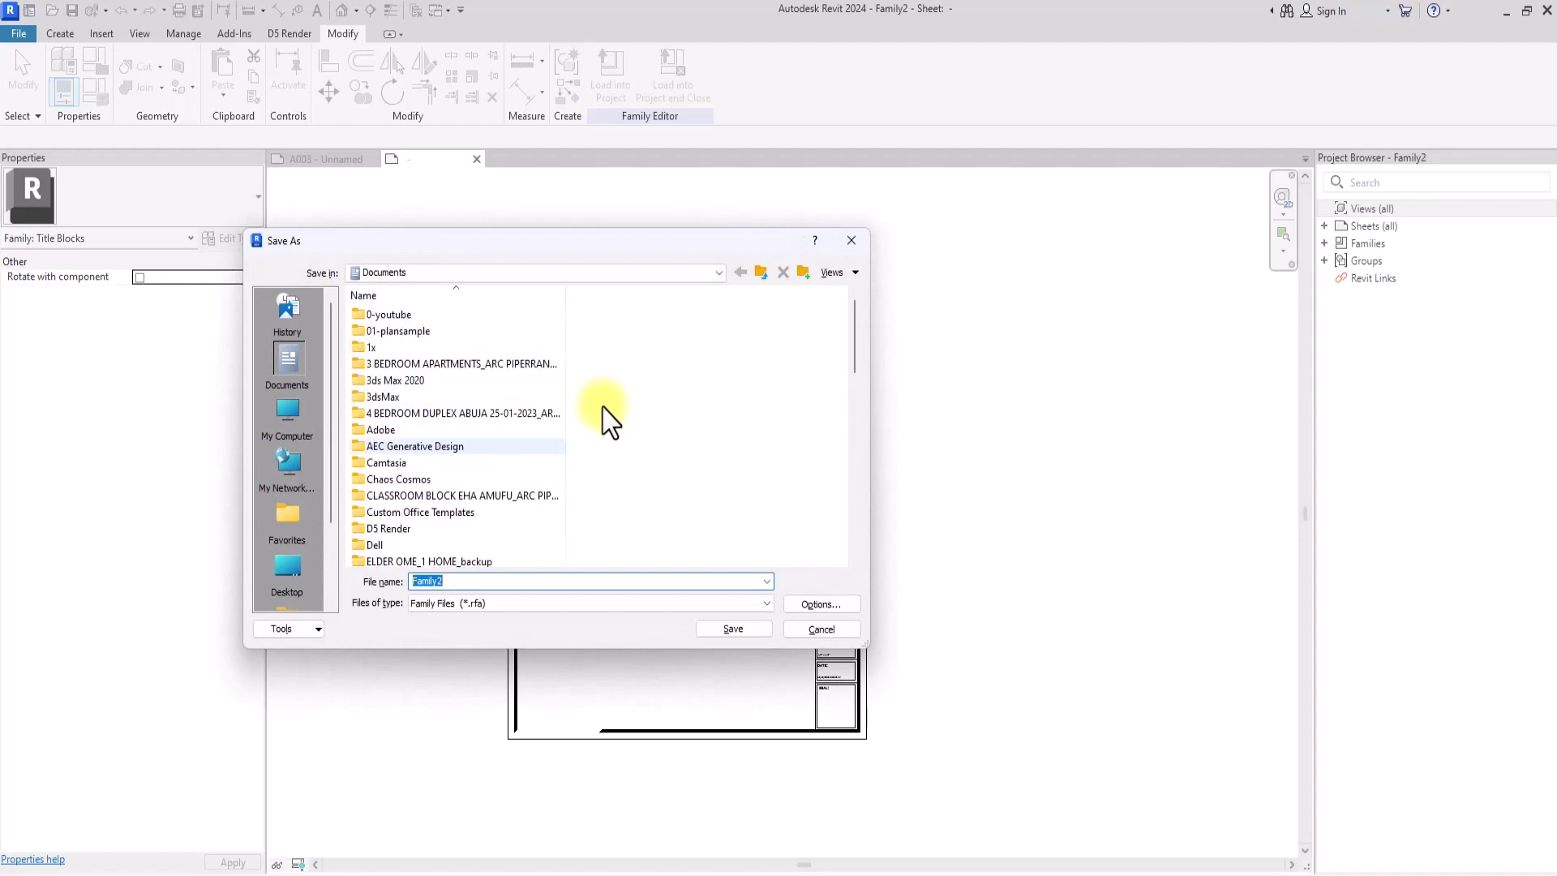
{"action": "double_click", "coordinate": [395, 317]}
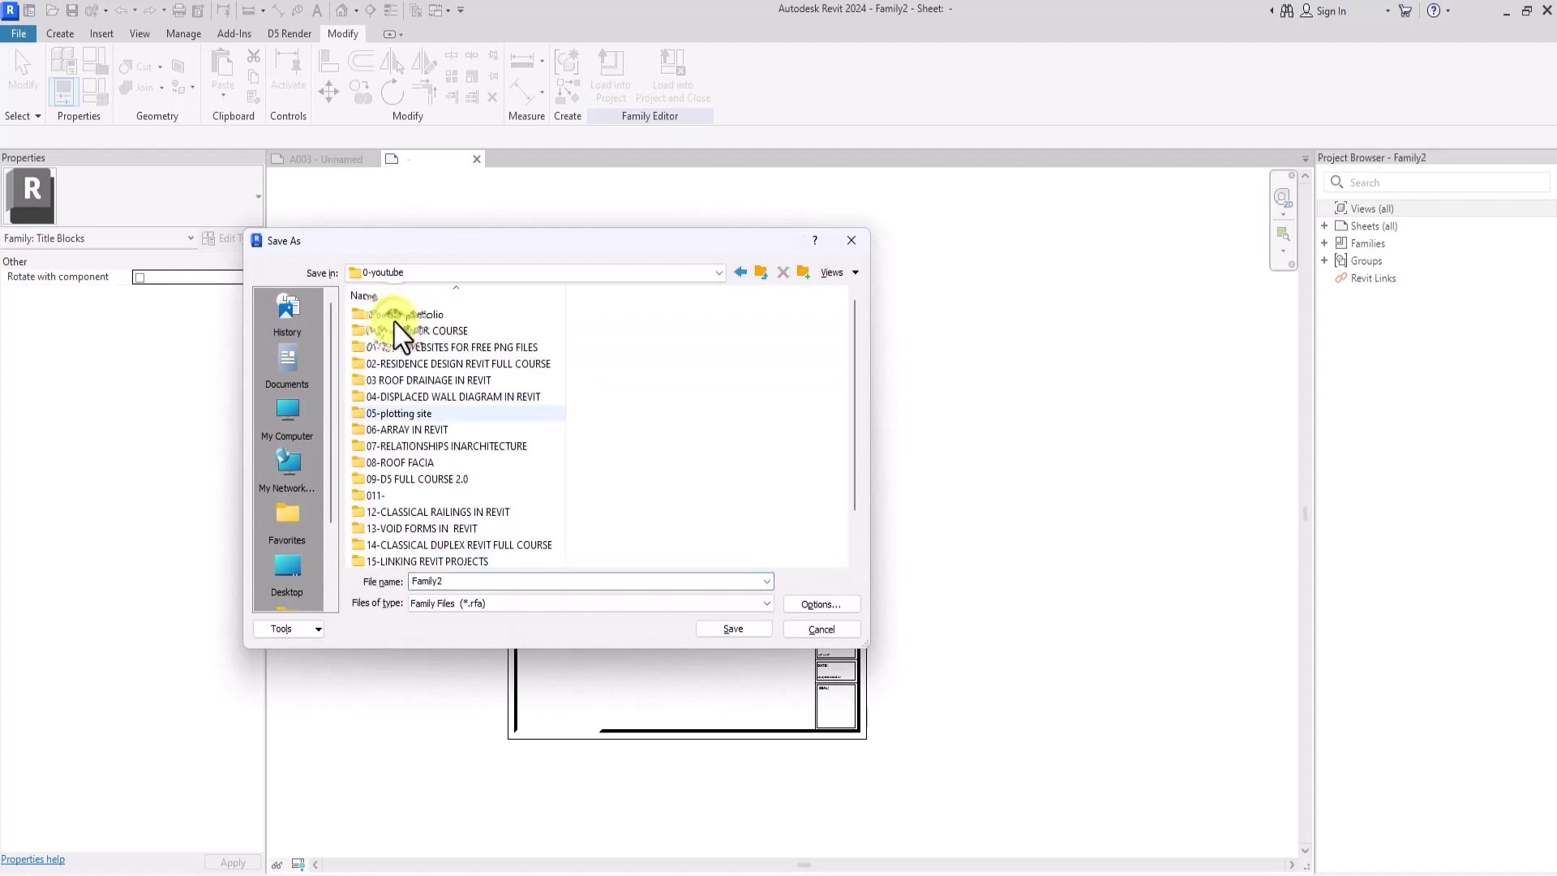
{"action": "scroll", "coordinate": [395, 333], "scroll_direction": "down", "scroll_amount": 1}
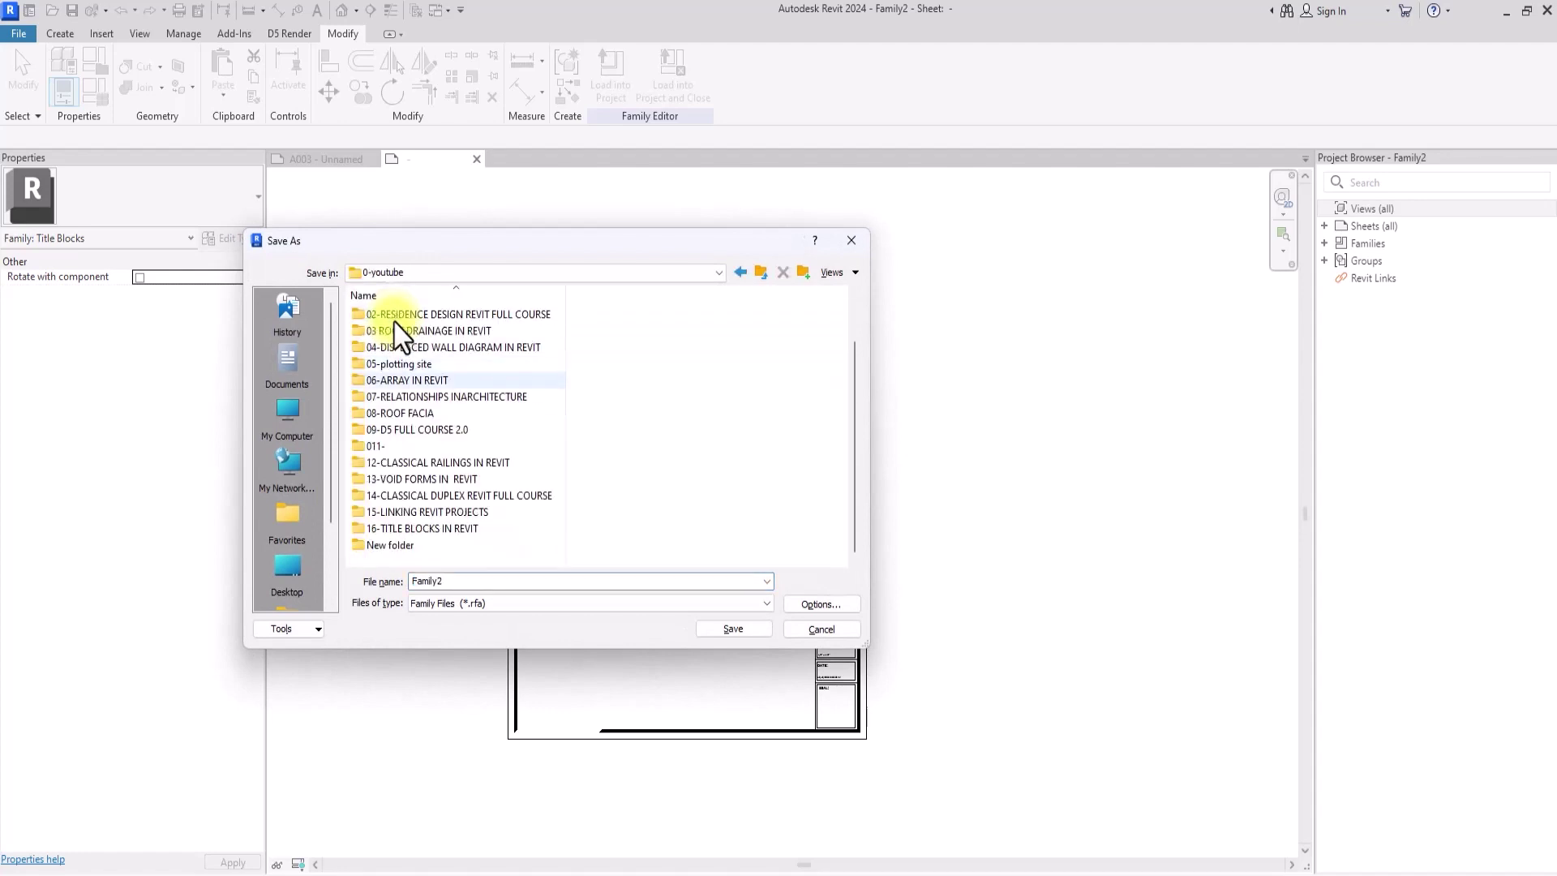
{"action": "double_click", "coordinate": [383, 530]}
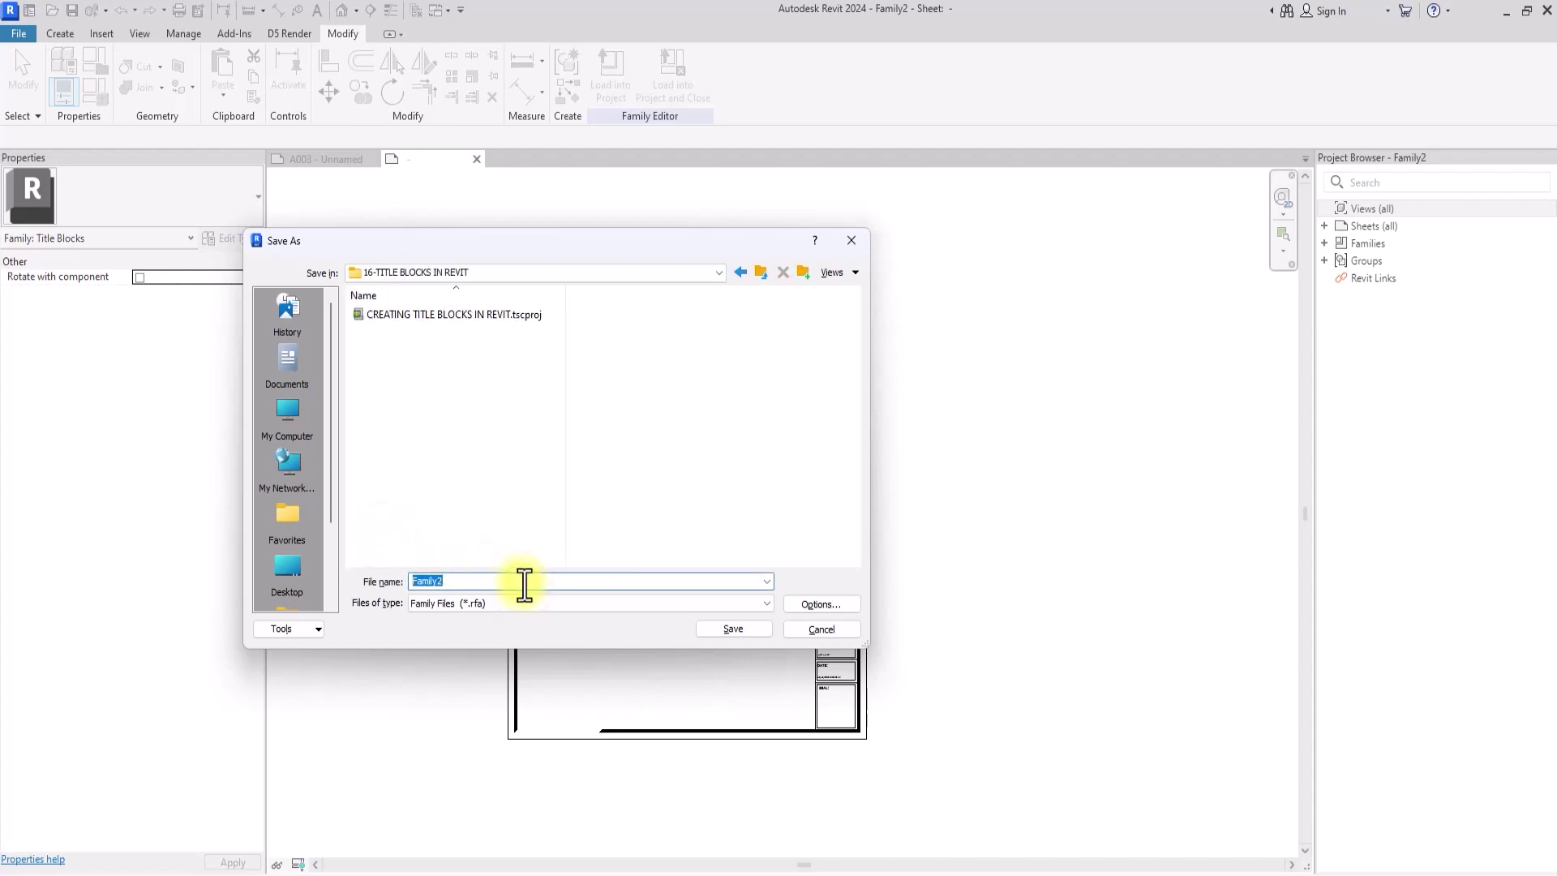
{"action": "type", "text": "ARCHITECT PIPERR TITLE BLOCK"}
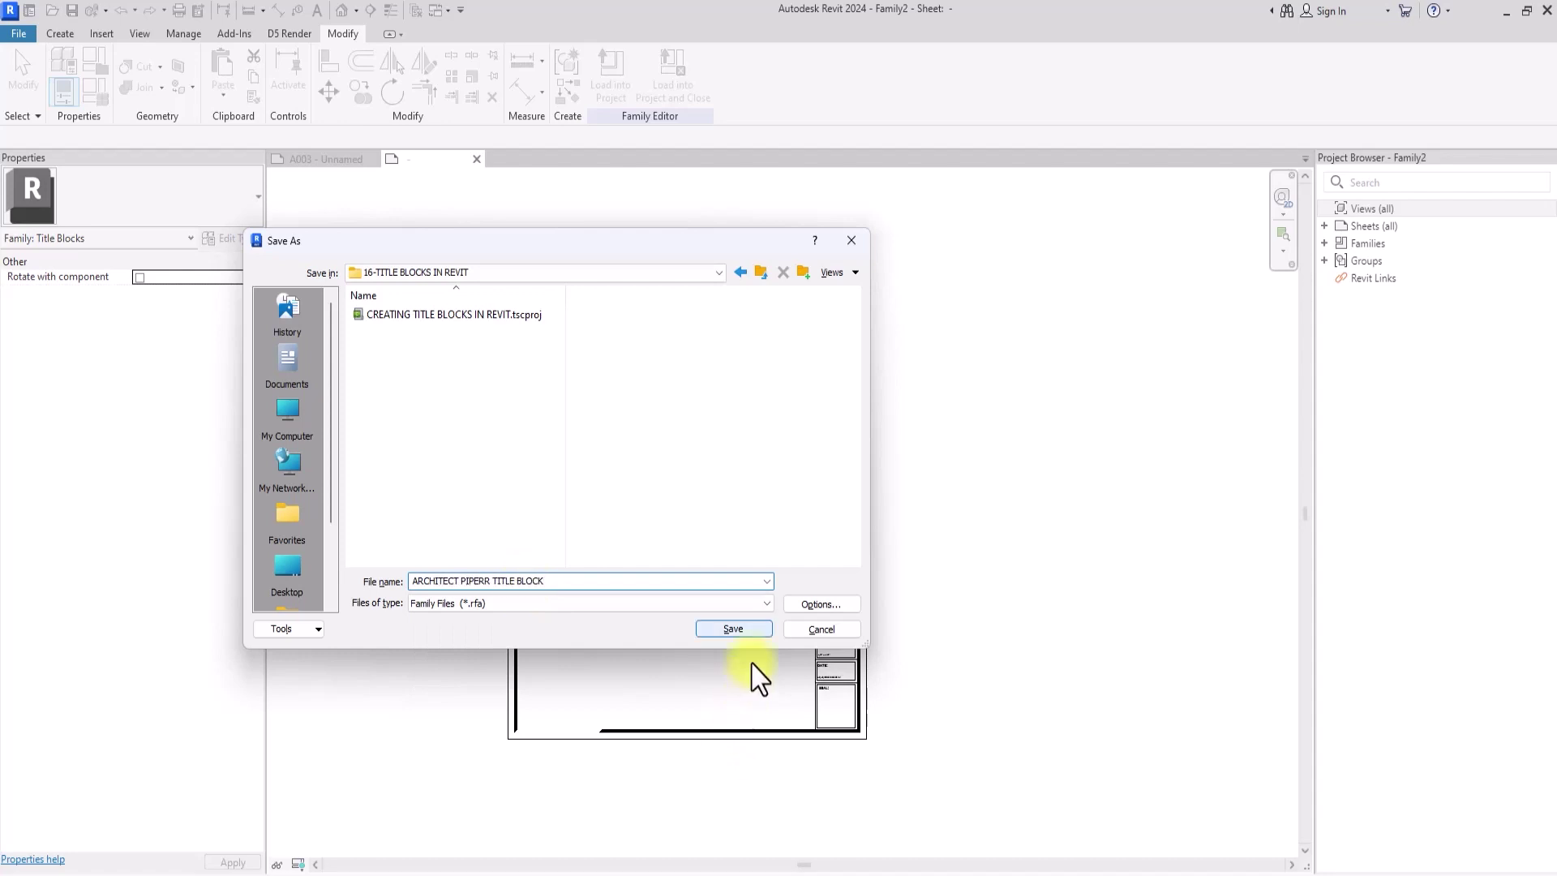
{"action": "left_click", "coordinate": [740, 629]}
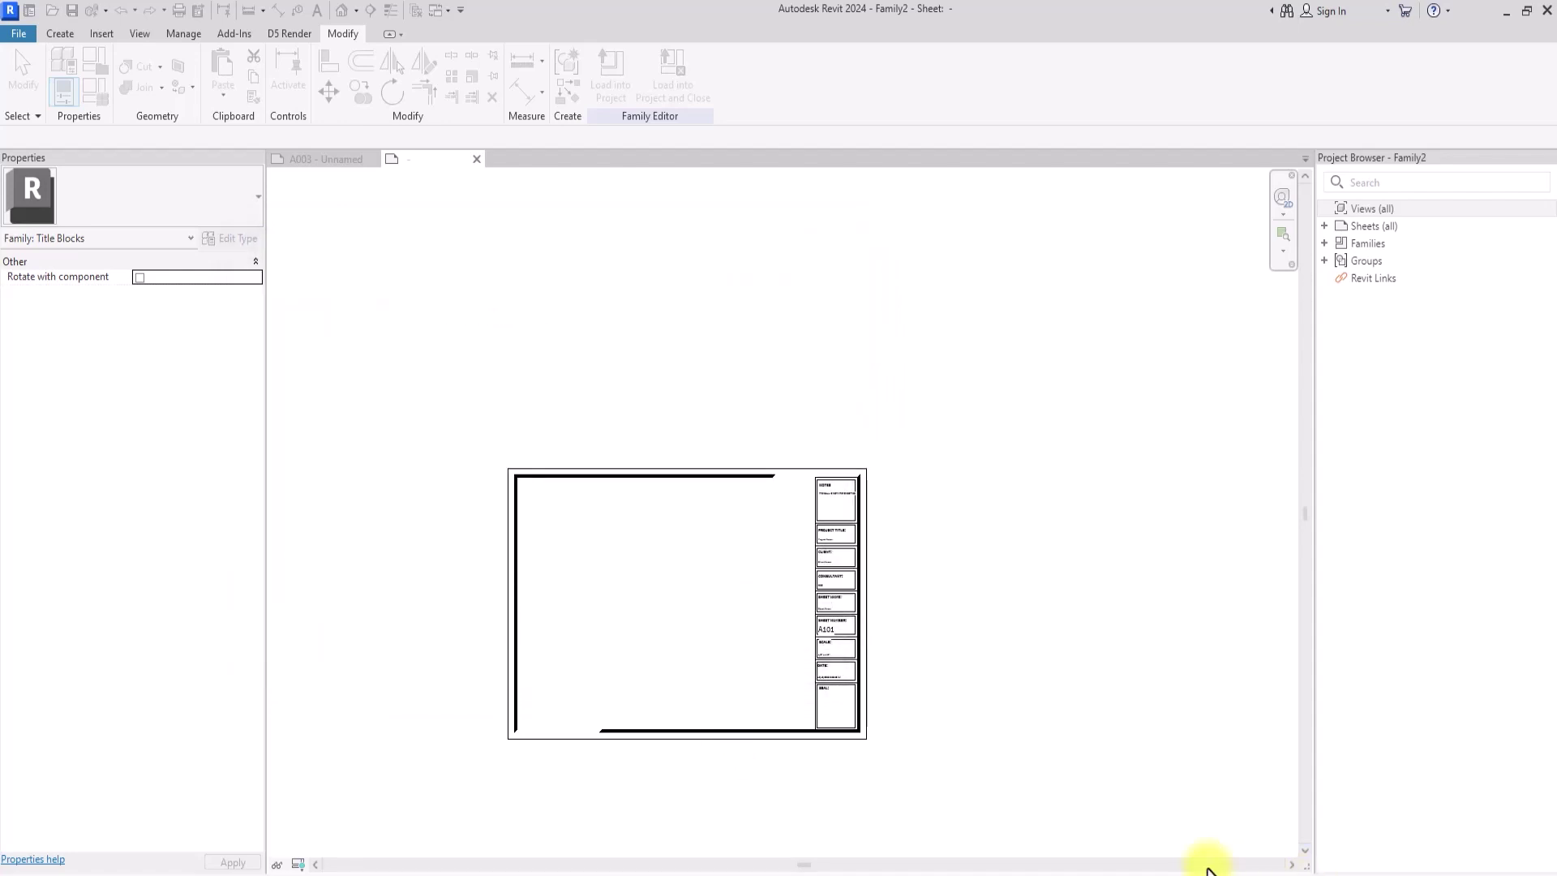
- Load the title block into the project, closing the family, and place a copy beside the existing A003 sheet border
{"action": "left_click", "coordinate": [675, 93]}
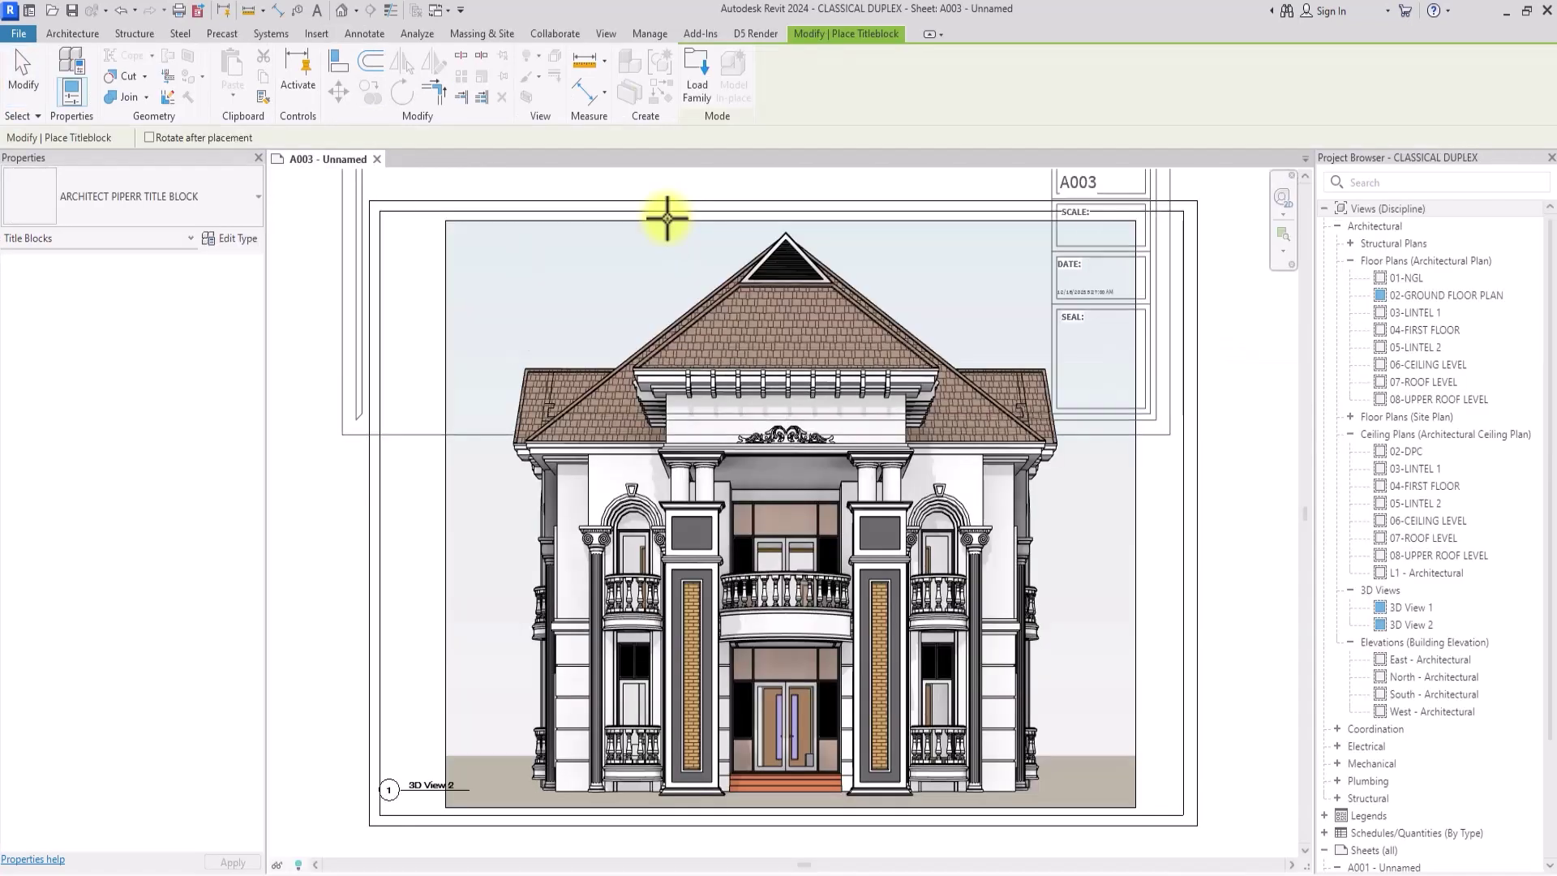
{"action": "scroll", "coordinate": [667, 219], "scroll_direction": "down", "scroll_amount": 4}
{"action": "left_click", "coordinate": [738, 494]}
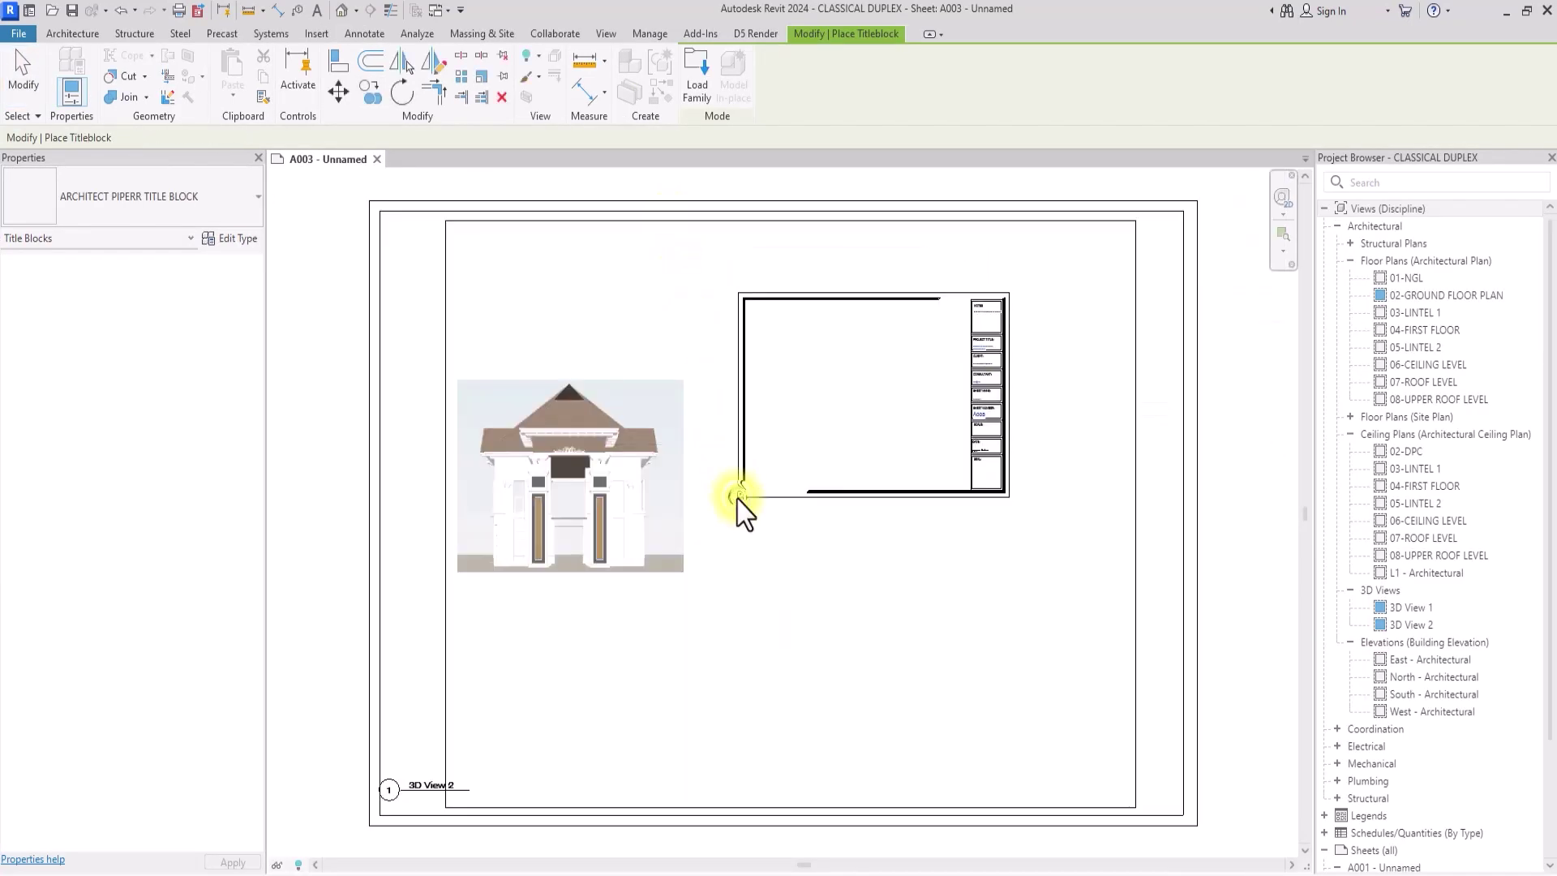
{"action": "key", "text": "Escape"}
{"action": "key", "text": "Escape"}
- Delete the title block copy placed beside the existing sheet border on A003
{"action": "left_click", "coordinate": [829, 492]}
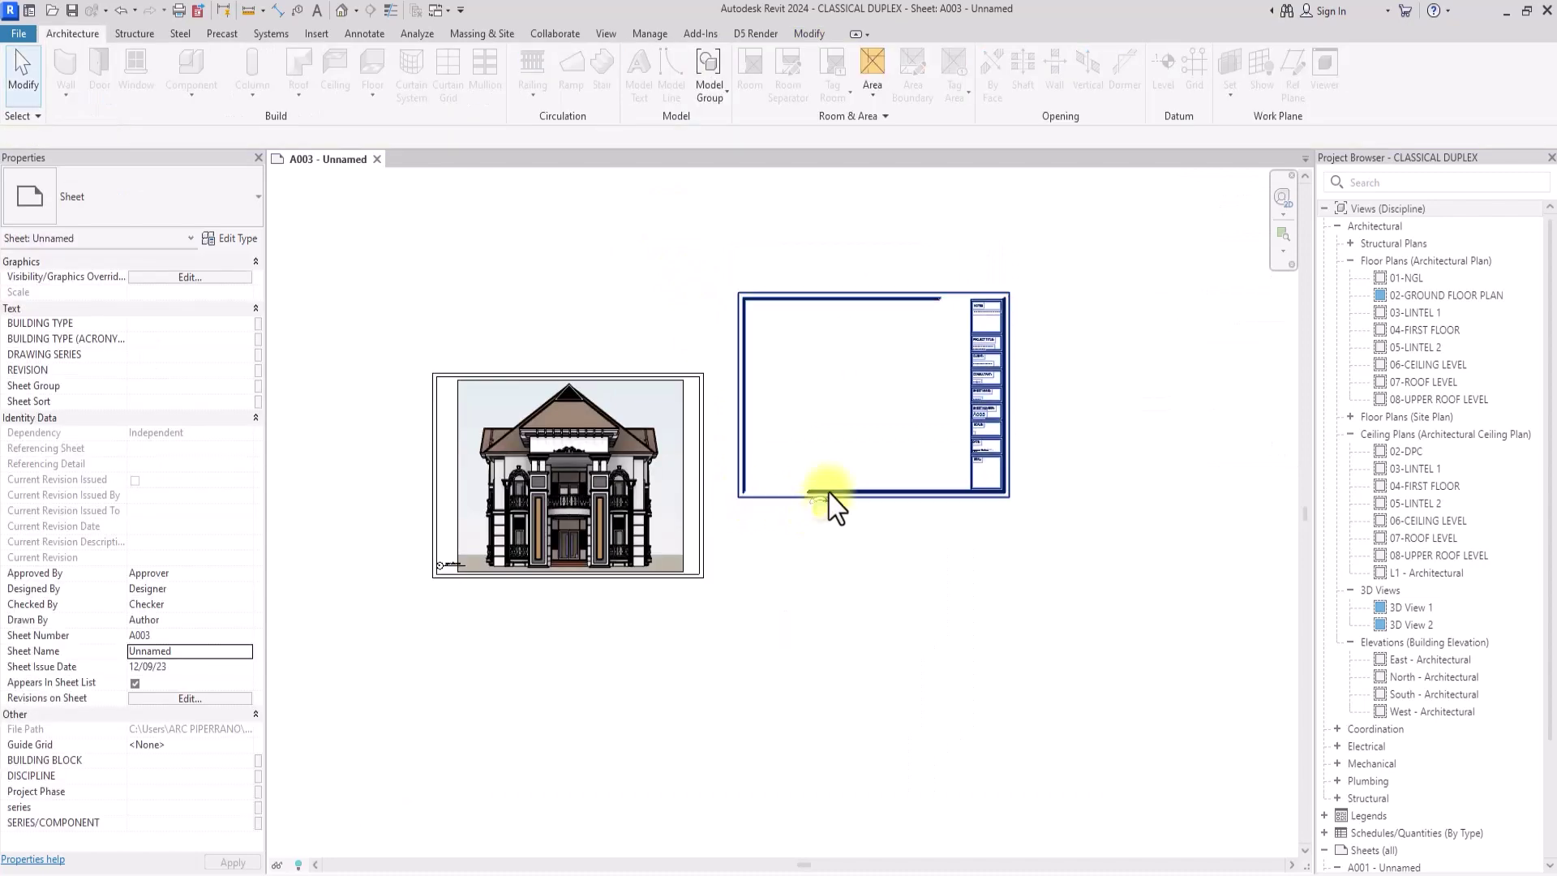
{"action": "key", "text": "Delete"}
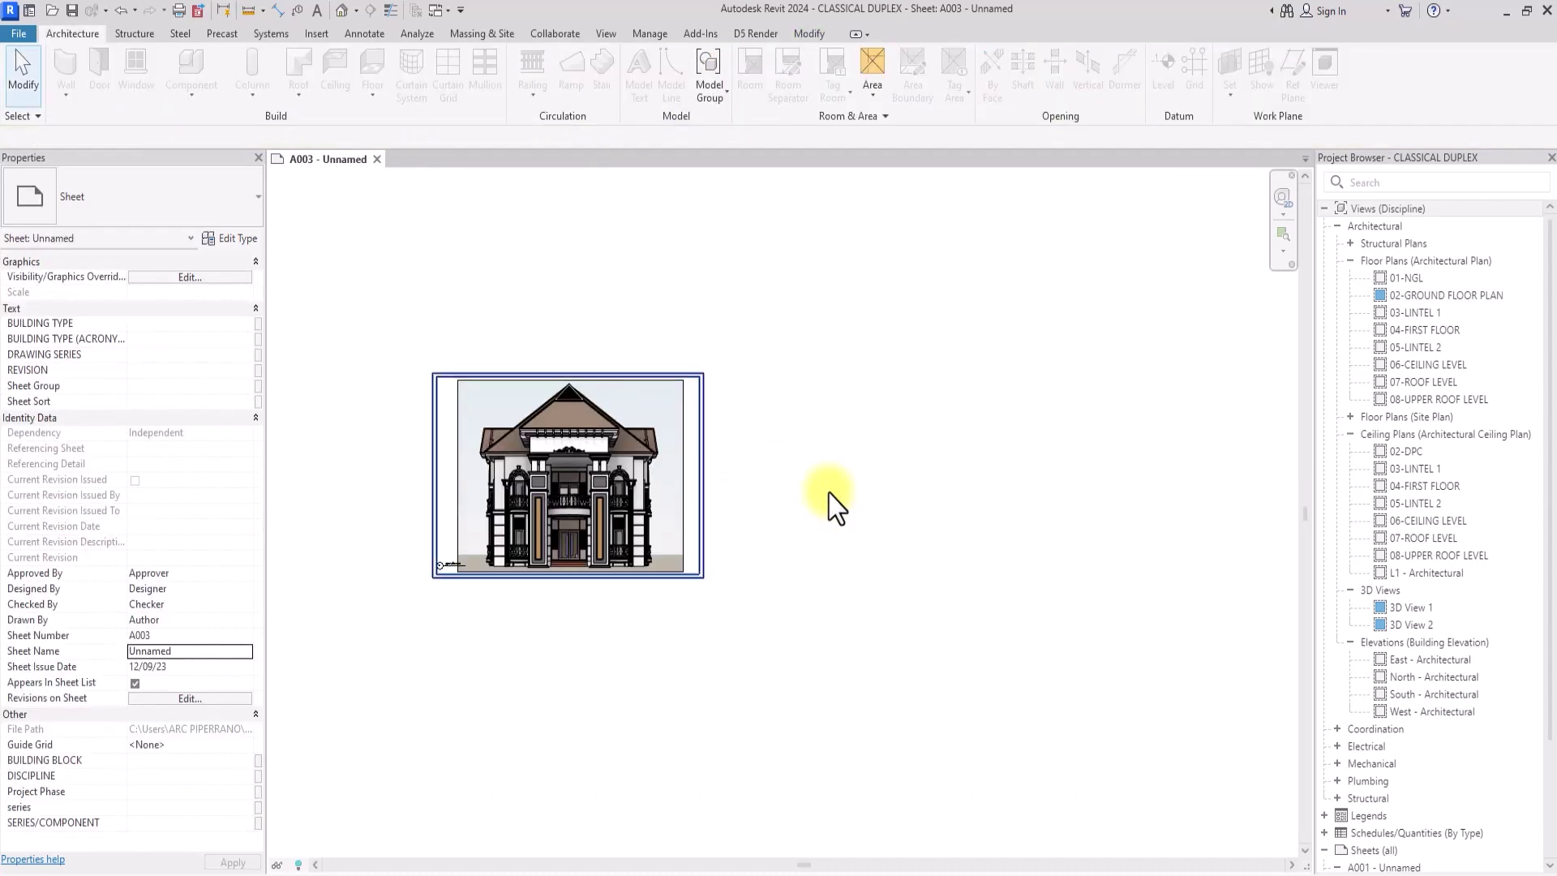
{"action": "scroll", "coordinate": [487, 511], "scroll_direction": "up", "scroll_amount": 2}
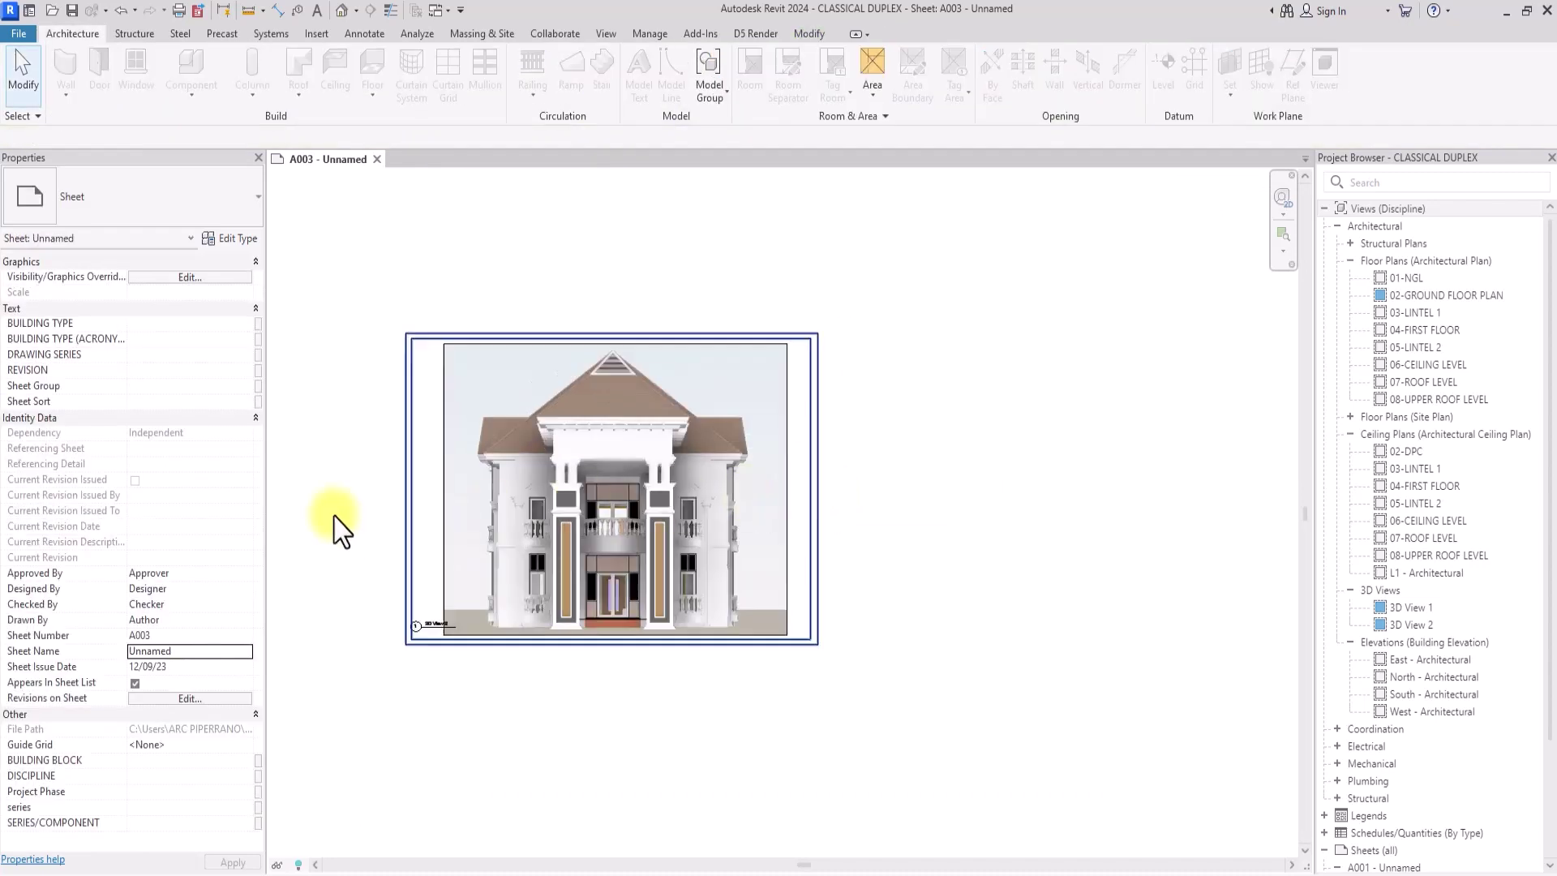
{"action": "left_click", "coordinate": [406, 503]}
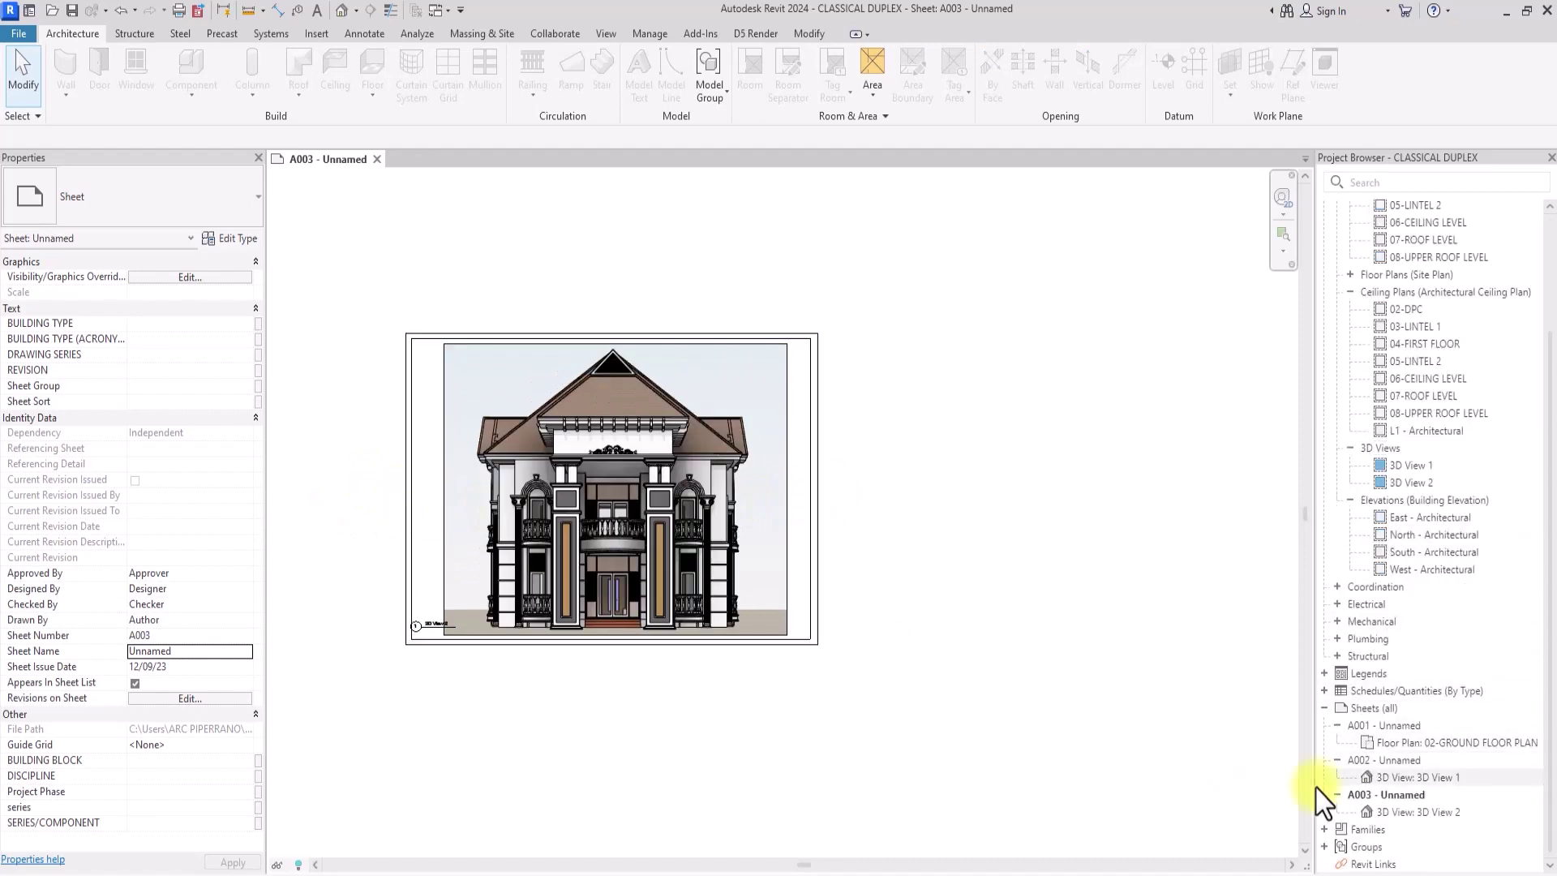
- Open sheet A001 and change its title block type from A3 - metric Blank to ARCHITECT PIPERR TITLE BLOCK
{"action": "left_click", "coordinate": [1398, 779]}
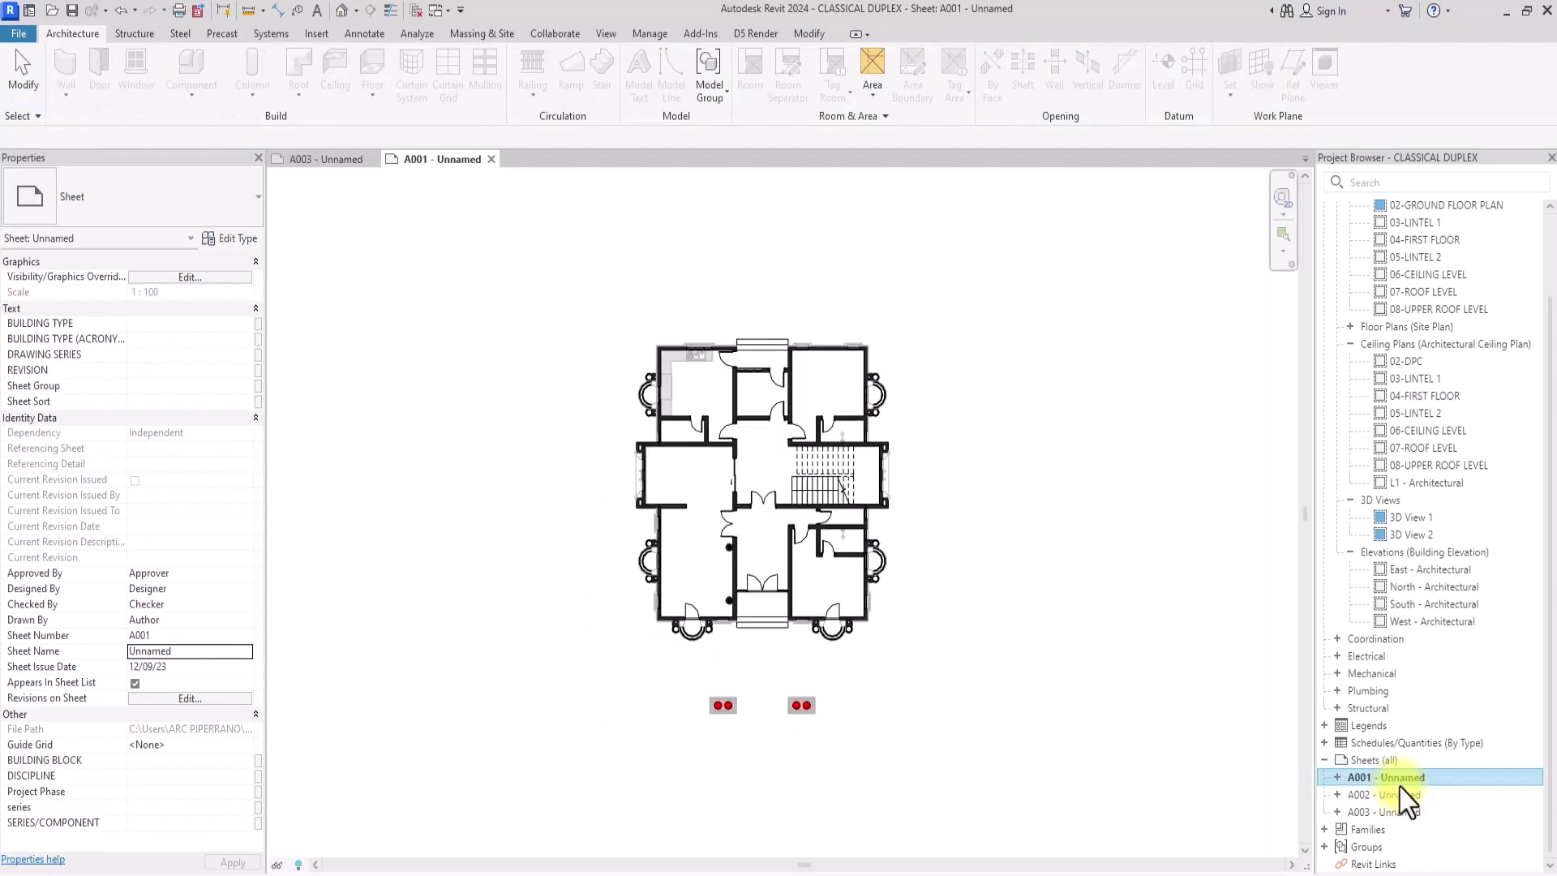
{"action": "scroll", "coordinate": [966, 575], "scroll_direction": "down", "scroll_amount": 3}
{"action": "left_click", "coordinate": [1075, 649]}
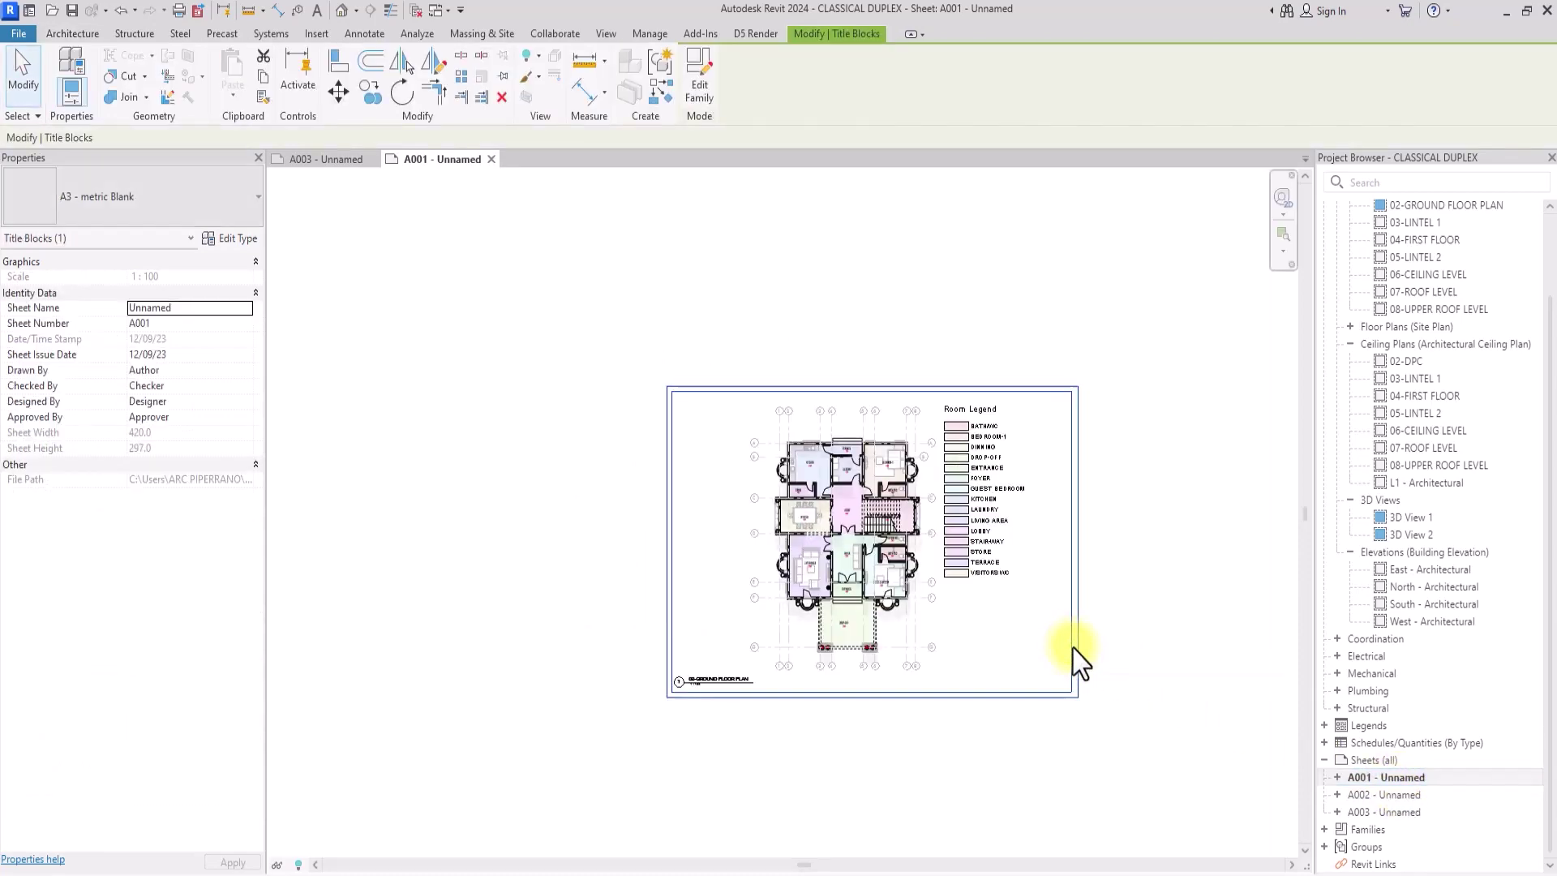
{"action": "left_click", "coordinate": [151, 196]}
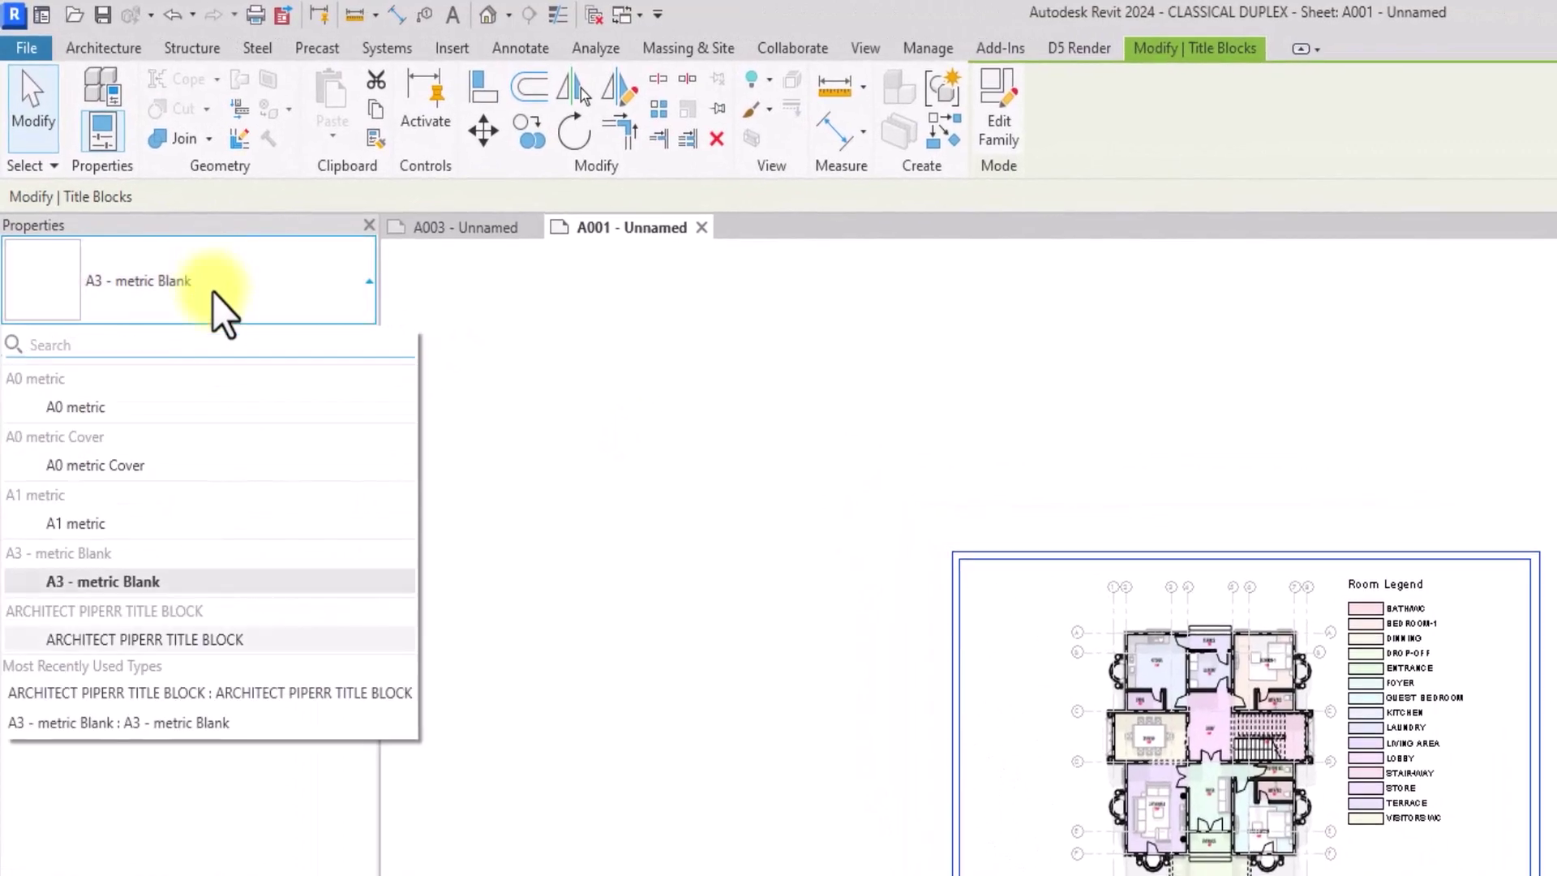
{"action": "left_click", "coordinate": [125, 635]}
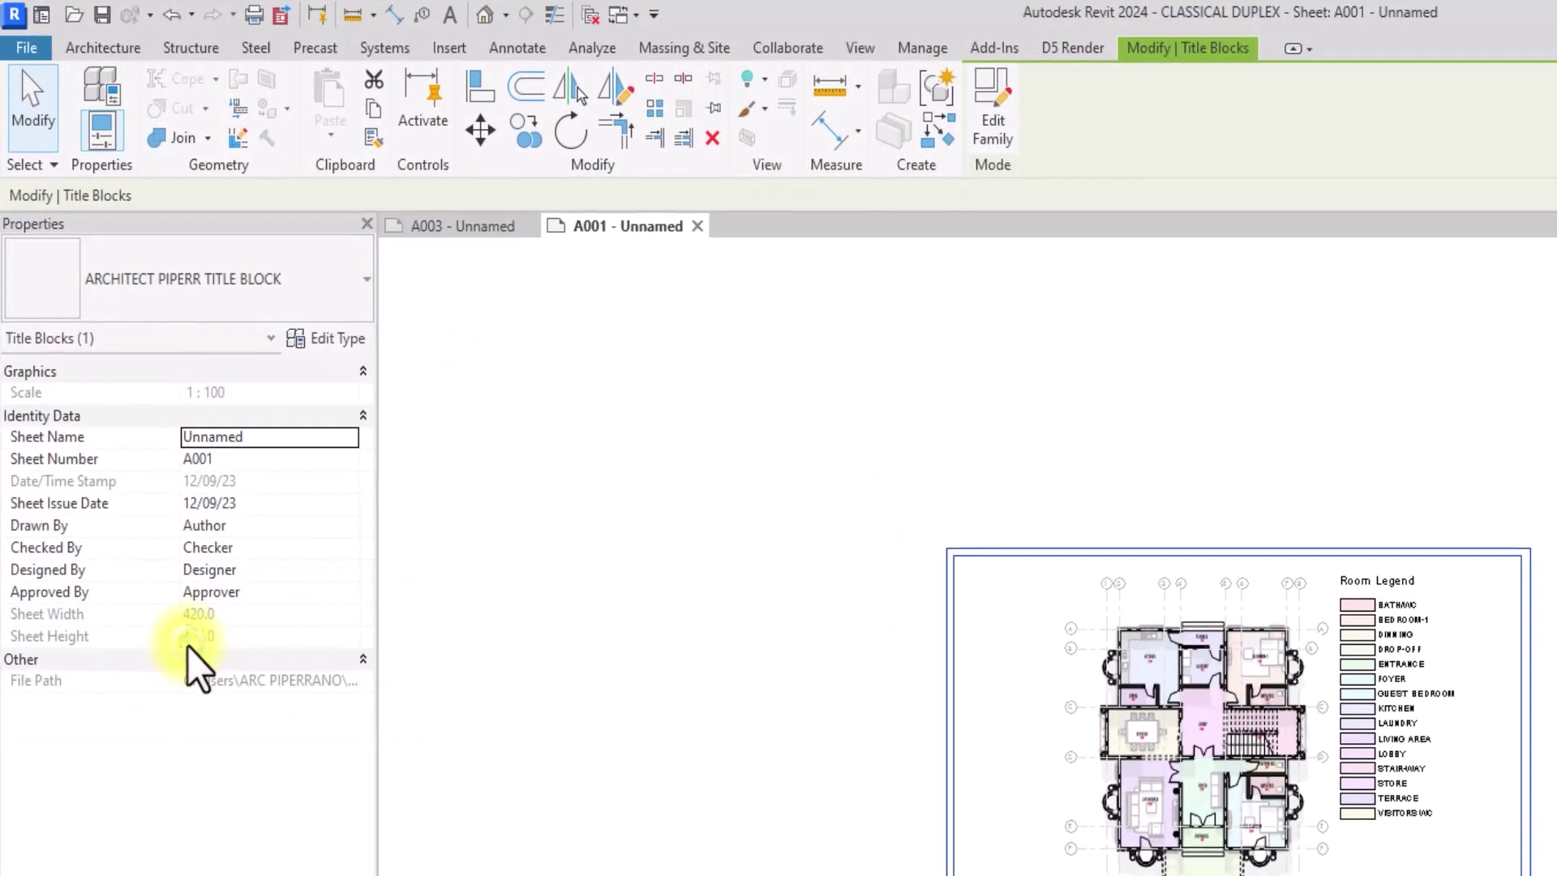
{"action": "left_click", "coordinate": [1111, 365]}
{"action": "scroll", "coordinate": [1110, 364], "scroll_direction": "up", "scroll_amount": 3}
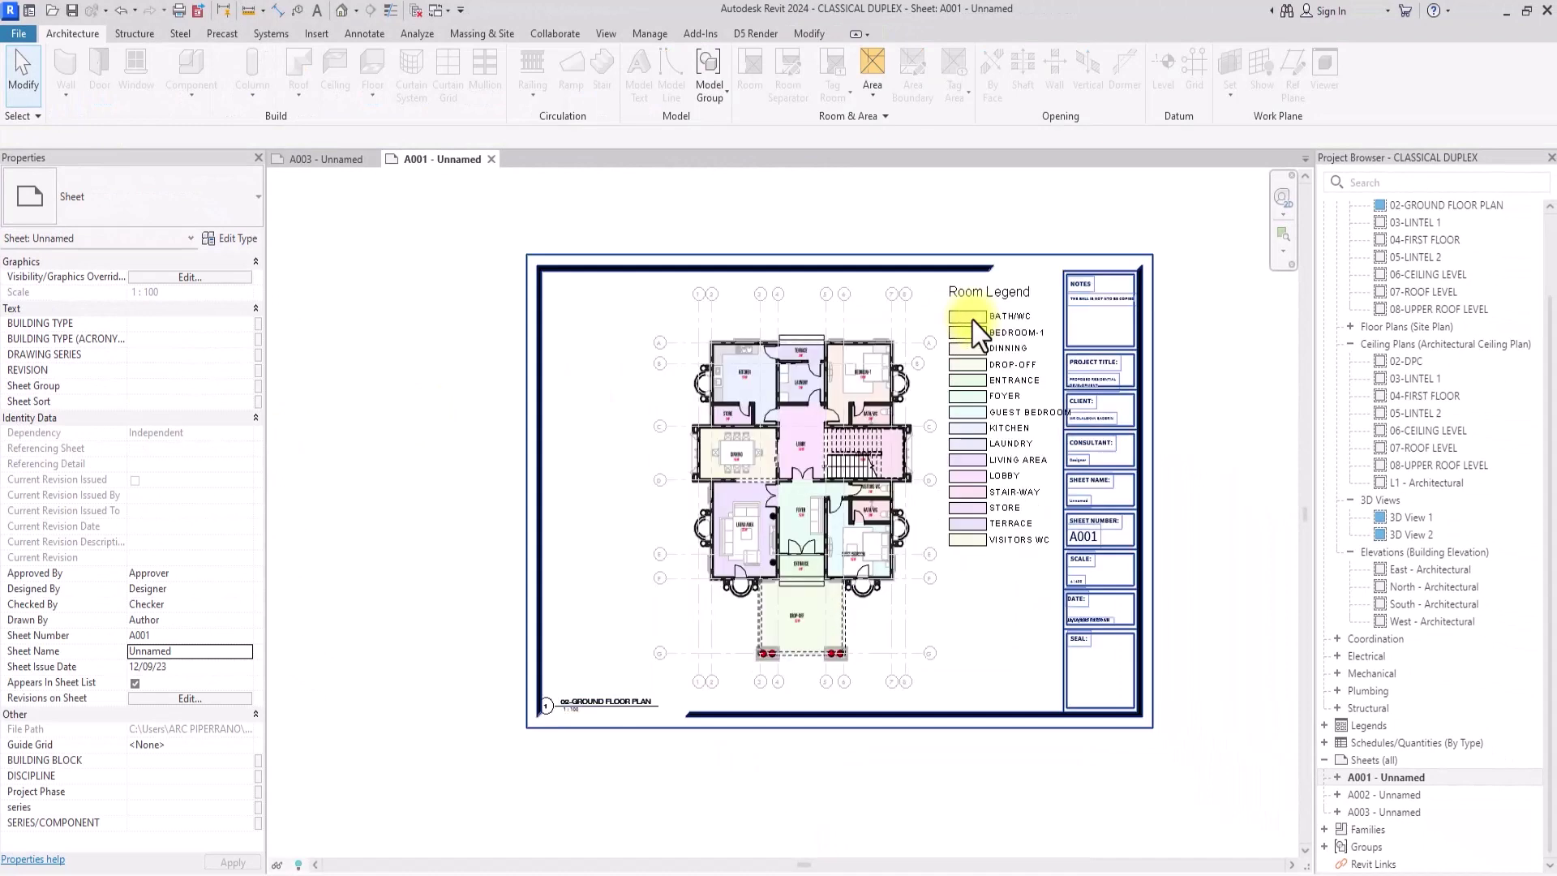
- Replace the Consultant text in the A001 title block with the architect's name
{"action": "scroll", "coordinate": [978, 333], "scroll_direction": "up", "scroll_amount": 4}
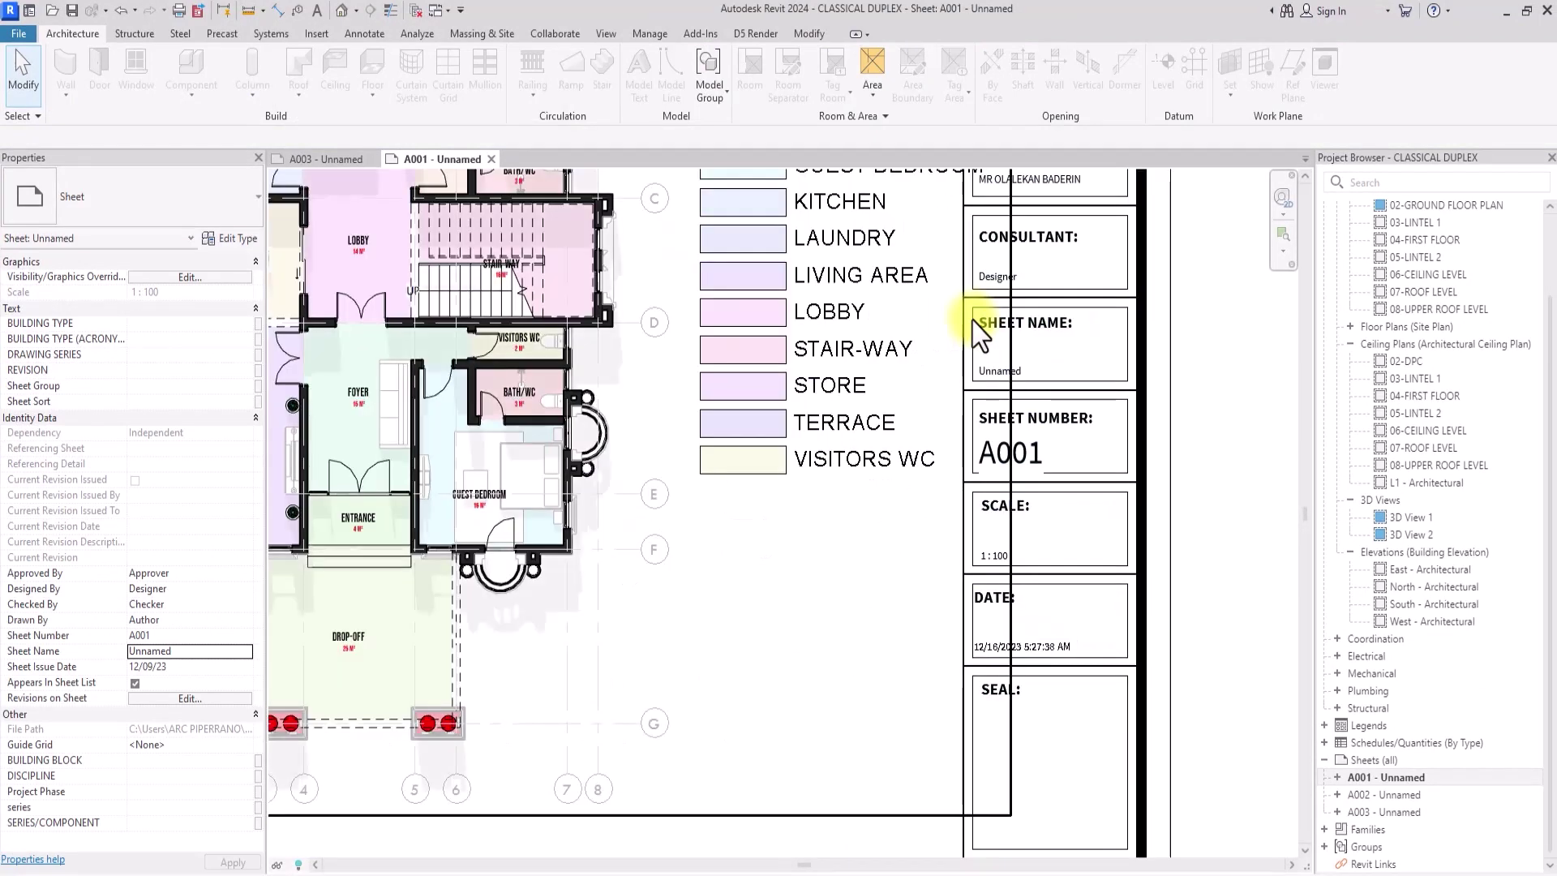
{"action": "scroll", "coordinate": [978, 333], "scroll_direction": "down", "scroll_amount": 3}
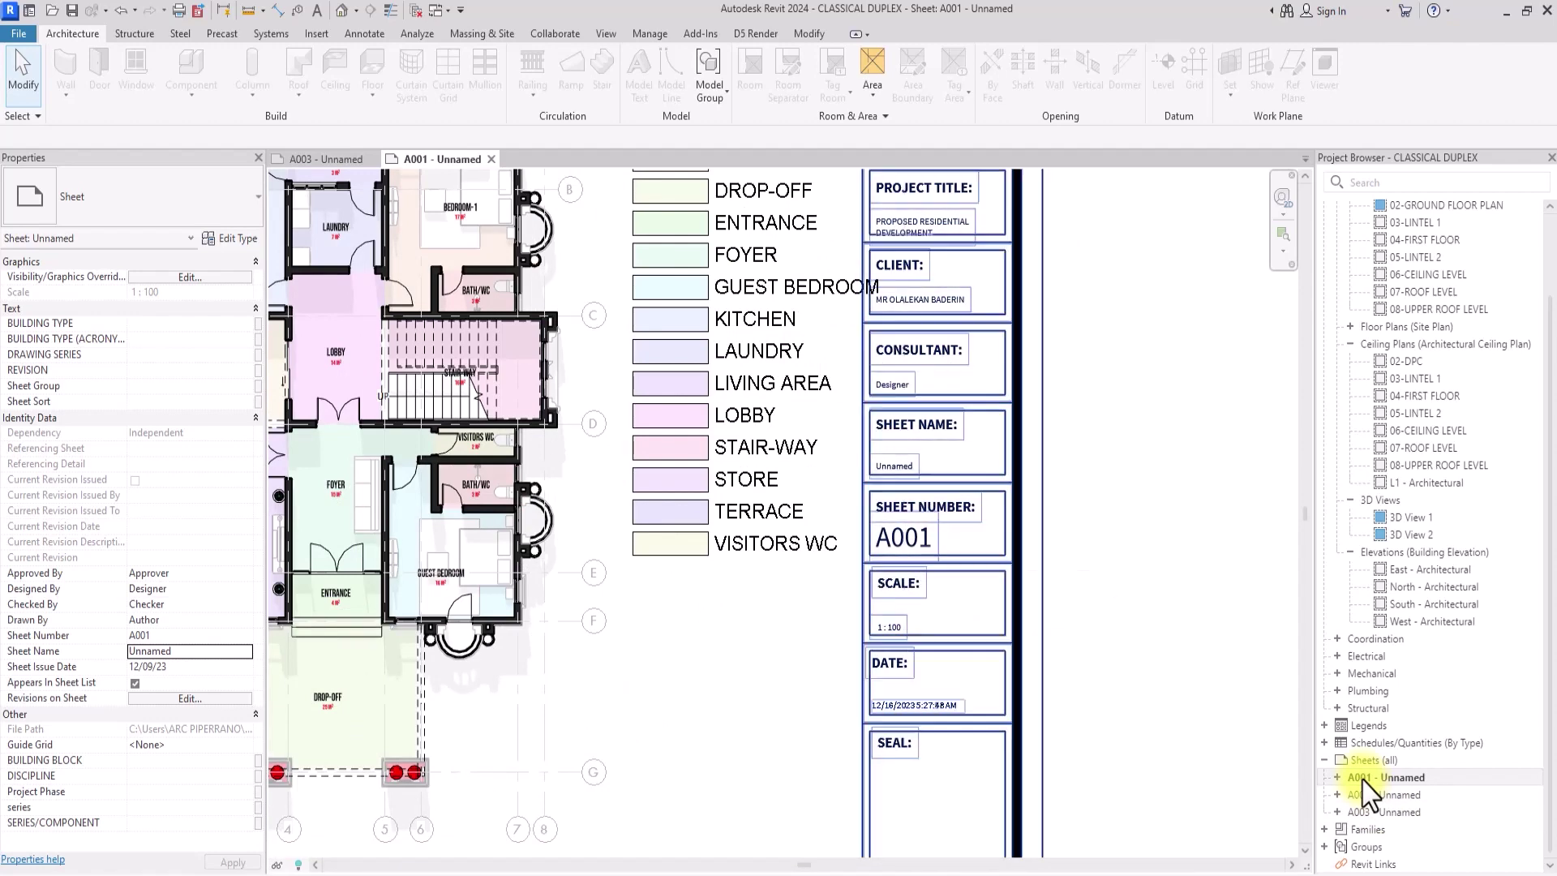
{"action": "scroll", "coordinate": [887, 630], "scroll_direction": "up", "scroll_amount": 2}
{"action": "scroll", "coordinate": [905, 667], "scroll_direction": "down", "scroll_amount": 3}
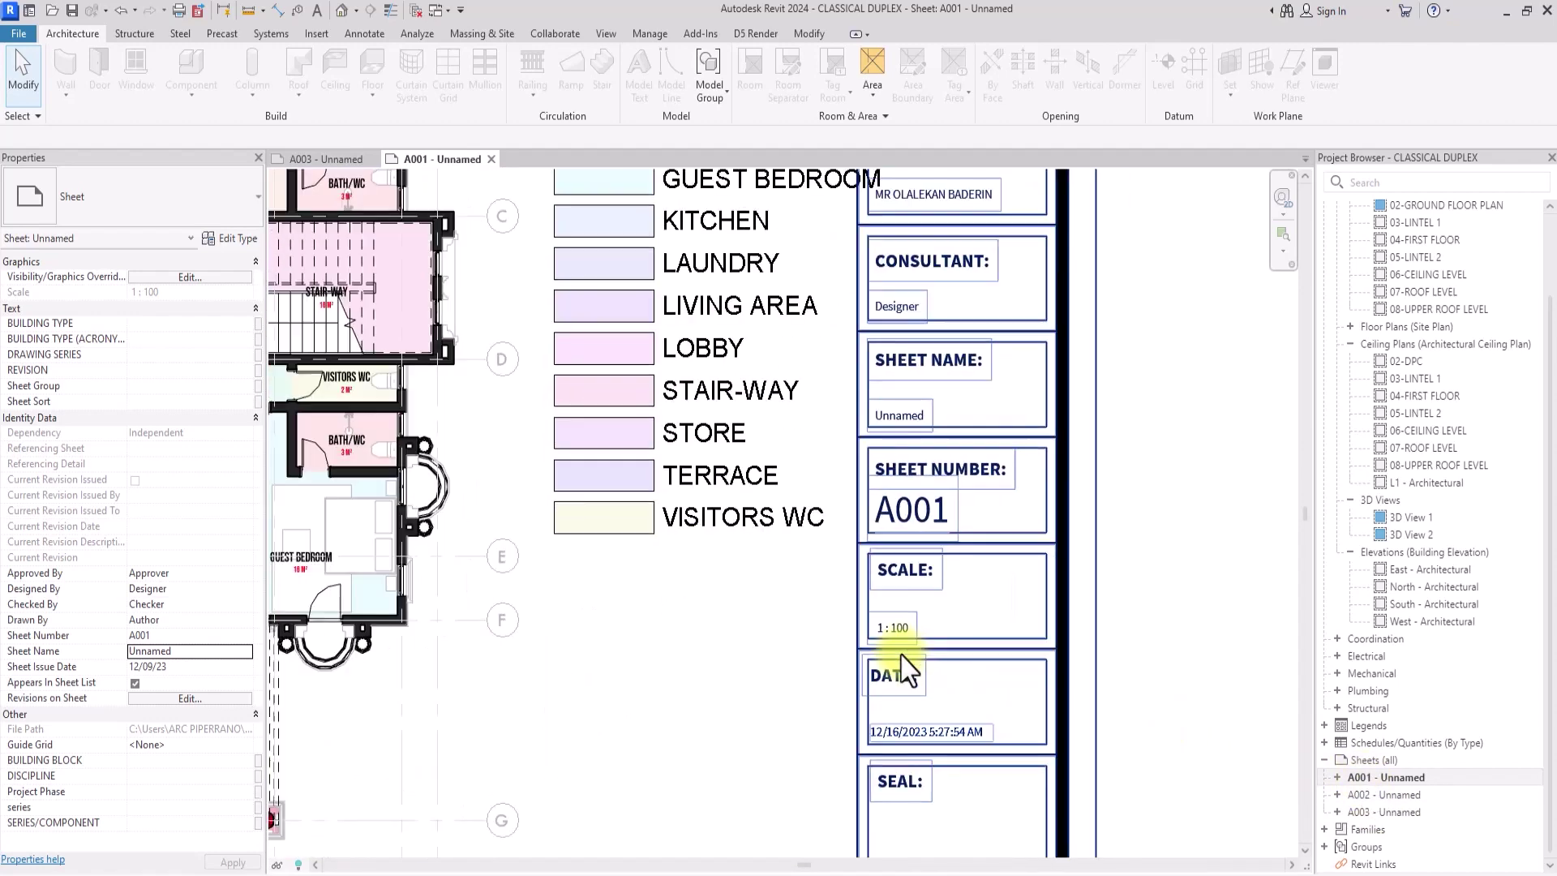
{"action": "scroll", "coordinate": [906, 669], "scroll_direction": "up", "scroll_amount": 2}
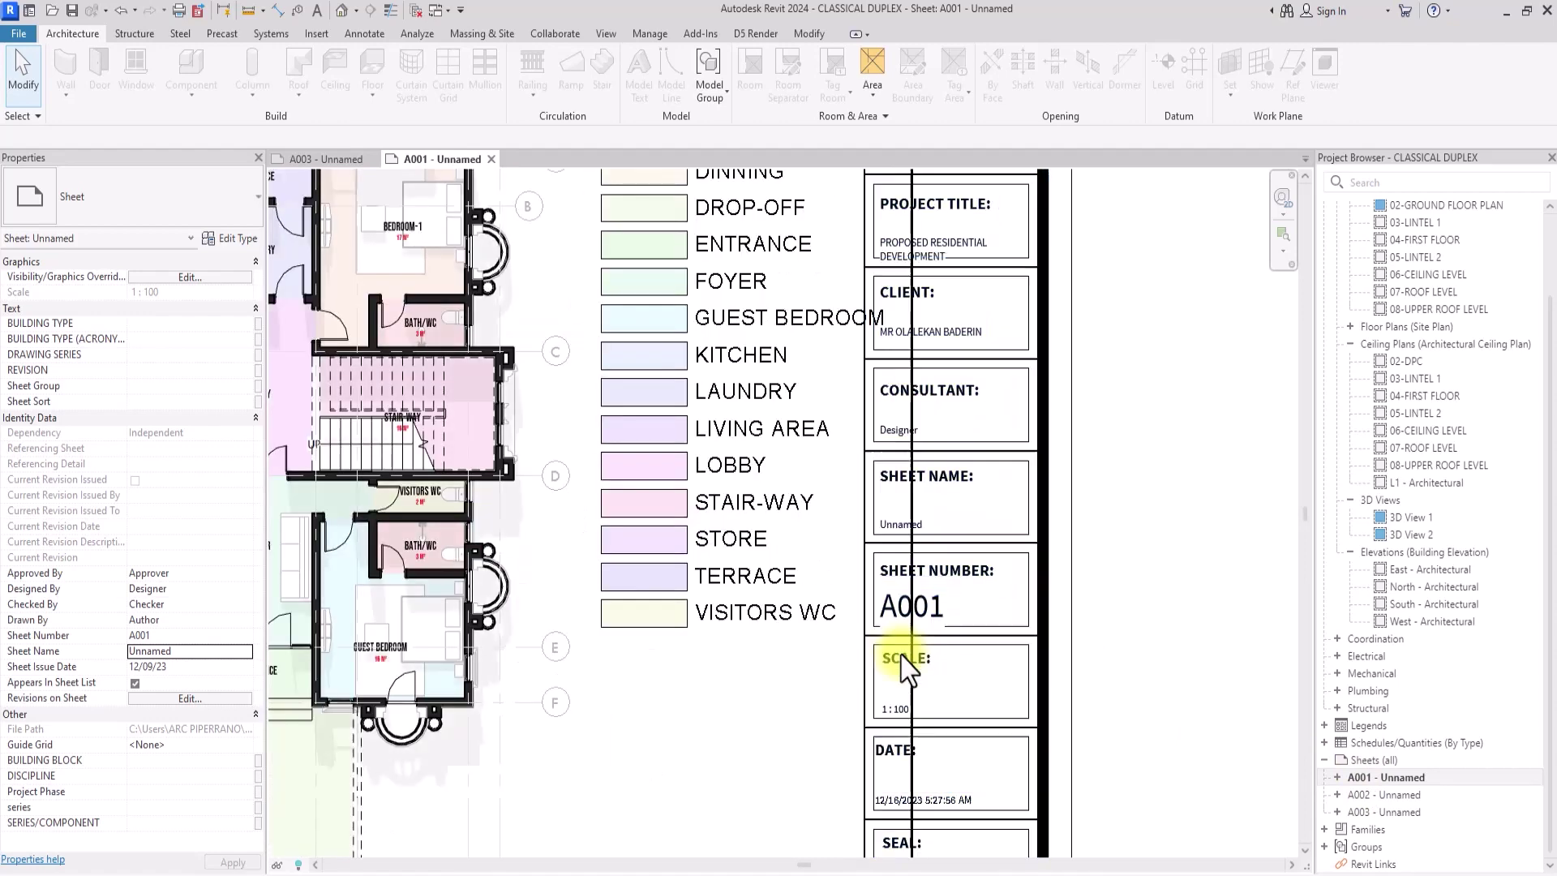
{"action": "scroll", "coordinate": [909, 568], "scroll_direction": "up", "scroll_amount": 2}
{"action": "double_click", "coordinate": [901, 442]}
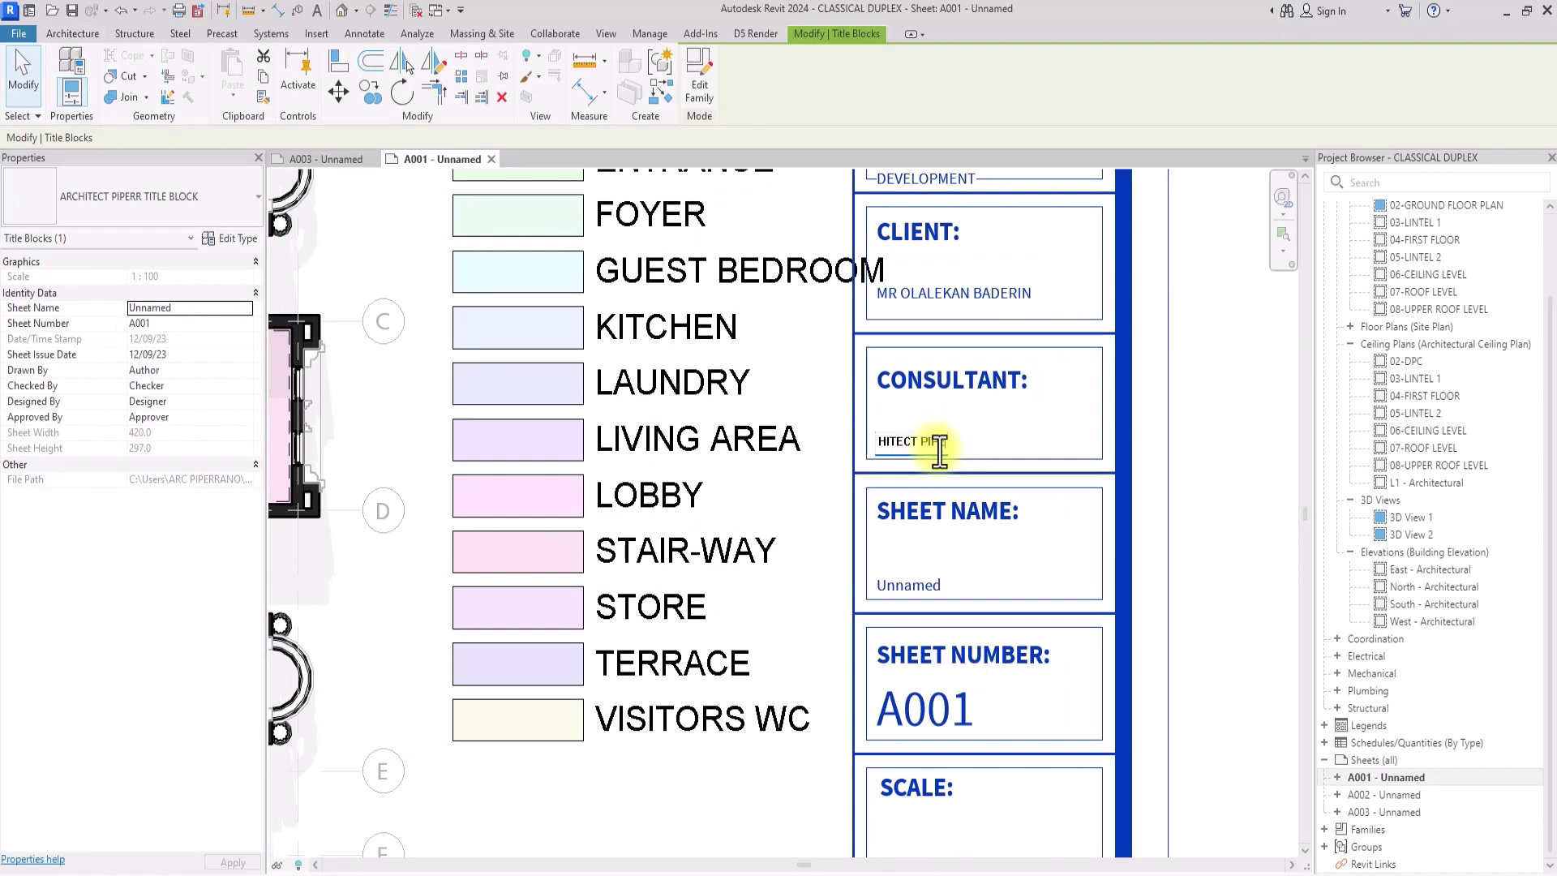
{"action": "key", "text": "Return"}
- Set the Client text in the A001 title block to YOUTUBE
{"action": "middle_click_drag", "start_coordinate": [904, 262], "coordinate": [893, 518]}
{"action": "scroll", "coordinate": [913, 507], "scroll_direction": "up", "scroll_amount": 1}
{"action": "left_click", "coordinate": [912, 584]}
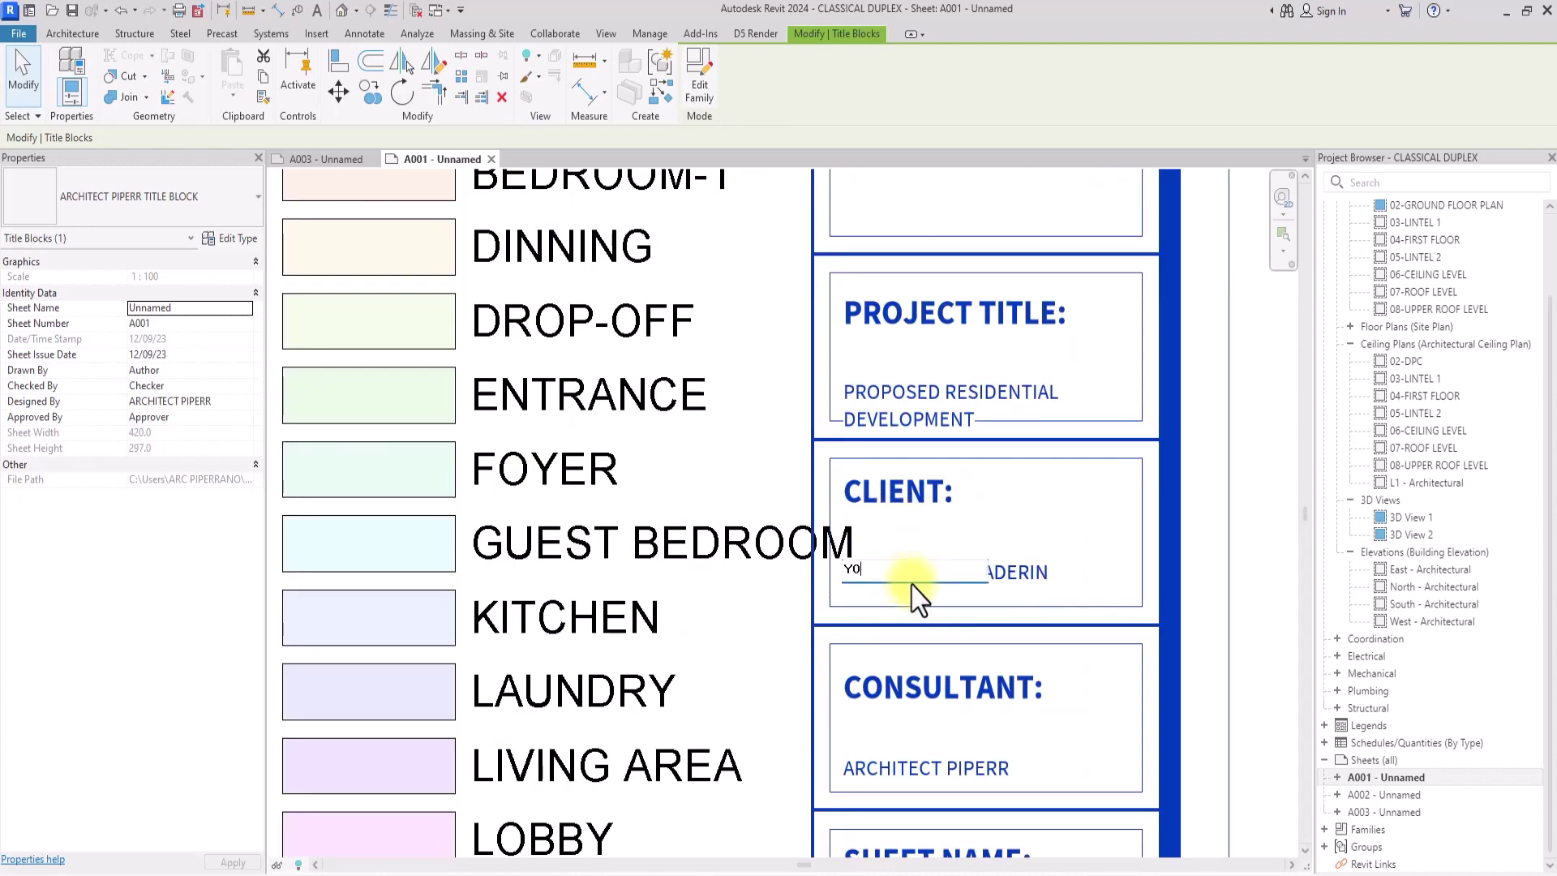
{"action": "type", "text": "YOUTUBE"}
{"action": "scroll", "coordinate": [1140, 155], "scroll_direction": "down", "scroll_amount": 5}
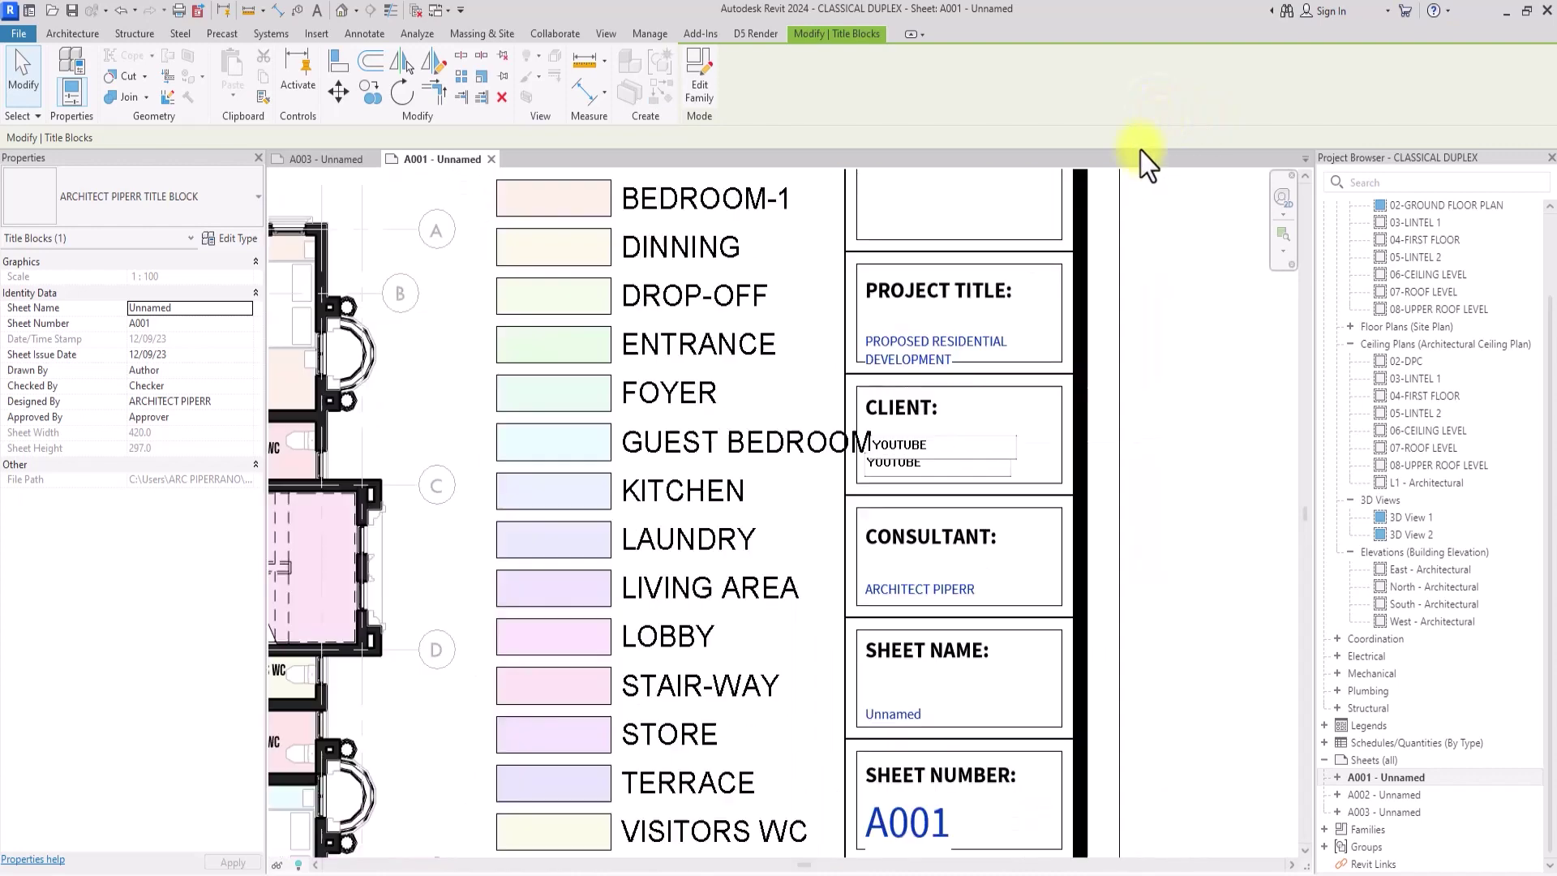
{"action": "left_click", "coordinate": [1063, 322]}
{"action": "left_click", "coordinate": [1124, 314]}
- Set the Project Title text in the A001 title block to 4 BEDROOM DUPLEX
{"action": "scroll", "coordinate": [938, 340], "scroll_direction": "up", "scroll_amount": 3}
{"action": "left_click", "coordinate": [945, 350]}
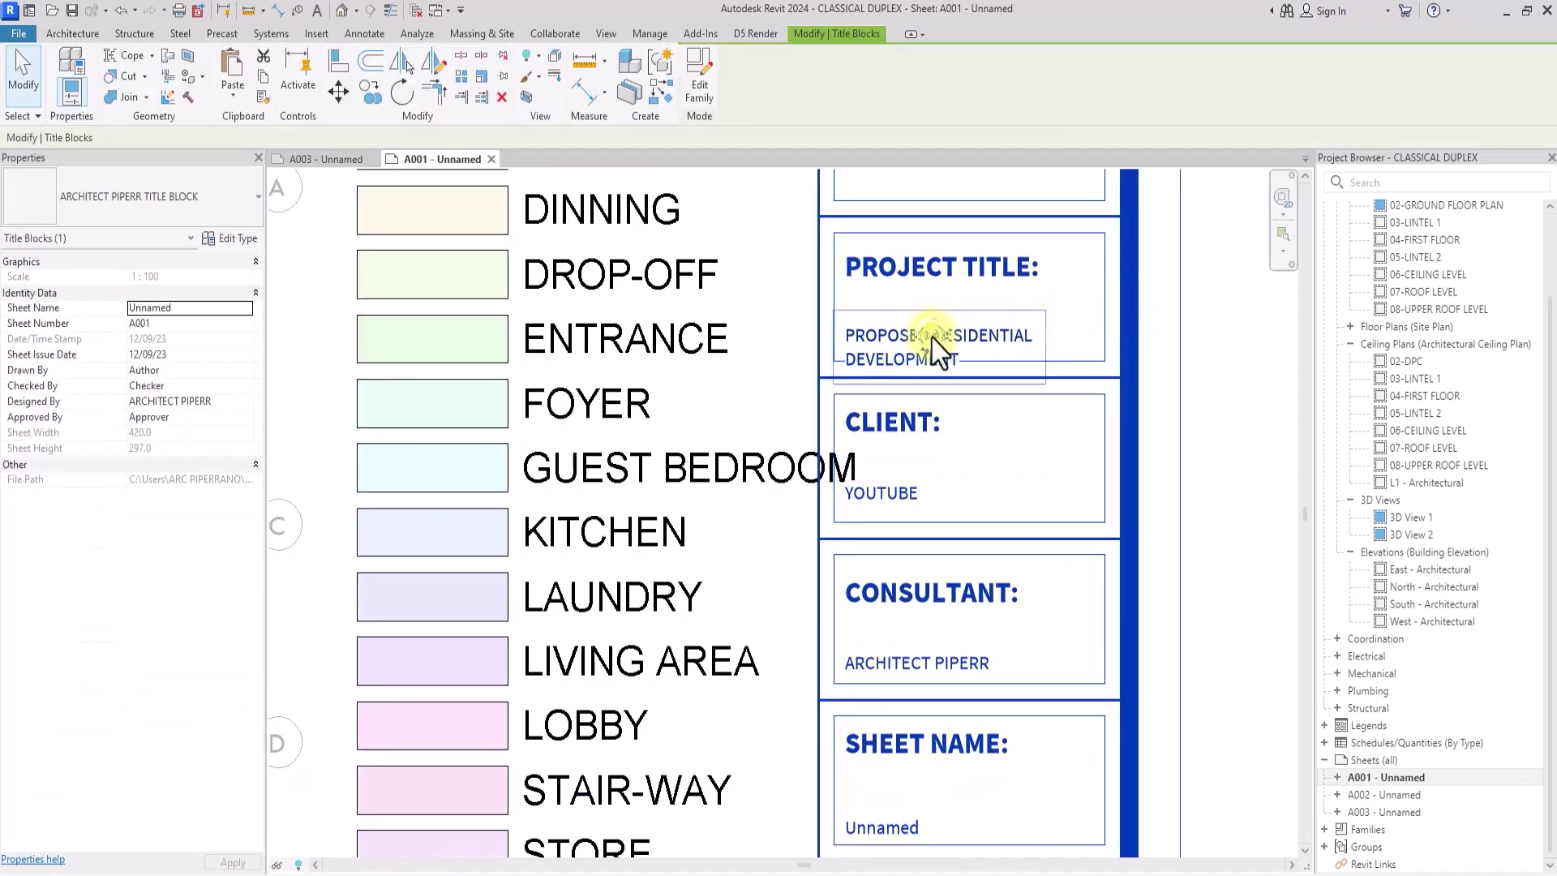
{"action": "left_click", "coordinate": [942, 351]}
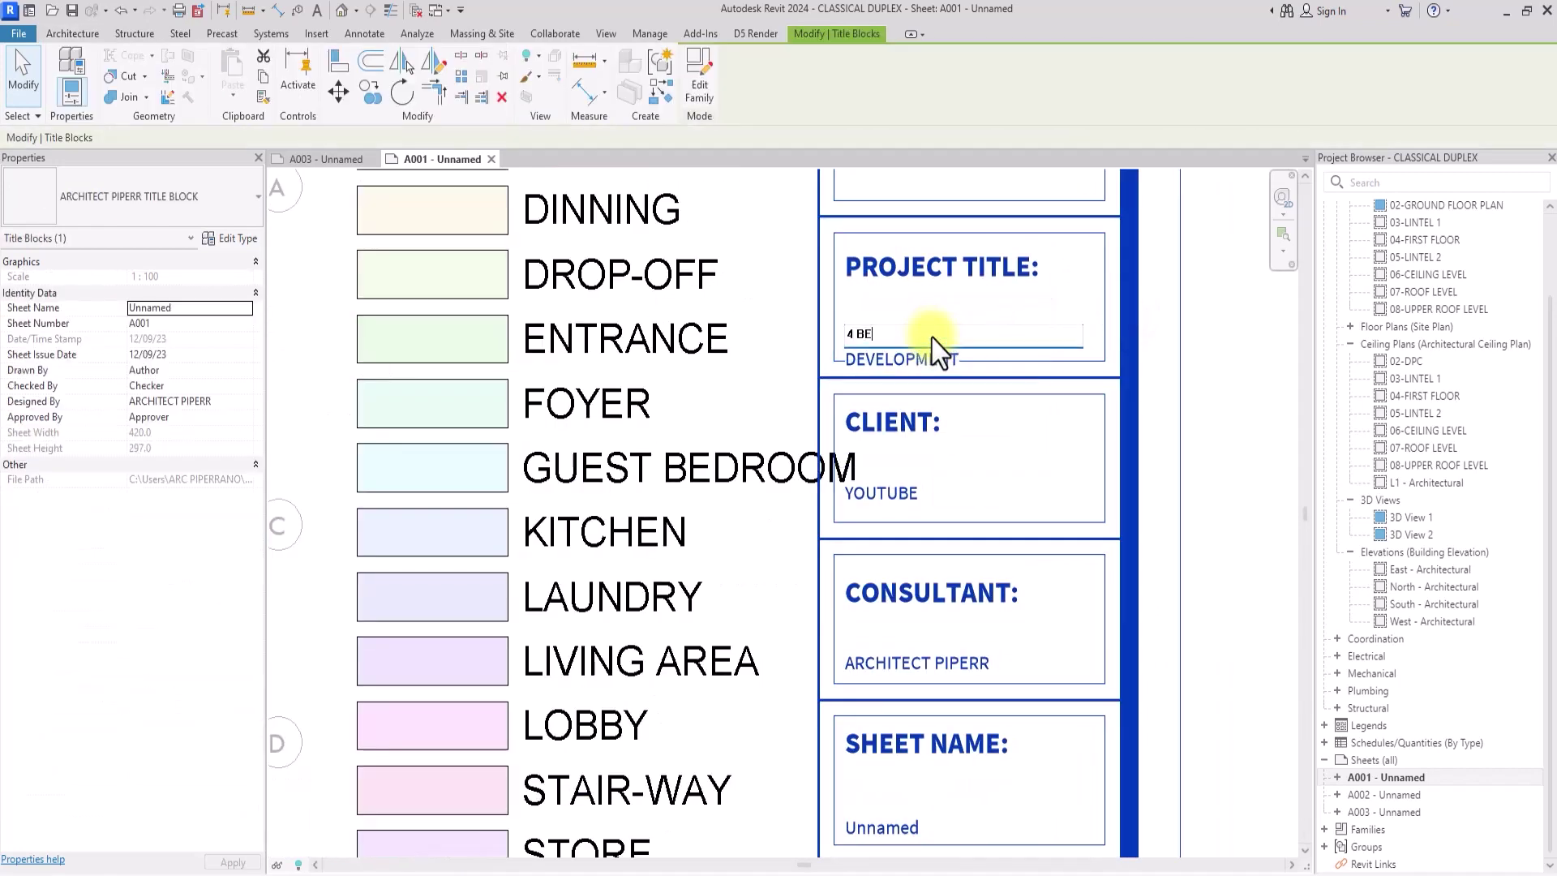
{"action": "scroll", "coordinate": [984, 333], "scroll_direction": "down", "scroll_amount": 3}
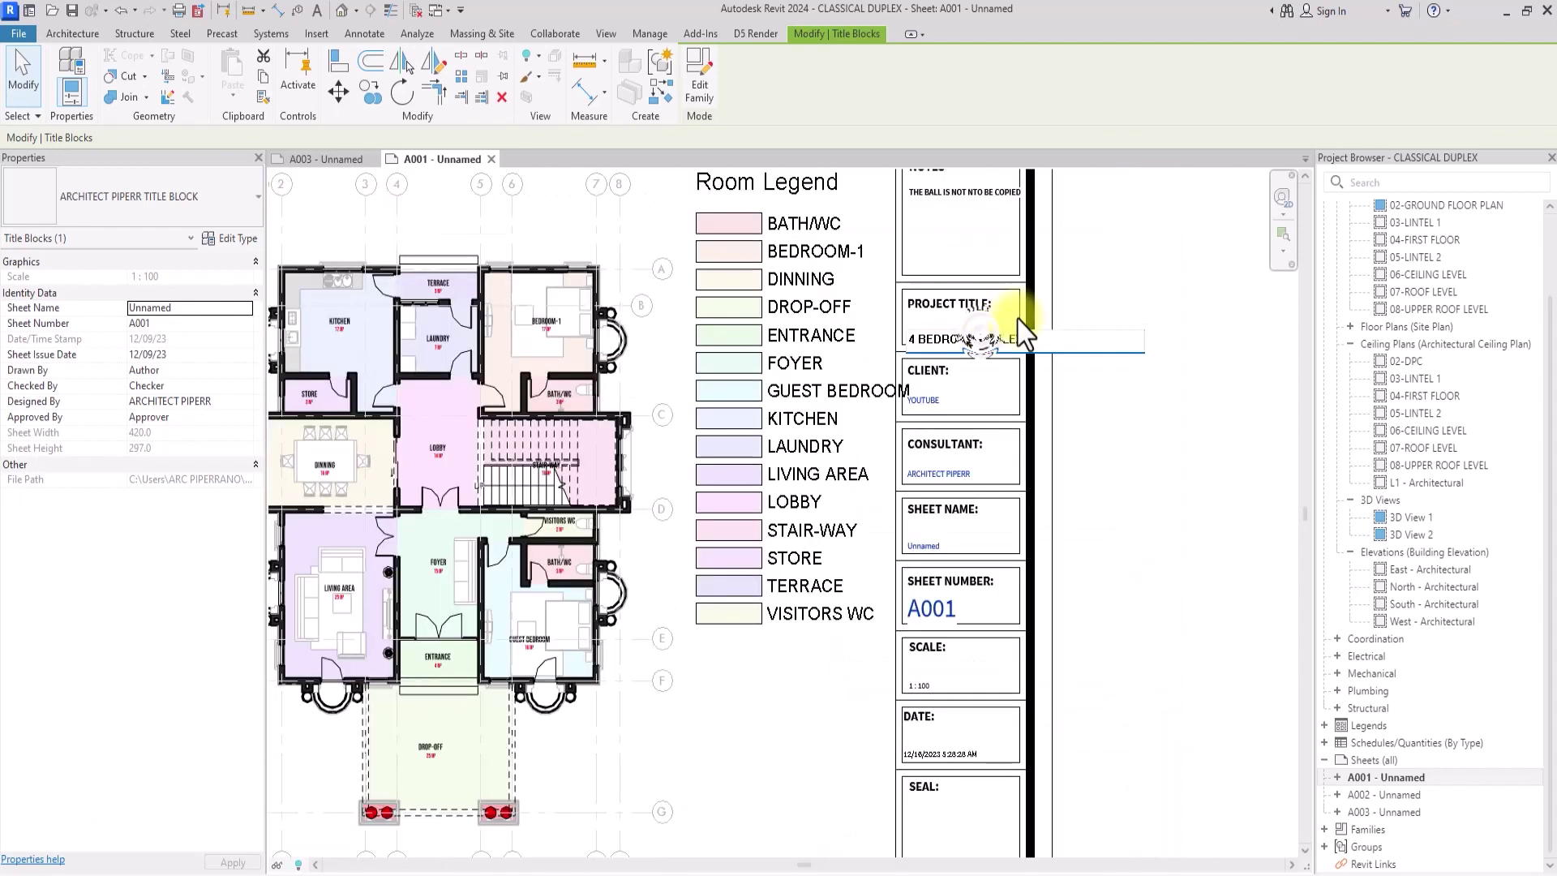
{"action": "left_click", "coordinate": [1088, 299]}
{"action": "scroll", "coordinate": [1089, 301], "scroll_direction": "up", "scroll_amount": 2}
{"action": "scroll", "coordinate": [1088, 296], "scroll_direction": "up", "scroll_amount": 3}
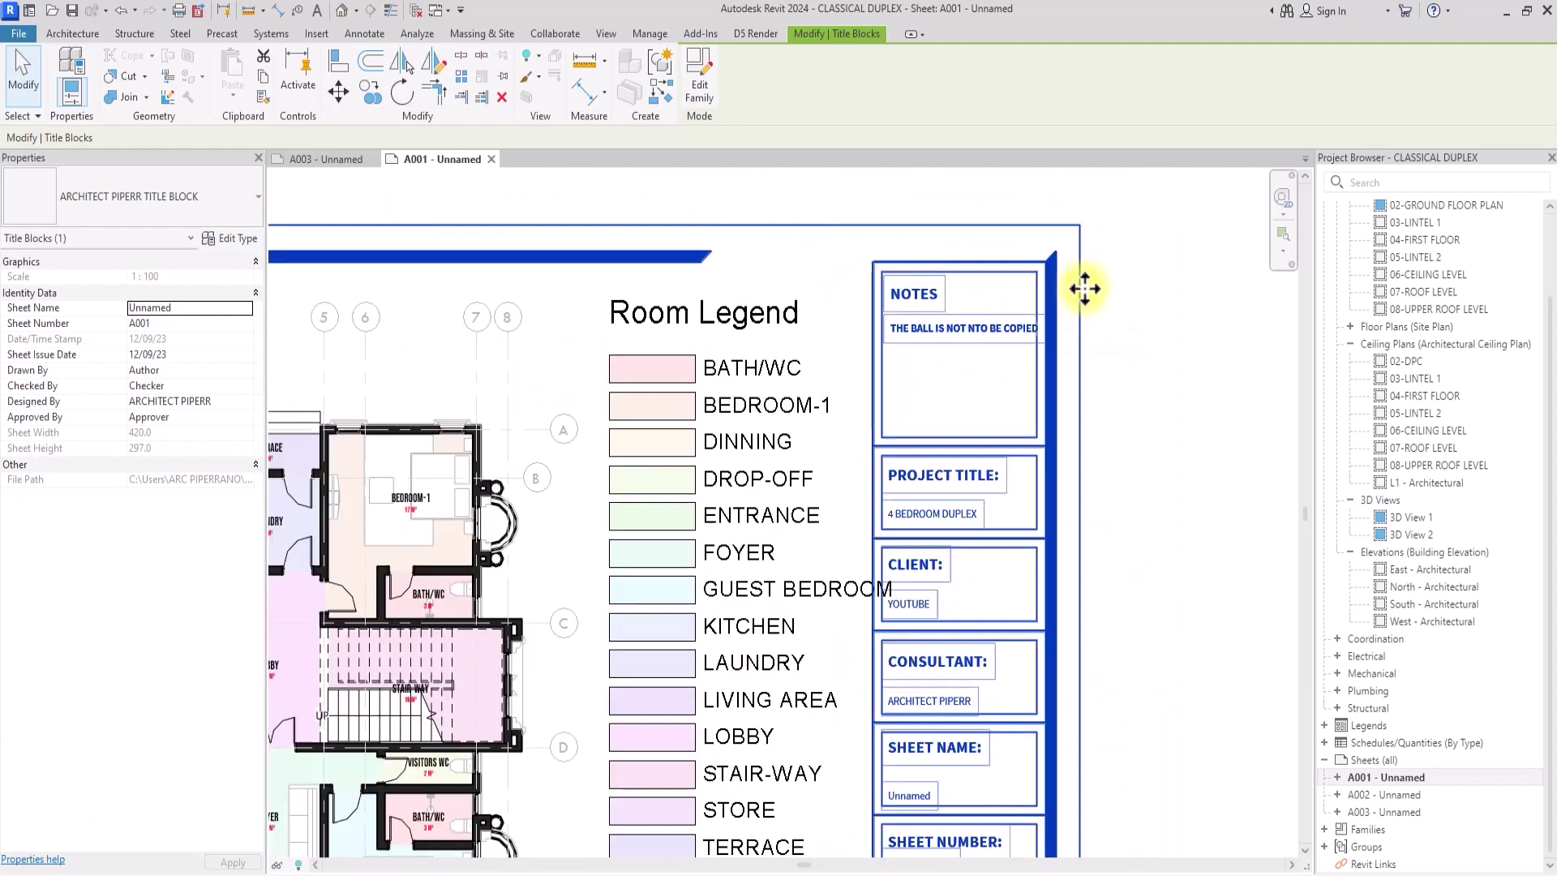
{"action": "scroll", "coordinate": [1085, 289], "scroll_direction": "down", "scroll_amount": 5}
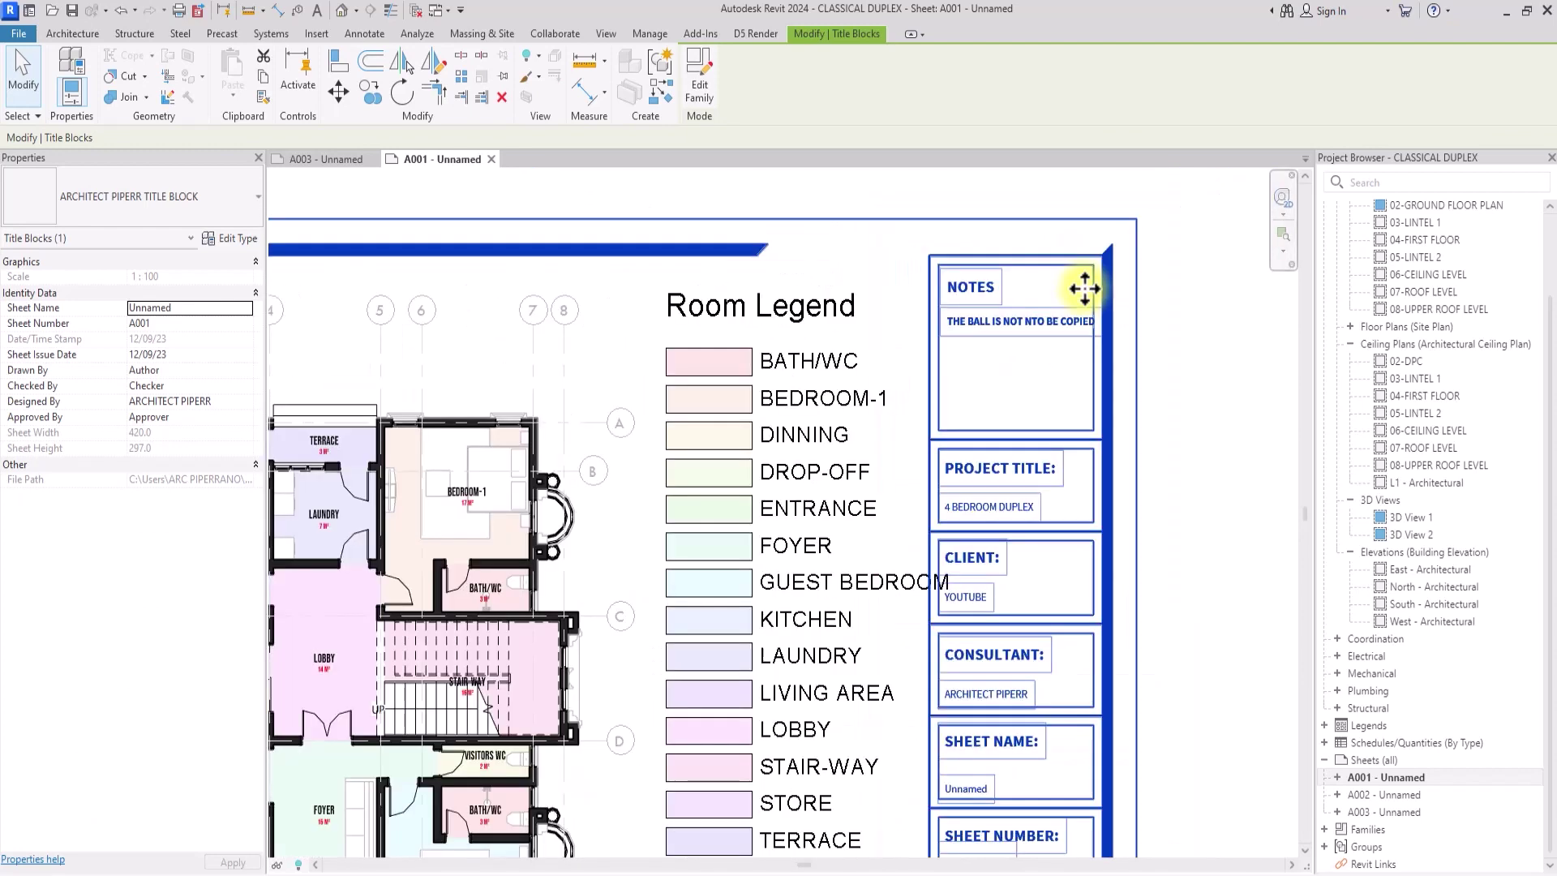
- Rename sheet A001 to GROUND FLOOR PLAN, keeping its sheet number
{"action": "middle_click_drag", "start_coordinate": [1158, 560], "coordinate": [1088, 296]}
{"action": "left_click", "coordinate": [1250, 476]}
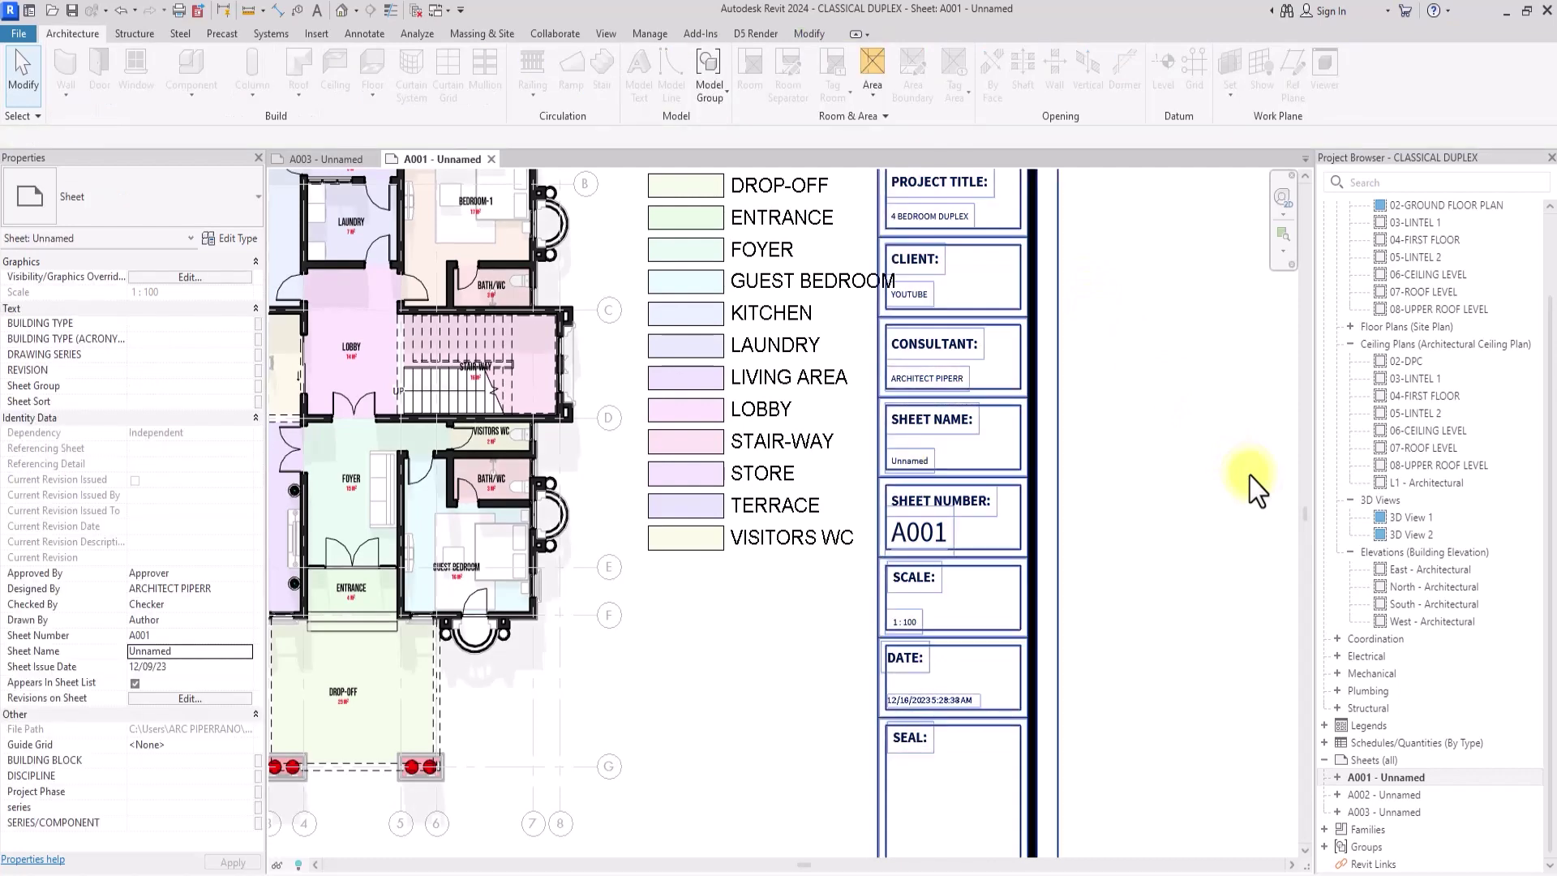
{"action": "scroll", "coordinate": [1255, 487], "scroll_direction": "down", "scroll_amount": 2}
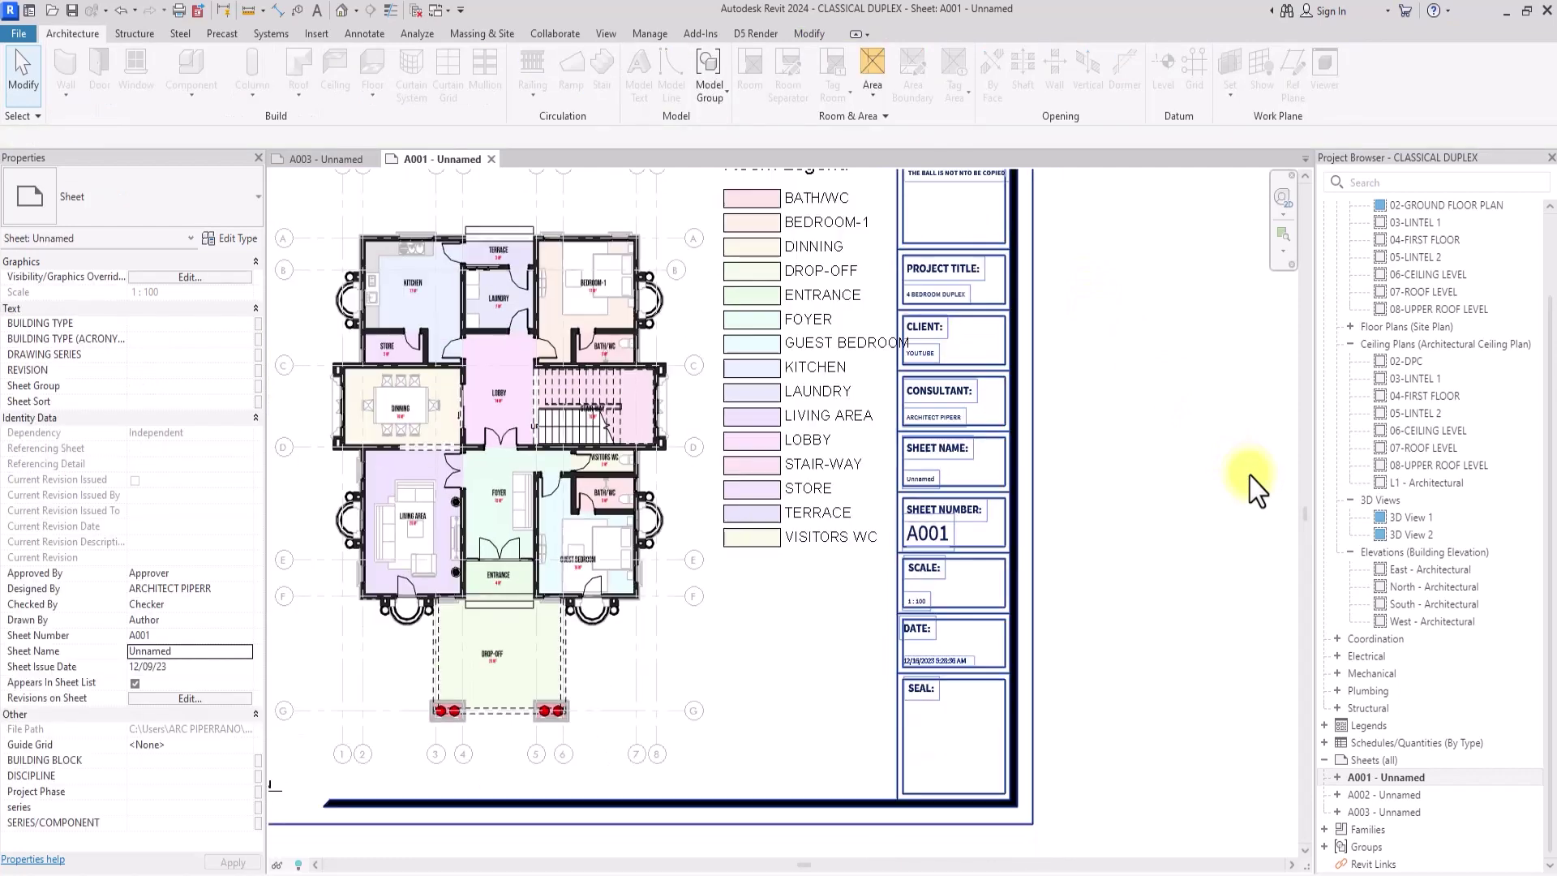
{"action": "right_click", "coordinate": [1378, 777]}
{"action": "left_click", "coordinate": [1374, 777]}
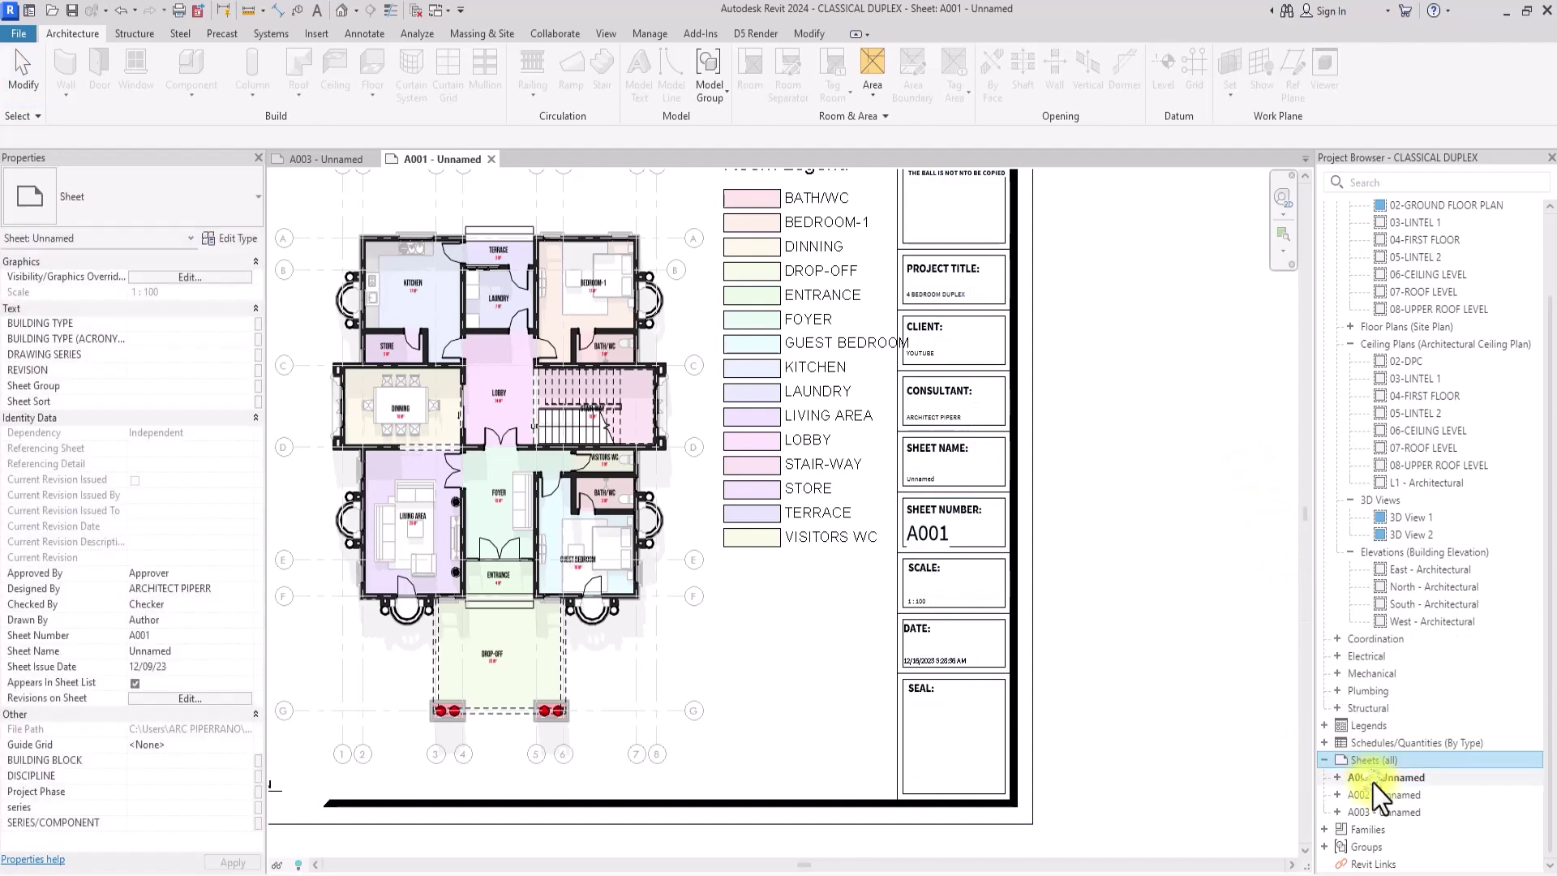
{"action": "left_click", "coordinate": [1376, 778]}
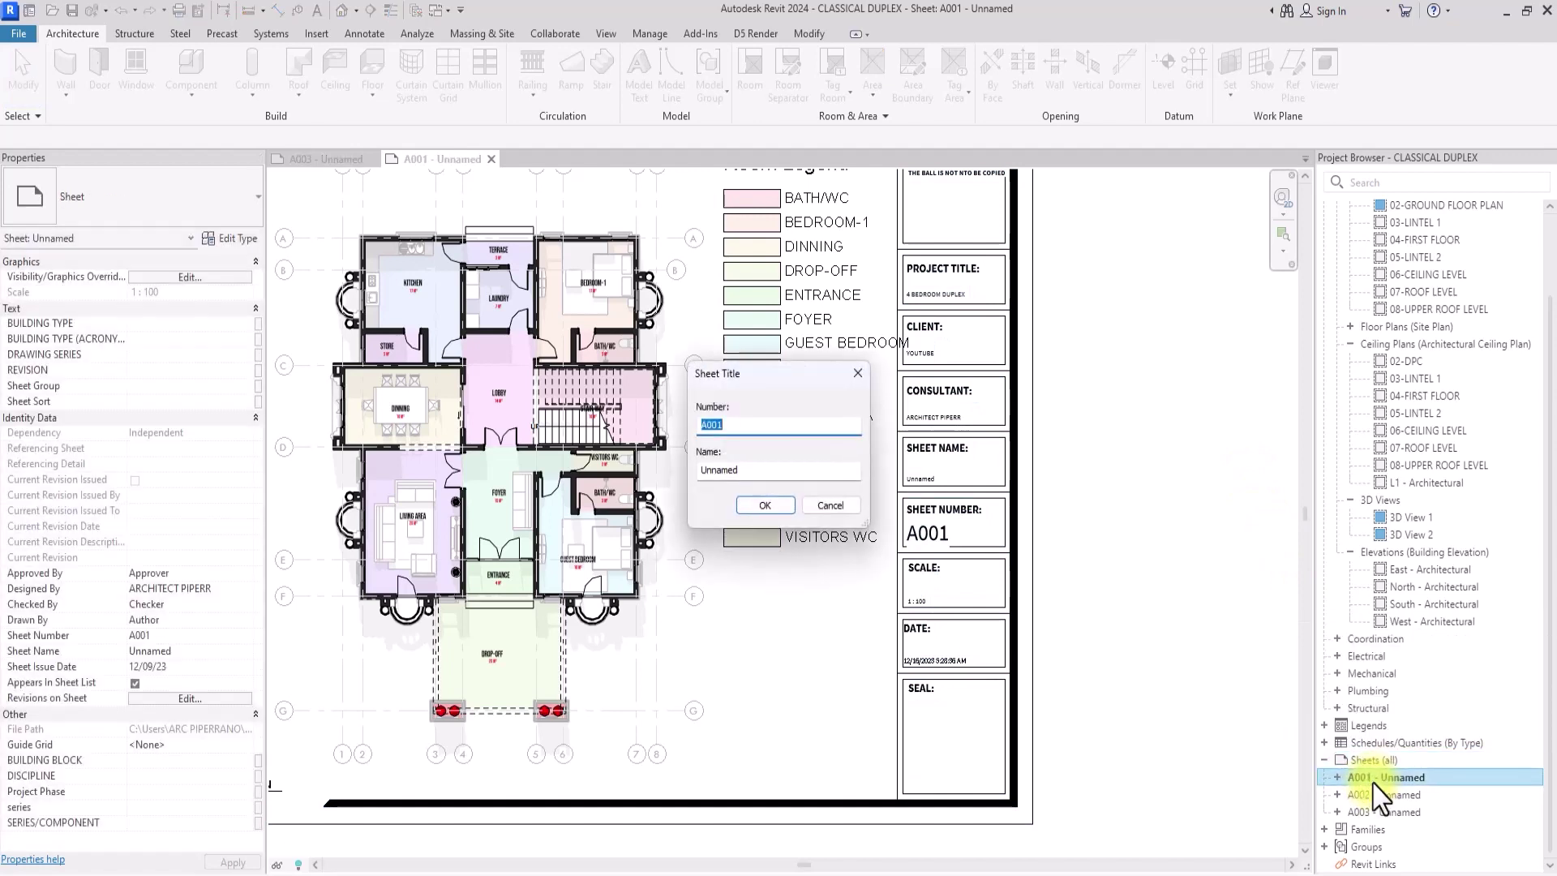
{"action": "left_click", "coordinate": [740, 500]}
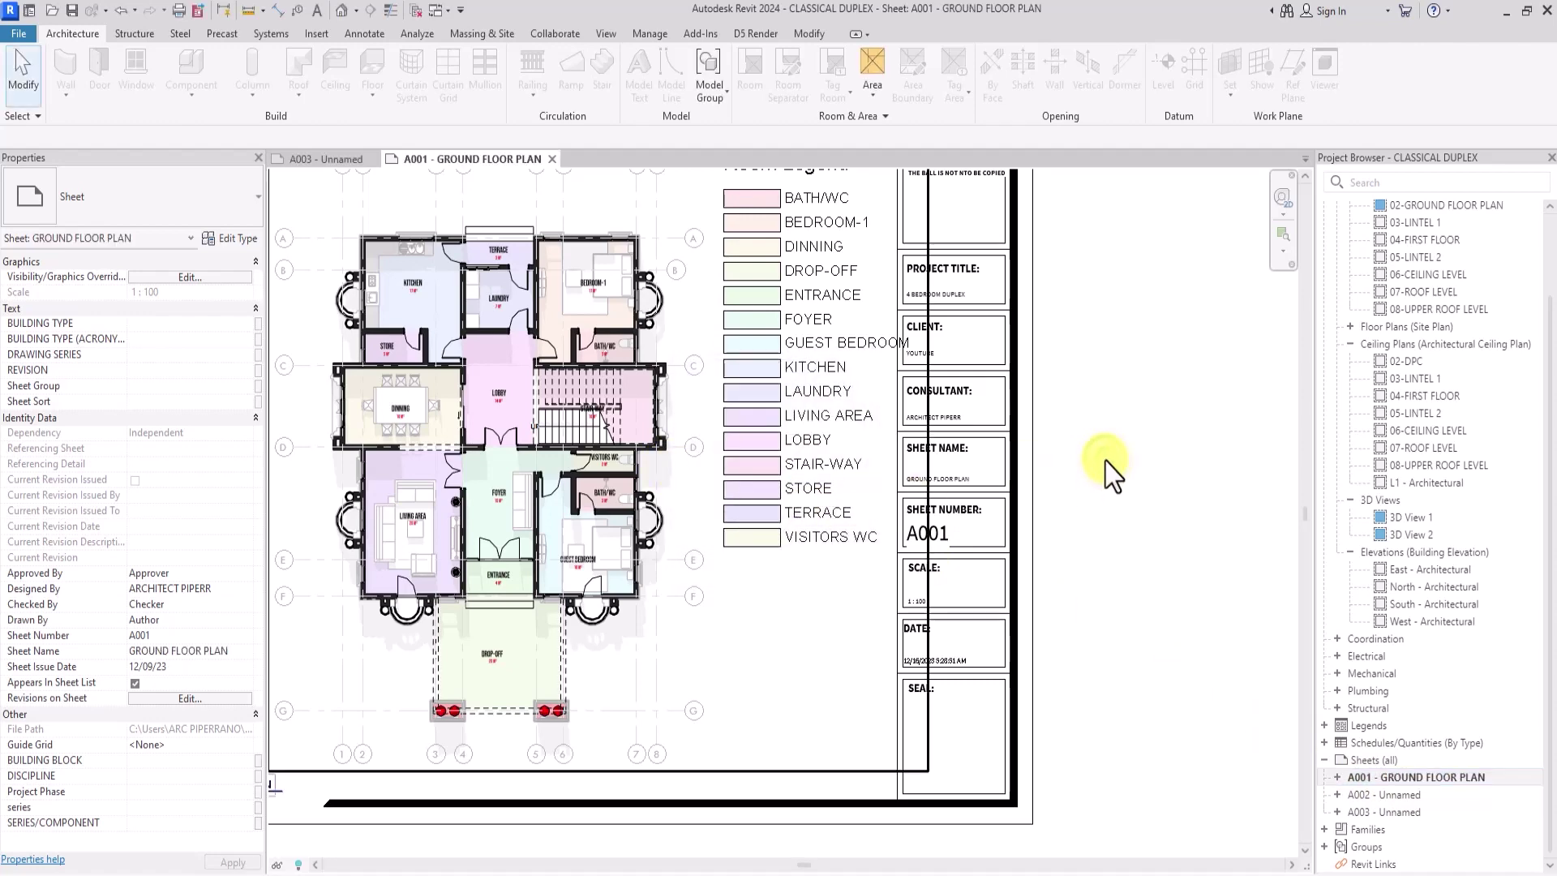
- Open the title block family used on sheet A001 for editing
{"action": "scroll", "coordinate": [1105, 469], "scroll_direction": "down", "scroll_amount": 2}
{"action": "scroll", "coordinate": [1087, 511], "scroll_direction": "down", "scroll_amount": 2}
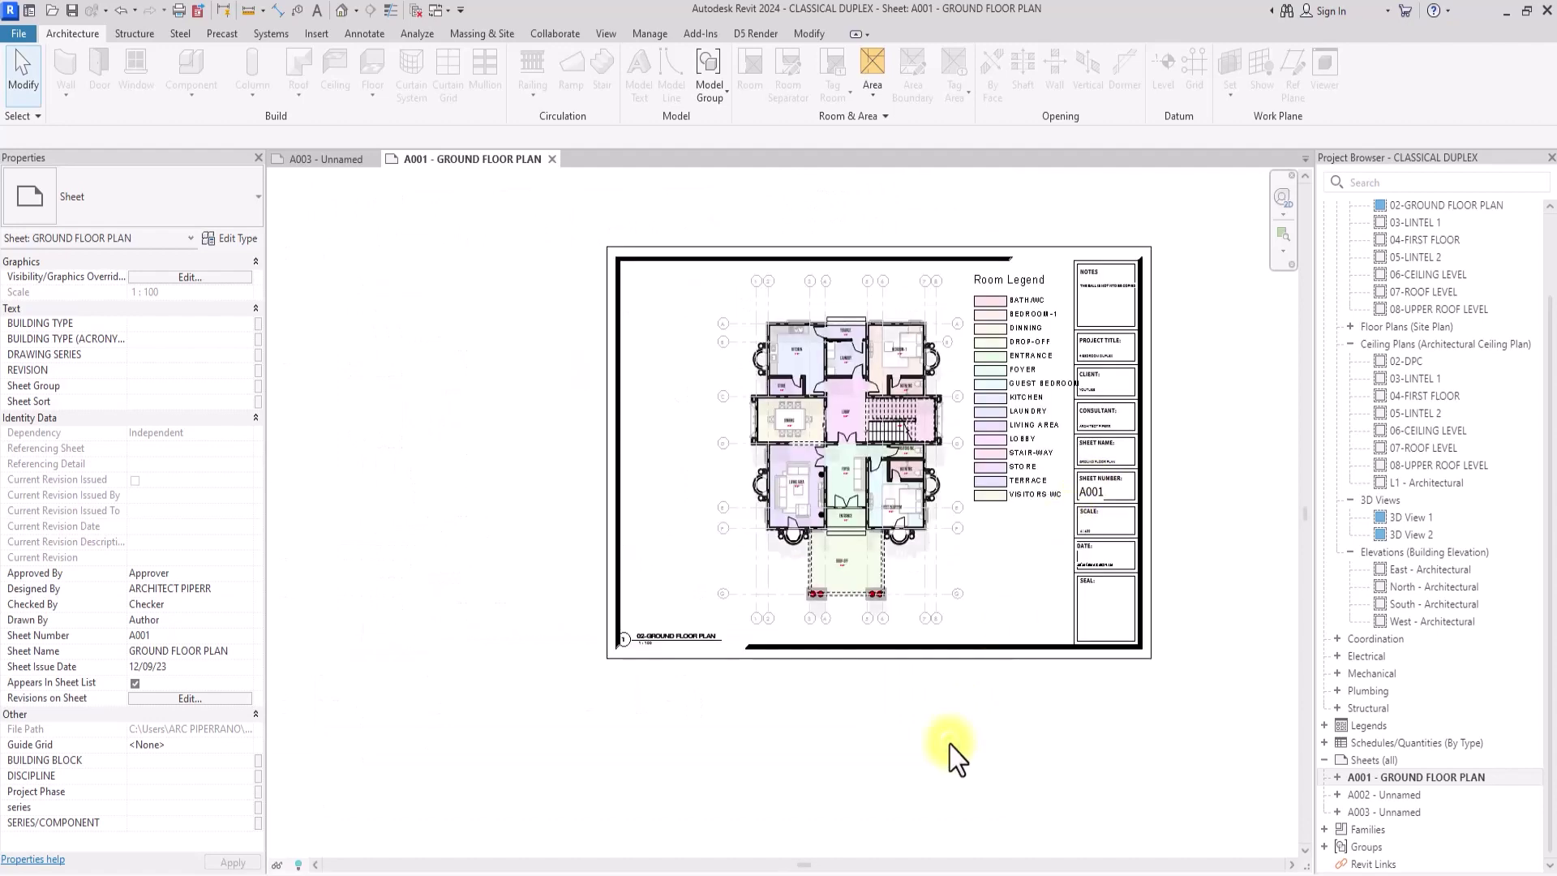
{"action": "scroll", "coordinate": [1136, 673], "scroll_direction": "up", "scroll_amount": 3}
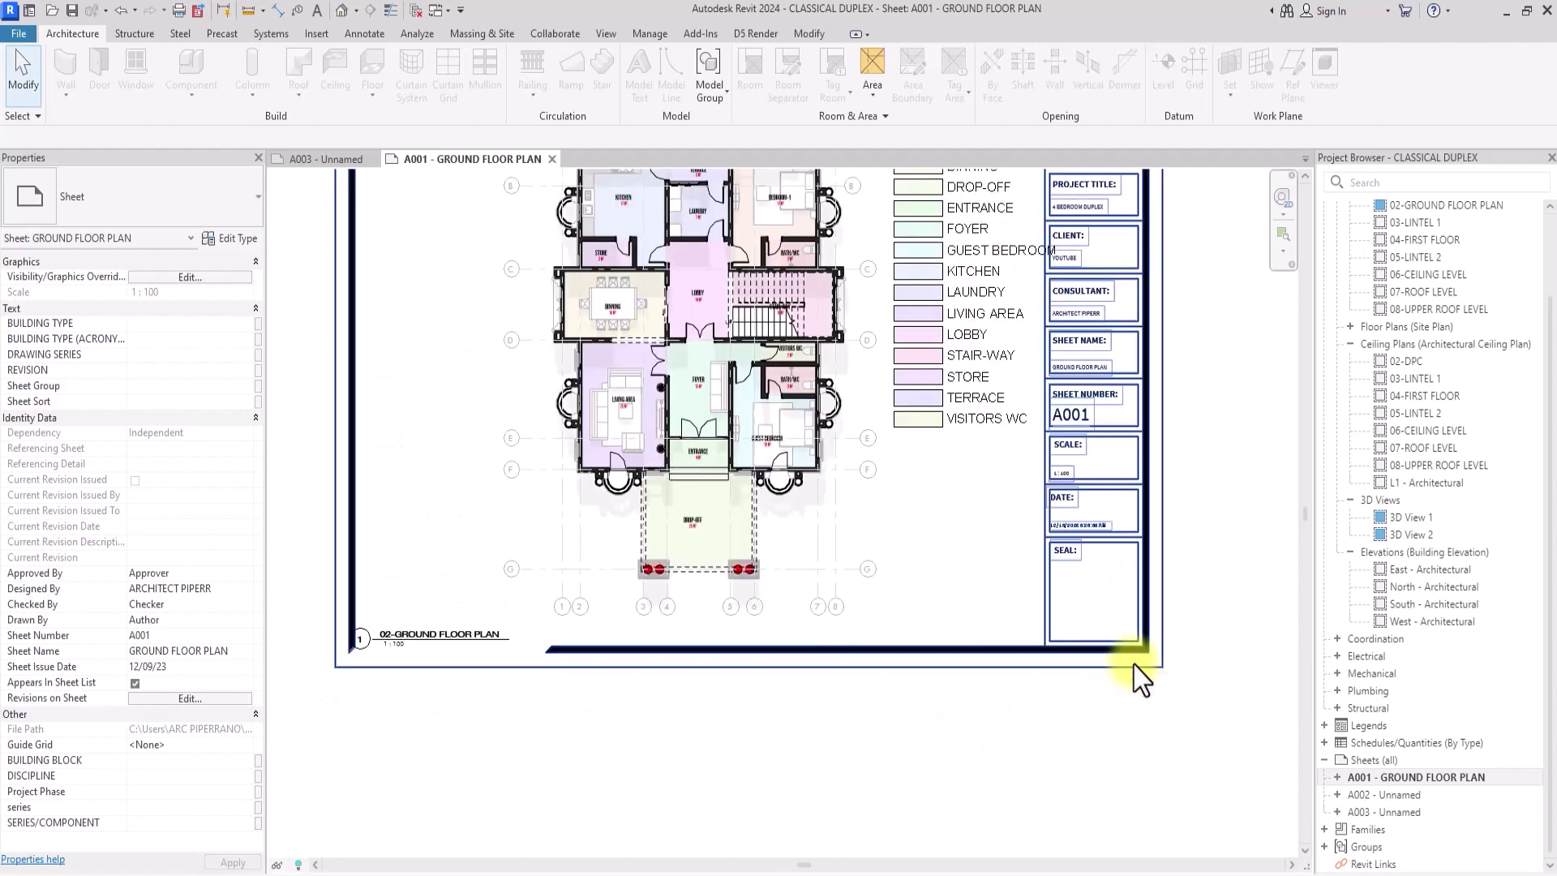
{"action": "scroll", "coordinate": [1140, 680], "scroll_direction": "down", "scroll_amount": 2}
{"action": "scroll", "coordinate": [1141, 682], "scroll_direction": "up", "scroll_amount": 2}
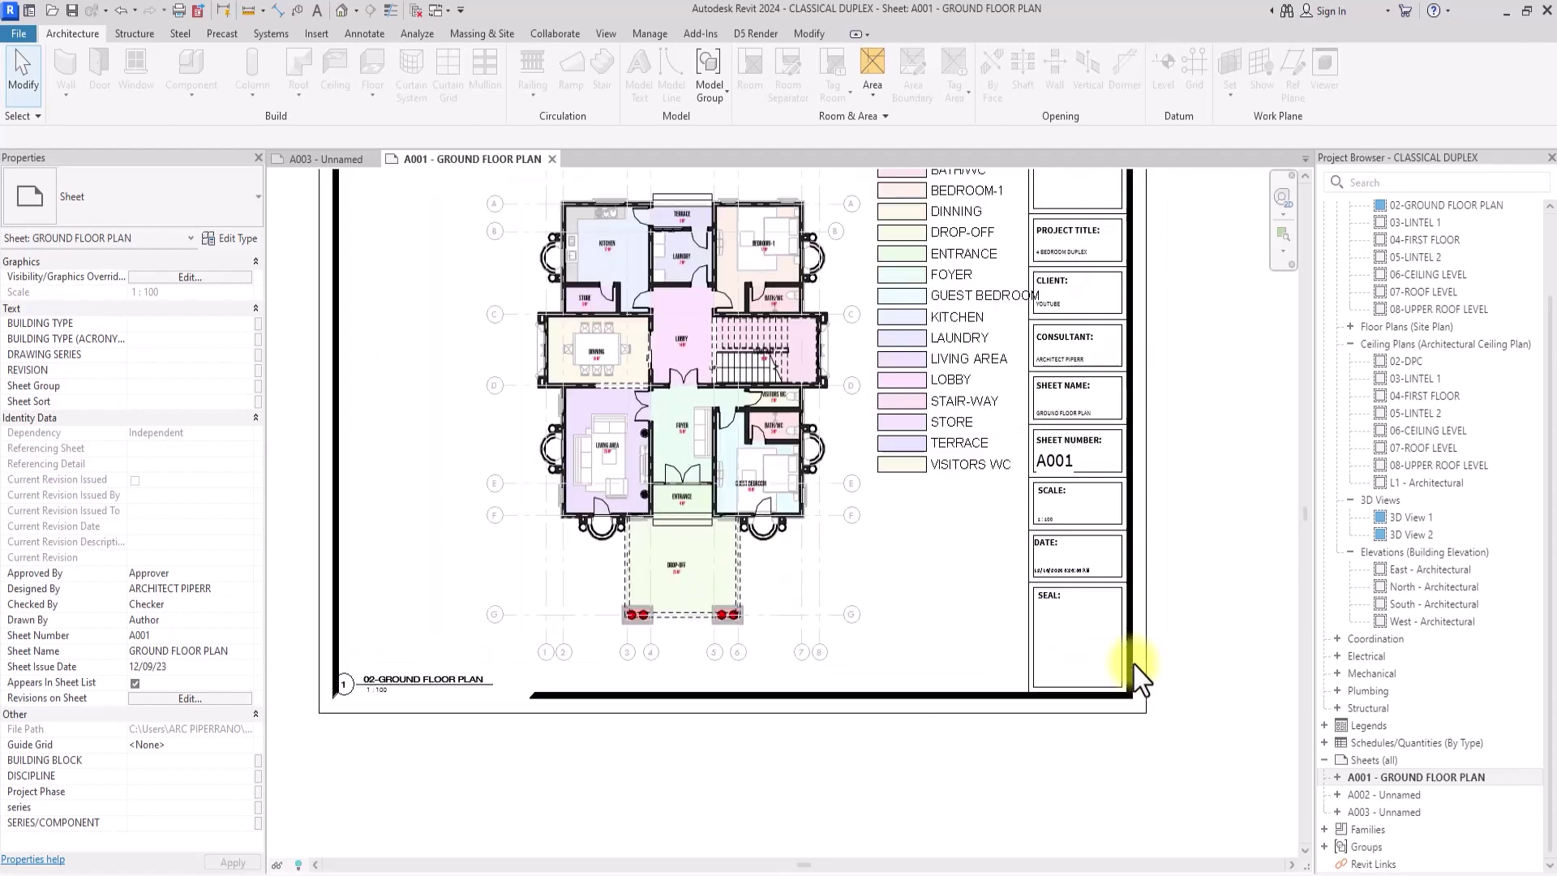
{"action": "left_click", "coordinate": [1138, 678]}
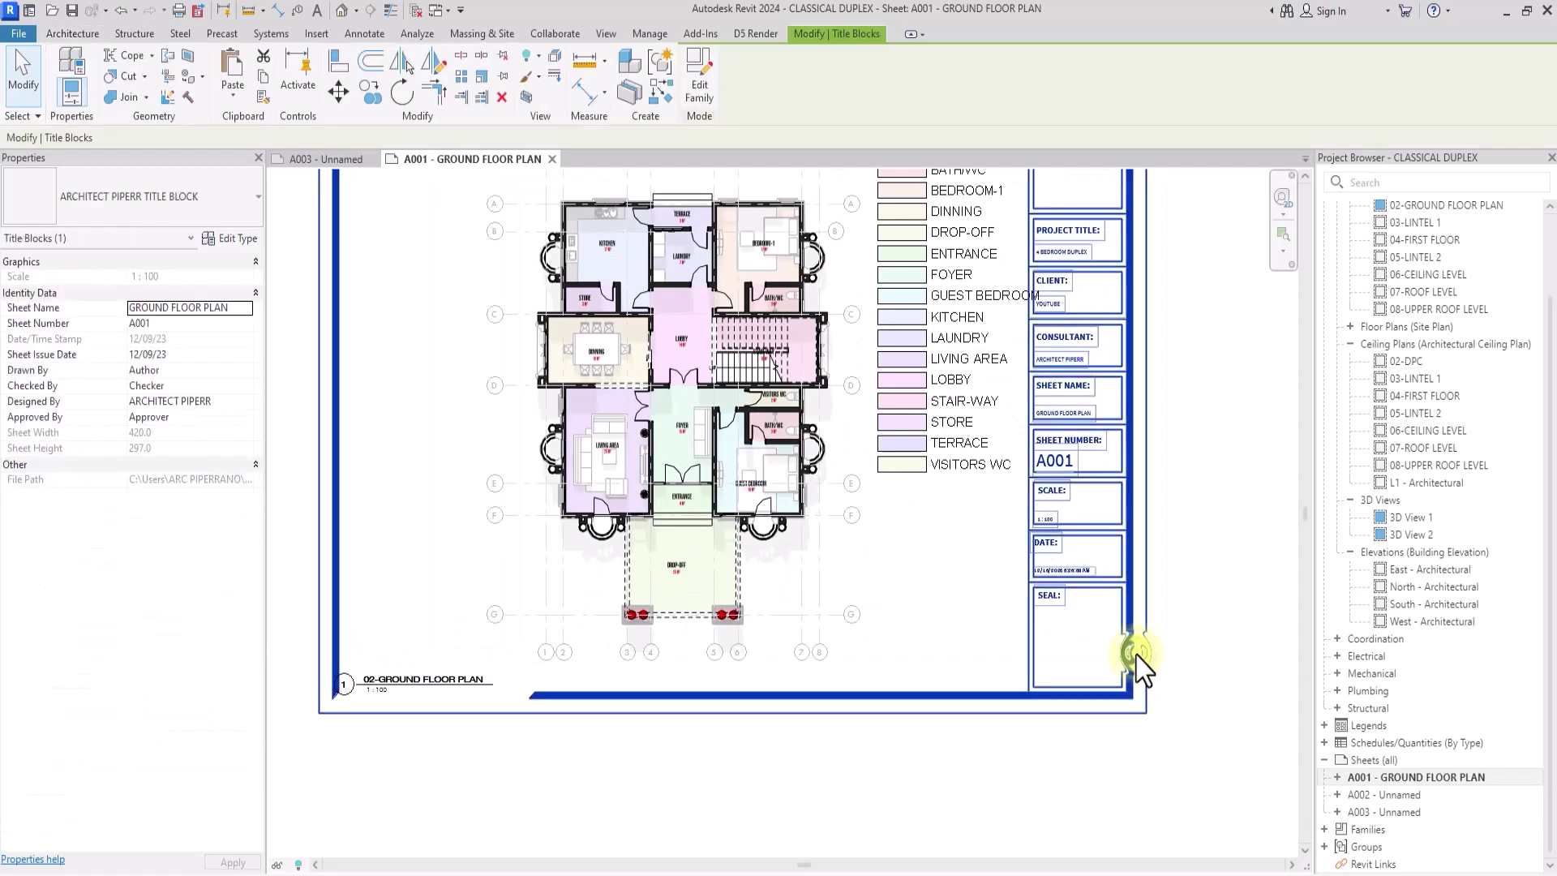
{"action": "left_click", "coordinate": [698, 91]}
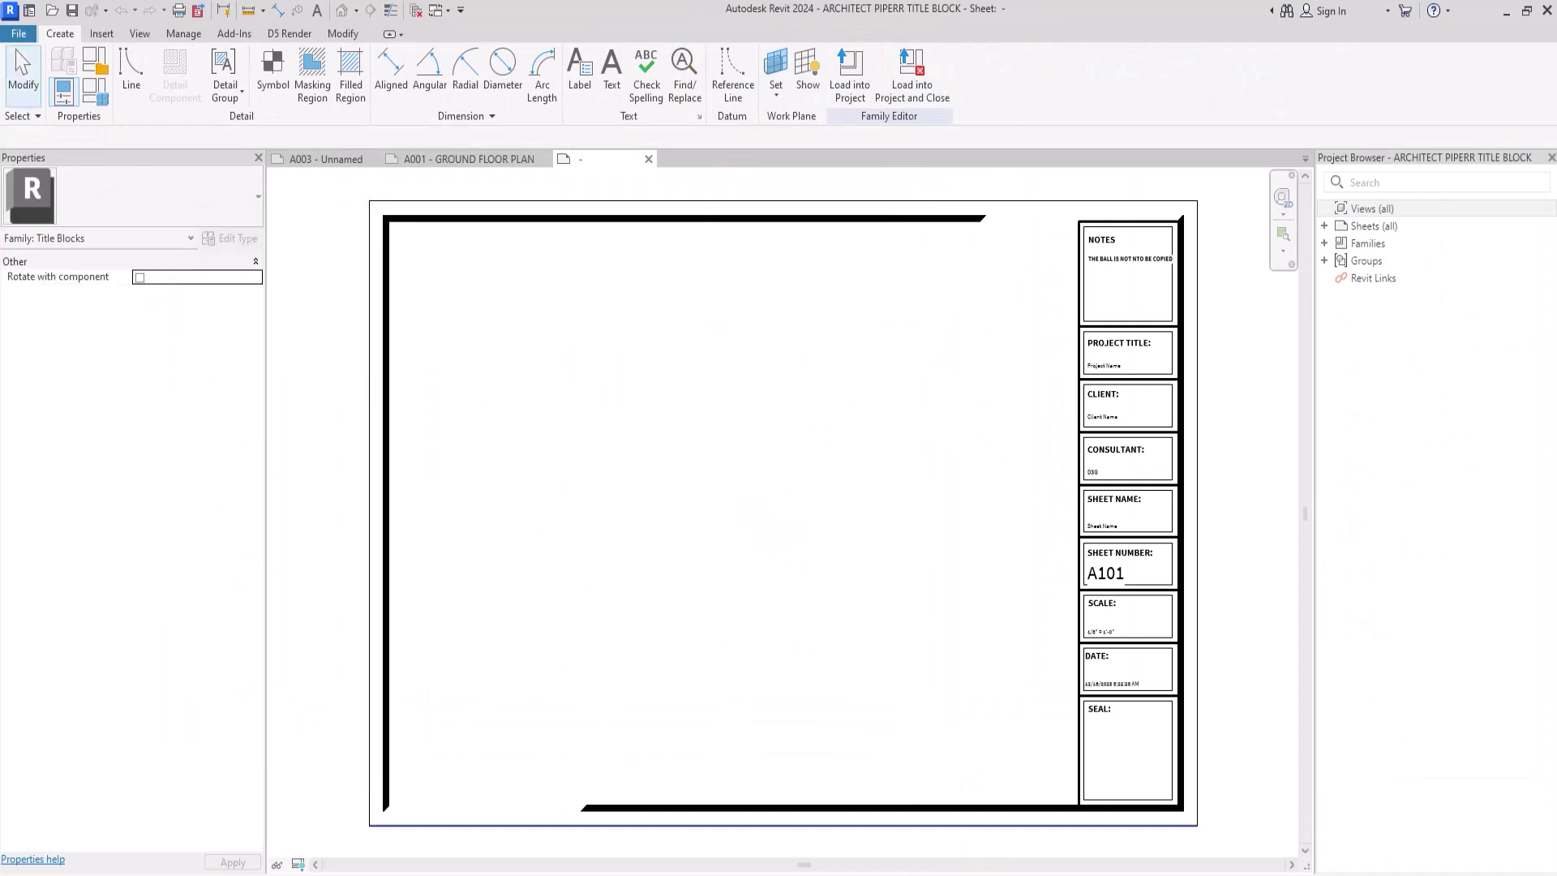
- Import the siren image pngwing.com (96) from the Downloads folder and place it on the title block
{"action": "key", "text": "super+e"}
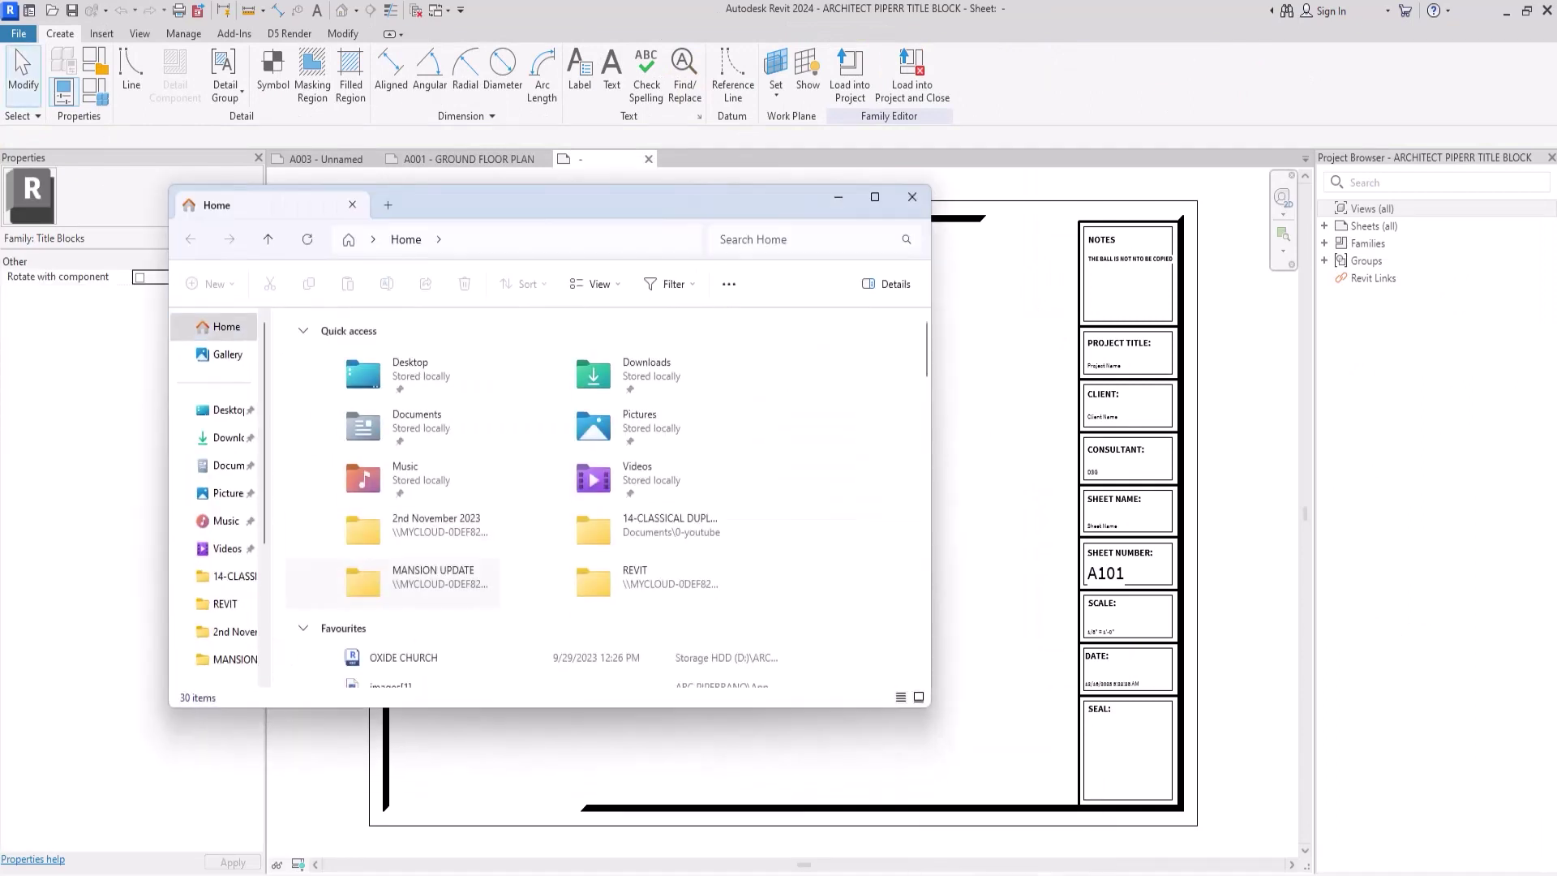
{"action": "scroll", "coordinate": [417, 600], "scroll_direction": "down", "scroll_amount": 3}
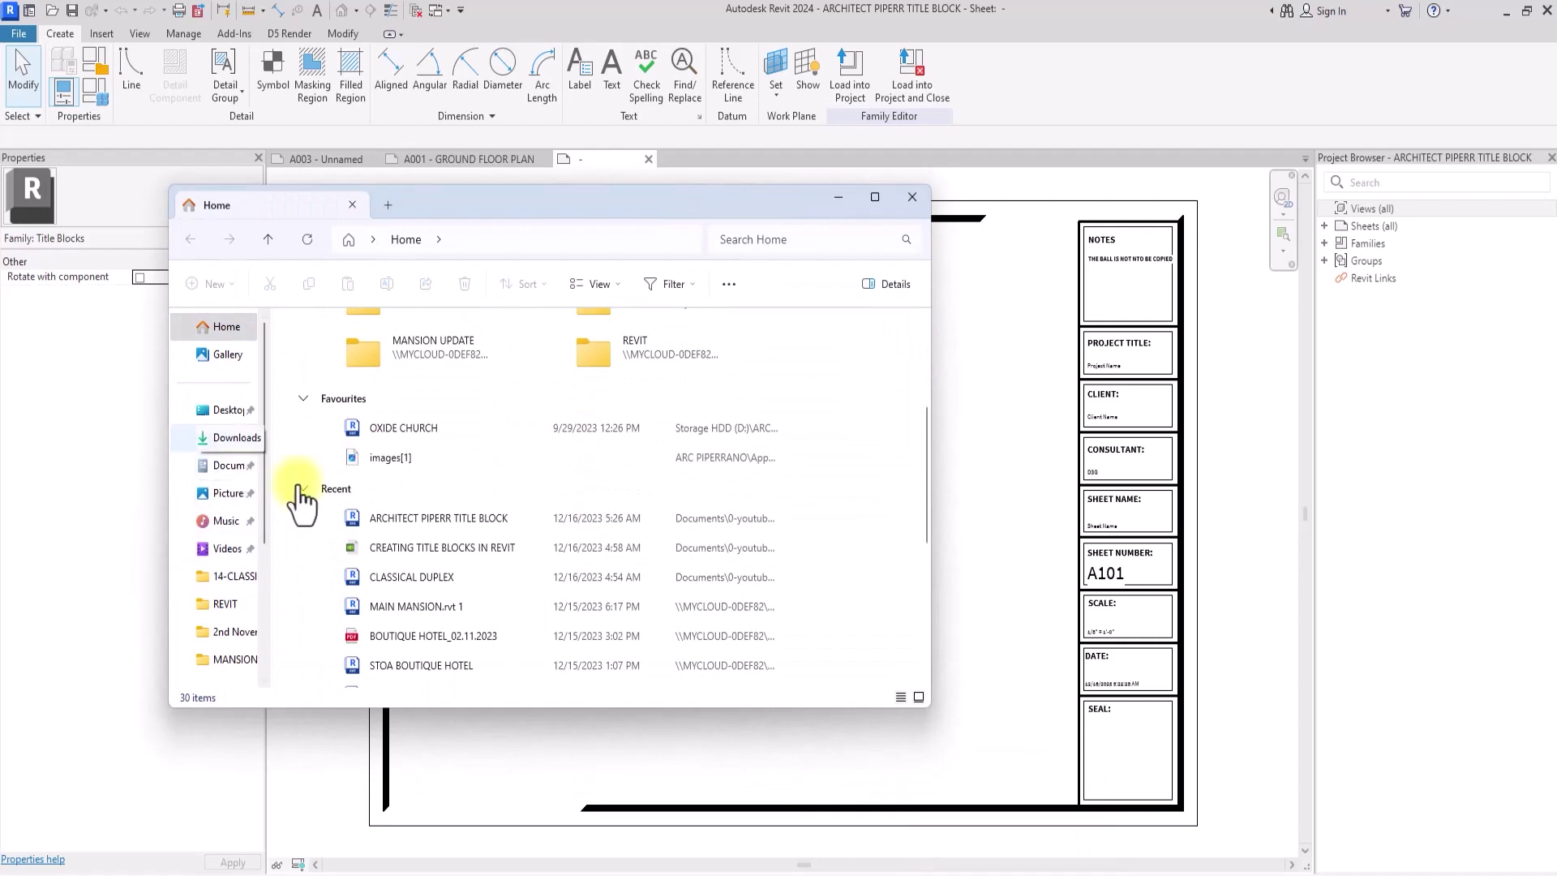
{"action": "left_click", "coordinate": [230, 439]}
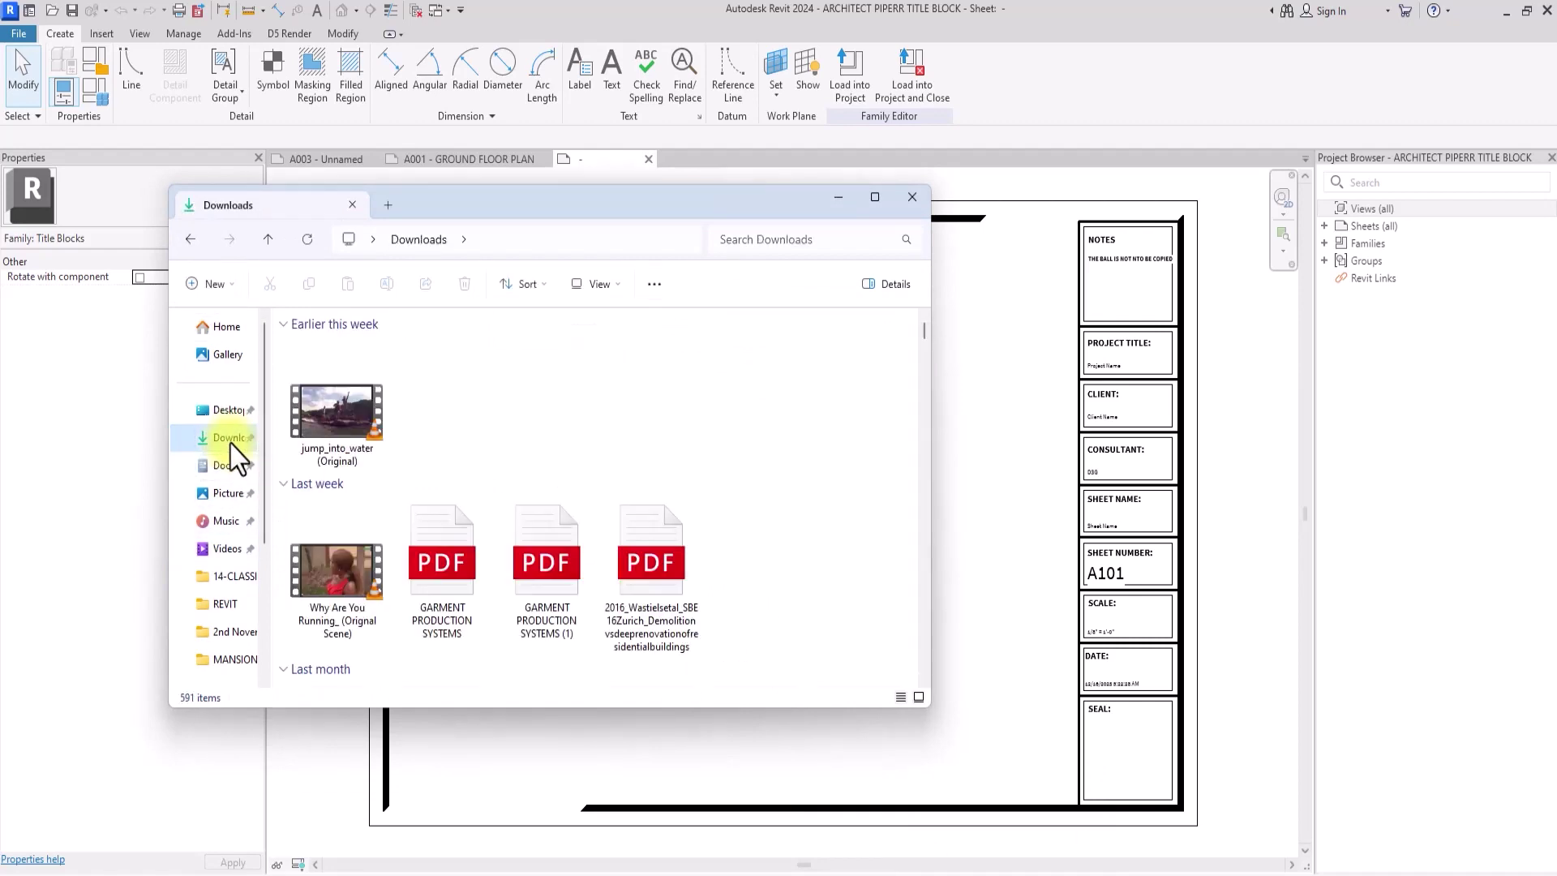
{"action": "scroll", "coordinate": [476, 523], "scroll_direction": "down", "scroll_amount": 5}
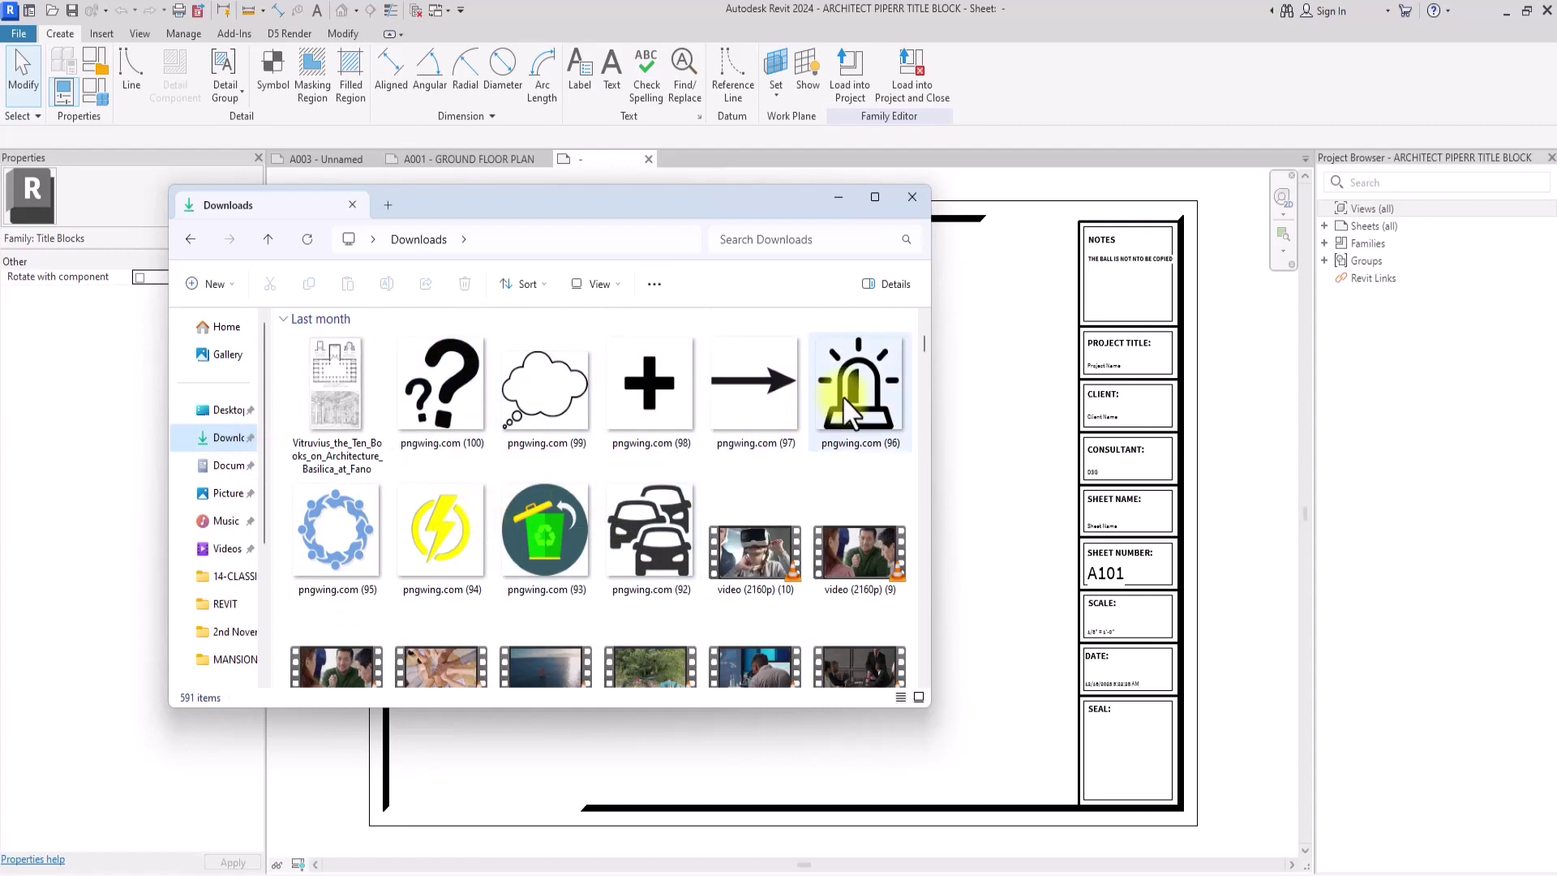
{"action": "left_click_drag", "start_coordinate": [842, 396], "coordinate": [1086, 526]}
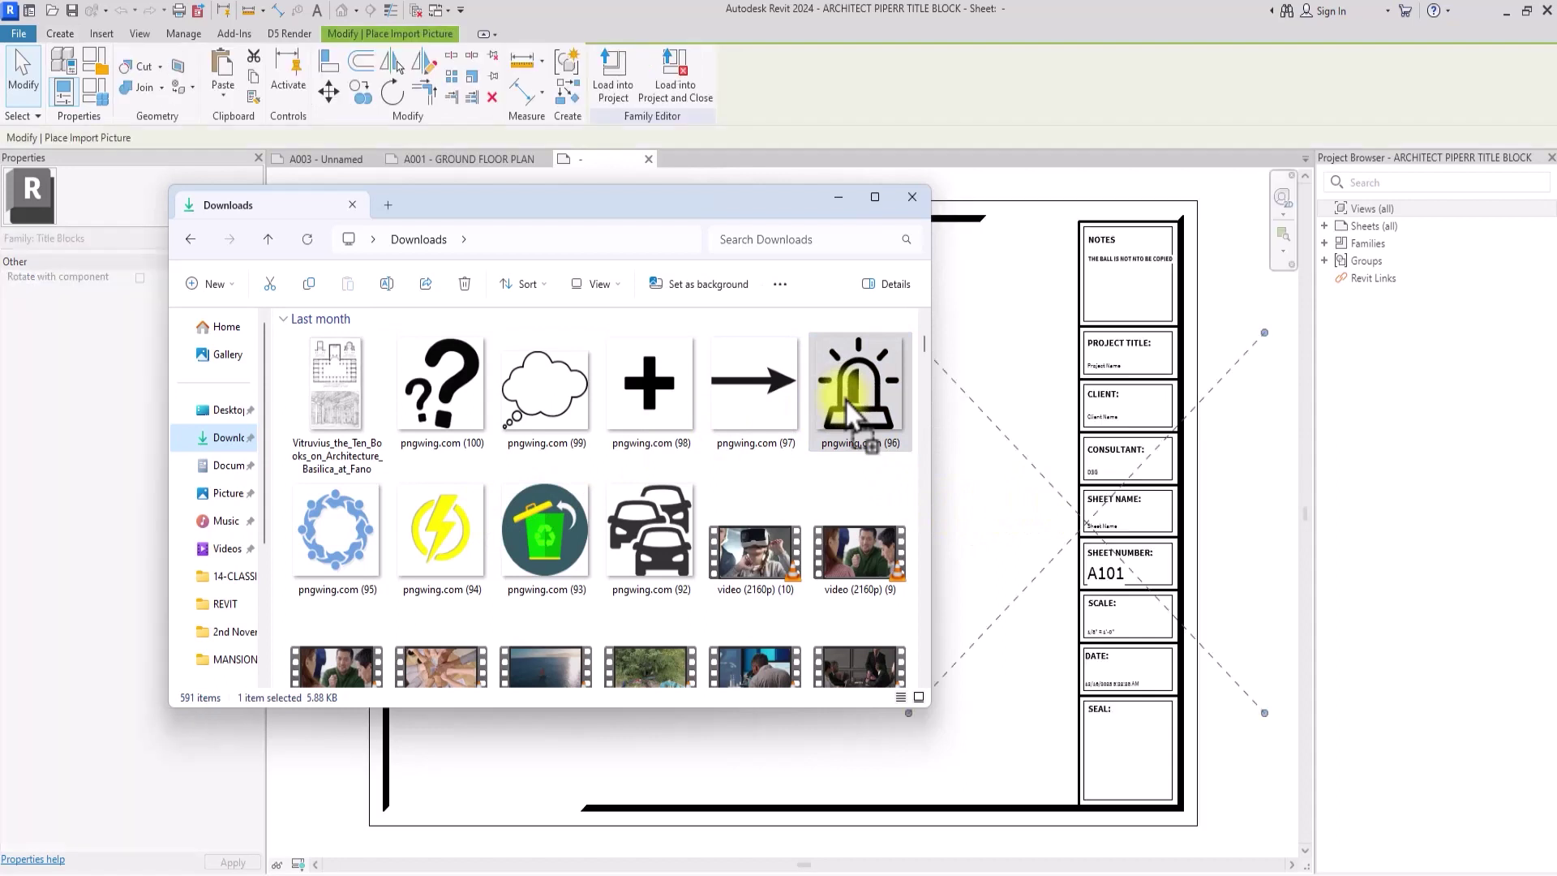
{"action": "left_click", "coordinate": [1083, 519]}
- Shrink the imported siren image proportionally to about 46 mm wide
{"action": "left_click_drag", "start_coordinate": [1261, 329], "coordinate": [868, 620]}
{"action": "left_click_drag", "start_coordinate": [984, 605], "coordinate": [985, 608]}
{"action": "scroll", "coordinate": [984, 608], "scroll_direction": "up", "scroll_amount": 4}
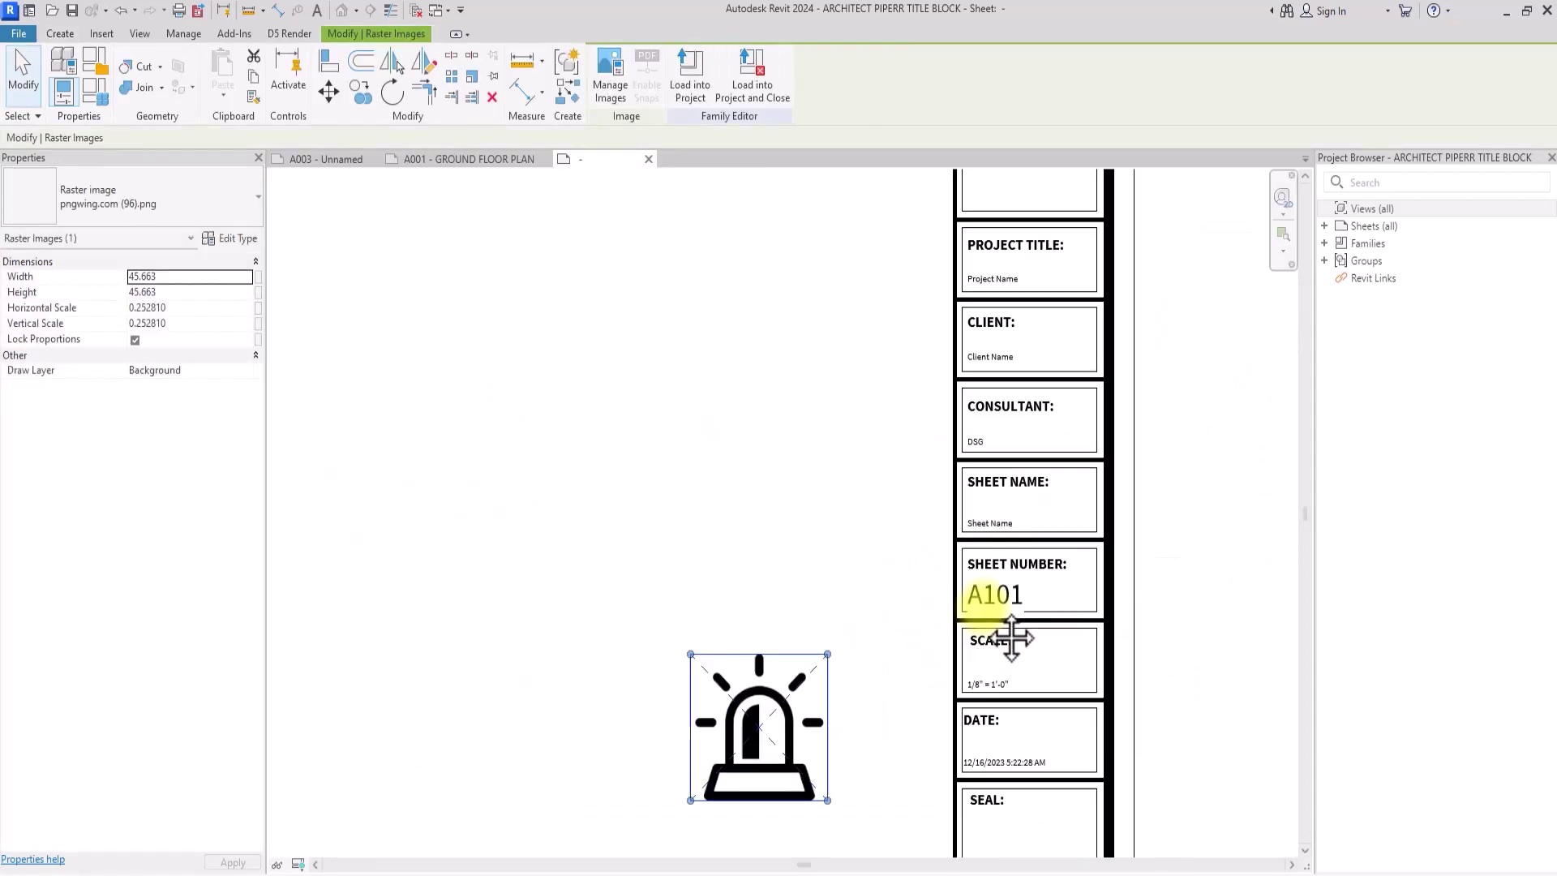
{"action": "left_click", "coordinate": [959, 693]}
- Move the siren image into the Consultant box and shrink it to about 11 mm wide beneath the heading
{"action": "left_click", "coordinate": [779, 719]}
{"action": "left_click_drag", "start_coordinate": [778, 720], "coordinate": [1041, 424]}
{"action": "scroll", "coordinate": [1041, 424], "scroll_direction": "up", "scroll_amount": 4}
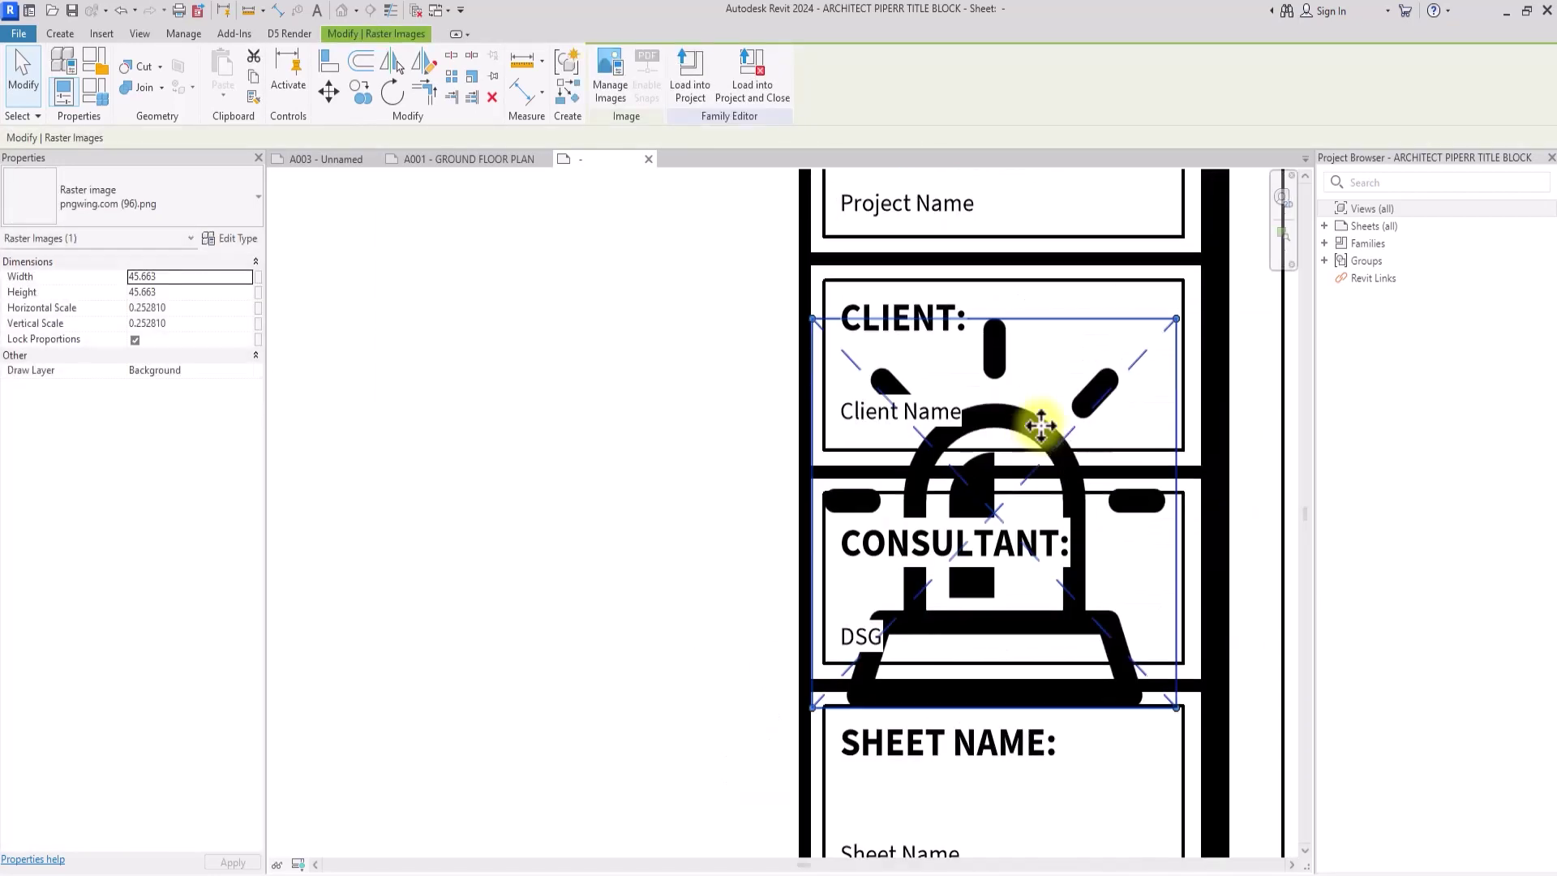
{"action": "left_click_drag", "start_coordinate": [1153, 341], "coordinate": [892, 567]}
{"action": "scroll", "coordinate": [911, 608], "scroll_direction": "up", "scroll_amount": 3}
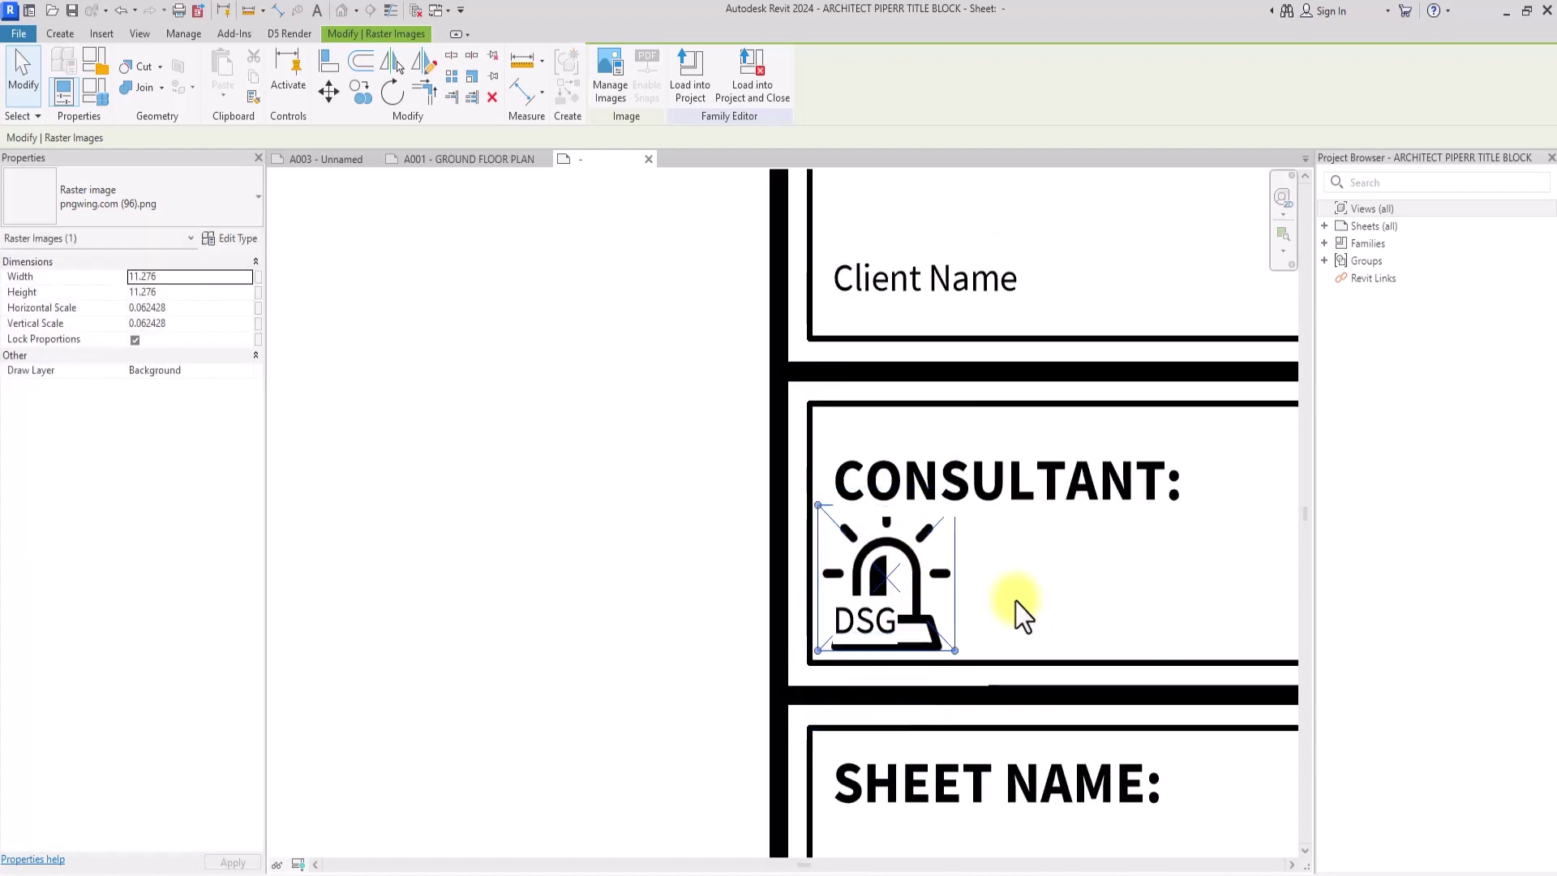
{"action": "left_click", "coordinate": [1078, 632]}
- Move the DSG label in the Consultant box to the right of the siren image
{"action": "left_click_drag", "start_coordinate": [862, 637], "coordinate": [1000, 622]}
{"action": "scroll", "coordinate": [1001, 623], "scroll_direction": "down", "scroll_amount": 2}
{"action": "left_click", "coordinate": [695, 548]}
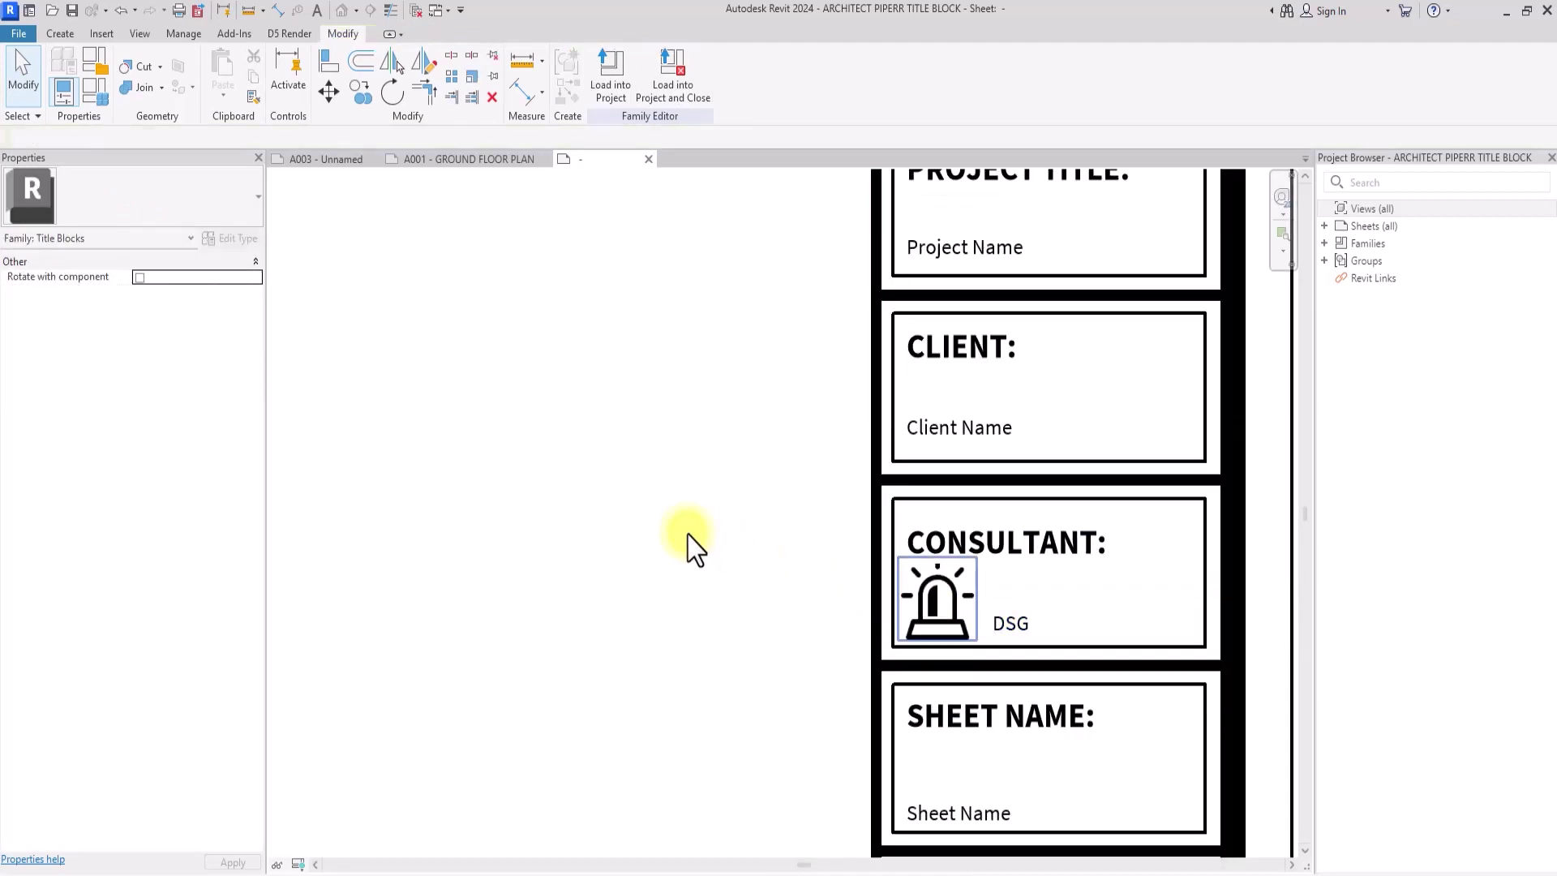
{"action": "scroll", "coordinate": [691, 545], "scroll_direction": "down", "scroll_amount": 5}
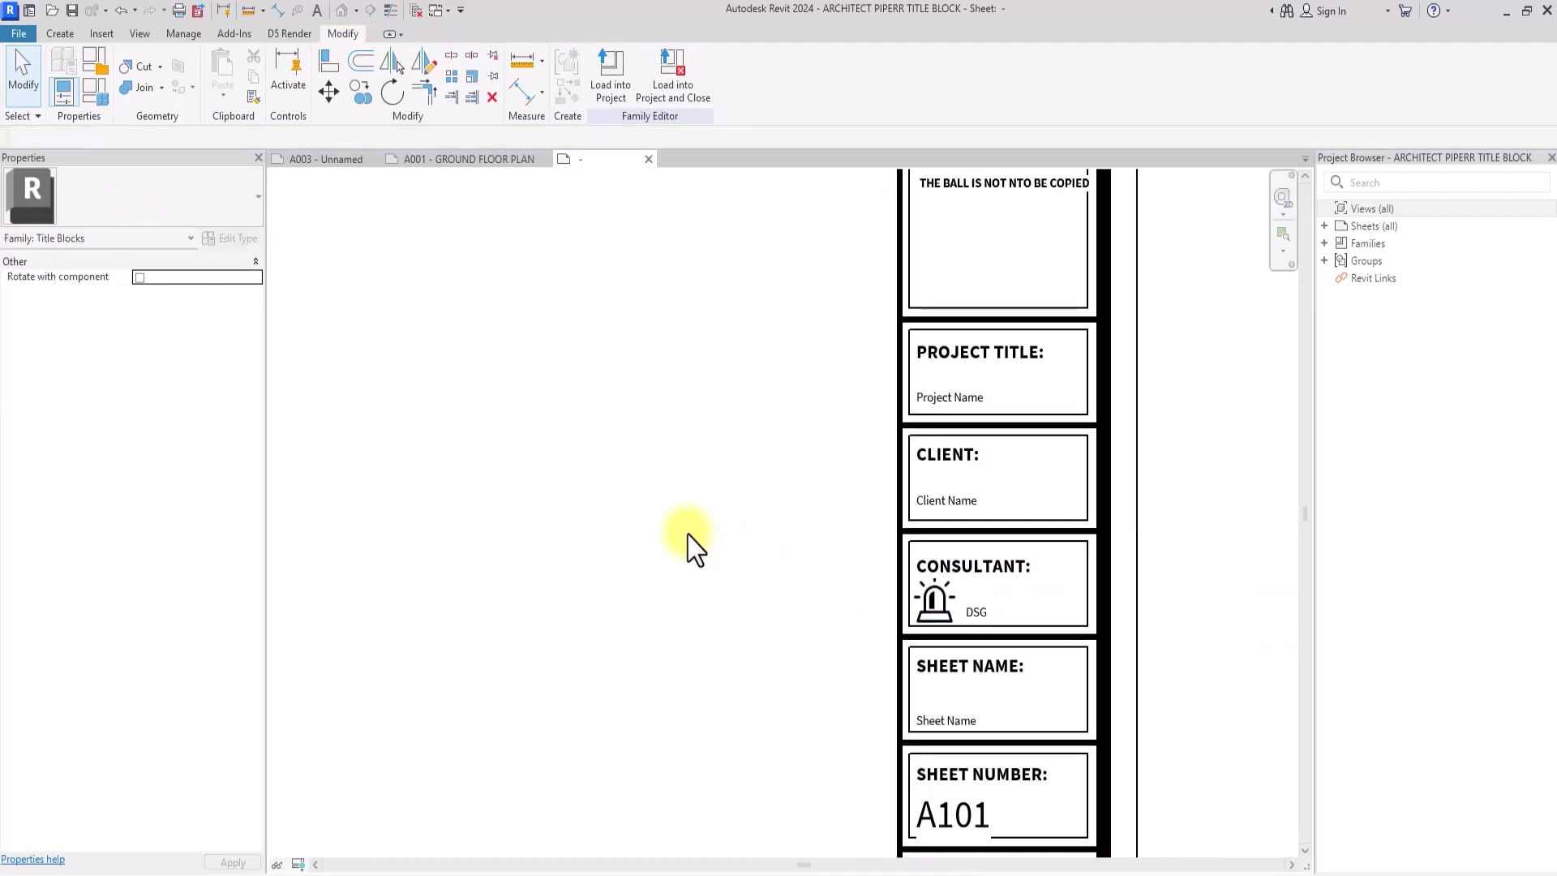
- Load the edited title block into the CLASSICAL DUPLEX project and close the family without saving its file
{"action": "left_click", "coordinate": [673, 98]}
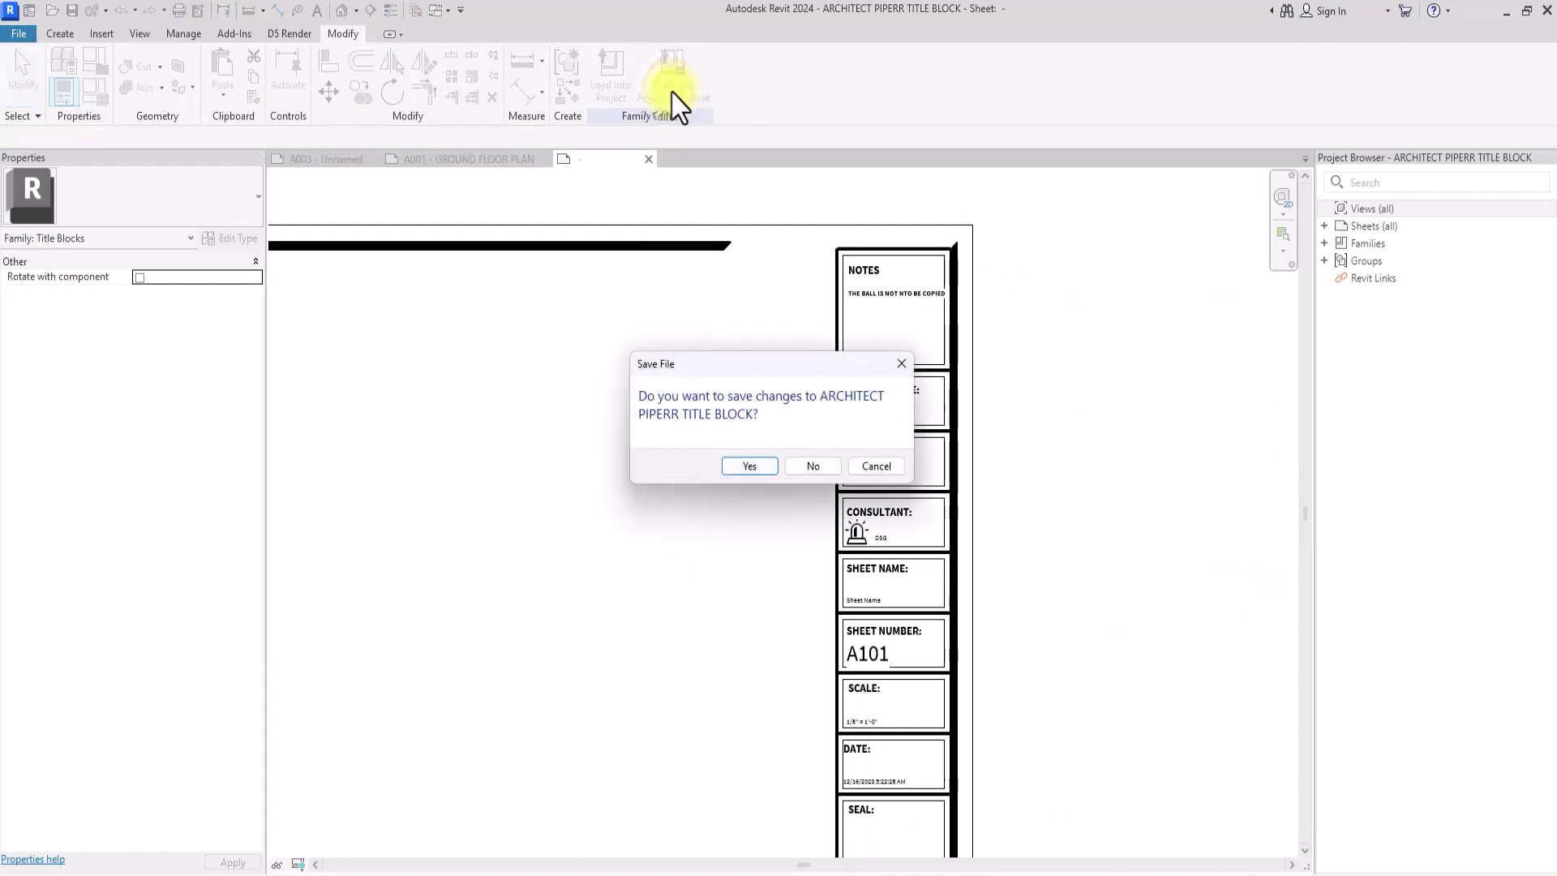
{"action": "left_click", "coordinate": [808, 467]}
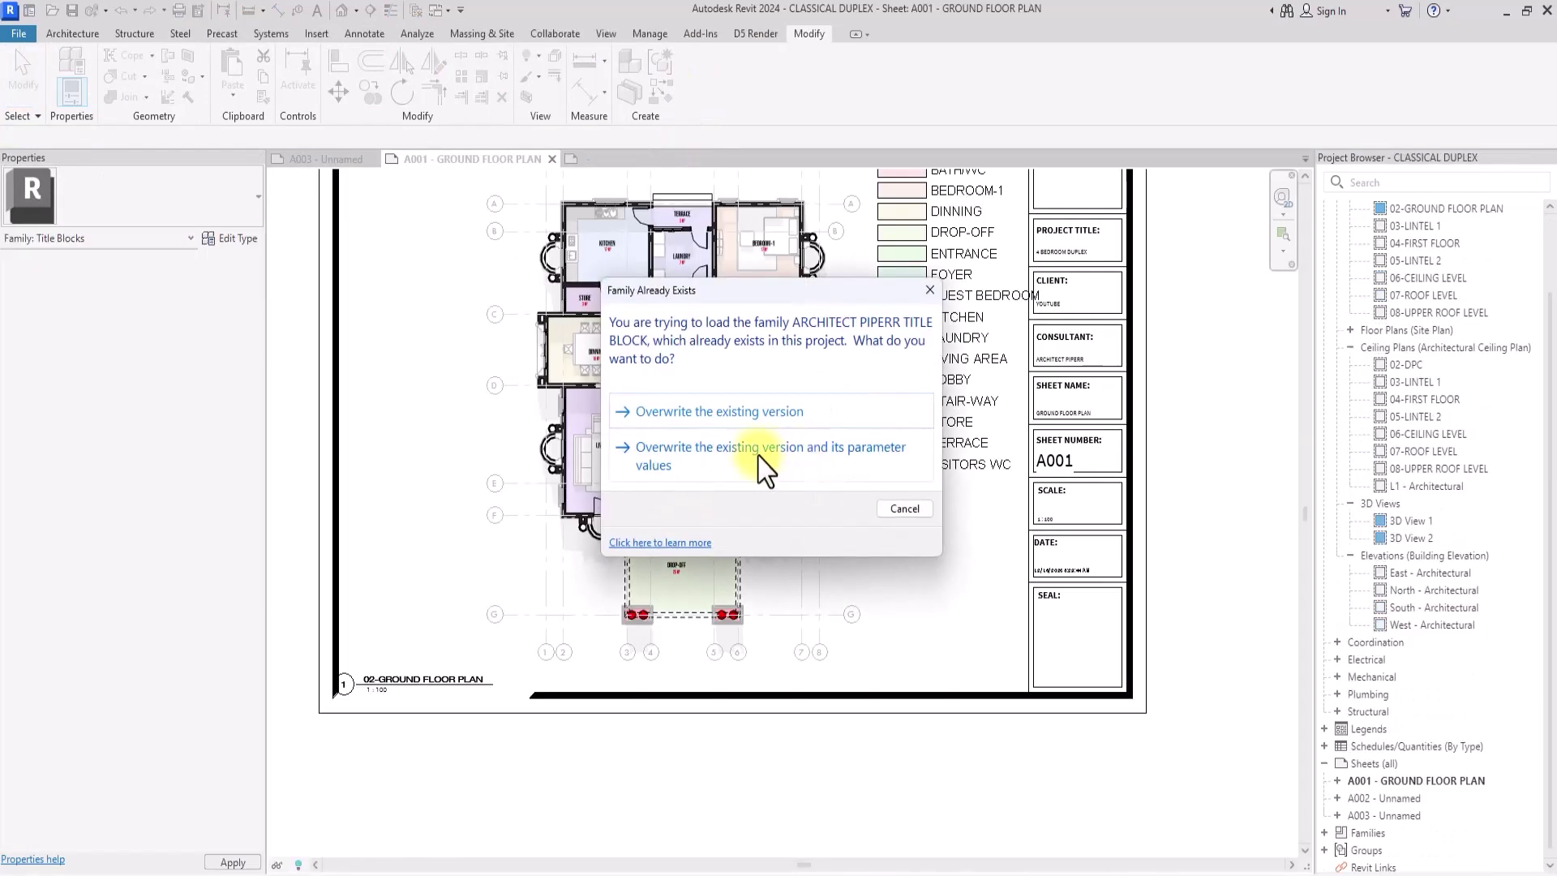
{"action": "left_click", "coordinate": [763, 456]}
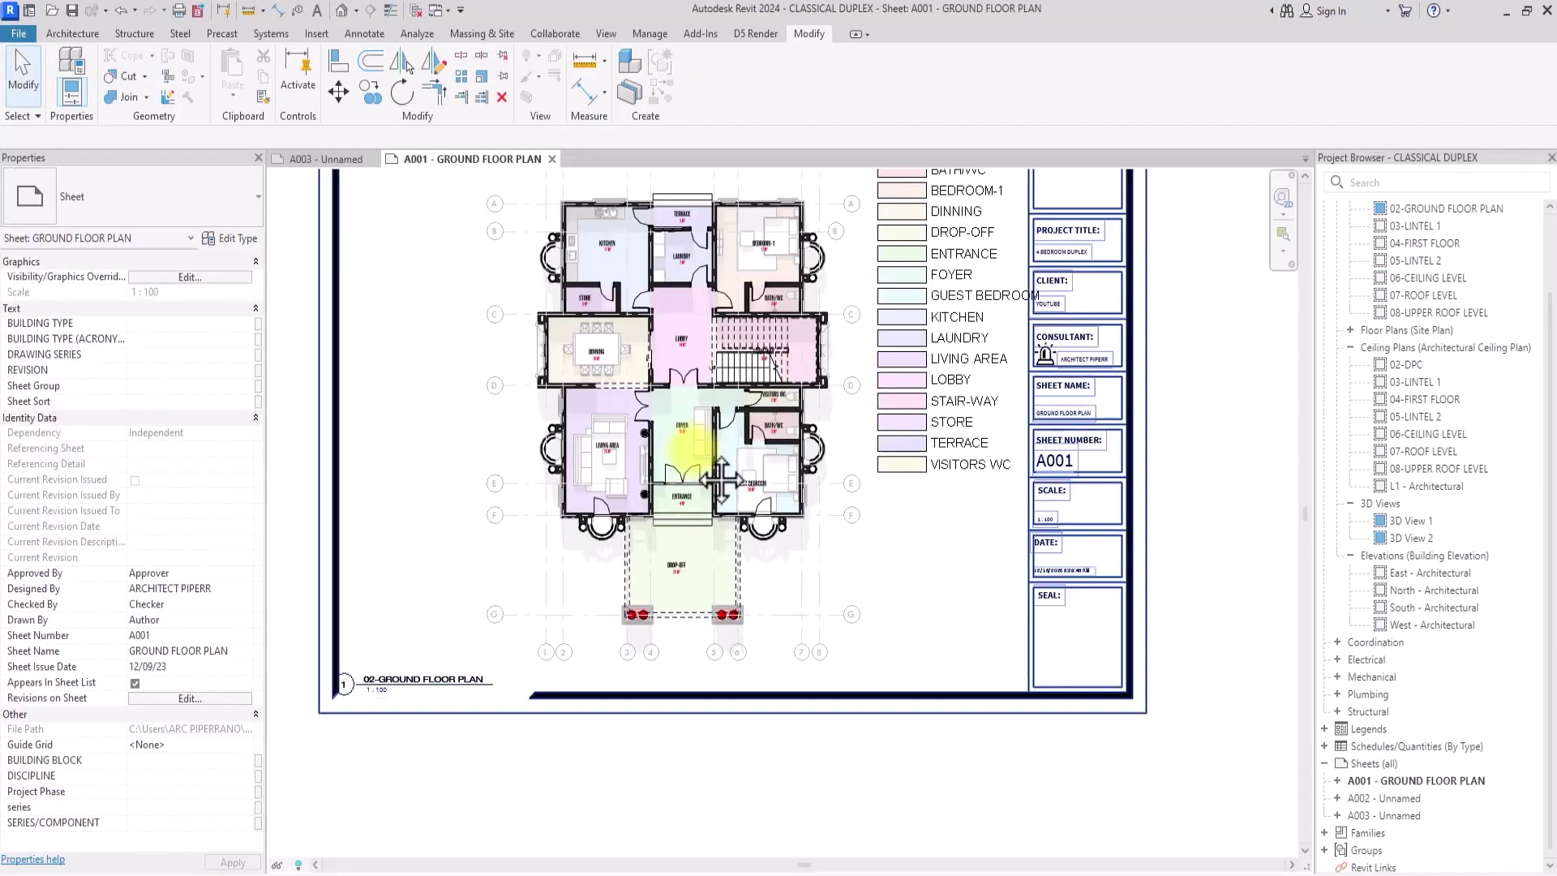
- Examine the Consultant box and its siren logo in the reloaded title block on sheet A001
{"action": "middle_click_drag", "start_coordinate": [705, 431], "coordinate": [695, 449]}
{"action": "scroll", "coordinate": [1192, 426], "scroll_direction": "up", "scroll_amount": 5}
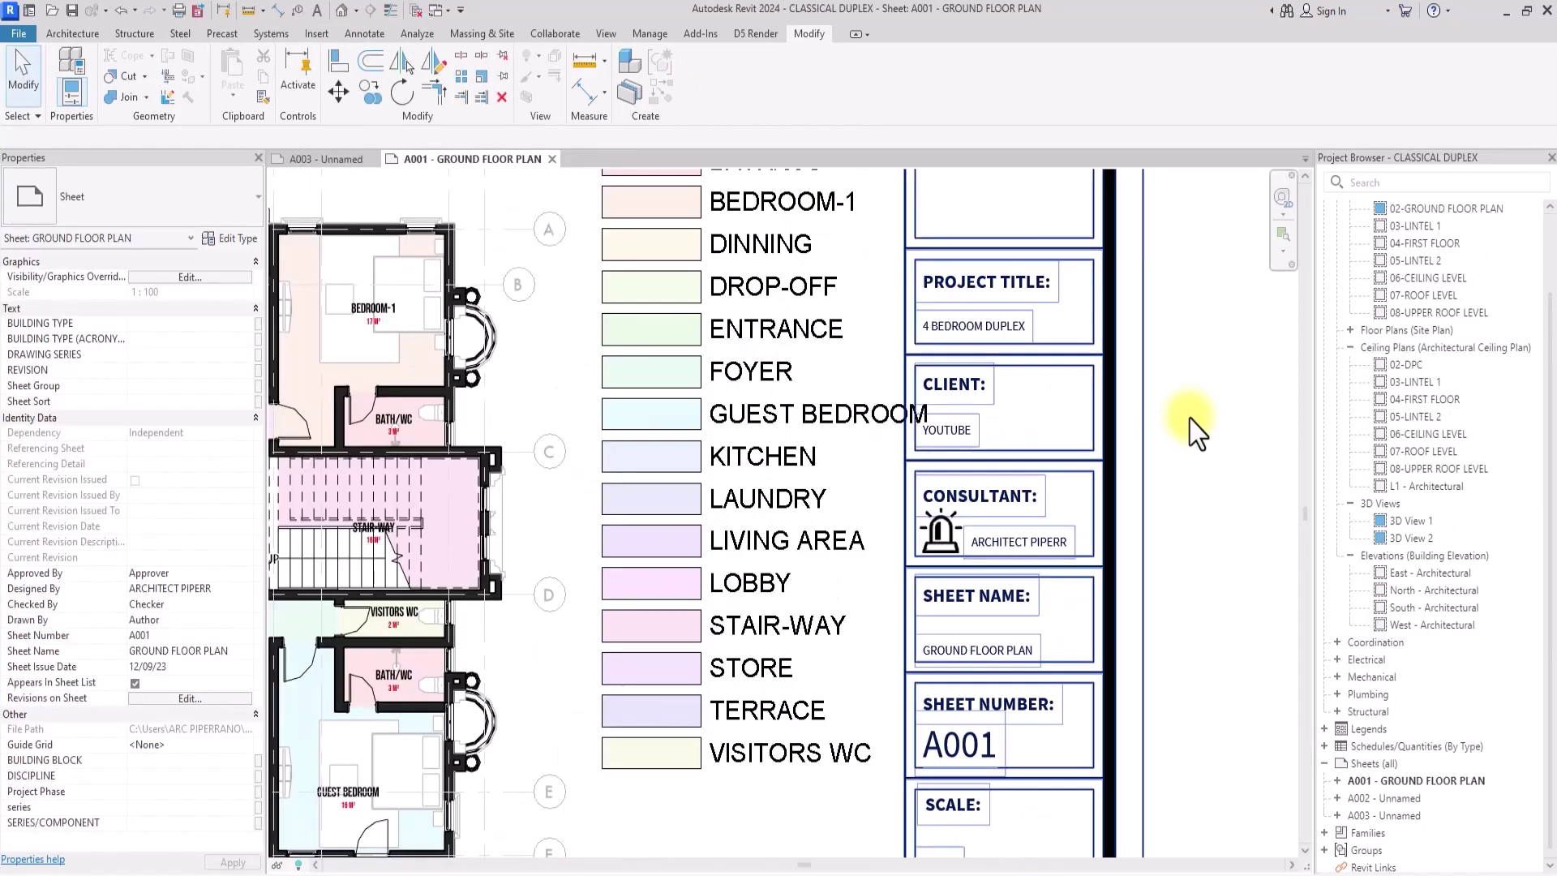
{"action": "scroll", "coordinate": [1197, 432], "scroll_direction": "down", "scroll_amount": 4}
{"action": "scroll", "coordinate": [1196, 431], "scroll_direction": "up", "scroll_amount": 6}
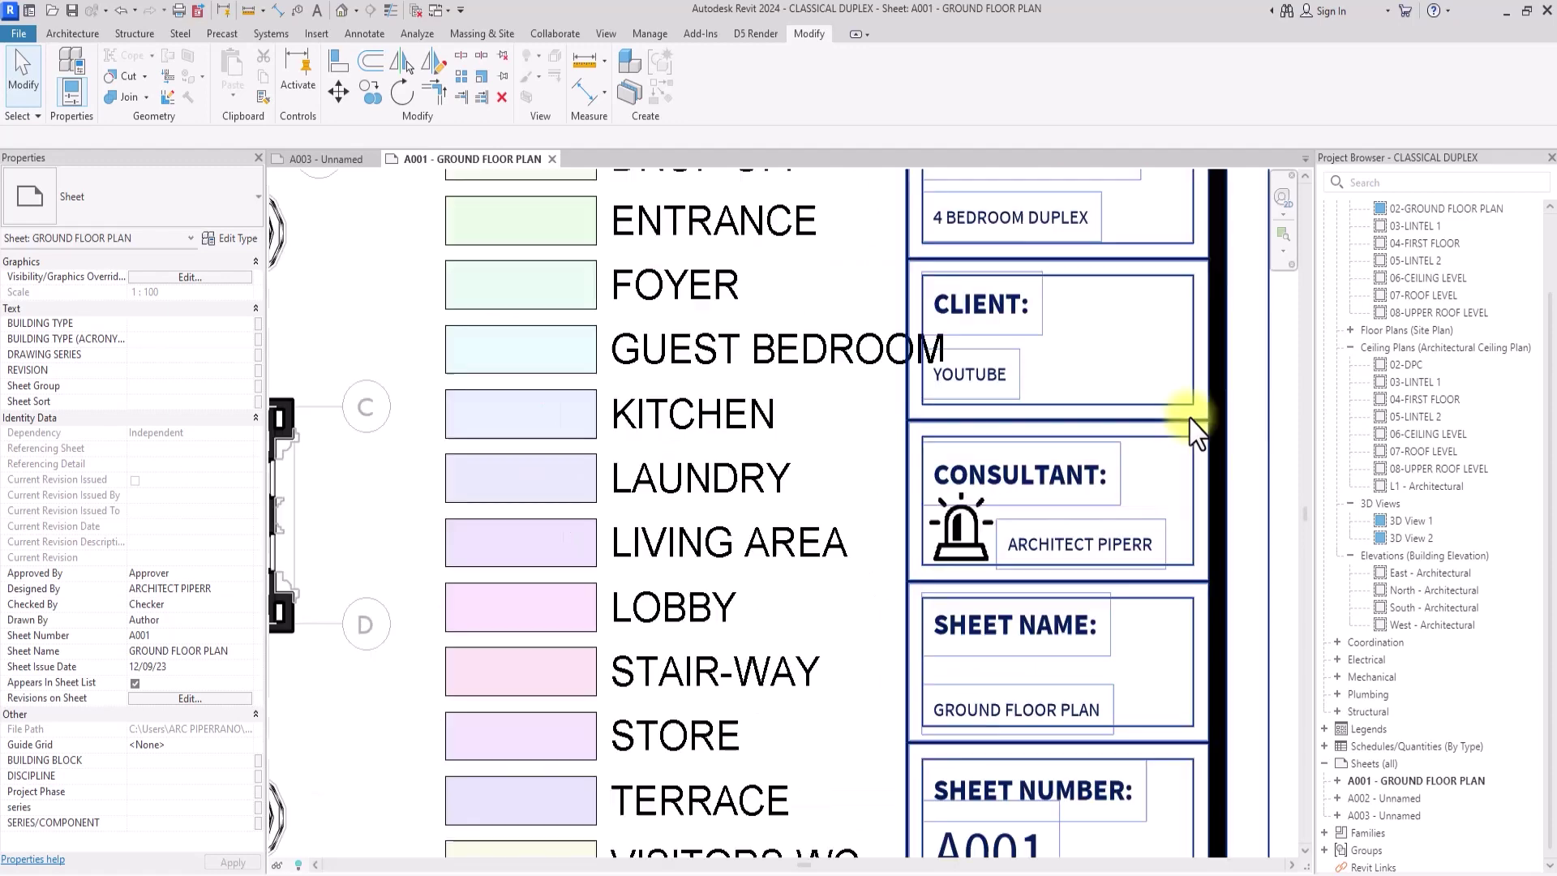
{"action": "scroll", "coordinate": [1196, 431], "scroll_direction": "down", "scroll_amount": 4}
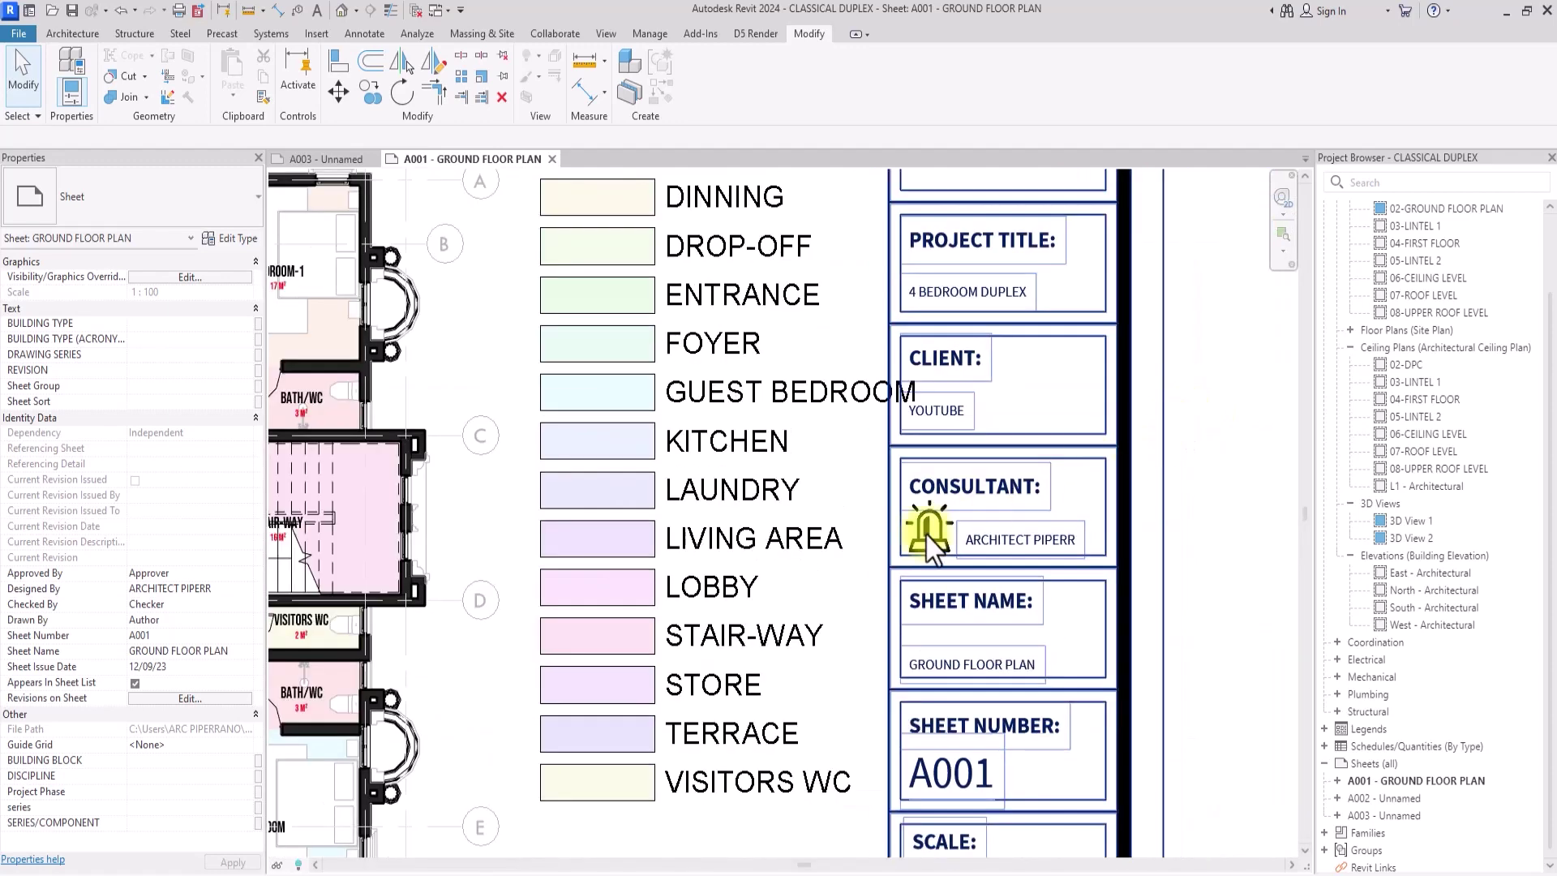
{"action": "scroll", "coordinate": [925, 559], "scroll_direction": "up", "scroll_amount": 2}
{"action": "scroll", "coordinate": [918, 545], "scroll_direction": "down", "scroll_amount": 8}
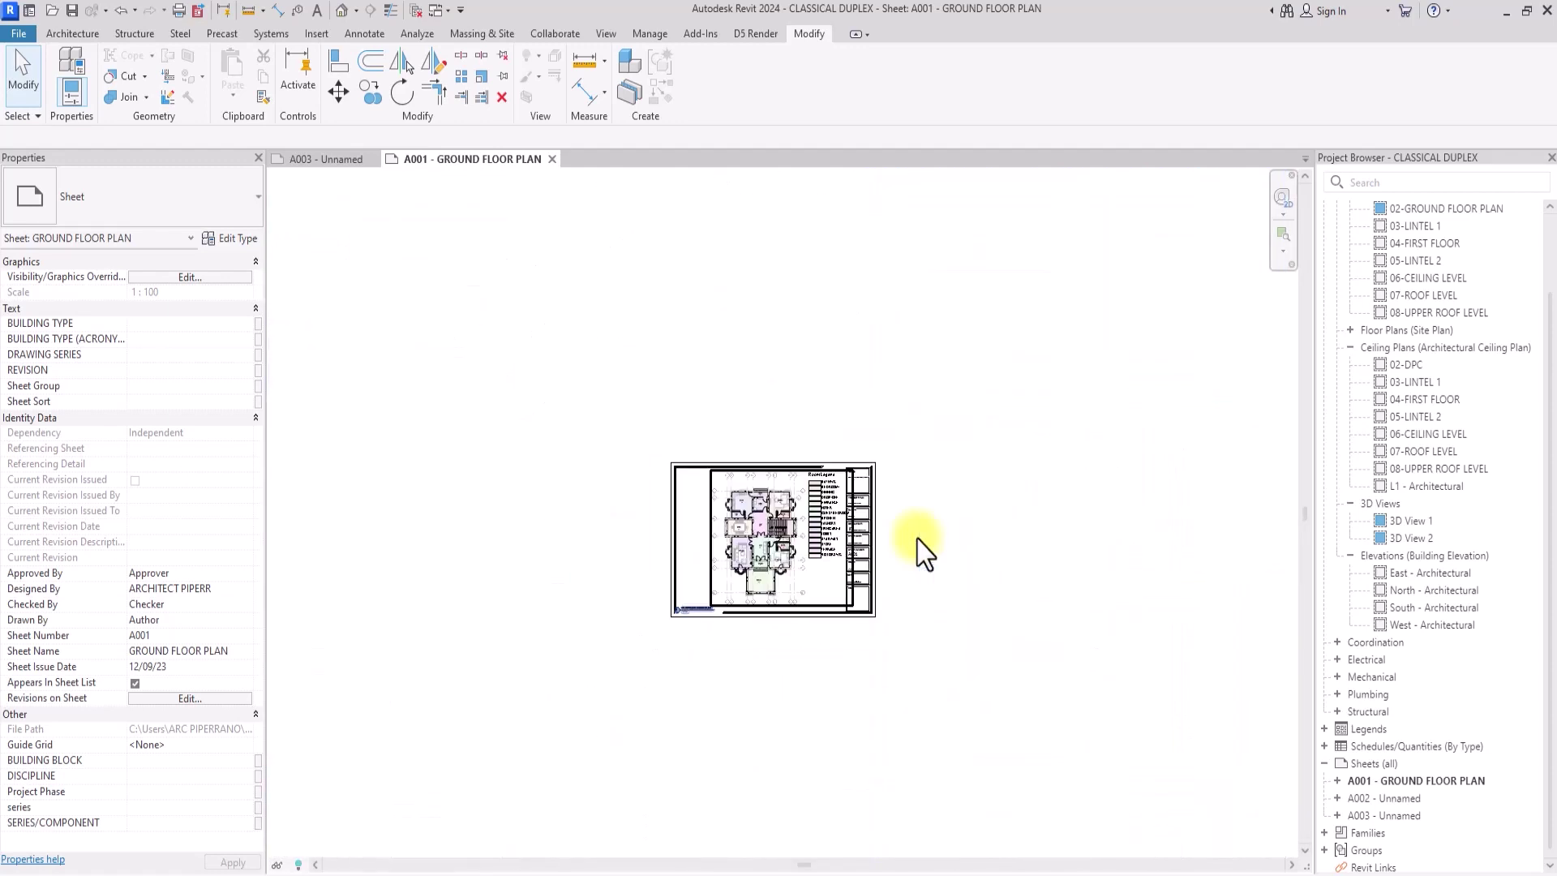
- Open sheet A002 and change its title block type to ARCHITECT PIPERR TITLE BLOCK
{"action": "left_click", "coordinate": [1376, 799]}
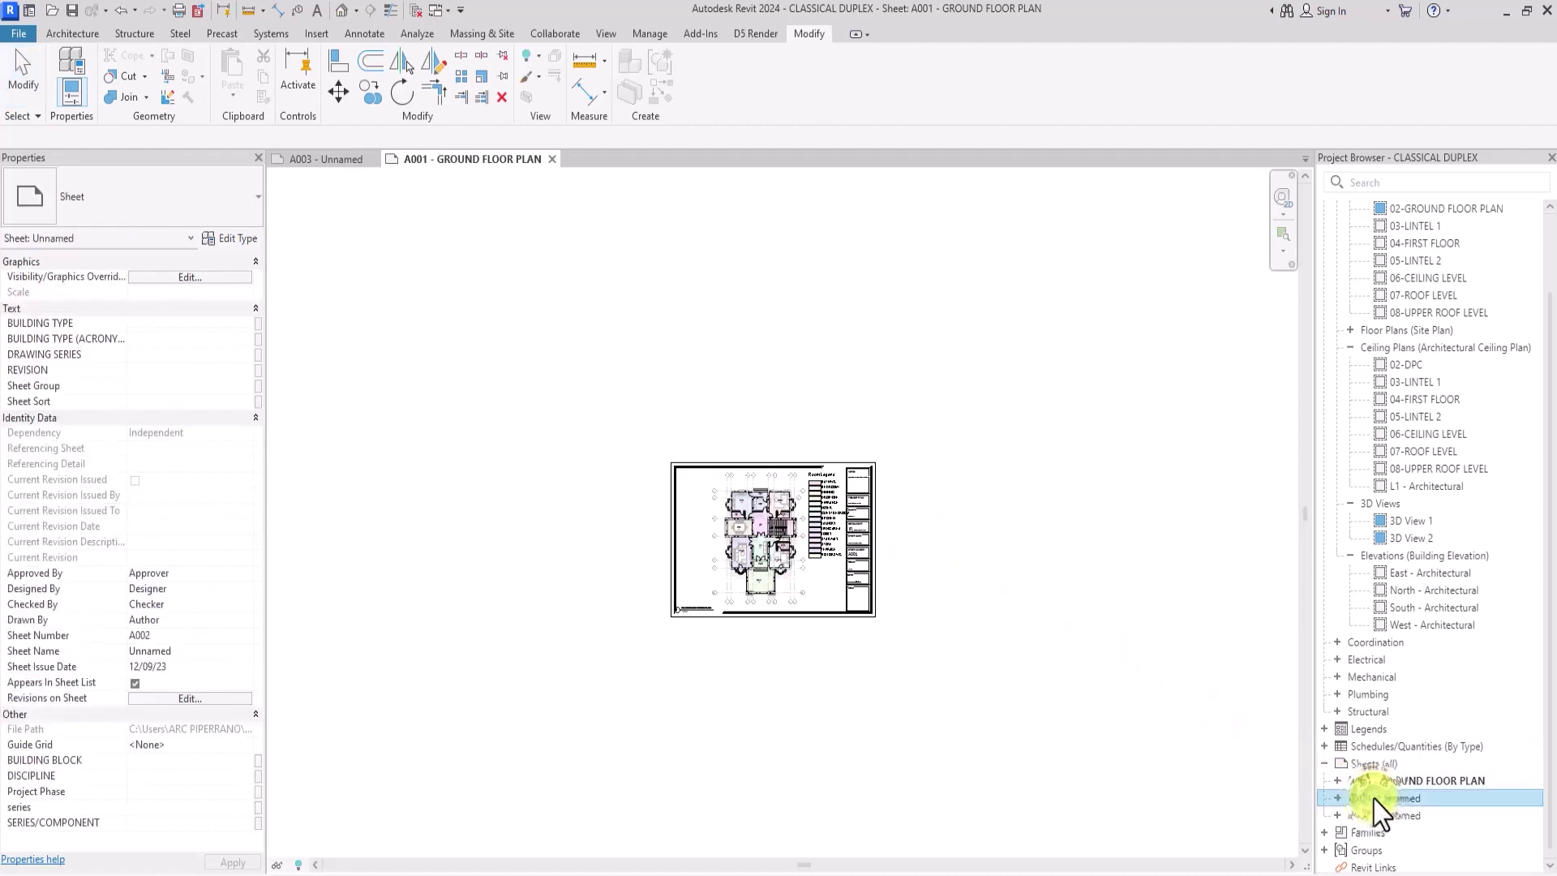
{"action": "double_click", "coordinate": [1376, 798]}
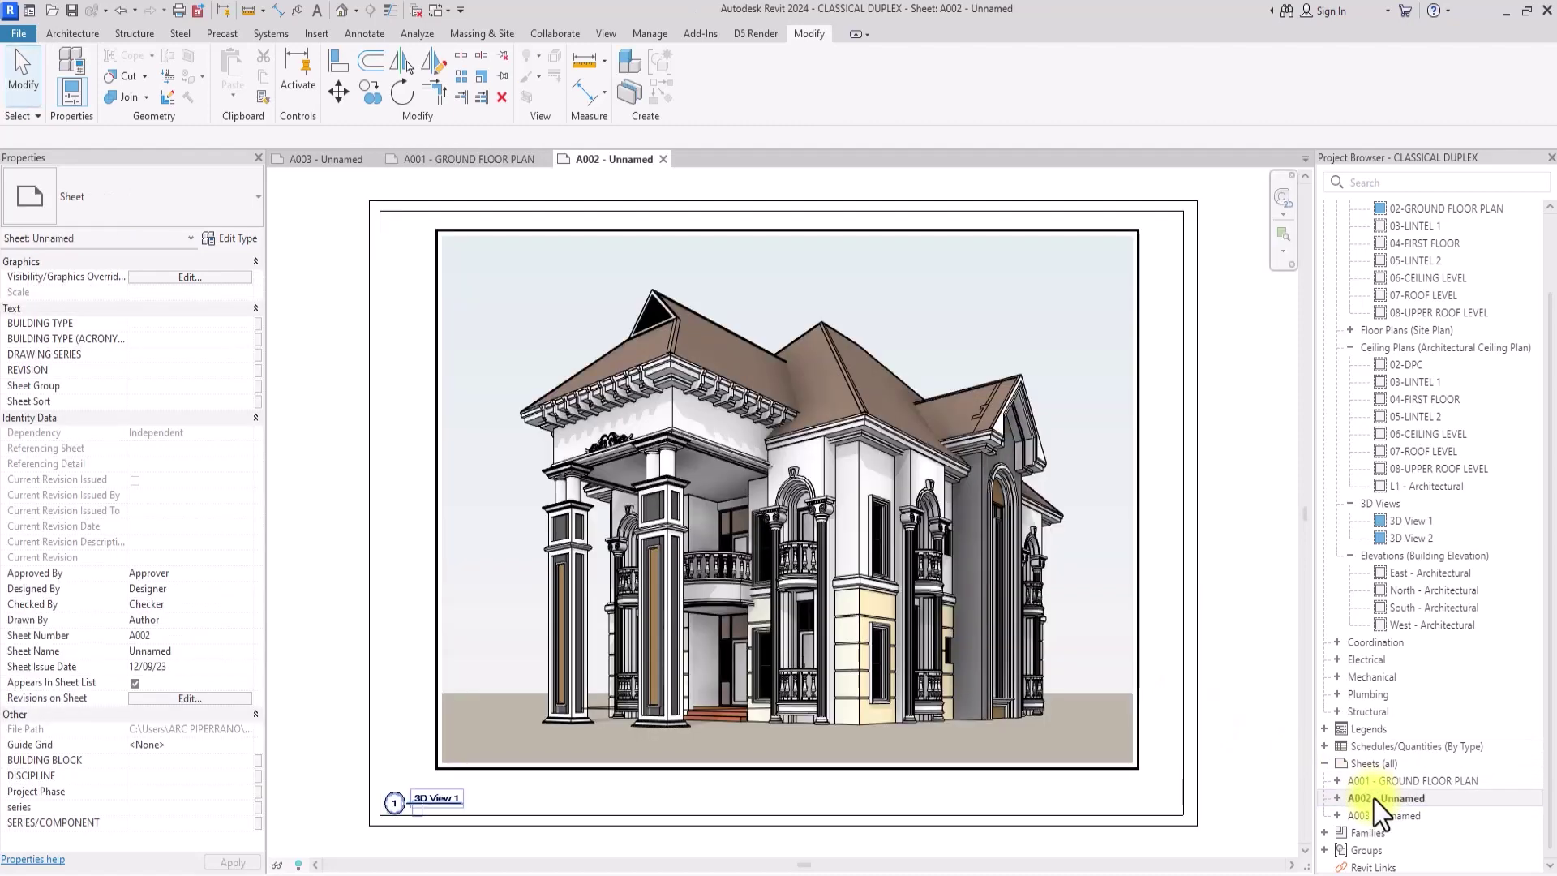
{"action": "left_click", "coordinate": [498, 824]}
{"action": "left_click", "coordinate": [209, 196]}
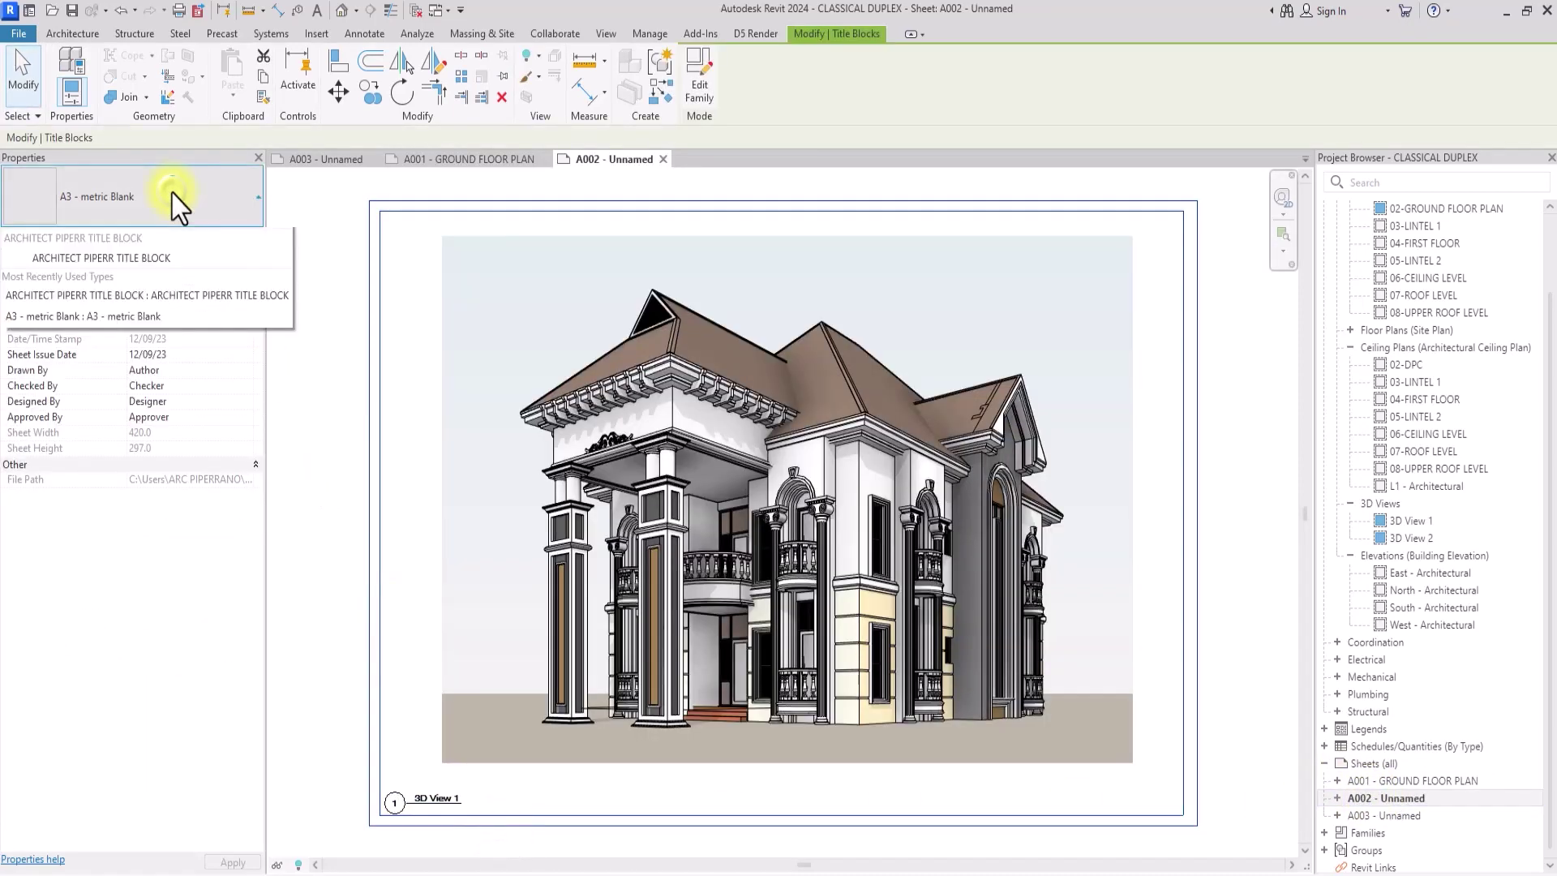
{"action": "left_click", "coordinate": [89, 447]}
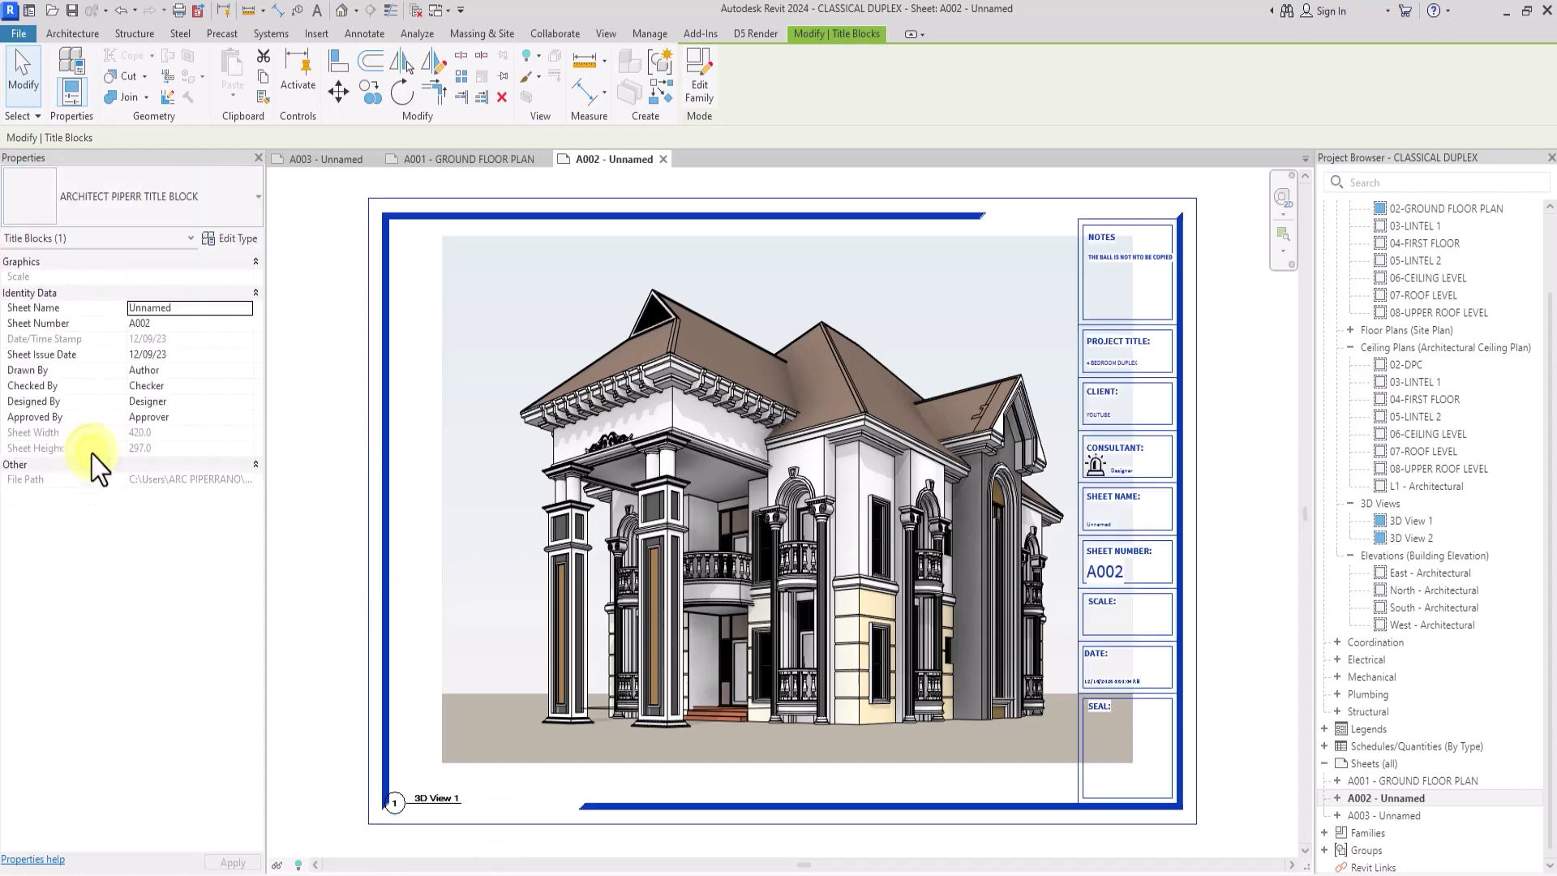
{"action": "left_click", "coordinate": [291, 738]}
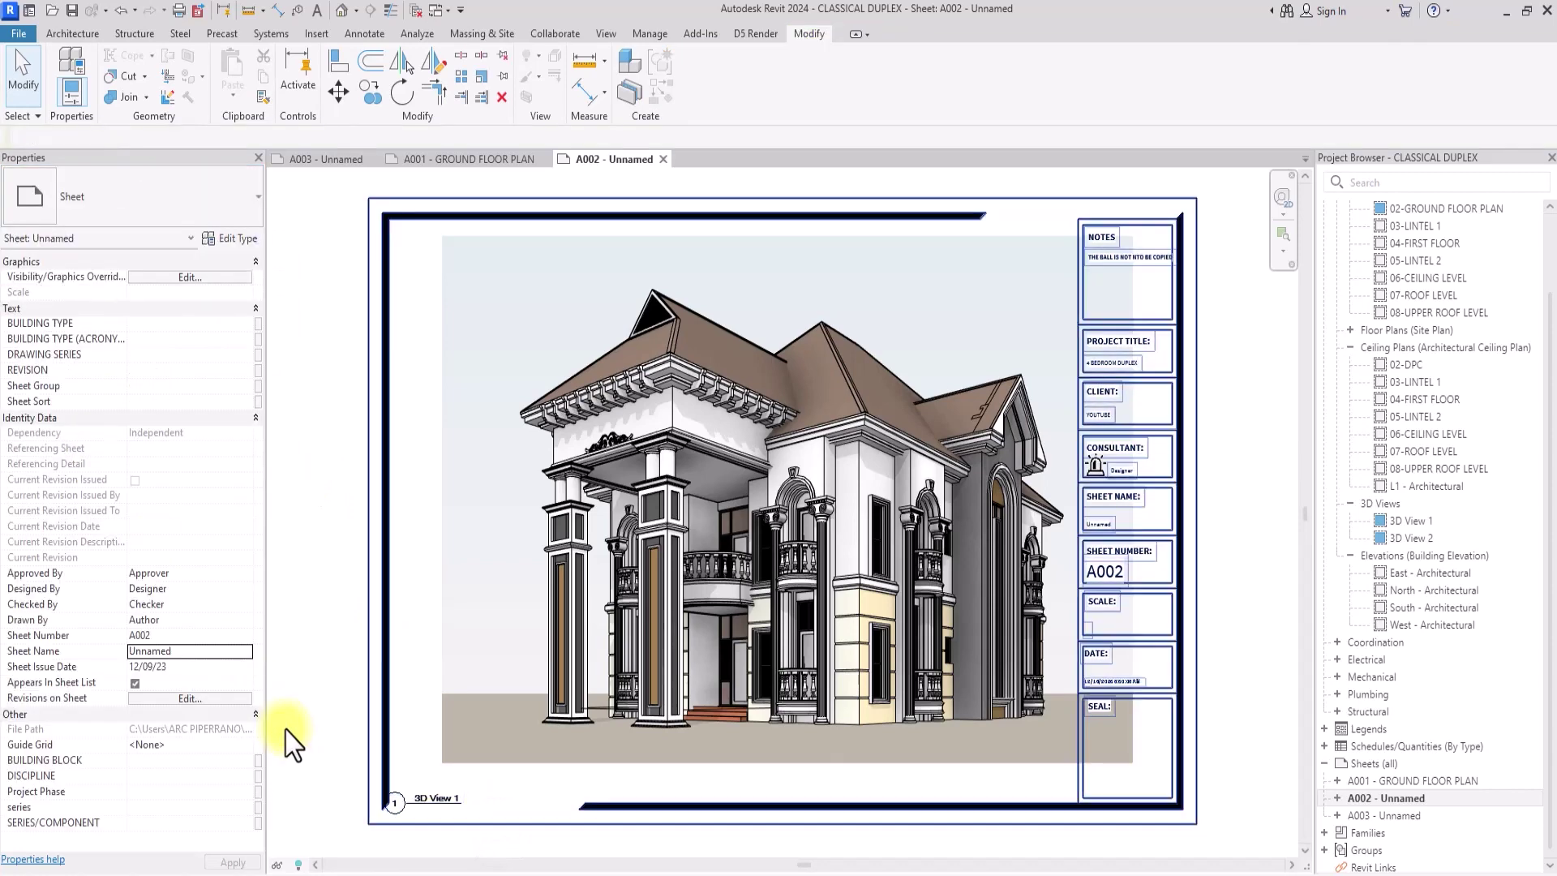
- Move the 3D View 1 viewport on sheet A002 left, clear of the title block's information column
{"action": "left_click", "coordinate": [553, 610]}
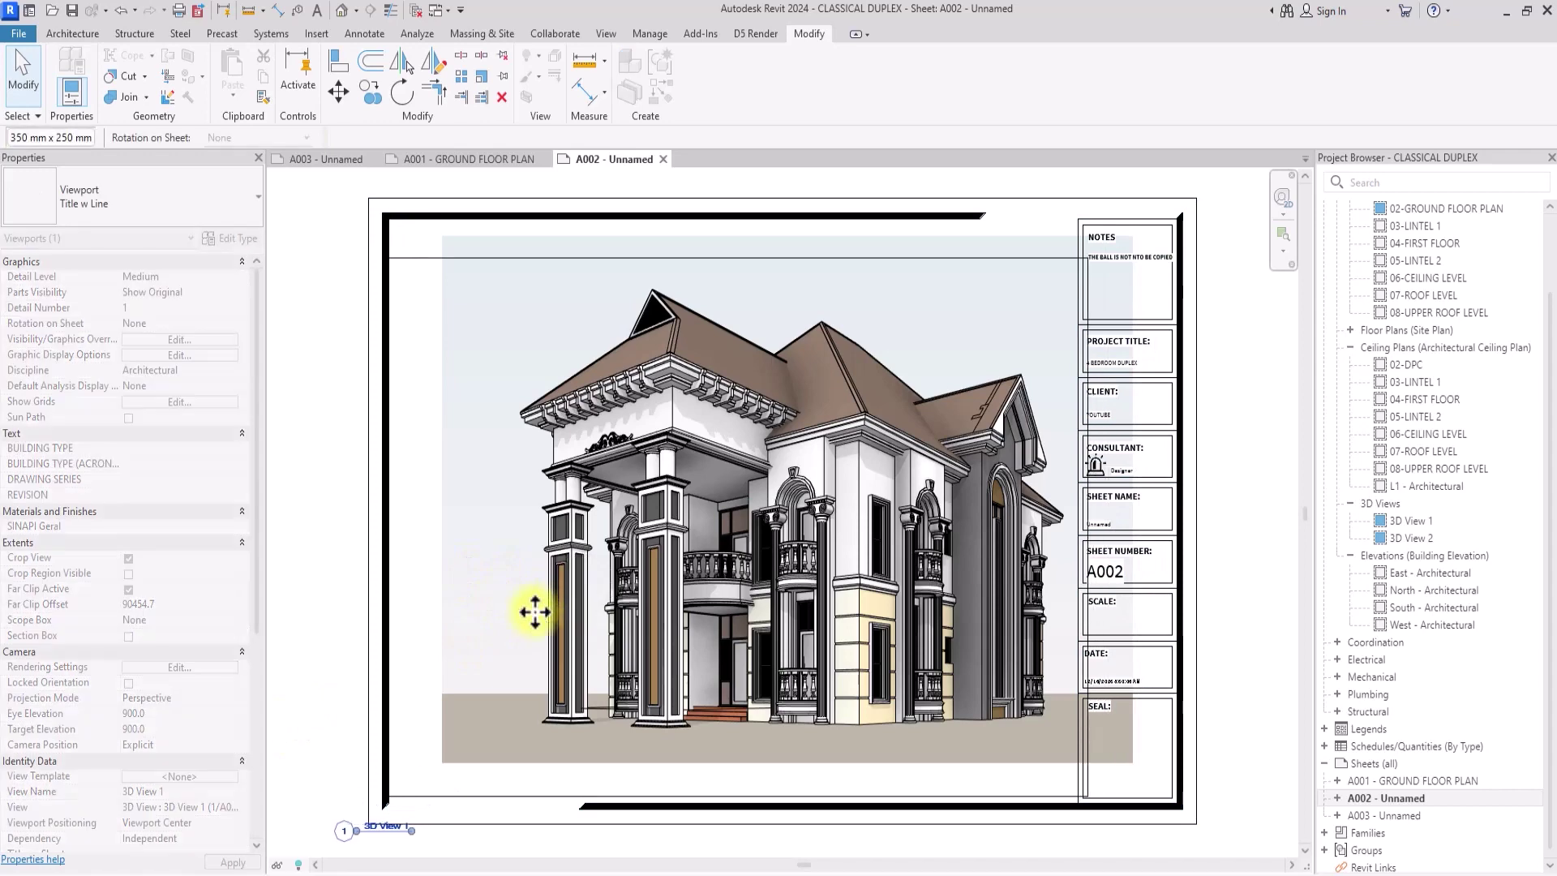
{"action": "scroll", "coordinate": [533, 612], "scroll_direction": "down", "scroll_amount": 4}
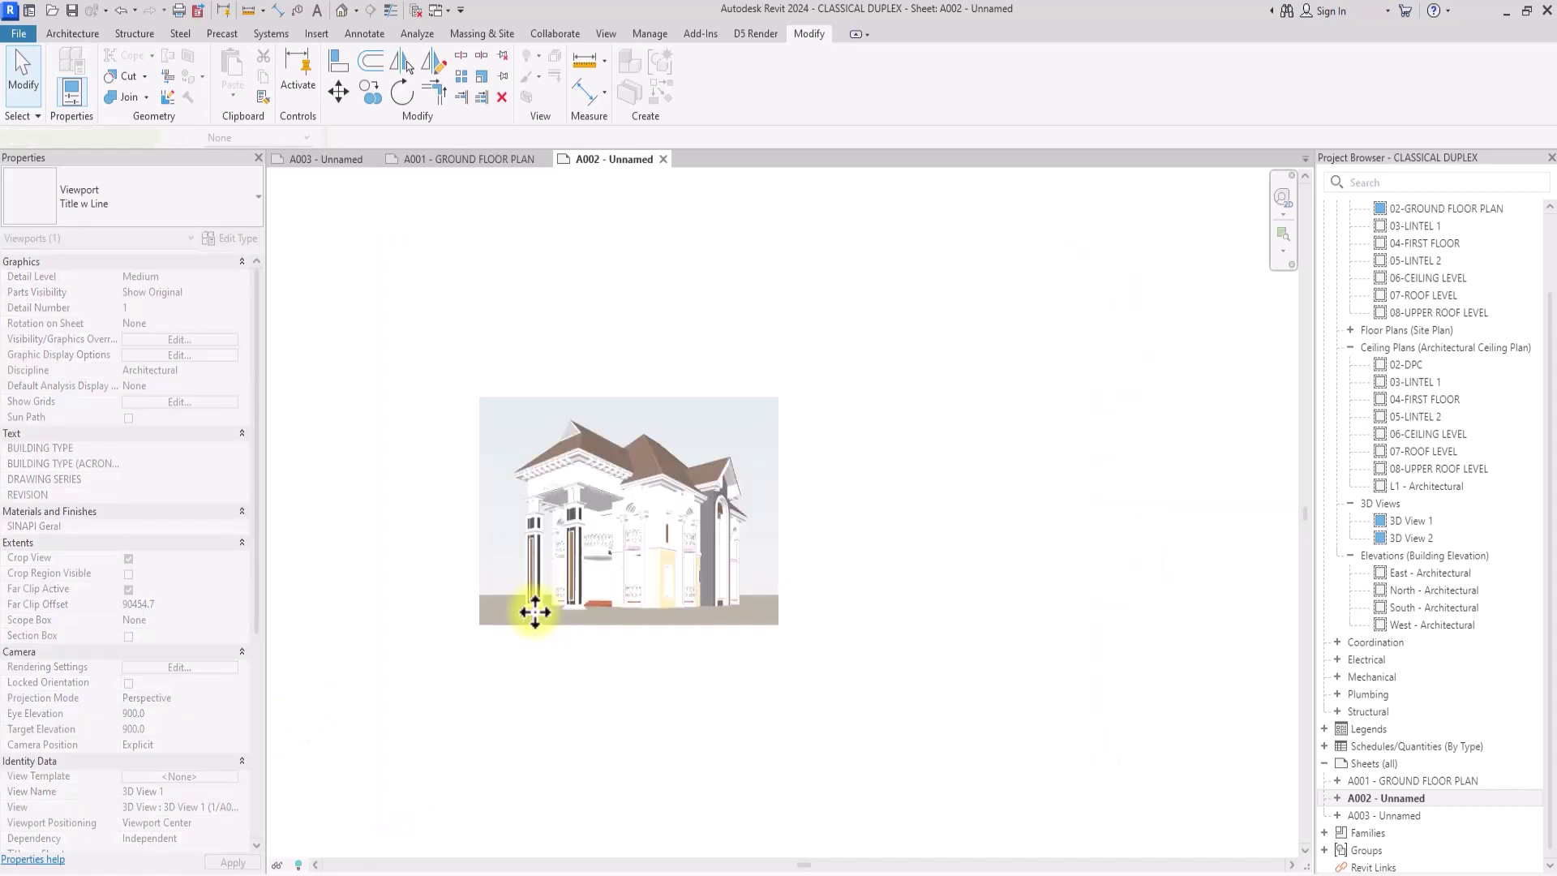
{"action": "left_click", "coordinate": [1036, 435]}
{"action": "scroll", "coordinate": [1036, 436], "scroll_direction": "up", "scroll_amount": 4}
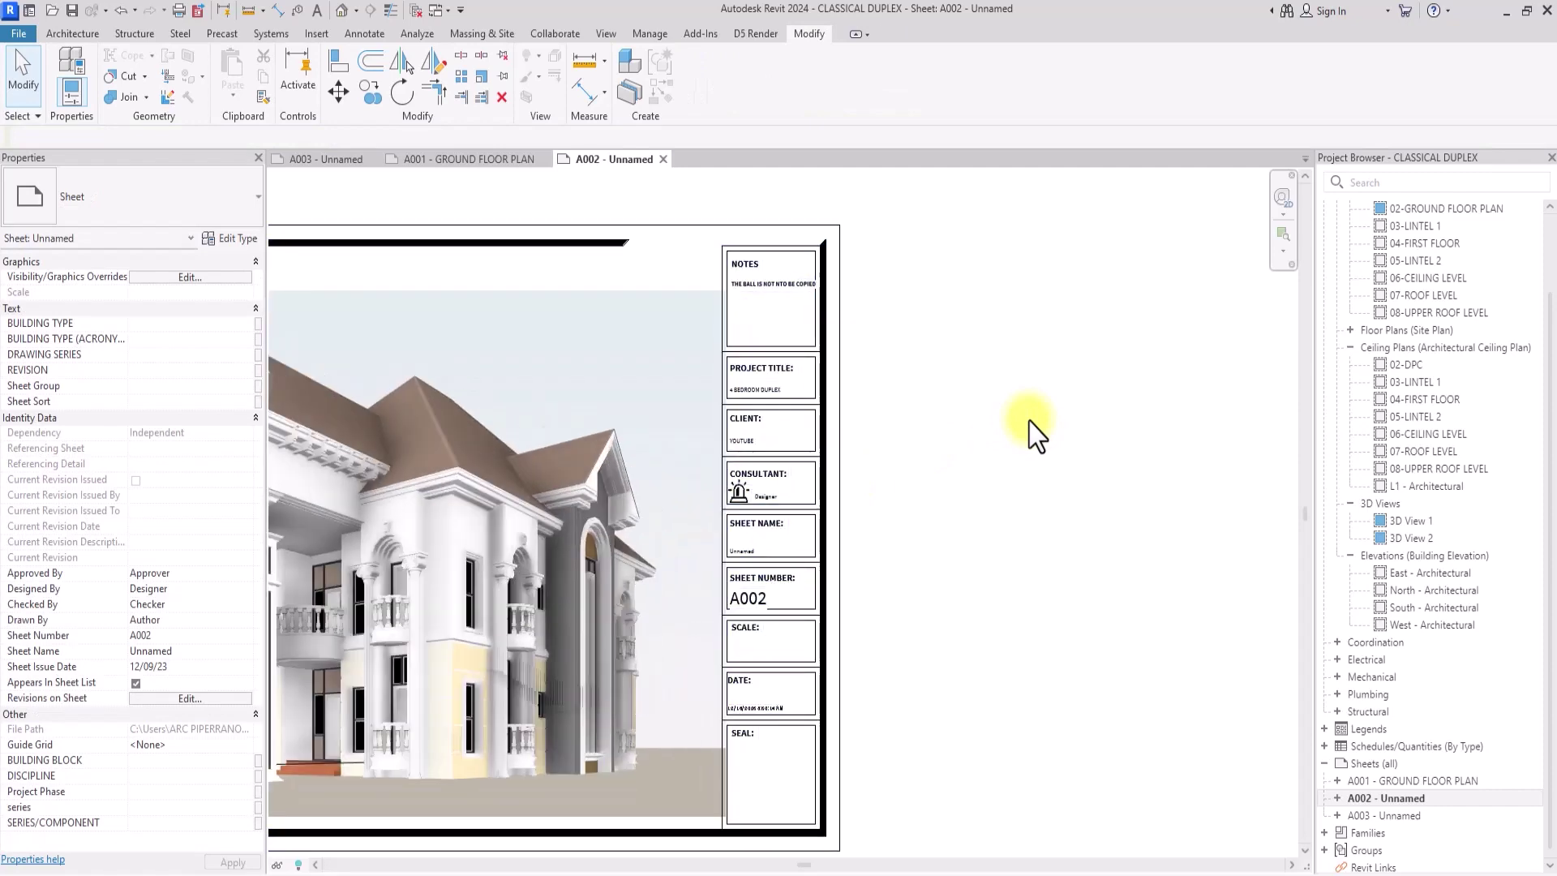
{"action": "scroll", "coordinate": [1036, 435], "scroll_direction": "down", "scroll_amount": 2}
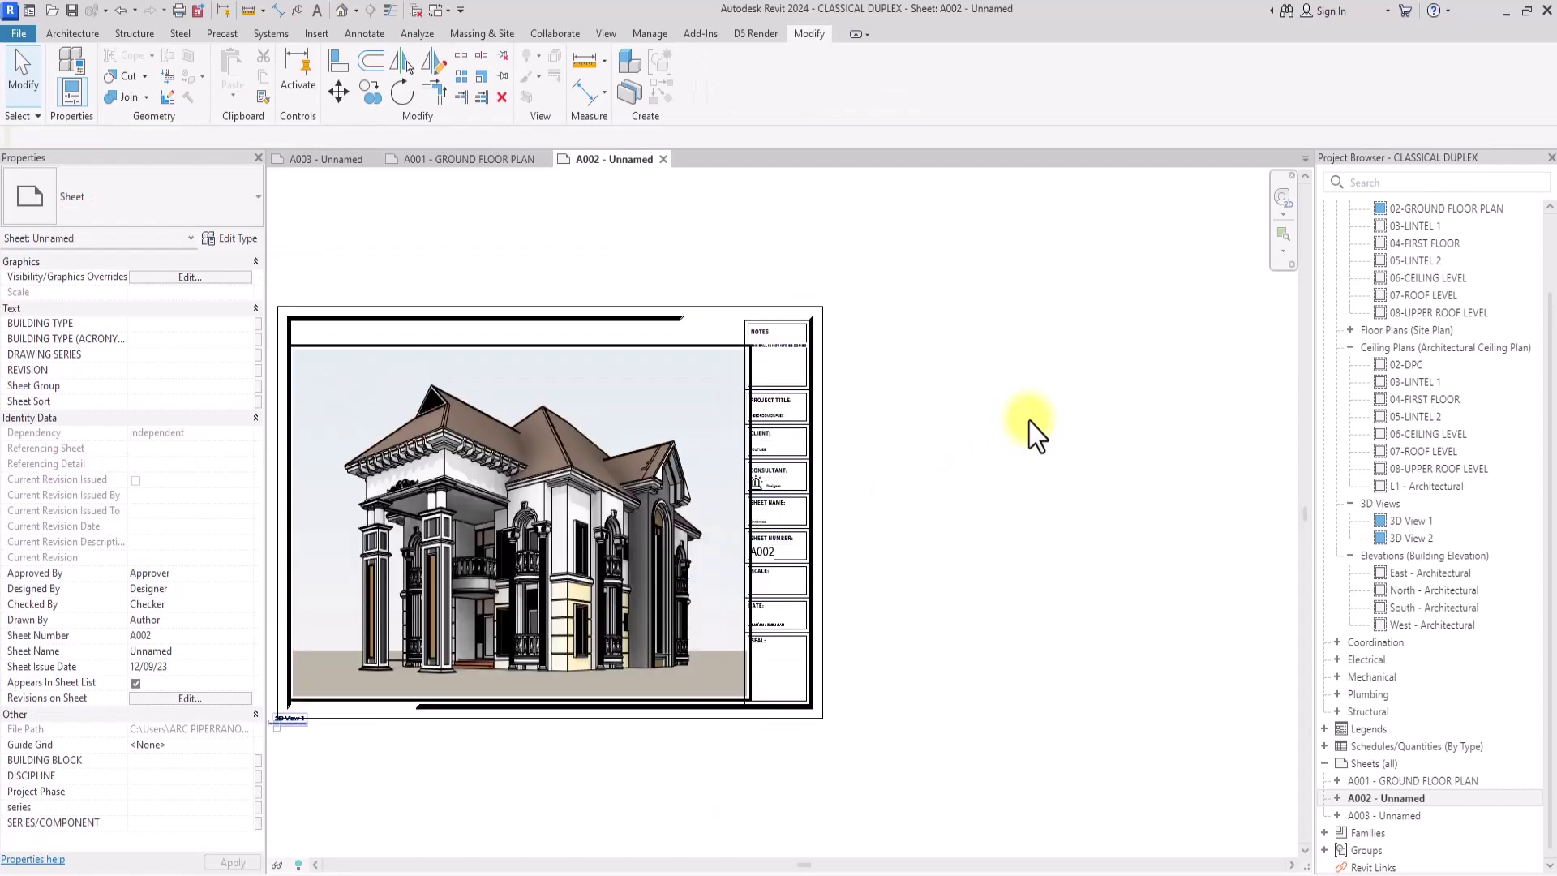